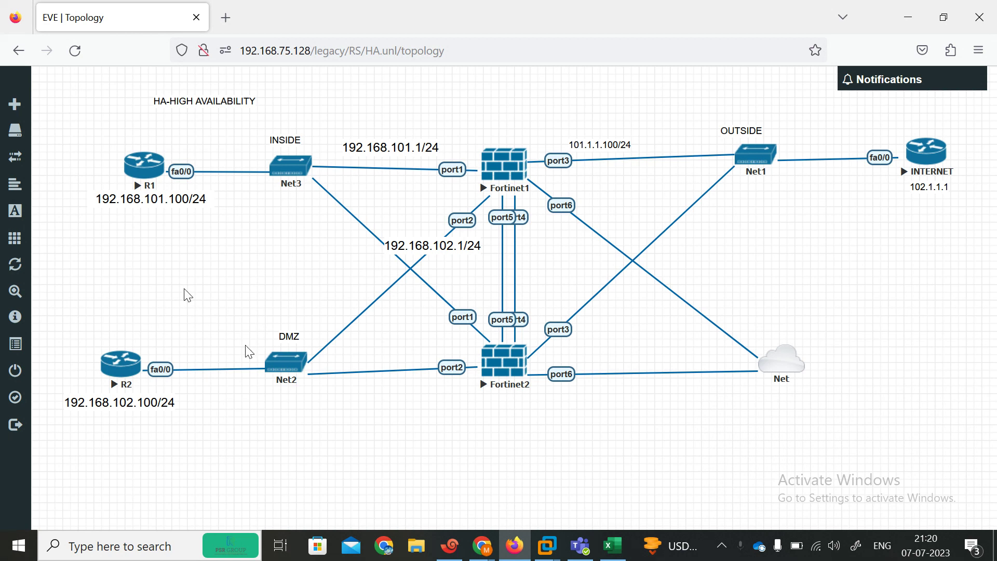
Step: Check the online meeting's waiting participants list and dismiss it
{"action": "mouse_move", "coordinate": [482, 545]}
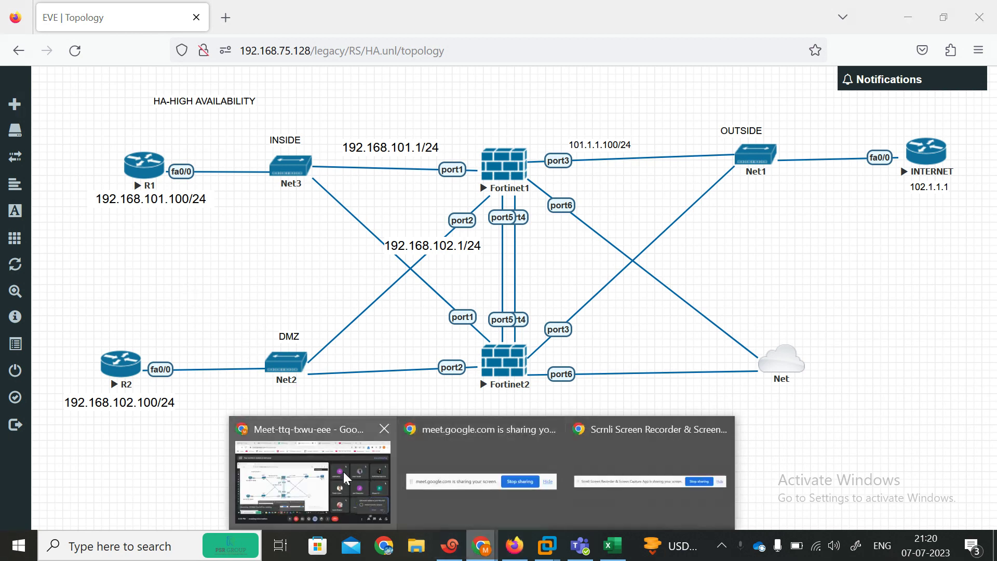
{"action": "left_click", "coordinate": [369, 474]}
{"action": "left_click", "coordinate": [941, 441]}
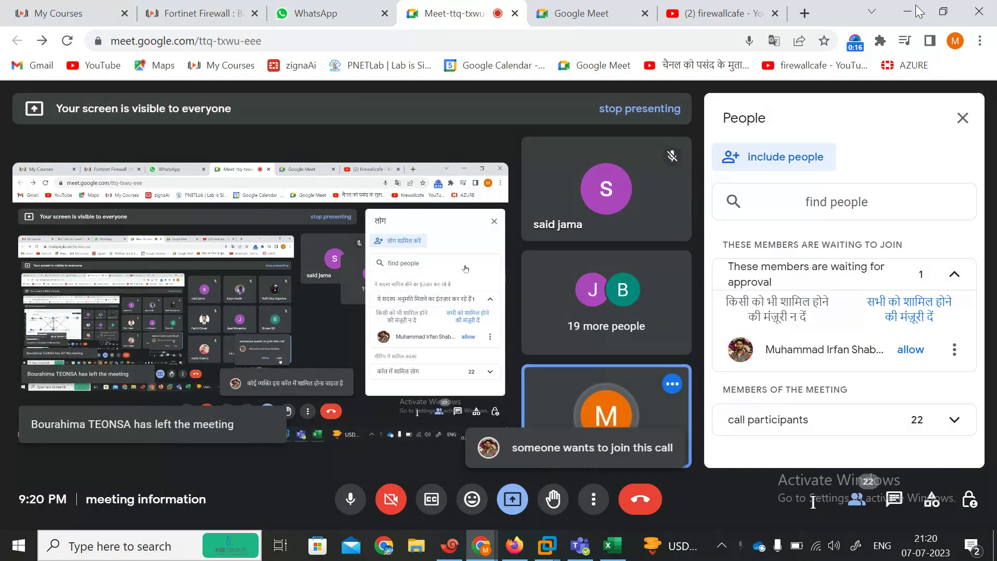
{"action": "left_click", "coordinate": [962, 118]}
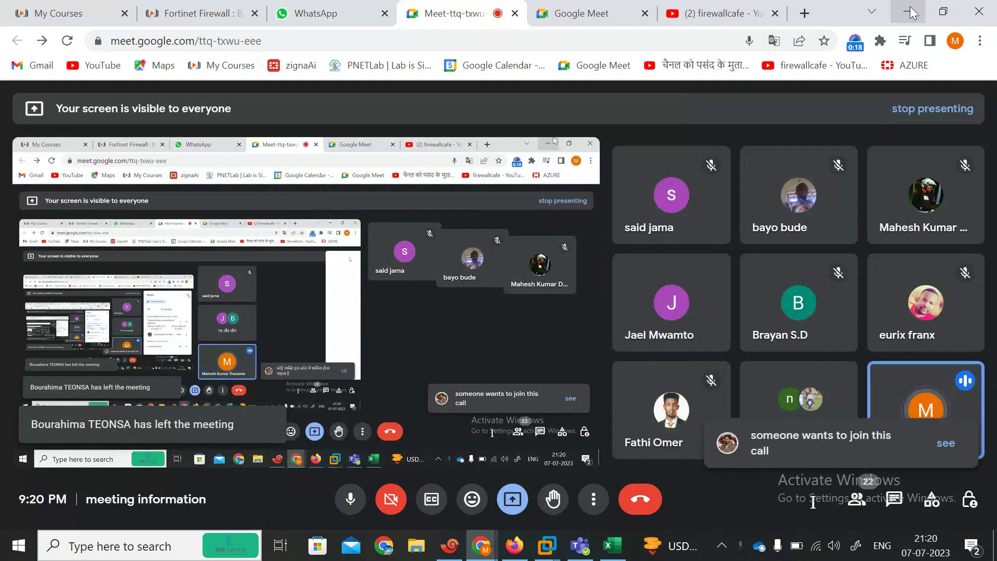
Step: Open the FortiOS_5.6_Handbook PDF from Recent files beside the EVE-NG topology
{"action": "key", "text": "alt+Tab"}
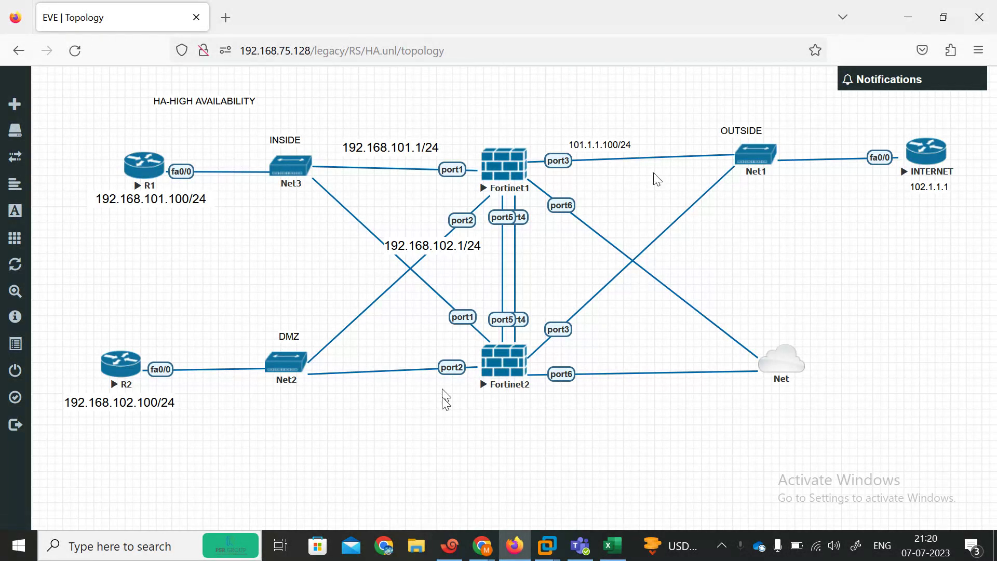
{"action": "left_click", "coordinate": [422, 559]}
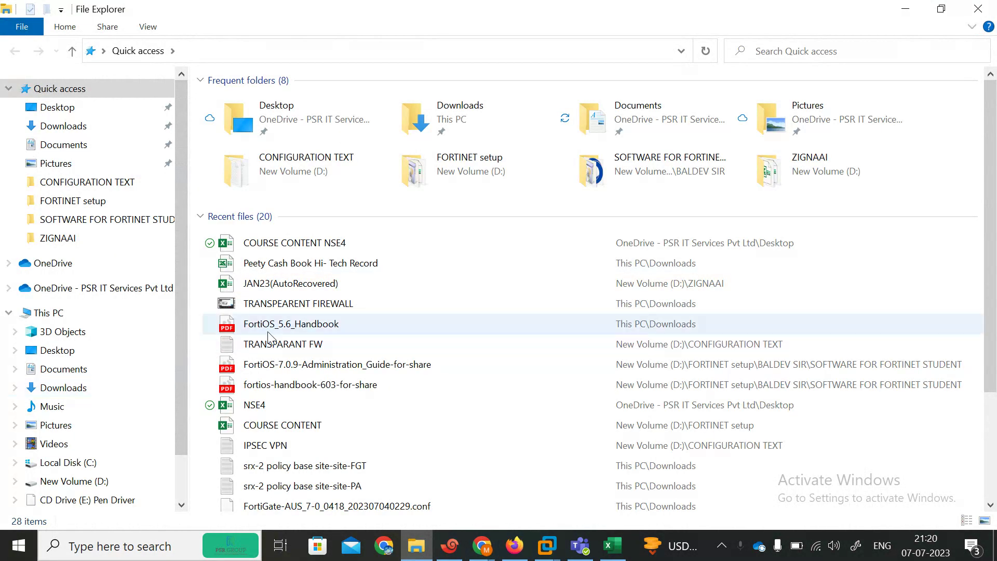
{"action": "double_click", "coordinate": [263, 329]}
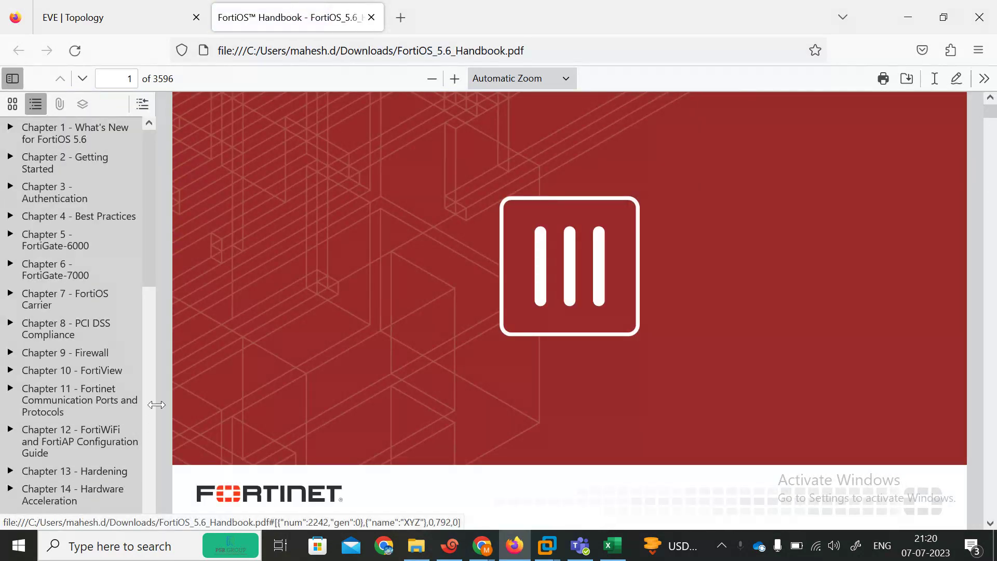
Step: Jump via the outline to Chapter 15 - High Availability on page 1732 and skim its sections
{"action": "left_click", "coordinate": [148, 418]}
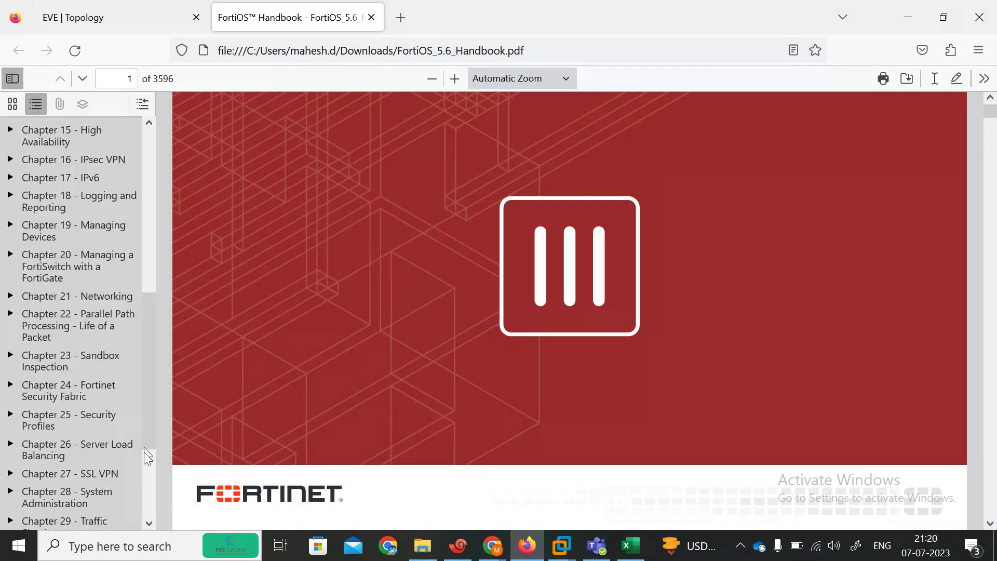
{"action": "left_click_drag", "start_coordinate": [149, 393], "coordinate": [143, 482]}
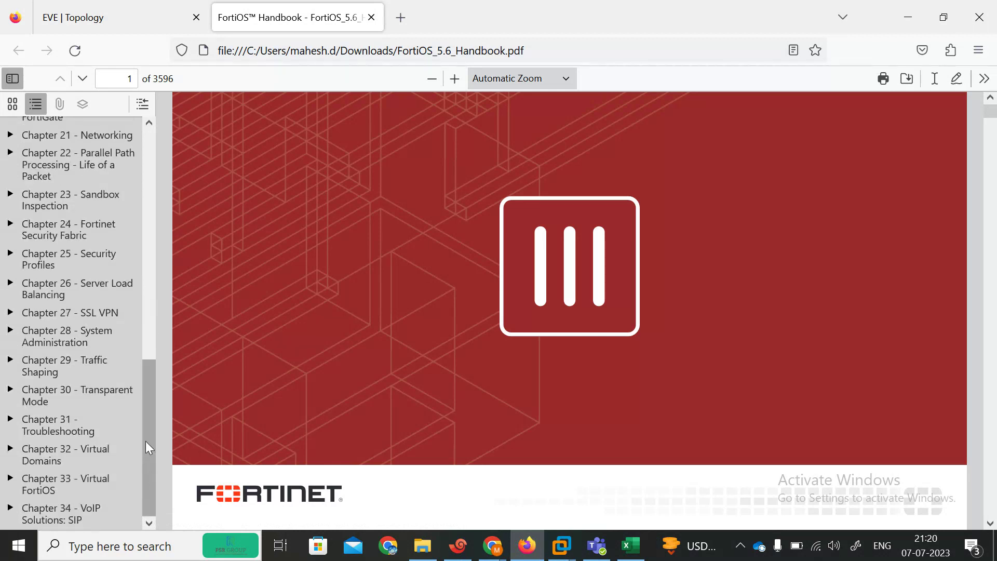
{"action": "left_click_drag", "start_coordinate": [146, 439], "coordinate": [136, 325]}
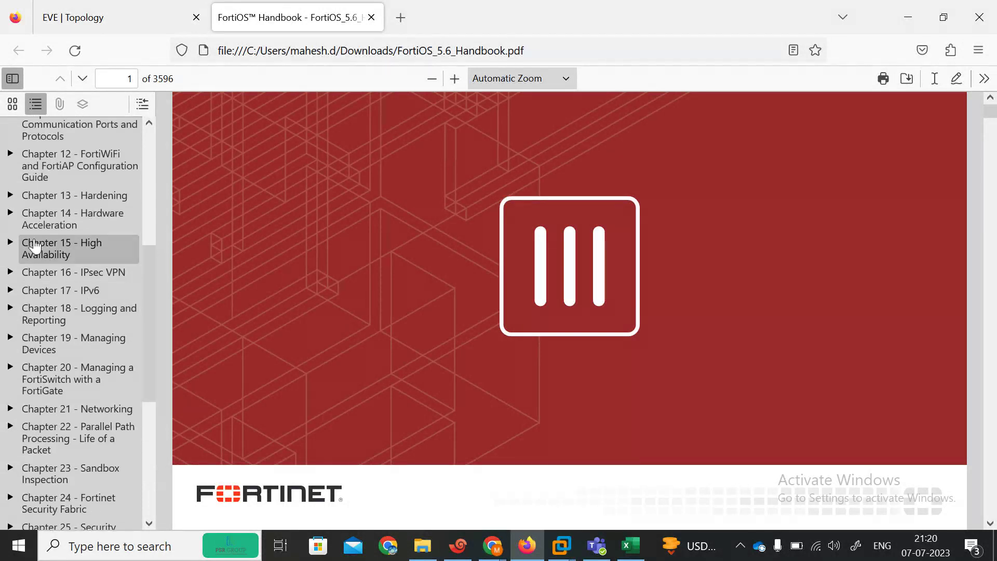
{"action": "left_click", "coordinate": [57, 244]}
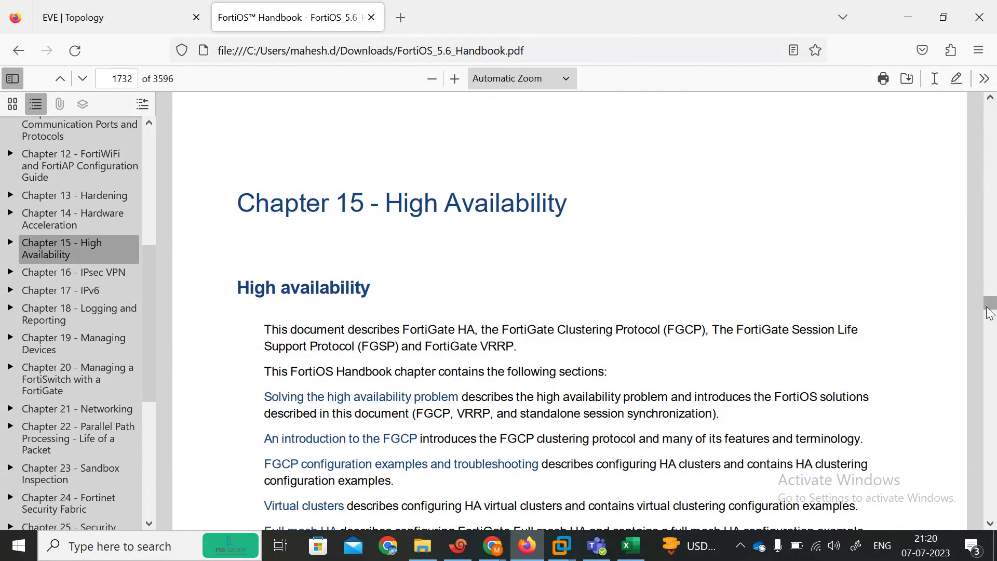
{"action": "left_click_drag", "start_coordinate": [990, 308], "coordinate": [991, 219]}
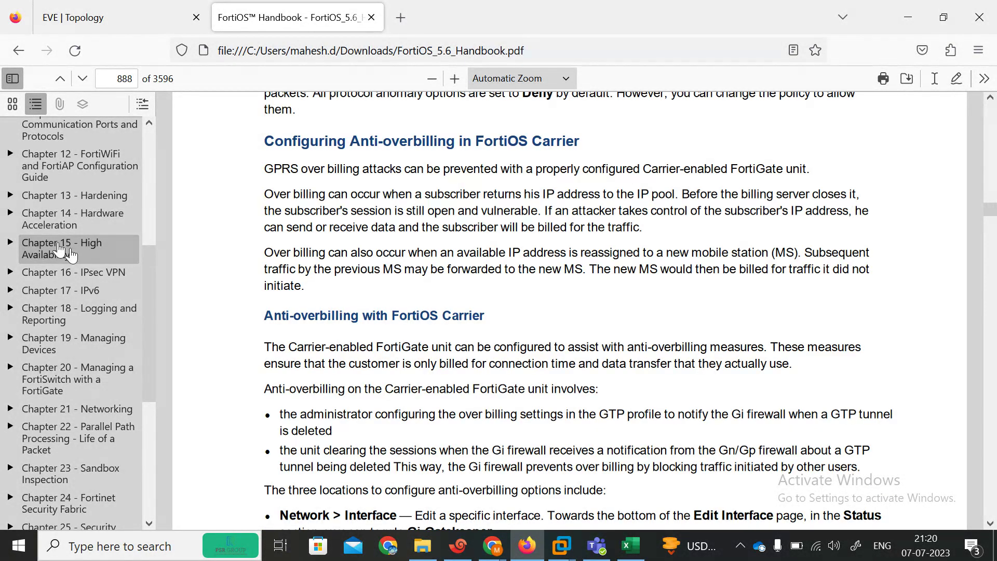
{"action": "left_click", "coordinate": [61, 250]}
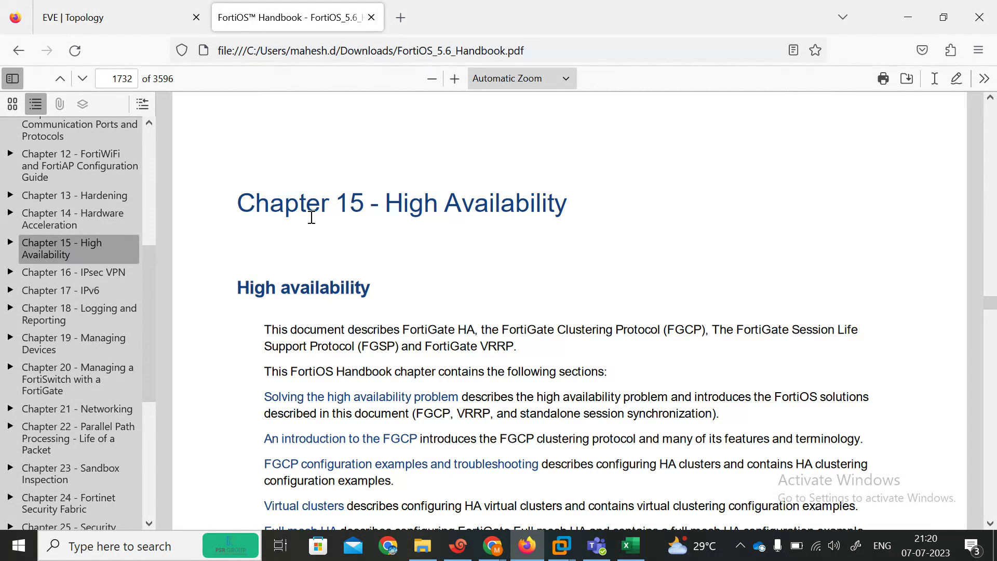
{"action": "scroll", "coordinate": [276, 319], "scroll_direction": "down", "scroll_amount": 9}
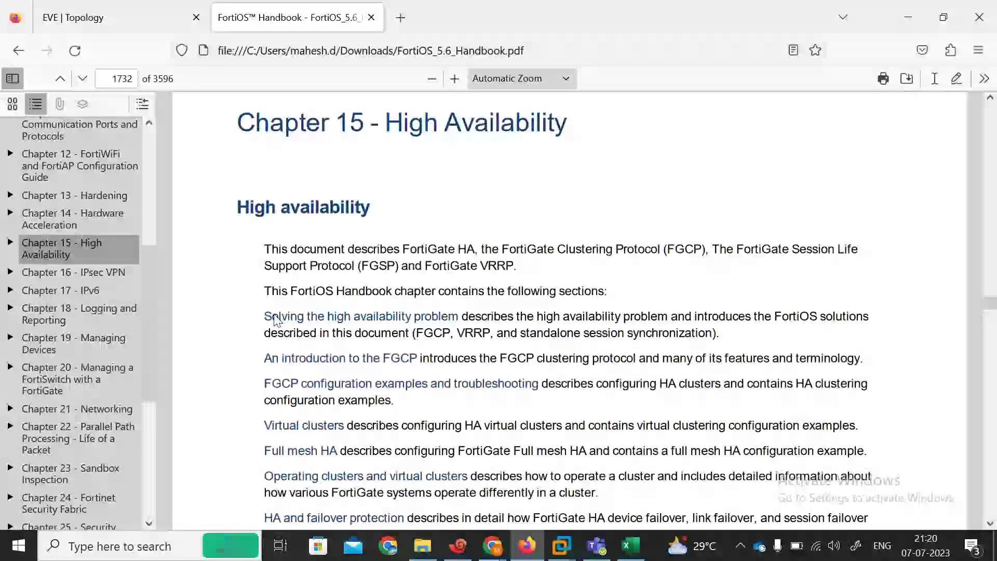
{"action": "scroll", "coordinate": [275, 319], "scroll_direction": "down", "scroll_amount": 4}
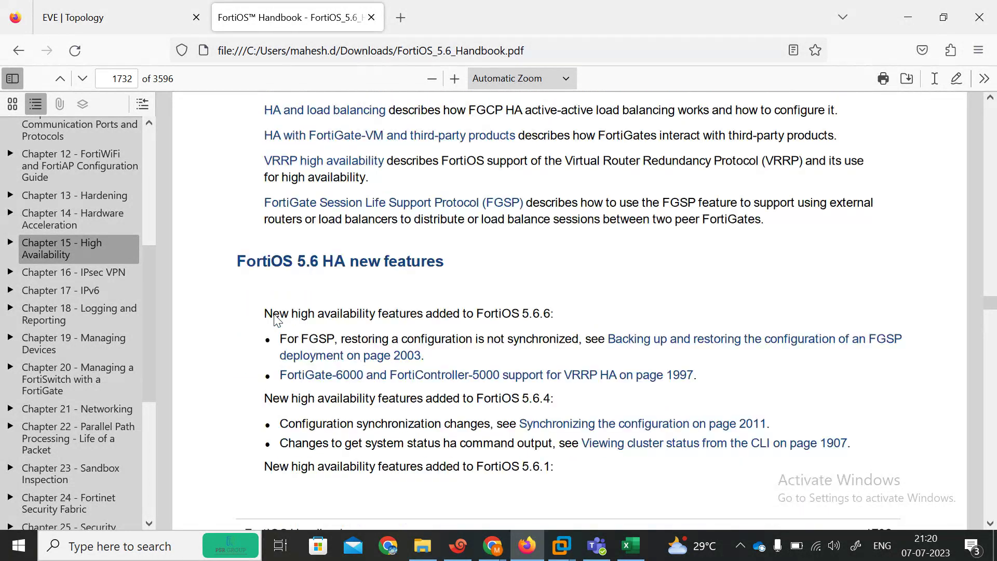
{"action": "scroll", "coordinate": [275, 319], "scroll_direction": "up", "scroll_amount": 2}
{"action": "scroll", "coordinate": [275, 319], "scroll_direction": "up", "scroll_amount": 8}
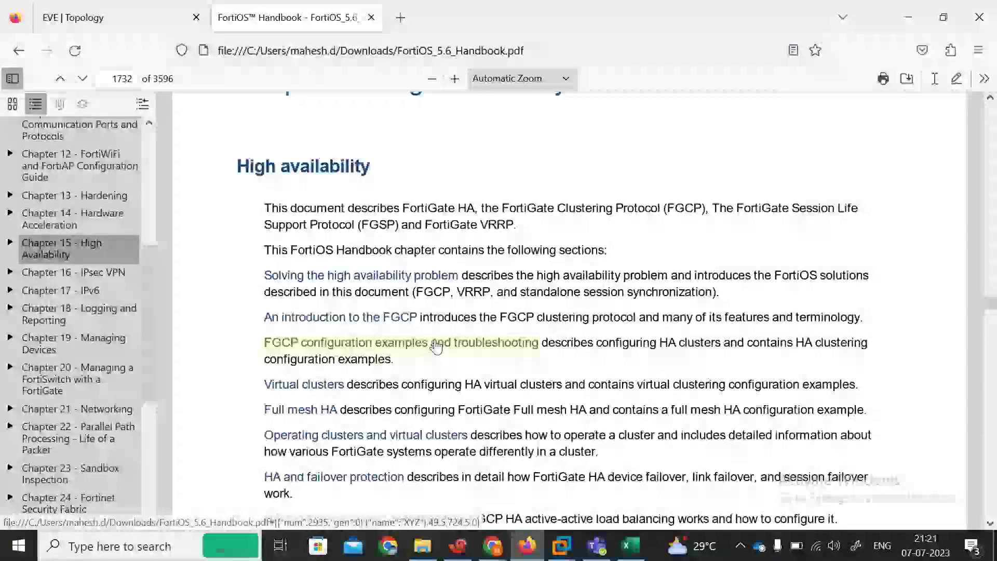
Step: Scroll through the FortiOS 5.6 HA new features, highlighting version 5.6.6
{"action": "scroll", "coordinate": [273, 451], "scroll_direction": "down", "scroll_amount": 2}
{"action": "scroll", "coordinate": [274, 451], "scroll_direction": "down", "scroll_amount": 10}
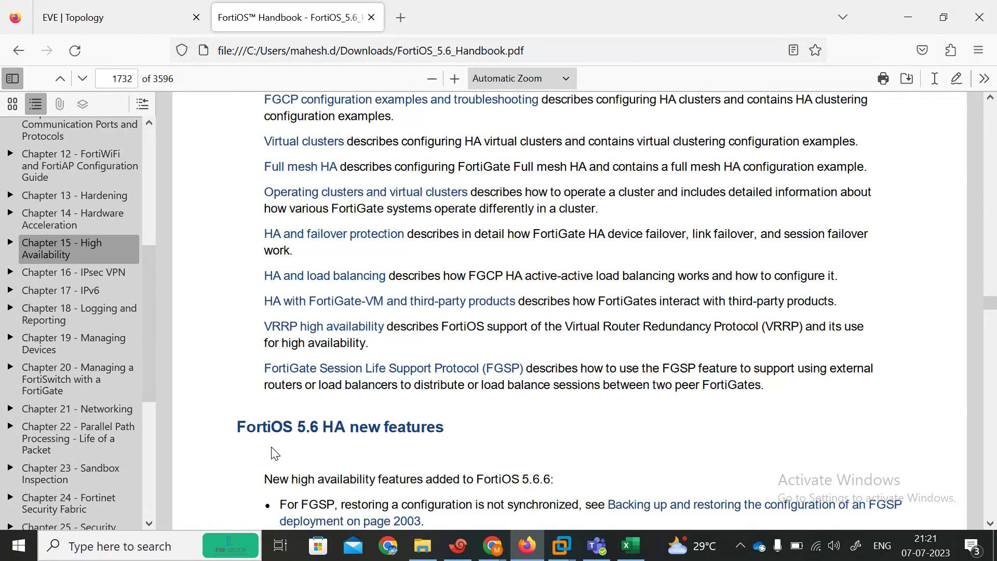
{"action": "scroll", "coordinate": [273, 452], "scroll_direction": "down", "scroll_amount": 3}
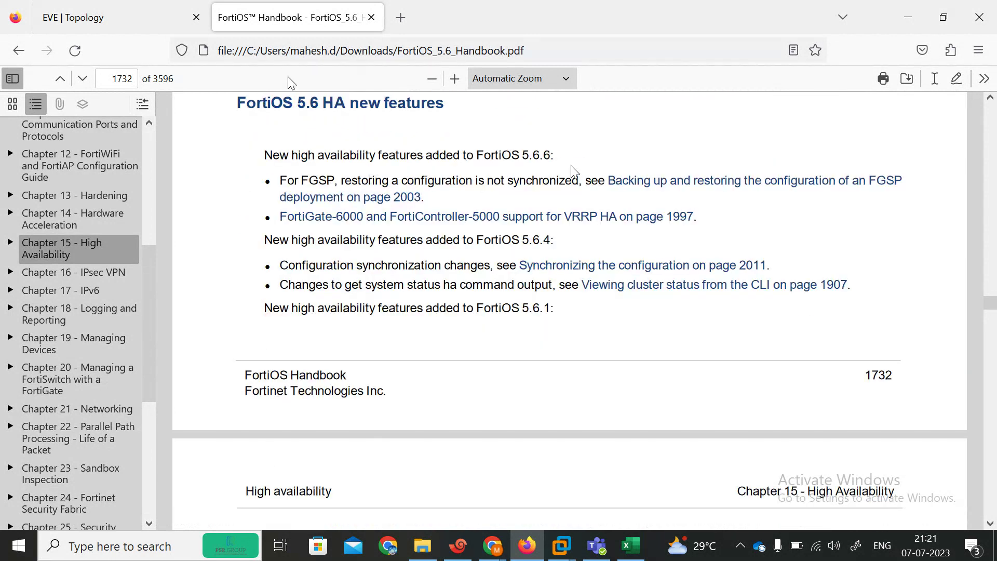
{"action": "left_click_drag", "start_coordinate": [524, 156], "coordinate": [567, 161]}
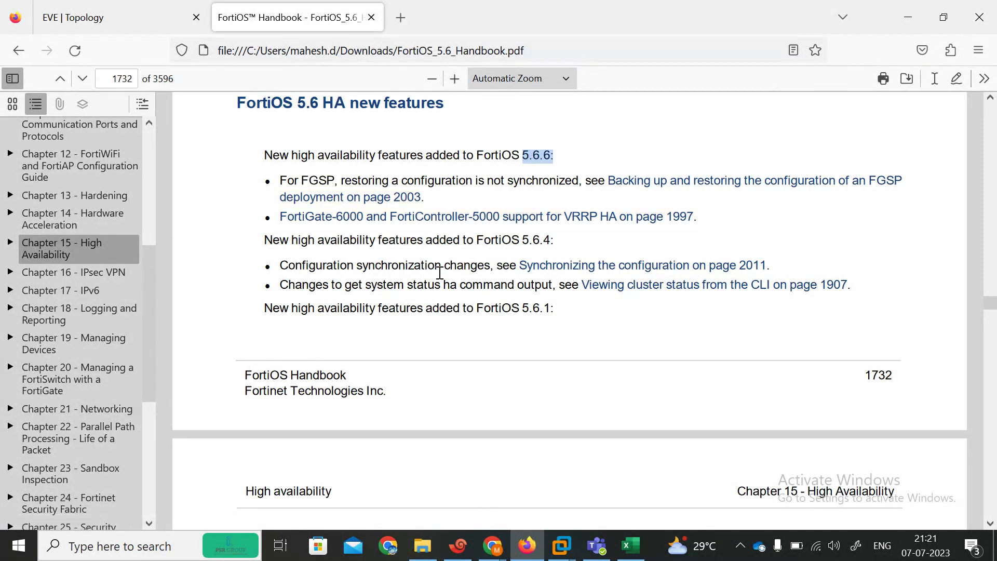
{"action": "scroll", "coordinate": [295, 353], "scroll_direction": "down", "scroll_amount": 10}
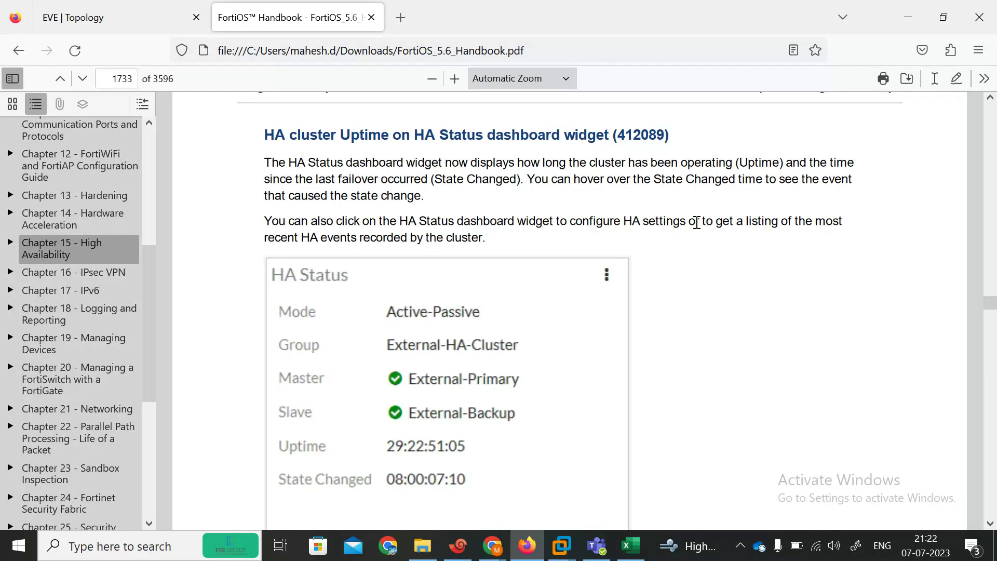
Step: Scroll on to the HA Status widget, then back up to page 1729
{"action": "scroll", "coordinate": [697, 226], "scroll_direction": "down", "scroll_amount": 3}
{"action": "scroll", "coordinate": [697, 227], "scroll_direction": "up", "scroll_amount": 5}
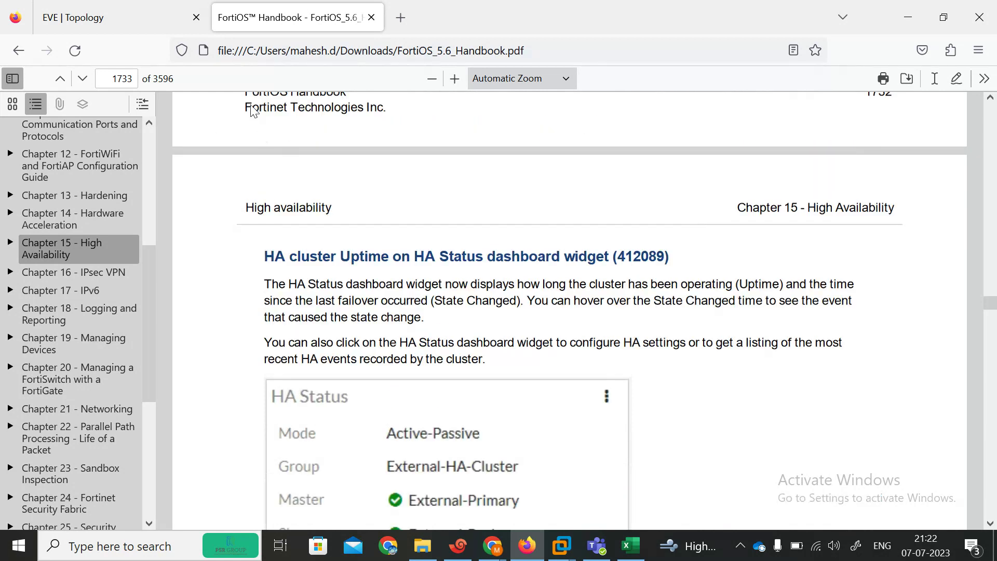
{"action": "scroll", "coordinate": [334, 105], "scroll_direction": "up", "scroll_amount": 10}
{"action": "scroll", "coordinate": [334, 108], "scroll_direction": "up", "scroll_amount": 6}
{"action": "scroll", "coordinate": [334, 108], "scroll_direction": "up", "scroll_amount": 3}
{"action": "scroll", "coordinate": [334, 108], "scroll_direction": "up", "scroll_amount": 15}
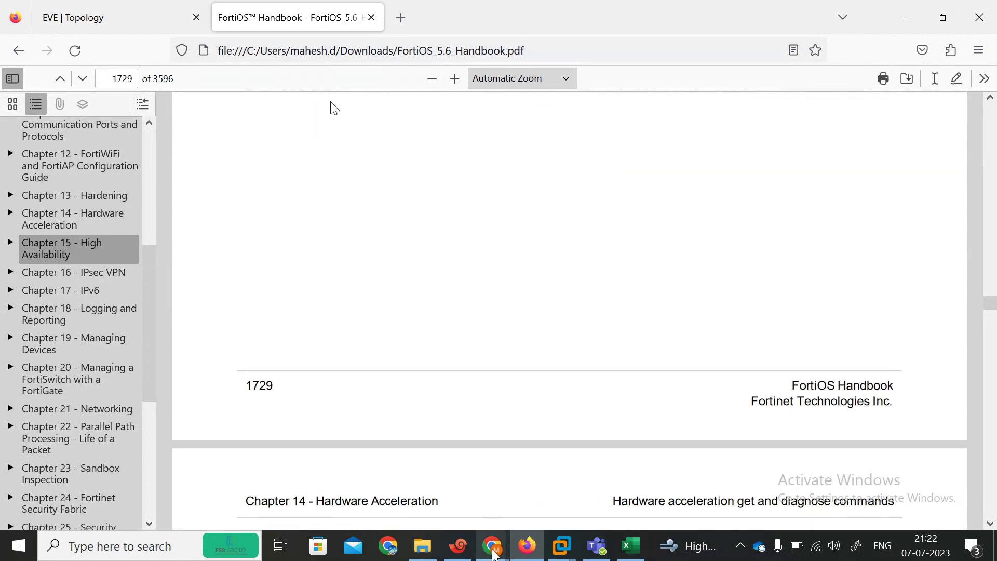
{"action": "left_click", "coordinate": [430, 551]}
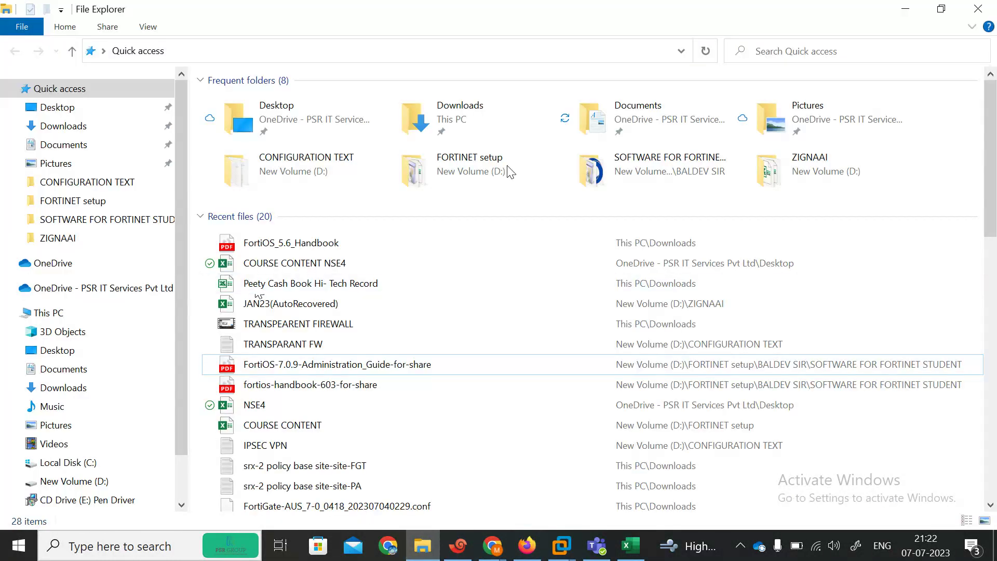
{"action": "left_click", "coordinate": [65, 481]}
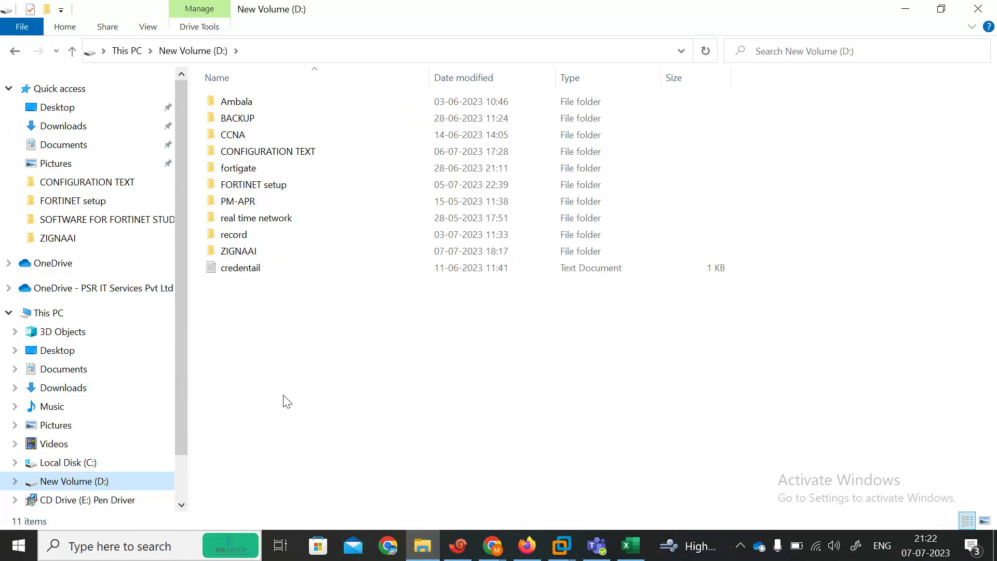
{"action": "left_click", "coordinate": [527, 545]}
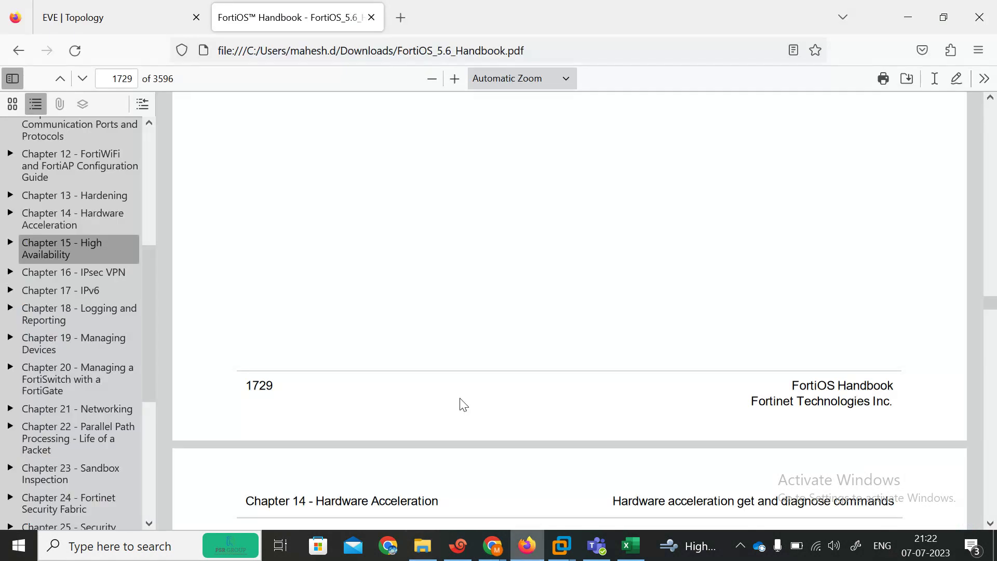
{"action": "left_click", "coordinate": [95, 6]}
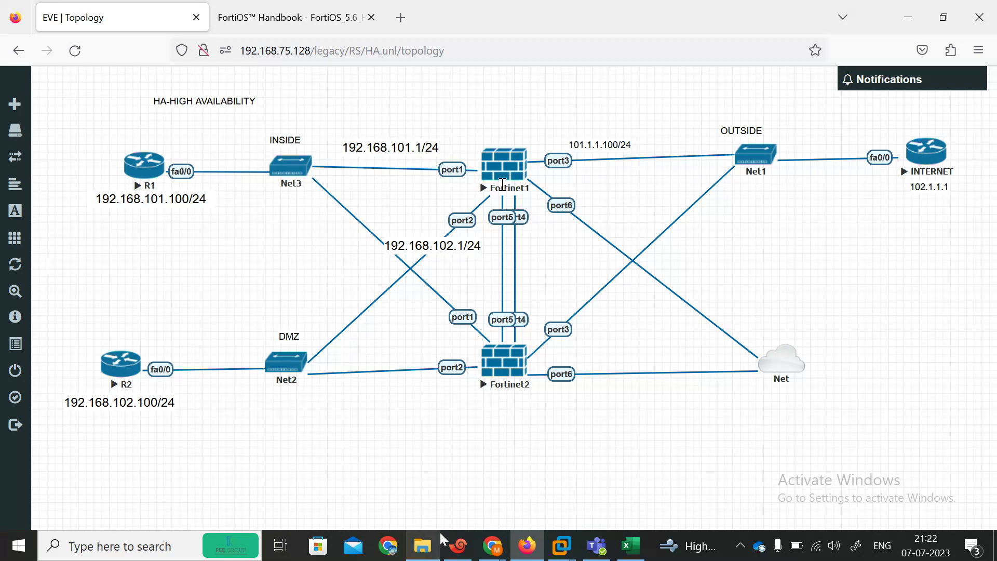
Step: Check the PRIMARY, secondary and INTERNET consoles, move INTERNET to third tab, and get R1's prompt
{"action": "left_click", "coordinate": [462, 550]}
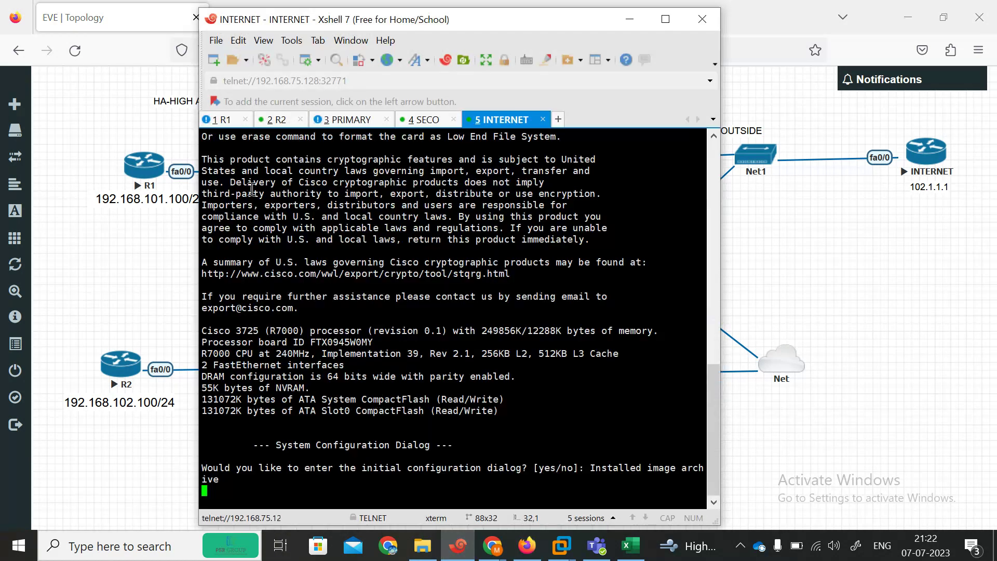
{"action": "left_click", "coordinate": [354, 121]}
{"action": "left_click", "coordinate": [421, 121]}
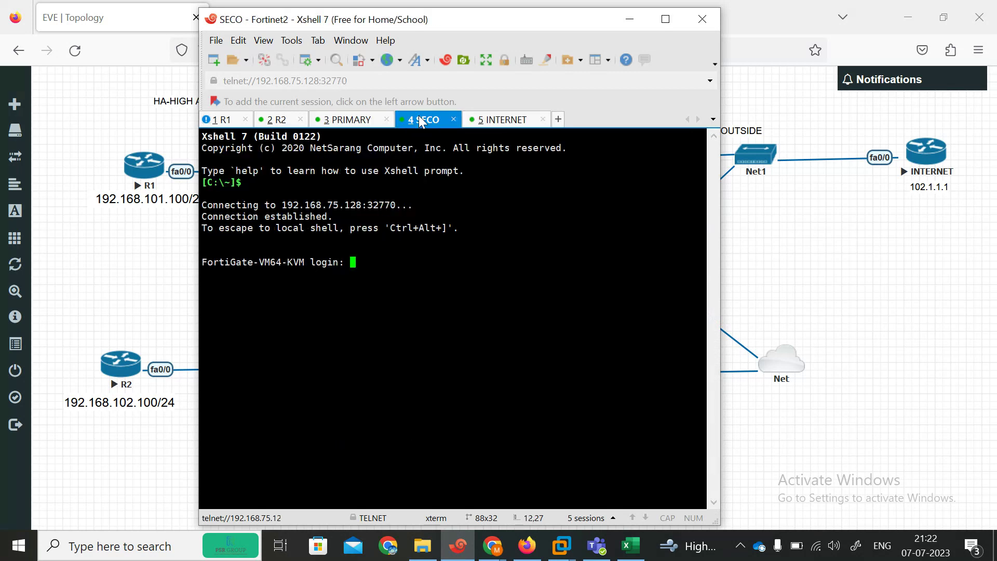
{"action": "left_click", "coordinate": [512, 119]}
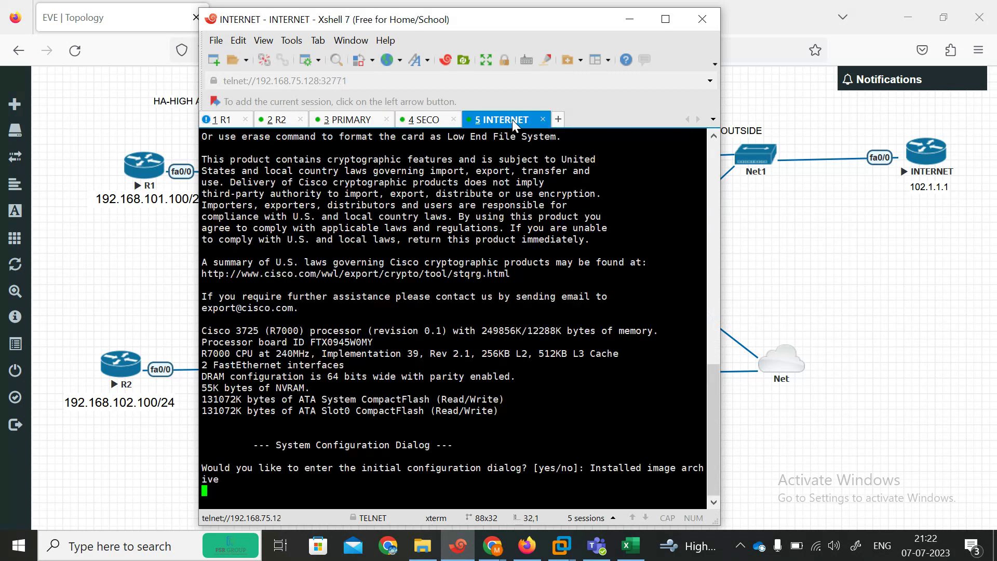
{"action": "left_click_drag", "start_coordinate": [506, 119], "coordinate": [347, 122]}
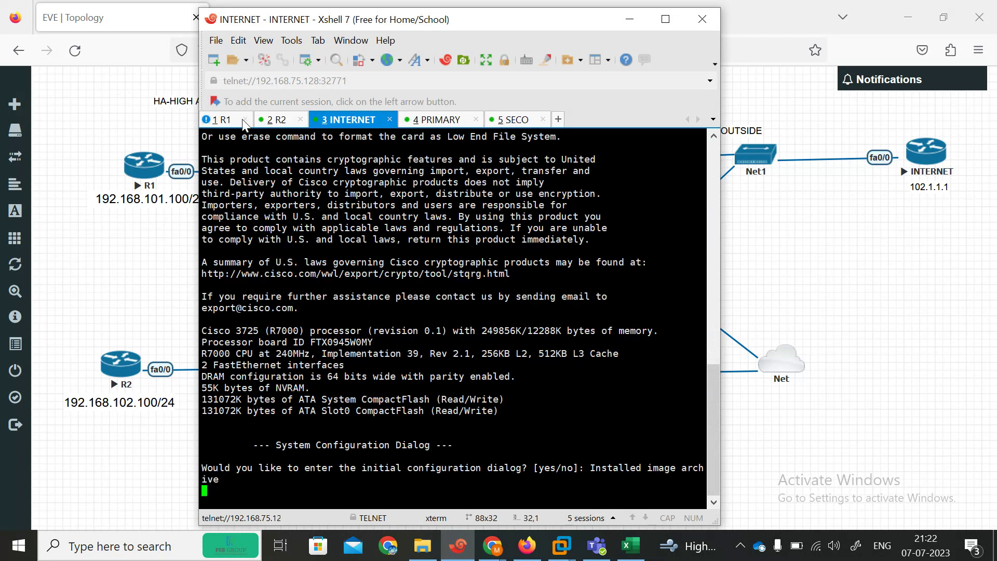
{"action": "left_click", "coordinate": [232, 120]}
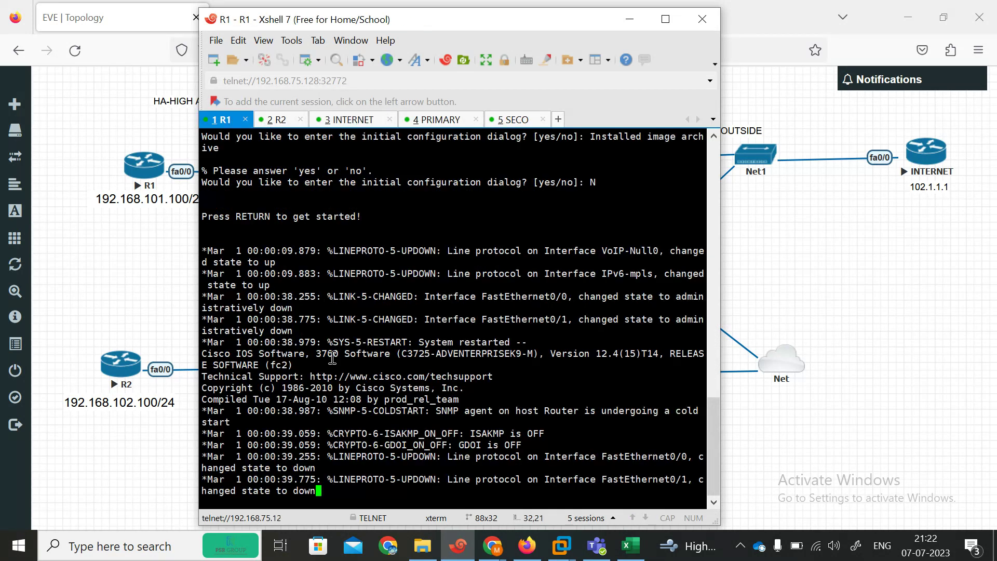
{"action": "key", "text": "Return"}
Step: On R1, enter global configuration mode and disable domain lookup
{"action": "left_click_drag", "start_coordinate": [466, 23], "coordinate": [627, 18]}
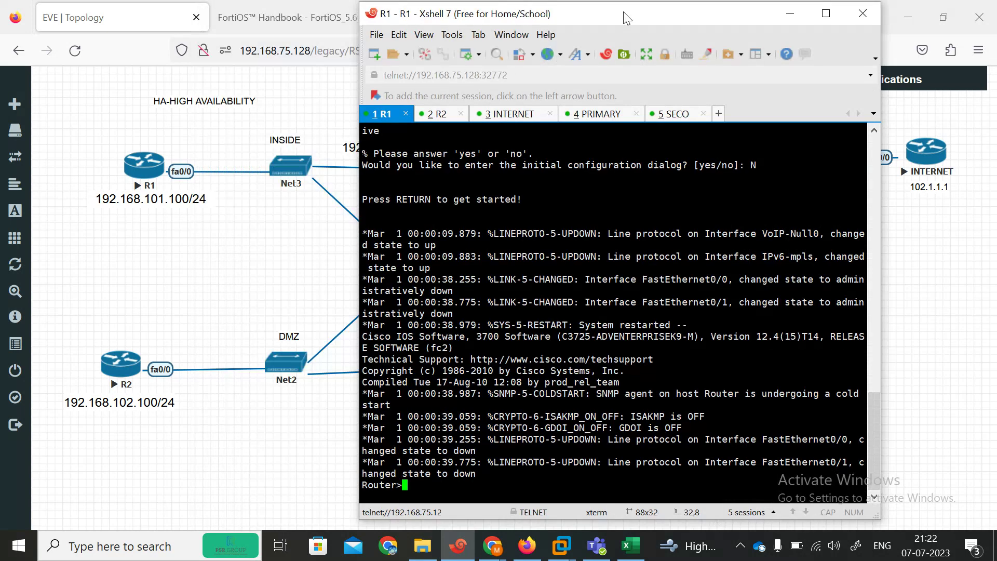
{"action": "key", "text": "Return"}
{"action": "key", "text": "Return"}
{"action": "key", "text": "Return"}
{"action": "type", "text": "en"}
{"action": "key", "text": "Return"}
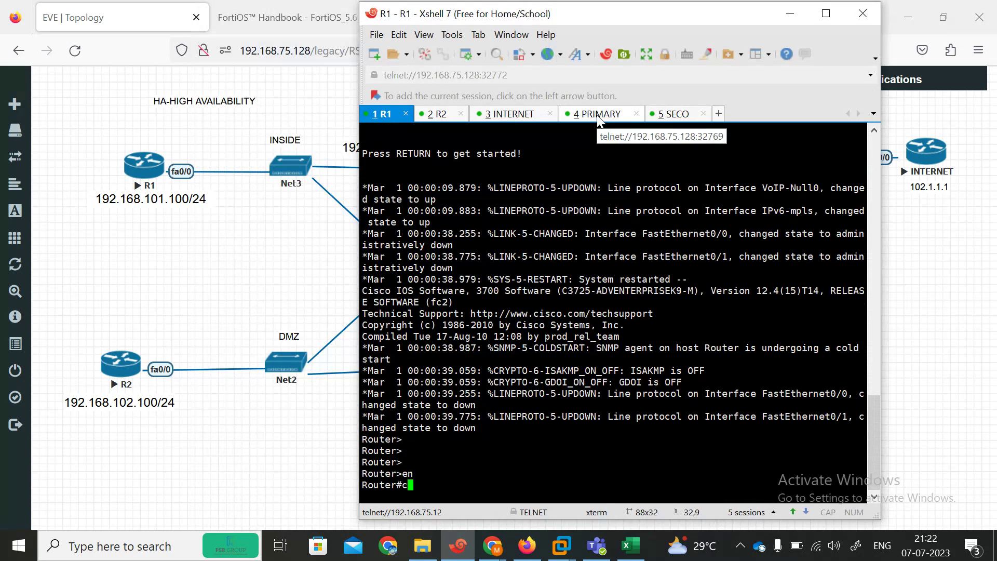
{"action": "type", "text": "cofn"}
{"action": "key", "text": "Tab"}
{"action": "key", "text": "Tab"}
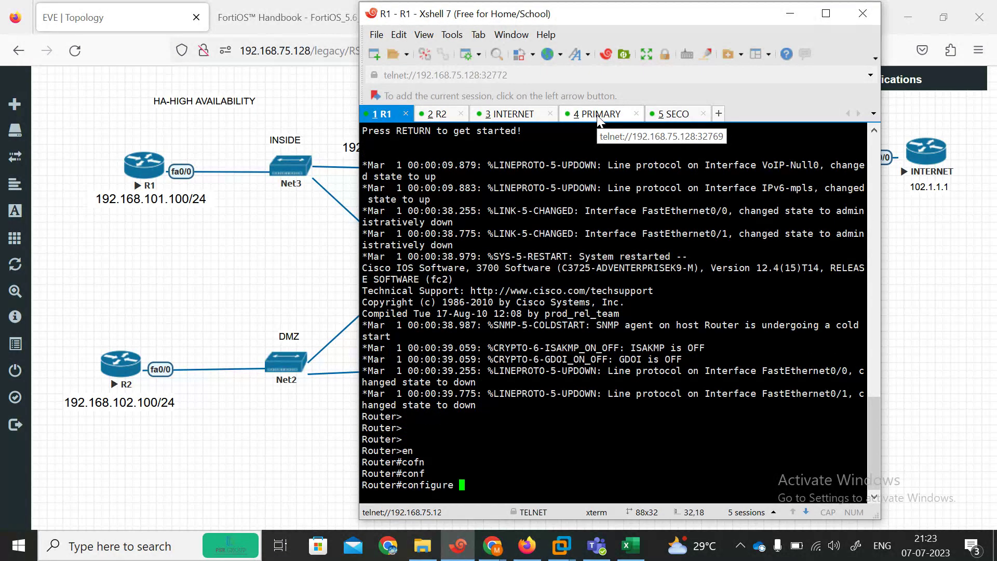
{"action": "type", "text": "ter"}
{"action": "key", "text": "Return"}
{"action": "type", "text": "no ip domain"}
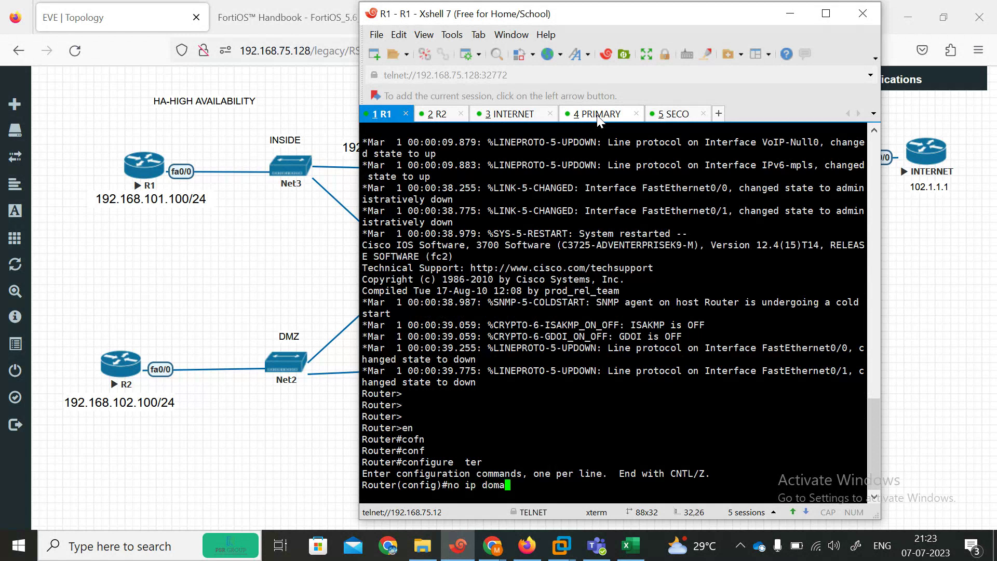
{"action": "key", "text": "Tab"}
{"action": "type", "text": "lo"}
{"action": "key", "text": "Tab"}
{"action": "key", "text": "Return"}
{"action": "key", "text": "Return"}
{"action": "key", "text": "Return"}
Step: Assign 192.168.101.100 255.255.255.0 to R1's FastEthernet0/0
{"action": "type", "text": "in"}
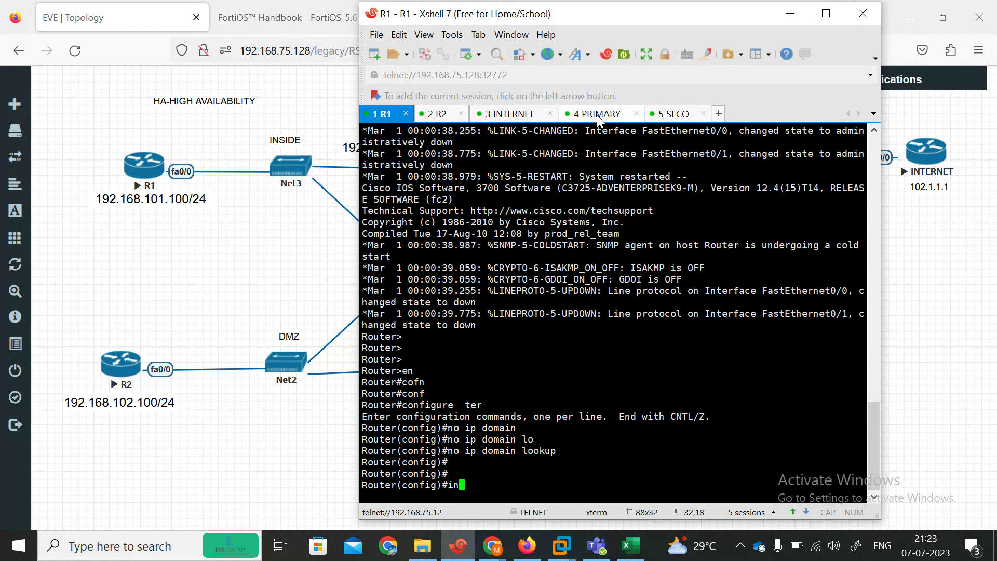
{"action": "key", "text": "Tab"}
{"action": "type", "text": "fas"}
{"action": "key", "text": "Tab"}
{"action": "type", "text": "0/0"}
{"action": "key", "text": "Return"}
{"action": "type", "text": "uip"}
{"action": "key", "text": "BackSpace"}
{"action": "key", "text": "BackSpace"}
{"action": "key", "text": "BackSpace"}
{"action": "type", "text": "ip add"}
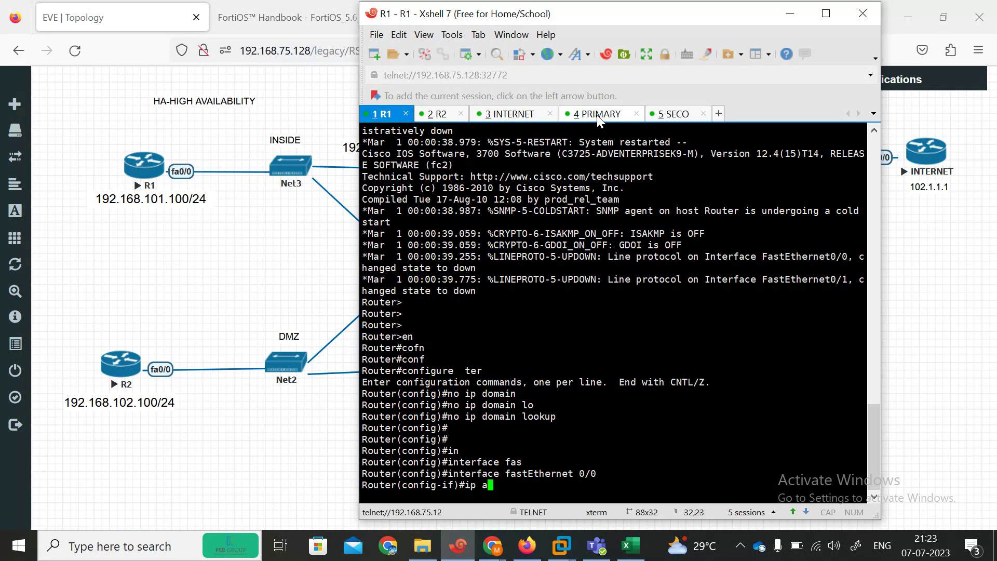
{"action": "key", "text": "Tab"}
{"action": "type", "text": "192.168.101.100 255.255.255.0"}
{"action": "key", "text": "Return"}
Step: Enable R1's FastEthernet0/0 with no shutdown and leave interface configuration
{"action": "type", "text": "no sh"}
{"action": "key", "text": "Tab"}
{"action": "key", "text": "Return"}
{"action": "type", "text": "exit"}
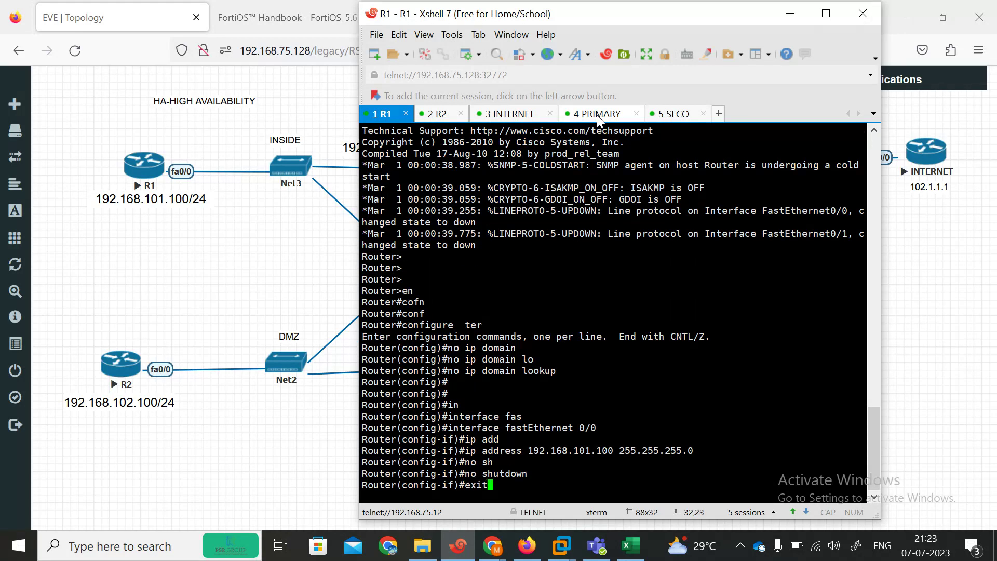
{"action": "key", "text": "Return"}
Step: Add R1's default route 0.0.0.0 0.0.0.0 via 192.168.101.1 and exit configuration mode
{"action": "type", "text": "ip rou"}
{"action": "key", "text": "Tab"}
{"action": "type", "text": "t"}
{"action": "key", "text": "Tab"}
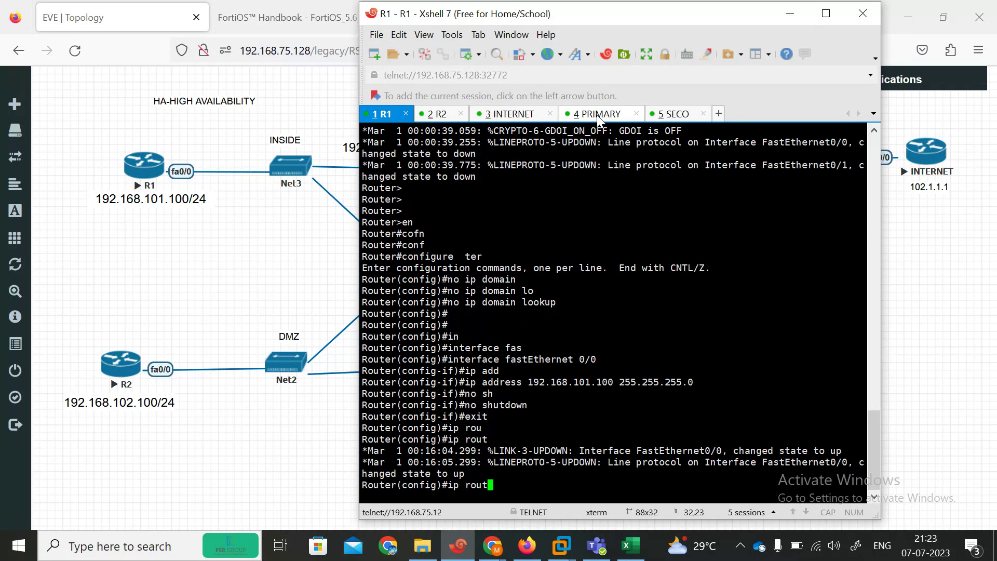
{"action": "key", "text": "Tab"}
{"action": "type", "text": "0.0.0."}
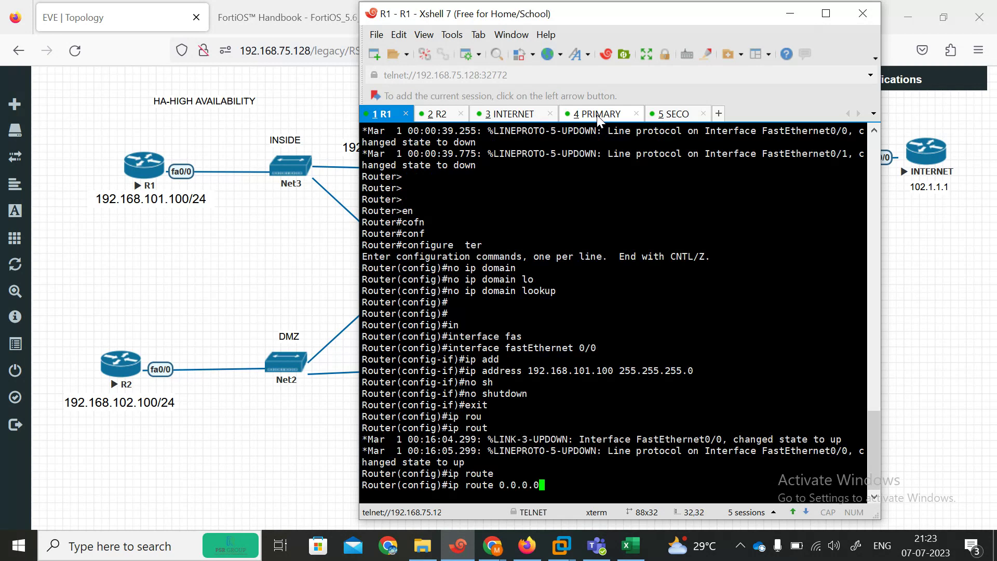
{"action": "type", "text": "0 0.0.0.0"}
{"action": "left_click_drag", "start_coordinate": [595, 18], "coordinate": [636, 24]}
{"action": "type", "text": "192.168.101.1"}
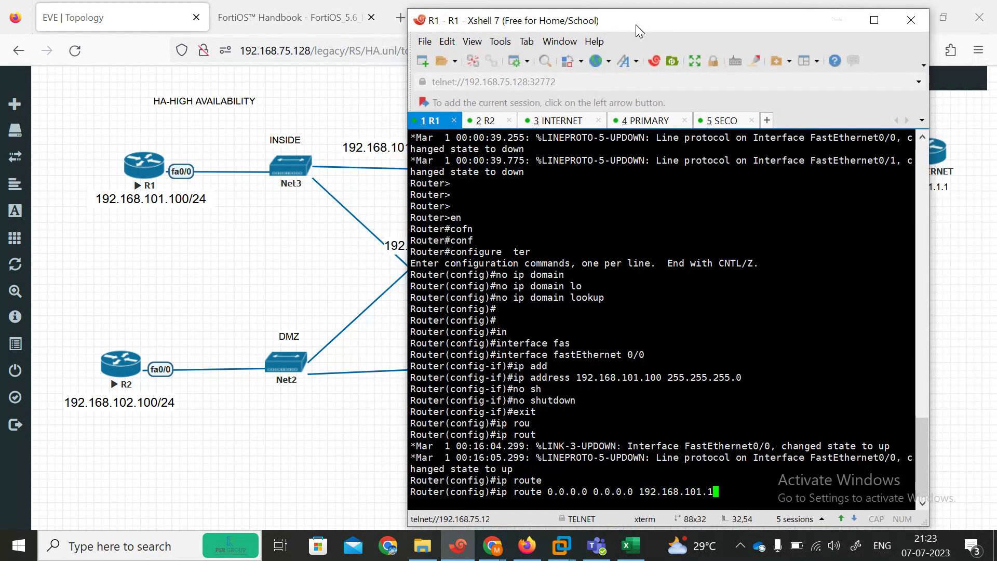
{"action": "key", "text": "Return"}
{"action": "type", "text": "end"}
{"action": "key", "text": "Return"}
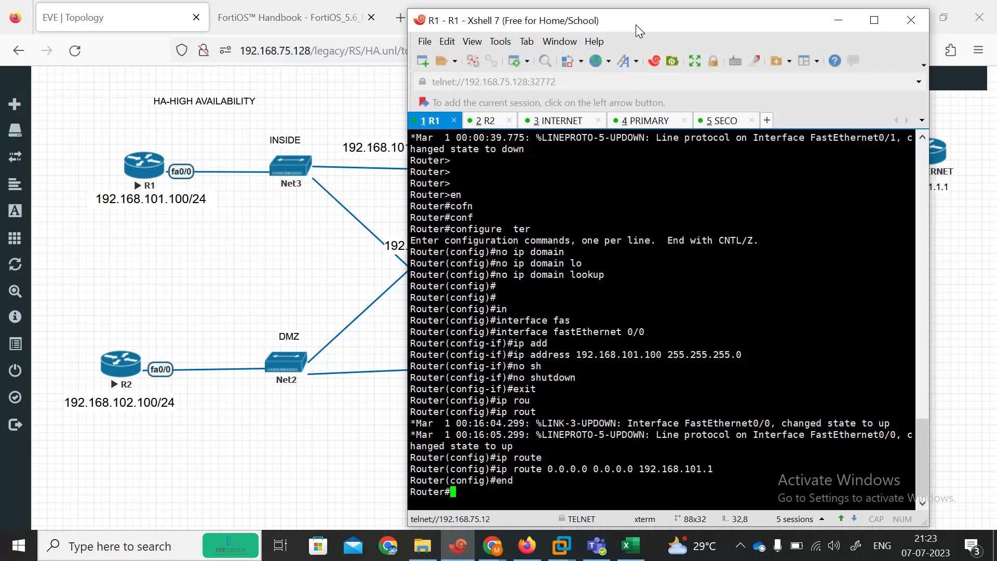
{"action": "left_click", "coordinate": [479, 124]}
Step: Decline the initial configuration dialog on R2 and on the INTERNET router
{"action": "key", "text": "Return"}
{"action": "key", "text": "Return"}
{"action": "key", "text": "Return"}
{"action": "type", "text": "n"}
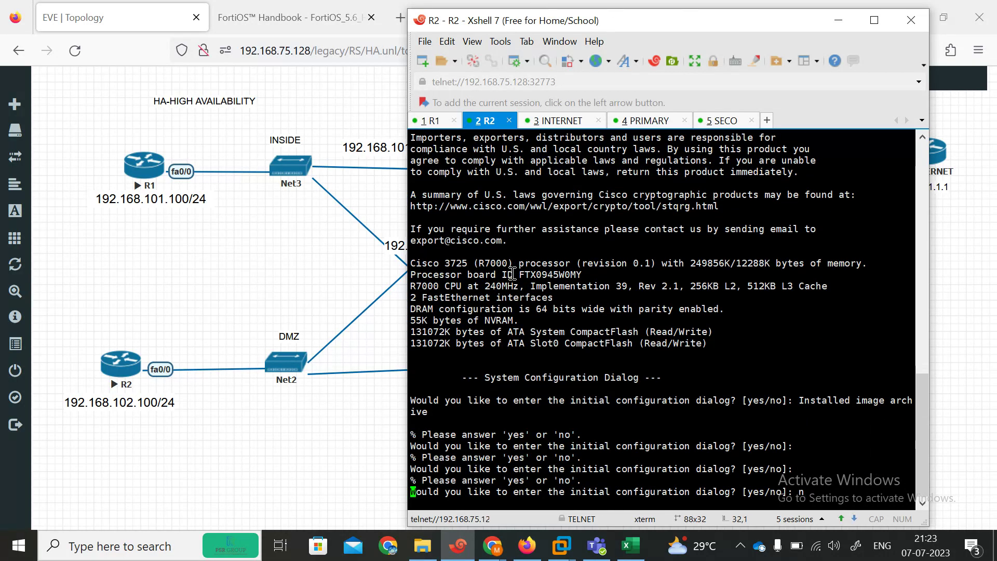
{"action": "key", "text": "Return"}
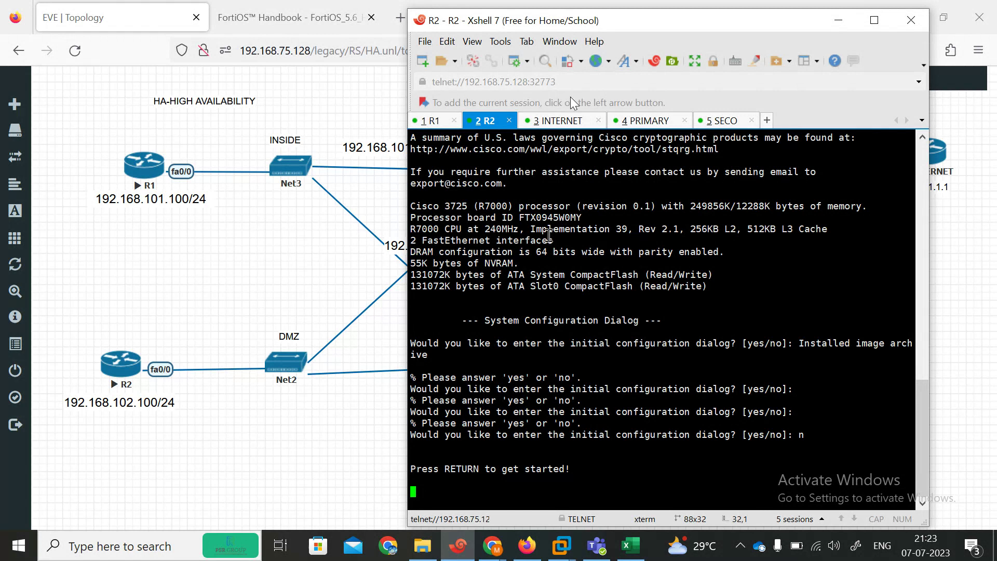
{"action": "left_click_drag", "start_coordinate": [534, 21], "coordinate": [341, 21]}
{"action": "left_click", "coordinate": [373, 122]}
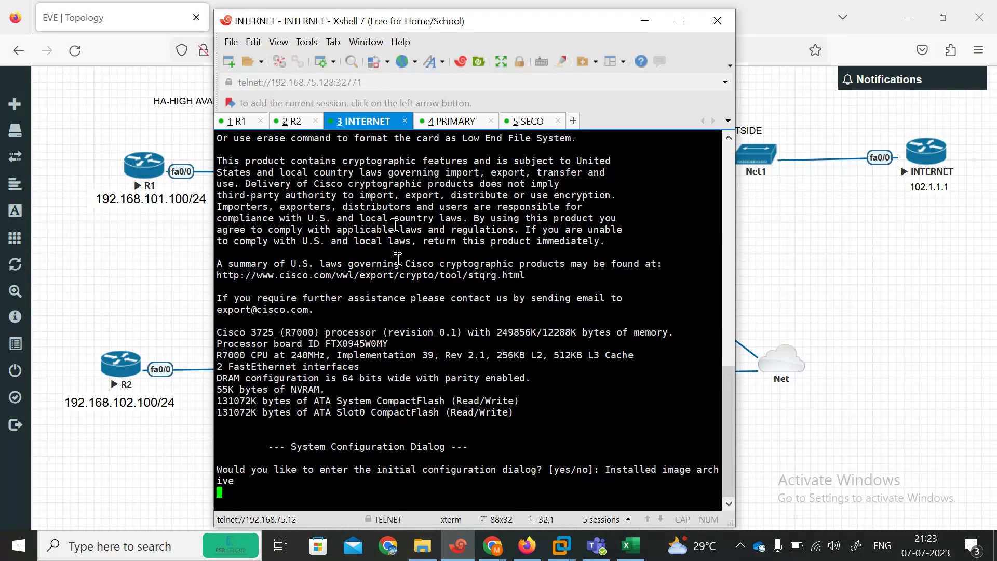
{"action": "type", "text": "n"}
{"action": "key", "text": "Return"}
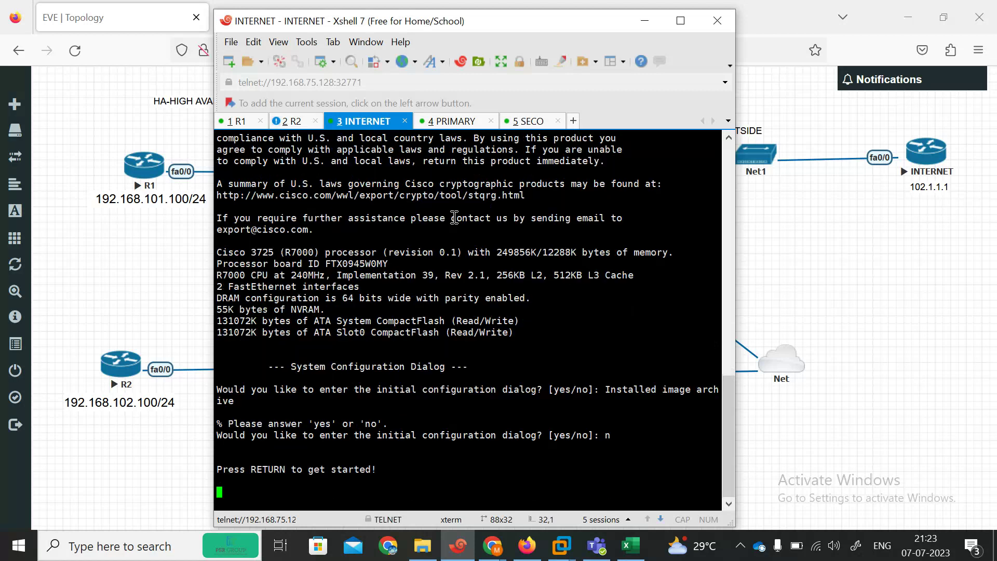
Step: On R2, enter global configuration mode and run no ip domain lookup
{"action": "left_click", "coordinate": [296, 122]}
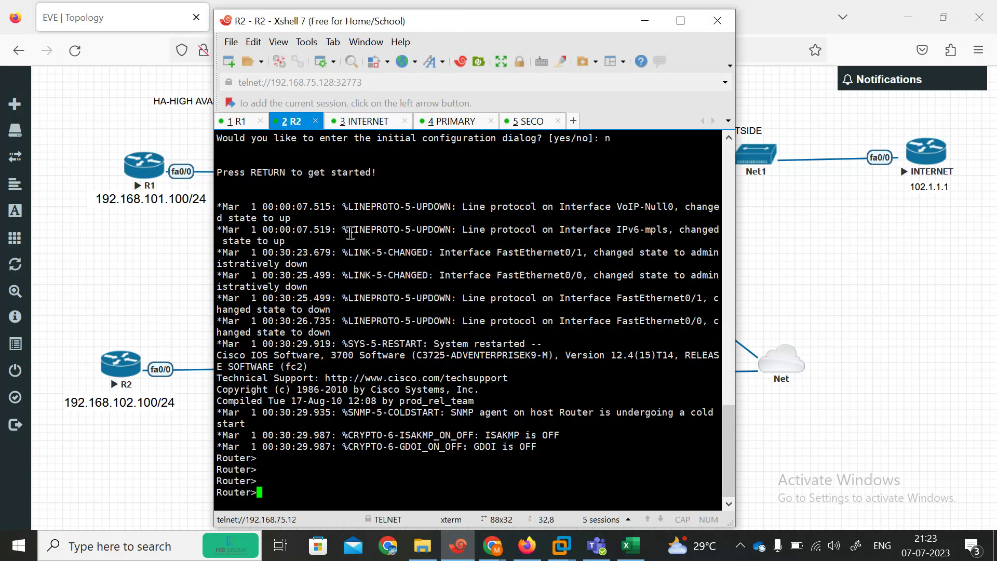
{"action": "type", "text": "en"}
{"action": "key", "text": "Return"}
{"action": "type", "text": "cofn"}
{"action": "key", "text": "Return"}
{"action": "type", "text": "conf"}
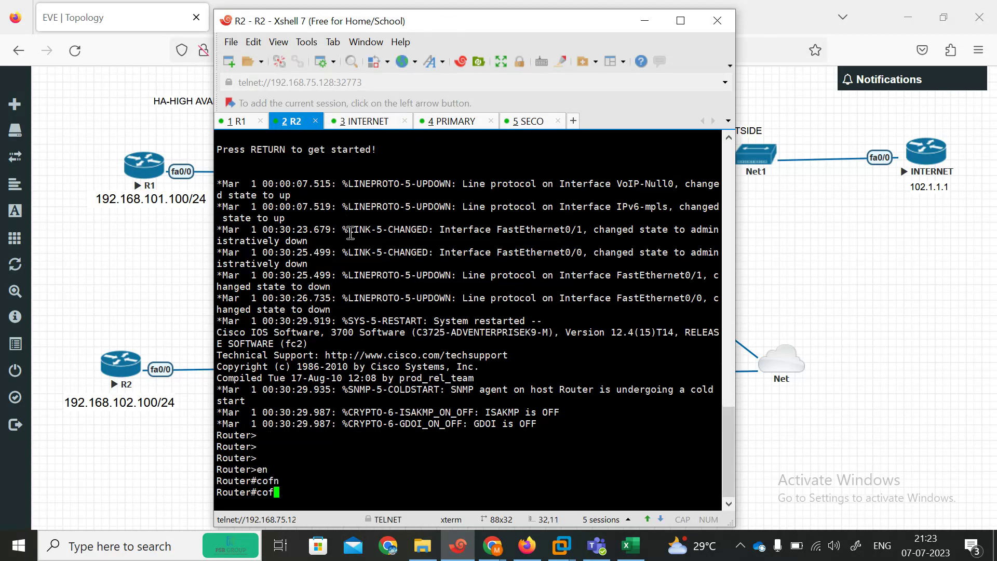
{"action": "key", "text": "Tab"}
{"action": "type", "text": "ter"}
{"action": "key", "text": "Tab"}
{"action": "key", "text": "Return"}
{"action": "type", "text": "no i"}
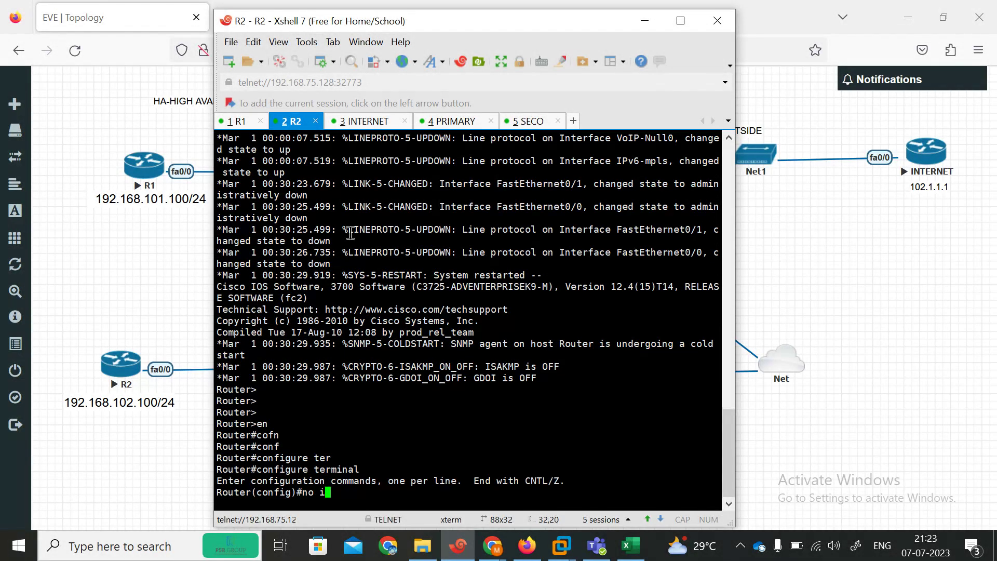
{"action": "type", "text": "p dom"}
{"action": "key", "text": "Tab"}
{"action": "type", "text": "ain l"}
{"action": "key", "text": "Tab"}
{"action": "key", "text": "Return"}
{"action": "key", "text": "Return"}
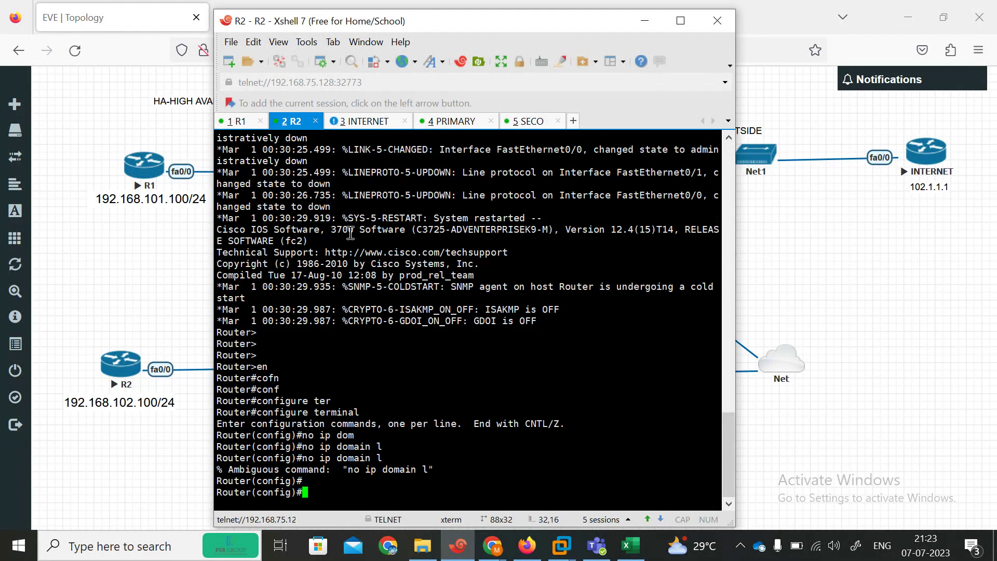
{"action": "type", "text": "n"}
{"action": "key", "text": "Up"}
{"action": "type", "text": "oo"}
{"action": "key", "text": "Tab"}
{"action": "key", "text": "Return"}
{"action": "key", "text": "Return"}
{"action": "key", "text": "Return"}
{"action": "key", "text": "Return"}
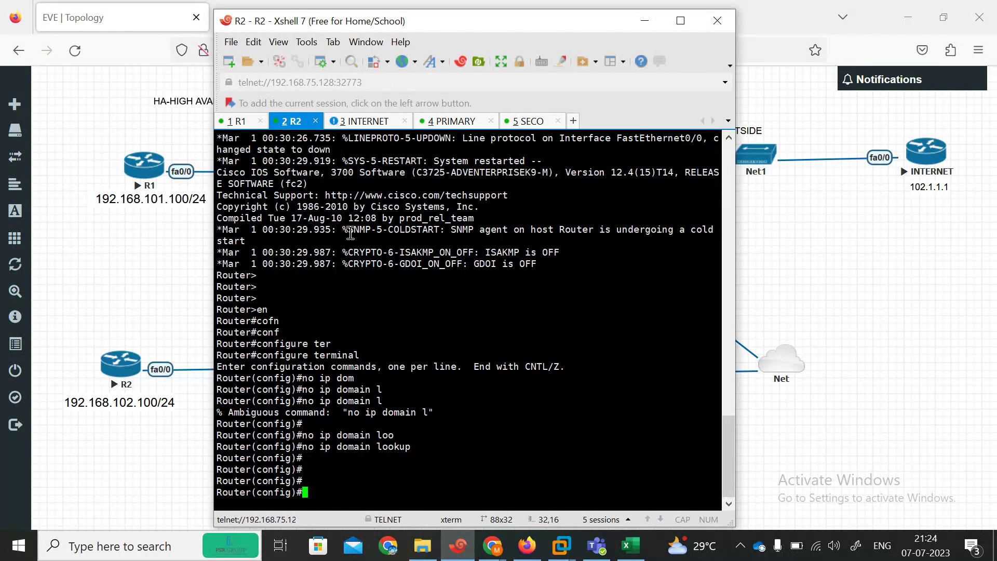
Step: Assign 192.168.102.100 255.255.255.0 to R2's FastEthernet0/0
{"action": "left_click_drag", "start_coordinate": [447, 29], "coordinate": [637, 22]}
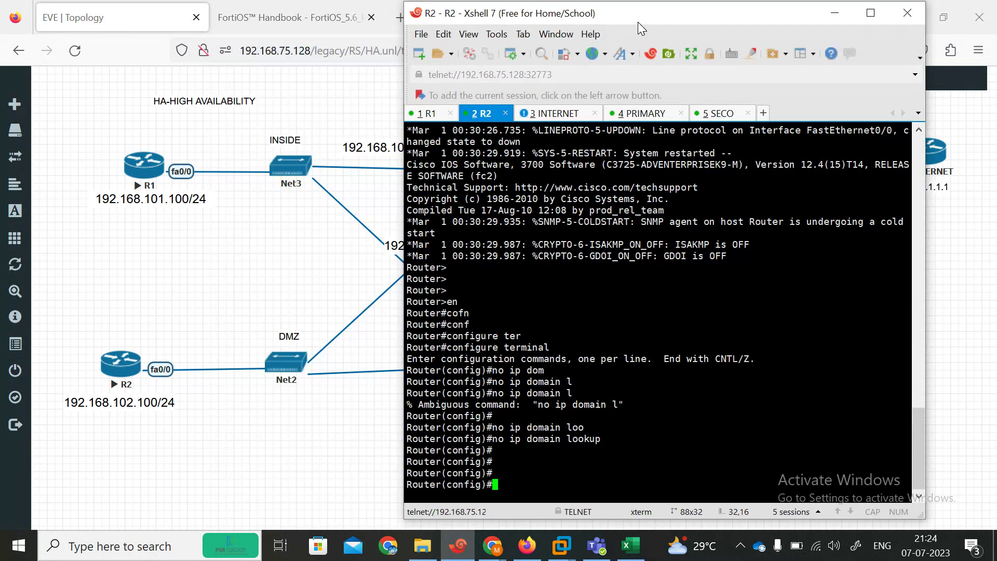
{"action": "type", "text": "in"}
{"action": "key", "text": "Tab"}
{"action": "type", "text": "fas"}
{"action": "key", "text": "Tab"}
{"action": "type", "text": "0/0"}
{"action": "key", "text": "Return"}
{"action": "type", "text": "ip add"}
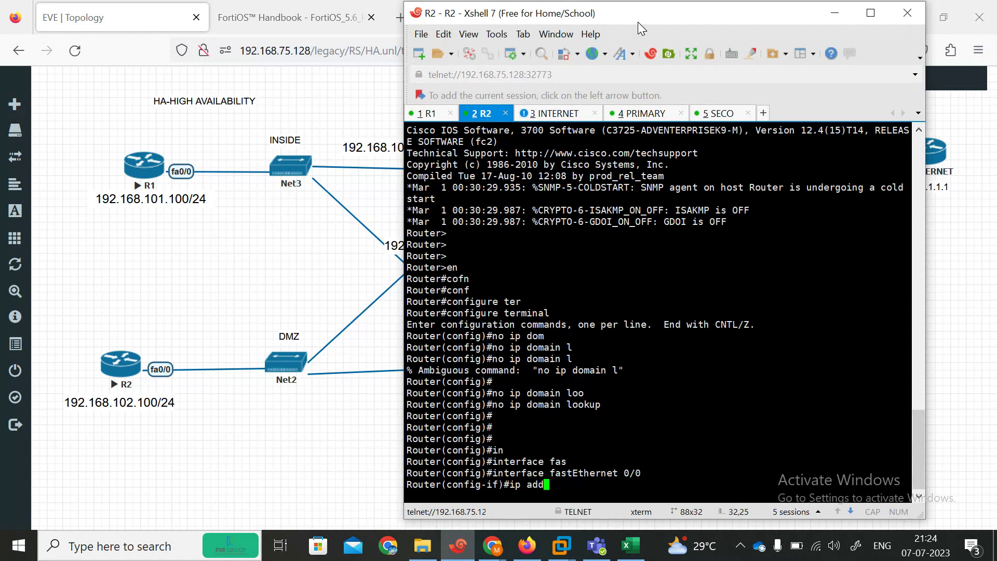
{"action": "key", "text": "Tab"}
{"action": "type", "text": "192."}
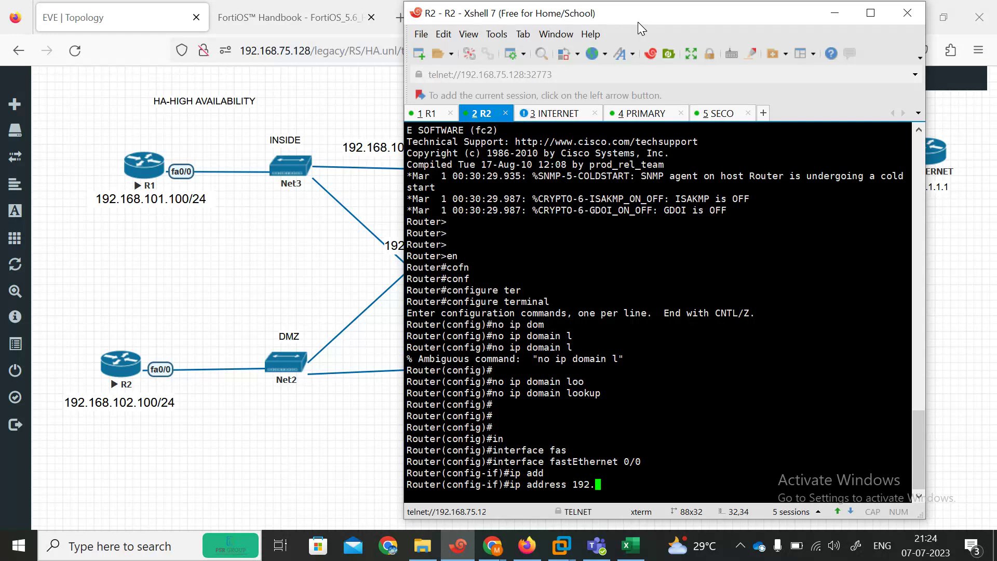
{"action": "type", "text": "168.102.100 255.255.255.0"}
{"action": "key", "text": "Return"}
Step: Enable R2's FastEthernet0/0 with no shutdown and leave interface configuration
{"action": "type", "text": "n"}
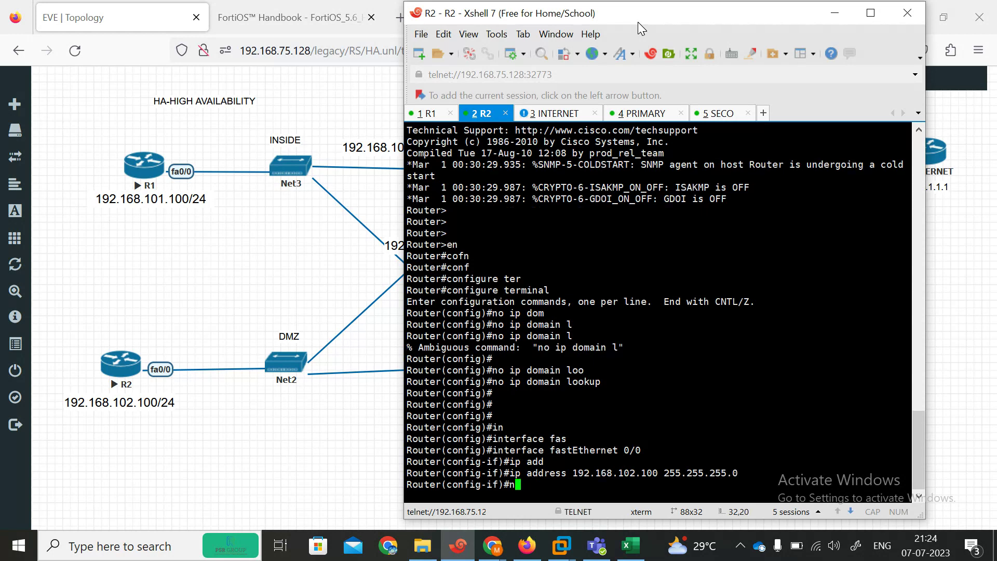
{"action": "type", "text": "no sh"}
{"action": "key", "text": "Return"}
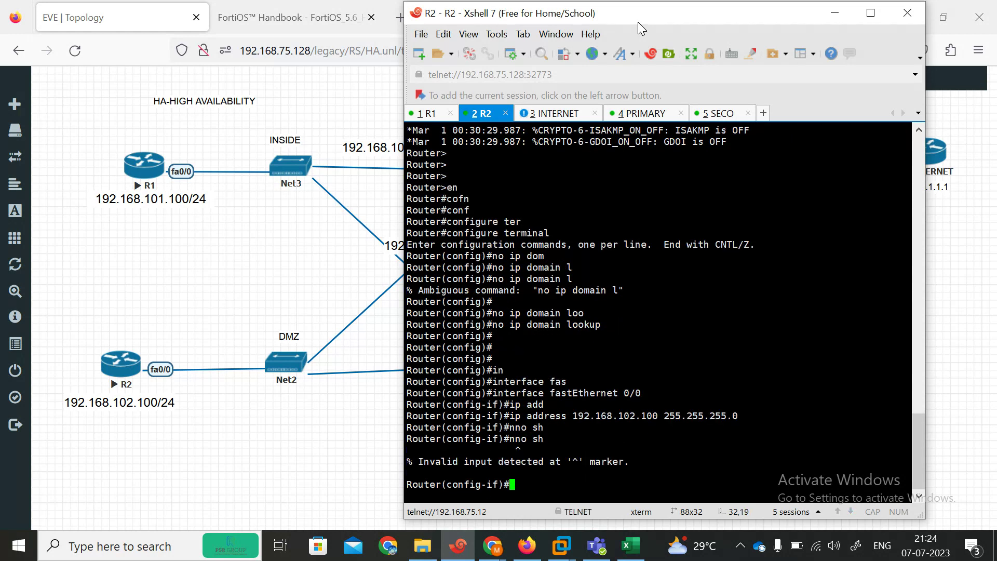
{"action": "key", "text": "Up"}
{"action": "key", "text": "BackSpace"}
{"action": "key", "text": "BackSpace"}
{"action": "key", "text": "BackSpace"}
{"action": "key", "text": "BackSpace"}
{"action": "type", "text": "sh"}
{"action": "key", "text": "Tab"}
{"action": "key", "text": "Return"}
{"action": "key", "text": "Return"}
{"action": "key", "text": "Return"}
{"action": "type", "text": "ip"}
{"action": "key", "text": "BackSpace"}
{"action": "key", "text": "BackSpace"}
{"action": "type", "text": "exit"}
{"action": "key", "text": "Return"}
Step: Add R2's default route 0.0.0.0 0.0.0.0 via 192.168.102.1 and return to the privileged prompt
{"action": "type", "text": "ip rout"}
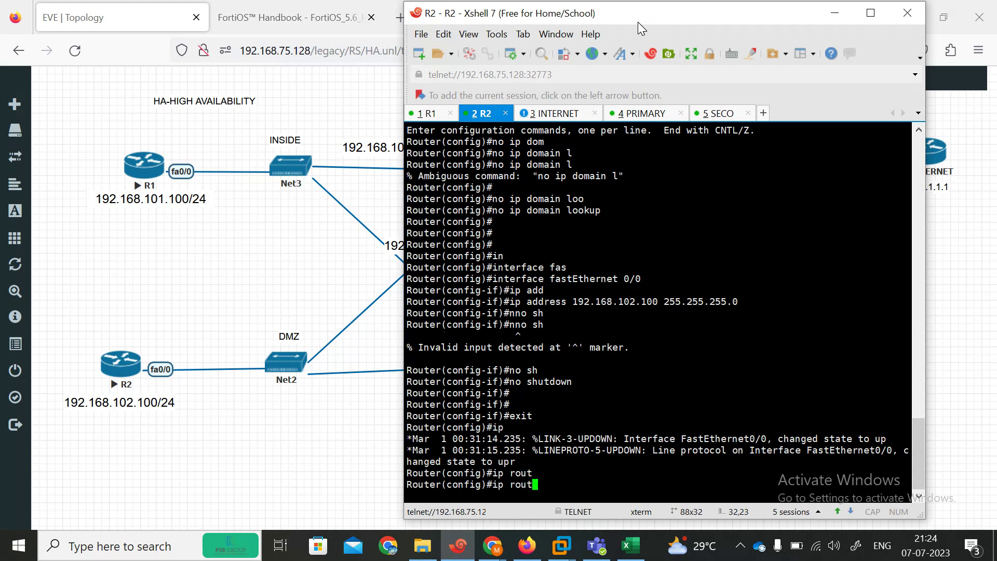
{"action": "type", "text": "e 0.0."}
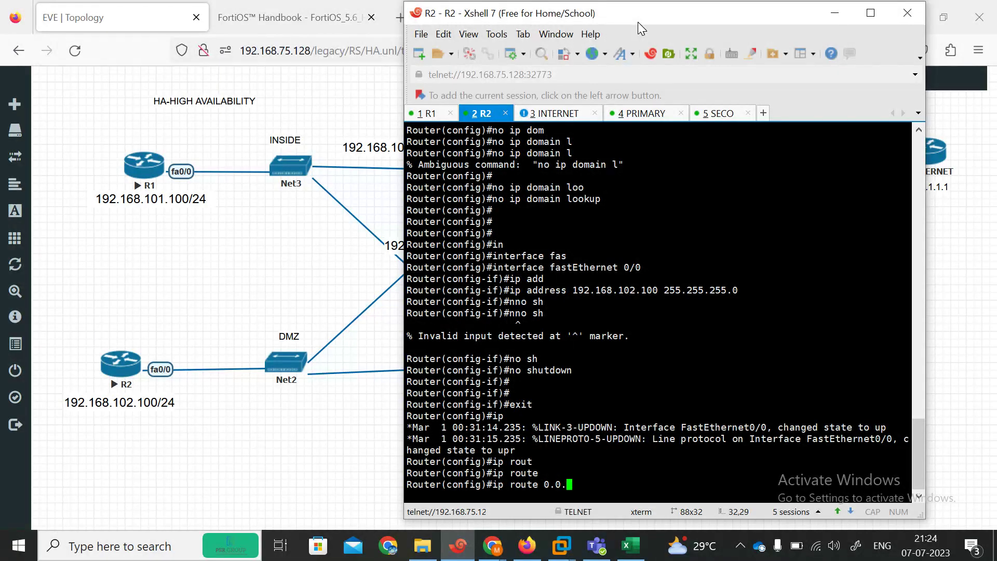
{"action": "type", "text": "0.0 0.0"}
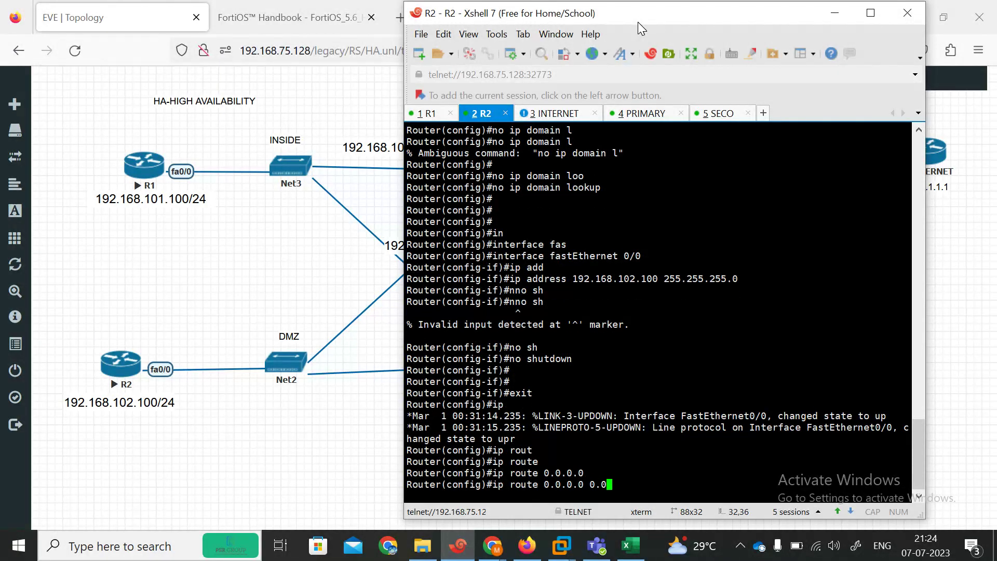
{"action": "type", "text": ".0.0 192.168.102.1"}
{"action": "key", "text": "Return"}
{"action": "key", "text": "Return"}
{"action": "key", "text": "Return"}
{"action": "type", "text": "end"}
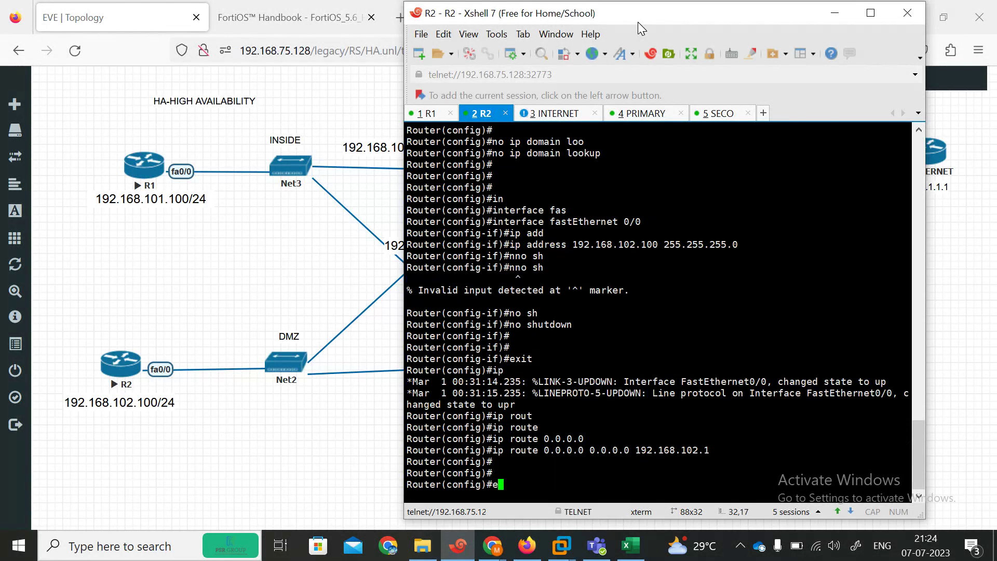
{"action": "key", "text": "Return"}
{"action": "left_click_drag", "start_coordinate": [753, 16], "coordinate": [851, 51]}
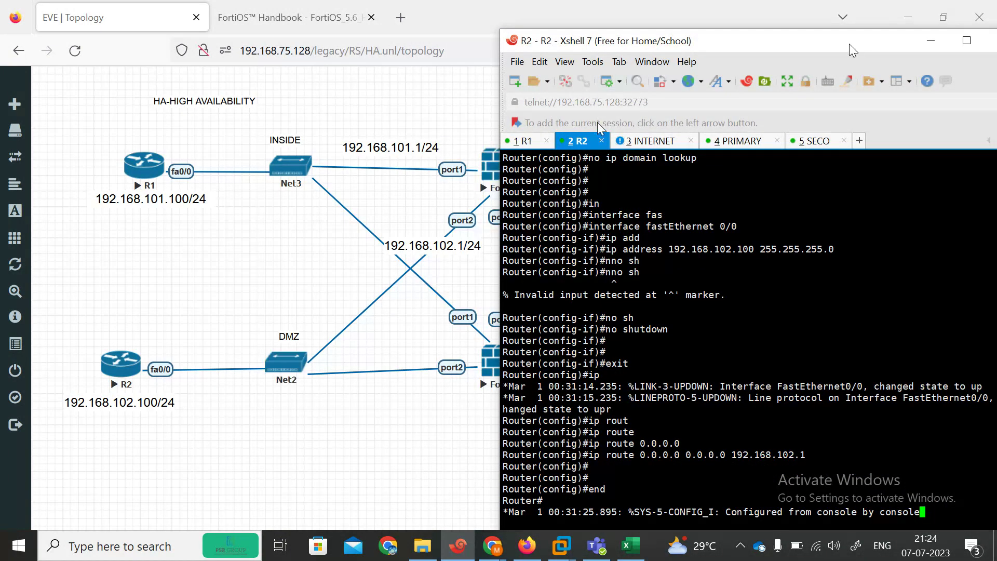
{"action": "left_click_drag", "start_coordinate": [741, 45], "coordinate": [387, 23]}
{"action": "key", "text": "Return"}
{"action": "key", "text": "Return"}
{"action": "key", "text": "Return"}
{"action": "key", "text": "Return"}
{"action": "key", "text": "Return"}
{"action": "key", "text": "Return"}
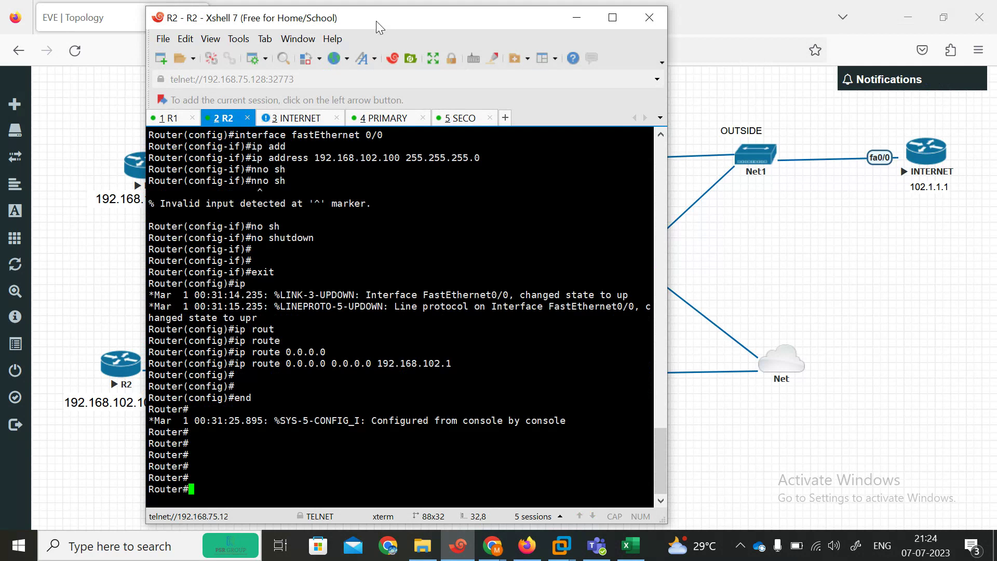
{"action": "left_click_drag", "start_coordinate": [376, 21], "coordinate": [331, 18]}
Step: Wake the INTERNET router console, then return to the EVE-NG topology
{"action": "left_click", "coordinate": [291, 114]}
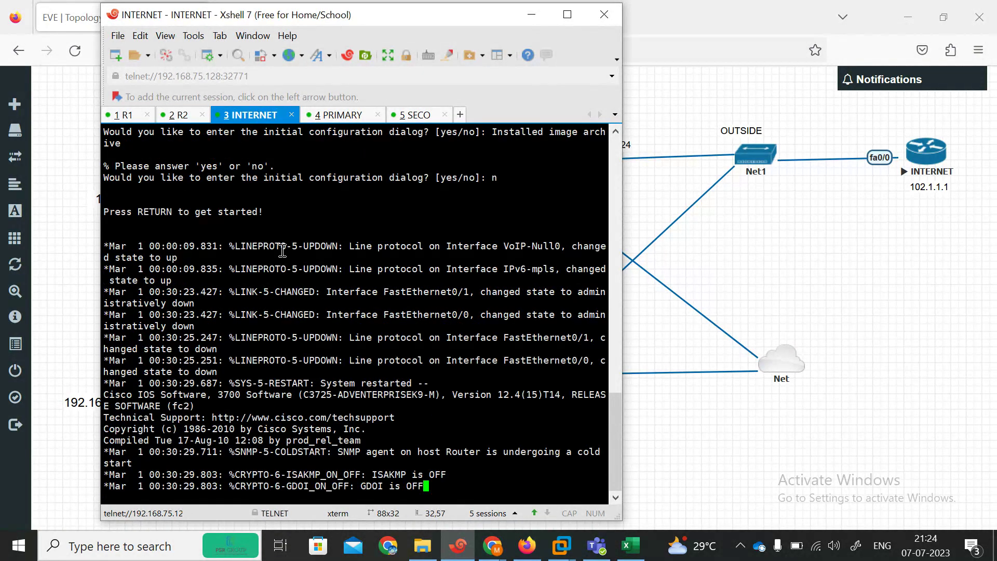
{"action": "key", "text": "Return"}
{"action": "key", "text": "Return"}
{"action": "key", "text": "Return"}
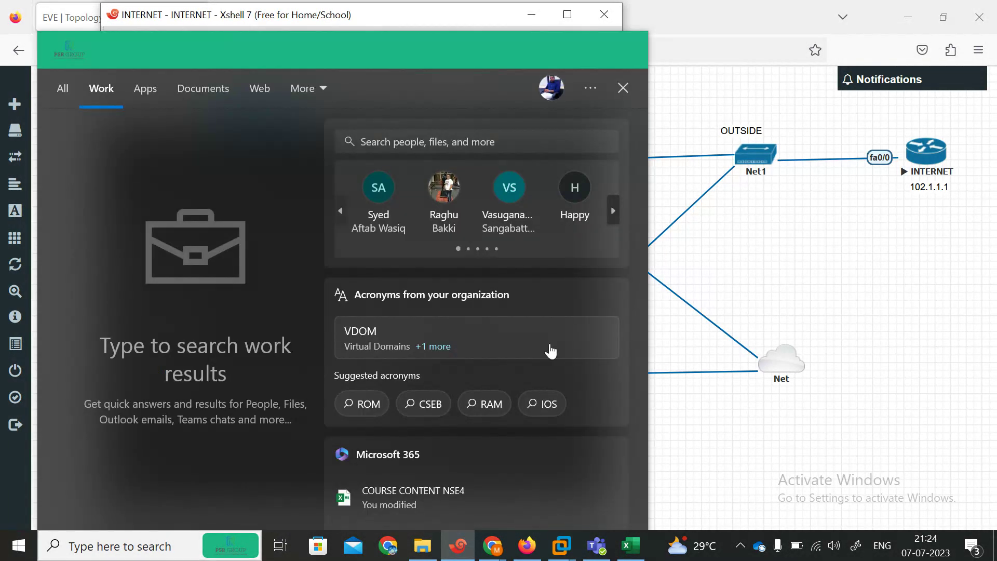
{"action": "left_click", "coordinate": [771, 433]}
{"action": "left_click", "coordinate": [459, 545]}
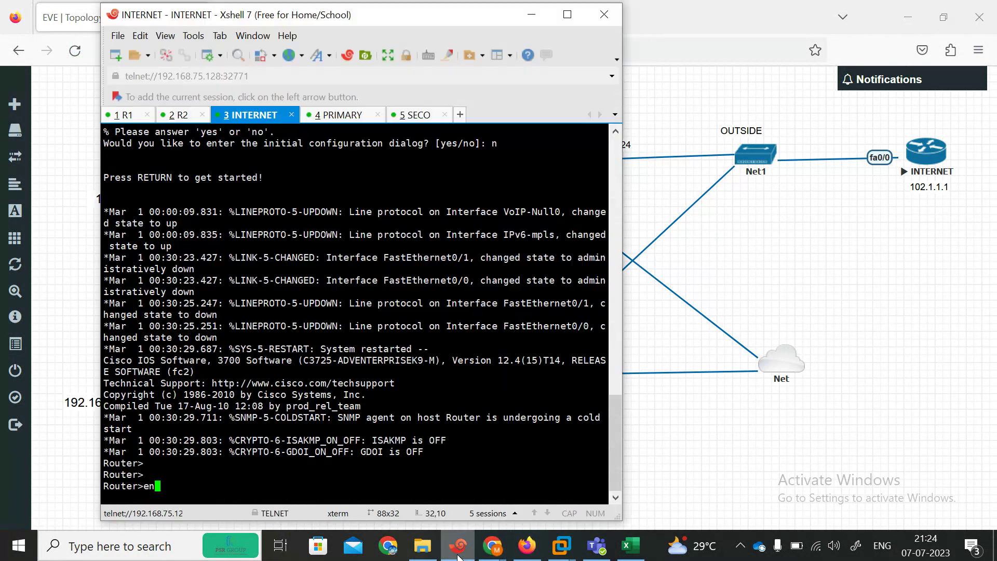
{"action": "left_click", "coordinate": [794, 218]}
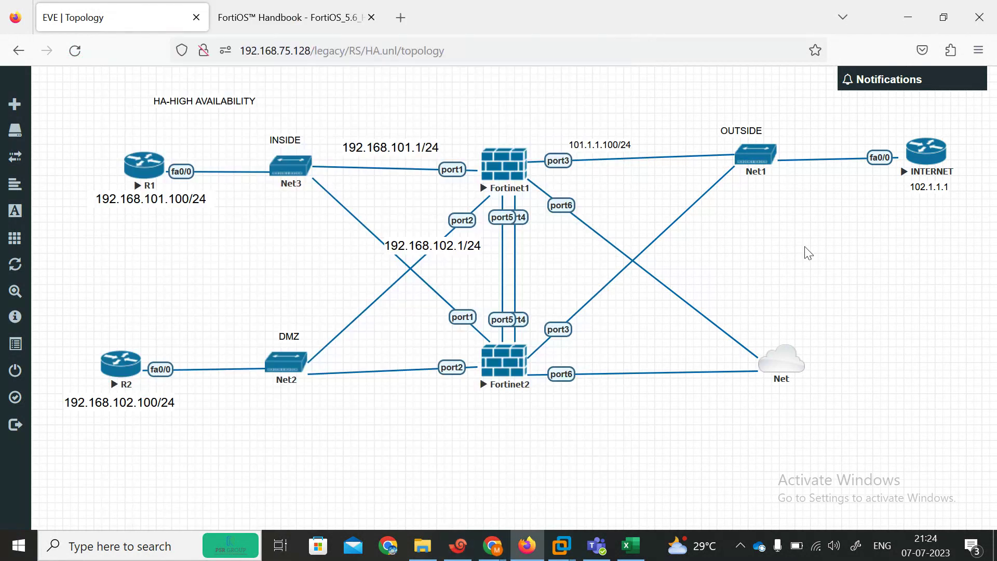
Step: Duplicate the 101.1.1.100/24 label, change it to 101.1.1.1/24, and place it beside INTERNET
{"action": "right_click", "coordinate": [601, 145]}
{"action": "left_click", "coordinate": [647, 204]}
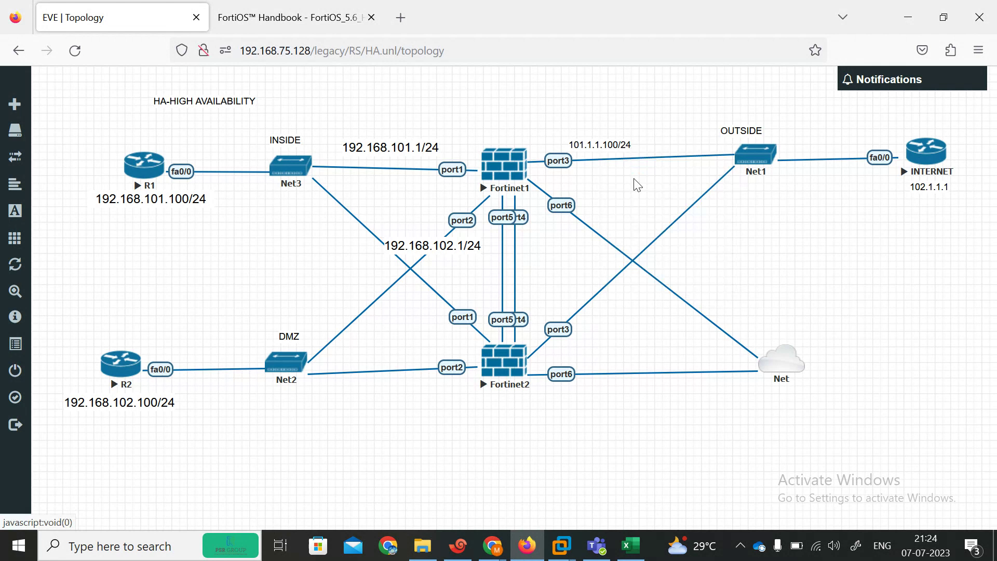
{"action": "left_click_drag", "start_coordinate": [609, 180], "coordinate": [808, 136]}
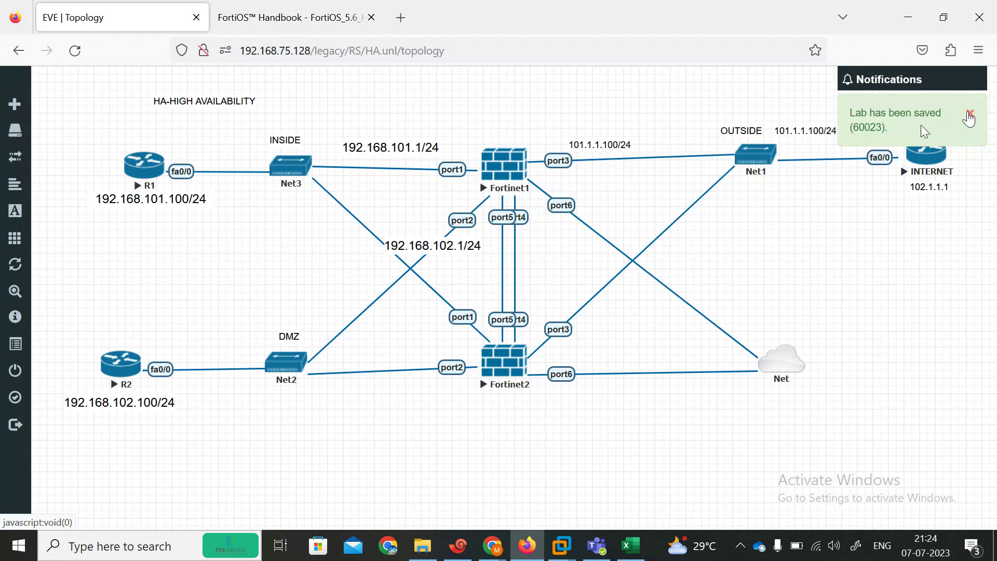
{"action": "left_click", "coordinate": [969, 116]}
{"action": "left_click", "coordinate": [820, 126]}
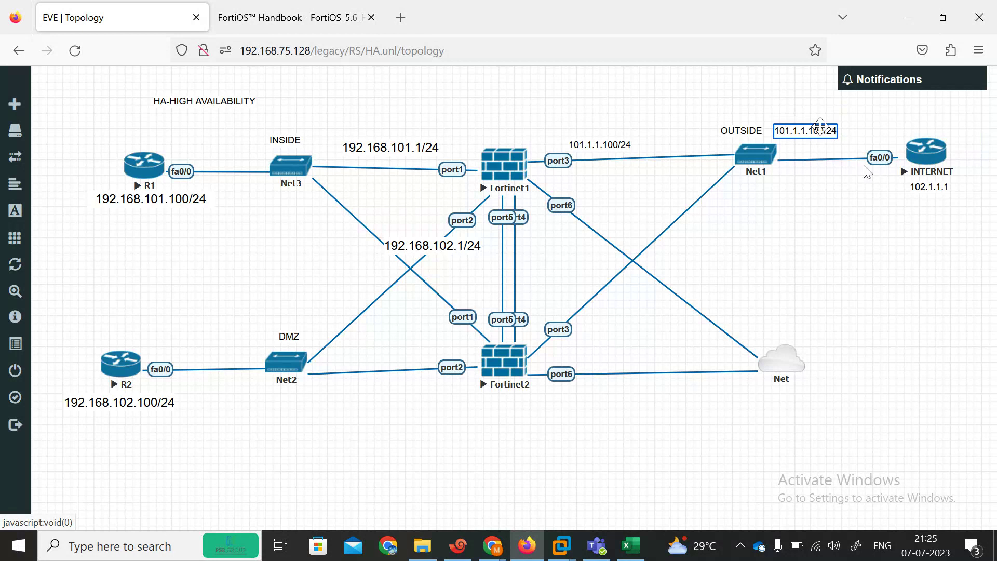
{"action": "key", "text": "BackSpace"}
{"action": "key", "text": "BackSpace"}
{"action": "left_click", "coordinate": [814, 179]}
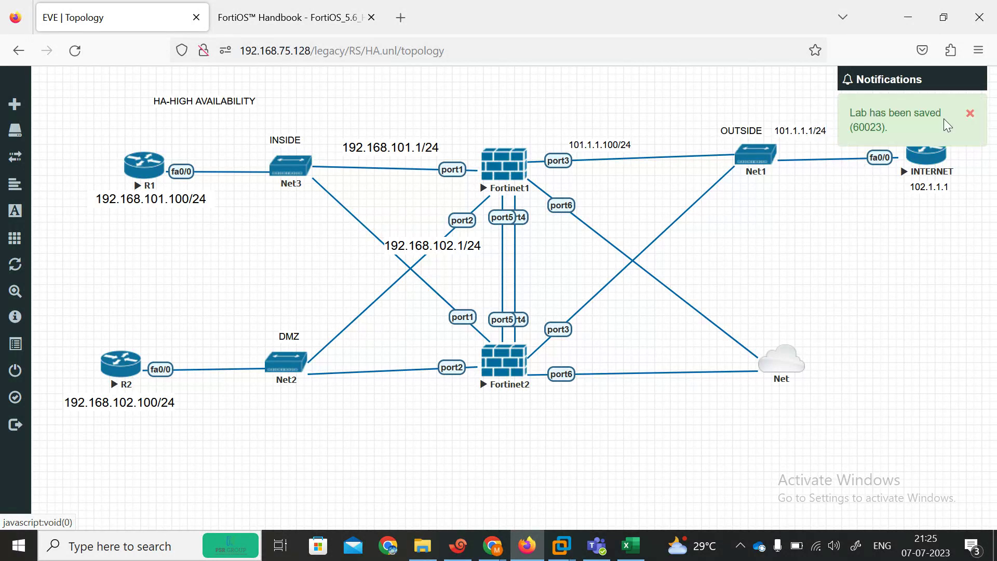
{"action": "left_click", "coordinate": [969, 116]}
{"action": "left_click_drag", "start_coordinate": [806, 130], "coordinate": [864, 137]}
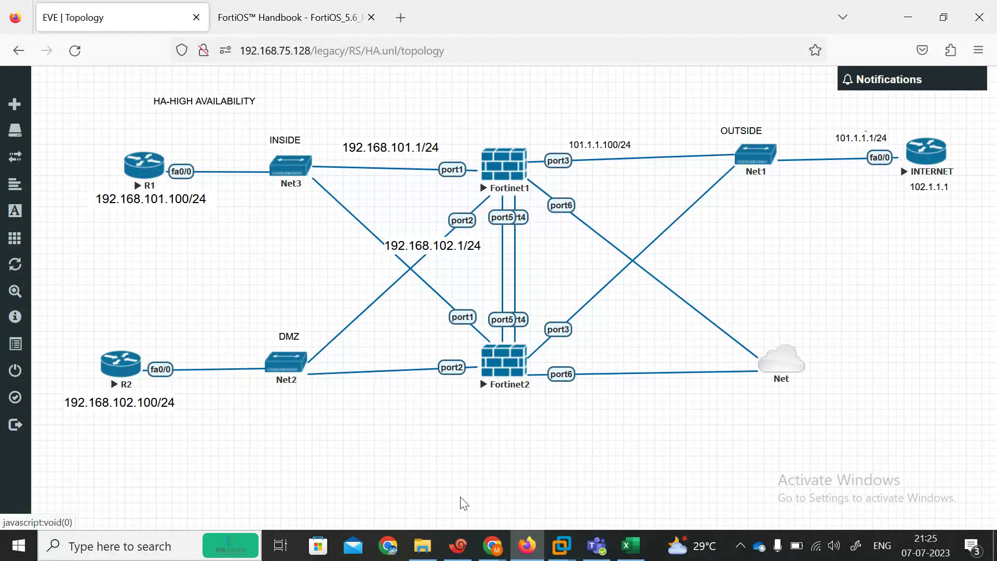
Step: Enter privileged mode and global configuration mode on the INTERNET router
{"action": "left_click", "coordinate": [458, 546]}
{"action": "type", "text": "en"}
{"action": "key", "text": "Return"}
{"action": "key", "text": "Return"}
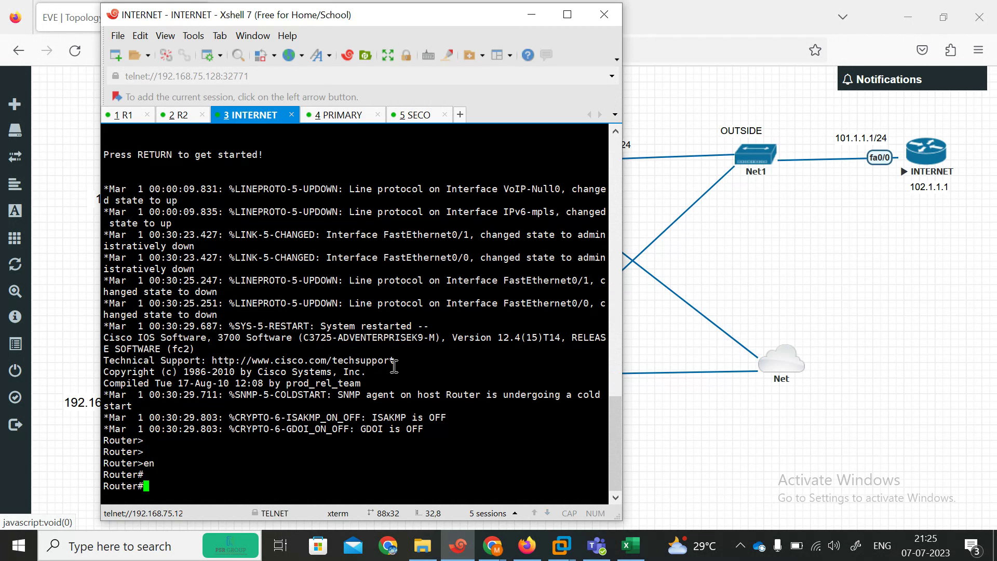
{"action": "type", "text": "conf"}
{"action": "key", "text": "Tab"}
{"action": "type", "text": "te"}
{"action": "key", "text": "Return"}
{"action": "key", "text": "Return"}
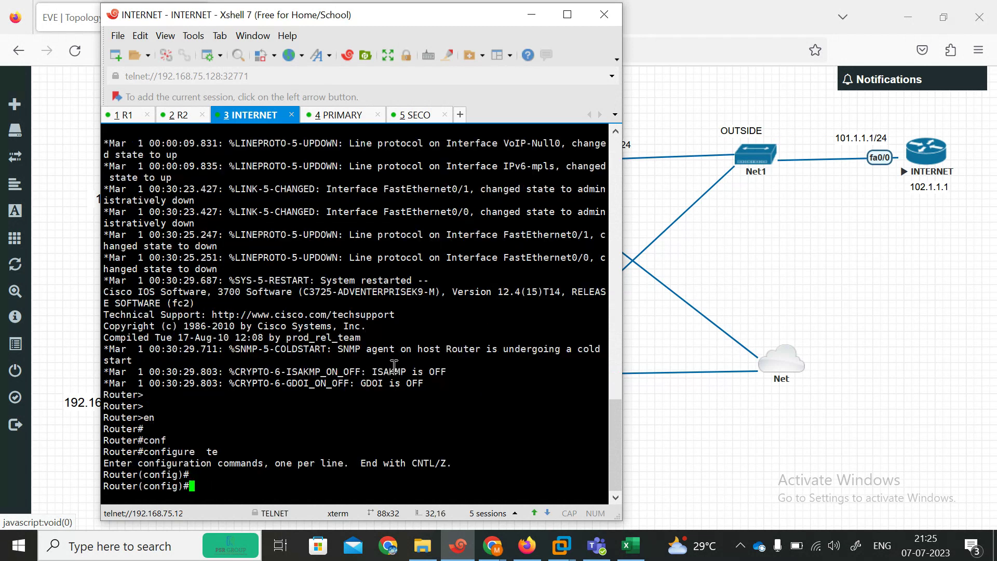
Step: Disable DNS lookups with 'no ip domain lookup'
{"action": "type", "text": "i"}
{"action": "key", "text": "BackSpace"}
{"action": "type", "text": "no ip dom"}
{"action": "key", "text": "Tab"}
{"action": "type", "text": "lo"}
{"action": "key", "text": "Tab"}
{"action": "key", "text": "Return"}
{"action": "type", "text": "no ip"}
{"action": "key", "text": "Tab"}
{"action": "type", "text": "do"}
{"action": "key", "text": "Tab"}
{"action": "type", "text": "lo"}
{"action": "key", "text": "Tab"}
{"action": "key", "text": "Return"}
{"action": "key", "text": "Return"}
{"action": "key", "text": "Return"}
{"action": "key", "text": "Return"}
{"action": "key", "text": "Return"}
Step: Give FastEthernet0/0 the address 101.1.1.1 255.255.255.0
{"action": "type", "text": "e"}
{"action": "key", "text": "BackSpace"}
{"action": "type", "text": "in"}
{"action": "key", "text": "Tab"}
{"action": "type", "text": "fas"}
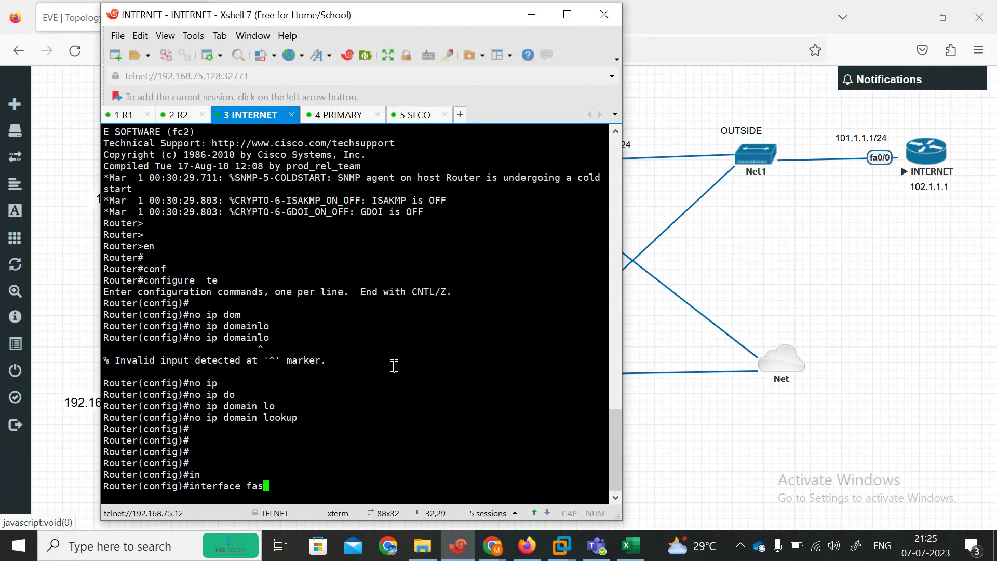
{"action": "key", "text": "Tab"}
{"action": "type", "text": "9"}
{"action": "type", "text": "0/0"}
{"action": "key", "text": "Return"}
{"action": "type", "text": "ip add"}
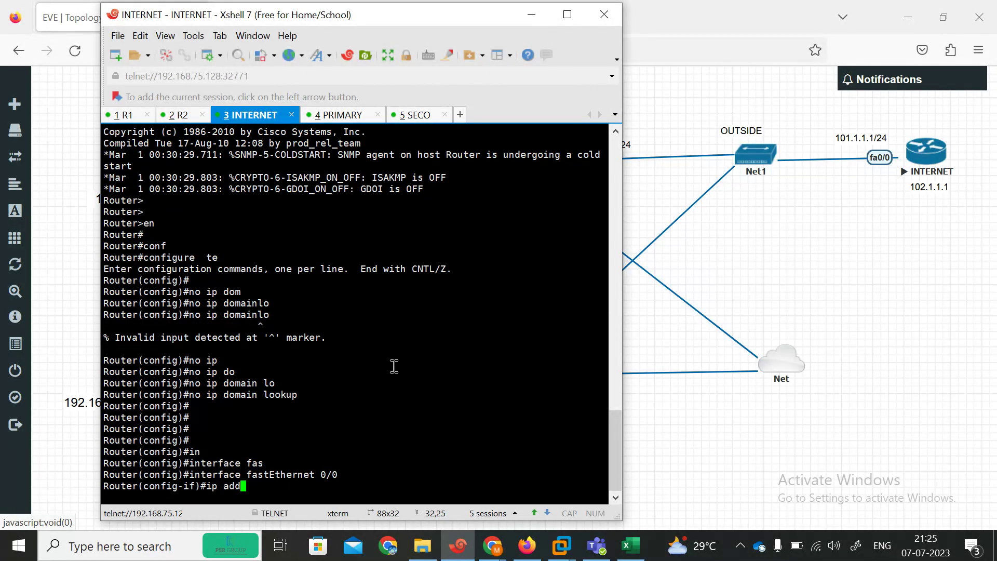
{"action": "key", "text": "Tab"}
{"action": "type", "text": "101."}
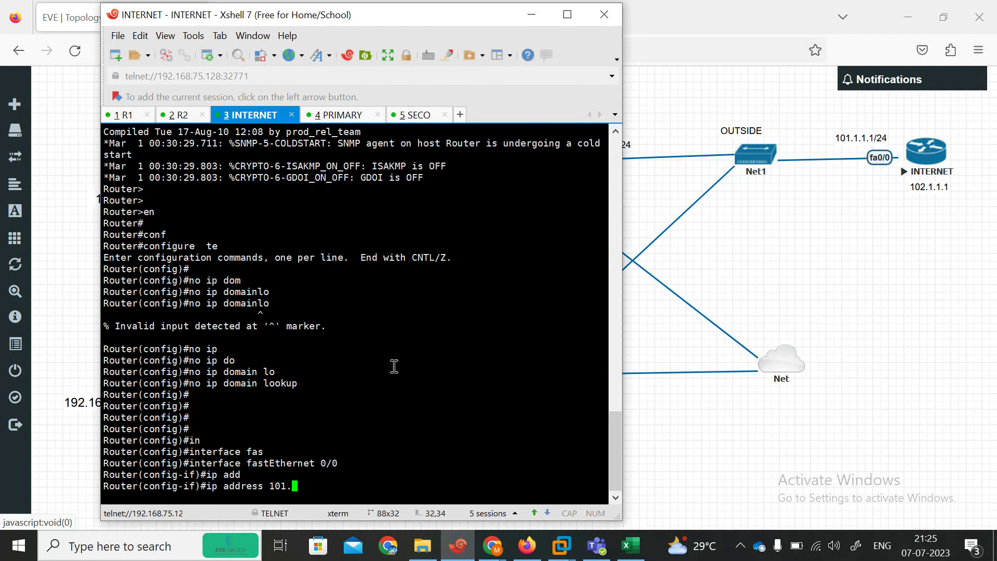
{"action": "type", "text": "1.1.1 255.255.255.0"}
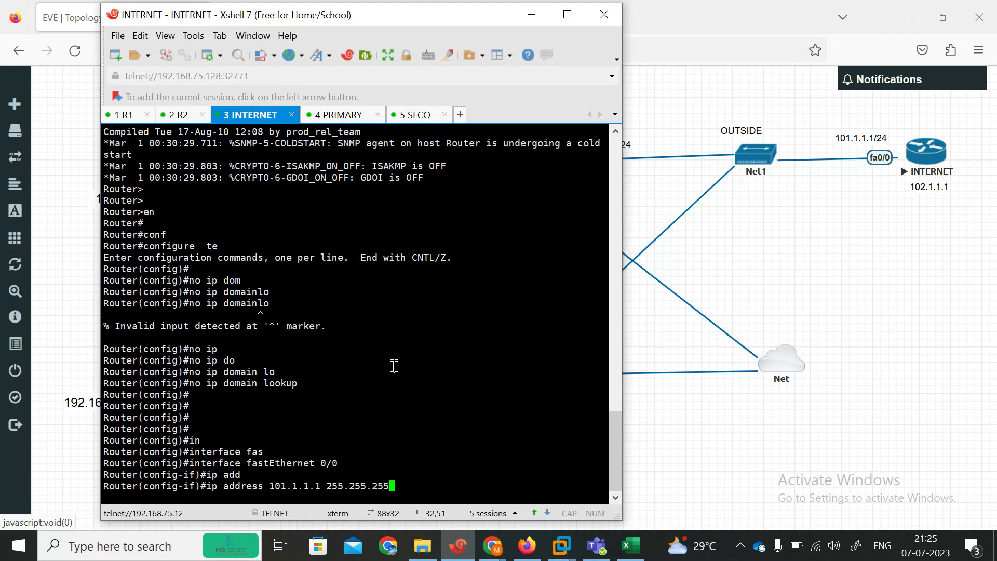
{"action": "key", "text": "Return"}
Step: Bring FastEthernet0/0 up with 'no shutdown' and exit interface configuration
{"action": "type", "text": "noi sh"}
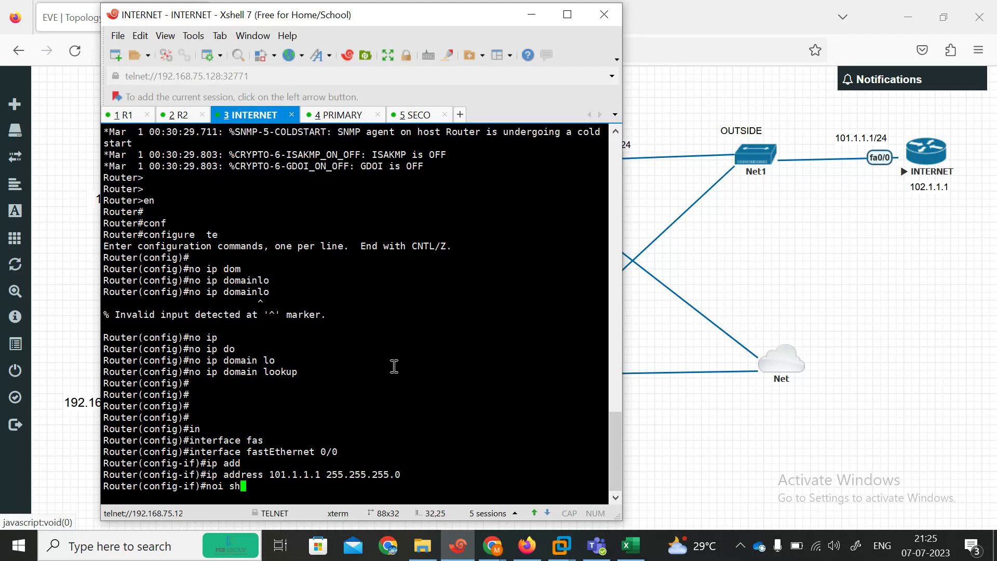
{"action": "key", "text": "BackSpace"}
{"action": "key", "text": "BackSpace"}
{"action": "type", "text": "sh"}
{"action": "key", "text": "Tab"}
{"action": "key", "text": "Return"}
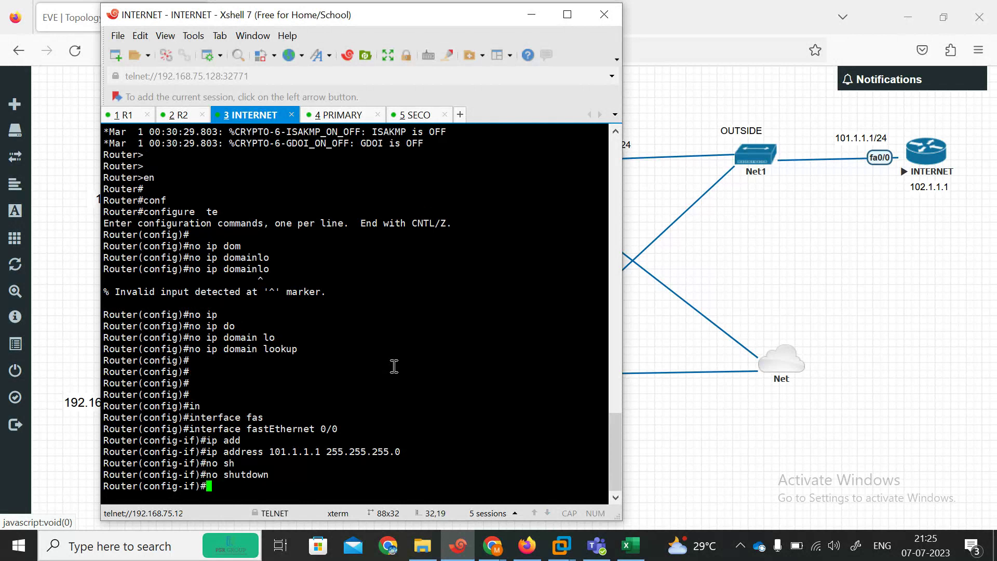
{"action": "type", "text": "exi"}
{"action": "key", "text": "Return"}
{"action": "type", "text": "ip rou"}
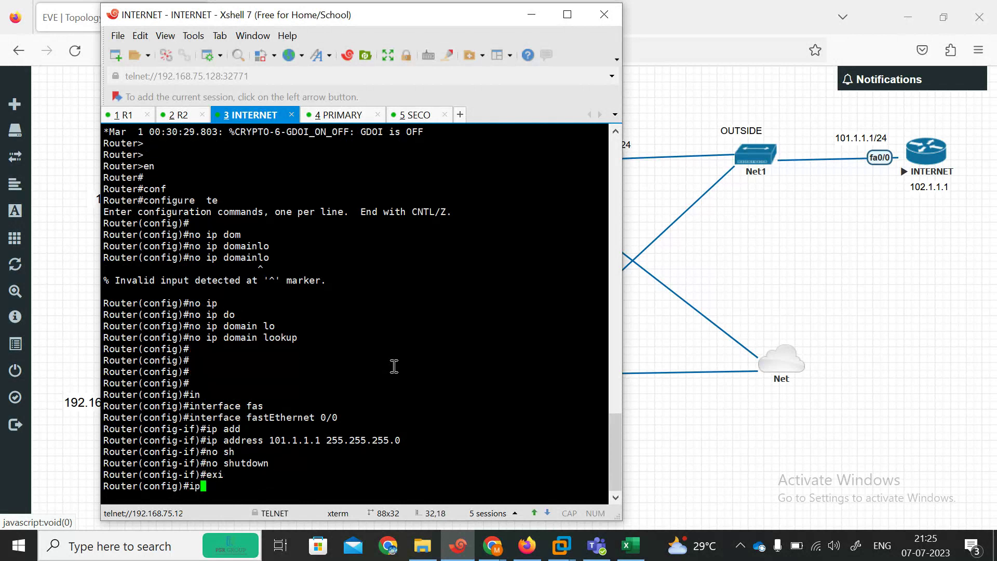
{"action": "key", "text": "Tab"}
Step: Add a default route 0.0.0.0 0.0.0.0 via next hop 101.1.1.100
{"action": "type", "text": "te"}
{"action": "key", "text": "Tab"}
{"action": "type", "text": "0.0.0.0"}
{"action": "key", "text": "Tab"}
{"action": "type", "text": "0.0"}
{"action": "key", "text": "BackSpace"}
{"action": "key", "text": "BackSpace"}
{"action": "key", "text": "BackSpace"}
{"action": "key", "text": "BackSpace"}
{"action": "type", "text": "0.0.0"}
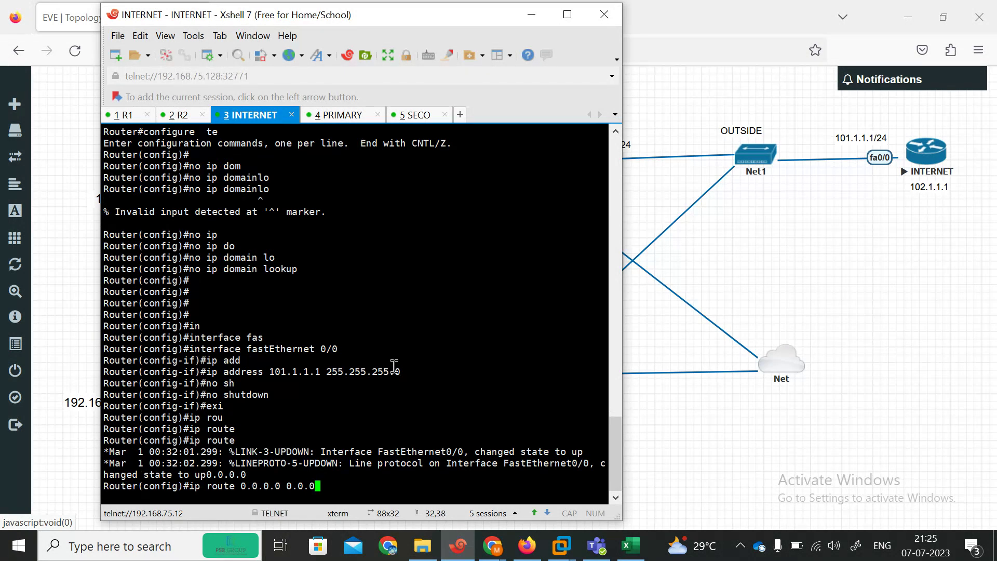
{"action": "type", "text": ".0 101.1.1"}
{"action": "key", "text": "Left"}
{"action": "key", "text": "Left"}
{"action": "key", "text": "Left"}
{"action": "type", "text": "1."}
{"action": "key", "text": "Return"}
{"action": "key", "text": "Return"}
Step: Try out the interface loopback command syntax at the configuration prompt
{"action": "key", "text": "Return"}
{"action": "type", "text": "en"}
{"action": "key", "text": "Return"}
{"action": "key", "text": "Return"}
{"action": "key", "text": "Return"}
{"action": "type", "text": "con"}
{"action": "key", "text": "Tab"}
{"action": "key", "text": "BackSpace"}
{"action": "key", "text": "BackSpace"}
{"action": "key", "text": "BackSpace"}
{"action": "type", "text": "in"}
{"action": "key", "text": "Tab"}
{"action": "type", "text": "lo"}
{"action": "key", "text": "Tab"}
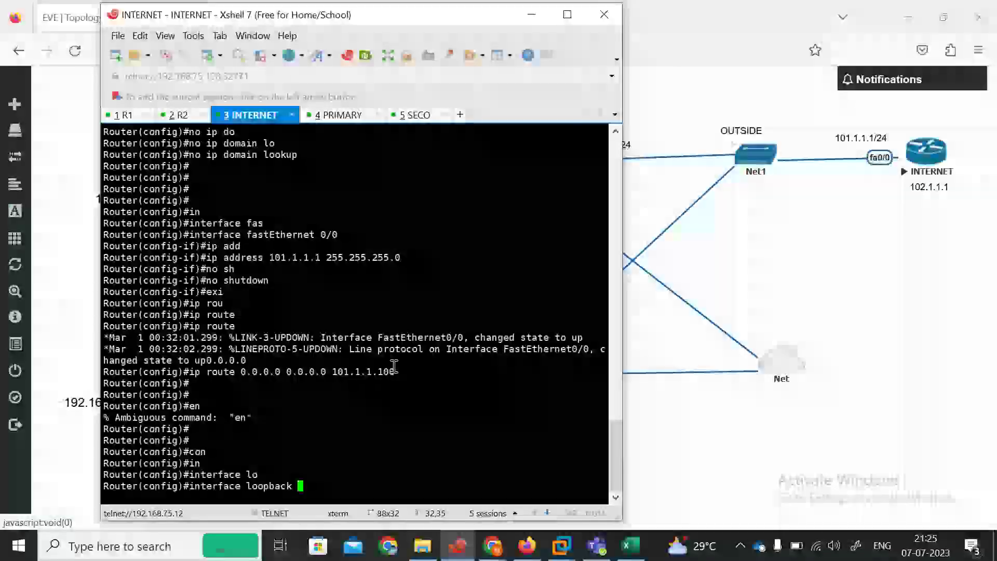
{"action": "type", "text": "102.11.1.1"}
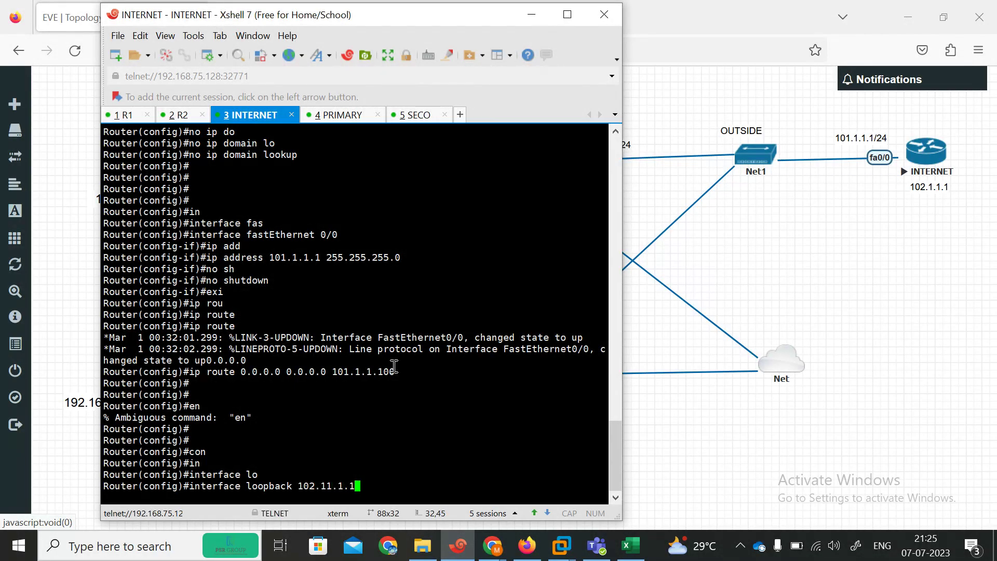
{"action": "key", "text": "BackSpace"}
{"action": "key", "text": "BackSpace"}
{"action": "key", "text": "BackSpace"}
{"action": "key", "text": "BackSpace"}
{"action": "type", "text": "1.1 255.255.255"}
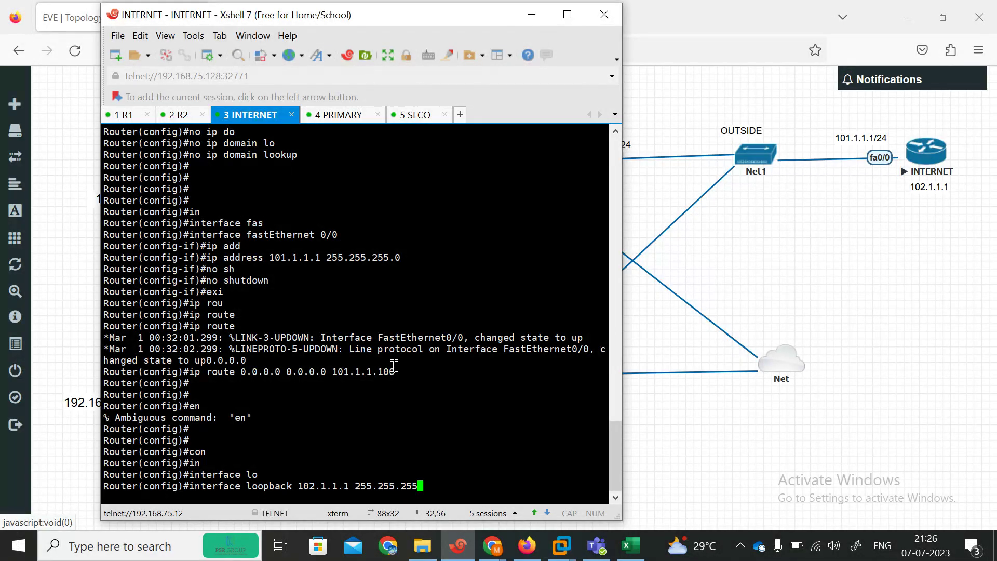
{"action": "type", "text": ".0"}
{"action": "key", "text": "Return"}
{"action": "key", "text": "Up"}
{"action": "key", "text": "Up"}
{"action": "key", "text": "Up"}
{"action": "key", "text": "Down"}
{"action": "key", "text": "Down"}
{"action": "key", "text": "BackSpace"}
{"action": "key", "text": "BackSpace"}
{"action": "key", "text": "BackSpace"}
{"action": "key", "text": "BackSpace"}
{"action": "key", "text": "BackSpace"}
{"action": "key", "text": "BackSpace"}
{"action": "key", "text": "BackSpace"}
{"action": "key", "text": "BackSpace"}
{"action": "key", "text": "BackSpace"}
{"action": "key", "text": "BackSpace"}
{"action": "key", "text": "BackSpace"}
{"action": "key", "text": "BackSpace"}
{"action": "key", "text": "BackSpace"}
{"action": "key", "text": "BackSpace"}
{"action": "key", "text": "BackSpace"}
{"action": "key", "text": "BackSpace"}
{"action": "key", "text": "BackSpace"}
{"action": "key", "text": "BackSpace"}
{"action": "key", "text": "BackSpace"}
{"action": "key", "text": "BackSpace"}
{"action": "key", "text": "BackSpace"}
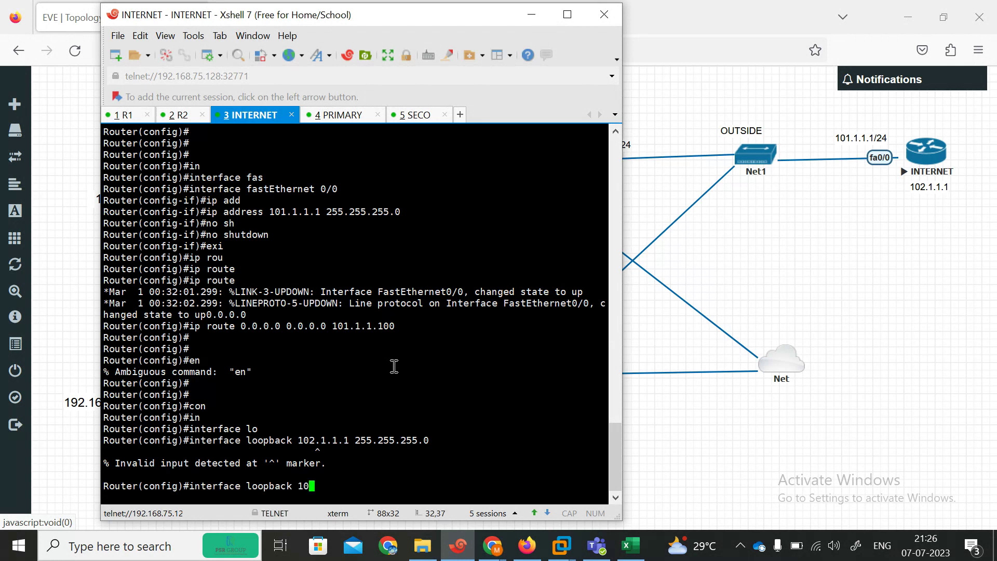
{"action": "key", "text": "Return"}
Step: Create interface Loopback1 and assign it 102.1.1.1 255.255.255.0
{"action": "type", "text": "ip a"}
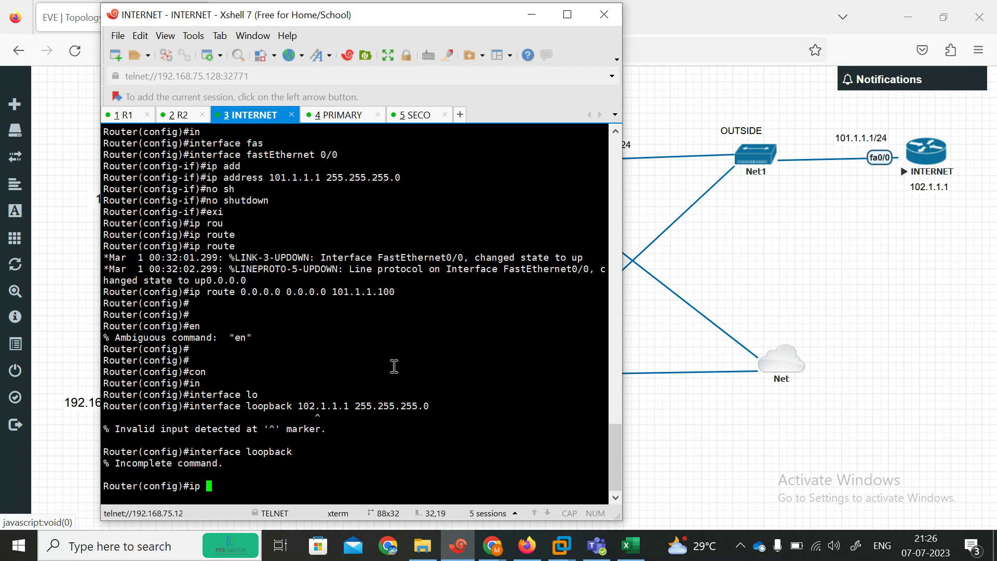
{"action": "key", "text": "Up"}
{"action": "type", "text": "1"}
{"action": "key", "text": "Return"}
{"action": "type", "text": "u"}
{"action": "type", "text": "p add"}
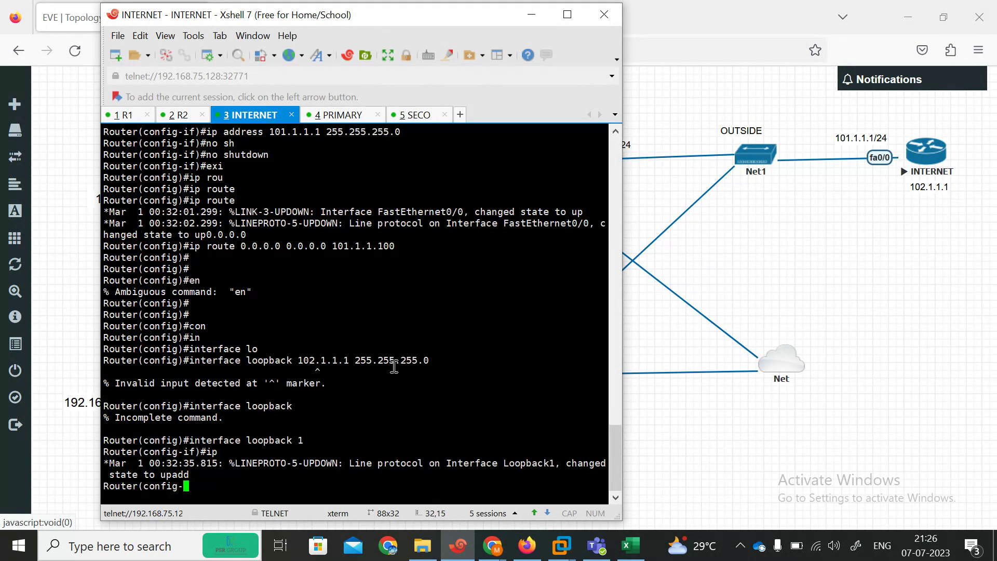
{"action": "key", "text": "Tab"}
{"action": "type", "text": "102.1"}
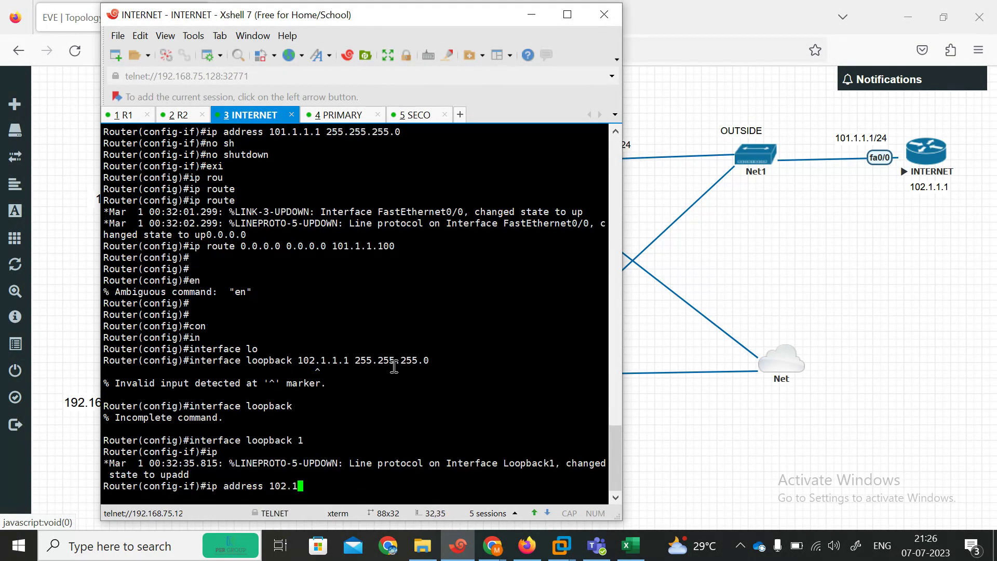
{"action": "type", "text": ".1.1 255.255.255.0"}
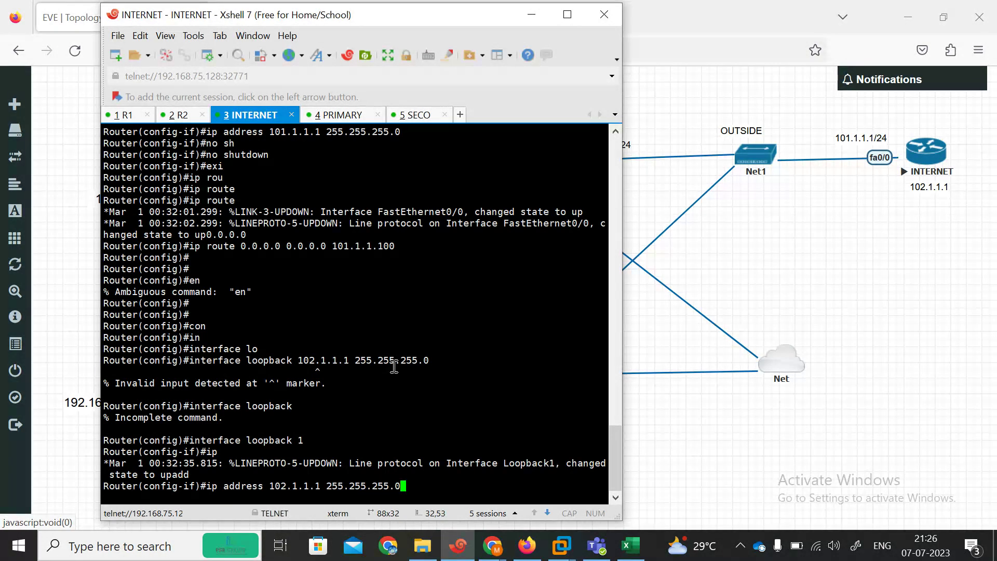
{"action": "key", "text": "Return"}
Step: Leave configuration mode with the end command
{"action": "type", "text": "endi"}
{"action": "key", "text": "Return"}
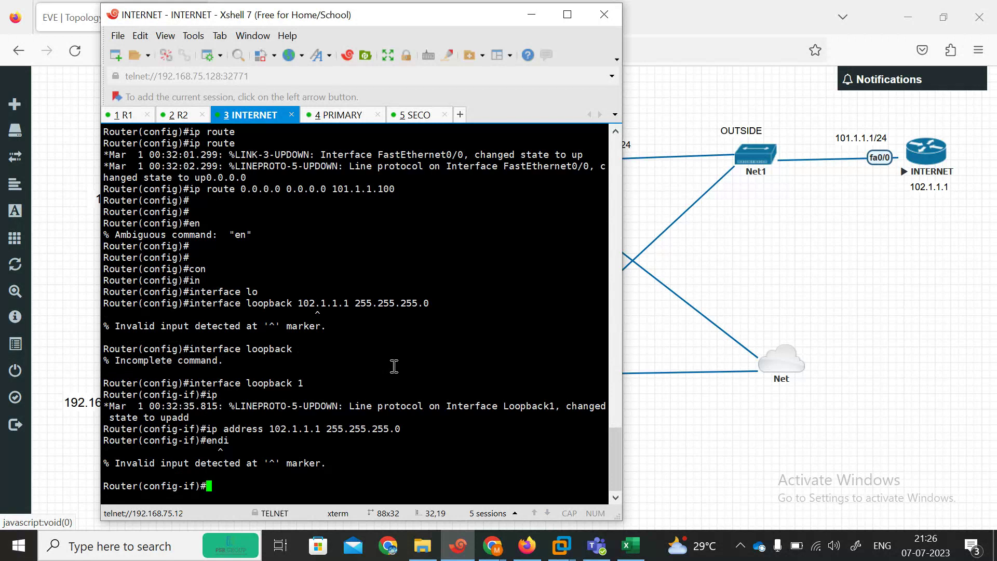
{"action": "type", "text": "end"}
{"action": "key", "text": "Return"}
{"action": "type", "text": "ip rou"}
{"action": "key", "text": "Tab"}
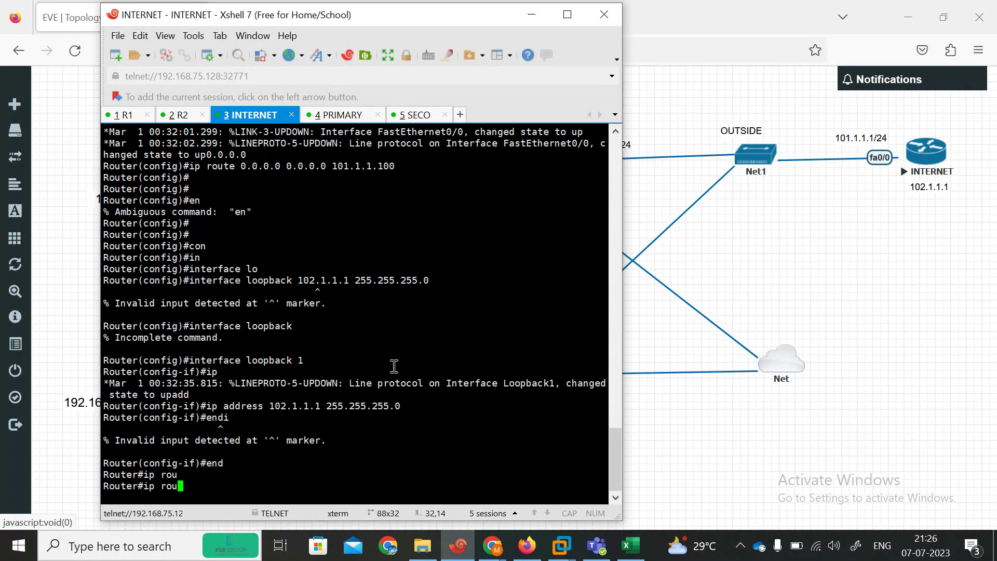
{"action": "key", "text": "Return"}
Step: Re-enter conf t, re-apply the default route via 101.1.1.100, and end
{"action": "type", "text": "con"}
{"action": "key", "text": "Tab"}
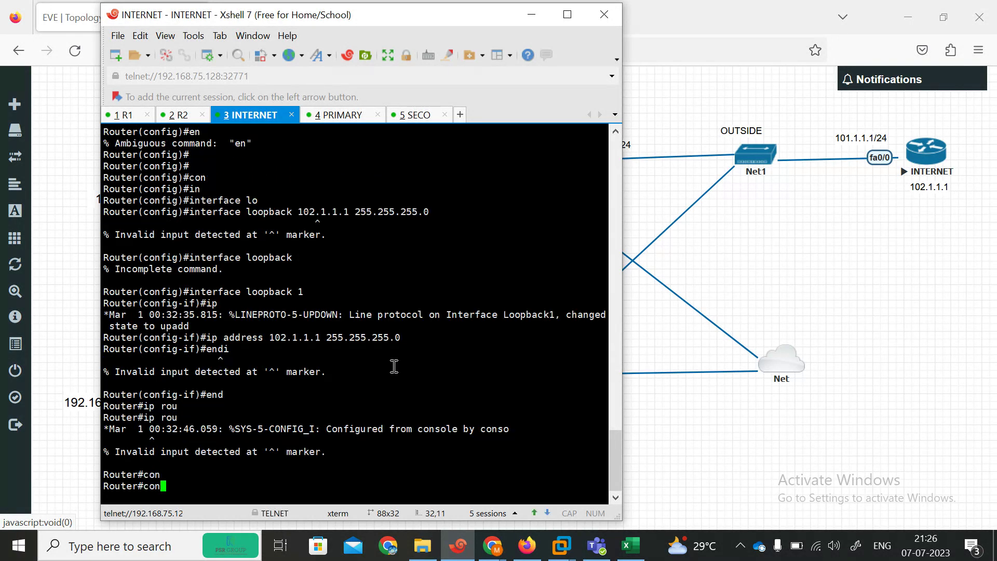
{"action": "type", "text": "f te"}
{"action": "key", "text": "Return"}
{"action": "type", "text": "ip"}
{"action": "key", "text": "Tab"}
{"action": "type", "text": "route"}
{"action": "key", "text": "Tab"}
{"action": "type", "text": "0"}
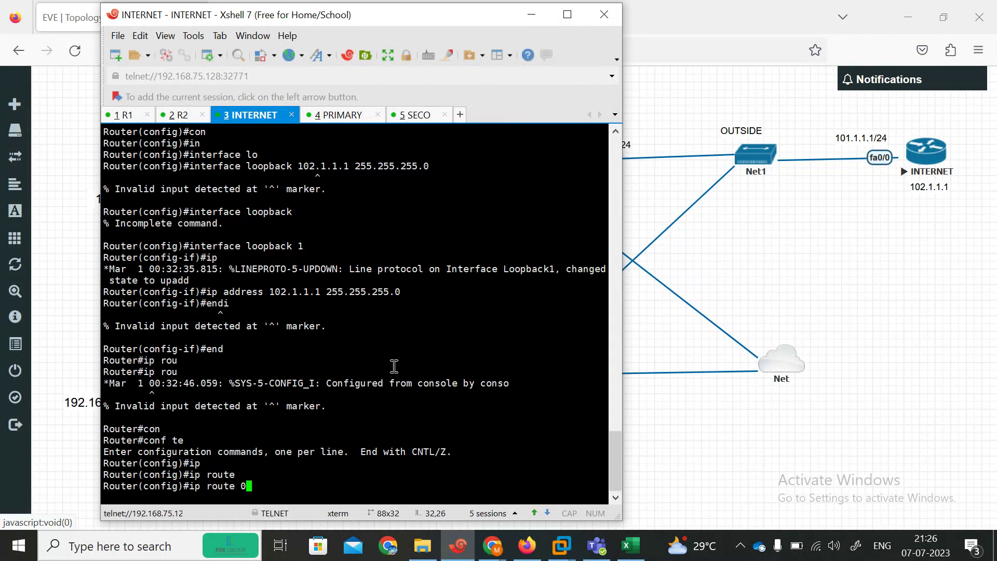
{"action": "type", "text": ".0.0.0 0.0.0.0 1"}
{"action": "key", "text": "BackSpace"}
{"action": "type", "text": "192.1"}
{"action": "type", "text": "101"}
{"action": "type", "text": ".1.1"}
{"action": "type", "text": "00"}
{"action": "key", "text": "Return"}
{"action": "type", "text": "end"}
{"action": "key", "text": "Return"}
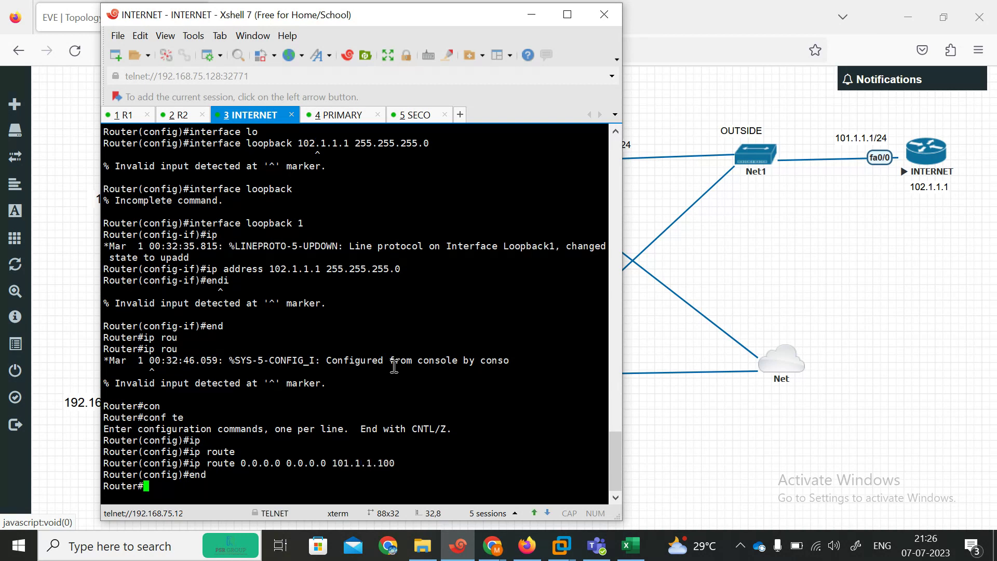
{"action": "key", "text": "Return"}
{"action": "key", "text": "Return"}
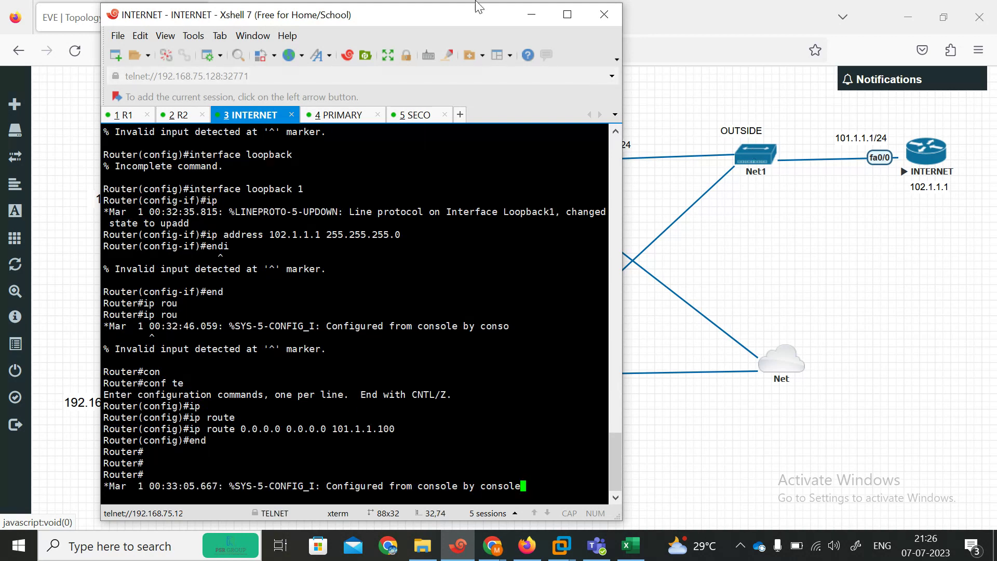
Step: Log into the PRIMARY FortiGate console as admin and set a new password
{"action": "left_click_drag", "start_coordinate": [741, 30], "coordinate": [328, 5]}
{"action": "left_click", "coordinate": [278, 113]}
{"action": "left_click", "coordinate": [678, 108]}
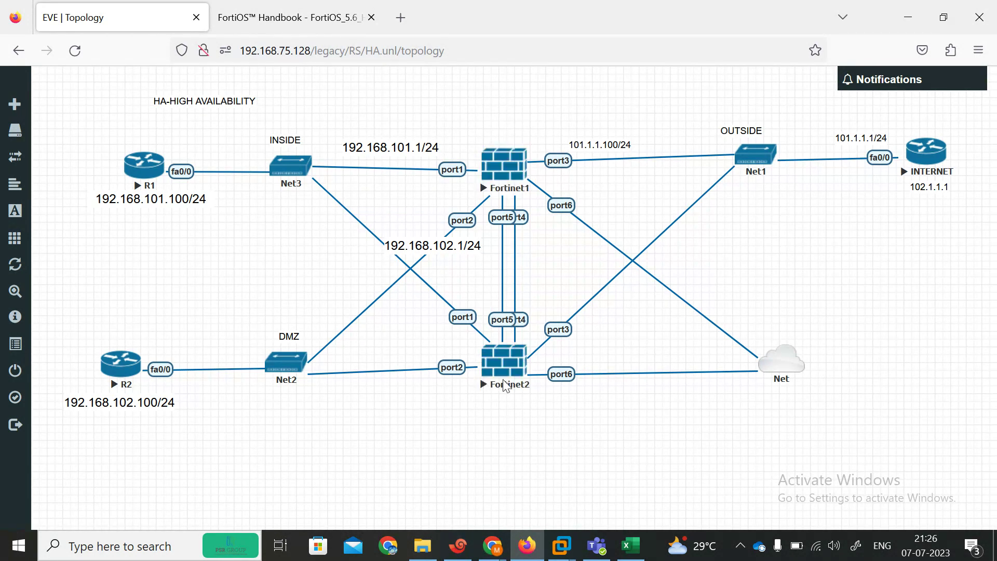
{"action": "left_click", "coordinate": [458, 545]}
{"action": "type", "text": "admin"}
{"action": "key", "text": "Return"}
{"action": "key", "text": "Return"}
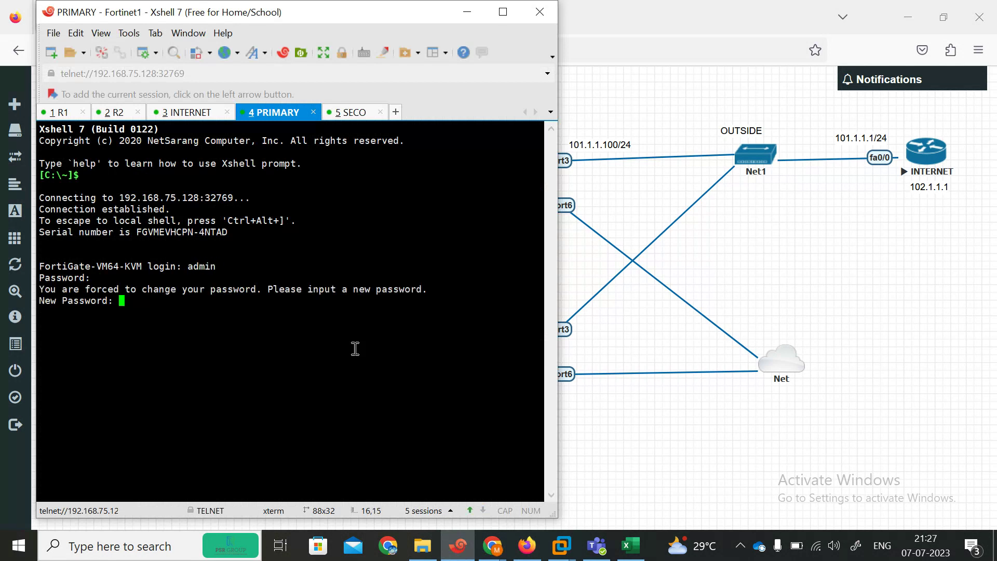
{"action": "key", "text": "Return"}
{"action": "key", "text": "Return"}
Step: Check the interface listing, then set port1 to static mode under config system interface
{"action": "type", "text": "show system interface ./"}
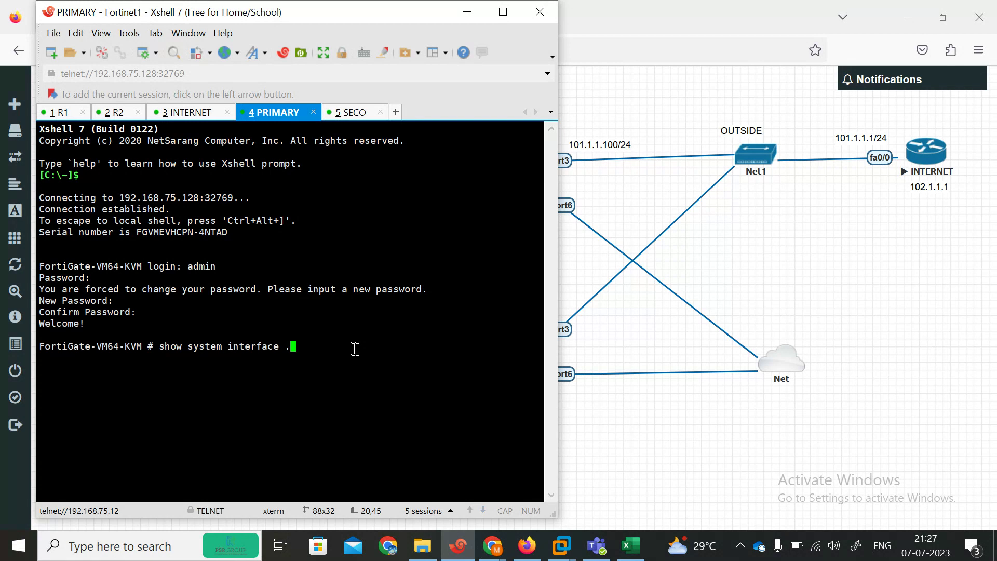
{"action": "key", "text": "question"}
{"action": "key", "text": "question"}
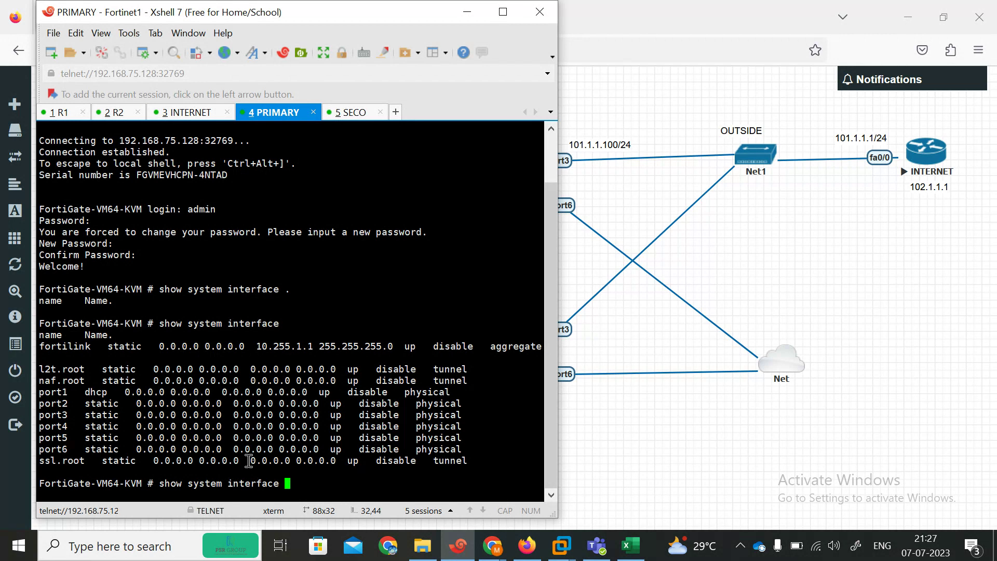
{"action": "key", "text": "BackSpace"}
{"action": "key", "text": "BackSpace"}
{"action": "key", "text": "BackSpace"}
{"action": "key", "text": "BackSpace"}
{"action": "key", "text": "BackSpace"}
{"action": "key", "text": "BackSpace"}
{"action": "key", "text": "BackSpace"}
{"action": "key", "text": "BackSpace"}
{"action": "key", "text": "BackSpace"}
{"action": "key", "text": "BackSpace"}
{"action": "key", "text": "BackSpace"}
{"action": "key", "text": "BackSpace"}
{"action": "key", "text": "BackSpace"}
{"action": "key", "text": "BackSpace"}
{"action": "key", "text": "BackSpace"}
{"action": "key", "text": "BackSpace"}
{"action": "key", "text": "BackSpace"}
{"action": "key", "text": "BackSpace"}
{"action": "key", "text": "BackSpace"}
{"action": "key", "text": "BackSpace"}
{"action": "type", "text": "config system interface"}
{"action": "key", "text": "Return"}
{"action": "type", "text": "edit "}
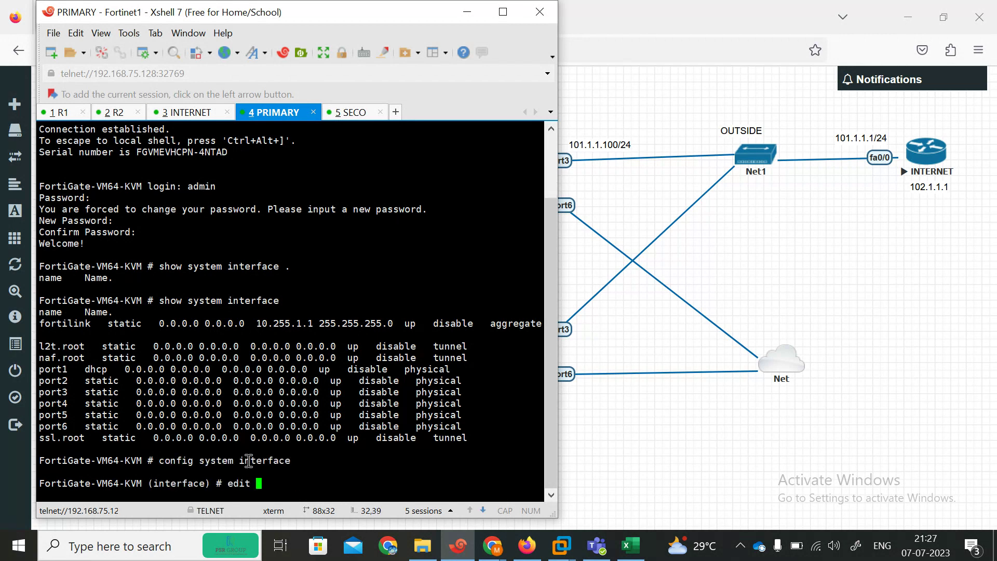
{"action": "type", "text": "port1"}
{"action": "key", "text": "Return"}
{"action": "type", "text": "set mode static"}
{"action": "key", "text": "Return"}
{"action": "key", "text": "Return"}
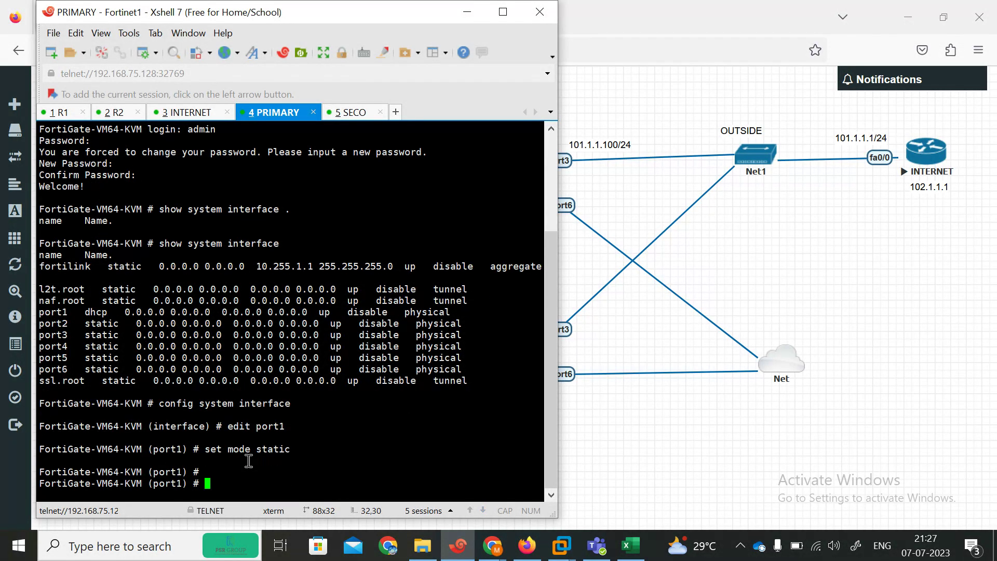
Step: Give port1 the address 192.168.101.1/24 with ping allowed, then close its edit
{"action": "left_click_drag", "start_coordinate": [273, 19], "coordinate": [601, 23]}
{"action": "type", "text": "t ip"}
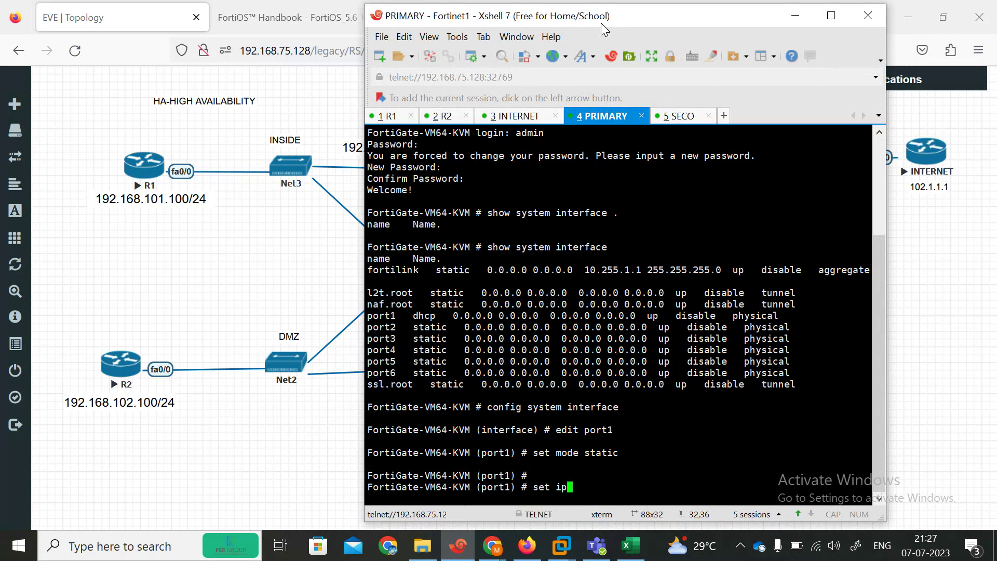
{"action": "key", "text": "Tab"}
{"action": "key", "text": "BackSpace"}
{"action": "key", "text": "BackSpace"}
{"action": "key", "text": "BackSpace"}
{"action": "key", "text": "BackSpace"}
{"action": "key", "text": "BackSpace"}
{"action": "key", "text": "BackSpace"}
{"action": "key", "text": "BackSpace"}
{"action": "key", "text": "BackSpace"}
{"action": "key", "text": "BackSpace"}
{"action": "key", "text": "BackSpace"}
{"action": "key", "text": "BackSpace"}
{"action": "key", "text": "BackSpace"}
{"action": "key", "text": "BackSpace"}
{"action": "key", "text": "BackSpace"}
{"action": "key", "text": "BackSpace"}
{"action": "key", "text": "BackSpace"}
{"action": "type", "text": "ip 192.168.101.1/24"}
{"action": "key", "text": "Return"}
{"action": "key", "text": "Return"}
{"action": "key", "text": "Return"}
{"action": "type", "text": "set allowaccess ping"}
{"action": "key", "text": "Return"}
{"action": "key", "text": "Return"}
{"action": "key", "text": "Return"}
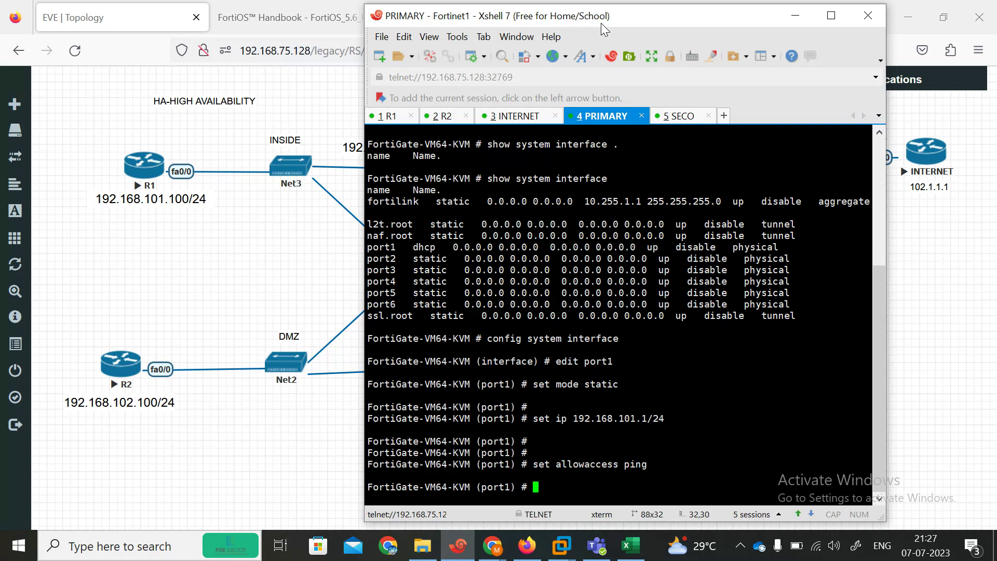
{"action": "type", "text": "next"}
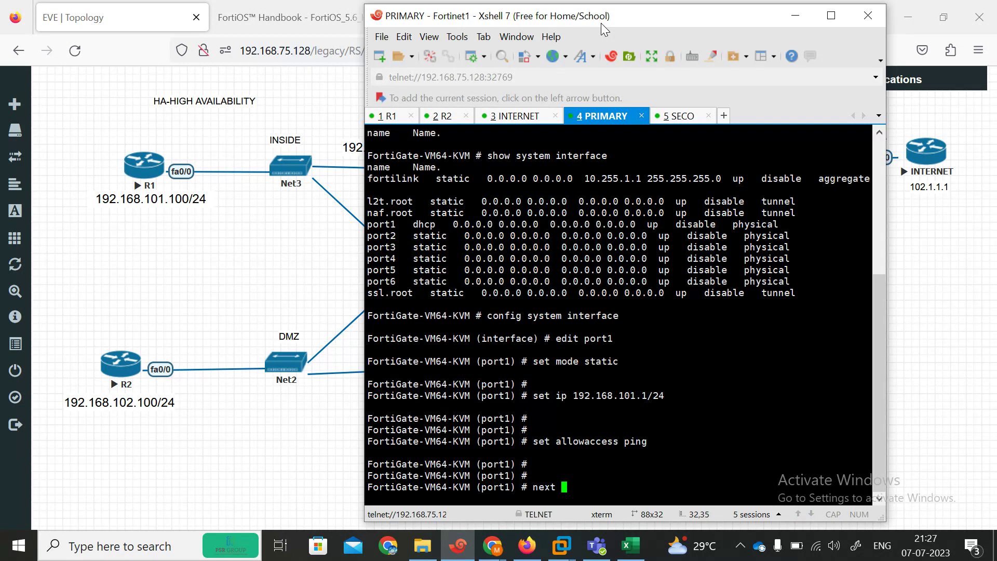
{"action": "key", "text": "Return"}
Step: Edit port2, set its IP to 192.168.102.1/24, and close its edit with next
{"action": "type", "text": "edit port1"}
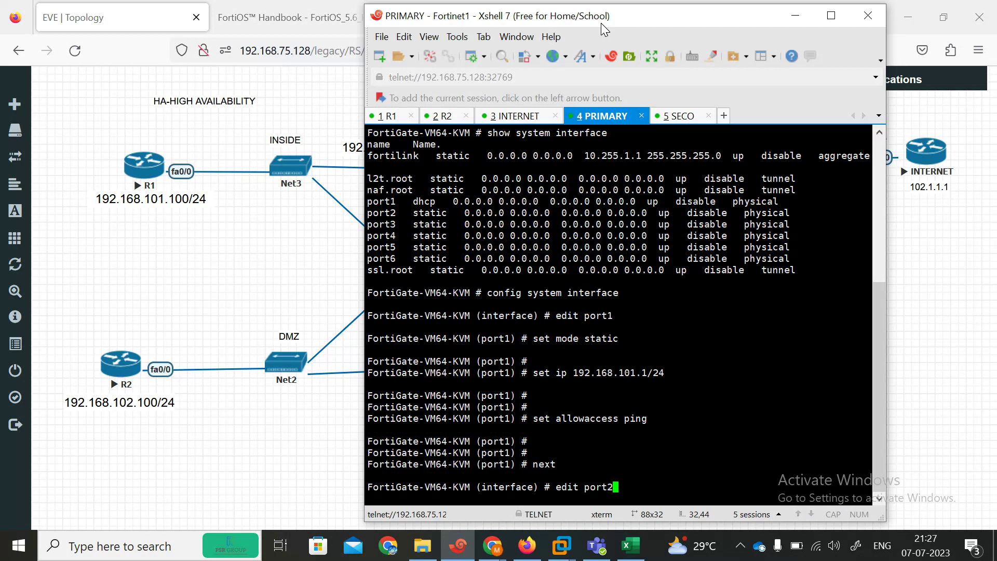
{"action": "left_click_drag", "start_coordinate": [602, 13], "coordinate": [525, 22]}
{"action": "key", "text": "Return"}
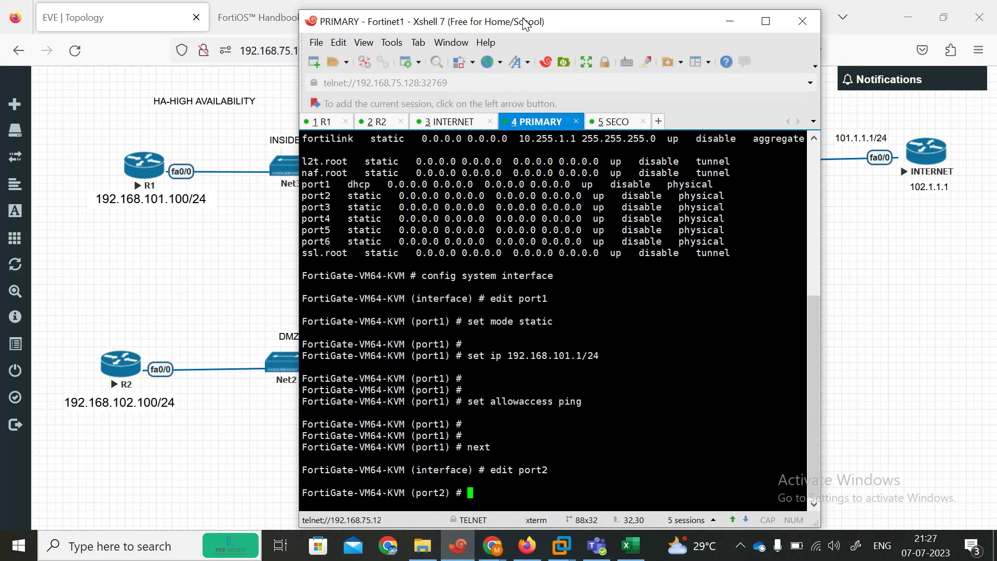
{"action": "type", "text": "set ip 192.168.102.1"}
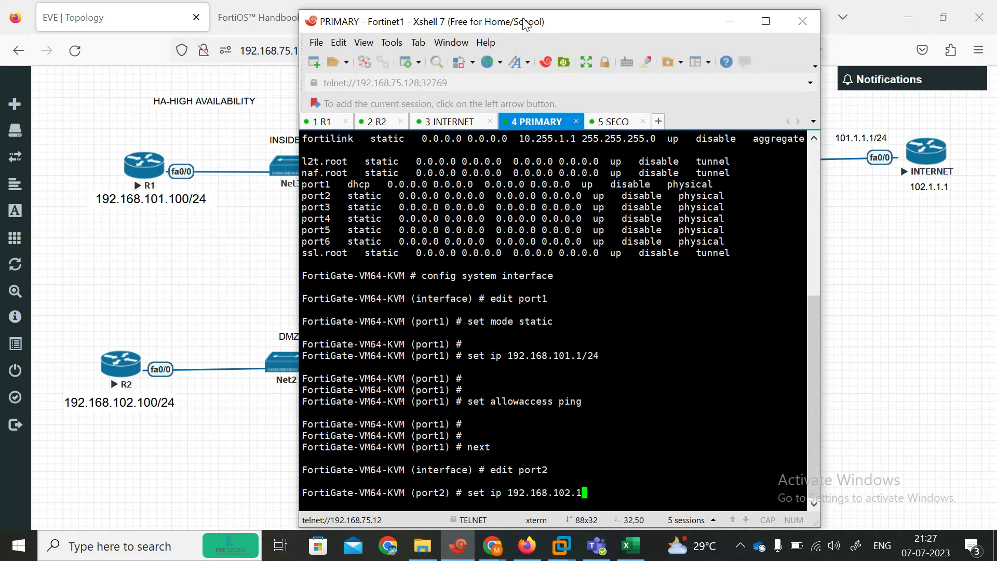
{"action": "type", "text": "/24"}
{"action": "key", "text": "Return"}
{"action": "key", "text": "Return"}
{"action": "key", "text": "Return"}
{"action": "key", "text": "Return"}
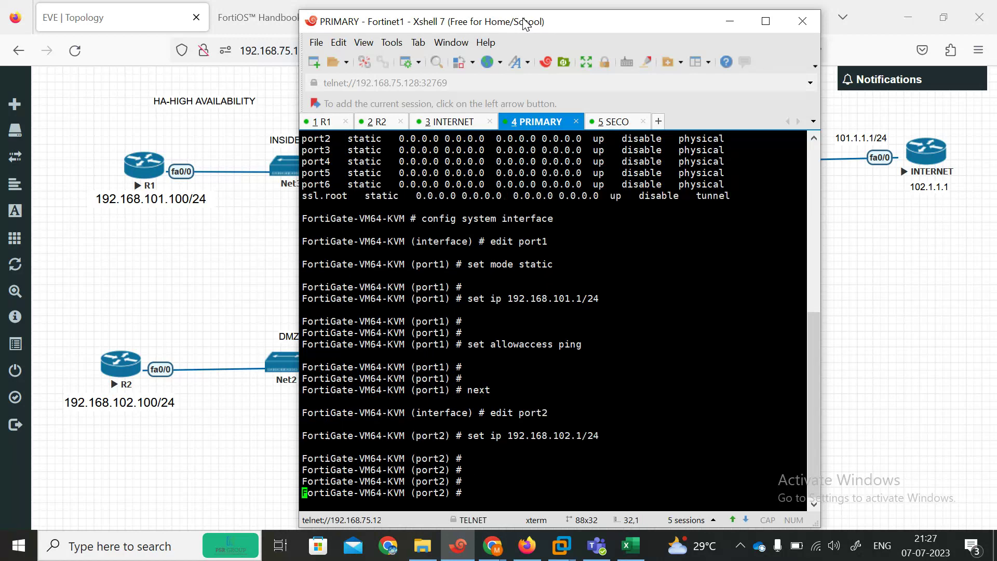
{"action": "key", "text": "Return"}
{"action": "key", "text": "Return"}
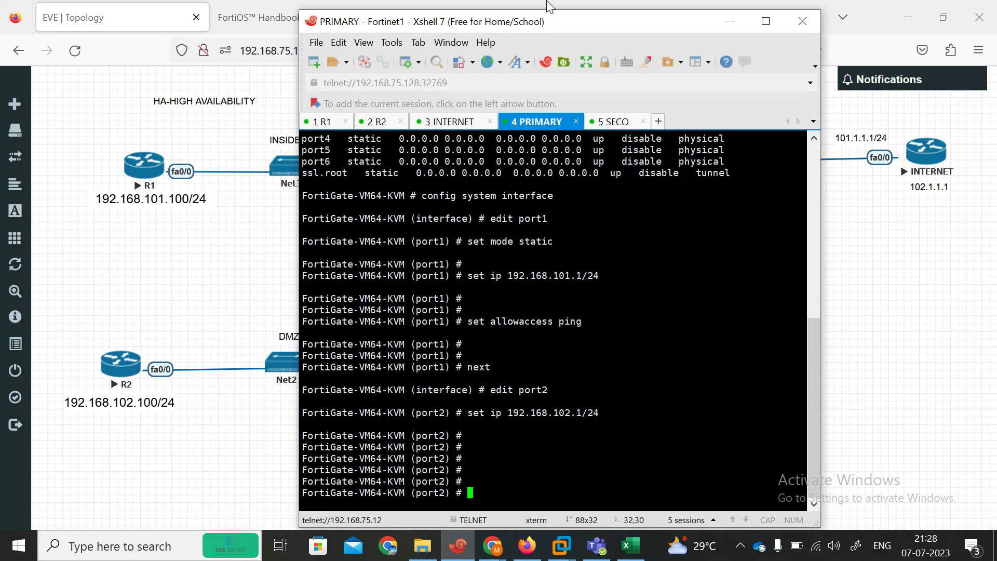
{"action": "left_click_drag", "start_coordinate": [543, 21], "coordinate": [516, 24]}
{"action": "type", "text": "next"}
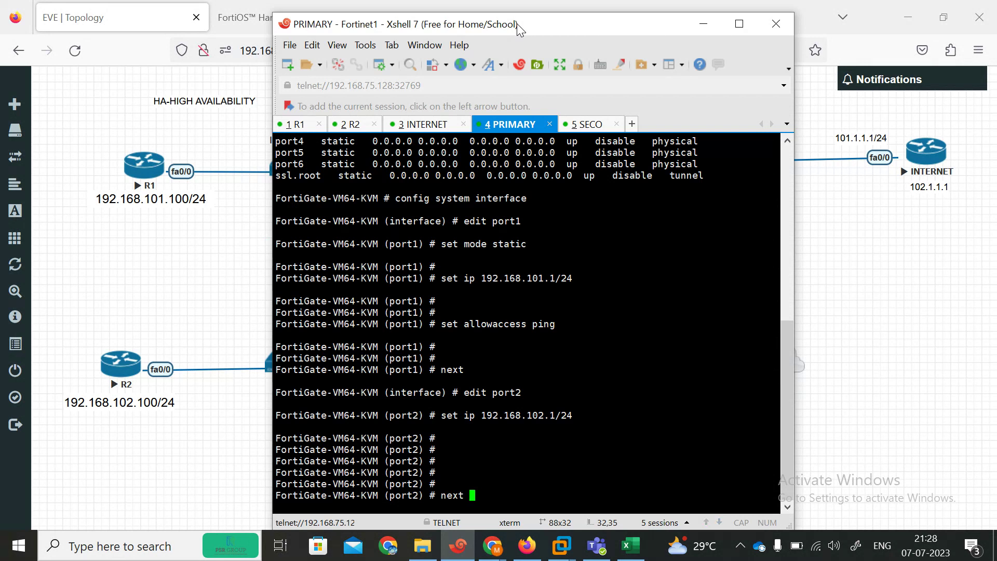
Step: Edit port3, set its IP to 101.1.1.100/24, and close its edit with next
{"action": "key", "text": "Return"}
{"action": "type", "text": "edit port2"}
{"action": "key", "text": "BackSpace"}
{"action": "type", "text": "3"}
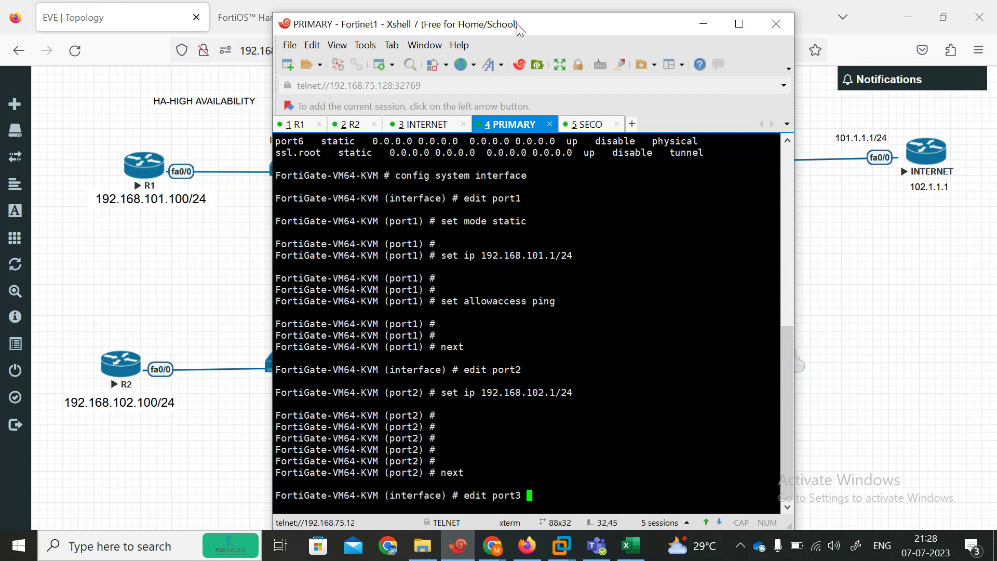
{"action": "key", "text": "Return"}
{"action": "type", "text": "set ip 10"}
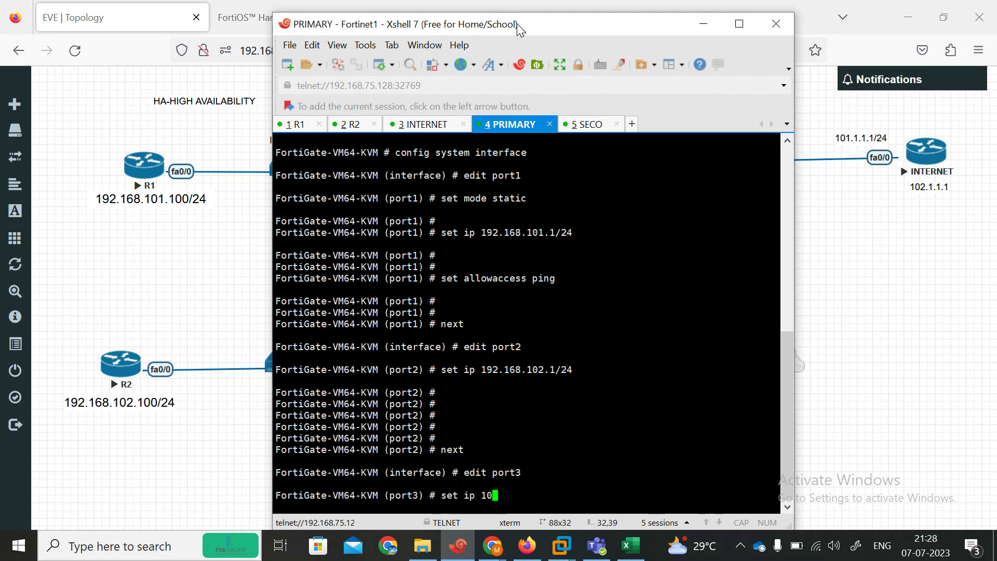
{"action": "type", "text": "1.1.1.100/24"}
{"action": "key", "text": "Return"}
{"action": "key", "text": "Return"}
{"action": "key", "text": "Return"}
{"action": "type", "text": "next"}
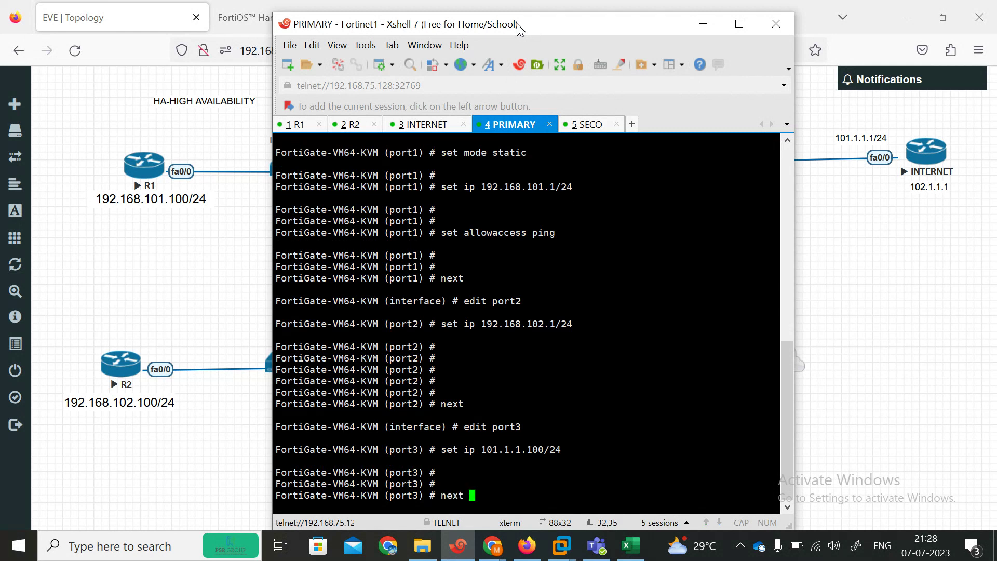
{"action": "key", "text": "Return"}
Step: Set port6 to DHCP mode allowing https, http and ping, then end the interface configuration
{"action": "type", "text": "edit port3"}
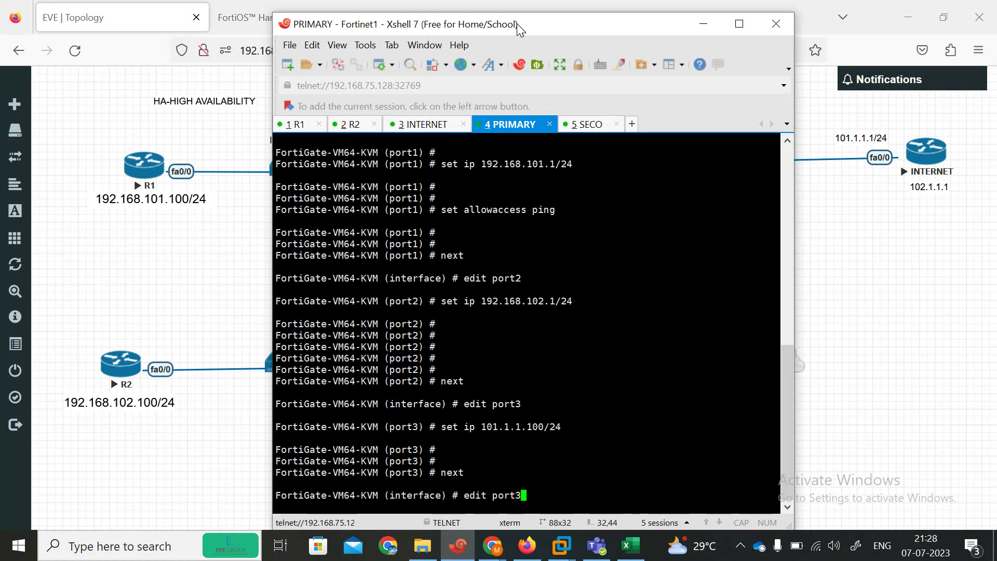
{"action": "type", "text": "5"}
{"action": "key", "text": "Return"}
{"action": "key", "text": "Return"}
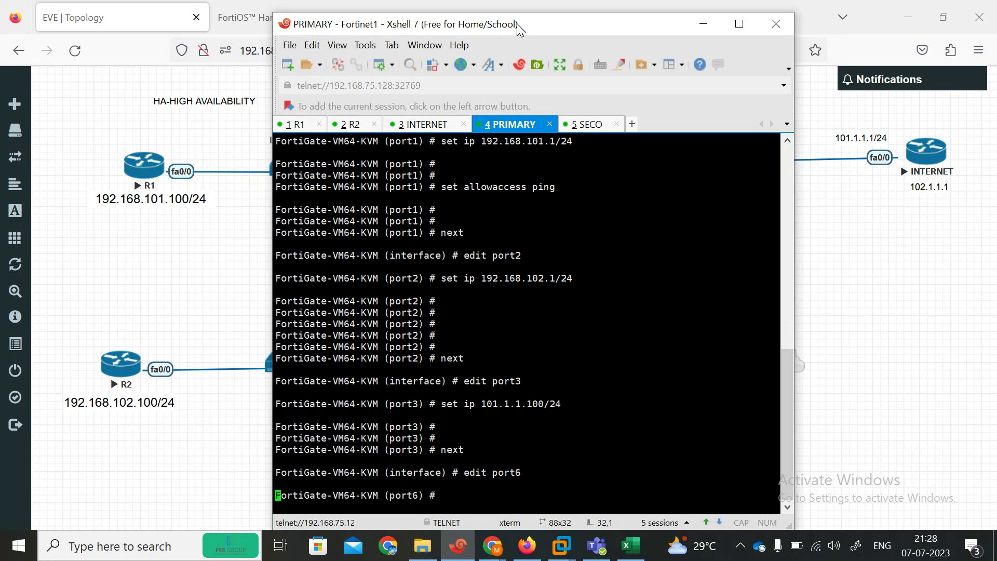
{"action": "type", "text": "set"}
{"action": "key", "text": "Tab"}
{"action": "key", "text": "BackSpace"}
{"action": "key", "text": "BackSpace"}
{"action": "key", "text": "BackSpace"}
{"action": "key", "text": "BackSpace"}
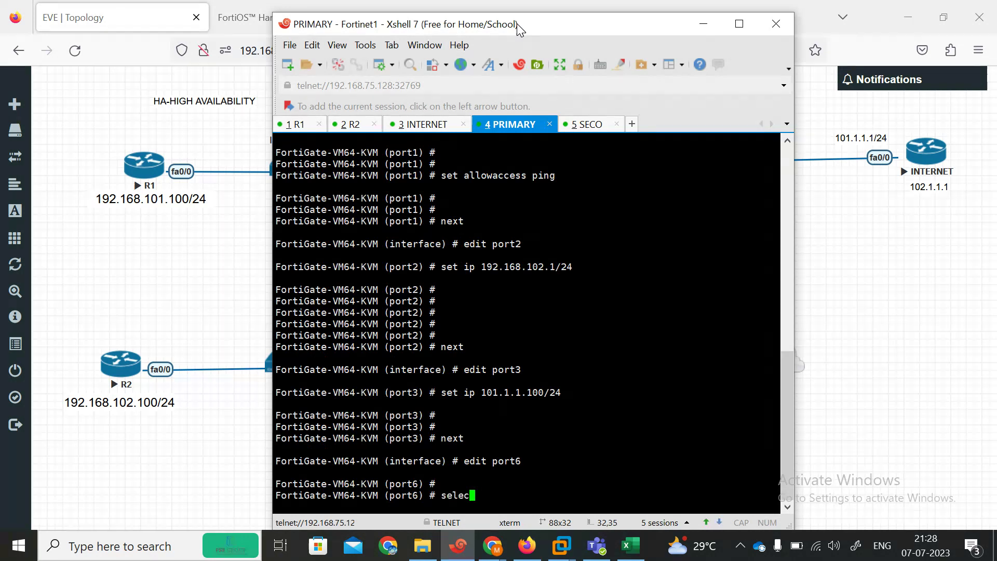
{"action": "type", "text": "t allowaccess "}
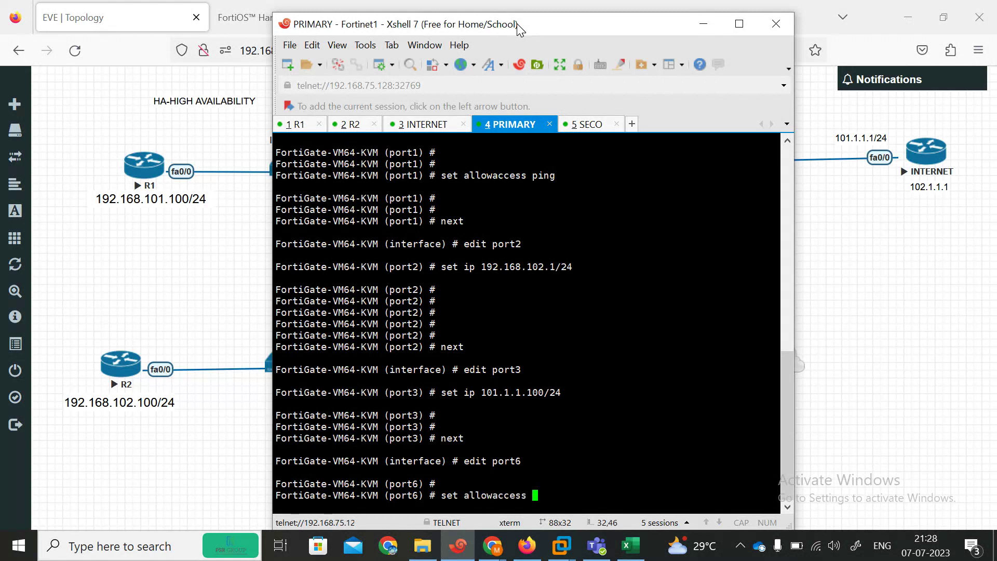
{"action": "type", "text": "https http  ping"}
{"action": "key", "text": "Return"}
{"action": "key", "text": "Return"}
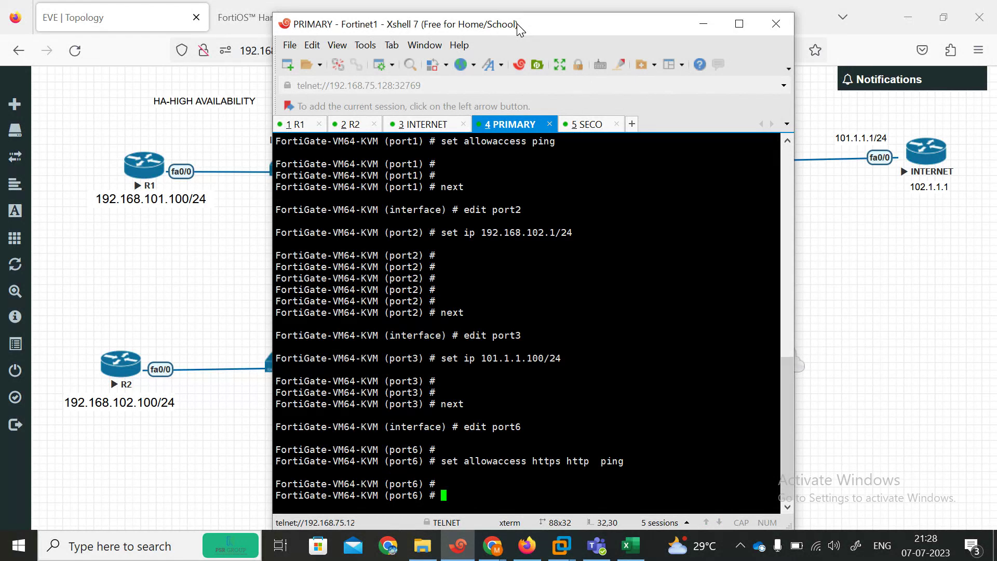
{"action": "type", "text": "set mode dhcp"}
{"action": "key", "text": "Return"}
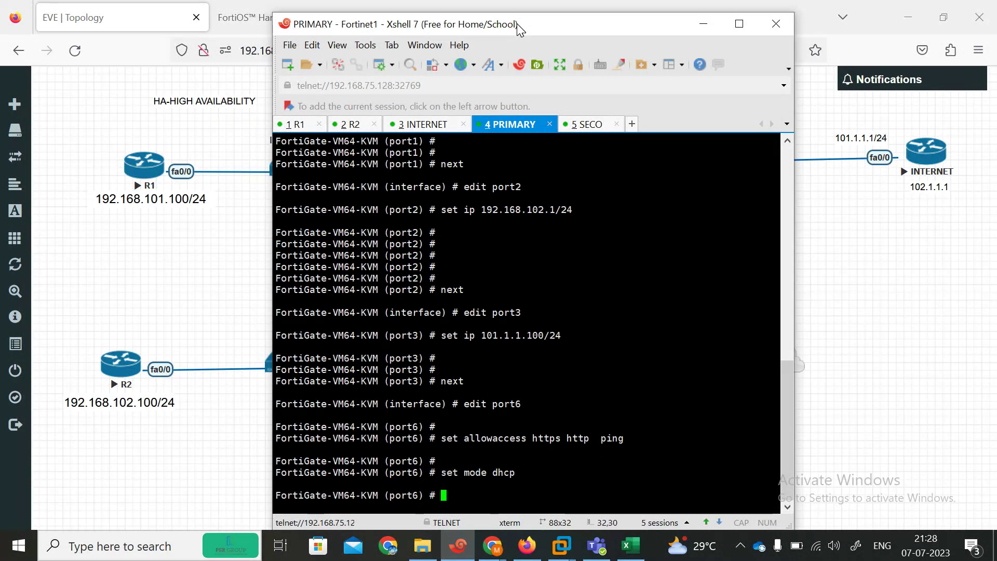
{"action": "key", "text": "Return"}
{"action": "type", "text": "end"}
{"action": "key", "text": "Return"}
{"action": "key", "text": "Return"}
{"action": "key", "text": "Return"}
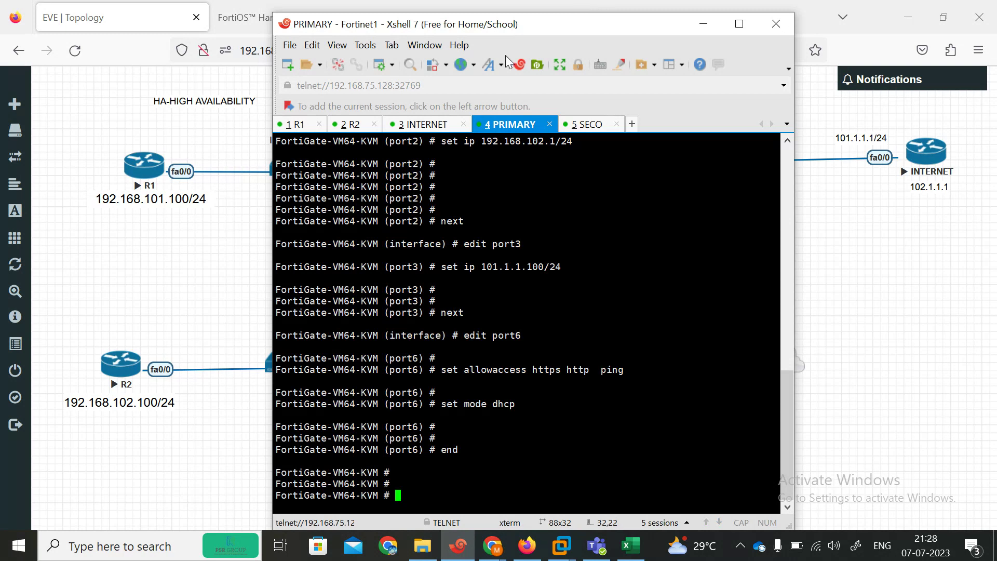
Step: Move the 192.168.101.1/24 and 192.168.102.1/24 labels on the EVE canvas, then return to the PRIMARY terminal
{"action": "left_click", "coordinate": [899, 173]}
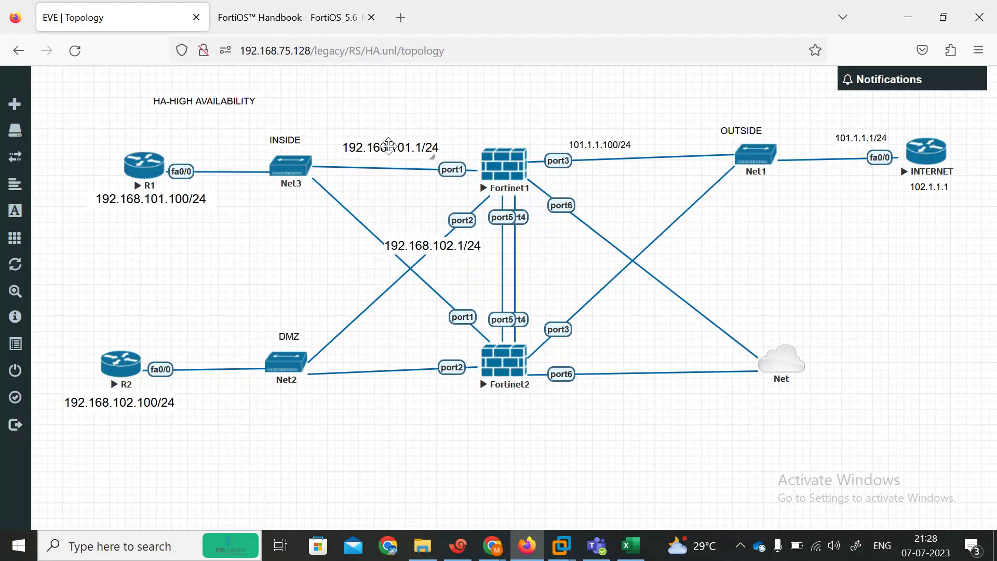
{"action": "left_click_drag", "start_coordinate": [379, 147], "coordinate": [400, 146]}
{"action": "mouse_move", "coordinate": [424, 238]}
{"action": "left_mouse_down"}
{"action": "mouse_move", "coordinate": [414, 225]}
{"action": "mouse_move", "coordinate": [424, 237]}
{"action": "left_mouse_up"}
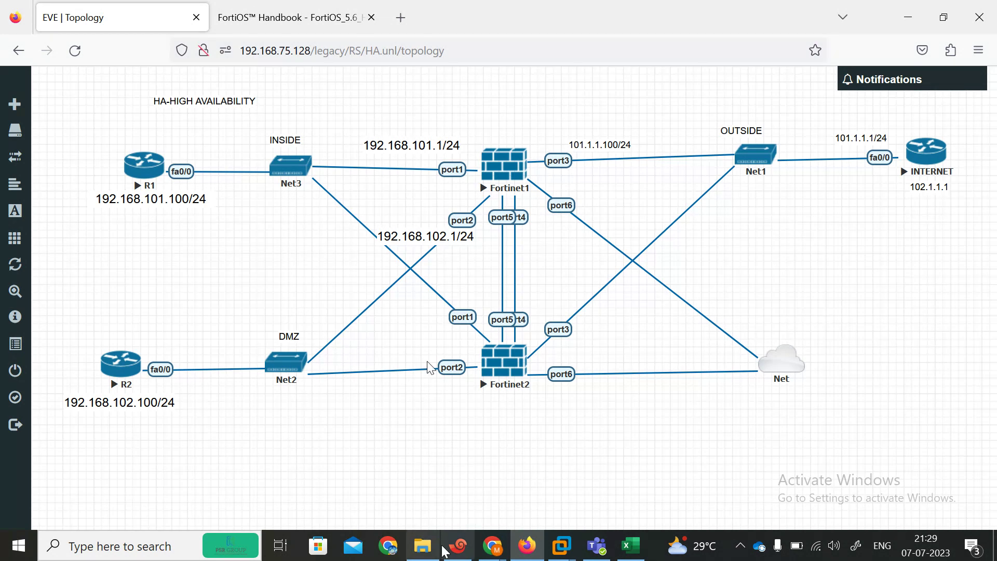
{"action": "left_click", "coordinate": [458, 545]}
{"action": "left_click_drag", "start_coordinate": [587, 33], "coordinate": [404, 27]}
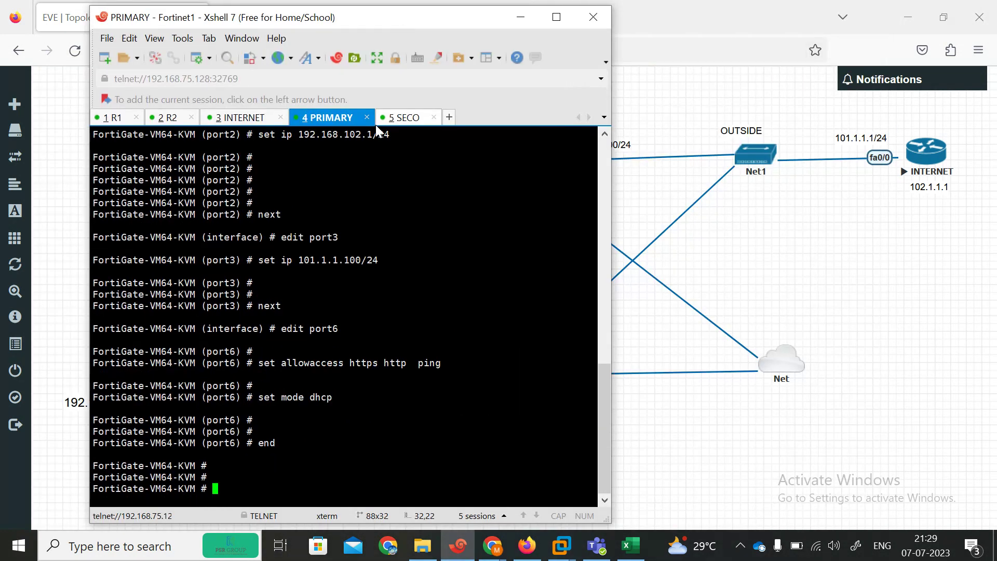
Step: Run 'show system interface ?' on the Primary to confirm port6 leased 192.168.75.140 via DHCP
{"action": "left_click", "coordinate": [669, 120]}
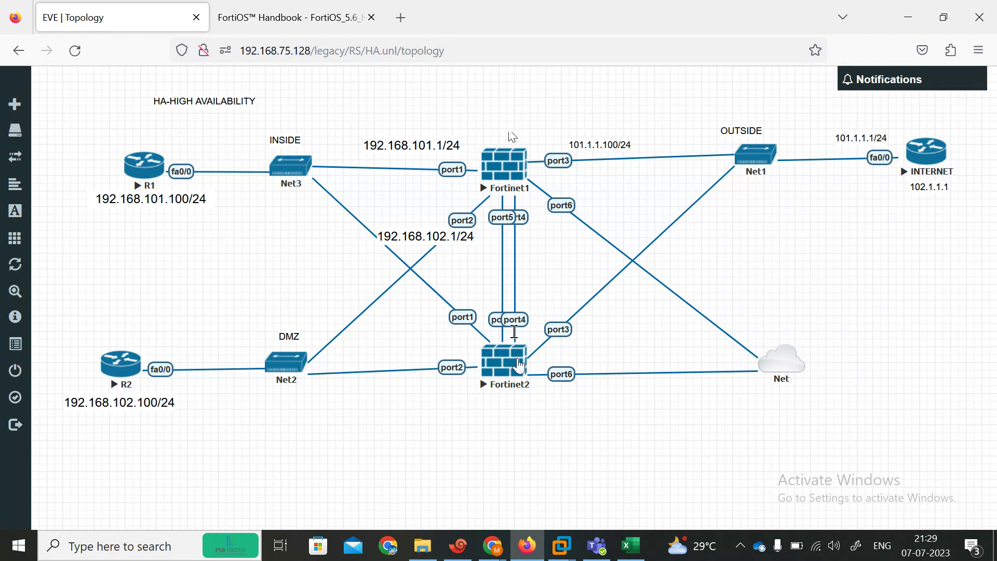
{"action": "left_click", "coordinate": [456, 550]}
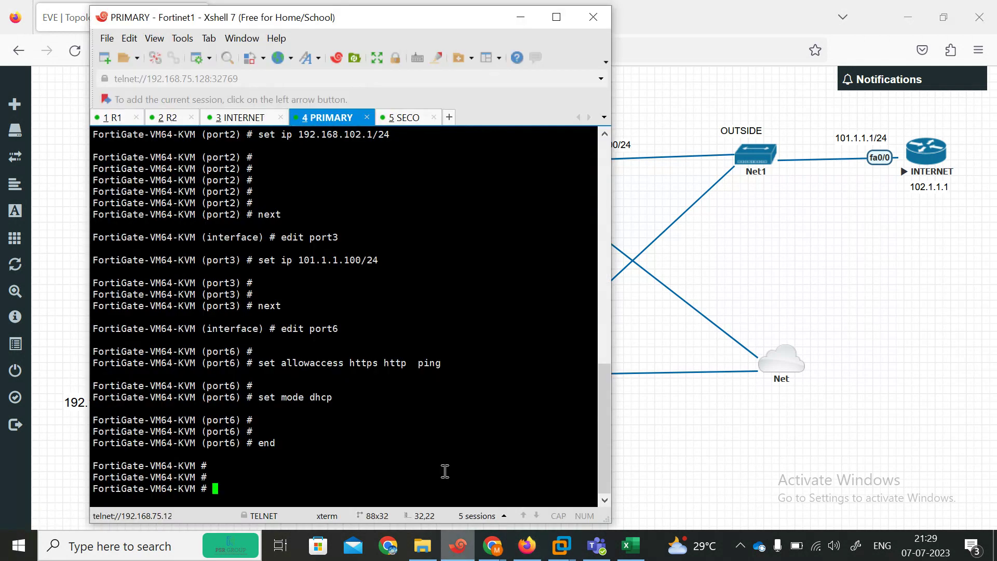
{"action": "key", "text": "Return"}
{"action": "key", "text": "Return"}
{"action": "key", "text": "Return"}
{"action": "key", "text": "Return"}
{"action": "key", "text": "Return"}
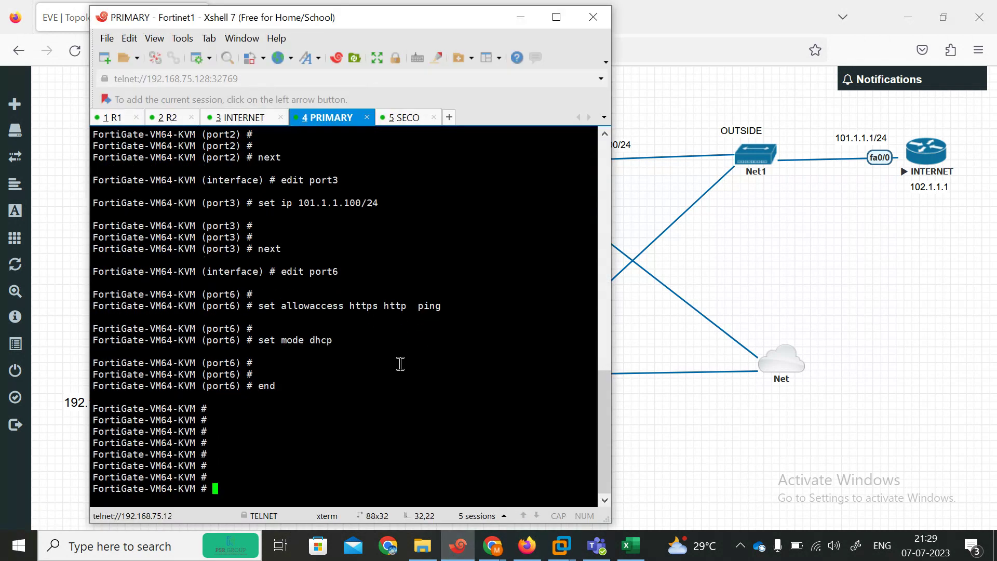
{"action": "type", "text": "config"}
{"action": "key", "text": "BackSpace"}
{"action": "key", "text": "BackSpace"}
{"action": "key", "text": "BackSpace"}
{"action": "key", "text": "BackSpace"}
{"action": "type", "text": "ssys"}
{"action": "key", "text": "BackSpace"}
{"action": "key", "text": "BackSpace"}
{"action": "key", "text": "BackSpace"}
{"action": "key", "text": "BackSpace"}
{"action": "type", "text": "show system iun"}
{"action": "key", "text": "BackSpace"}
{"action": "key", "text": "BackSpace"}
{"action": "key", "text": "BackSpace"}
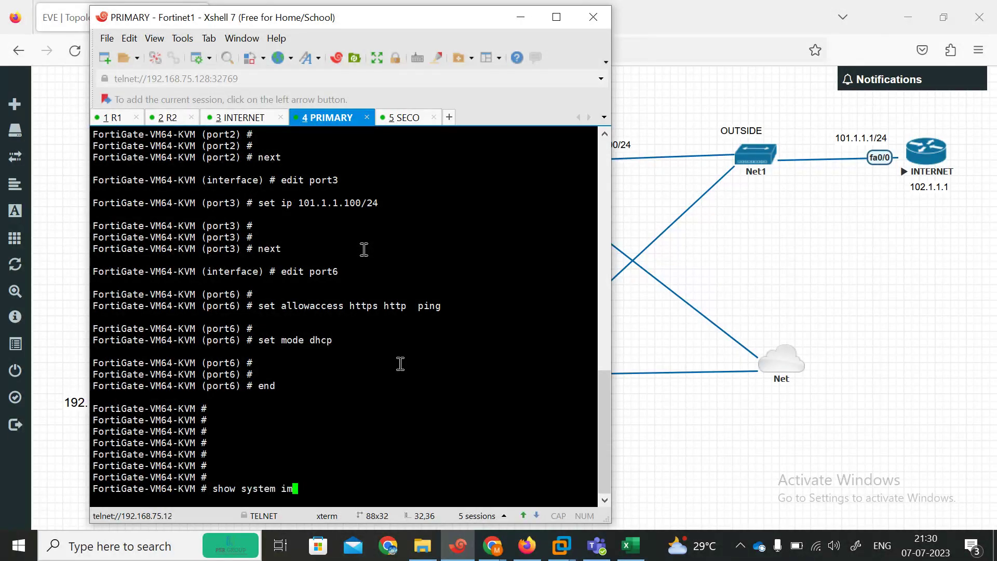
{"action": "type", "text": "in"}
{"action": "key", "text": "Tab"}
{"action": "key", "text": "question"}
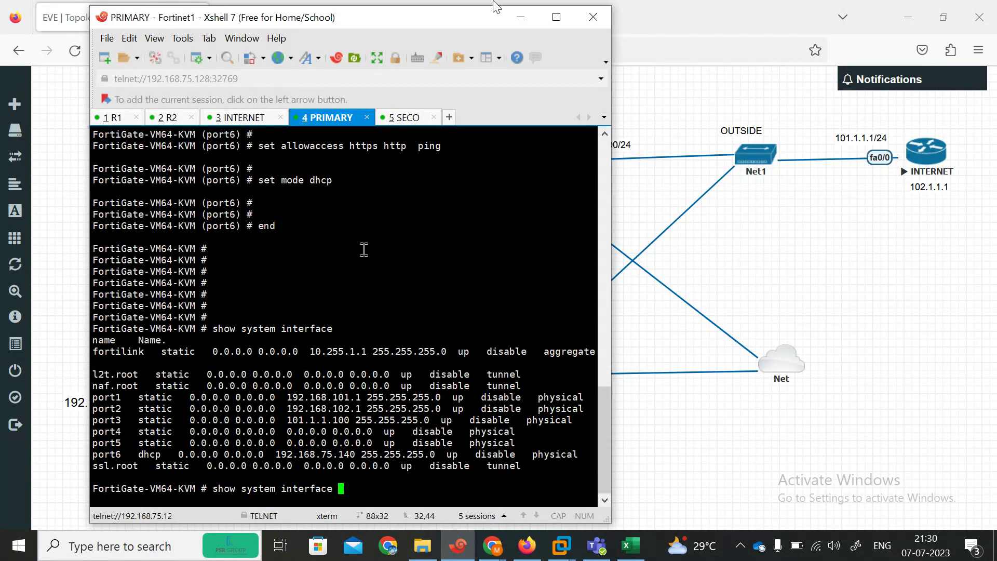
{"action": "left_click", "coordinate": [660, 24]}
Step: Log in to the FortiGate web GUI at 192.168.75.140 with the admin account, skipping setup and release notes
{"action": "left_click", "coordinate": [333, 18]}
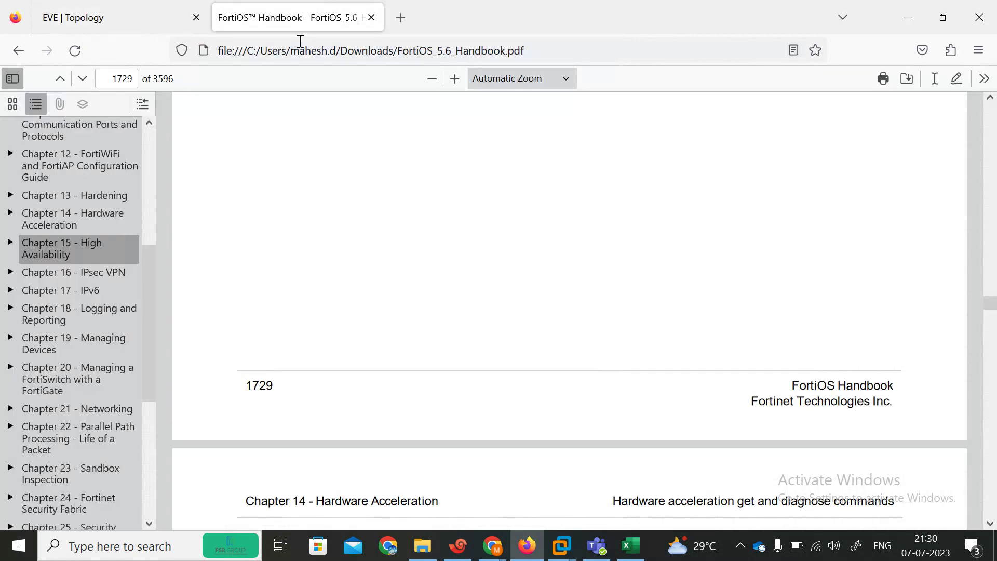
{"action": "left_click", "coordinate": [297, 46]}
{"action": "type", "text": "192.168.75."}
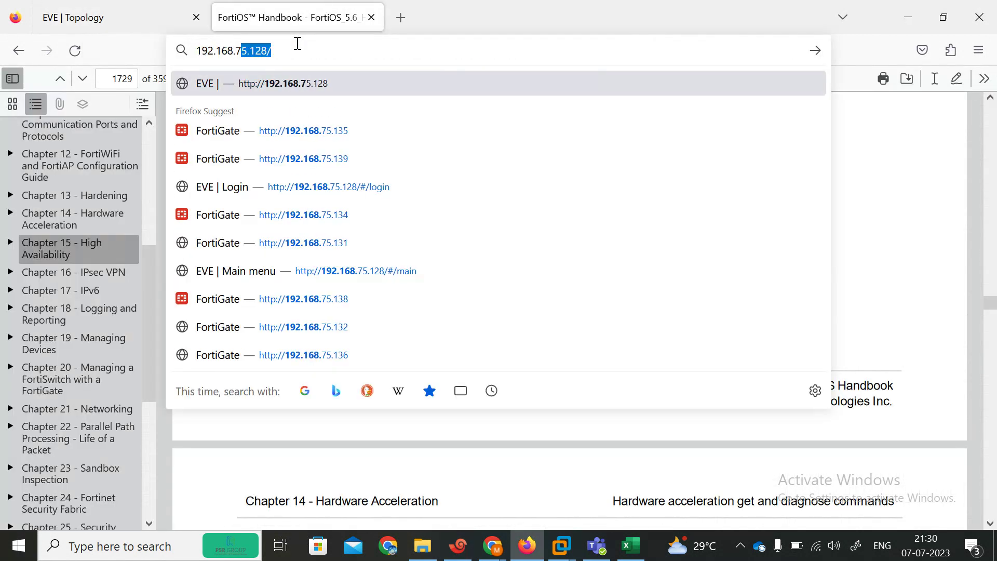
{"action": "type", "text": "140"}
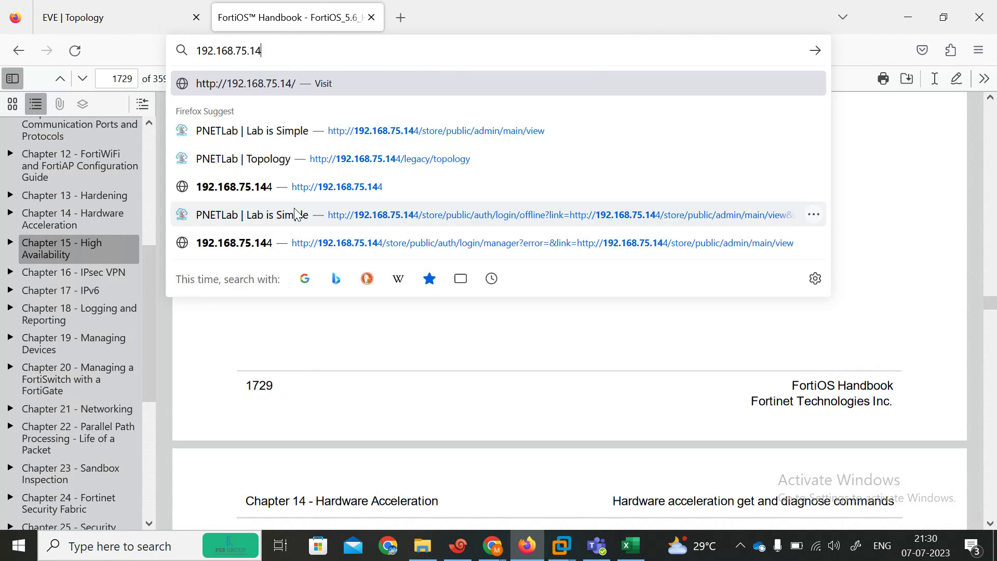
{"action": "key", "text": "Return"}
{"action": "type", "text": "admin"}
{"action": "key", "text": "Tab"}
{"action": "type", "text": "admin"}
{"action": "key", "text": "Return"}
{"action": "left_click", "coordinate": [431, 248]}
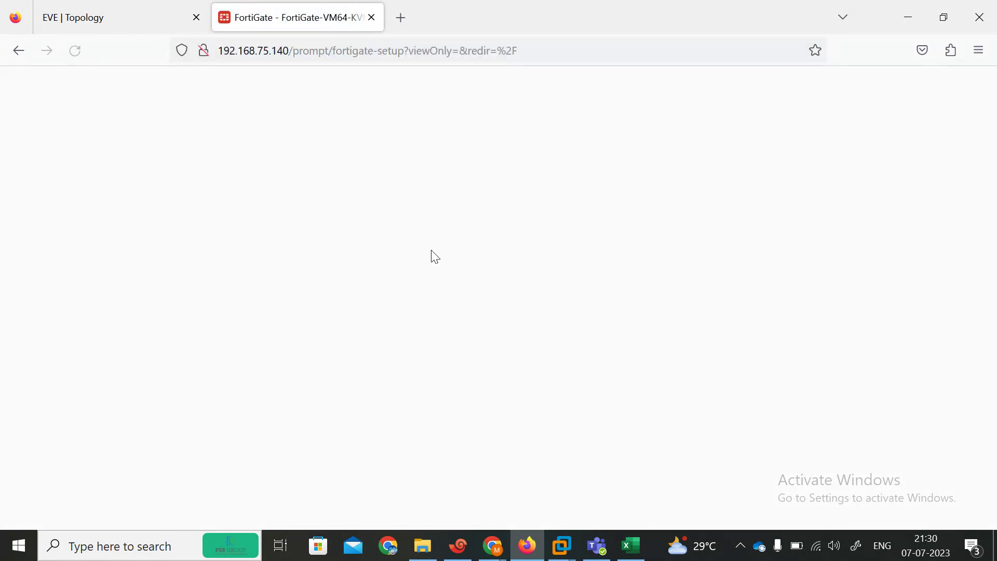
{"action": "left_click", "coordinate": [542, 378]}
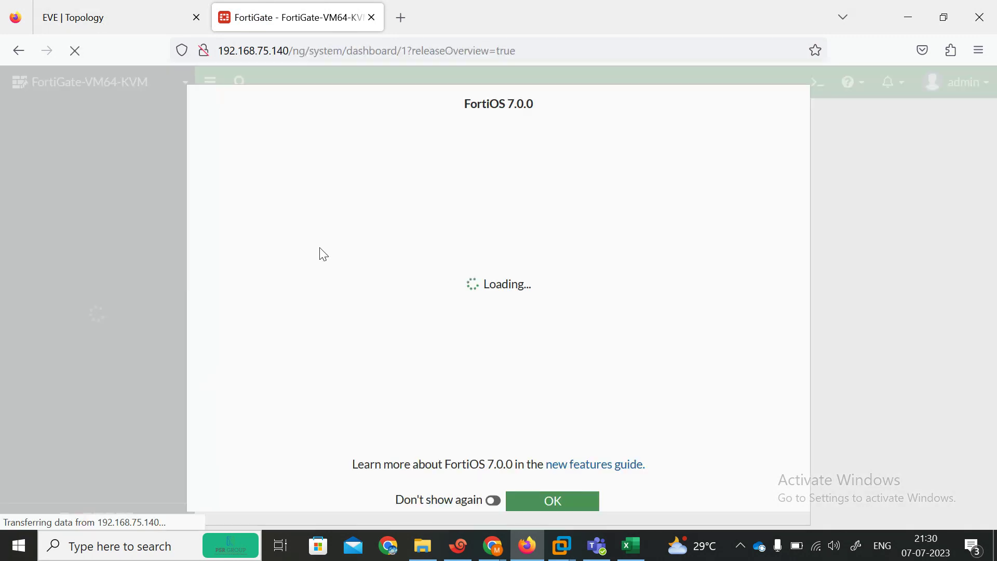
{"action": "left_click", "coordinate": [522, 494]}
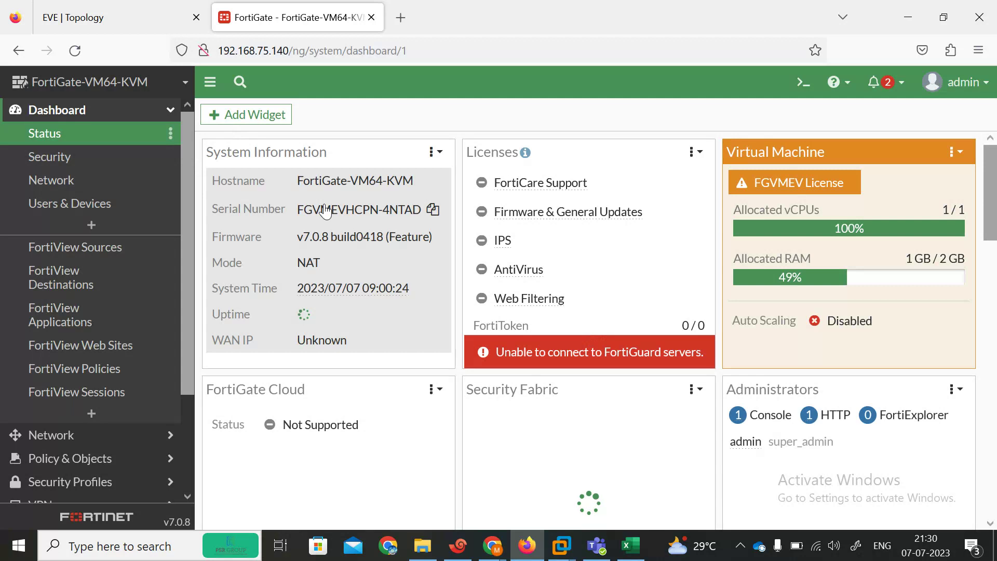
Step: In System > Settings, change the host name to FortiGate-Primary and apply it
{"action": "mouse_move", "coordinate": [353, 213]}
{"action": "left_click", "coordinate": [405, 216]}
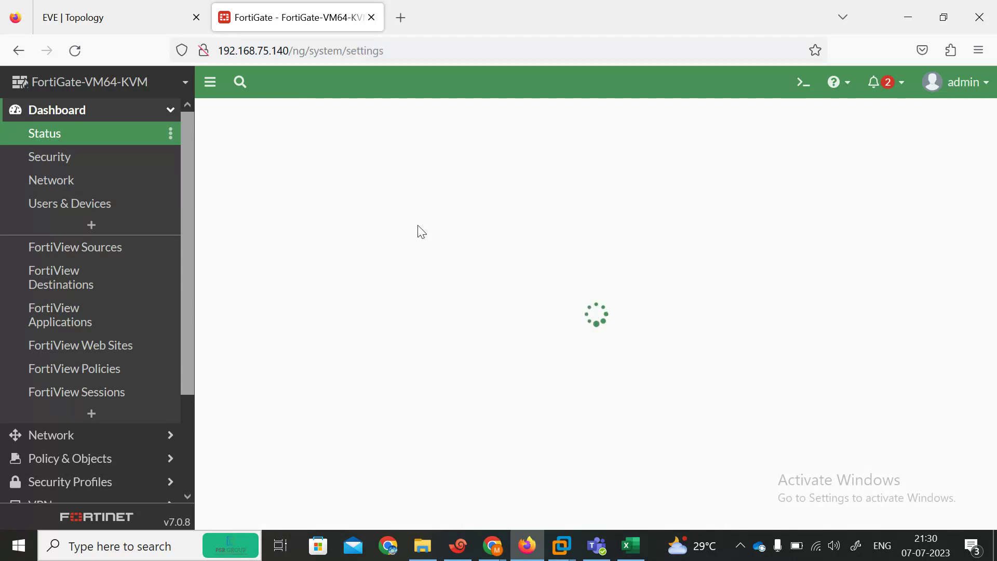
{"action": "left_click_drag", "start_coordinate": [408, 149], "coordinate": [348, 146]}
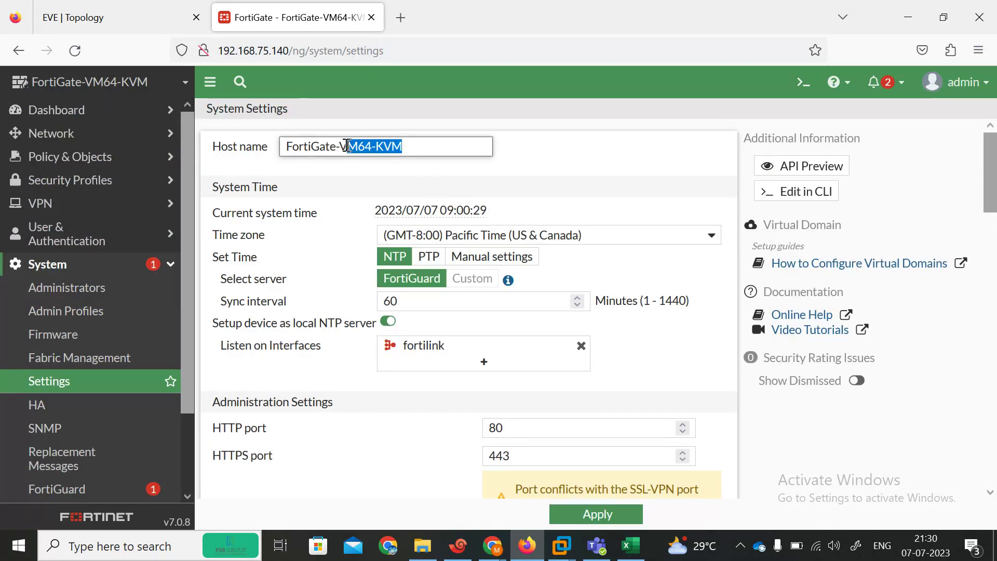
{"action": "key", "text": "BackSpace"}
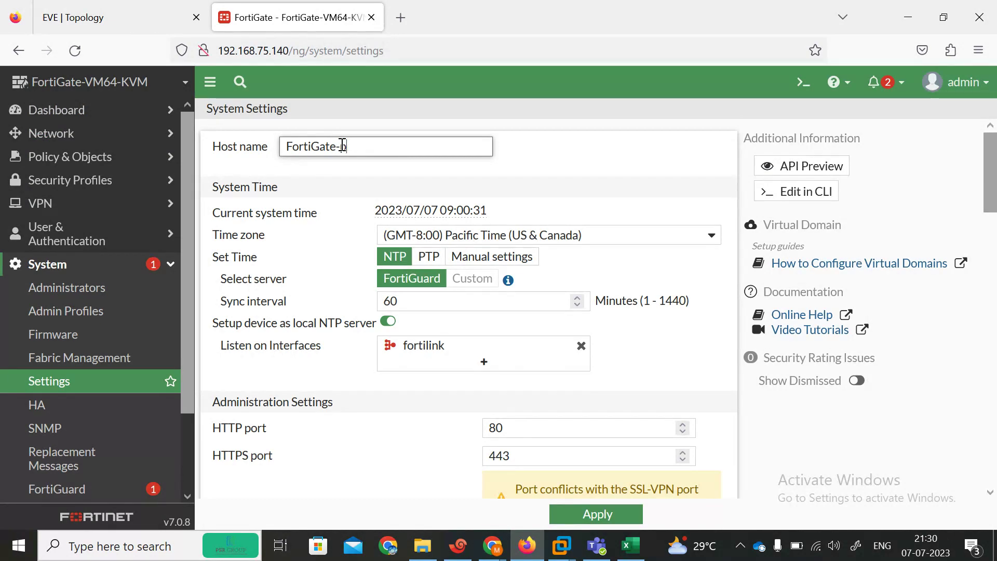
{"action": "type", "text": "PRIMAR"}
{"action": "left_click", "coordinate": [342, 146]}
{"action": "type", "text": "p"}
{"action": "left_click", "coordinate": [240, 557]}
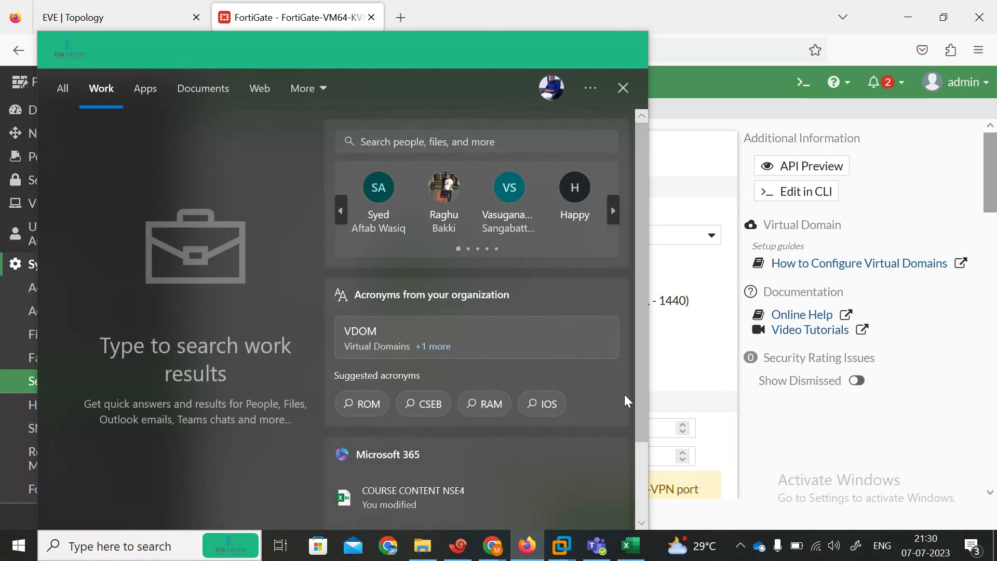
{"action": "key", "text": "Escape"}
{"action": "key", "text": "BackSpace"}
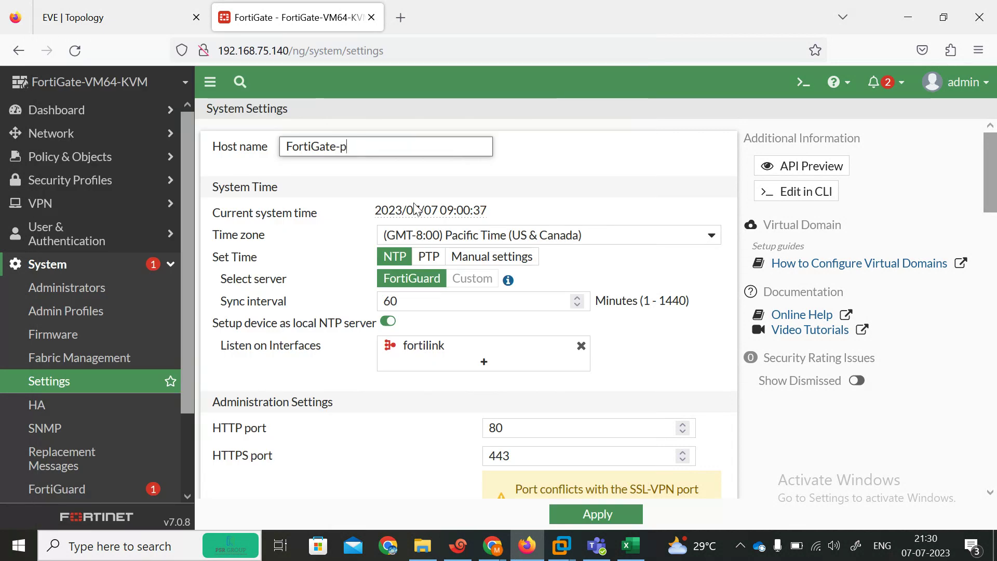
{"action": "key", "text": "BackSpace"}
{"action": "key", "text": "BackSpace"}
{"action": "key", "text": "BackSpace"}
{"action": "type", "text": "Primary"}
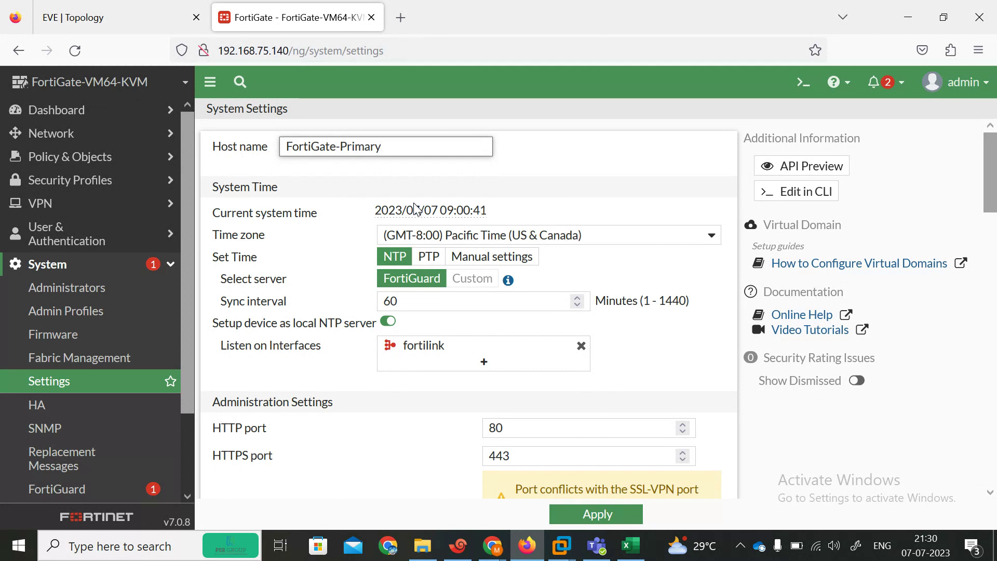
{"action": "left_click", "coordinate": [596, 514]}
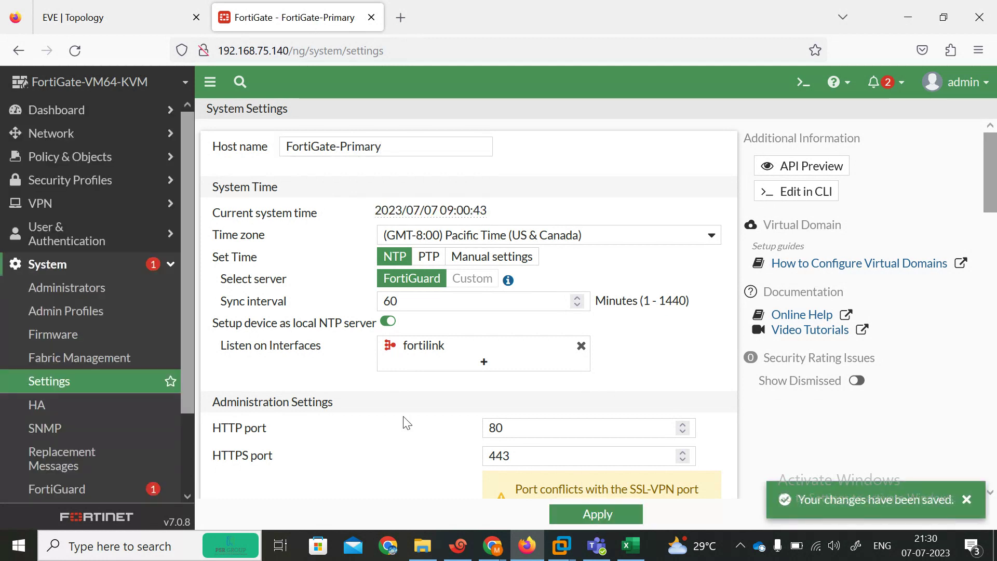
Step: Re-apply the FortiGate-Primary host name, check the PRIMARY console prompt, and switch to the SECO session
{"action": "left_click", "coordinate": [458, 545]}
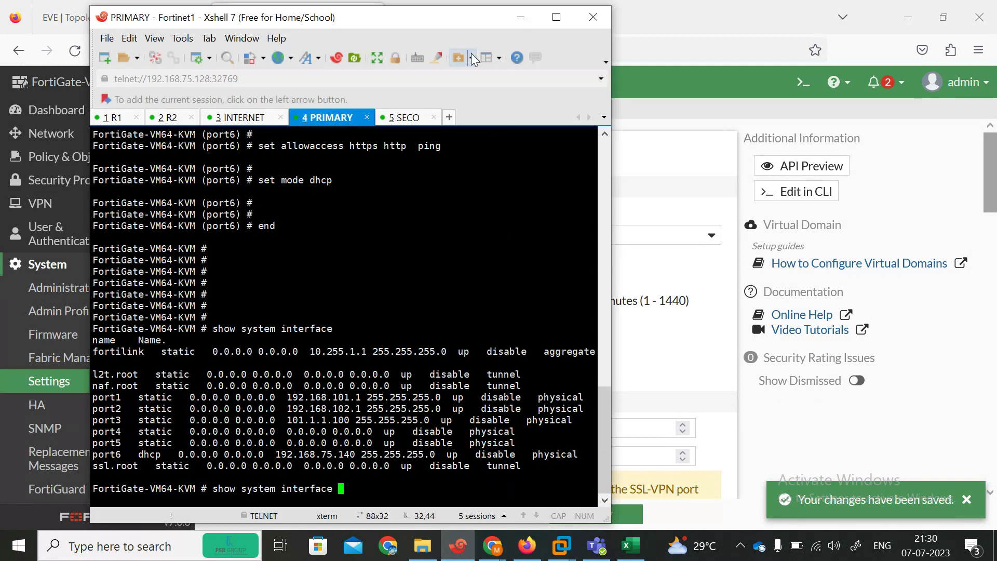
{"action": "left_click_drag", "start_coordinate": [387, 24], "coordinate": [240, 30]}
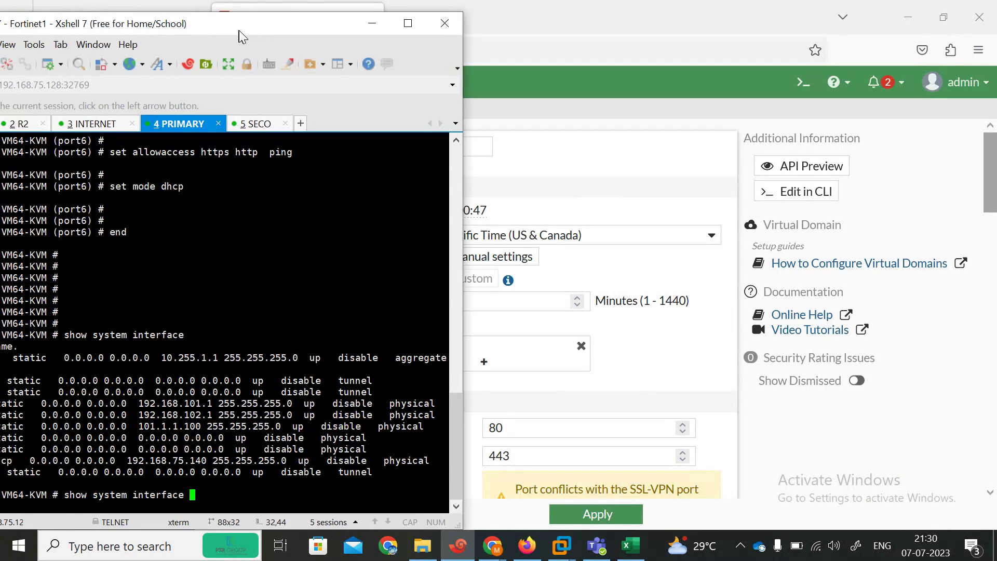
{"action": "left_click", "coordinate": [596, 514]}
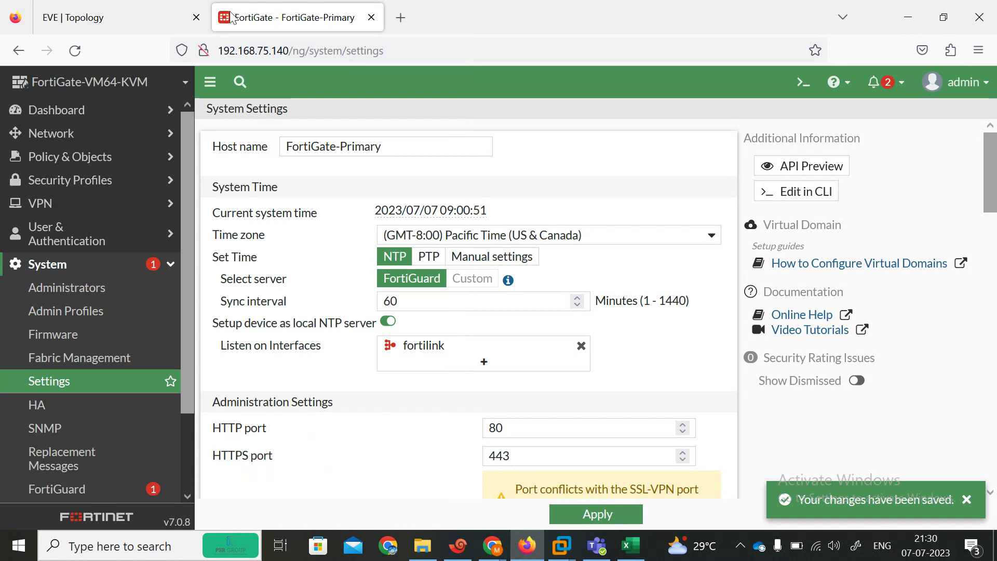
{"action": "left_click", "coordinate": [109, 10]}
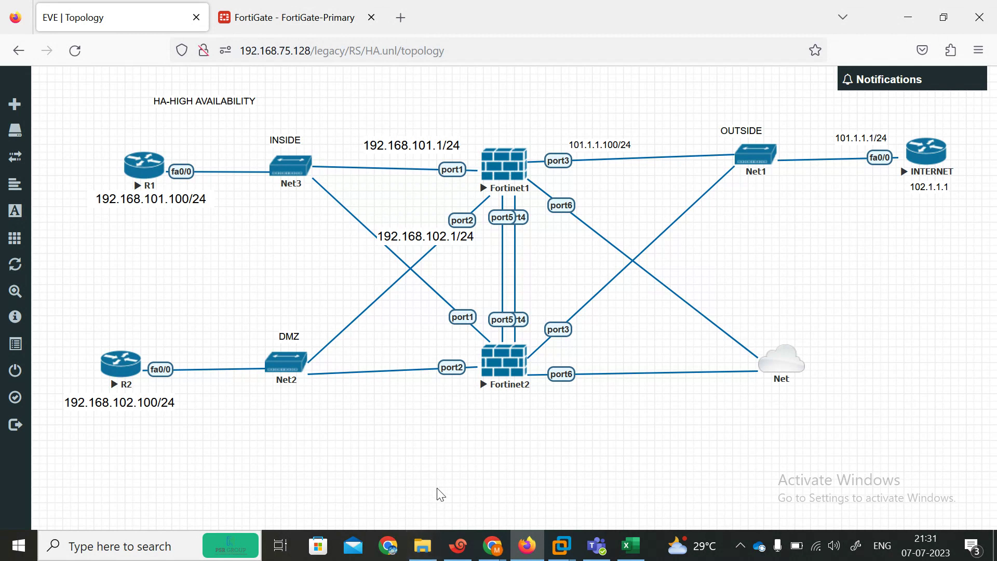
{"action": "left_click", "coordinate": [458, 545]}
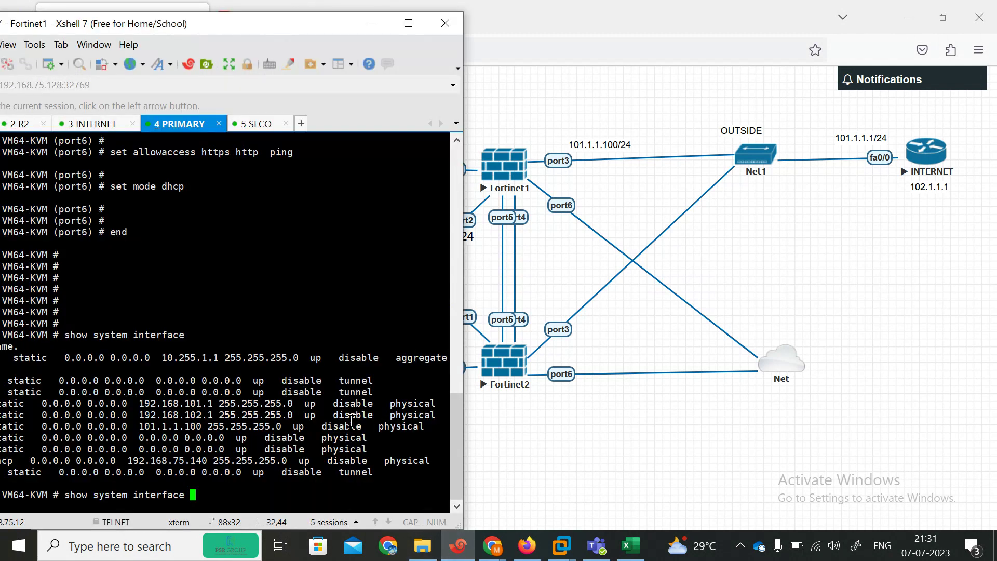
{"action": "key", "text": "BackSpace"}
{"action": "key", "text": "BackSpace"}
{"action": "key", "text": "BackSpace"}
{"action": "key", "text": "BackSpace"}
{"action": "key", "text": "BackSpace"}
{"action": "key", "text": "BackSpace"}
{"action": "key", "text": "BackSpace"}
{"action": "key", "text": "BackSpace"}
{"action": "key", "text": "BackSpace"}
{"action": "key", "text": "BackSpace"}
{"action": "key", "text": "BackSpace"}
{"action": "key", "text": "BackSpace"}
{"action": "key", "text": "BackSpace"}
{"action": "key", "text": "BackSpace"}
{"action": "key", "text": "BackSpace"}
{"action": "key", "text": "BackSpace"}
{"action": "key", "text": "BackSpace"}
{"action": "key", "text": "BackSpace"}
{"action": "key", "text": "BackSpace"}
{"action": "key", "text": "BackSpace"}
{"action": "key", "text": "BackSpace"}
{"action": "type", "text": "config system interface"}
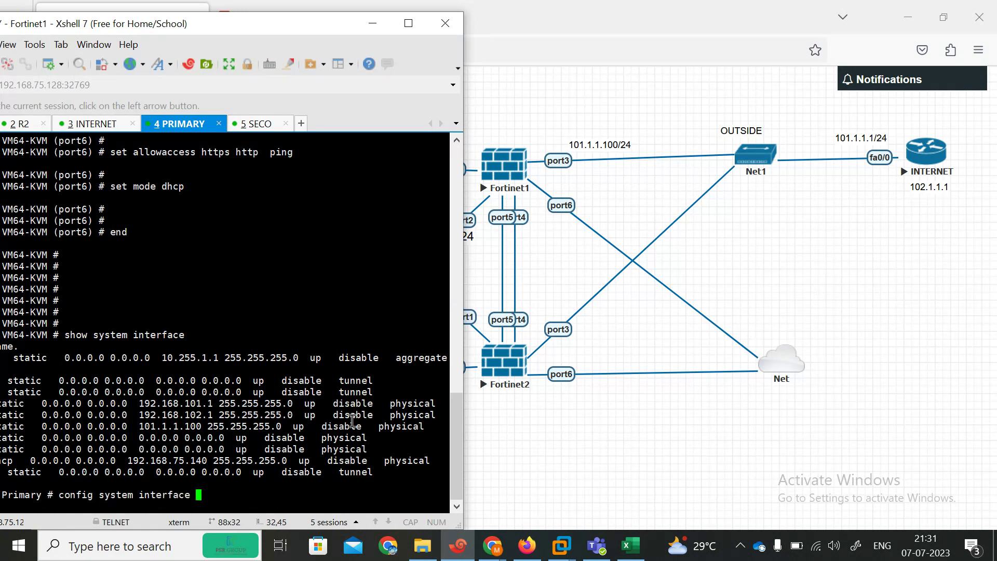
{"action": "left_click", "coordinate": [260, 127]}
Step: Log in to Fortinet2, enter config system interface, and set port6 to DHCP mode
{"action": "key", "text": "Return"}
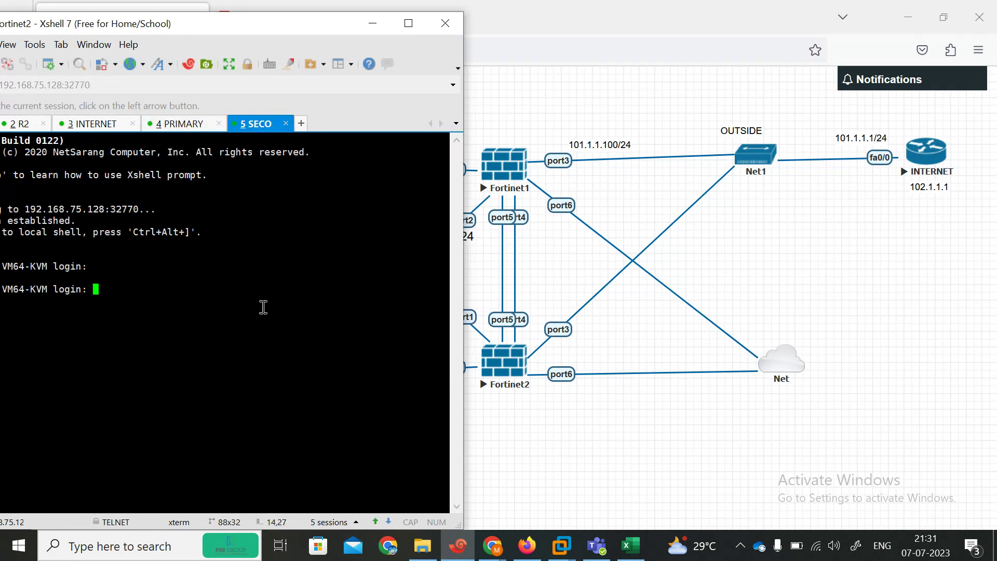
{"action": "key", "text": "Return"}
{"action": "key", "text": "Return"}
{"action": "key", "text": "Return"}
{"action": "key", "text": "Return"}
{"action": "type", "text": "config system in"}
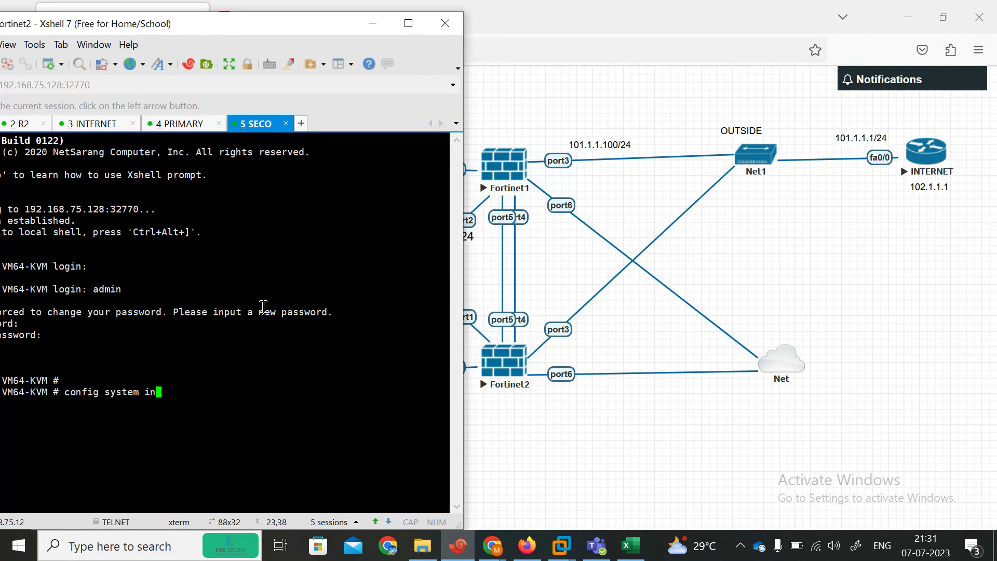
{"action": "key", "text": "Tab"}
{"action": "key", "text": "Return"}
{"action": "type", "text": "e"}
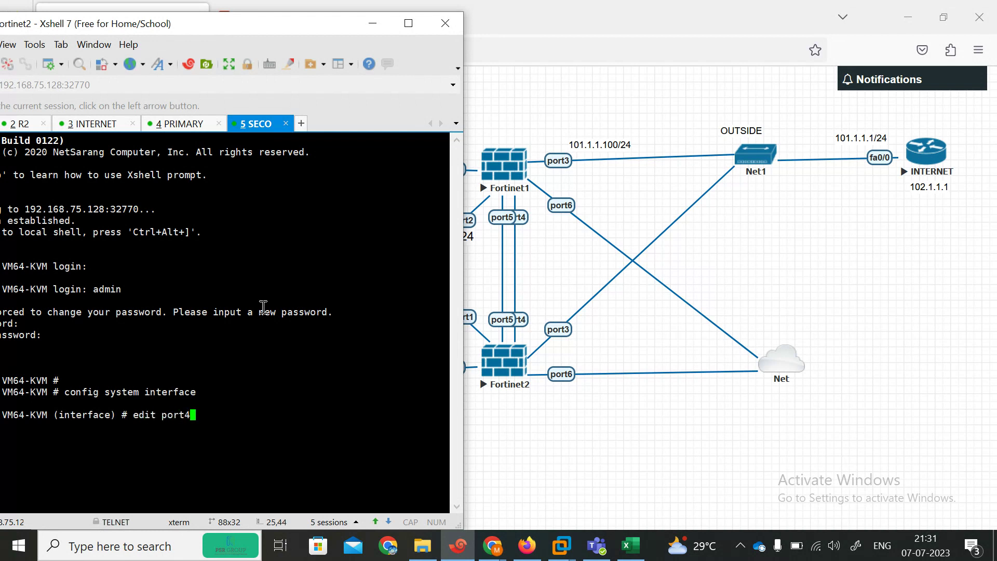
{"action": "type", "text": "dit port6"}
{"action": "key", "text": "Return"}
{"action": "type", "text": "set mode"}
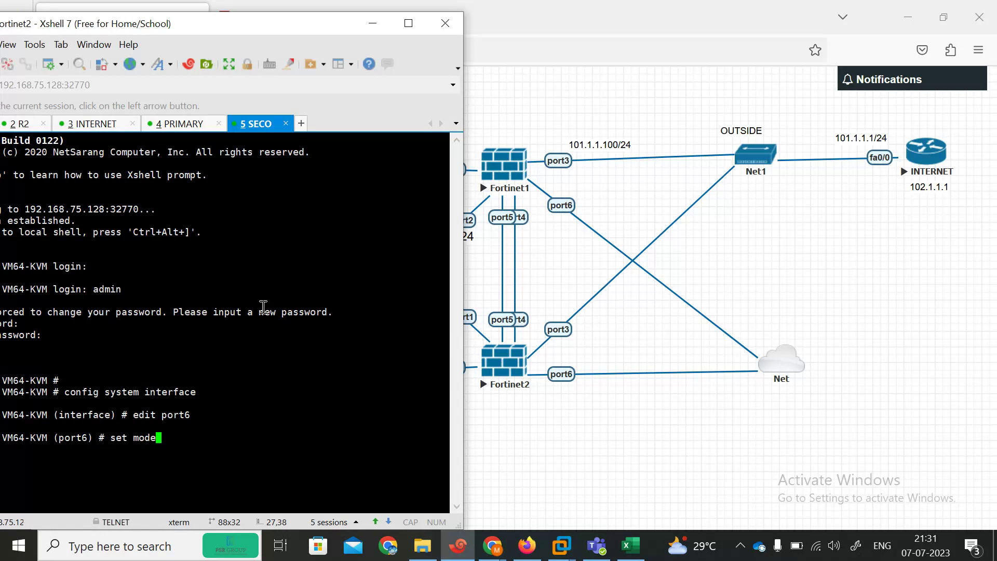
{"action": "key", "text": "Return"}
{"action": "key", "text": "Return"}
{"action": "key", "text": "Return"}
Step: Allow https, ping and http on port6 and end the interface configuration
{"action": "type", "text": "se"}
{"action": "key", "text": "Return"}
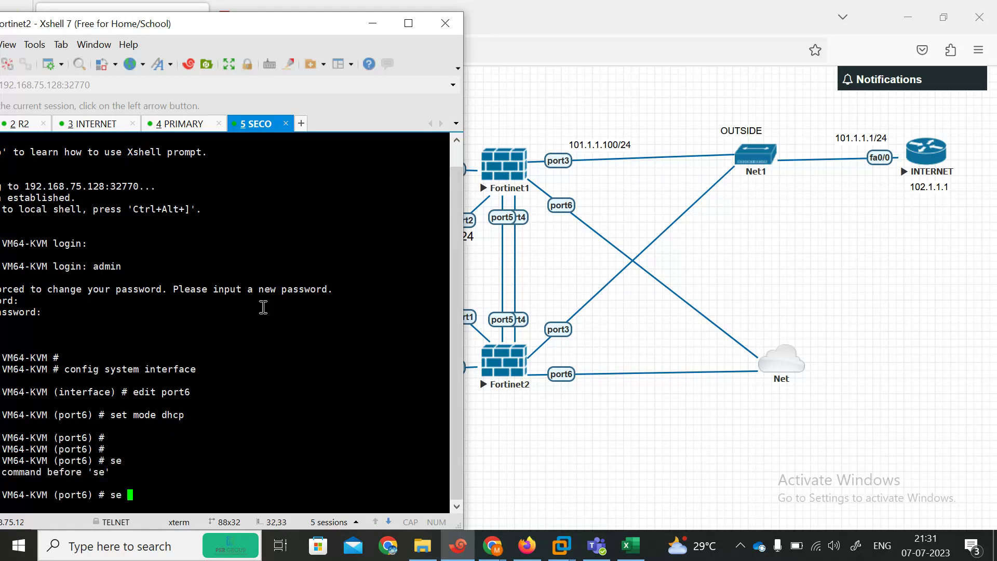
{"action": "type", "text": "all"}
{"action": "key", "text": "Return"}
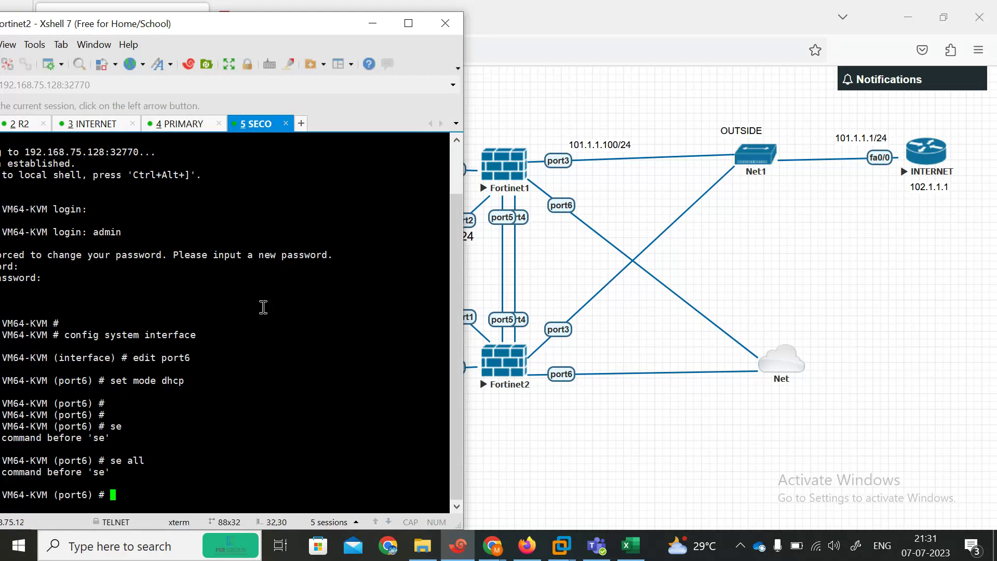
{"action": "type", "text": "set all"}
{"action": "key", "text": "Tab"}
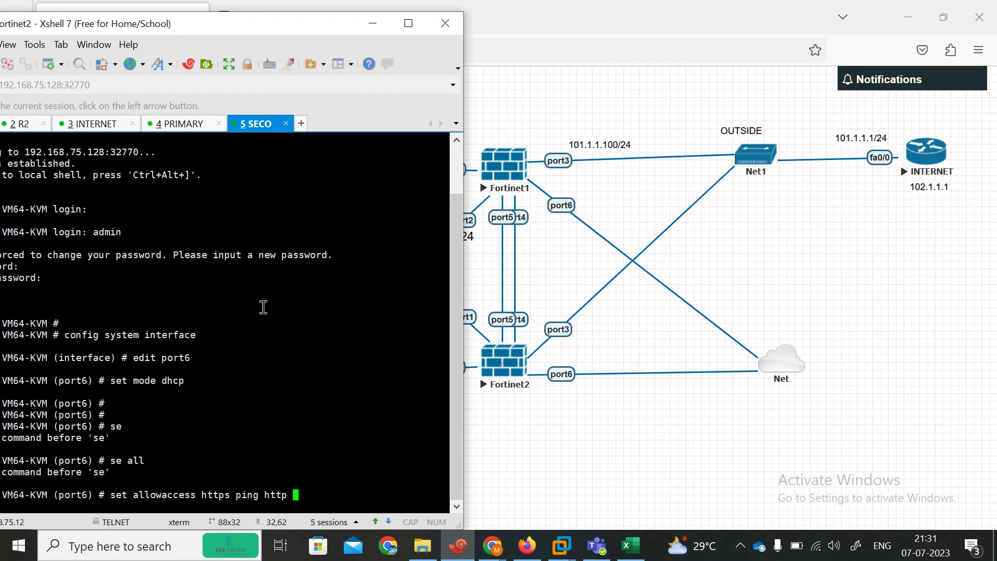
{"action": "type", "text": "https ping http"}
{"action": "key", "text": "Return"}
{"action": "key", "text": "Return"}
{"action": "type", "text": "end"}
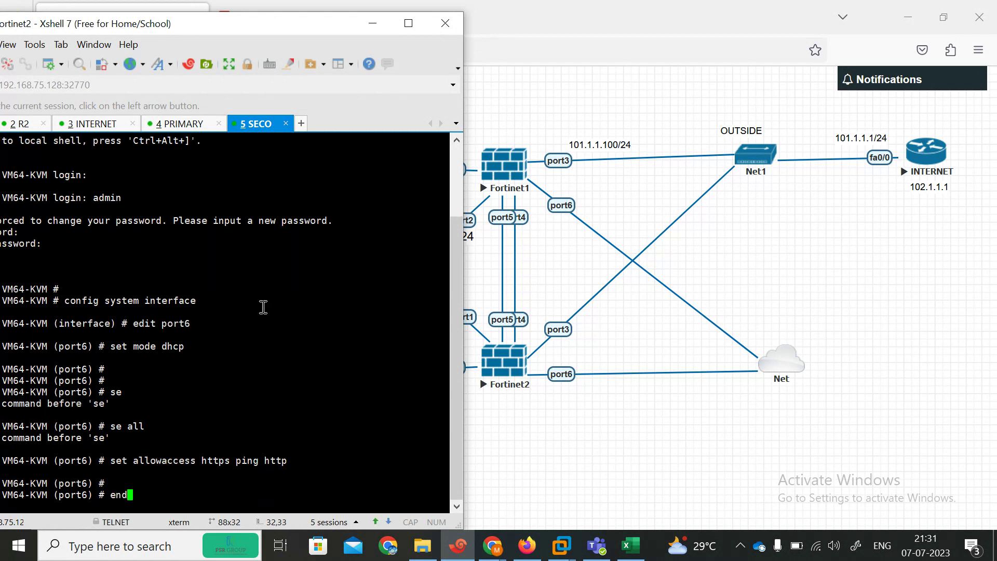
{"action": "key", "text": "Return"}
{"action": "key", "text": "Return"}
{"action": "key", "text": "Return"}
{"action": "key", "text": "Return"}
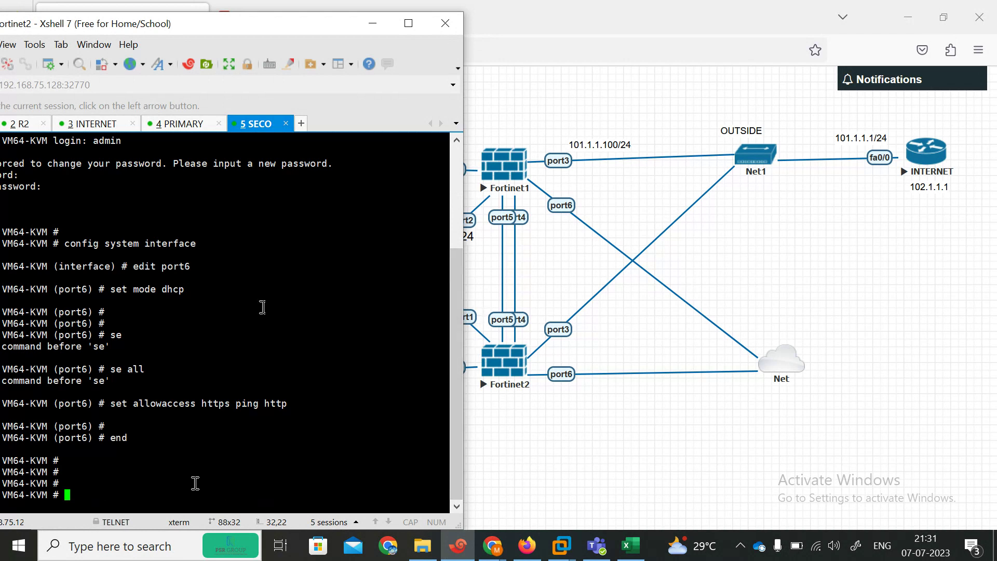
Step: Run 'show system interface ?' to confirm port6 leased 192.168.75.141
{"action": "key", "text": "Return"}
{"action": "key", "text": "Return"}
{"action": "key", "text": "Return"}
{"action": "type", "text": "config system interface"}
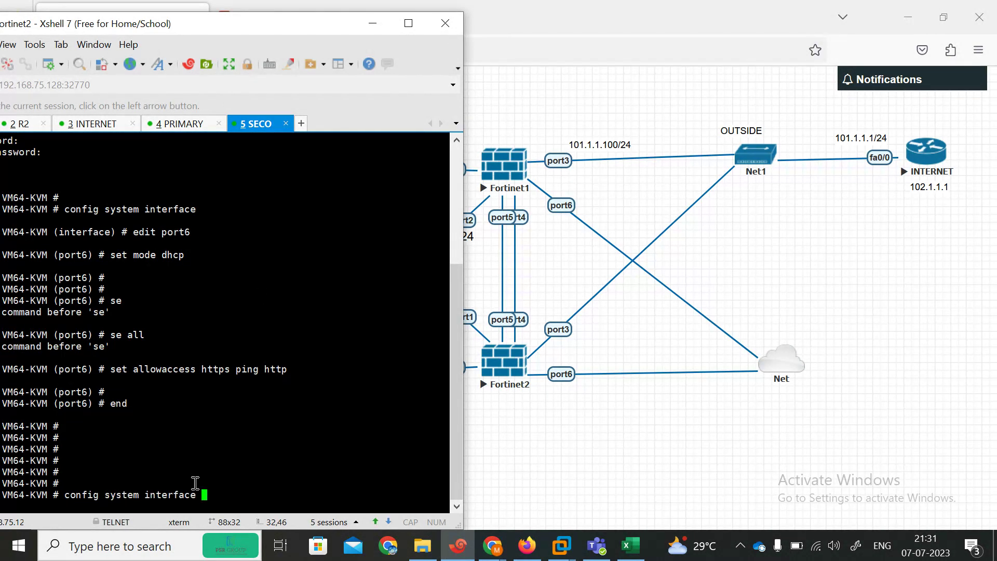
{"action": "key", "text": "Return"}
{"action": "key", "text": "Return"}
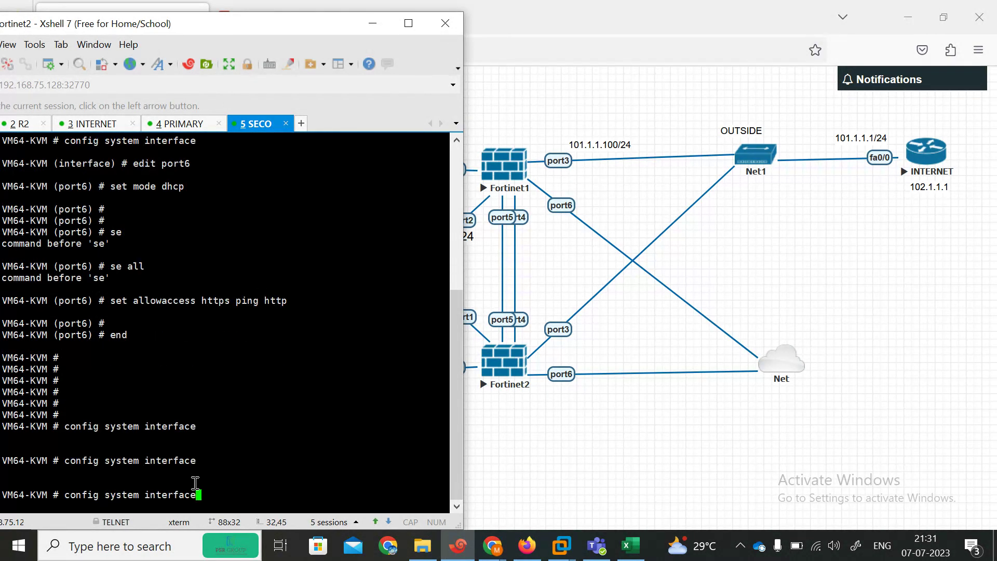
{"action": "key", "text": "BackSpace"}
{"action": "key", "text": "BackSpace"}
{"action": "key", "text": "BackSpace"}
{"action": "key", "text": "BackSpace"}
{"action": "key", "text": "BackSpace"}
{"action": "key", "text": "BackSpace"}
{"action": "key", "text": "BackSpace"}
{"action": "key", "text": "BackSpace"}
{"action": "key", "text": "BackSpace"}
{"action": "key", "text": "BackSpace"}
{"action": "key", "text": "BackSpace"}
{"action": "key", "text": "BackSpace"}
{"action": "key", "text": "BackSpace"}
{"action": "key", "text": "BackSpace"}
{"action": "key", "text": "BackSpace"}
{"action": "key", "text": "BackSpace"}
{"action": "key", "text": "BackSpace"}
{"action": "key", "text": "BackSpace"}
{"action": "key", "text": "BackSpace"}
{"action": "key", "text": "BackSpace"}
{"action": "type", "text": "show system interface"}
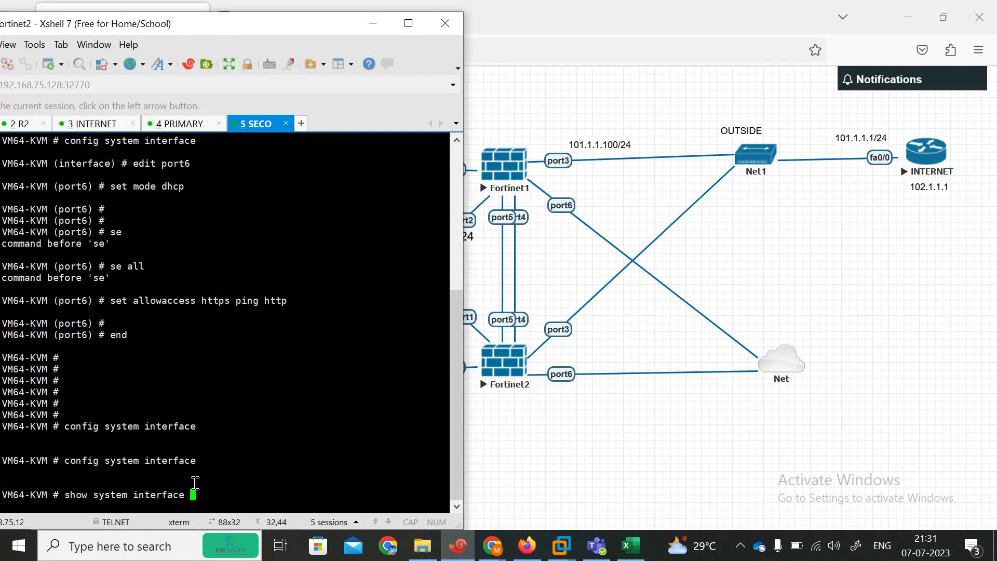
{"action": "key", "text": "question"}
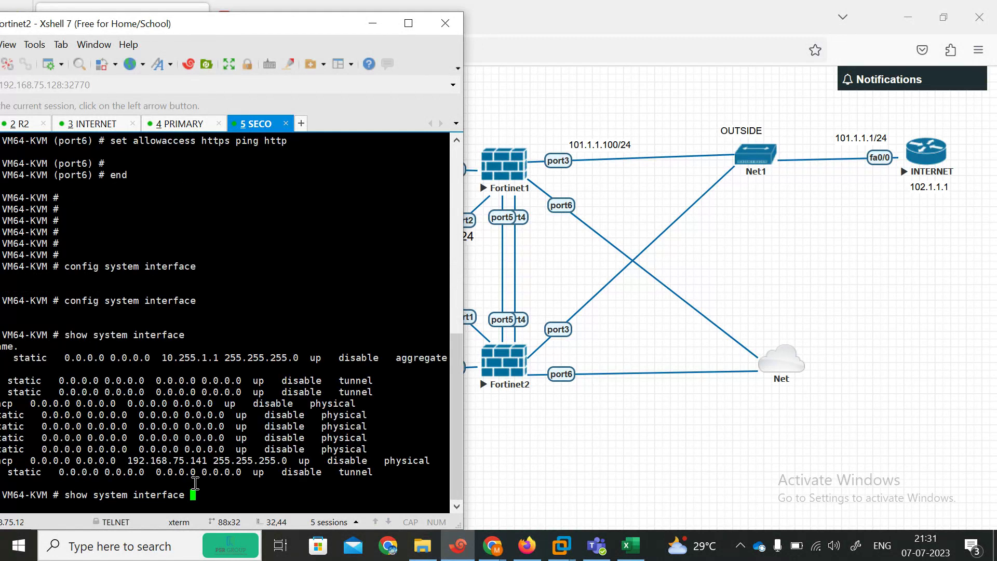
Step: In a new tab, log in to the secondary FortiGate at 192.168.75.141, skipping setup and release notes
{"action": "left_click", "coordinate": [570, 91]}
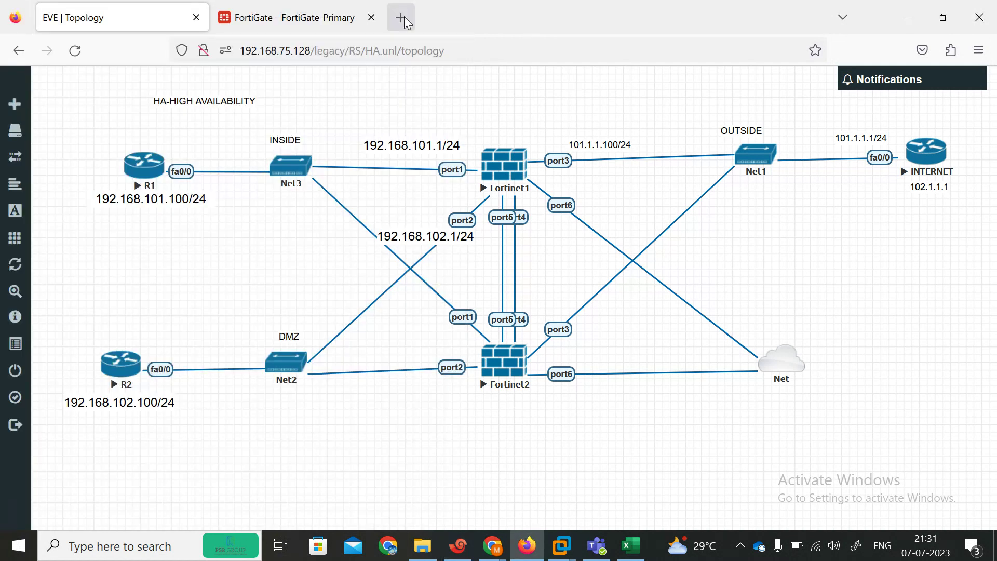
{"action": "left_click", "coordinate": [410, 19]}
{"action": "type", "text": "19"}
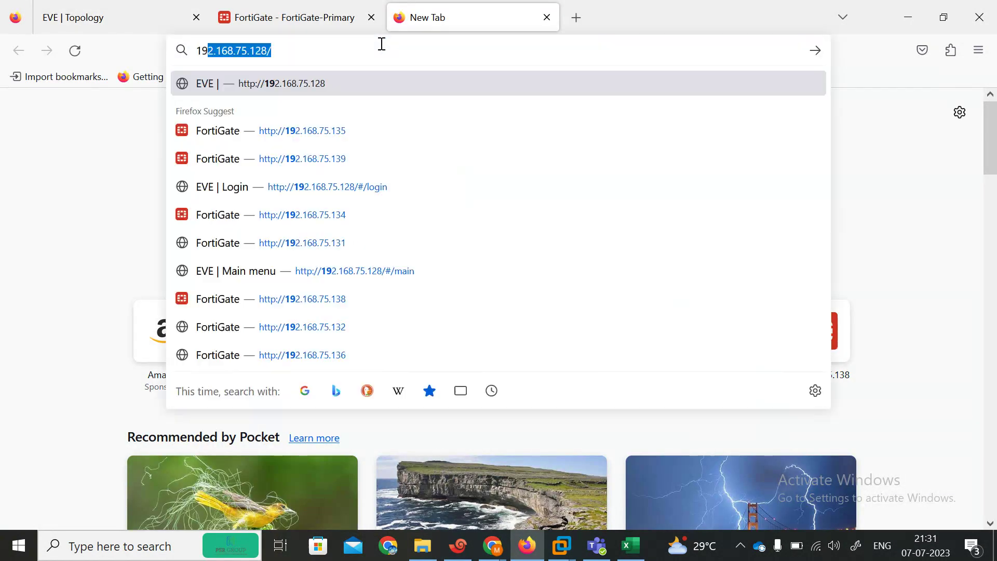
{"action": "type", "text": "2.168.75.12"}
{"action": "key", "text": "BackSpace"}
{"action": "key", "text": "BackSpace"}
{"action": "type", "text": "41/login?redir=%2F"}
{"action": "key", "text": "Return"}
{"action": "type", "text": "admin"}
{"action": "key", "text": "Tab"}
{"action": "type", "text": "admin"}
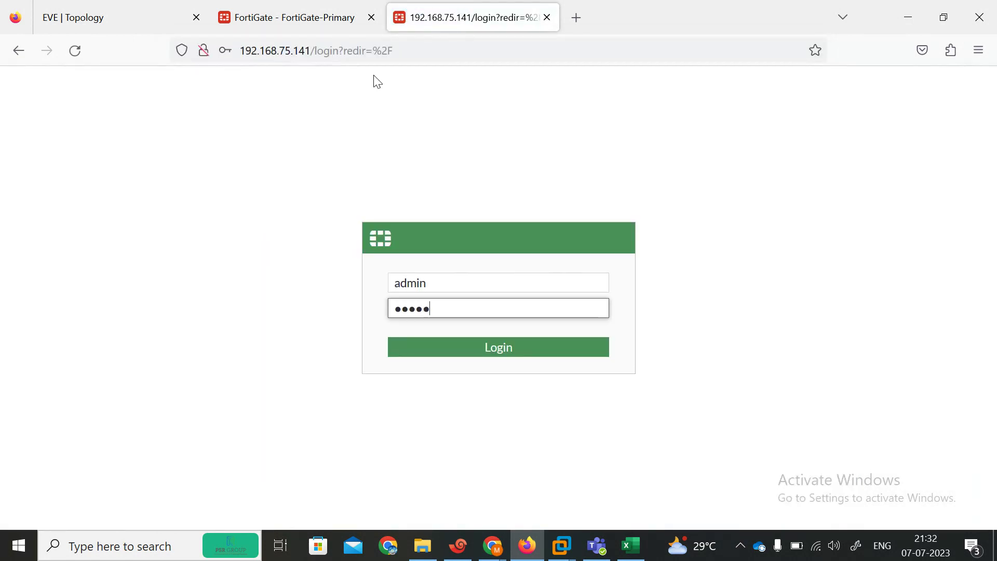
{"action": "key", "text": "Return"}
{"action": "left_click", "coordinate": [432, 246]}
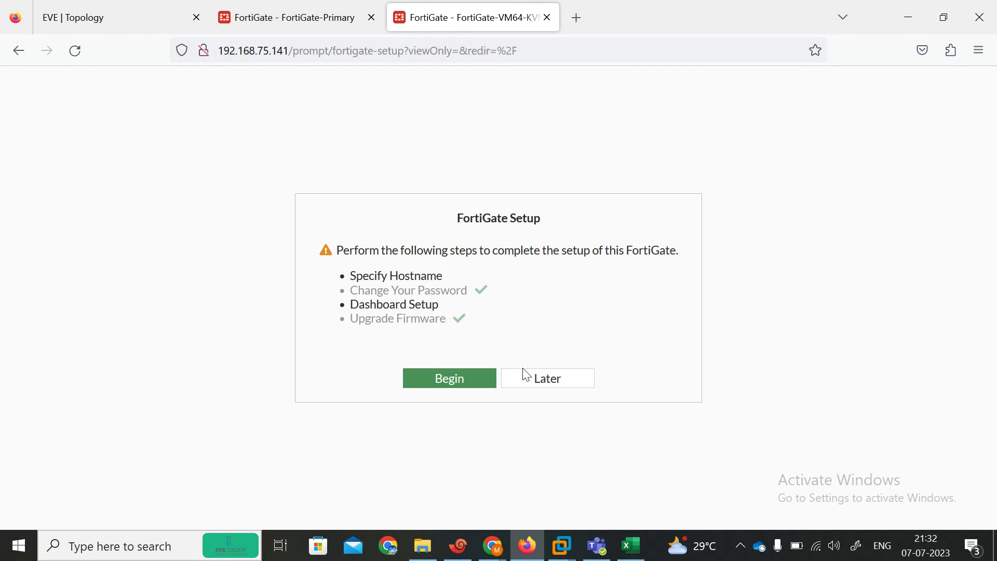
{"action": "left_click", "coordinate": [529, 380]}
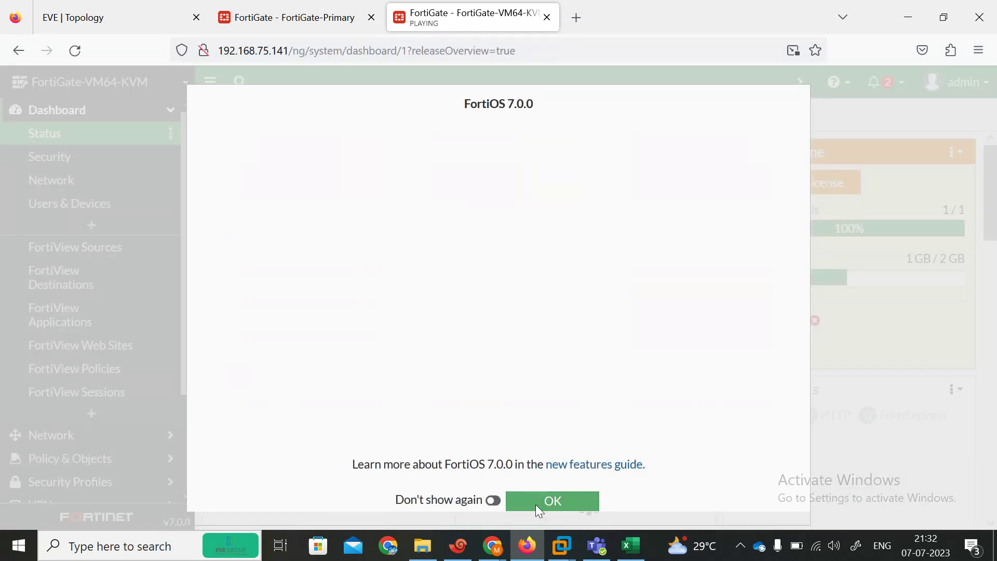
{"action": "left_click", "coordinate": [535, 504]}
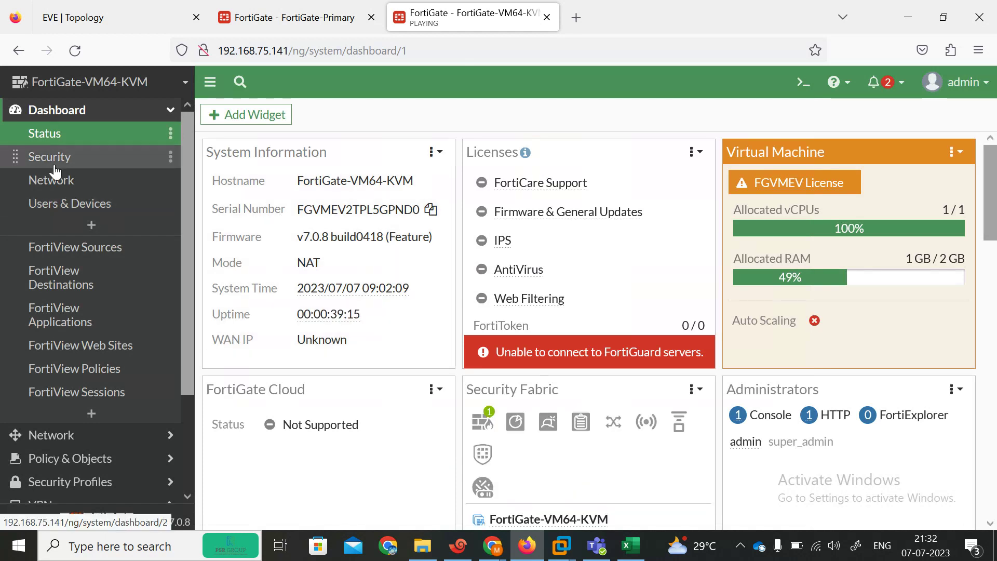
Step: In System > Settings, rename the host to FortiGate-secondary and apply it
{"action": "left_click", "coordinate": [299, 210]}
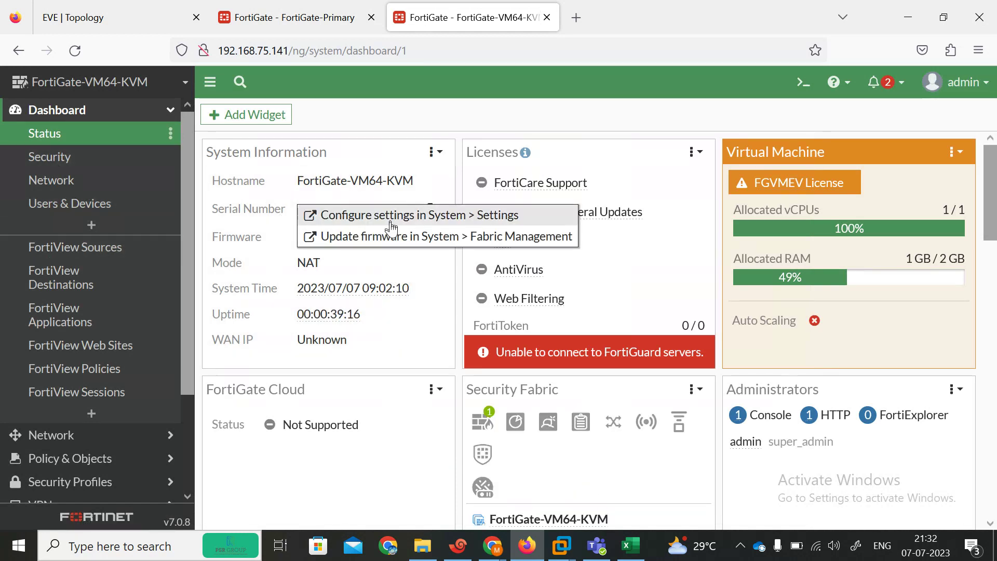
{"action": "left_click", "coordinate": [389, 216]}
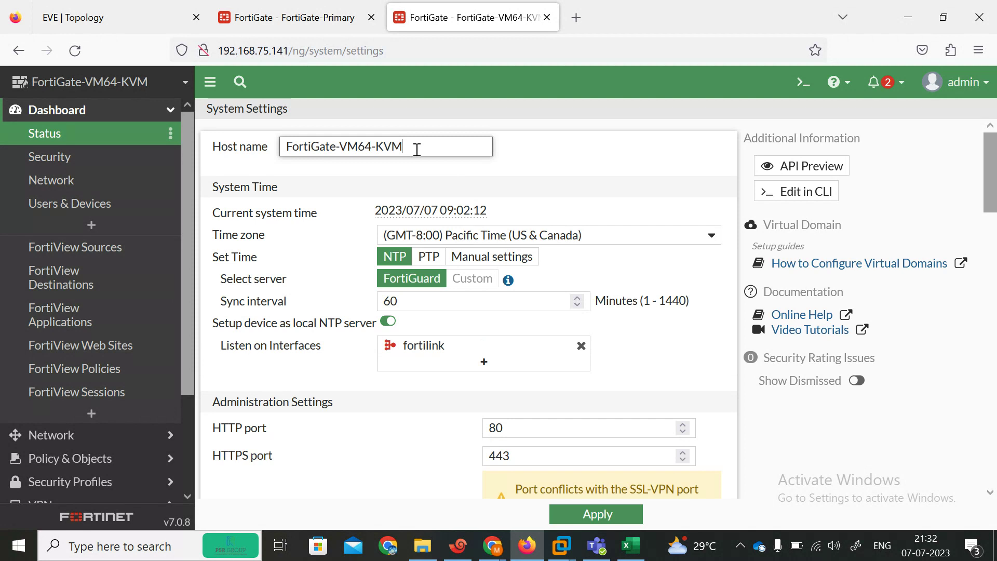
{"action": "left_click_drag", "start_coordinate": [416, 149], "coordinate": [350, 148]}
{"action": "type", "text": "seco"}
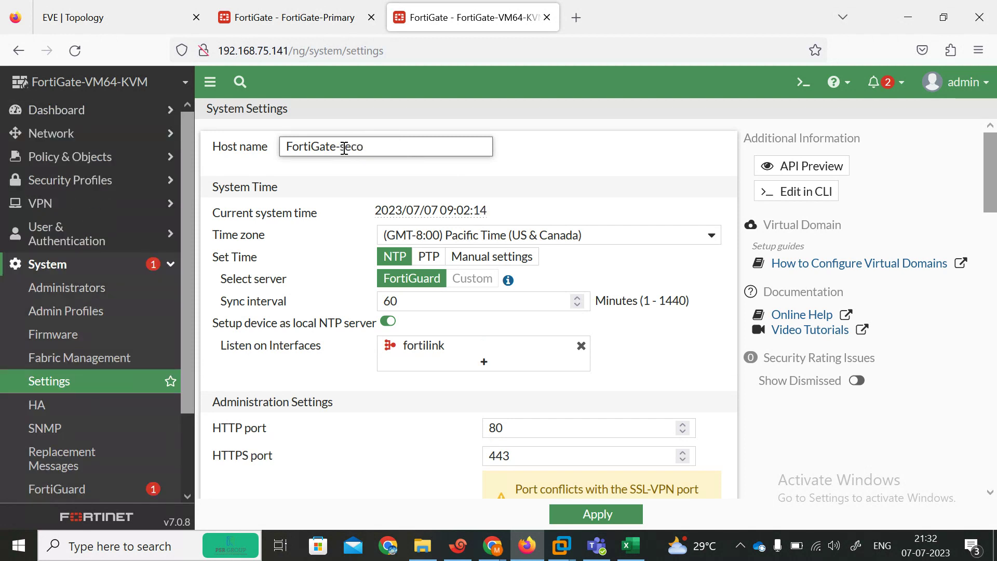
{"action": "type", "text": "ndary"}
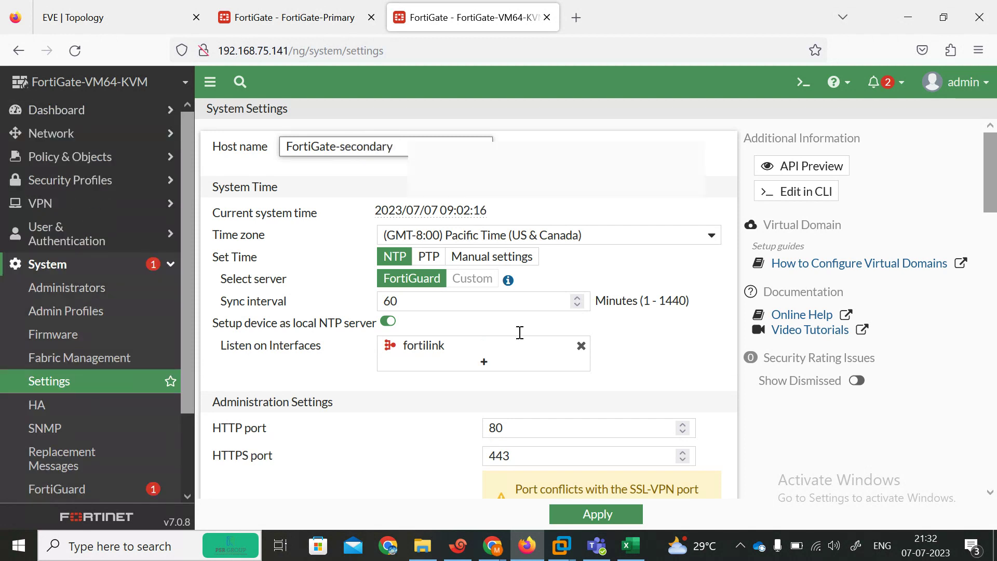
{"action": "left_click", "coordinate": [591, 519]}
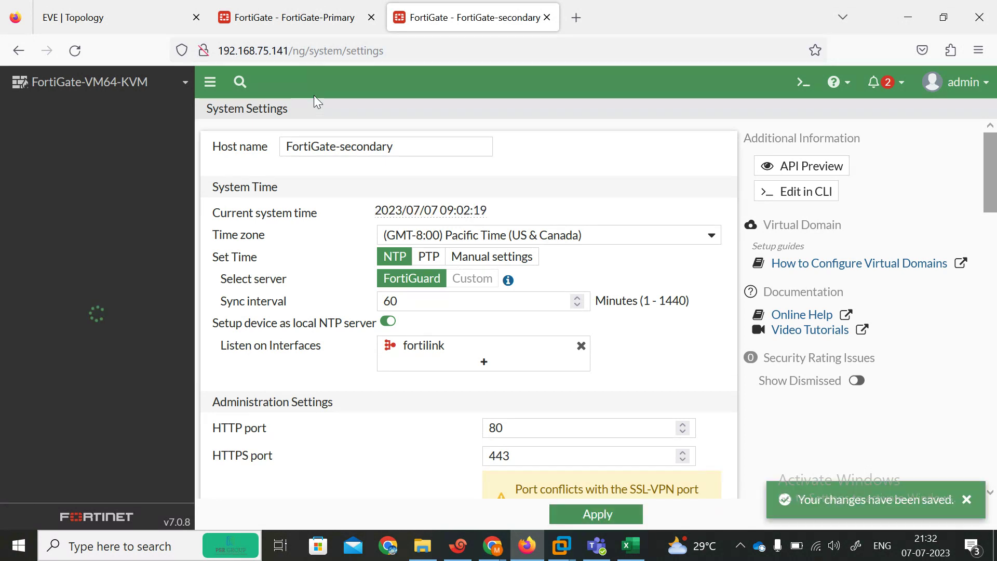
Step: Return to the FortiGate-Primary tab and open its Network interfaces list
{"action": "left_click", "coordinate": [291, 18]}
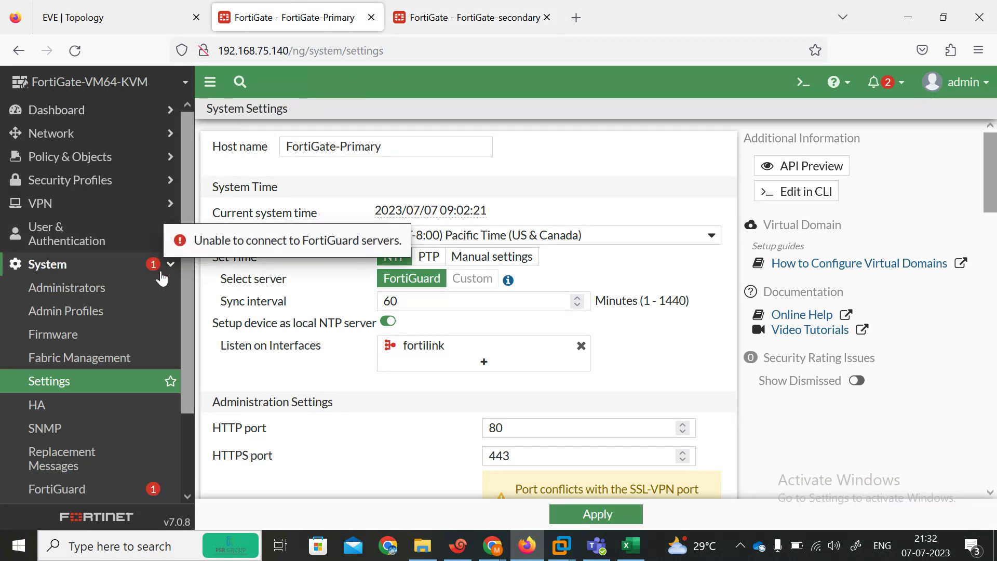
{"action": "left_click_drag", "start_coordinate": [187, 273], "coordinate": [167, 178]}
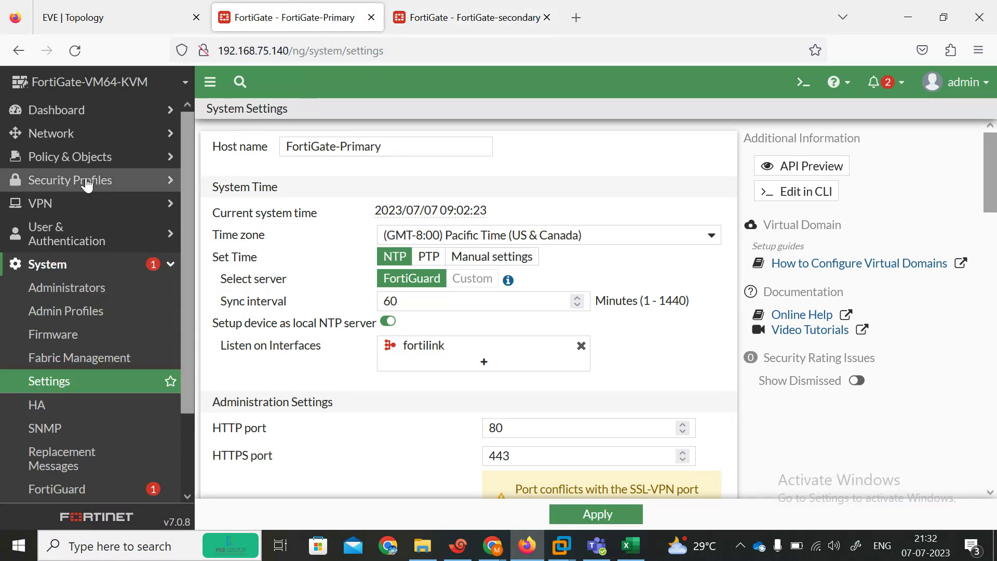
{"action": "left_click", "coordinate": [165, 133]}
Step: Switch port6 on the first unit's interface list to manual addressing and confirm the change
{"action": "left_click", "coordinate": [78, 157]}
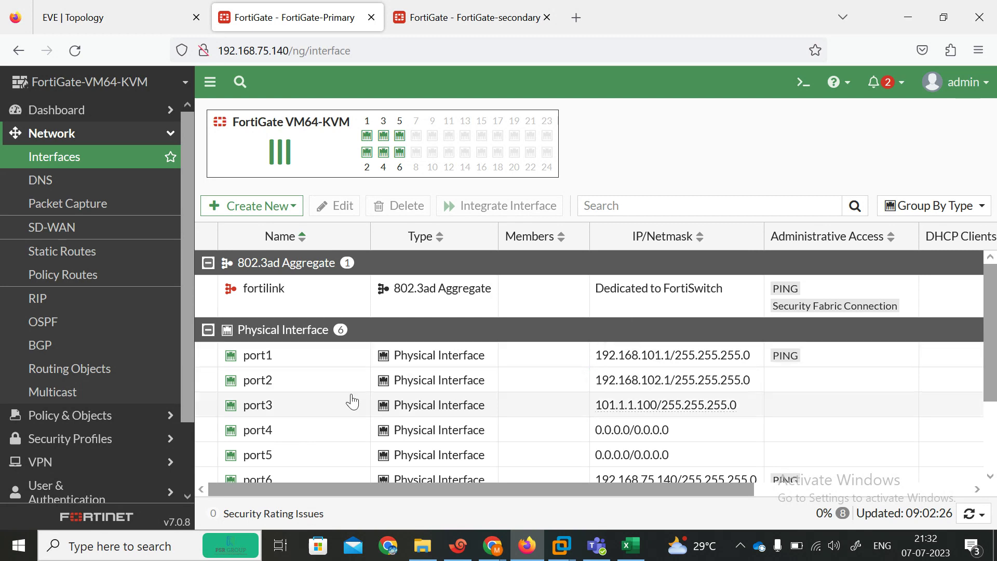
{"action": "mouse_move", "coordinate": [718, 386]}
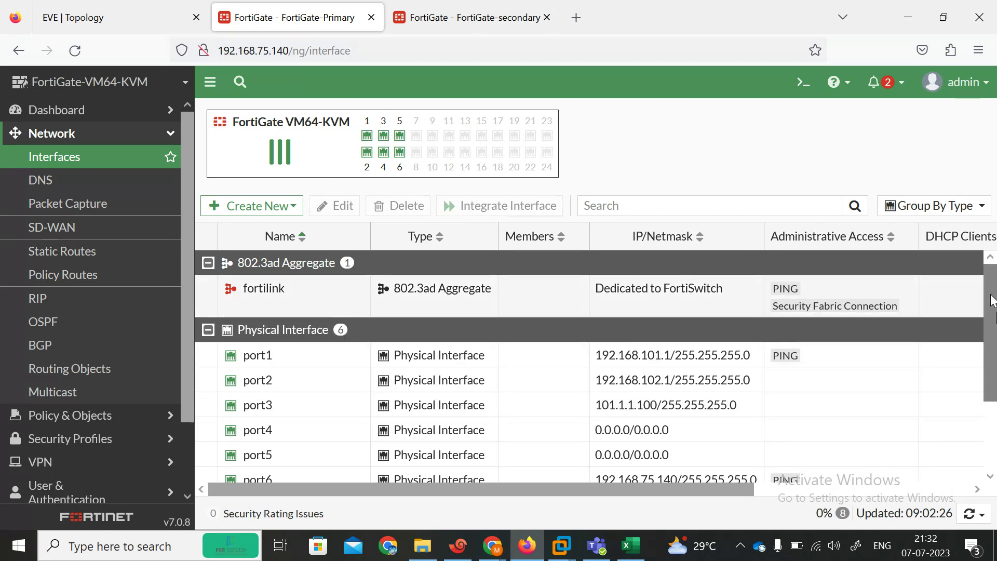
{"action": "scroll", "coordinate": [285, 372], "scroll_direction": "down", "scroll_amount": 3}
{"action": "double_click", "coordinate": [574, 404]}
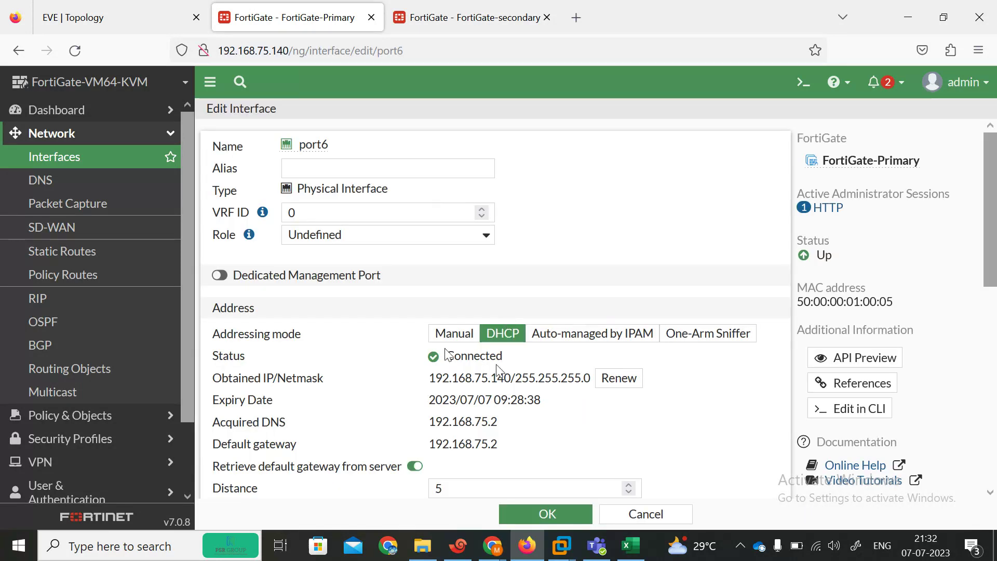
{"action": "left_click", "coordinate": [445, 334]}
{"action": "left_click", "coordinate": [545, 513]}
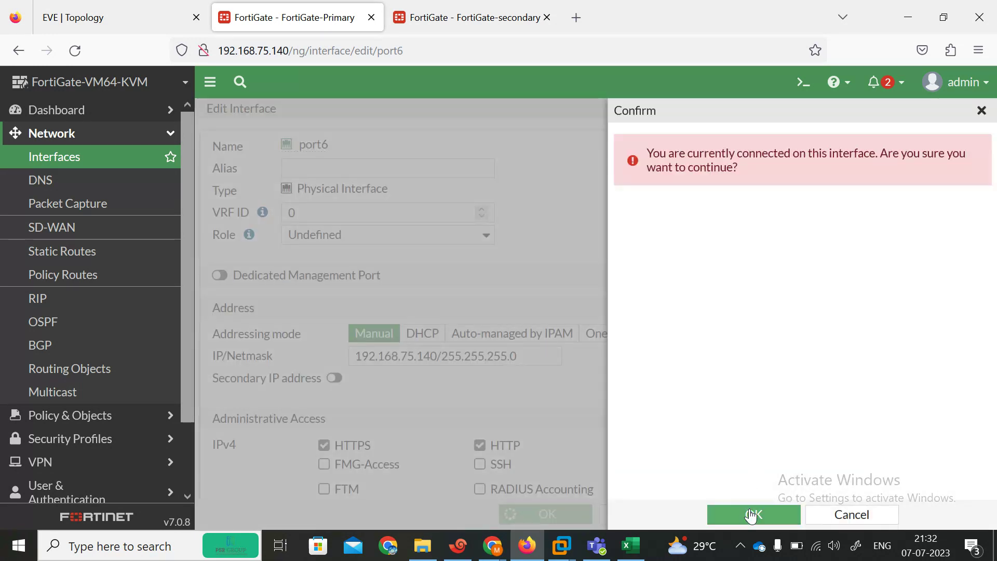
{"action": "left_click", "coordinate": [751, 512]}
Step: Set the secondary unit's port6 to manual addressing at 192.168.75.141/255.255.255.0 and confirm
{"action": "left_click", "coordinate": [421, 15]}
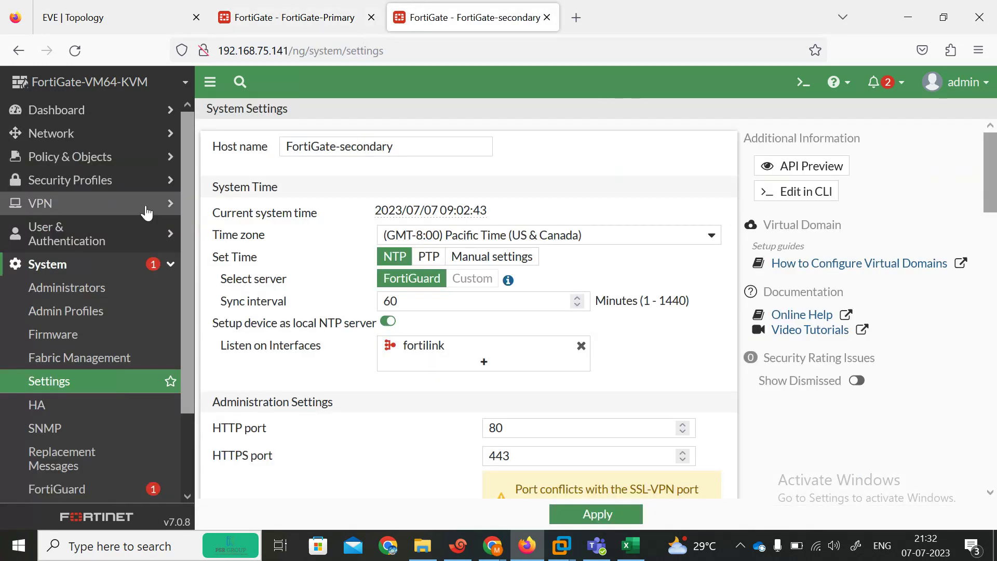
{"action": "left_click", "coordinate": [89, 140]}
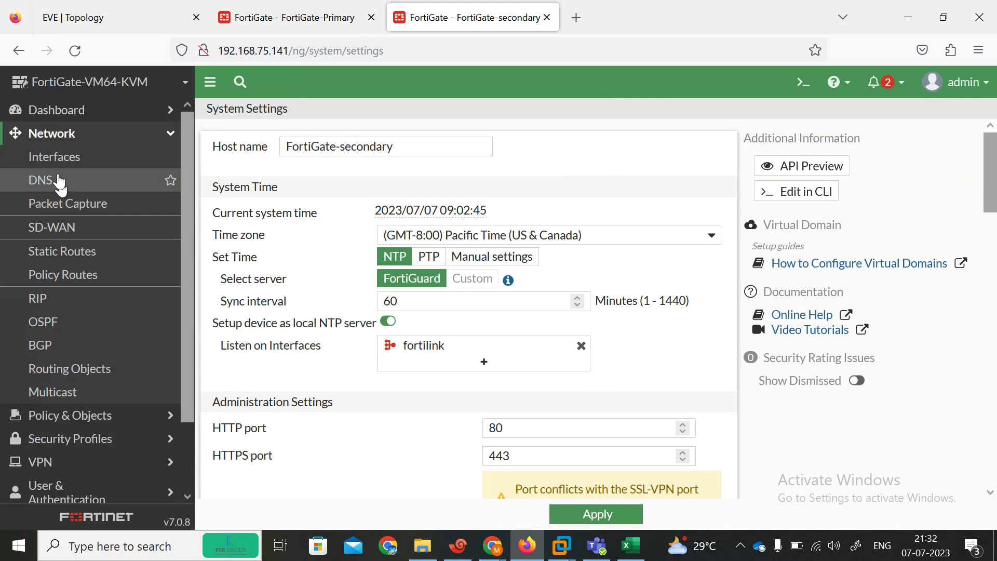
{"action": "left_click", "coordinate": [72, 159]}
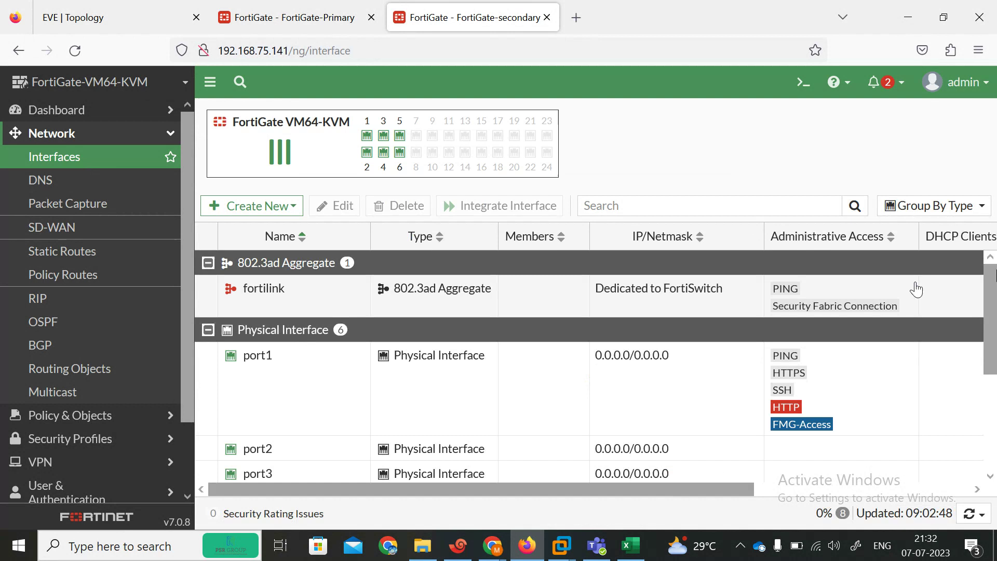
{"action": "scroll", "coordinate": [989, 332], "scroll_direction": "down", "scroll_amount": 2}
{"action": "scroll", "coordinate": [989, 371], "scroll_direction": "down", "scroll_amount": 1}
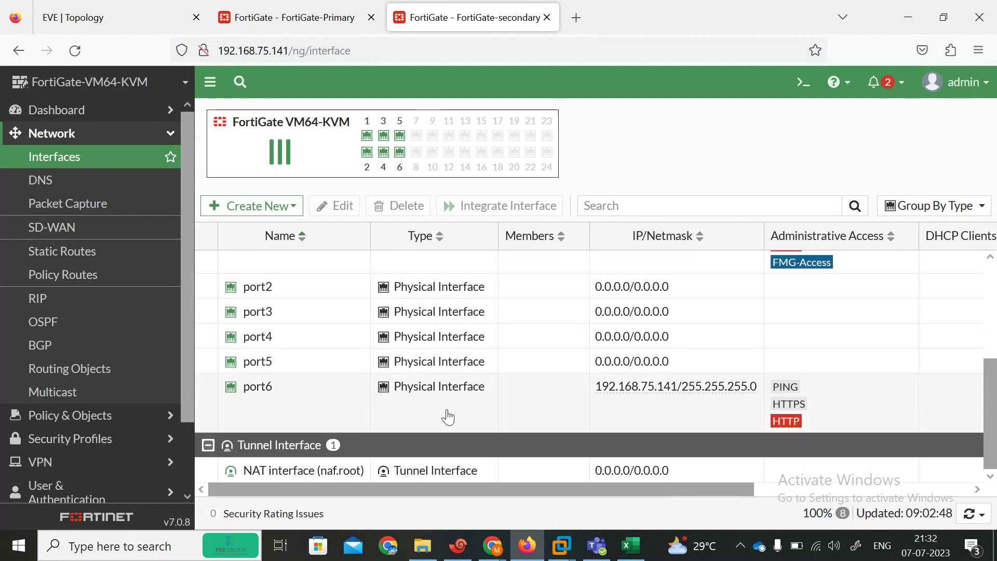
{"action": "double_click", "coordinate": [427, 411]}
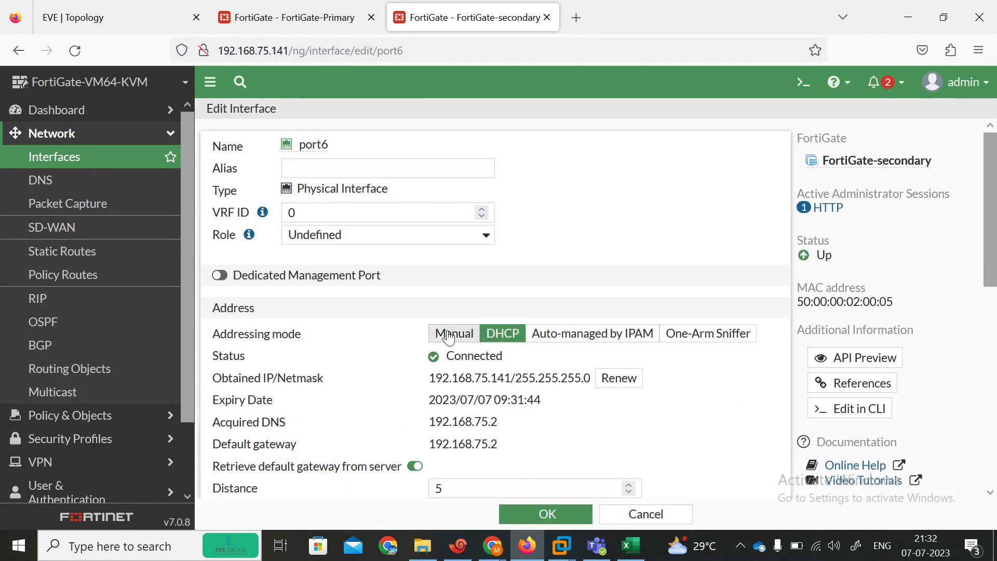
{"action": "left_click", "coordinate": [454, 334]}
{"action": "left_click", "coordinate": [548, 512]}
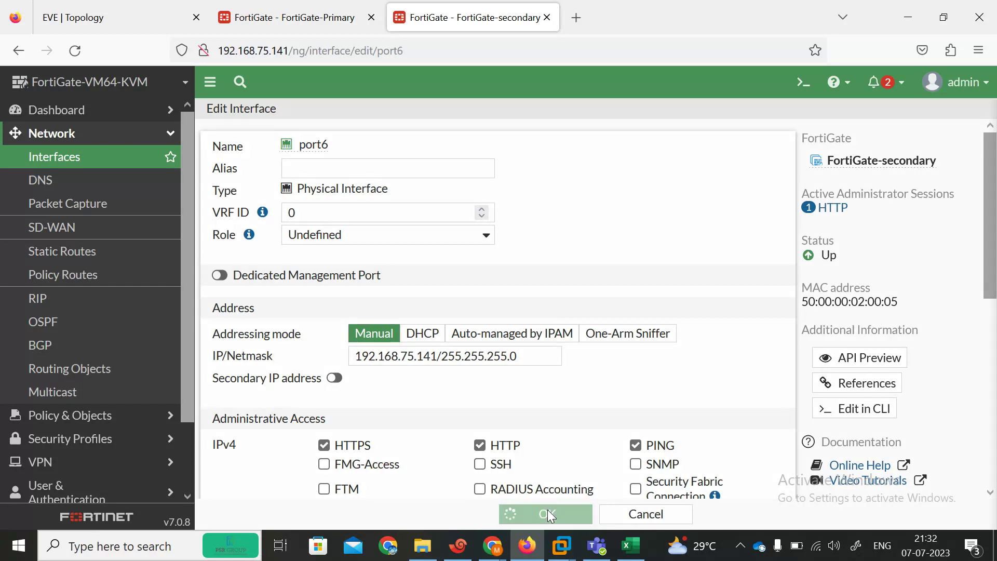
{"action": "left_click", "coordinate": [732, 517]}
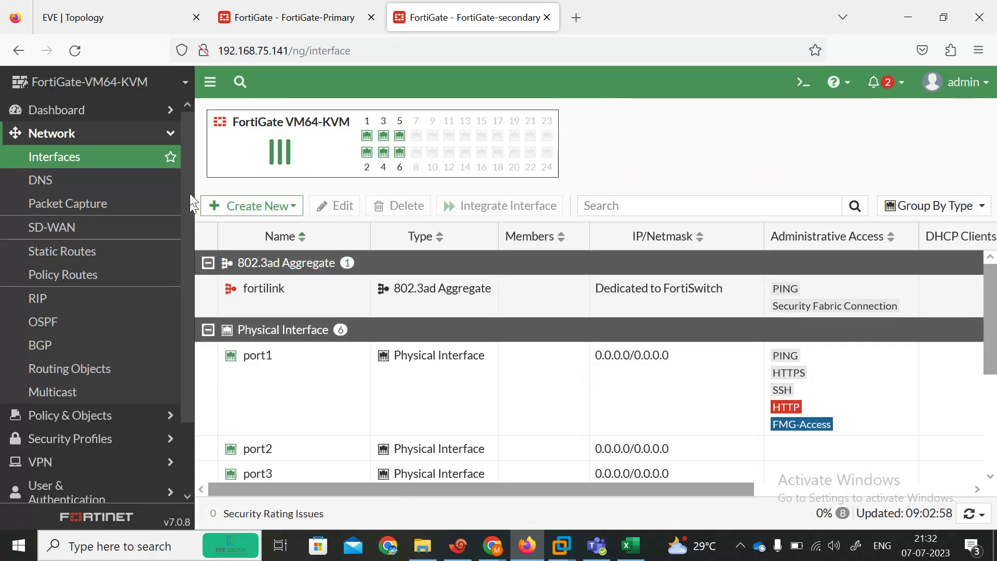
{"action": "left_click", "coordinate": [99, 172]}
Step: Open the primary's Static Routes list, checking the lab topology diagram for the gateway
{"action": "key", "text": "ctrl+shift+Tab"}
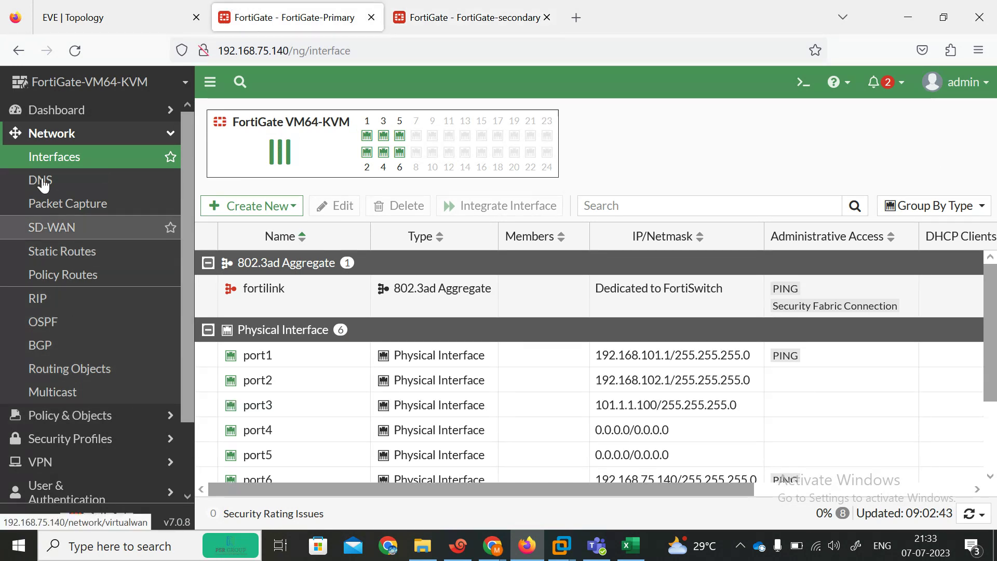
{"action": "left_click", "coordinate": [62, 252]}
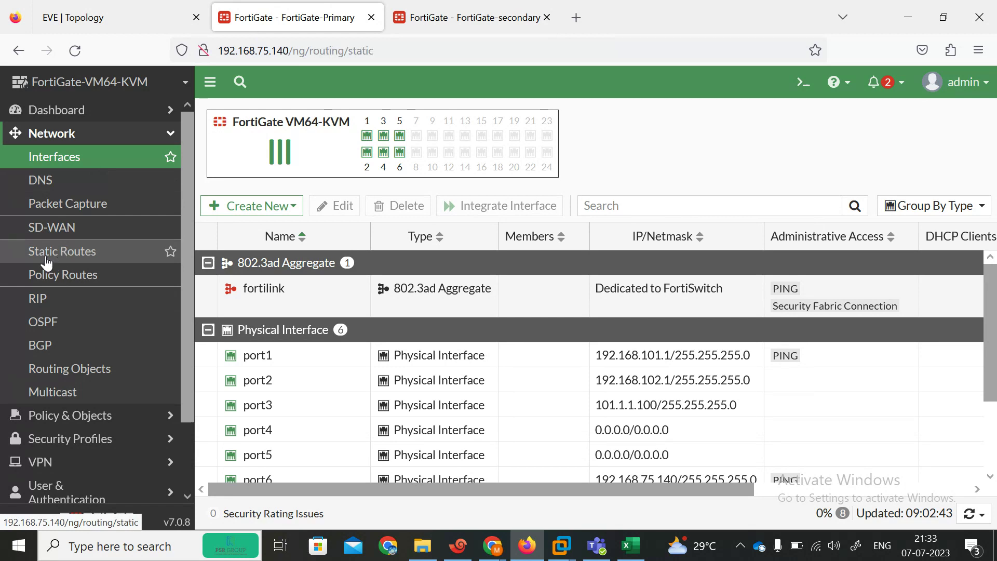
{"action": "left_click", "coordinate": [95, 12]}
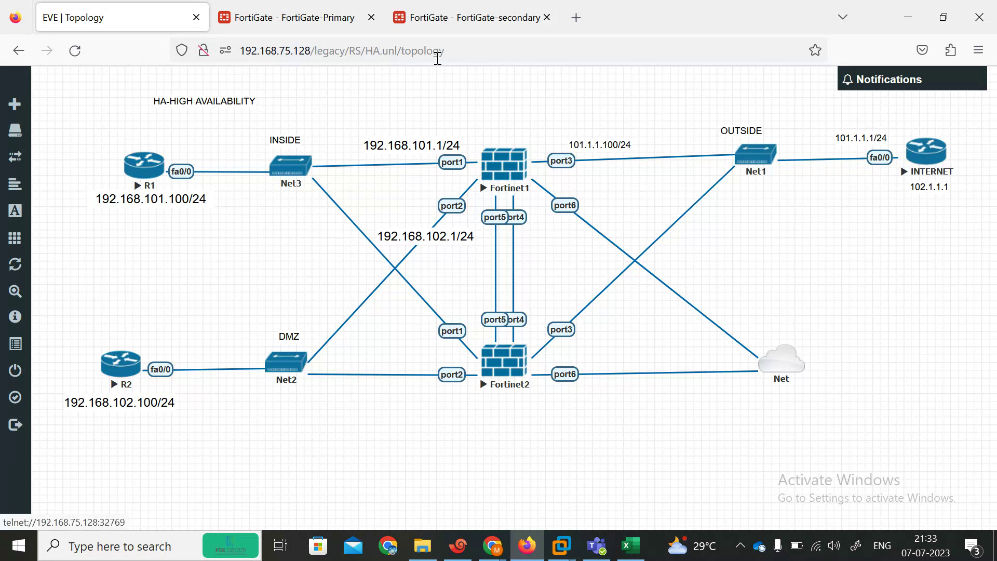
{"action": "left_click", "coordinate": [286, 17]}
{"action": "left_click", "coordinate": [143, 8]}
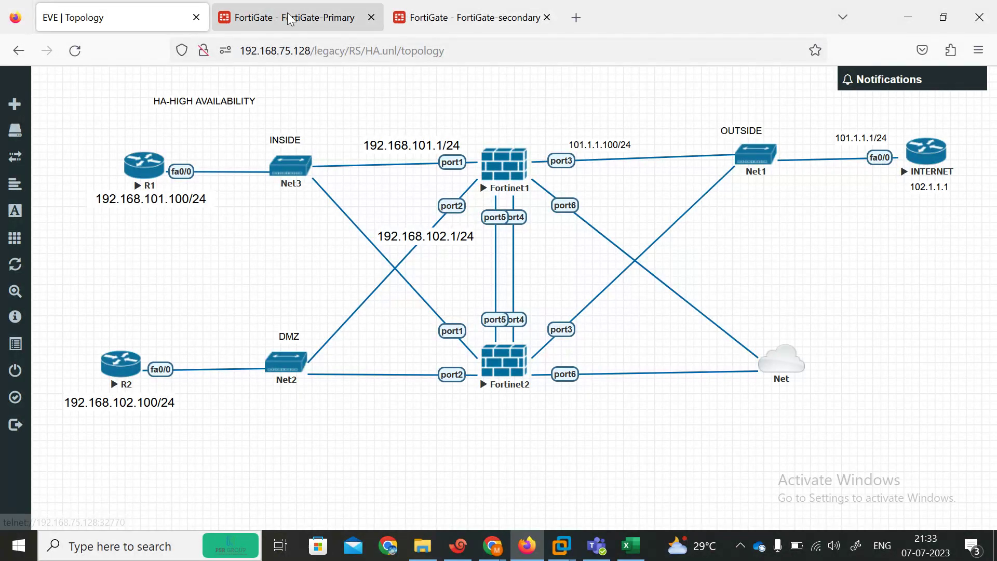
{"action": "left_click", "coordinate": [303, 6]}
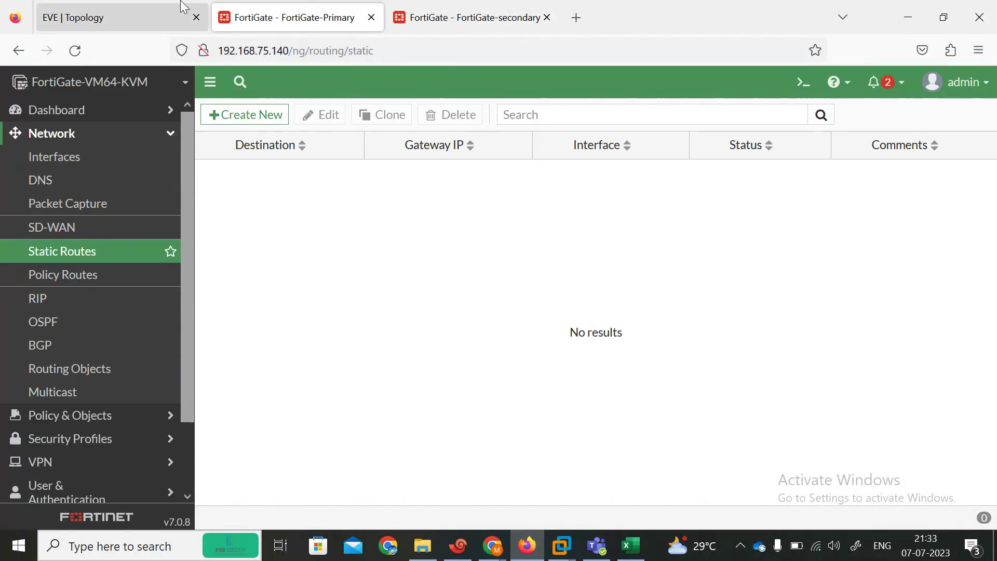
{"action": "left_click", "coordinate": [183, 7]}
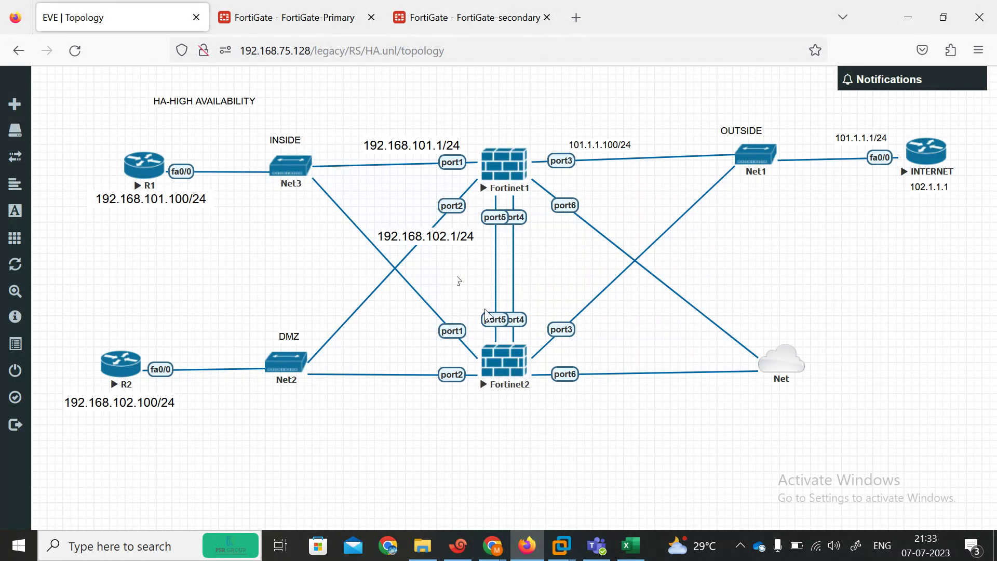
{"action": "left_click", "coordinate": [323, 8]}
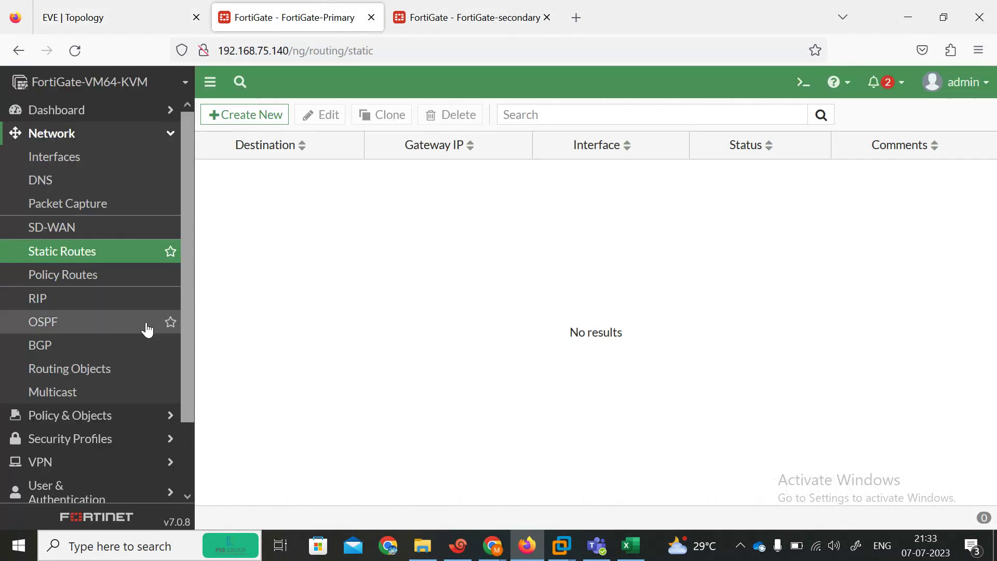
Step: Create a default route 0.0.0.0/0 via gateway 101.1.1.1 on port3
{"action": "left_click", "coordinate": [228, 113]}
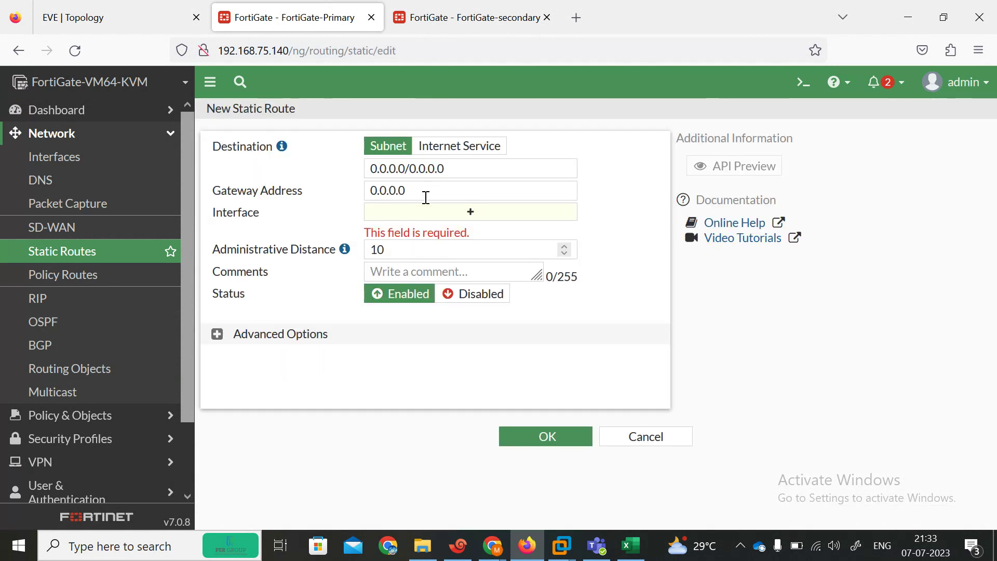
{"action": "left_click", "coordinate": [110, 5]}
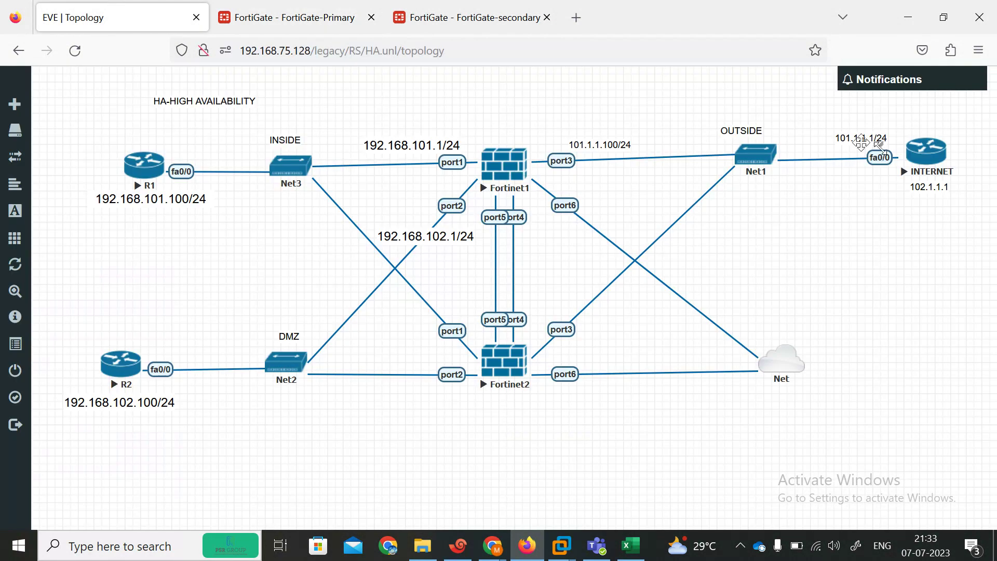
{"action": "left_click", "coordinate": [307, 19]}
{"action": "left_click", "coordinate": [444, 188]}
{"action": "type", "text": "101.1.1.1"}
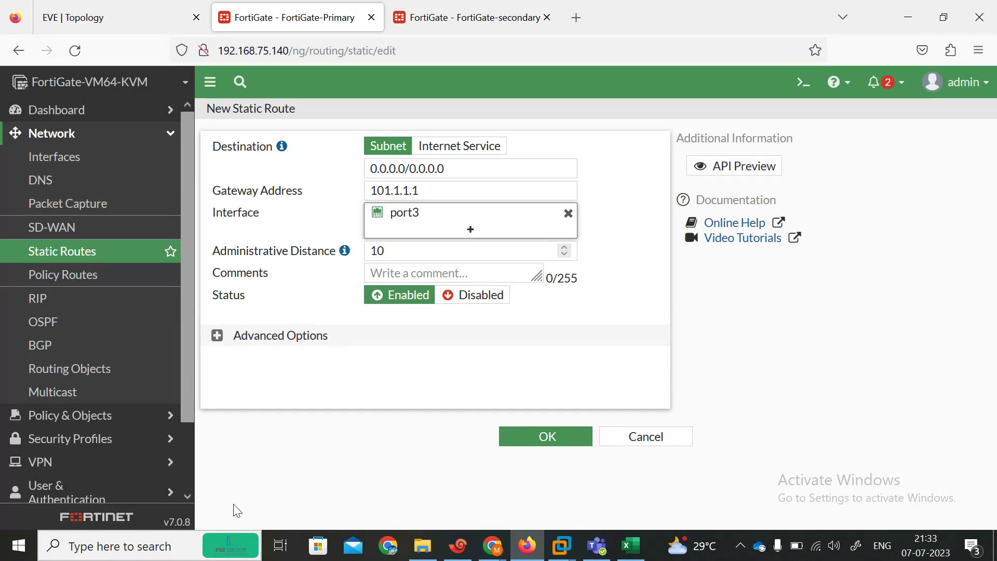
{"action": "left_click", "coordinate": [521, 426]}
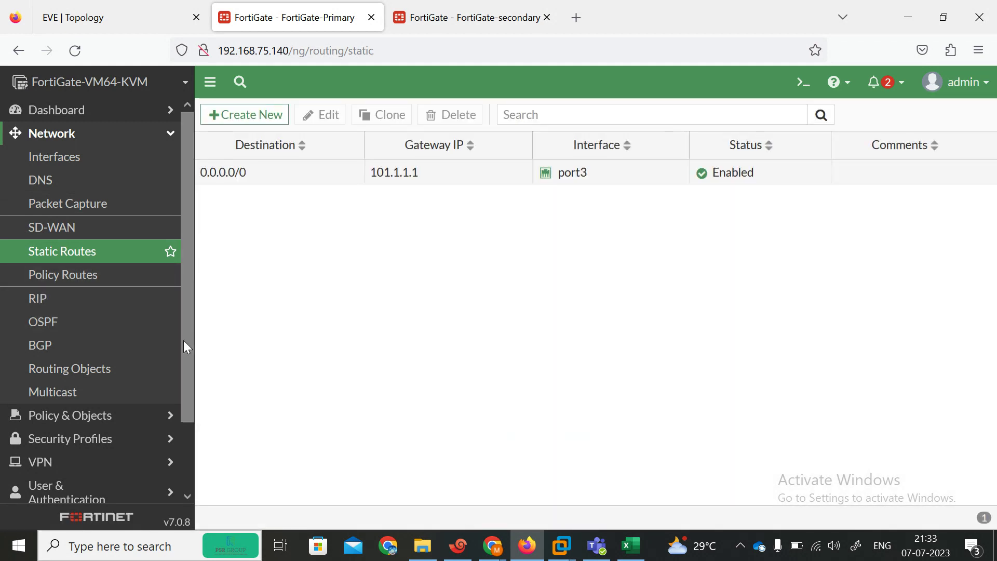
{"action": "scroll", "coordinate": [188, 419], "scroll_direction": "down", "scroll_amount": 3}
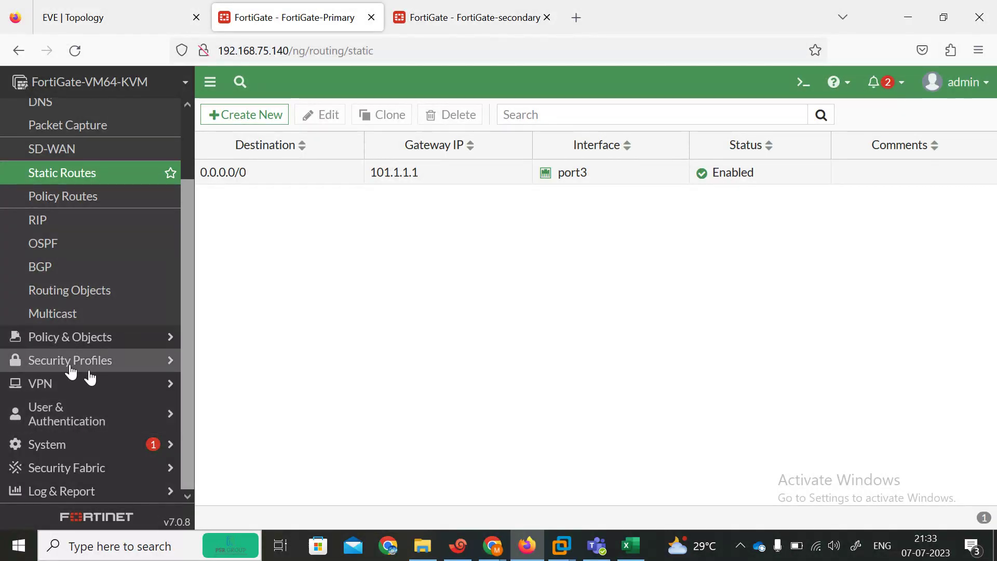
Step: In System > HA, choose Active-Passive mode with device priority 130 and group name fortinet
{"action": "left_click", "coordinate": [75, 450]}
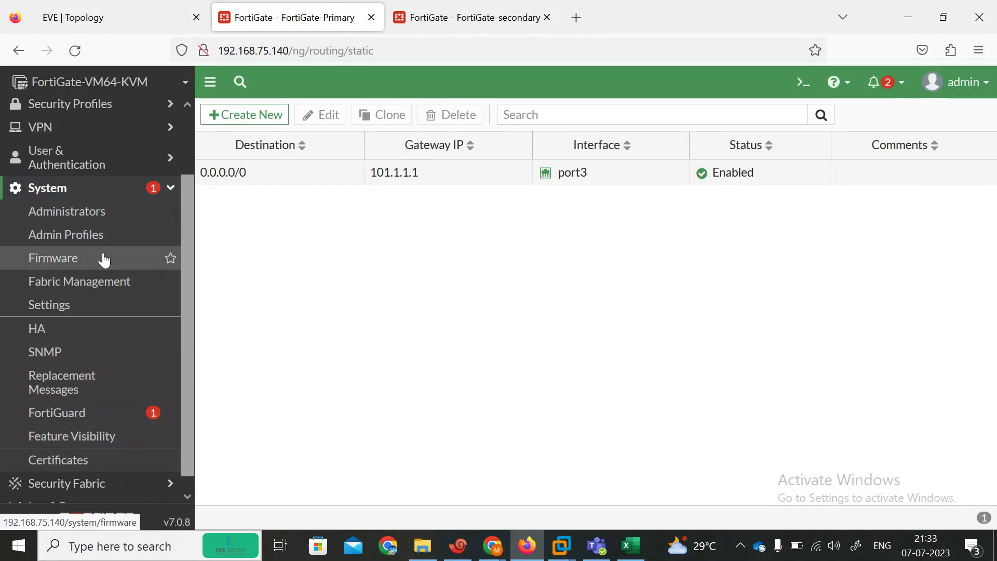
{"action": "left_click", "coordinate": [30, 335]}
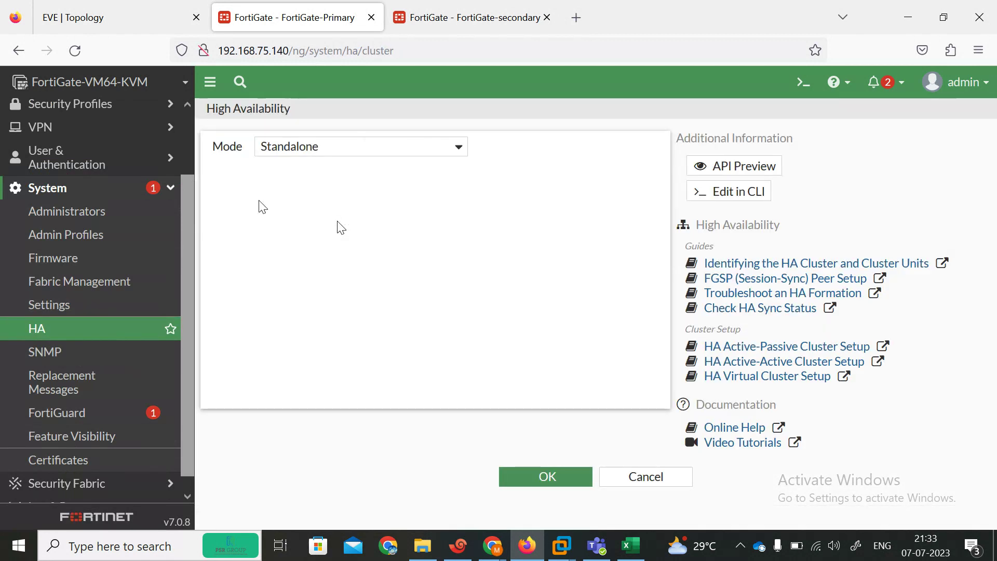
{"action": "left_click", "coordinate": [385, 154]}
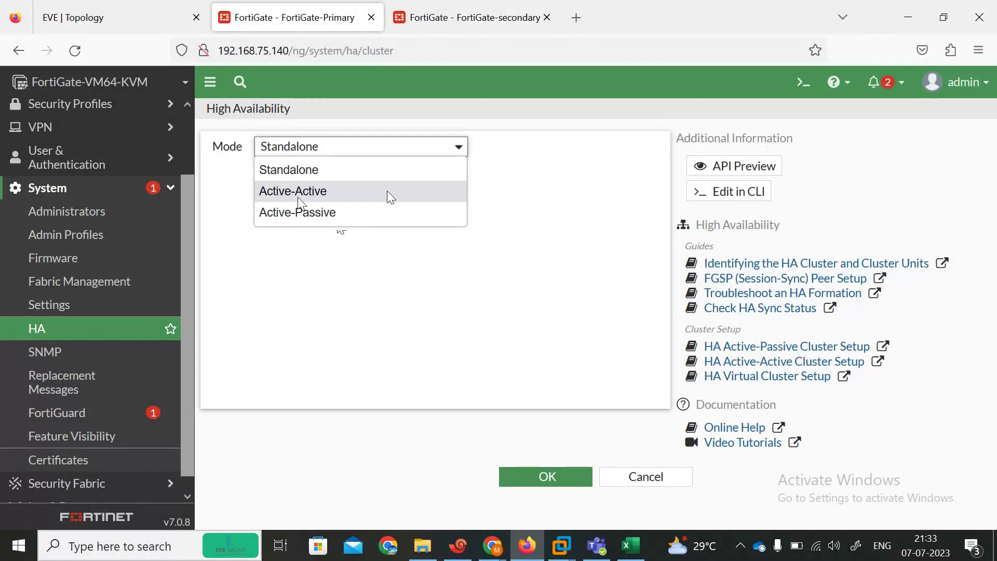
{"action": "left_click", "coordinate": [337, 217]}
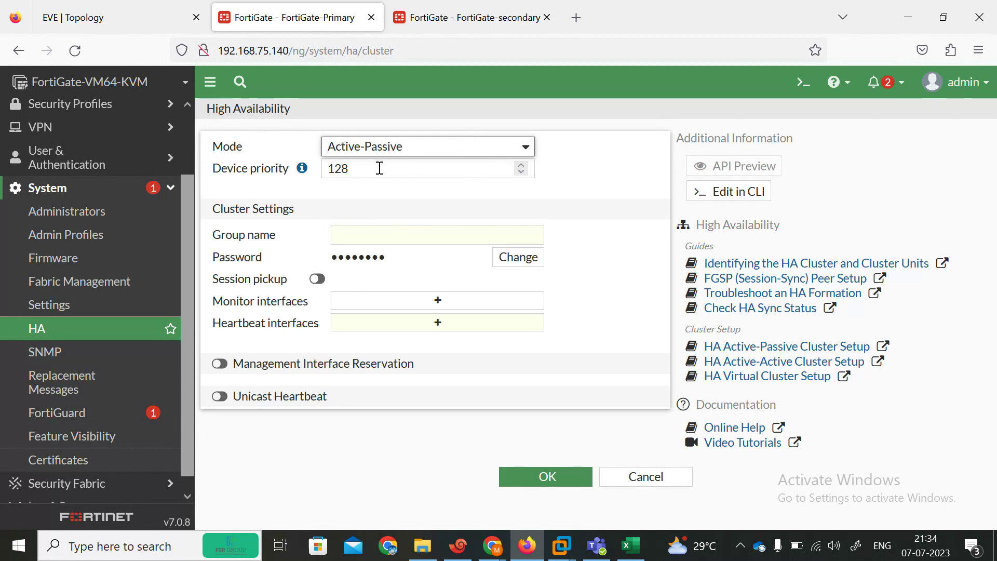
{"action": "left_click_drag", "start_coordinate": [369, 168], "coordinate": [306, 171]}
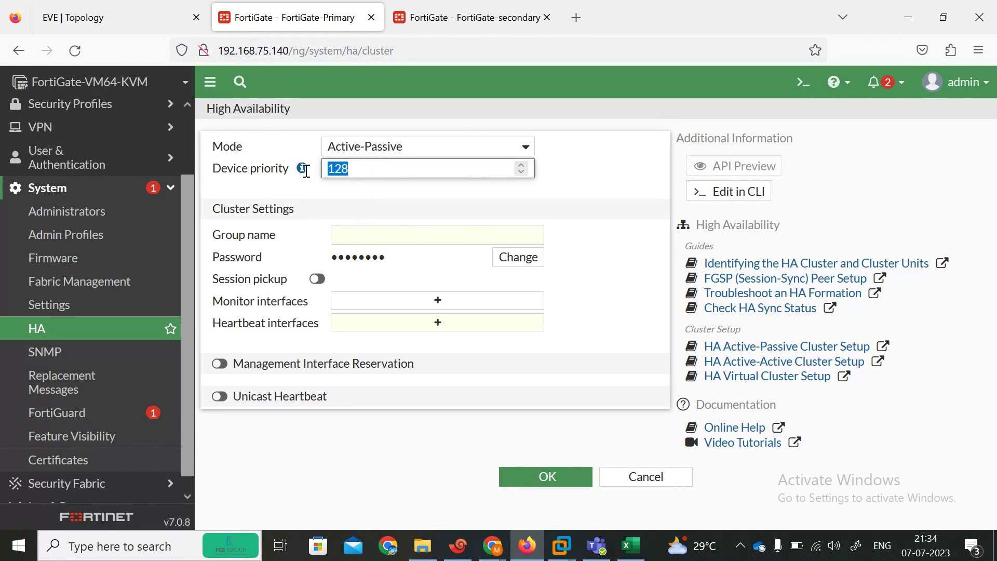
{"action": "type", "text": "130"}
{"action": "left_click", "coordinate": [379, 235]}
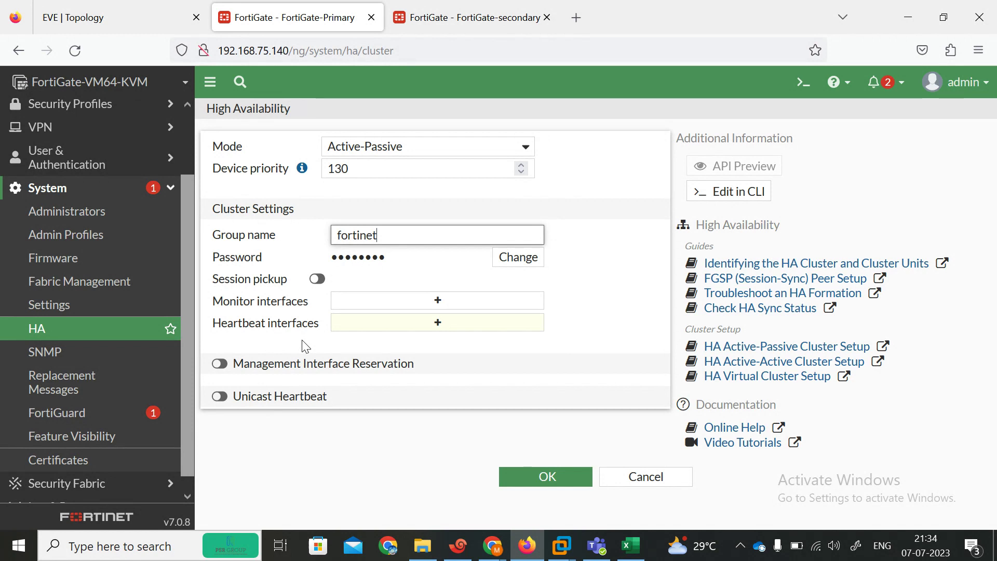
Step: Monitor port1, port2 and port3, and add port4 and port5 as heartbeat interfaces
{"action": "left_click", "coordinate": [408, 305]}
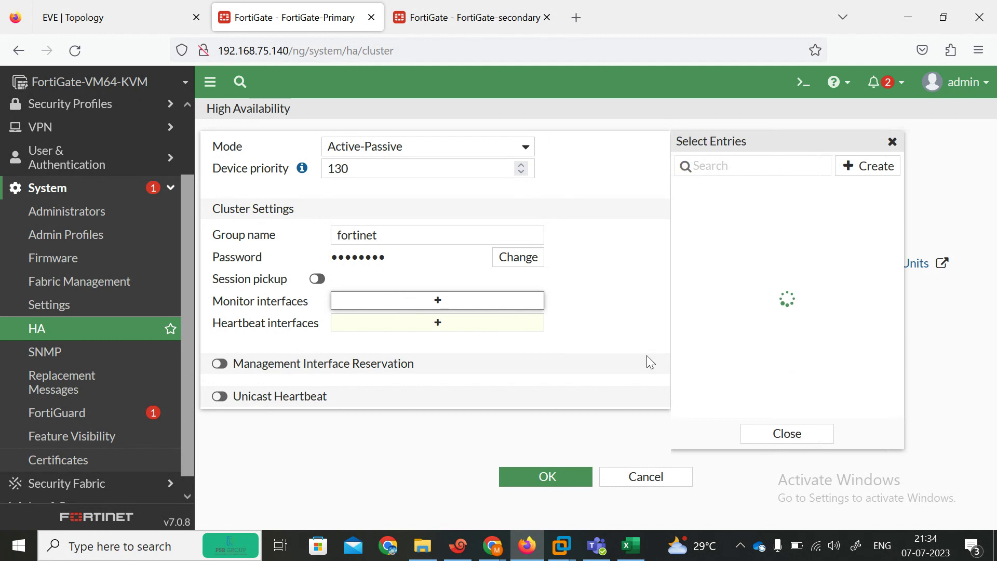
{"action": "left_click", "coordinate": [709, 195]}
{"action": "left_click", "coordinate": [710, 210]}
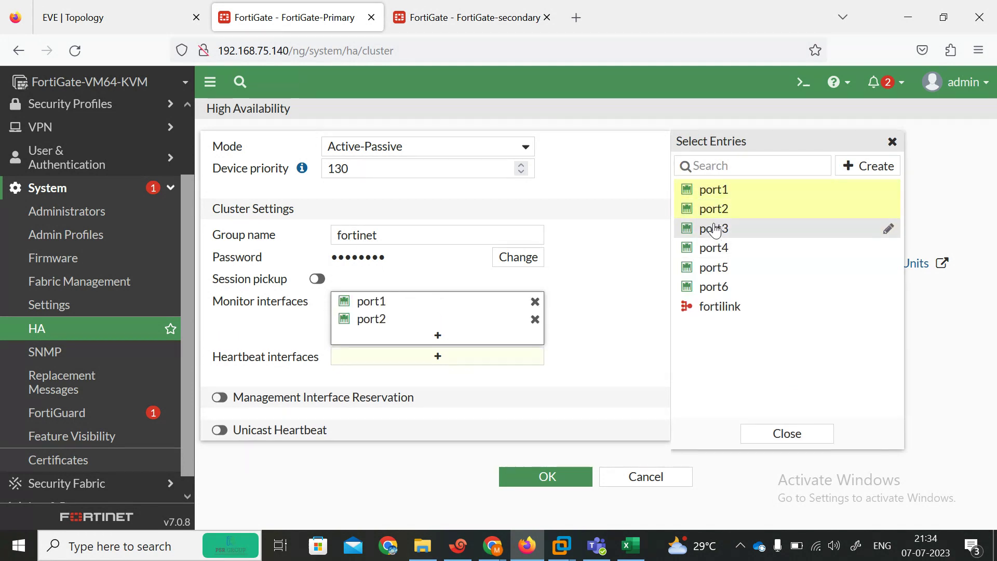
{"action": "left_click", "coordinate": [709, 228]}
{"action": "left_click", "coordinate": [424, 381]}
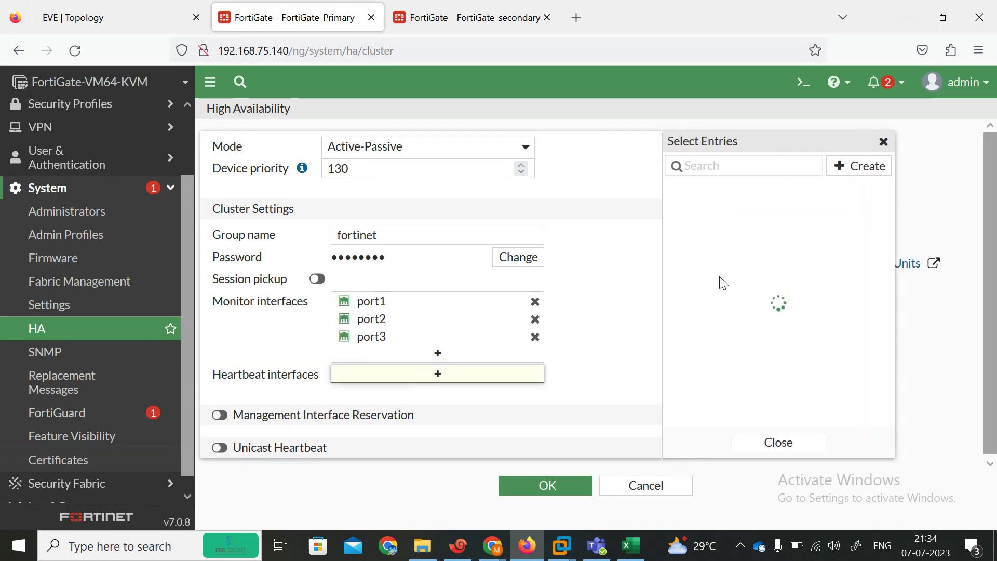
{"action": "left_click", "coordinate": [700, 249]}
{"action": "left_click", "coordinate": [704, 268]}
Step: Give heartbeat port4 priority 200 and port5 priority 256, then save the HA settings
{"action": "left_click_drag", "start_coordinate": [995, 221], "coordinate": [995, 298]}
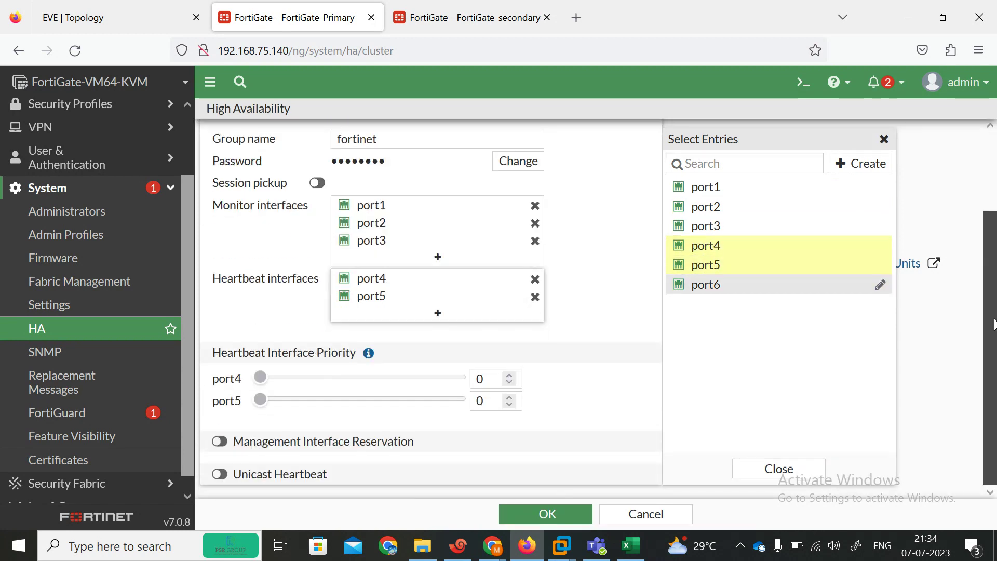
{"action": "double_click", "coordinate": [483, 379]}
{"action": "type", "text": "256"}
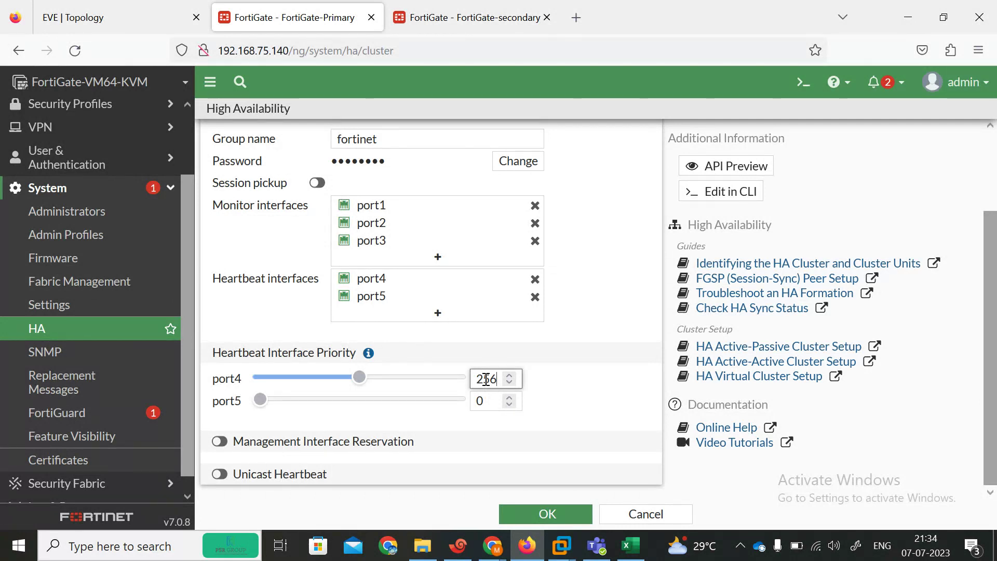
{"action": "key", "text": "BackSpace"}
{"action": "key", "text": "BackSpace"}
{"action": "type", "text": "00"}
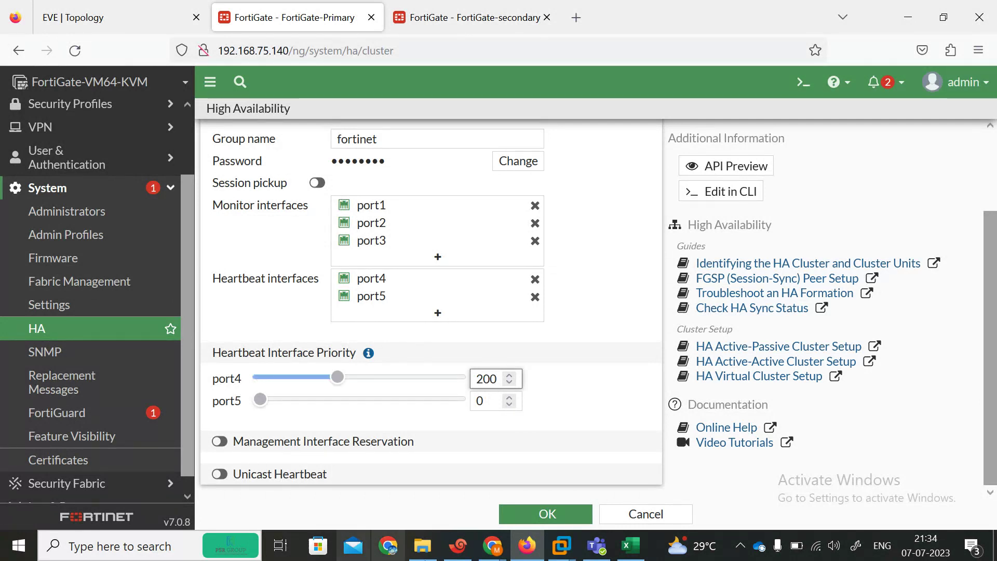
{"action": "double_click", "coordinate": [487, 400]}
{"action": "type", "text": "256"}
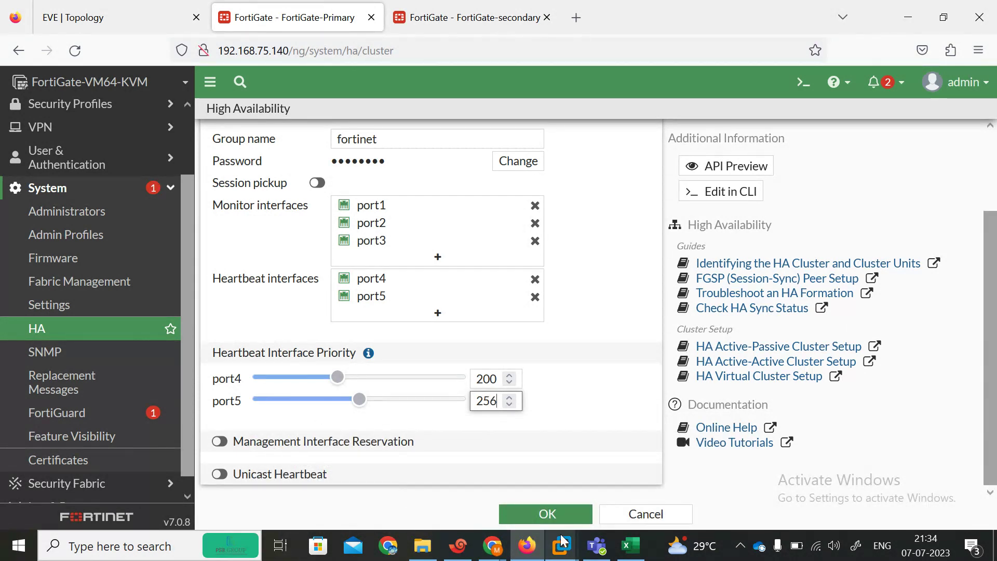
{"action": "left_click", "coordinate": [529, 514]}
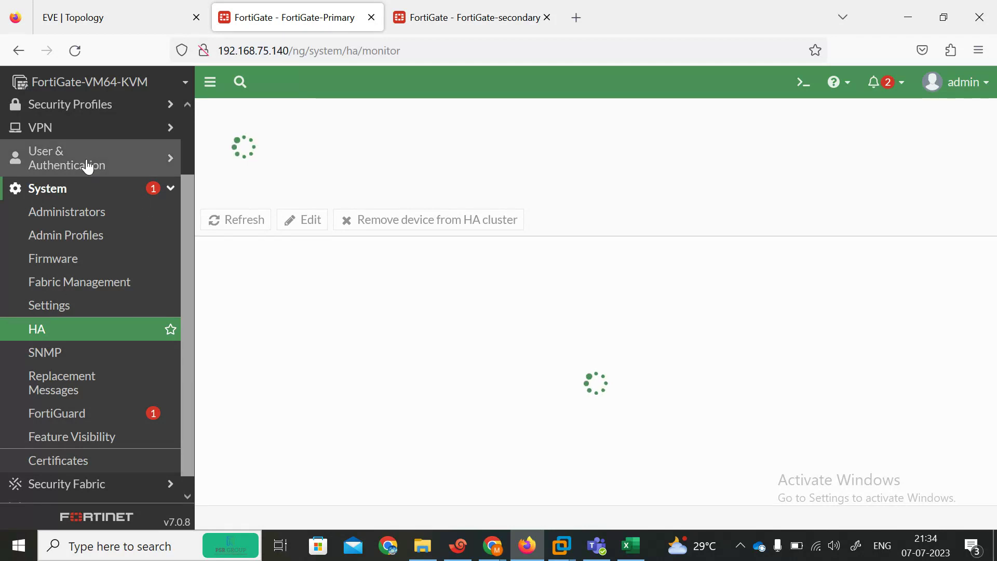
{"action": "left_click", "coordinate": [85, 14]}
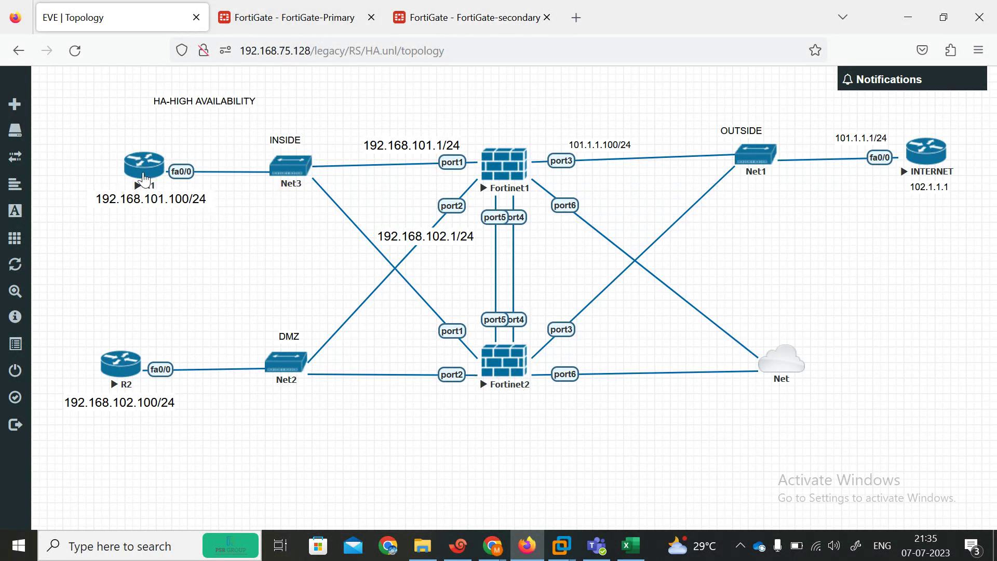
Step: Inspect FortiGate-Primary's HA monitor: Primary role, Synchronized, priority 130, port5 heartbeat and port3 monitored
{"action": "left_click_drag", "start_coordinate": [144, 179], "coordinate": [135, 180]}
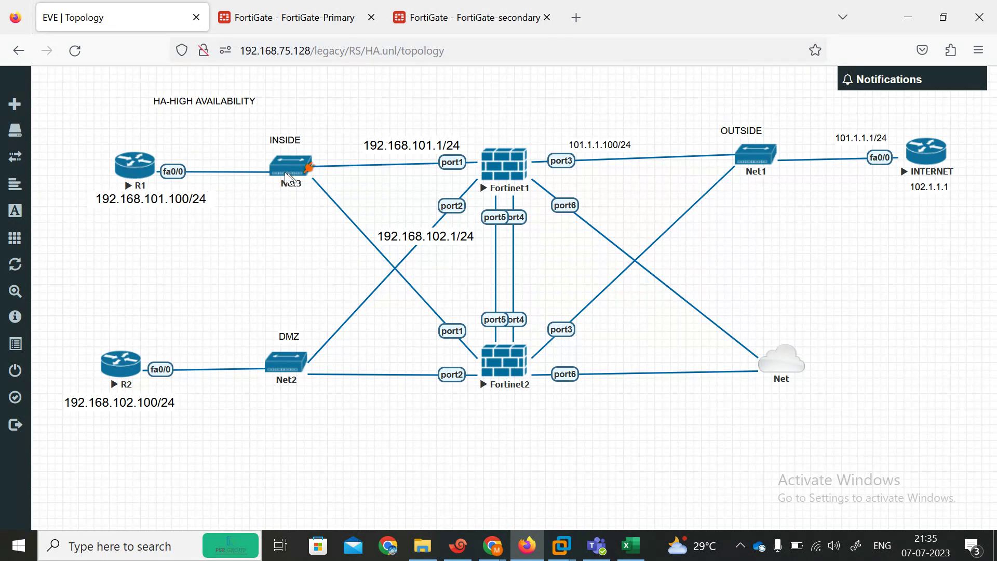
{"action": "left_click", "coordinate": [260, 7]}
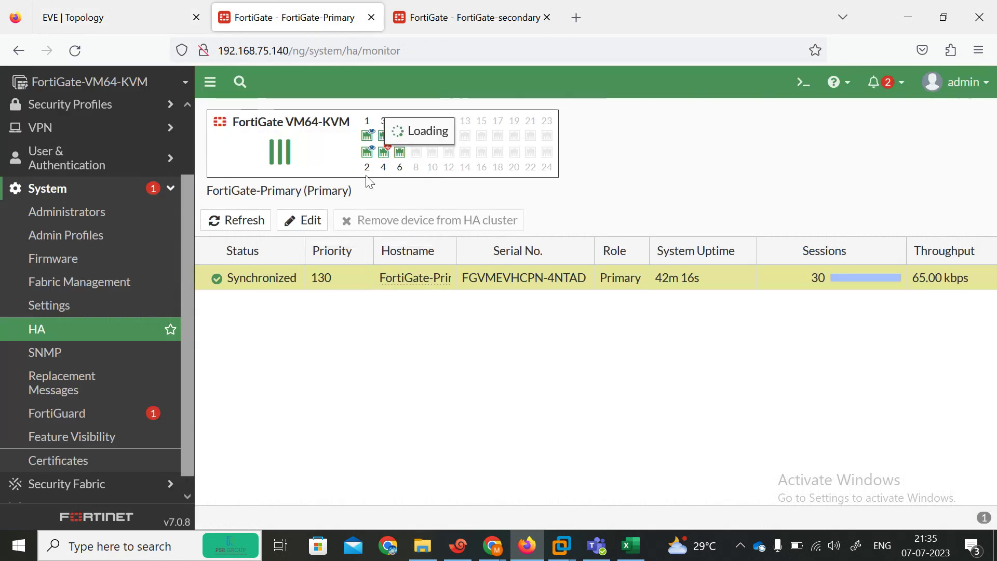
{"action": "mouse_move", "coordinate": [407, 126]}
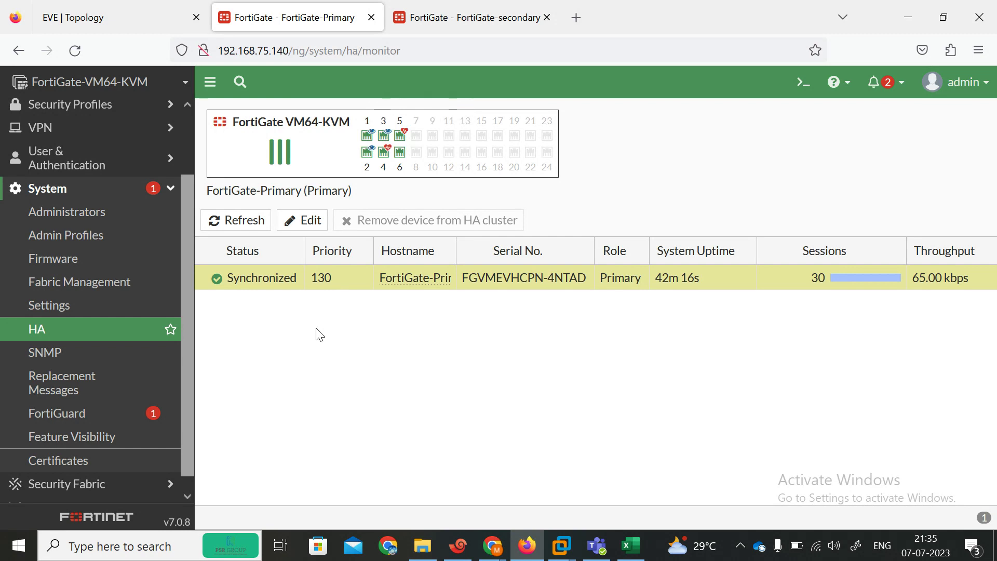
{"action": "scroll", "coordinate": [319, 334], "scroll_direction": "up", "scroll_amount": 4, "text": "ctrl"}
{"action": "left_click_drag", "start_coordinate": [685, 153], "coordinate": [691, 360]}
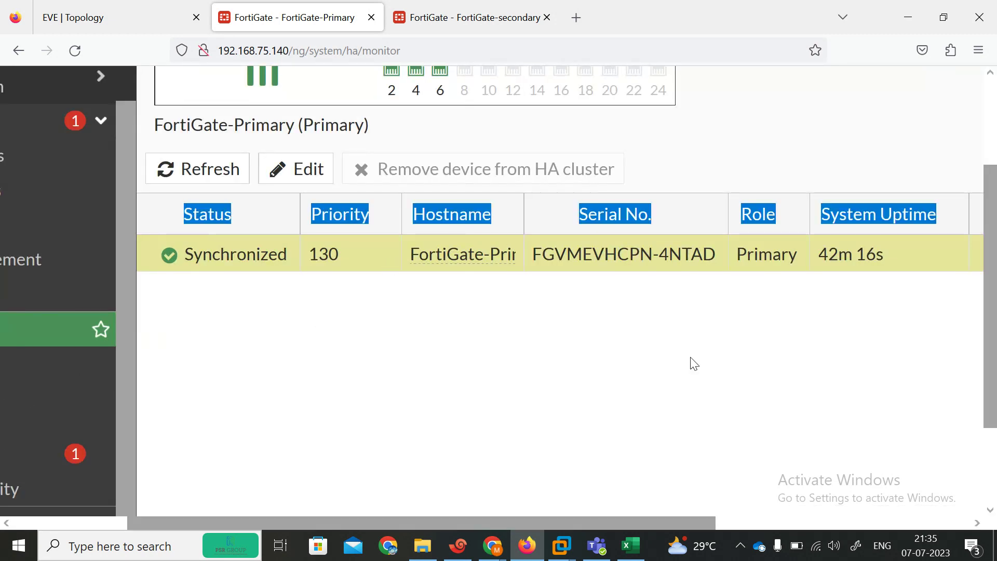
{"action": "scroll", "coordinate": [956, 175], "scroll_direction": "up", "scroll_amount": 3}
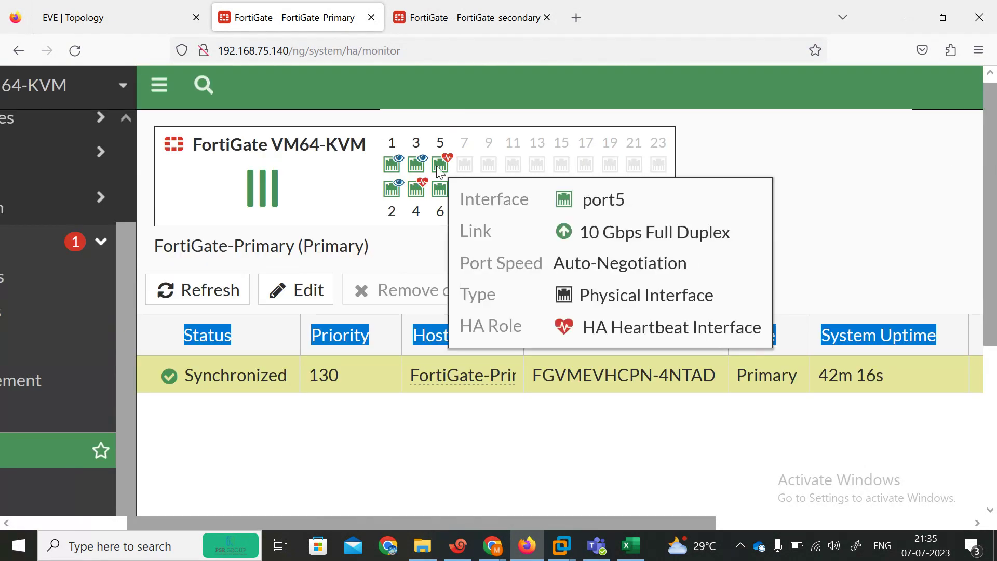
{"action": "mouse_move", "coordinate": [414, 188]}
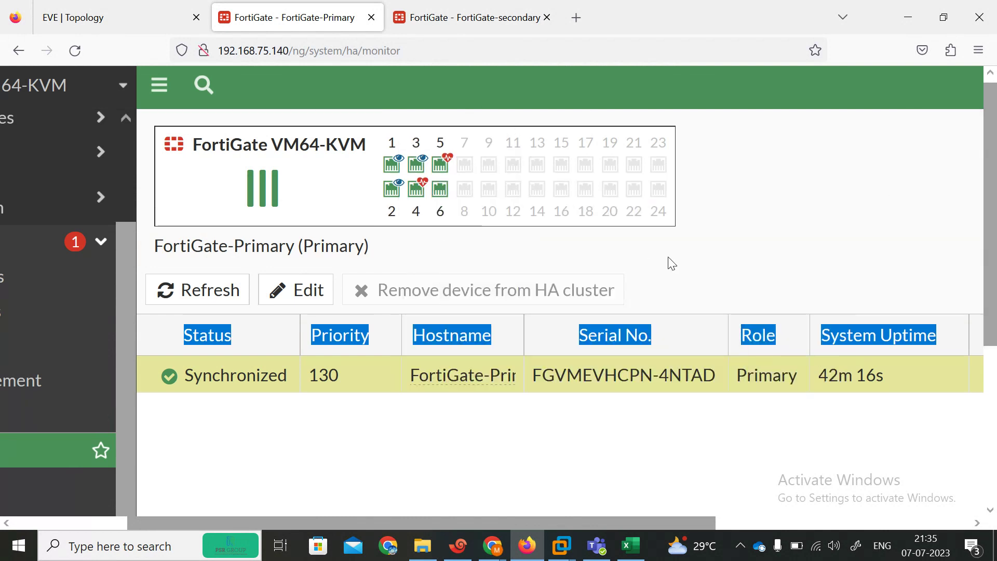
{"action": "key", "text": "ctrl+minus"}
{"action": "key", "text": "ctrl+minus"}
{"action": "left_click", "coordinate": [321, 376]}
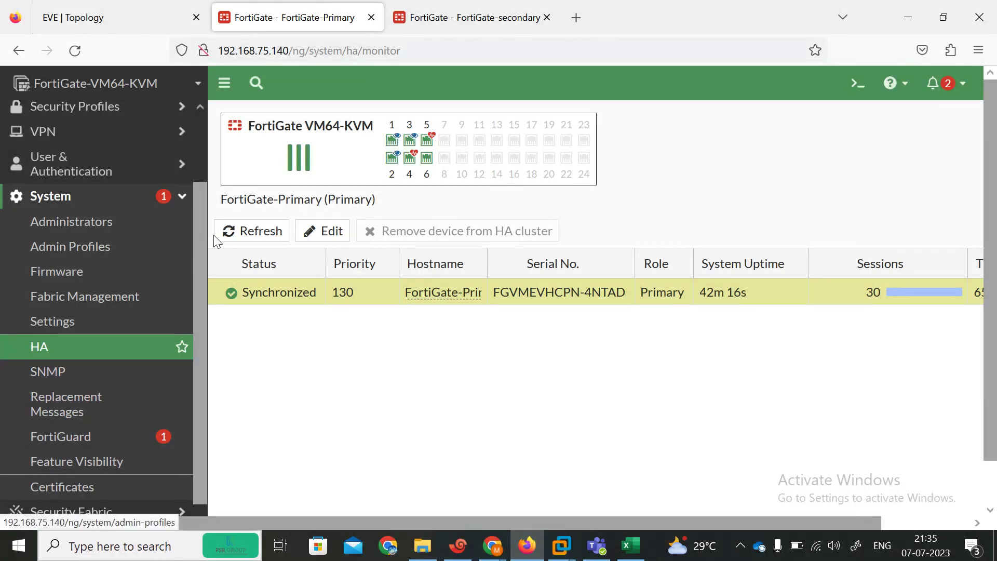
{"action": "scroll", "coordinate": [204, 262], "scroll_direction": "up", "scroll_amount": 3}
{"action": "left_click", "coordinate": [135, 10]}
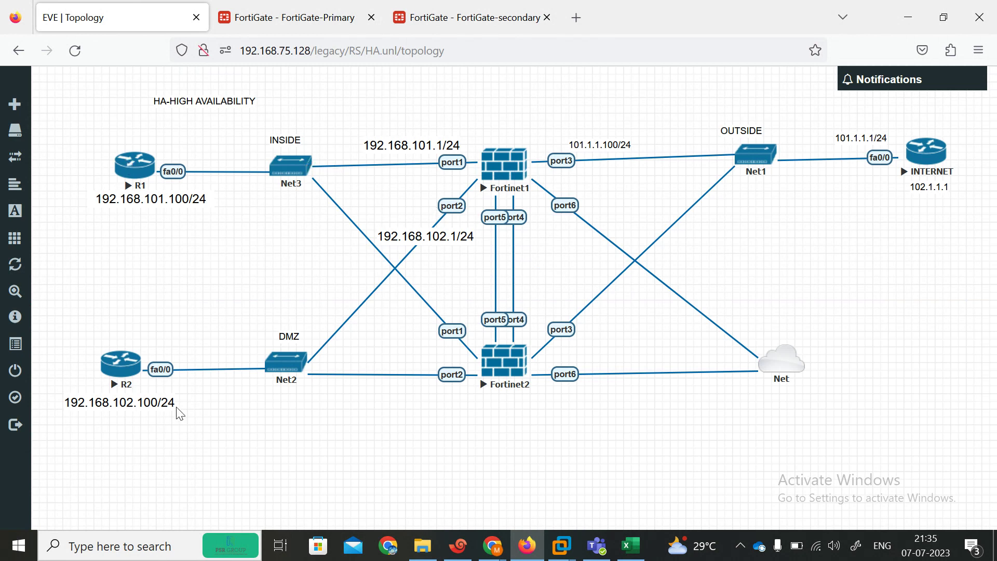
{"action": "left_click", "coordinate": [245, 27]}
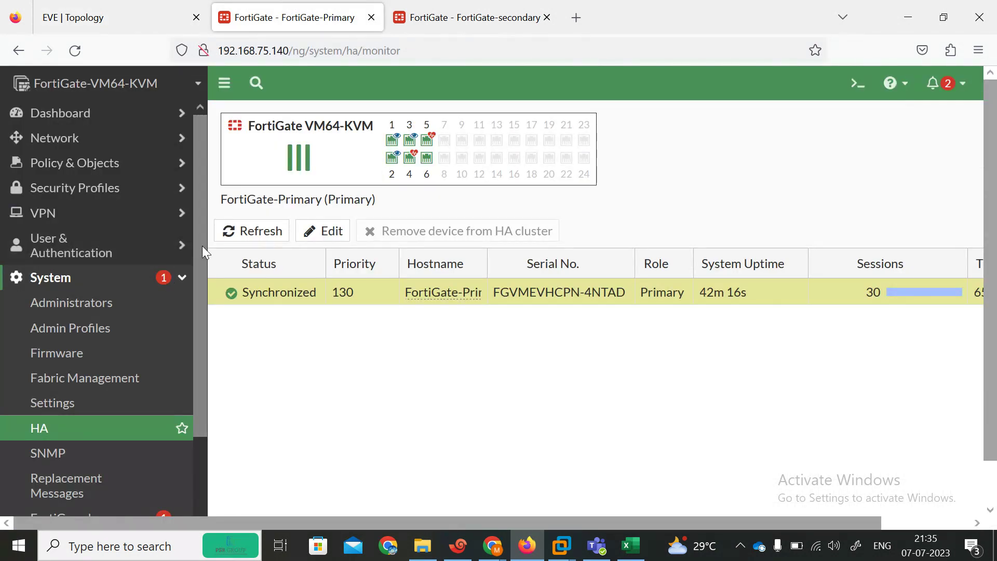
Step: Start a new firewall policy and begin typing its name, then erase it
{"action": "left_click", "coordinate": [103, 164]}
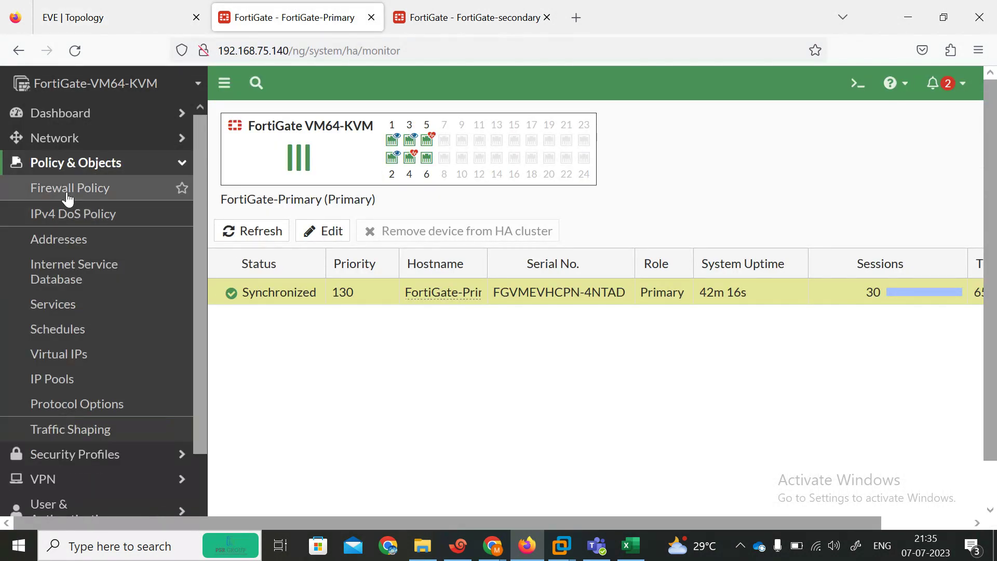
{"action": "left_click", "coordinate": [70, 190]}
{"action": "left_click", "coordinate": [254, 123]}
{"action": "left_click", "coordinate": [385, 169]}
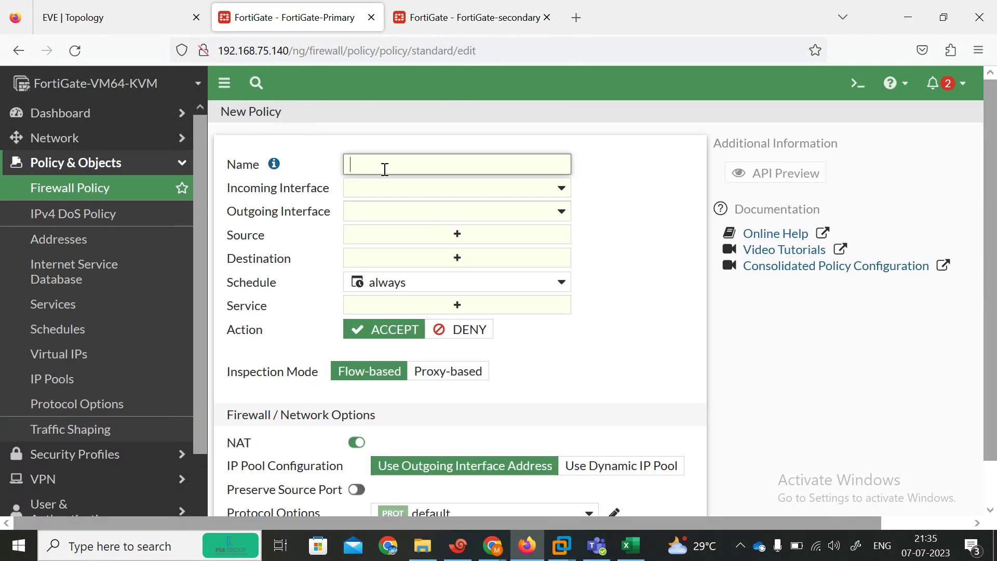
{"action": "type", "text": "AL"}
{"action": "key", "text": "BackSpace"}
{"action": "key", "text": "BackSpace"}
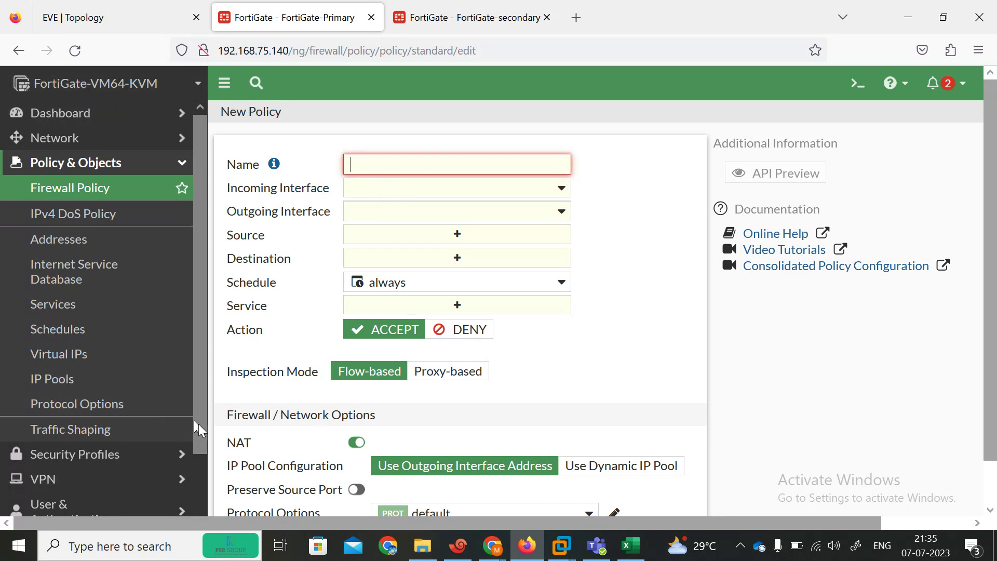
{"action": "left_click_drag", "start_coordinate": [194, 420], "coordinate": [201, 523]}
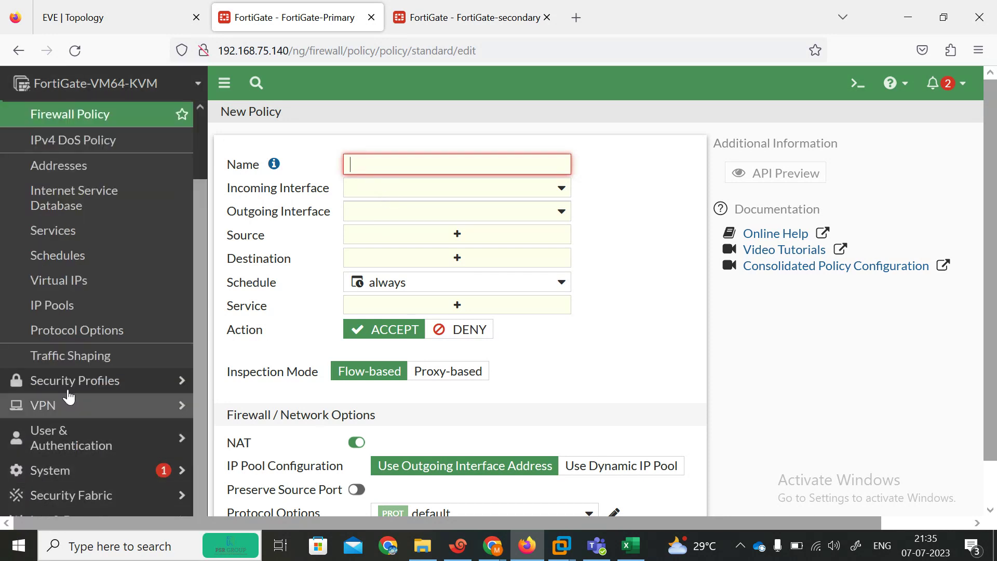
Step: Enable Multiple Interface Policies under System > Feature Visibility and apply the change
{"action": "left_click", "coordinate": [102, 472]}
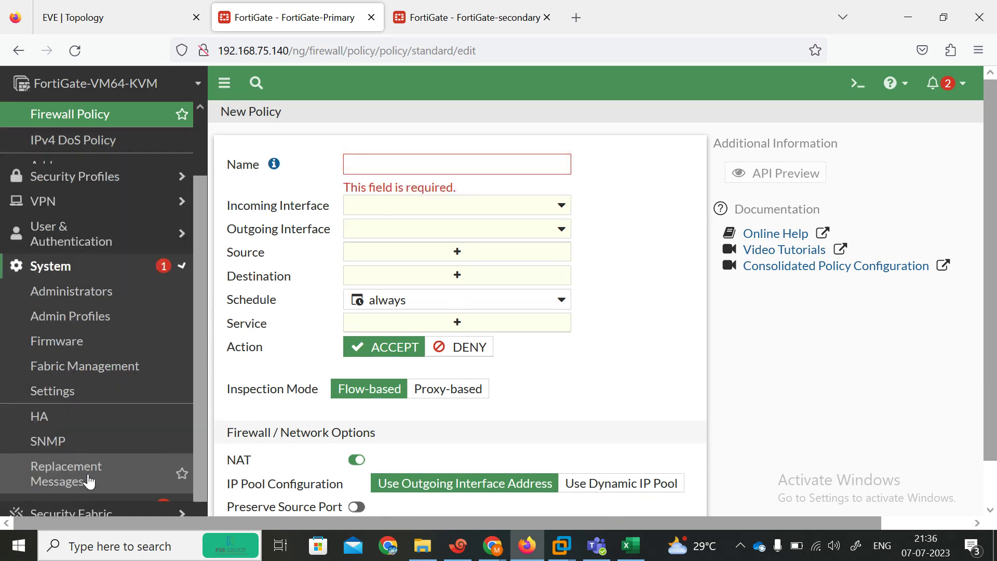
{"action": "left_click", "coordinate": [82, 468]}
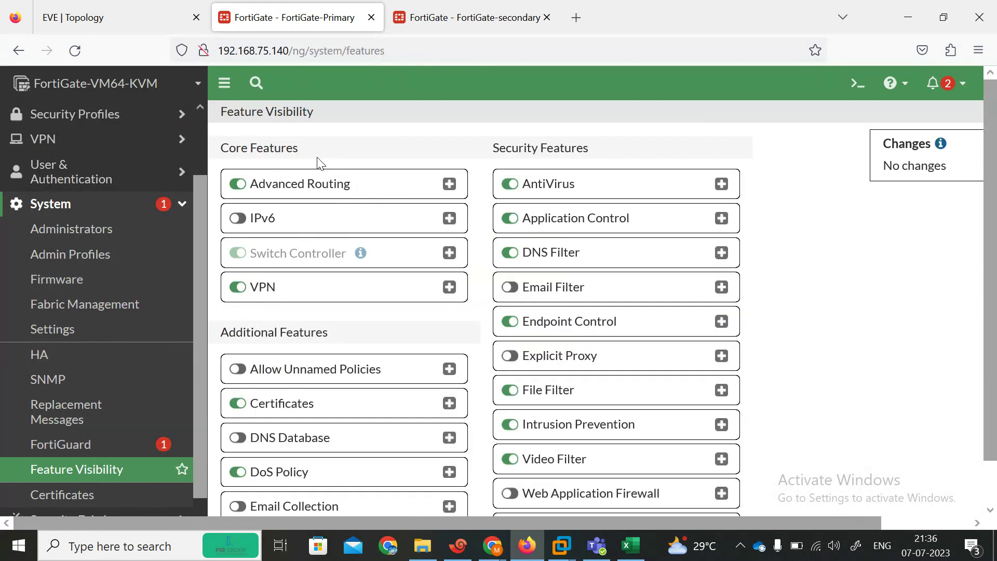
{"action": "scroll", "coordinate": [864, 154], "scroll_direction": "down", "scroll_amount": 1}
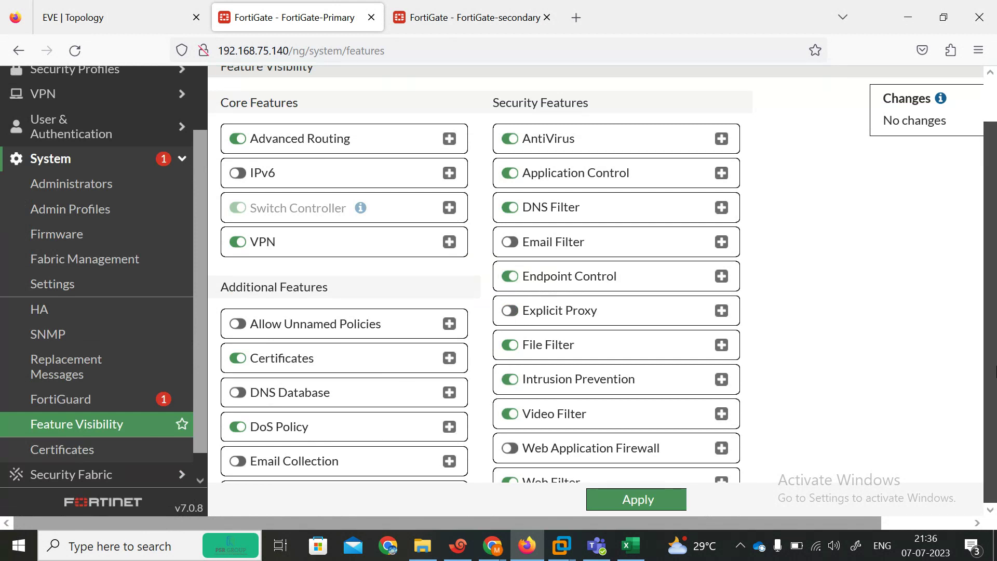
{"action": "scroll", "coordinate": [993, 270], "scroll_direction": "up", "scroll_amount": 1}
{"action": "scroll", "coordinate": [994, 314], "scroll_direction": "down", "scroll_amount": 1}
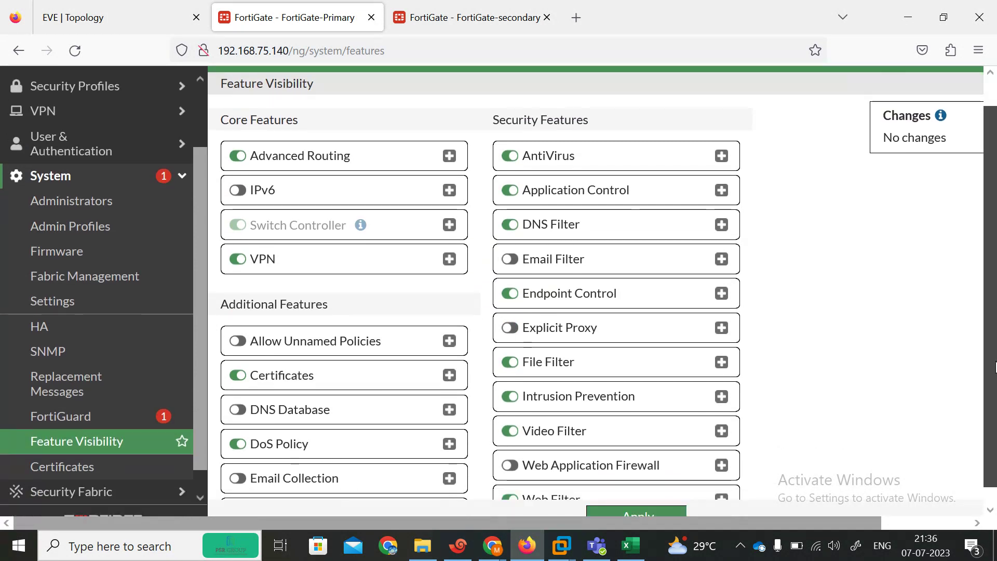
{"action": "key", "text": "ctrl+minus"}
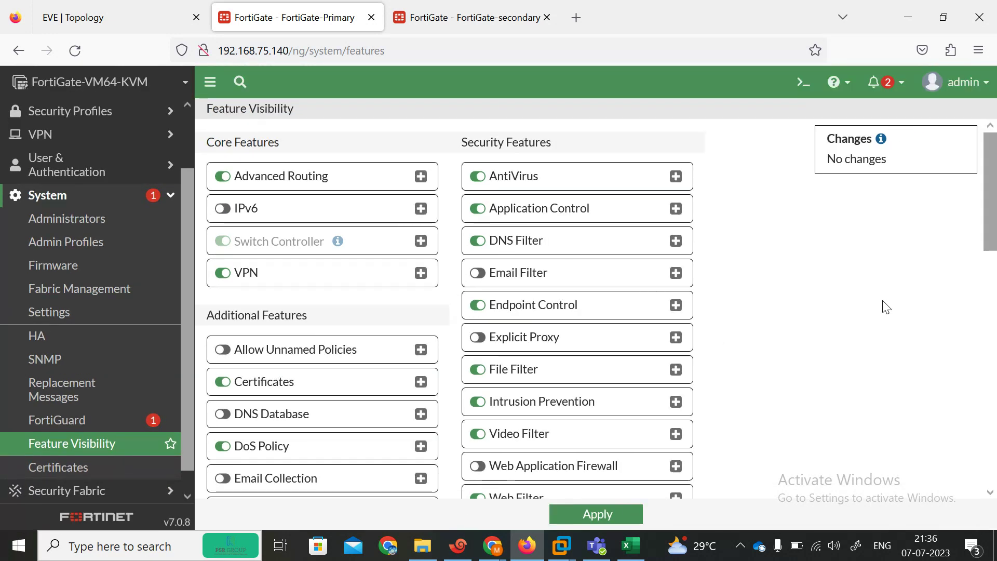
{"action": "left_click", "coordinate": [994, 257]}
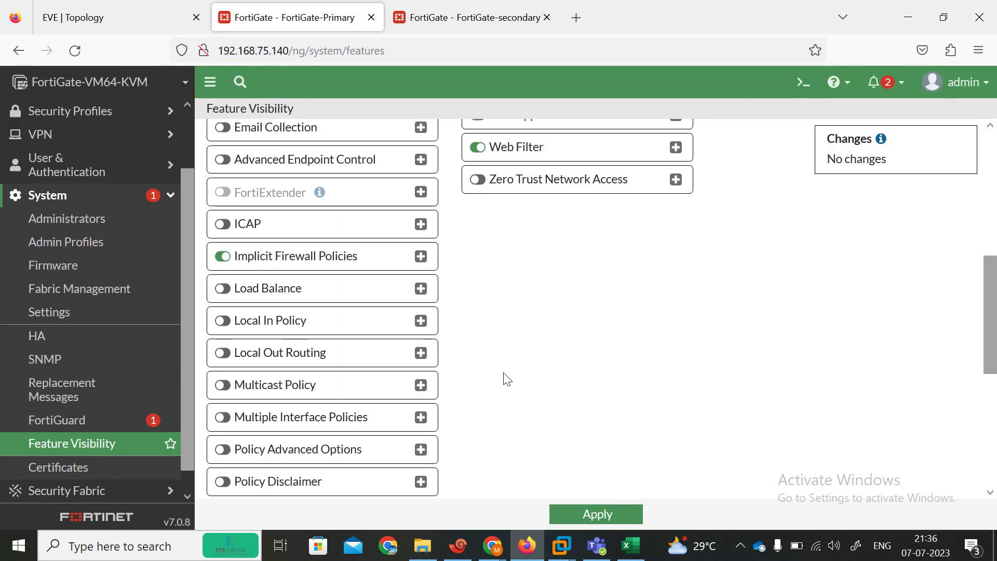
{"action": "left_click", "coordinate": [222, 417]}
{"action": "left_click", "coordinate": [590, 514]}
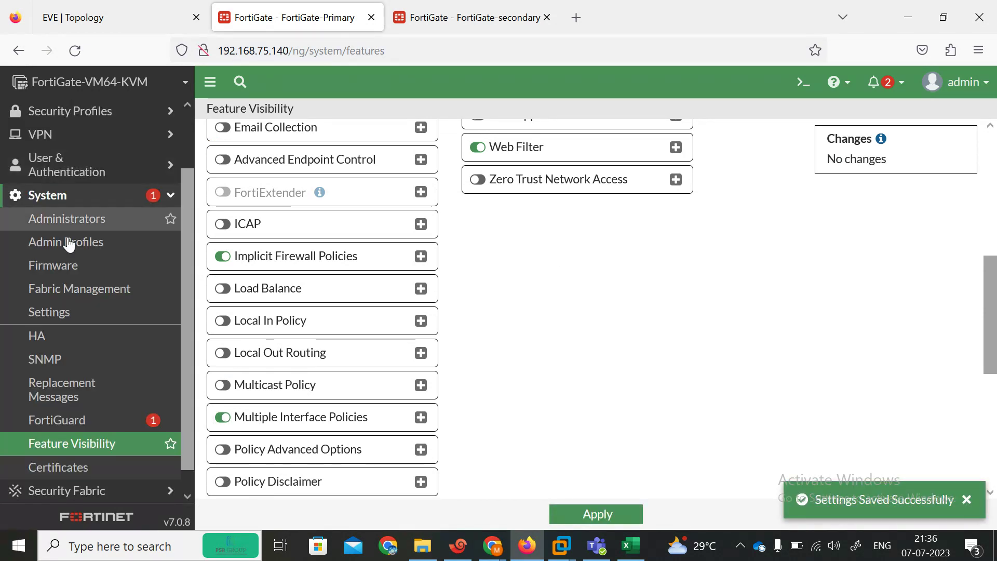
{"action": "left_click", "coordinate": [175, 195]}
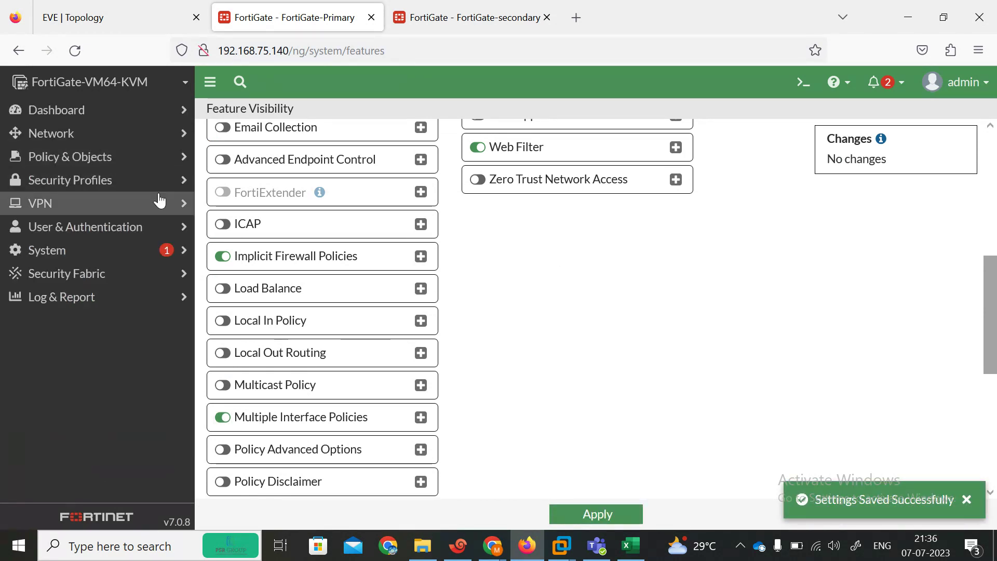
{"action": "left_click", "coordinate": [68, 156]}
{"action": "left_click", "coordinate": [58, 182]}
Step: Create a new policy with incoming interfaces port1, port2, port3 and outgoing interface port3
{"action": "left_click", "coordinate": [239, 118]}
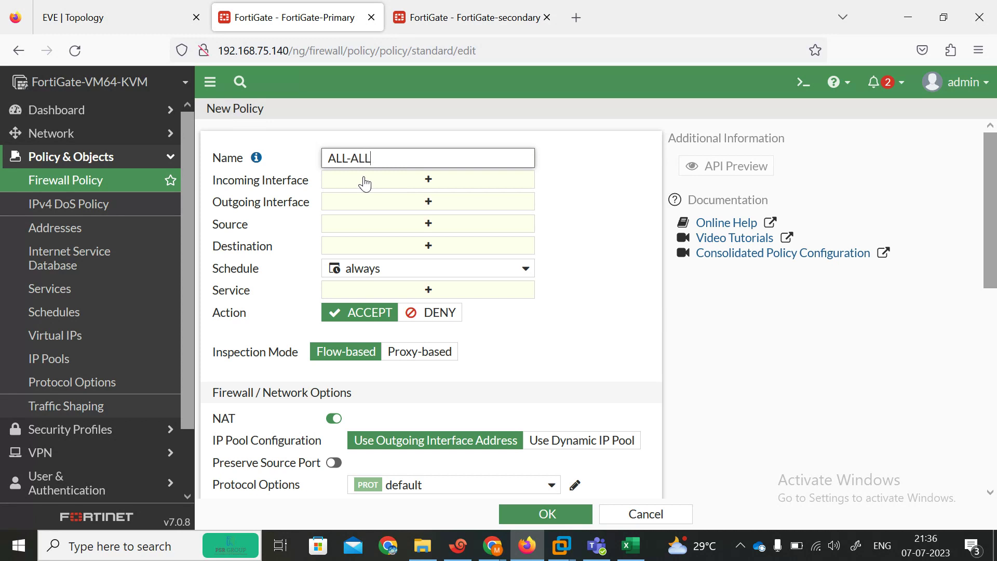
{"action": "left_click", "coordinate": [429, 182]}
{"action": "left_click", "coordinate": [108, 15]}
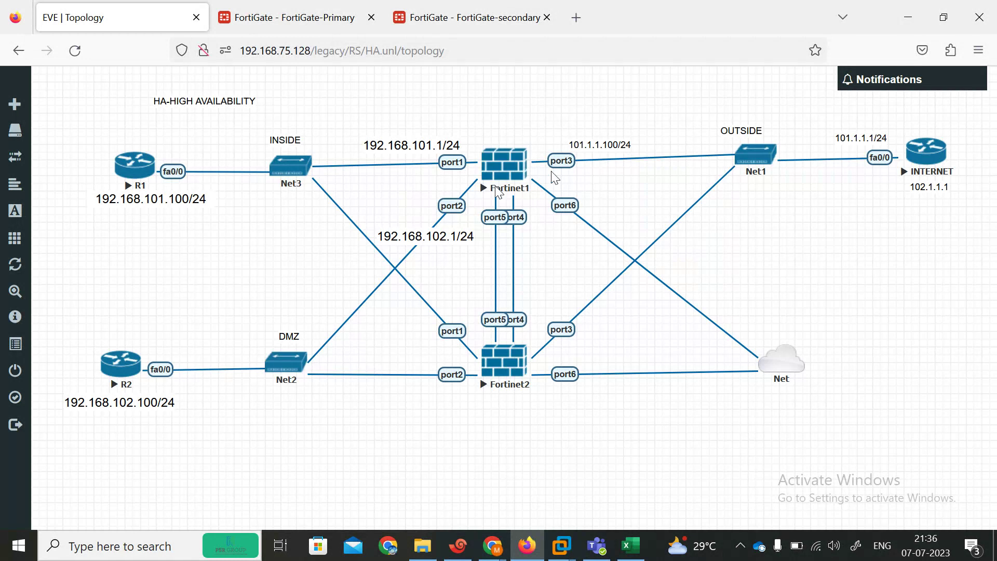
{"action": "left_click", "coordinate": [281, 26]}
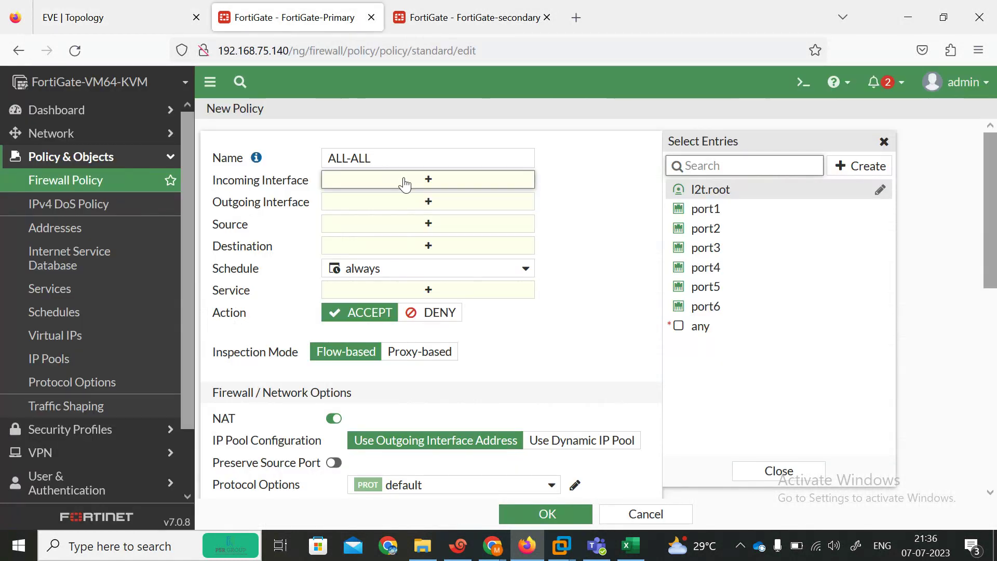
{"action": "left_click", "coordinate": [104, 17]}
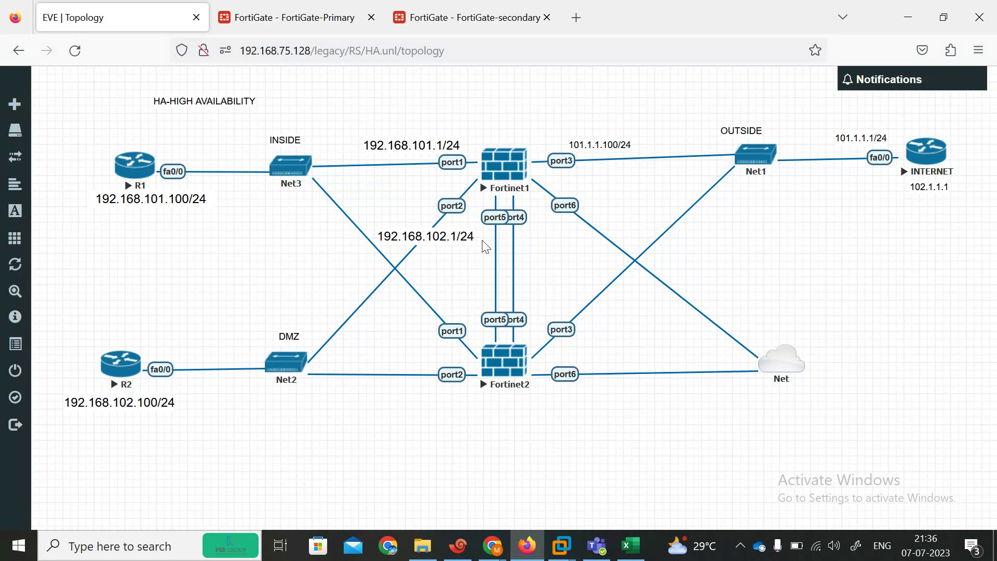
{"action": "left_click", "coordinate": [364, 25]}
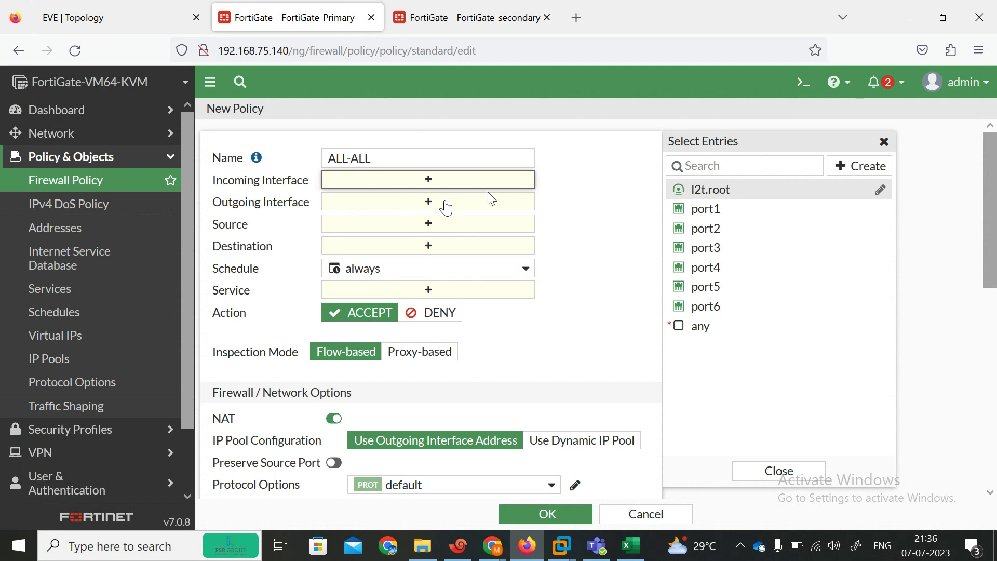
{"action": "left_click", "coordinate": [712, 208]}
{"action": "left_click", "coordinate": [732, 228]}
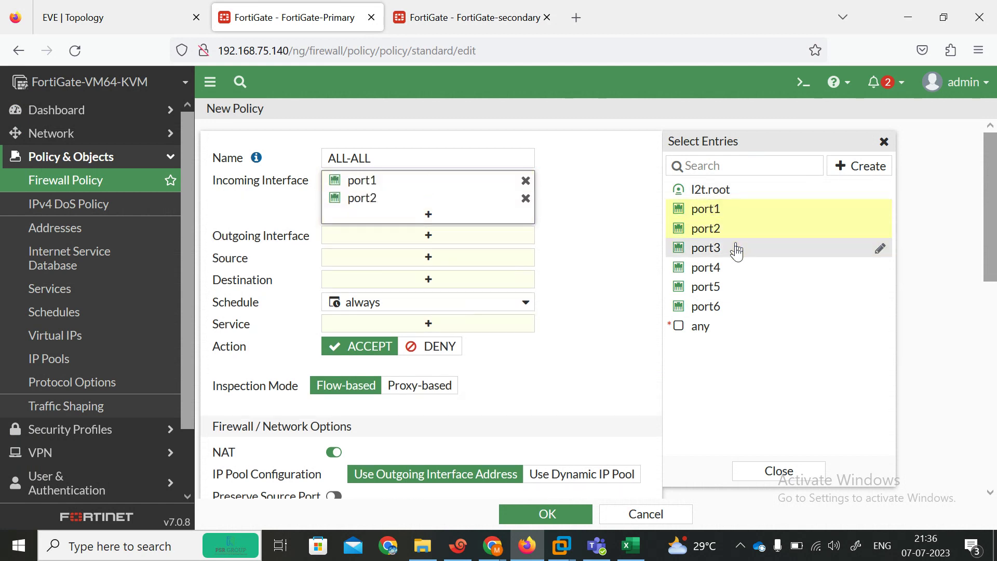
{"action": "left_click", "coordinate": [736, 248]}
{"action": "left_click", "coordinate": [440, 254]}
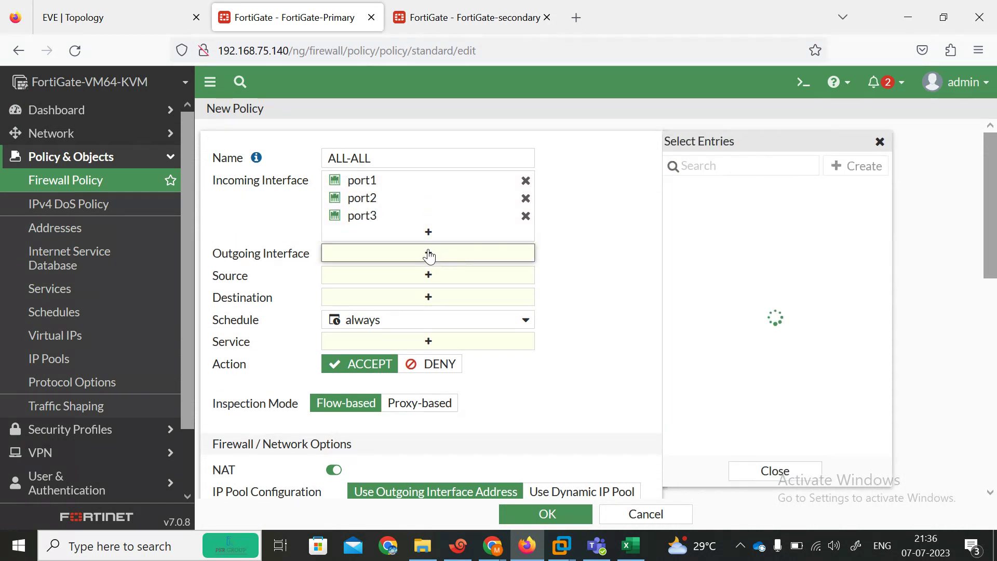
{"action": "left_click", "coordinate": [718, 255]}
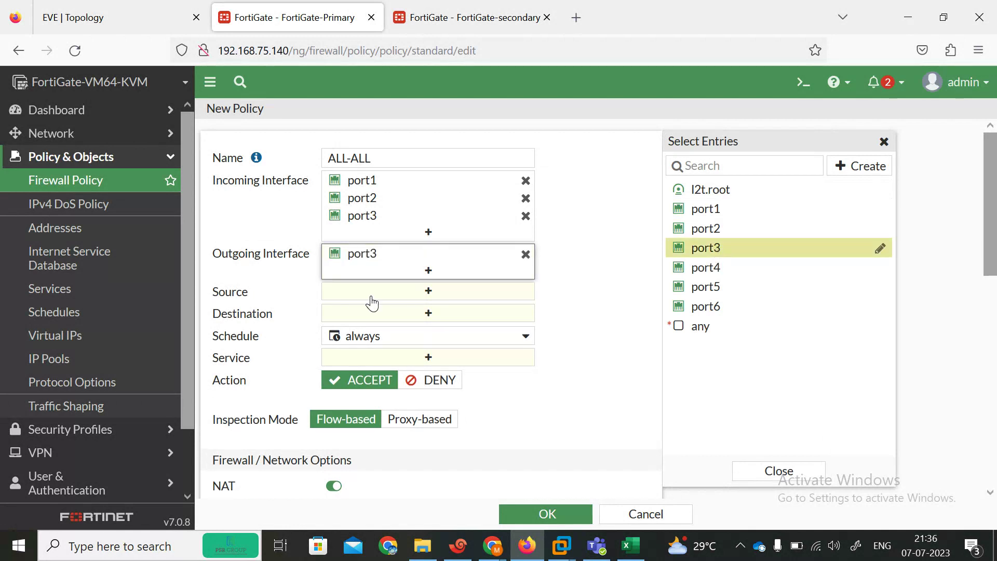
Step: Set source and destination to all and service to ALL, then save the ALL-ALL policy
{"action": "left_click", "coordinate": [428, 293]}
{"action": "left_click", "coordinate": [698, 234]}
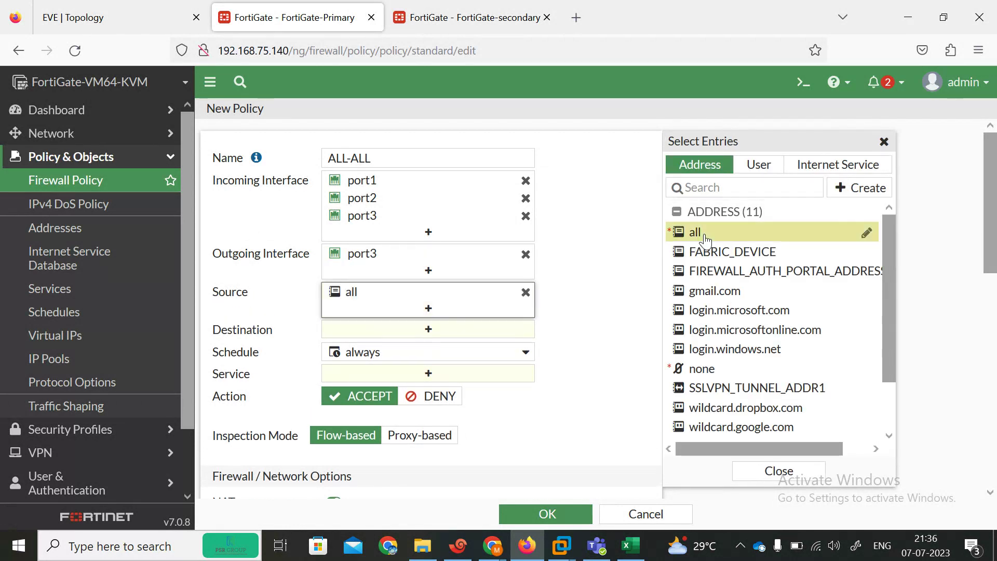
{"action": "left_click", "coordinate": [427, 333]}
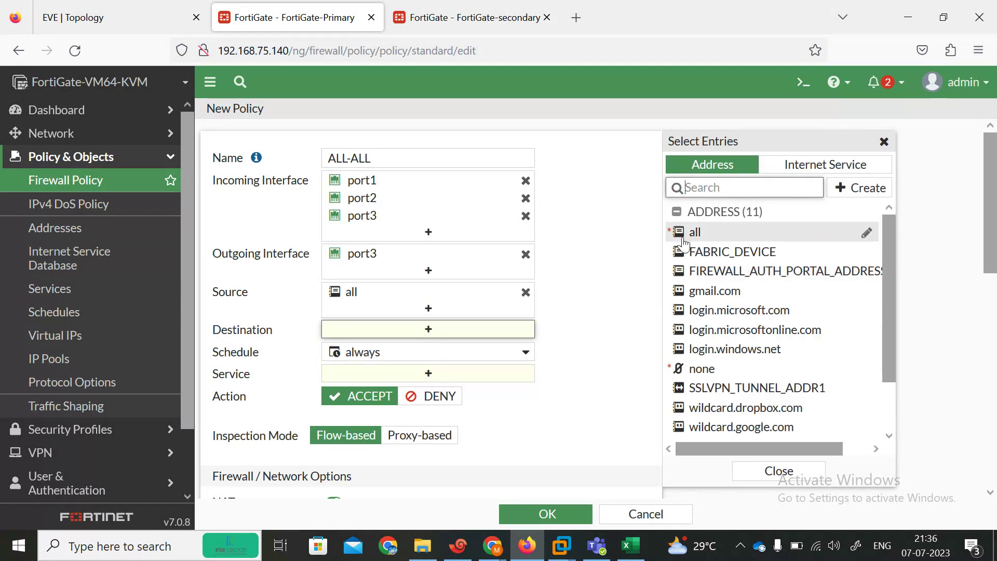
{"action": "left_click", "coordinate": [694, 232]}
{"action": "left_click_drag", "start_coordinate": [994, 220], "coordinate": [995, 329]}
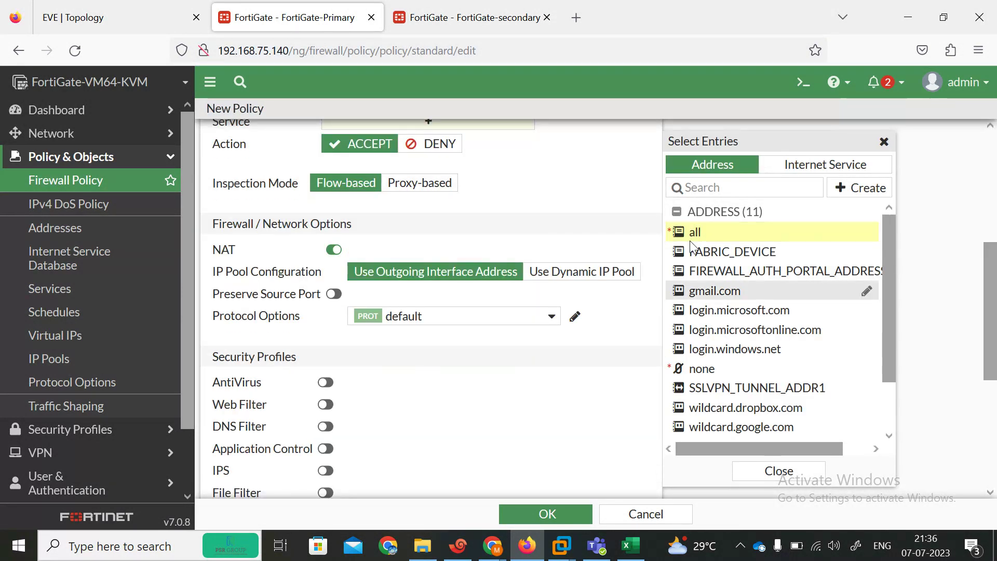
{"action": "scroll", "coordinate": [571, 260], "scroll_direction": "up", "scroll_amount": 3}
{"action": "left_click", "coordinate": [477, 242]}
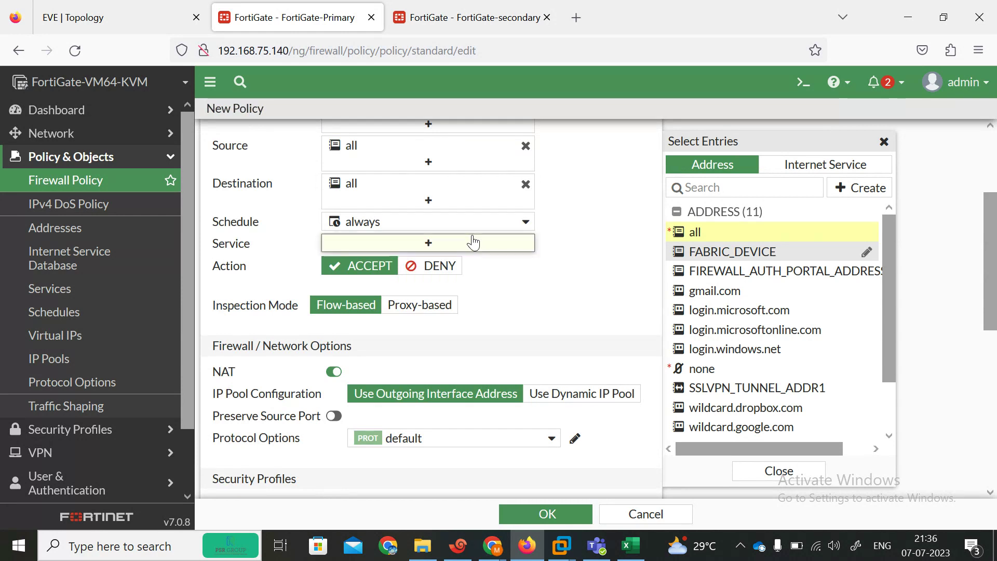
{"action": "left_click", "coordinate": [750, 227]}
{"action": "scroll", "coordinate": [649, 441], "scroll_direction": "down", "scroll_amount": 5}
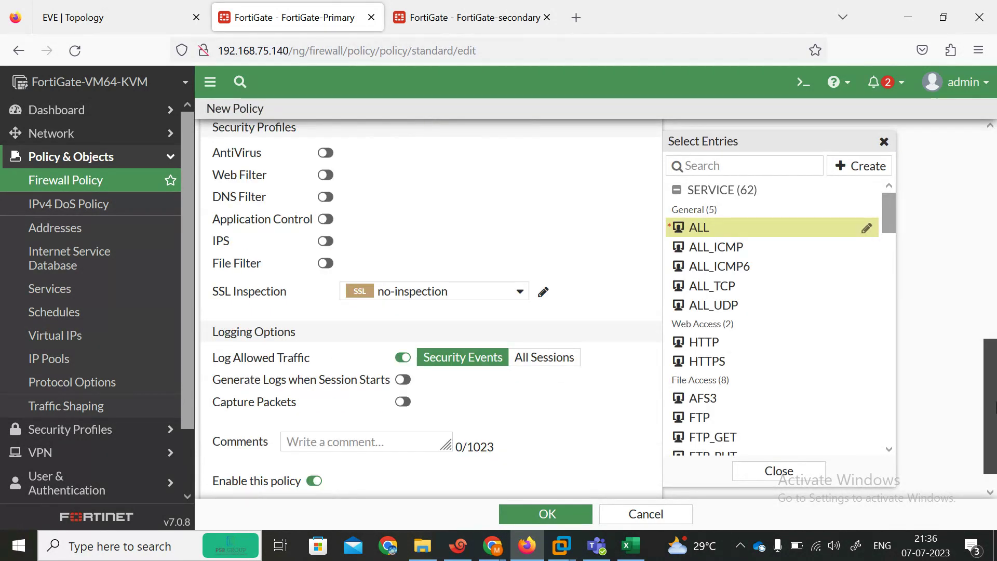
{"action": "left_click", "coordinate": [550, 513]}
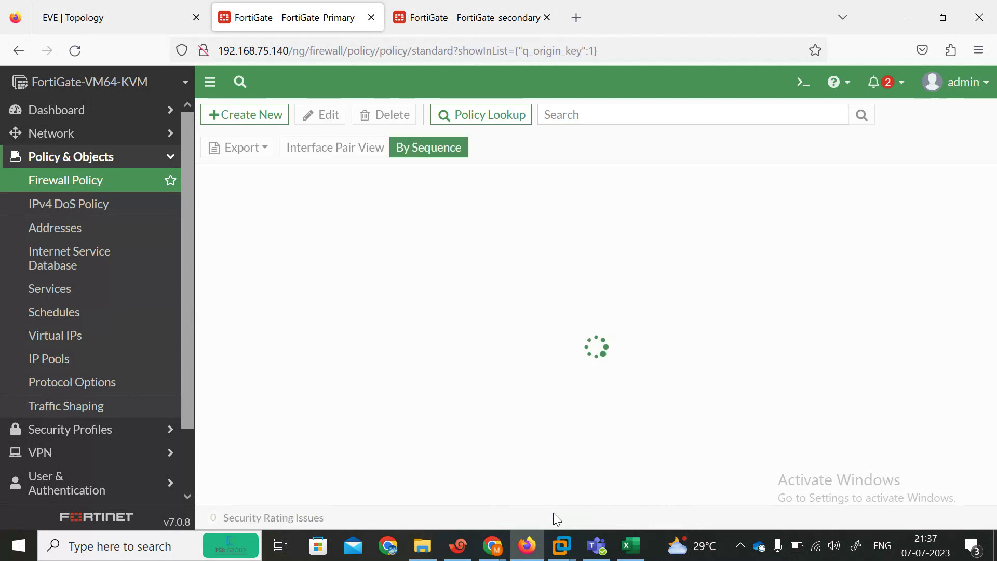
{"action": "left_click", "coordinate": [70, 7]}
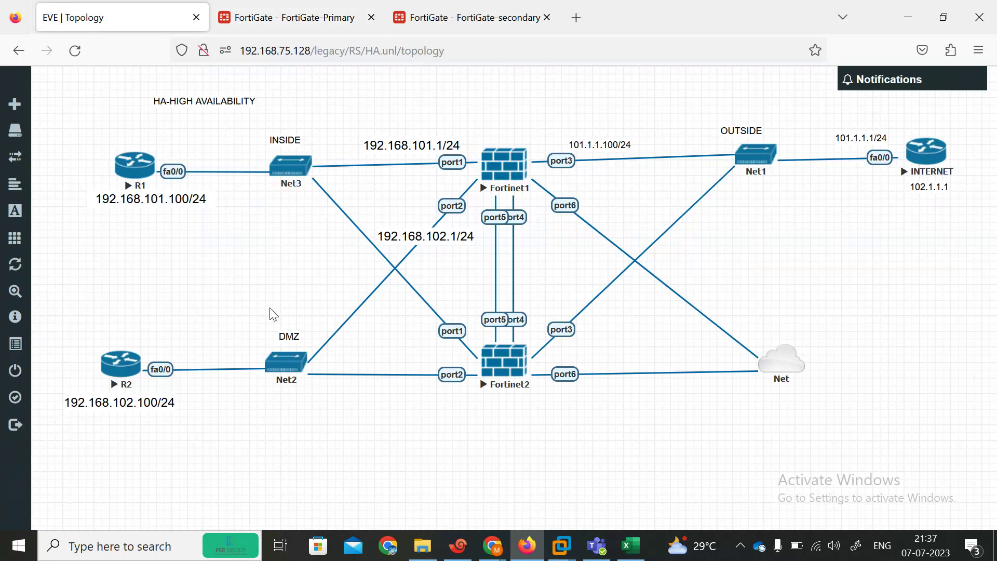
Step: On R1's console, enter privileged mode and ping 192.168.102.1, which fails
{"action": "left_click", "coordinate": [459, 545]}
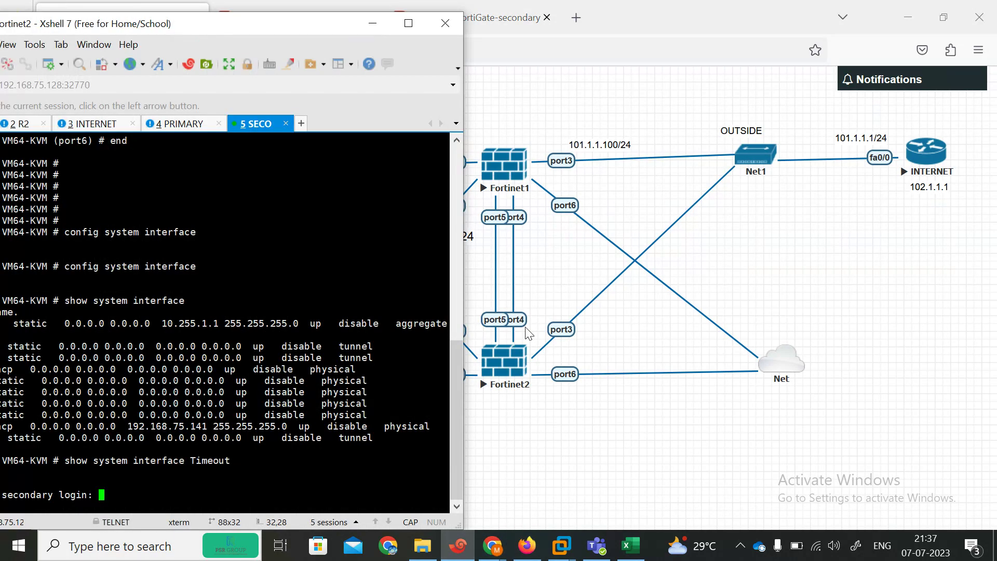
{"action": "left_click_drag", "start_coordinate": [204, 27], "coordinate": [726, 31]}
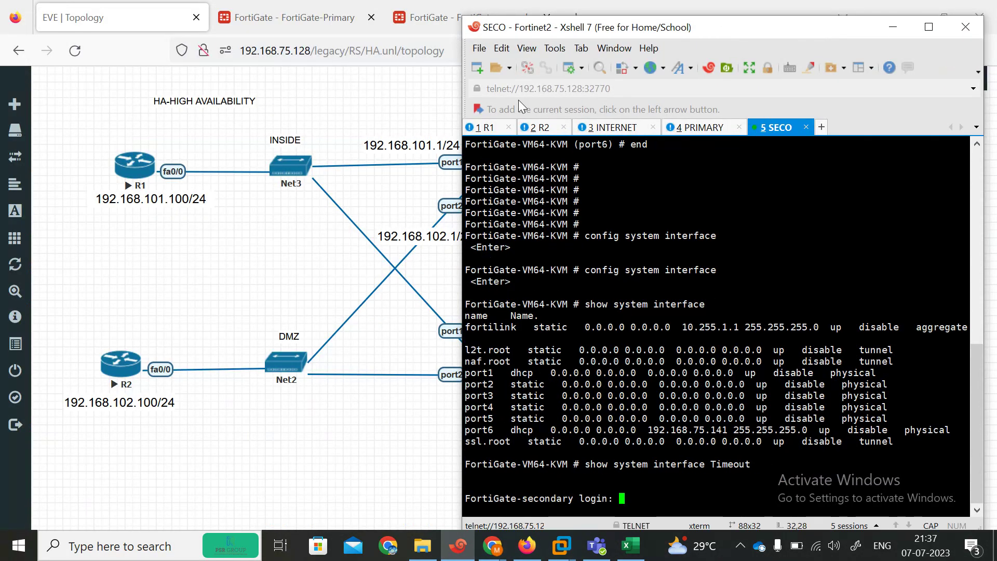
{"action": "left_click", "coordinate": [483, 127]}
{"action": "key", "text": "Return"}
{"action": "key", "text": "Return"}
{"action": "key", "text": "Return"}
{"action": "key", "text": "Return"}
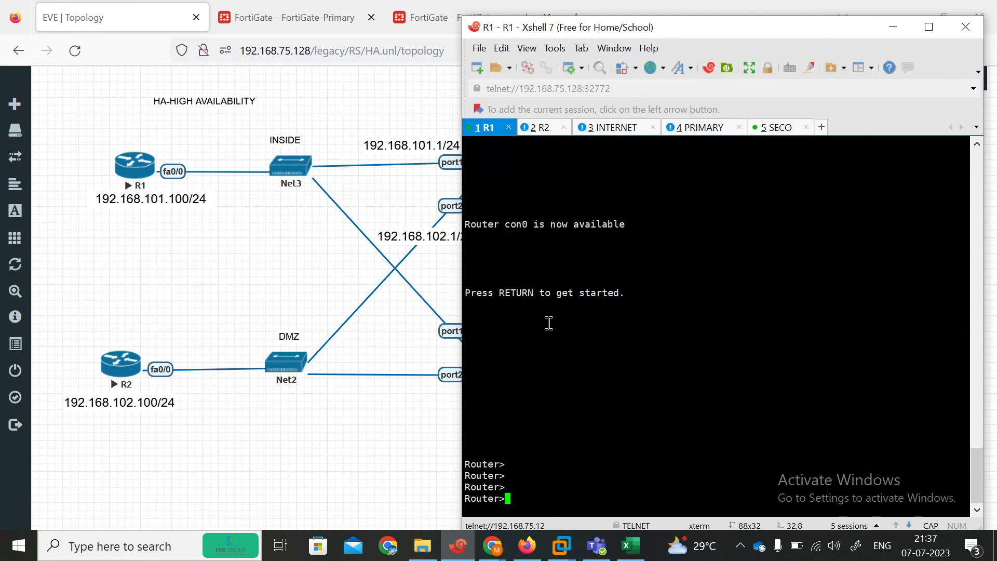
{"action": "type", "text": "EN"}
{"action": "key", "text": "Return"}
{"action": "type", "text": "C"}
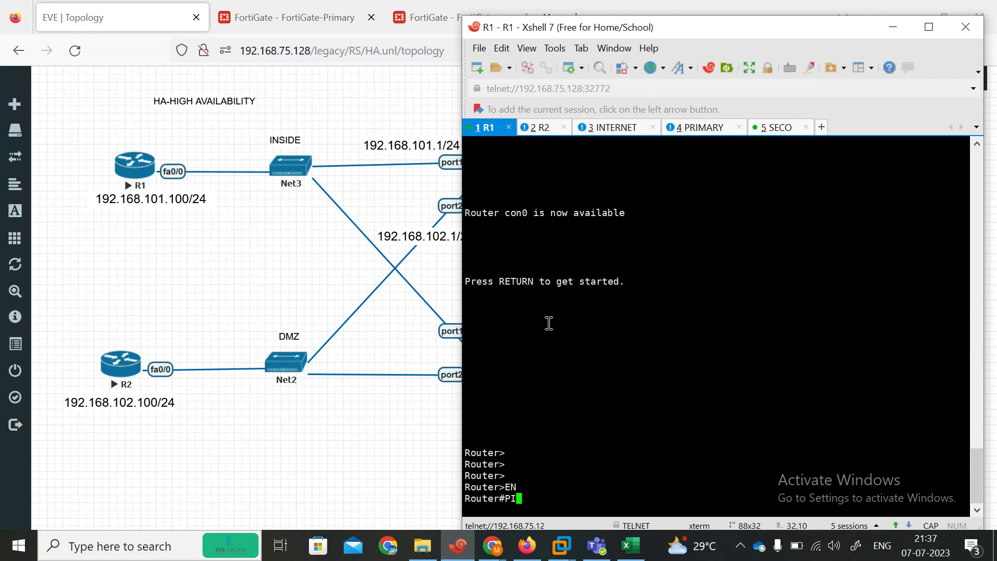
{"action": "type", "text": "I"}
{"action": "key", "text": "Tab"}
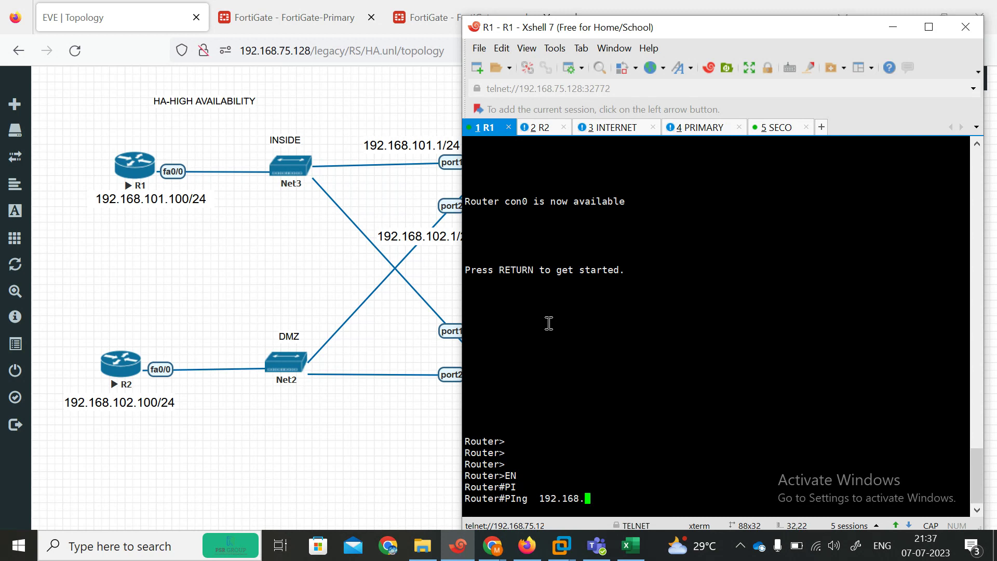
{"action": "key", "text": "Return"}
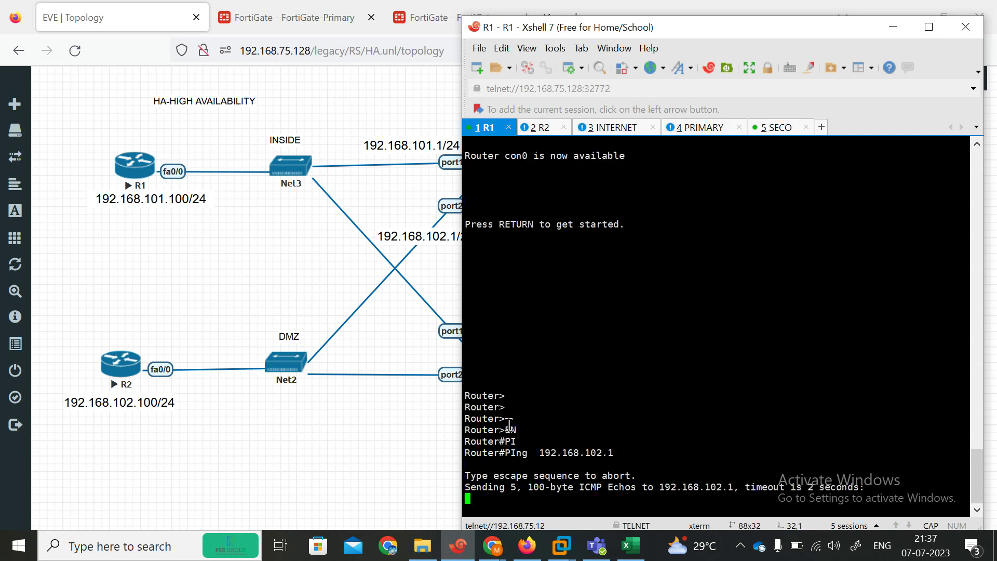
Step: Repeat the ping to 192.168.102.1, again 0 percent success (0/5)
{"action": "left_click_drag", "start_coordinate": [604, 31], "coordinate": [451, 34]}
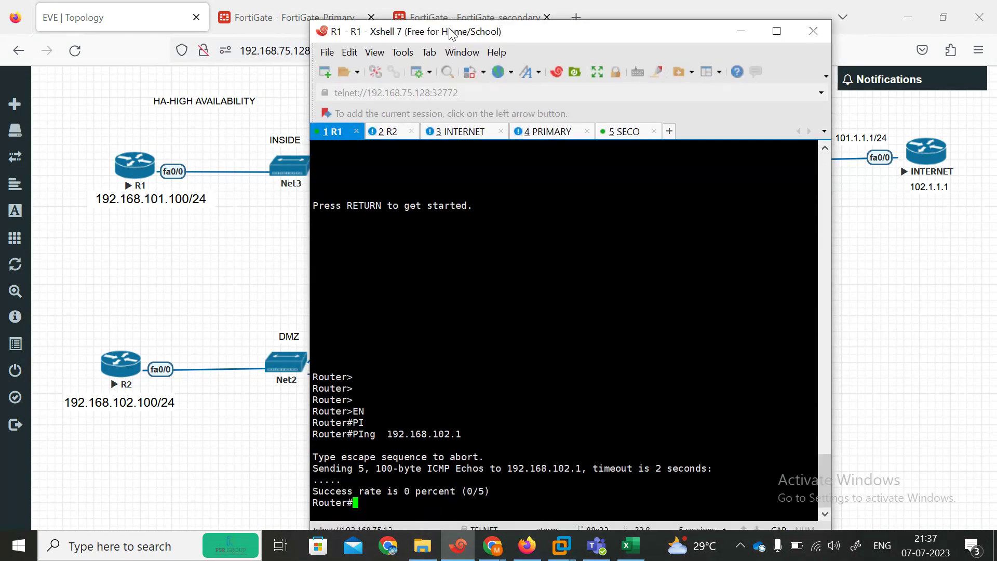
{"action": "key", "text": "Up"}
{"action": "key", "text": "Return"}
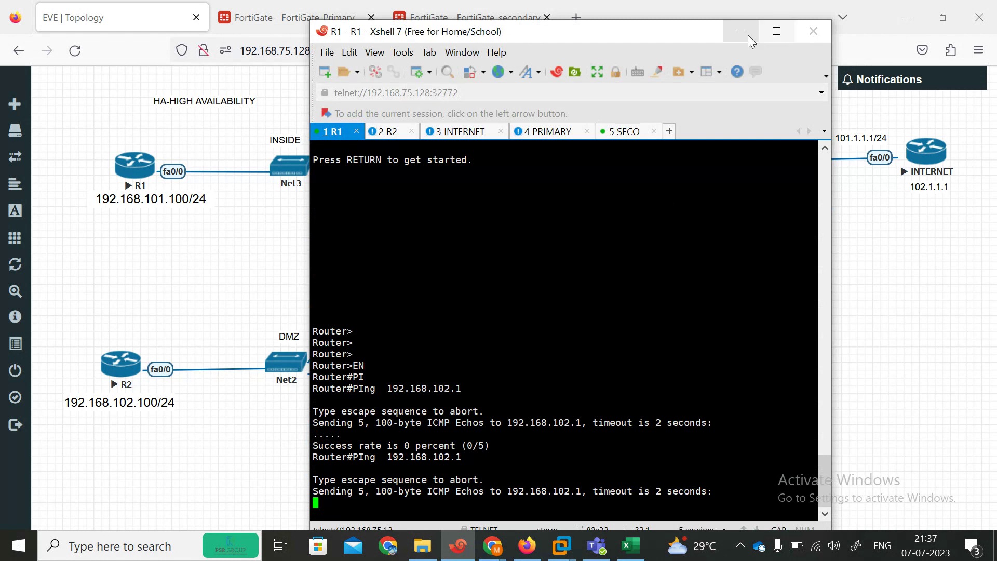
{"action": "left_click", "coordinate": [741, 36]}
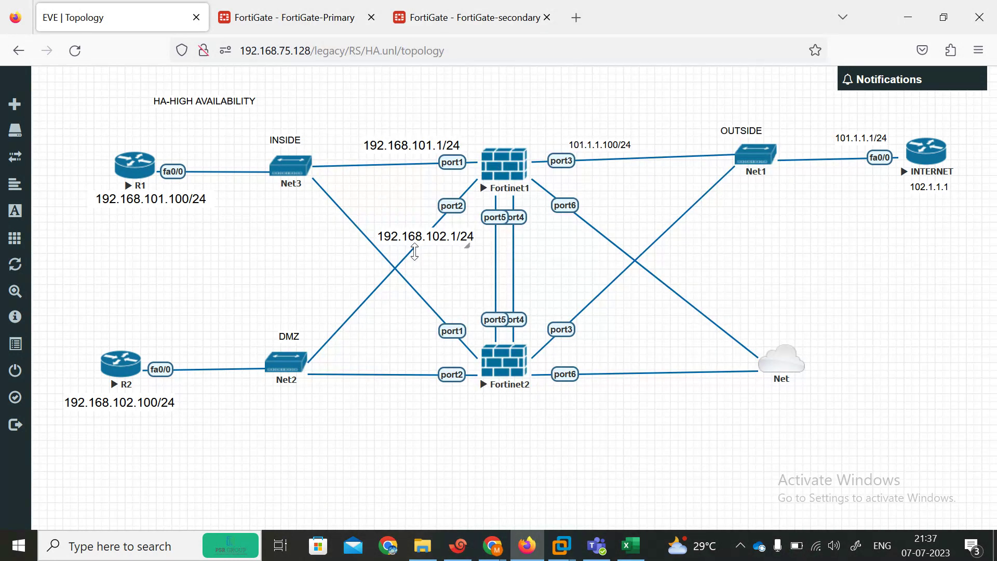
Step: Add port1 and port2 as outgoing interfaces on the ALL-ALL policy alongside port3, and save
{"action": "left_click", "coordinate": [295, 28]}
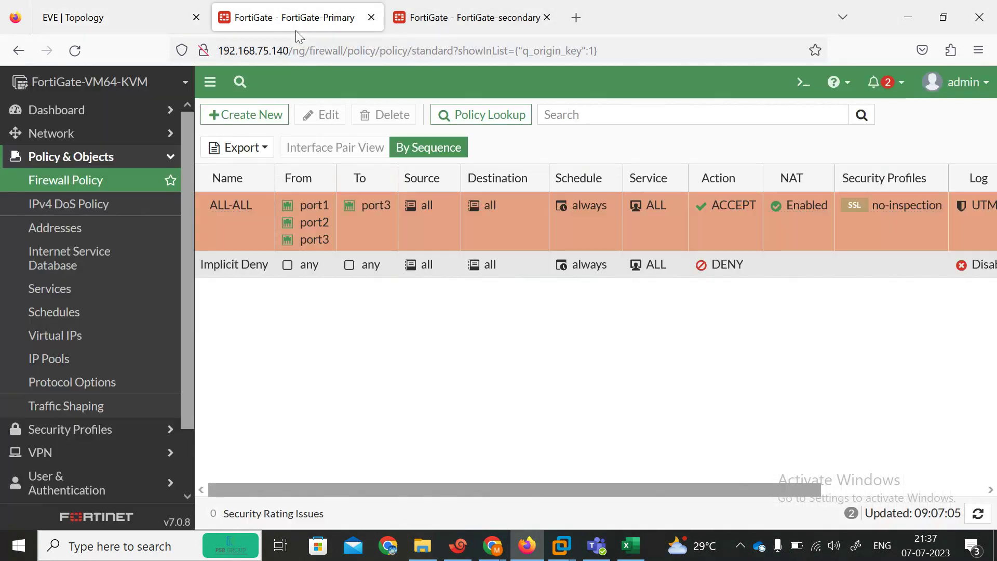
{"action": "double_click", "coordinate": [255, 238]}
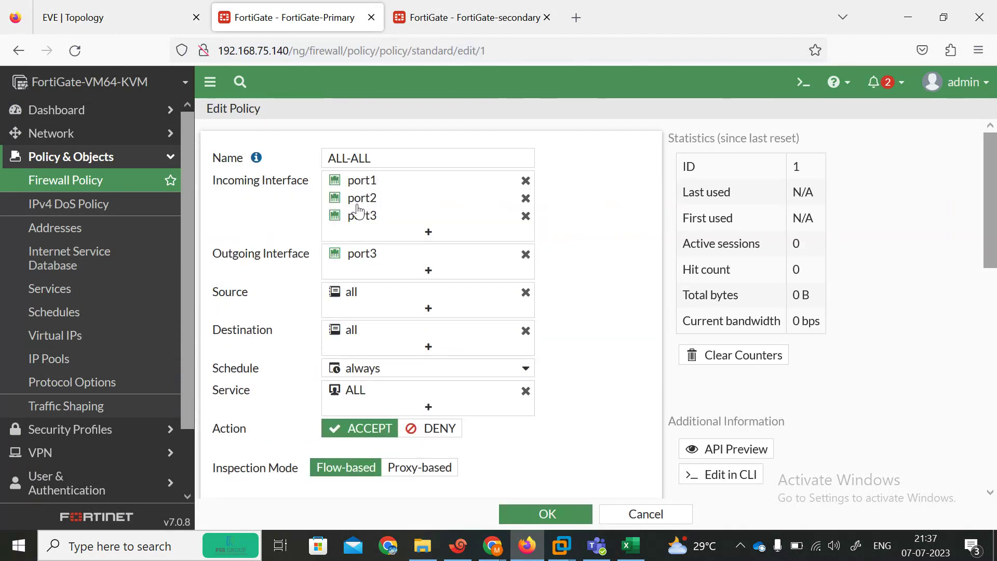
{"action": "left_click", "coordinate": [430, 271]}
{"action": "left_click", "coordinate": [719, 229]}
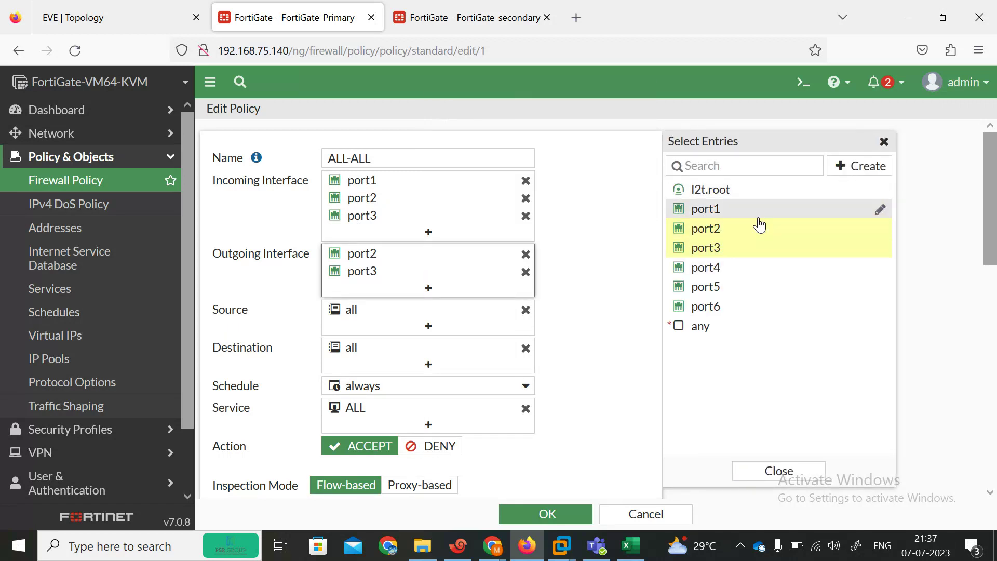
{"action": "left_click", "coordinate": [695, 210]}
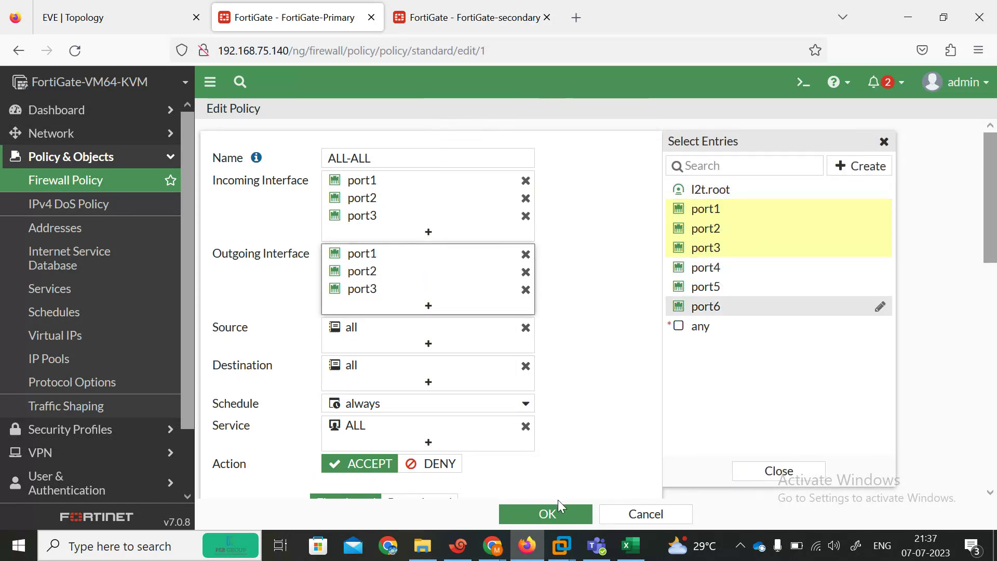
{"action": "left_click", "coordinate": [550, 513]}
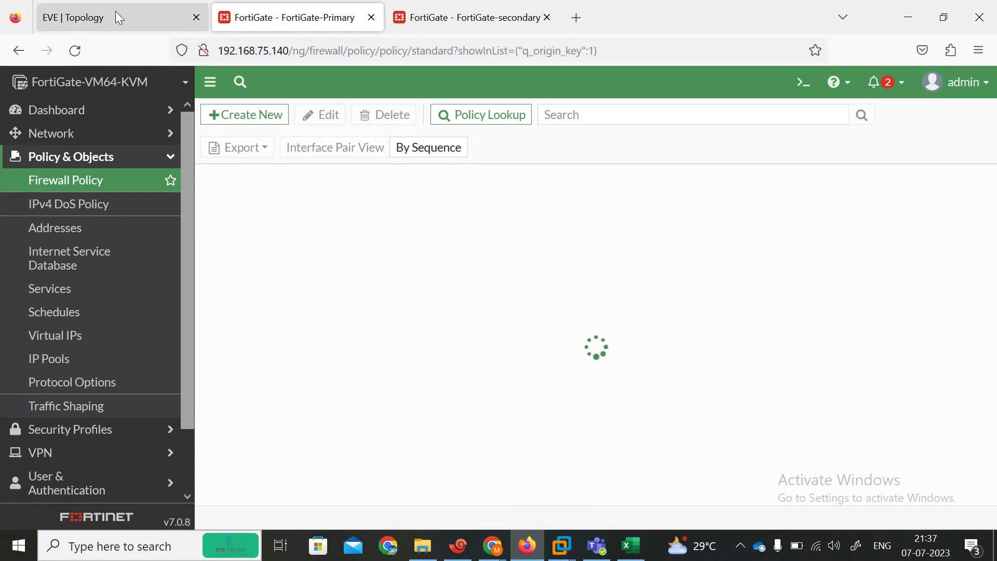
{"action": "left_click", "coordinate": [455, 554]}
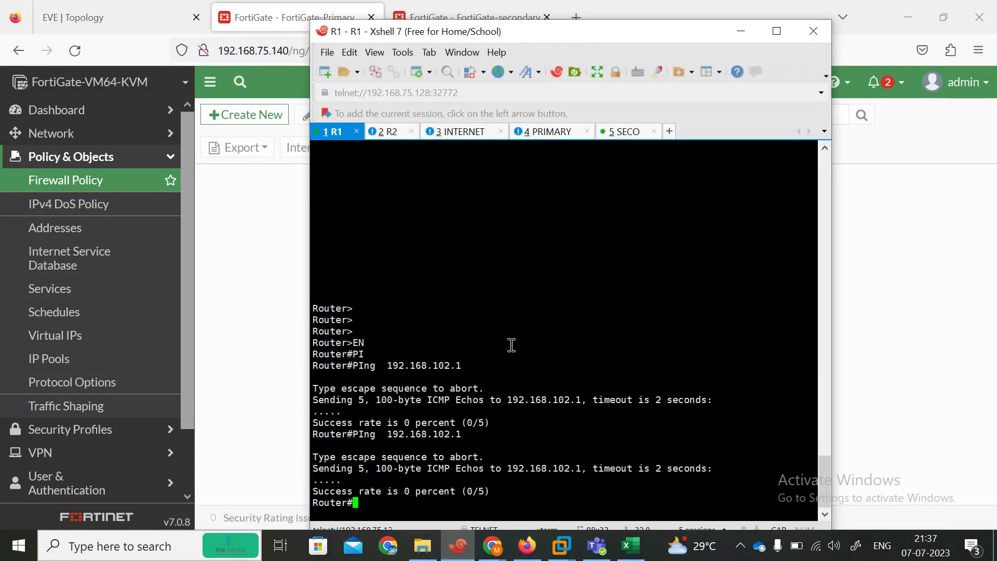
Step: Re-run R1's ping to 192.168.102.1 twice; it still fails (0/5)
{"action": "key", "text": "Up"}
{"action": "key", "text": "Return"}
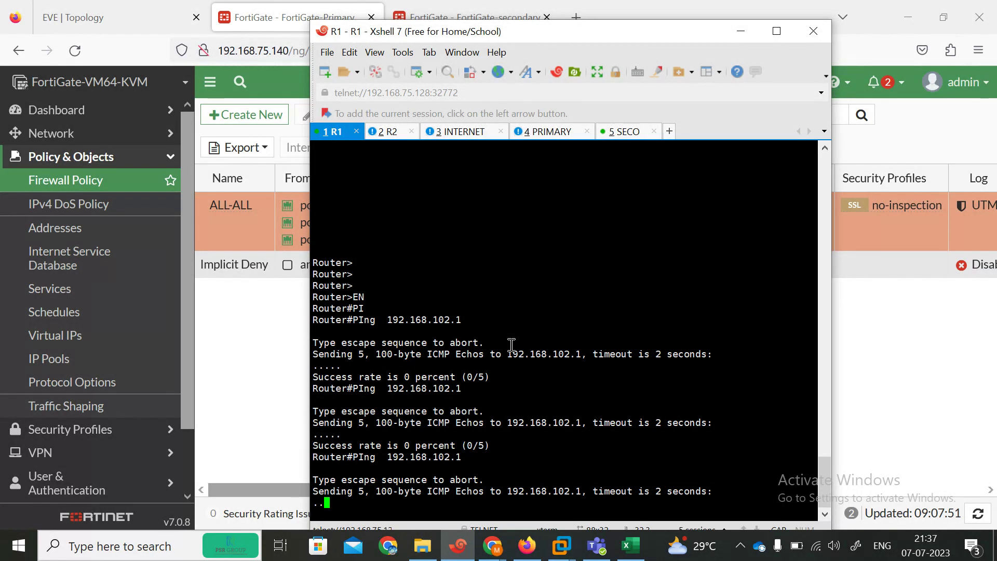
{"action": "left_click", "coordinate": [188, 262]}
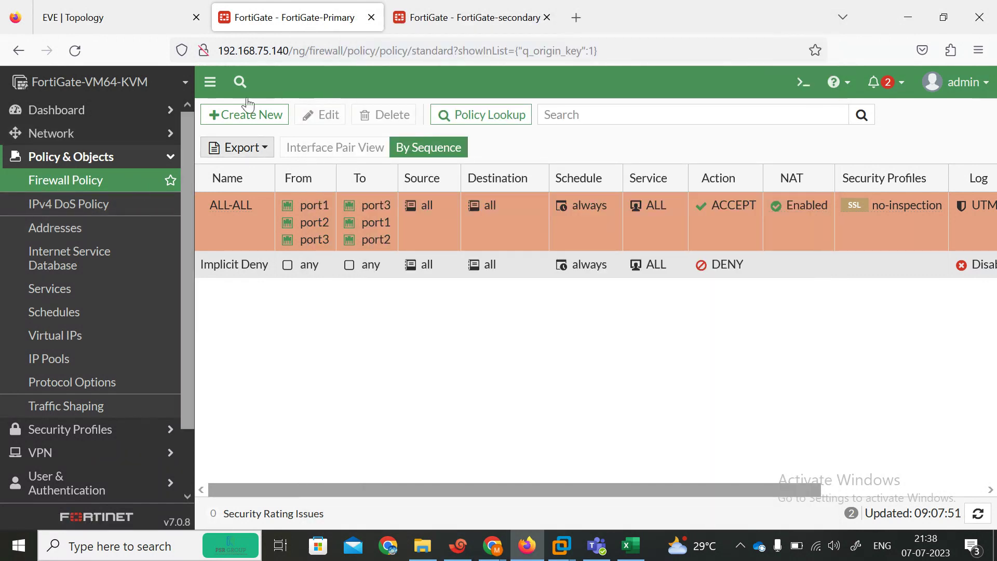
{"action": "left_click", "coordinate": [458, 545]}
{"action": "key", "text": "Up"}
{"action": "key", "text": "Return"}
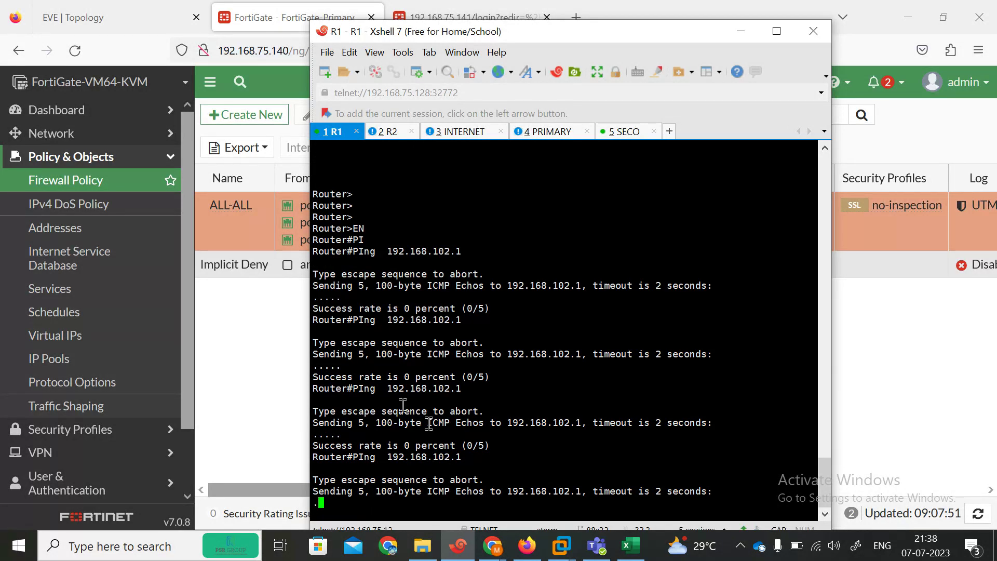
{"action": "left_click", "coordinate": [119, 18]}
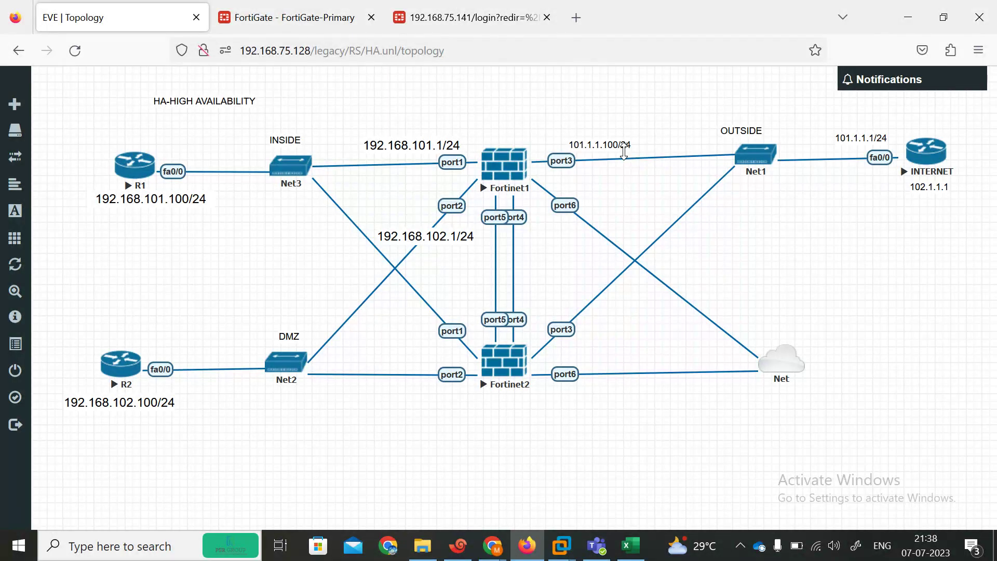
{"action": "left_click", "coordinate": [270, 13]}
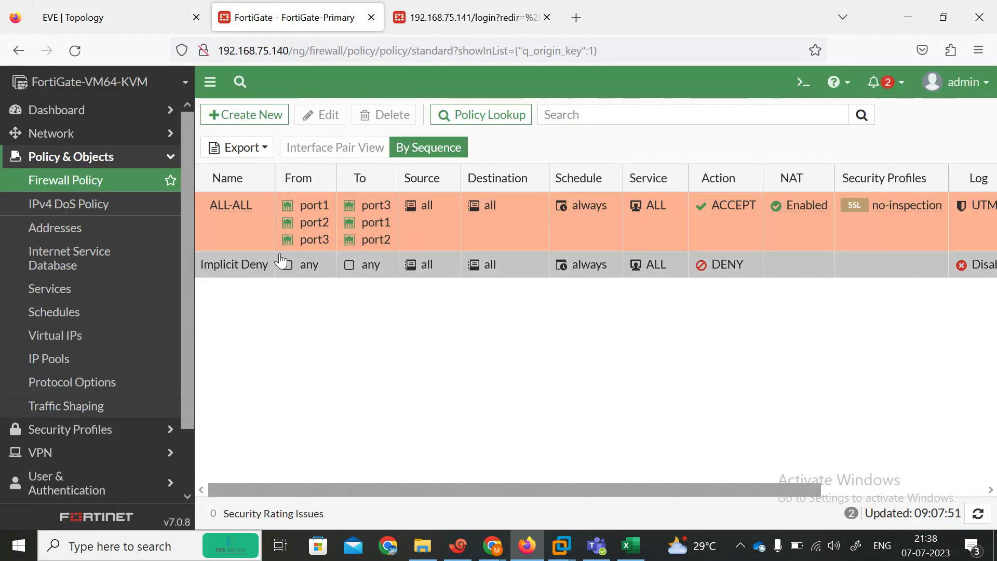
{"action": "left_click", "coordinate": [120, 18]}
{"action": "left_click", "coordinate": [458, 546]}
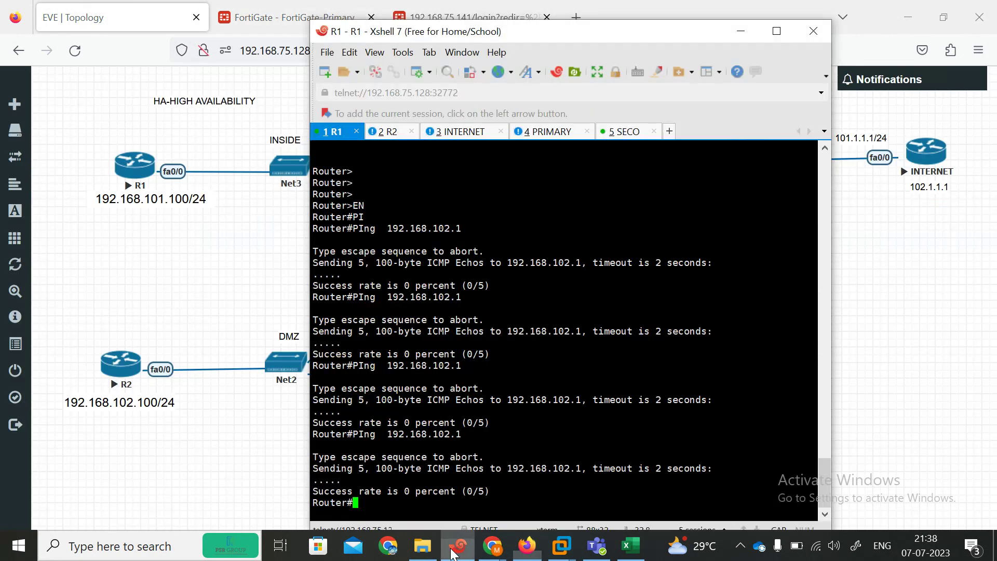
Step: Ping 101.1.1.100 from R1, then return to the FortiGate policy list
{"action": "key", "text": "Up"}
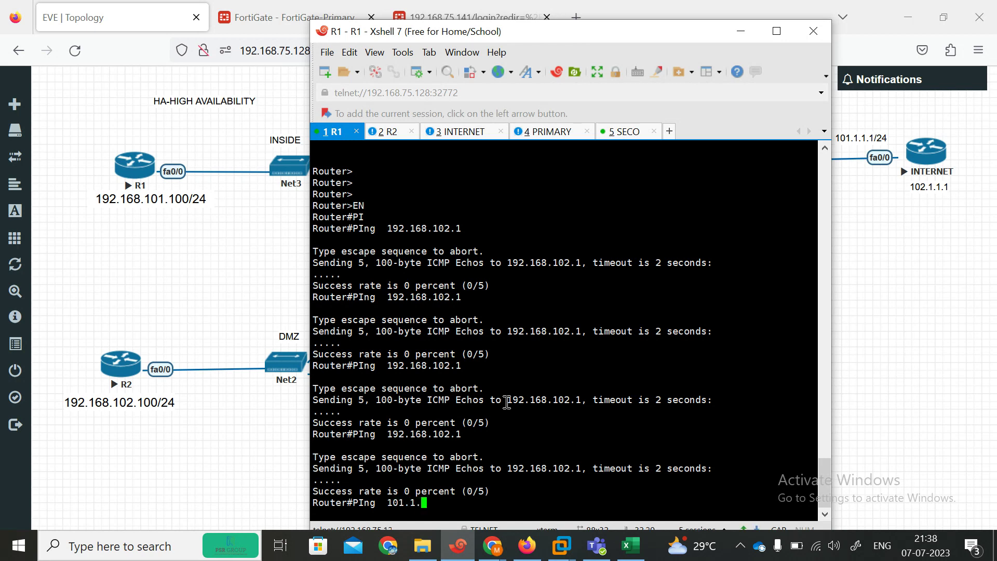
{"action": "type", "text": "00"}
{"action": "key", "text": "Return"}
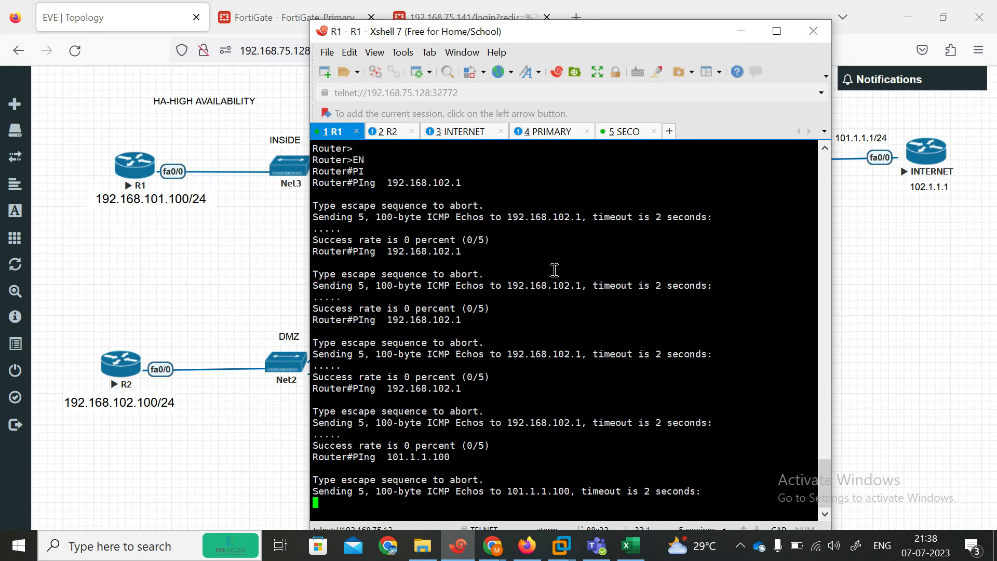
{"action": "left_click_drag", "start_coordinate": [516, 35], "coordinate": [460, 14]}
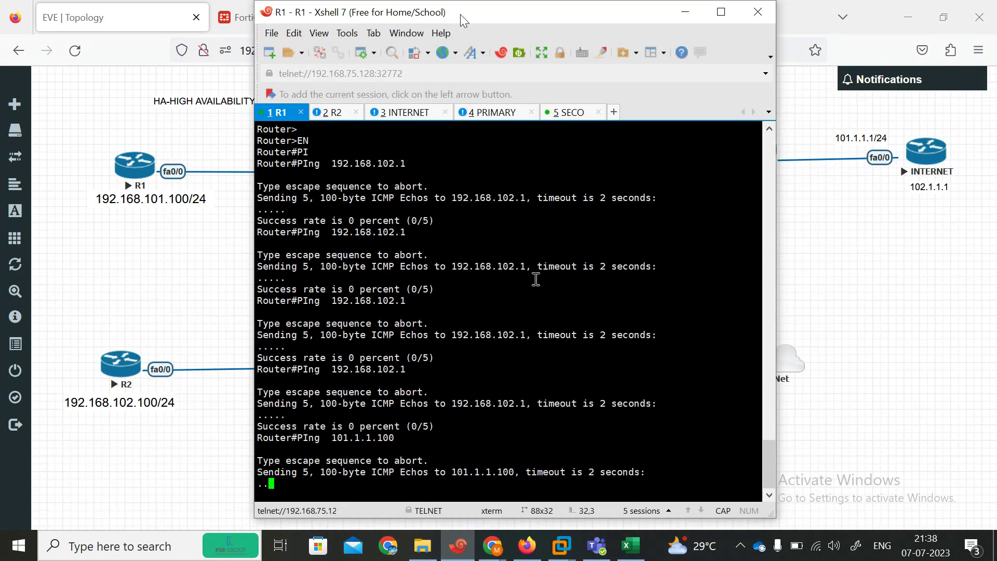
{"action": "left_click", "coordinate": [685, 12]}
{"action": "left_click", "coordinate": [293, 17]}
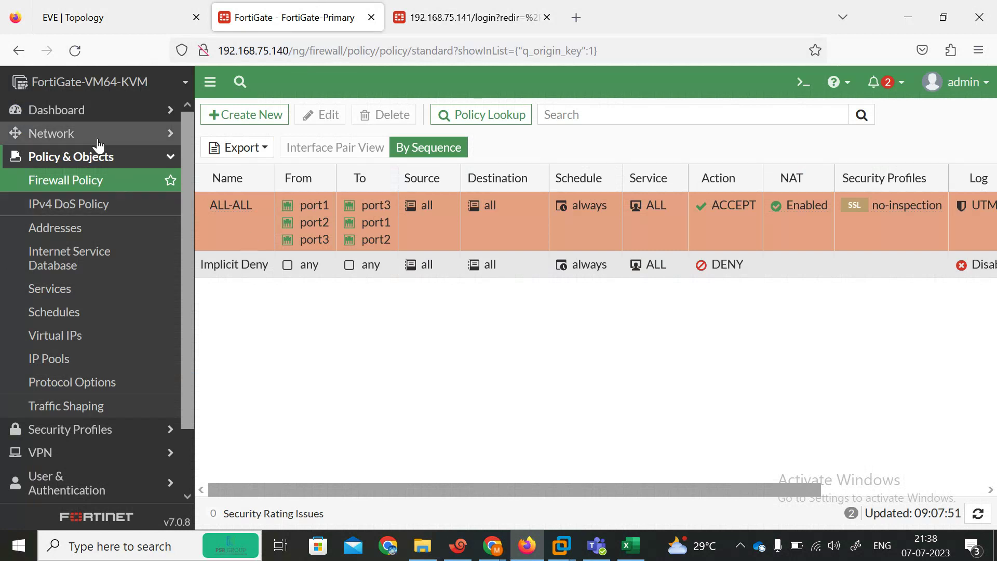
Step: Allow PING administrative access on port2 and port3
{"action": "left_click", "coordinate": [60, 133]}
{"action": "left_click", "coordinate": [60, 160]}
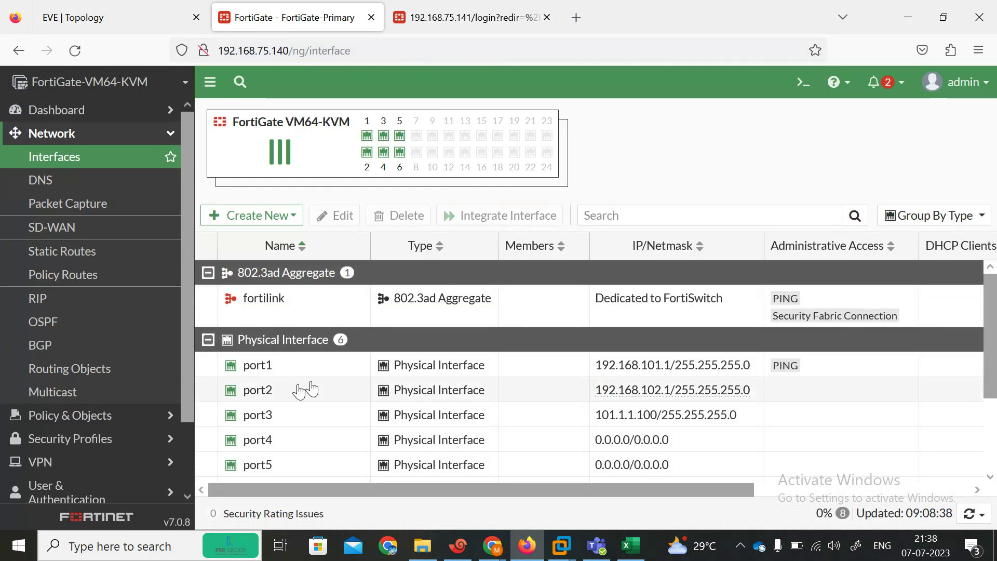
{"action": "scroll", "coordinate": [995, 369], "scroll_direction": "down", "scroll_amount": 2}
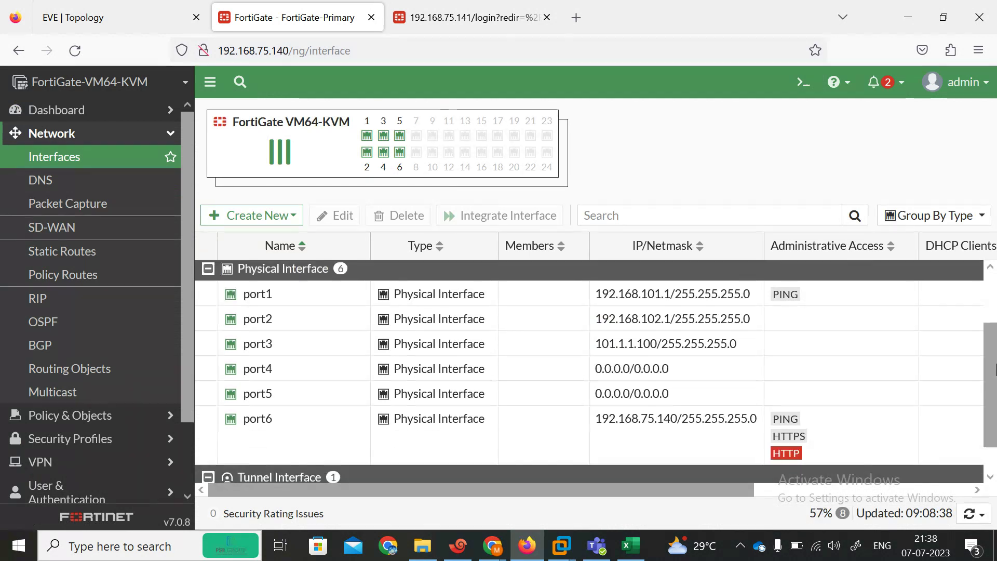
{"action": "double_click", "coordinate": [648, 325]}
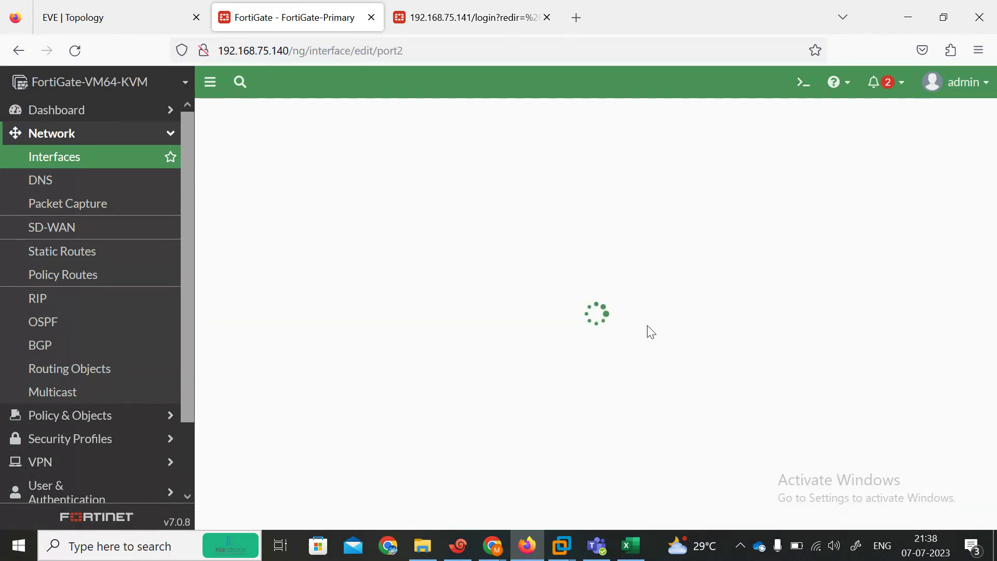
{"action": "left_click", "coordinate": [480, 412]}
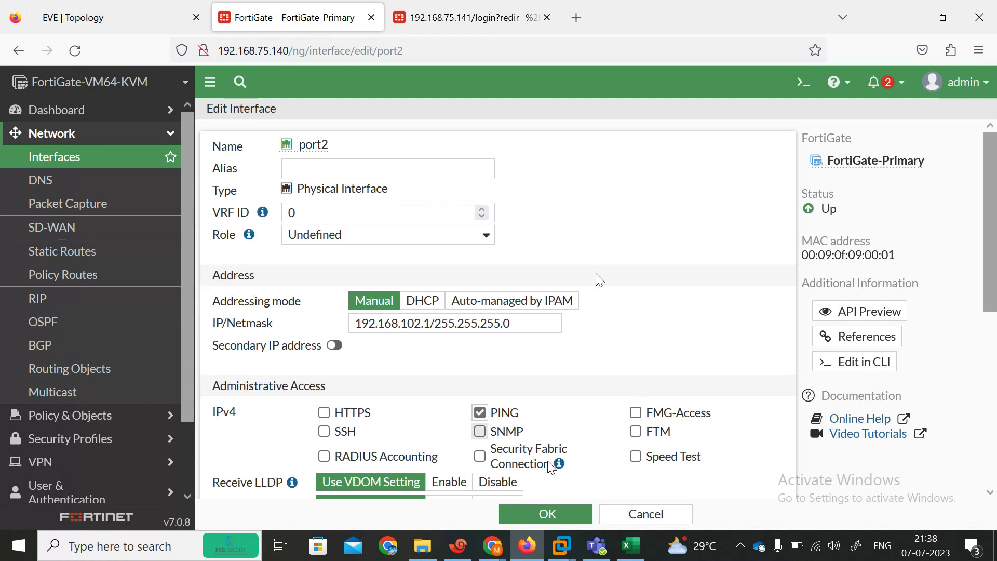
{"action": "left_click", "coordinate": [559, 515]}
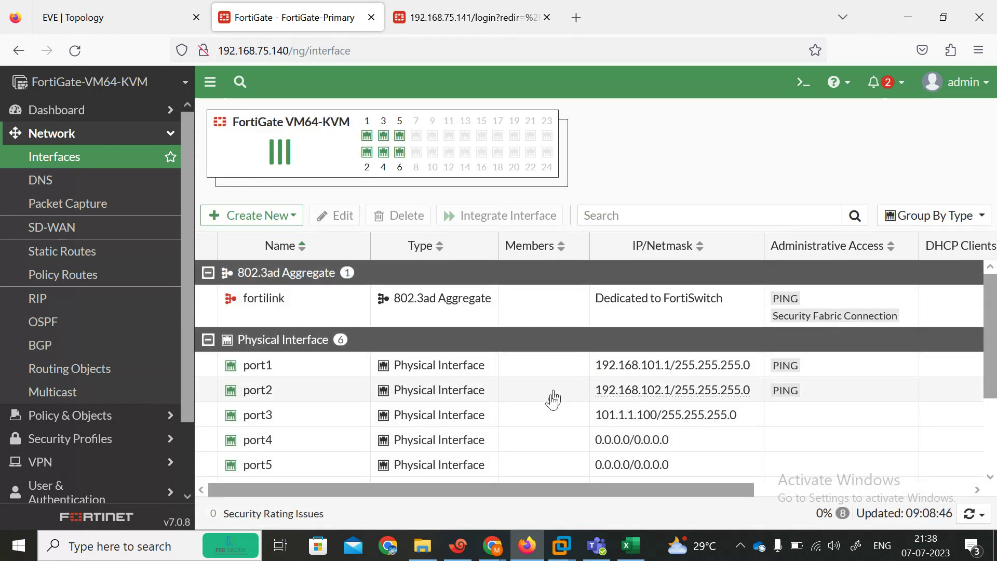
{"action": "left_click", "coordinate": [565, 422]}
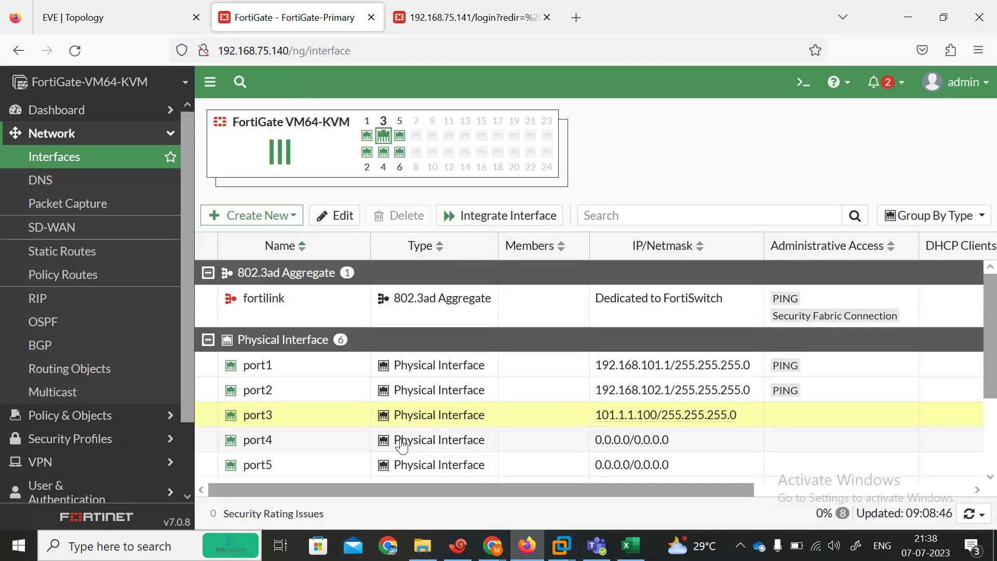
{"action": "left_click", "coordinate": [343, 222]}
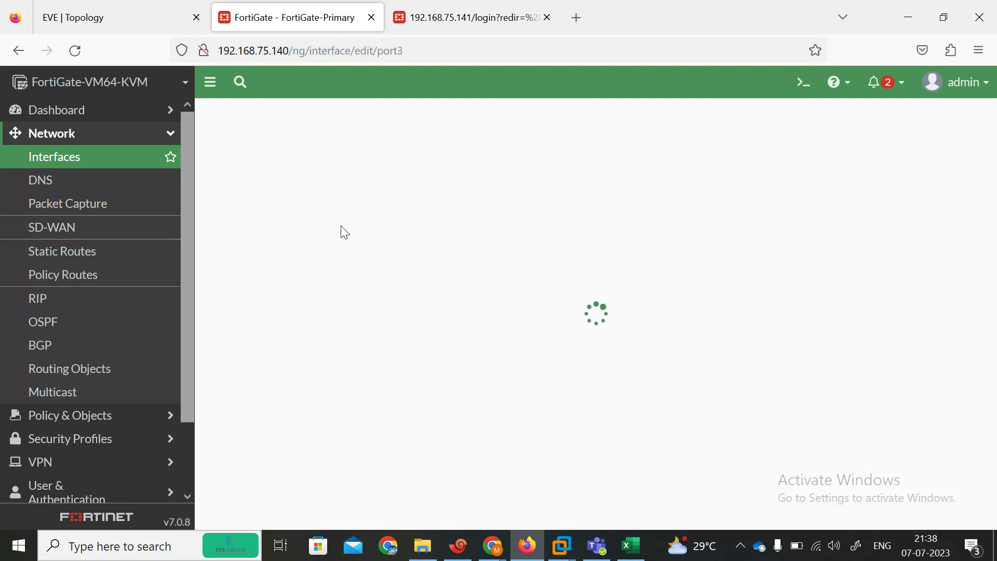
{"action": "left_click", "coordinate": [508, 414]}
{"action": "left_click", "coordinate": [566, 513]}
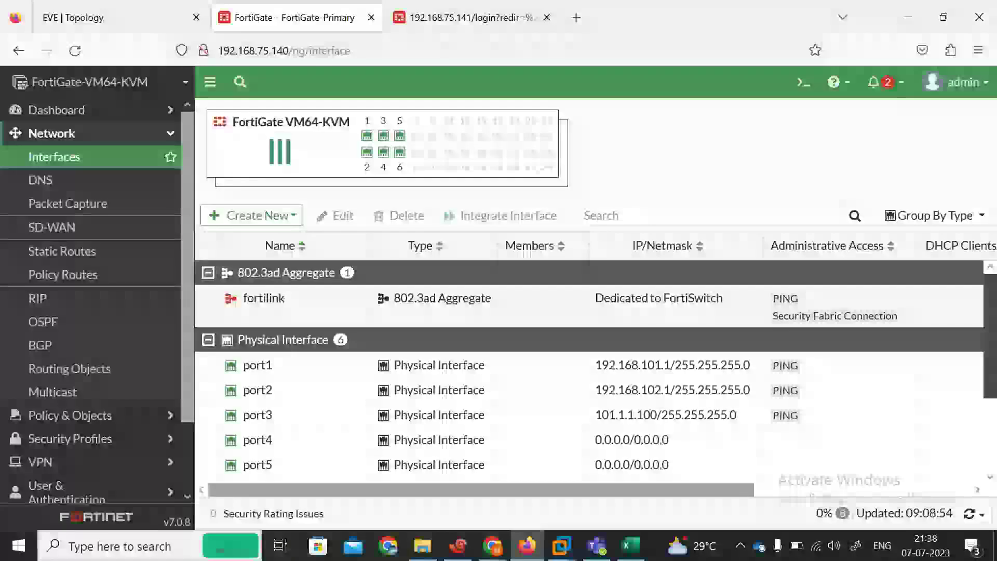
Step: Allow HTTPS, PING and FMG-Access on port4
{"action": "double_click", "coordinate": [343, 338]}
{"action": "left_click", "coordinate": [324, 445]}
{"action": "left_click", "coordinate": [479, 445]}
{"action": "left_click", "coordinate": [635, 445]}
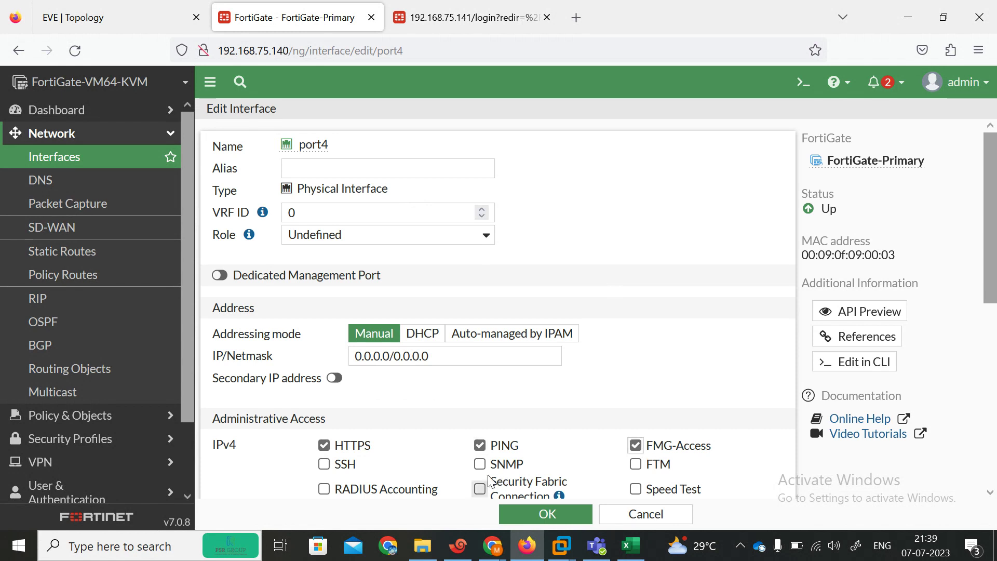
{"action": "left_click", "coordinate": [543, 515]}
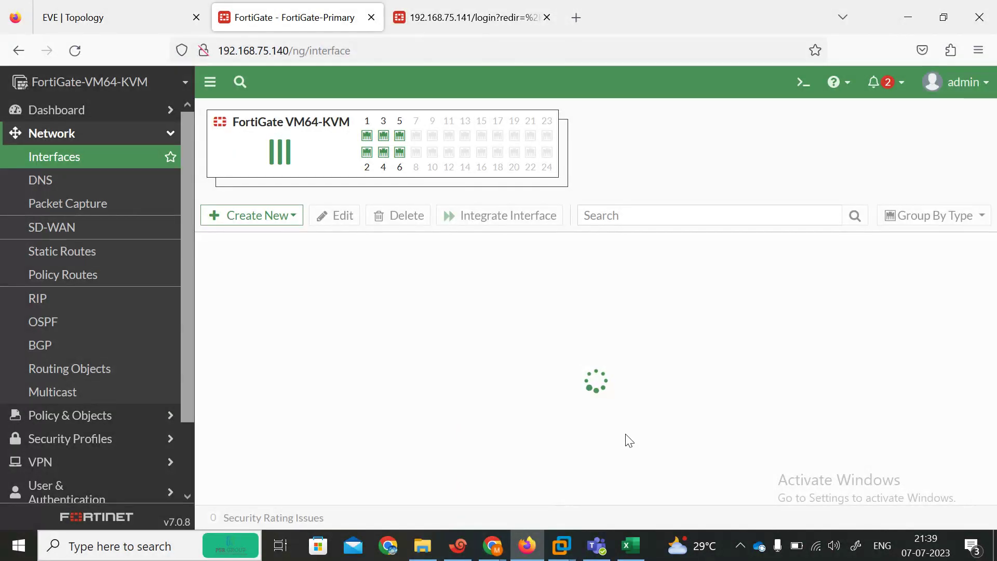
Step: Allow HTTPS, PING, FMG-Access and SNMP on port5
{"action": "scroll", "coordinate": [545, 426], "scroll_direction": "down", "scroll_amount": 3}
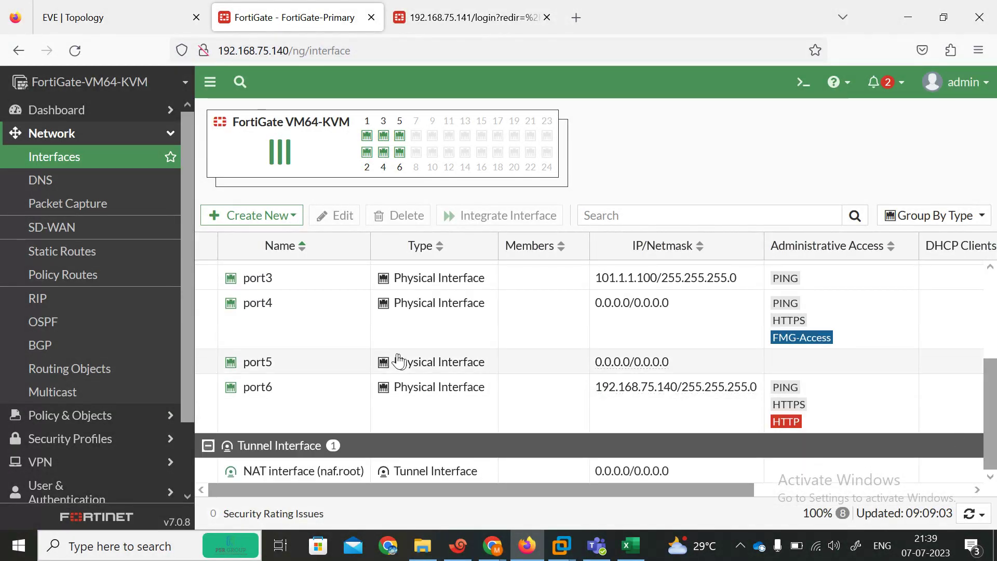
{"action": "double_click", "coordinate": [289, 365]}
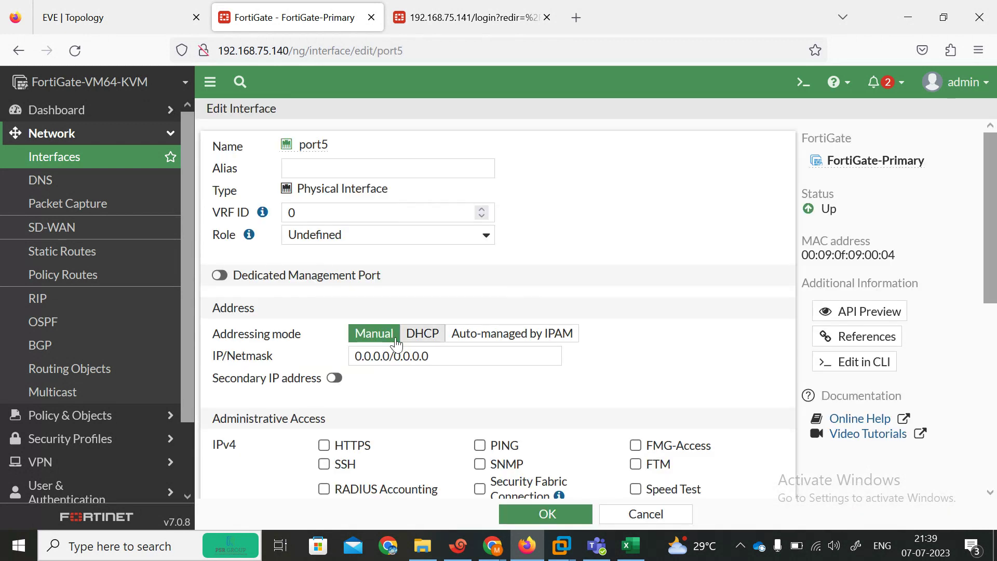
{"action": "left_click", "coordinate": [326, 445]}
{"action": "left_click", "coordinate": [512, 445]}
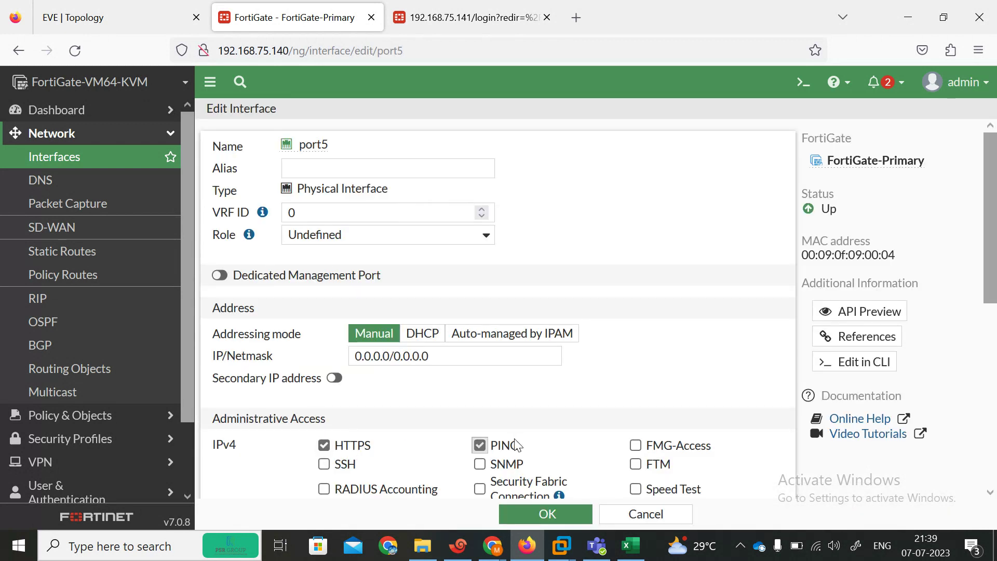
{"action": "left_click", "coordinate": [636, 446]}
{"action": "left_click", "coordinate": [480, 463]}
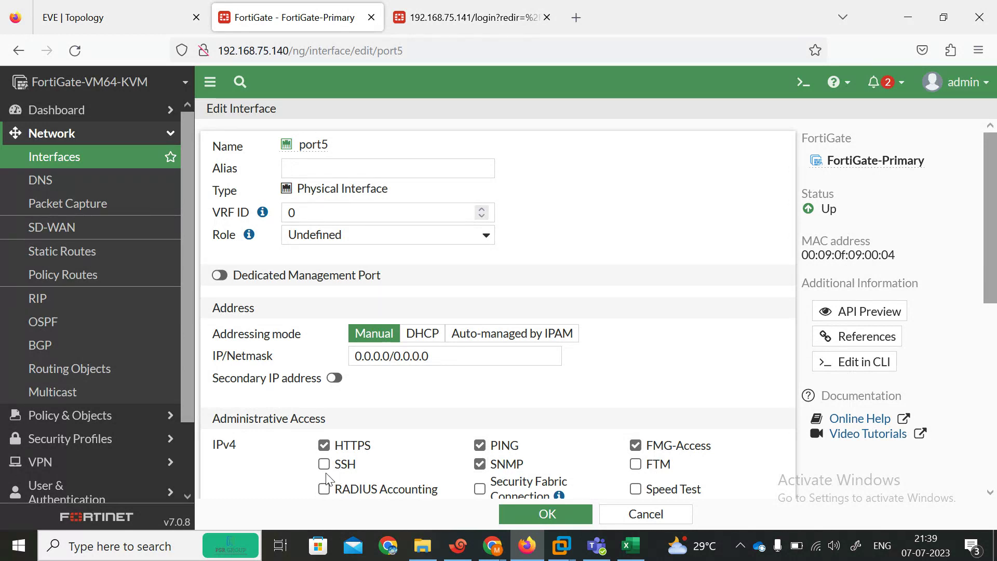
{"action": "left_click", "coordinate": [544, 514]}
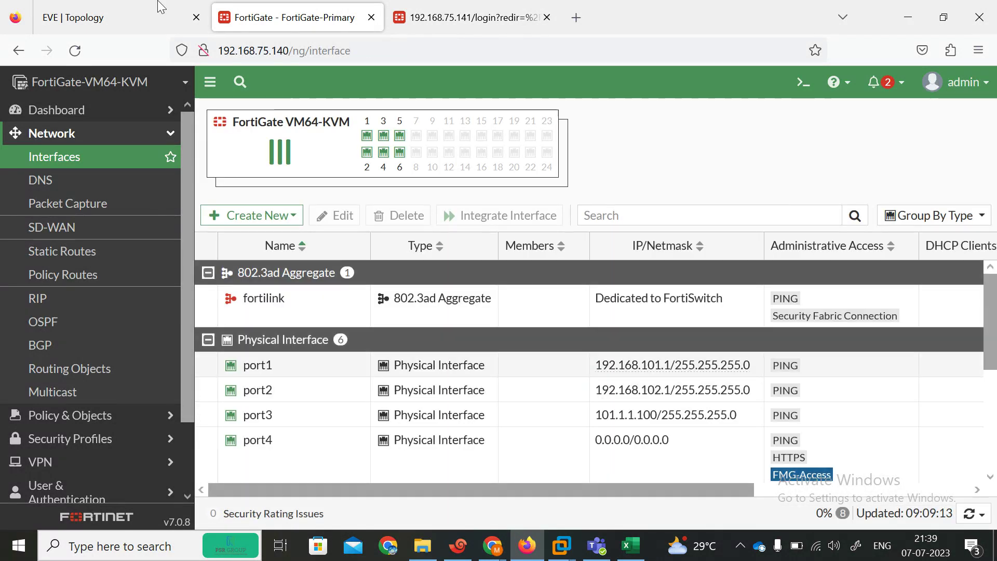
{"action": "left_click", "coordinate": [136, 11]}
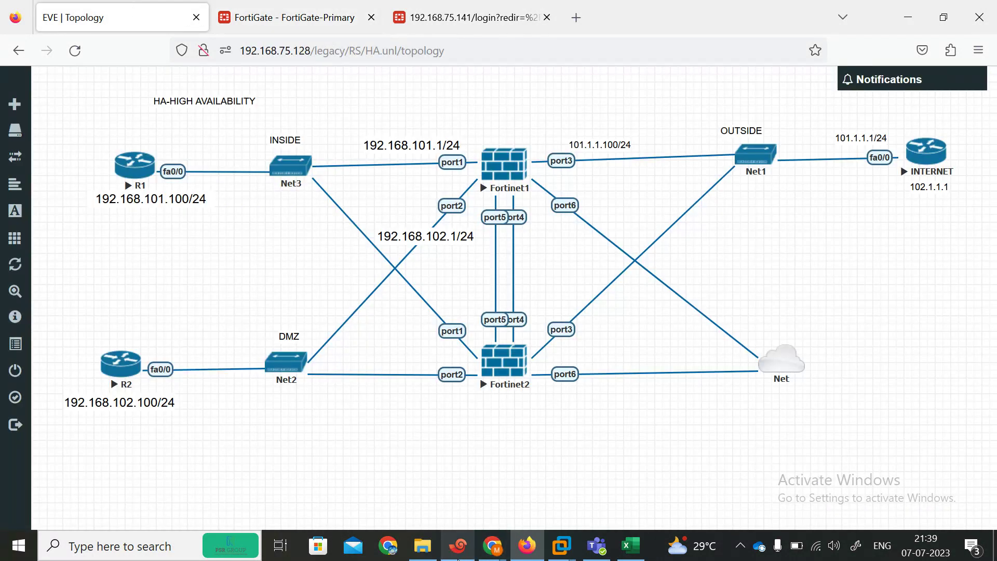
Step: From R1, re-ping 101.1.1.100 and 192.168.102.1, then abort a failing ping to 102.1.1.100
{"action": "left_click", "coordinate": [458, 550]}
{"action": "key", "text": "Up"}
{"action": "key", "text": "Return"}
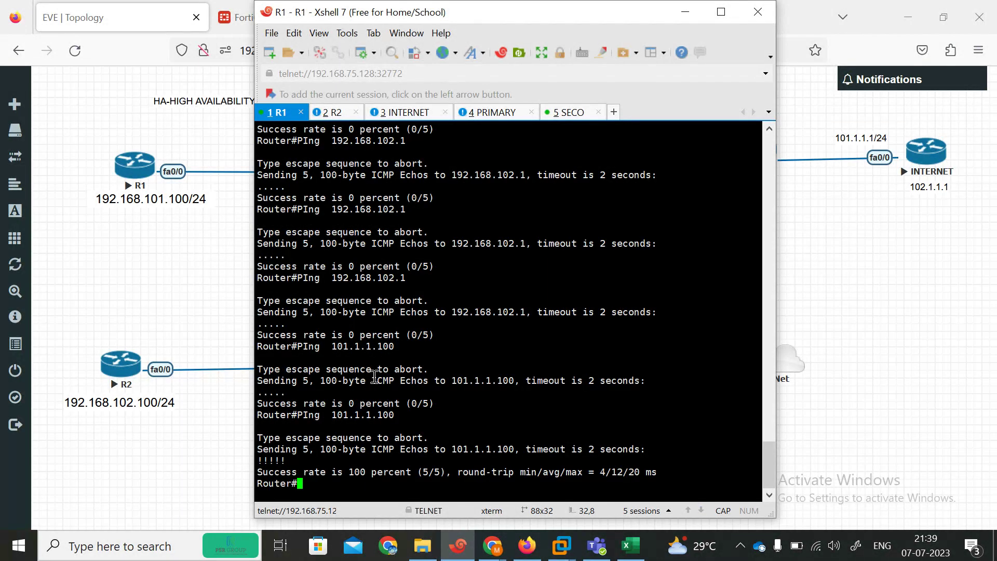
{"action": "key", "text": "Up"}
{"action": "key", "text": "Up"}
{"action": "key", "text": "Return"}
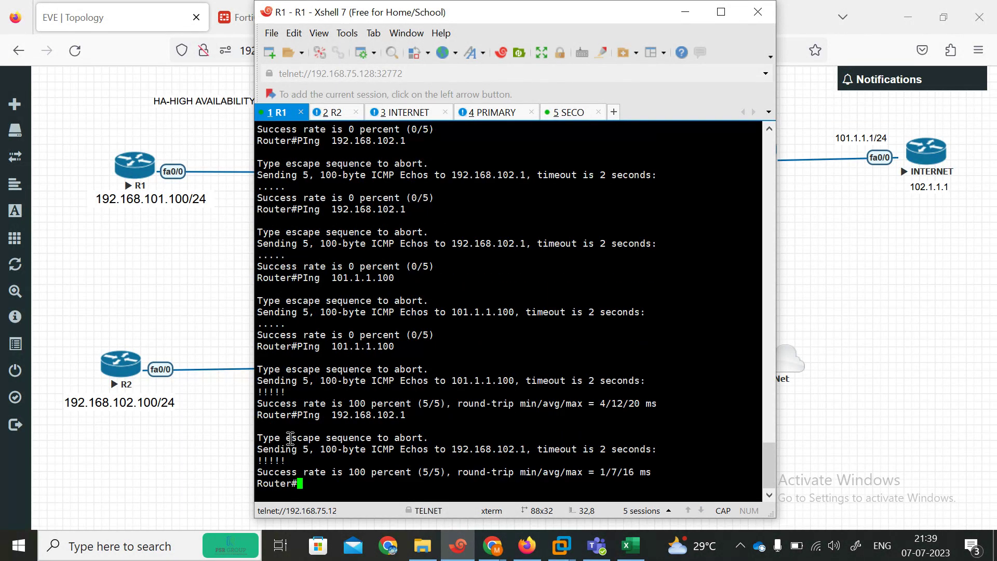
{"action": "key", "text": "Up"}
{"action": "key", "text": "Up"}
{"action": "key", "text": "Down"}
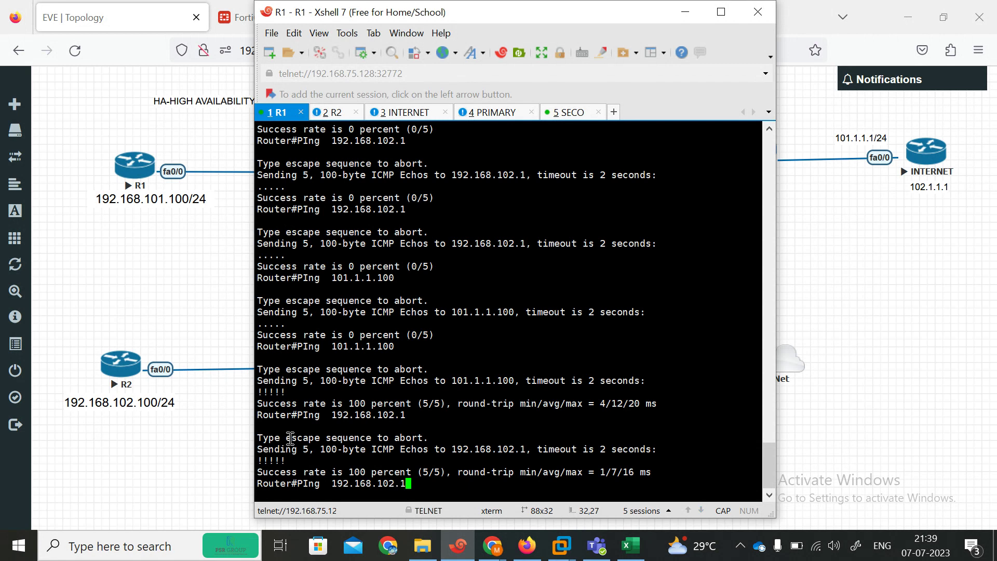
{"action": "key", "text": "Return"}
{"action": "key", "text": "Up"}
{"action": "key", "text": "Up"}
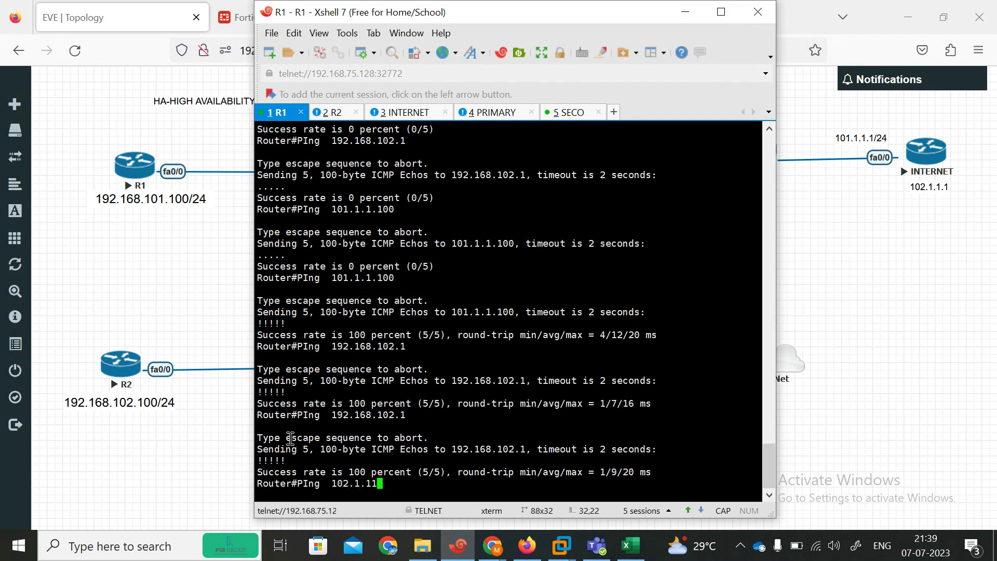
{"action": "key", "text": "Return"}
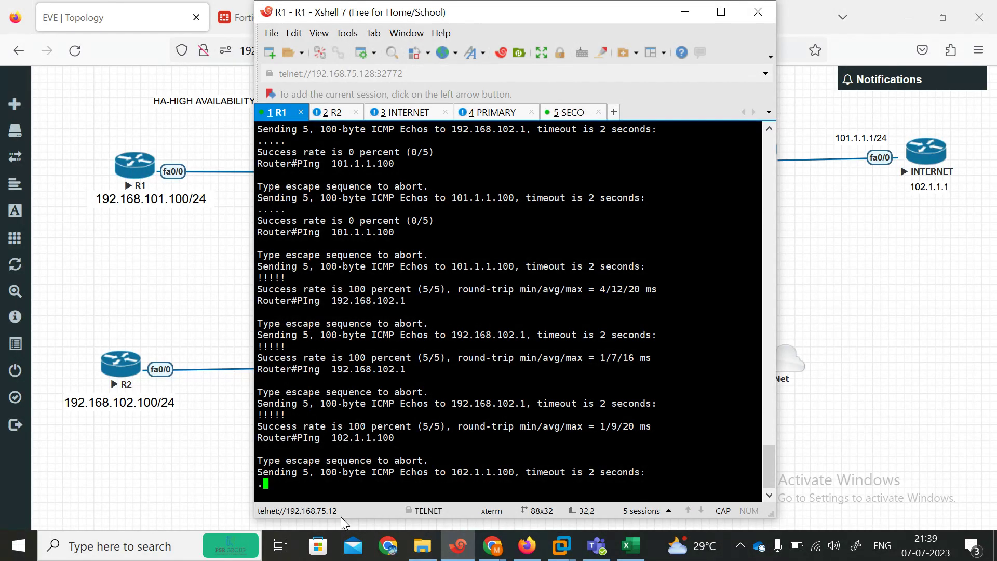
{"action": "key", "text": "ctrl+shift+6"}
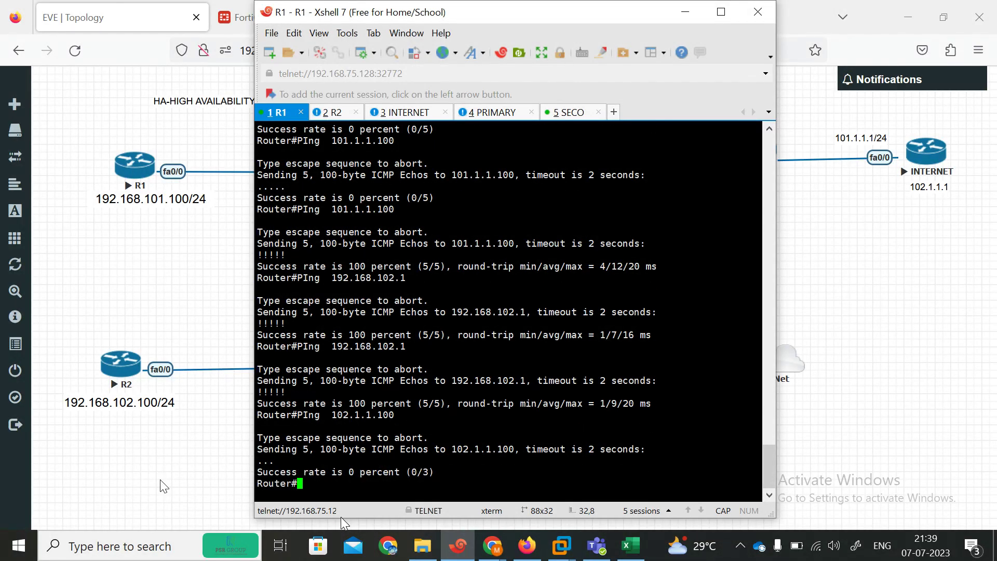
Step: Ping 192.168.102.100 and 101.1.1.1 from R1, both succeeding 5/5
{"action": "type", "text": "PI"}
{"action": "key", "text": "Tab"}
{"action": "type", "text": "1"}
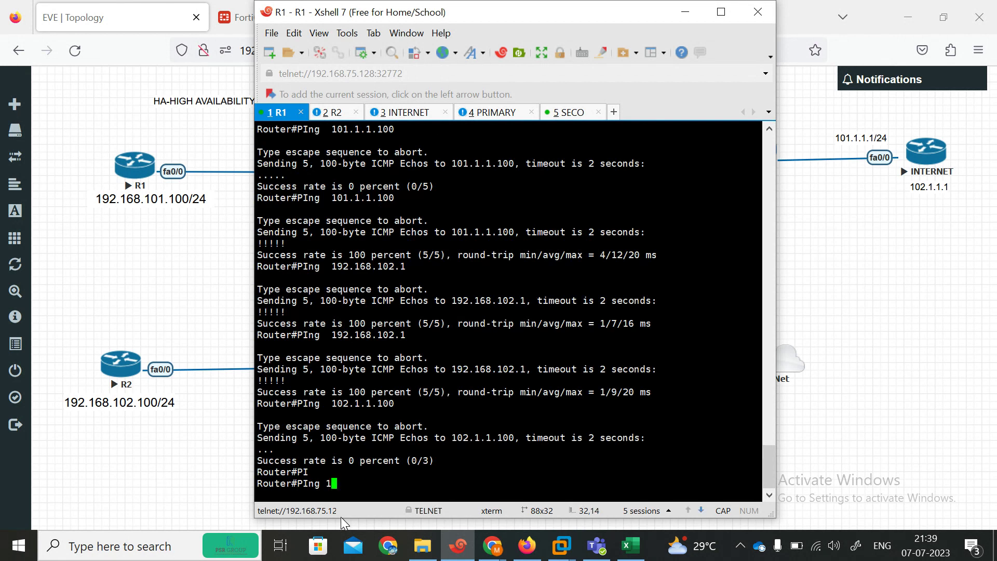
{"action": "type", "text": "92.168.102.100"}
{"action": "key", "text": "Return"}
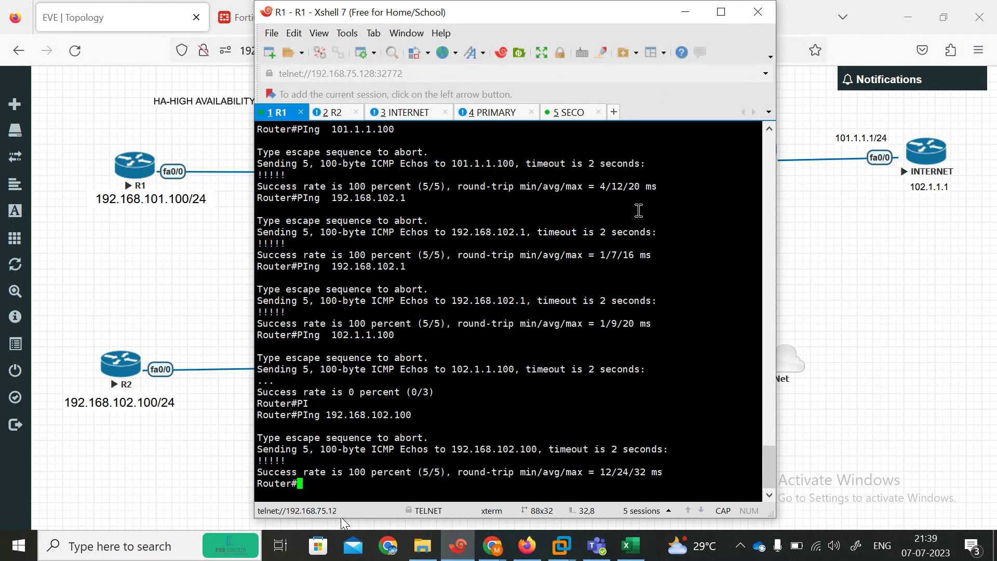
{"action": "key", "text": "Up"}
{"action": "key", "text": "BackSpace"}
{"action": "key", "text": "BackSpace"}
{"action": "key", "text": "BackSpace"}
{"action": "key", "text": "BackSpace"}
{"action": "key", "text": "BackSpace"}
{"action": "key", "text": "BackSpace"}
{"action": "key", "text": "BackSpace"}
{"action": "key", "text": "BackSpace"}
{"action": "key", "text": "BackSpace"}
{"action": "key", "text": "BackSpace"}
{"action": "key", "text": "BackSpace"}
{"action": "key", "text": "BackSpace"}
{"action": "key", "text": "BackSpace"}
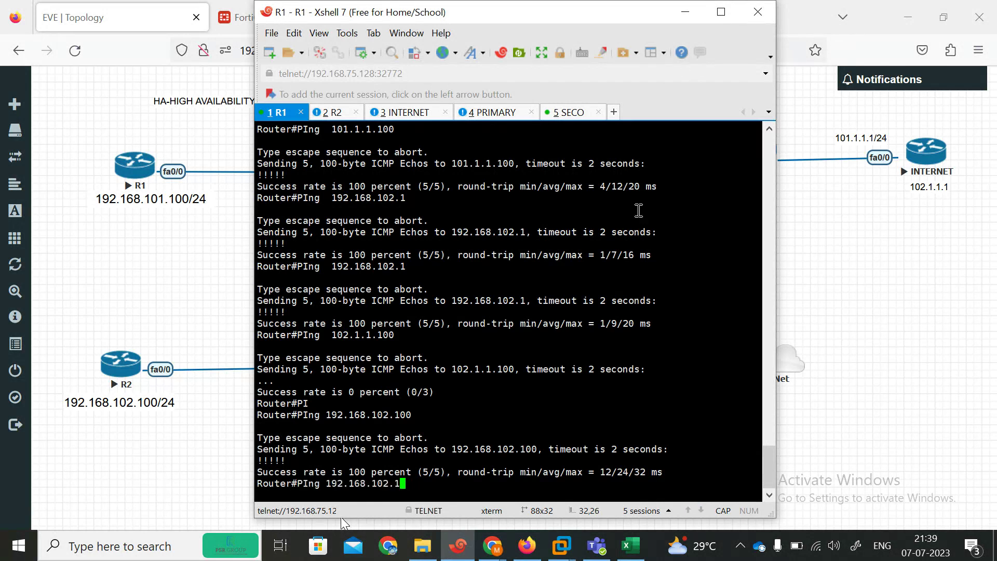
{"action": "key", "text": "BackSpace"}
{"action": "key", "text": "BackSpace"}
{"action": "type", "text": "19"}
{"action": "key", "text": "BackSpace"}
{"action": "type", "text": "01.1.1.1"}
{"action": "key", "text": "Return"}
Step: Ping 102.1.1.1 from R1 successfully, then minimise the terminal
{"action": "key", "text": "Up"}
{"action": "key", "text": "BackSpace"}
{"action": "key", "text": "BackSpace"}
{"action": "key", "text": "BackSpace"}
{"action": "key", "text": "BackSpace"}
{"action": "key", "text": "BackSpace"}
{"action": "key", "text": "BackSpace"}
{"action": "key", "text": "BackSpace"}
{"action": "type", "text": "2.1.1.1"}
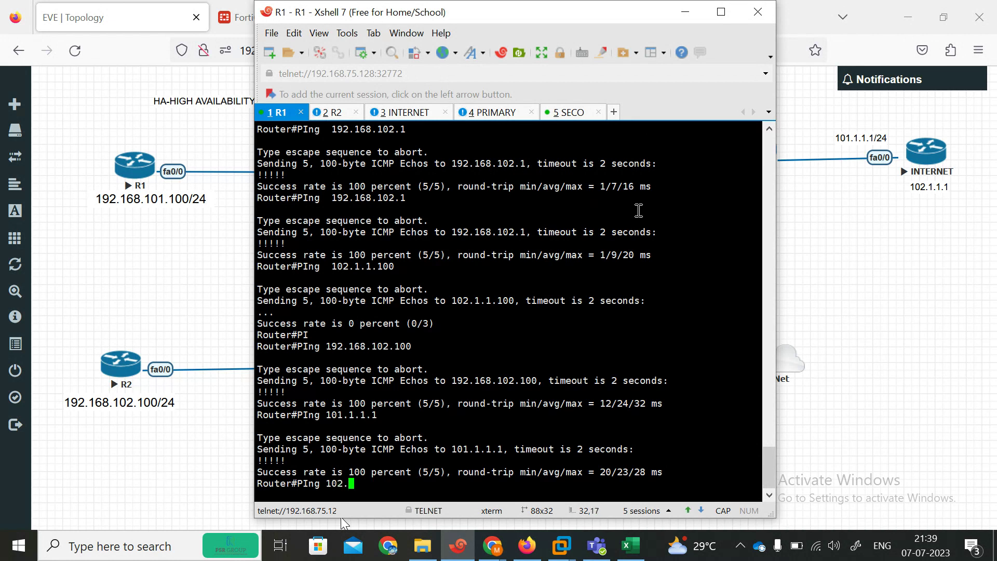
{"action": "key", "text": "Return"}
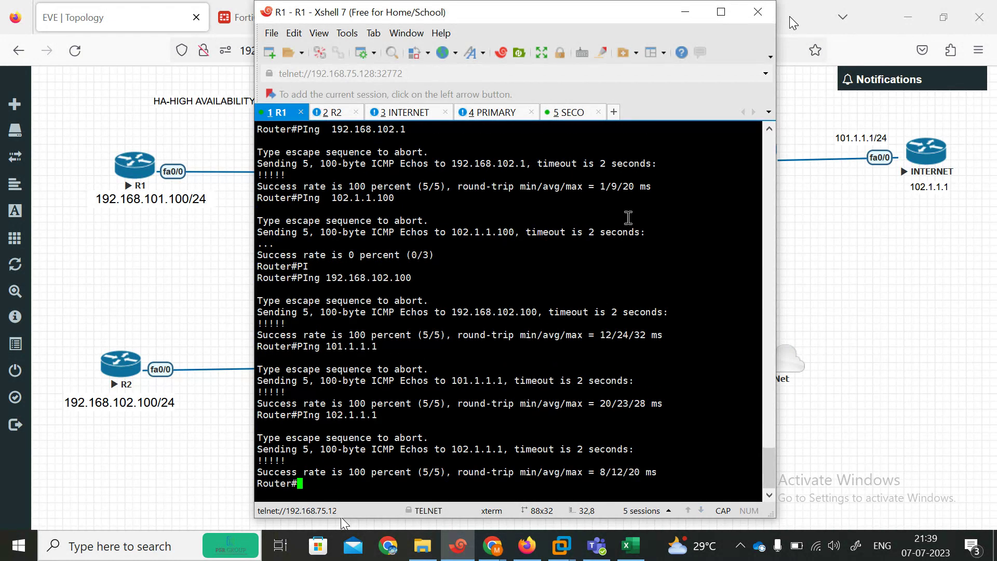
{"action": "left_click", "coordinate": [685, 12]}
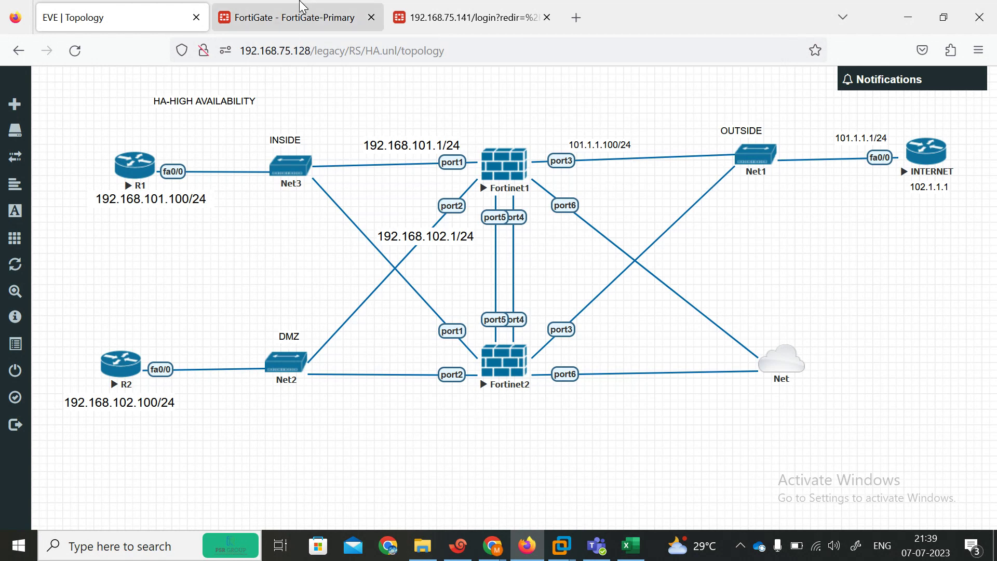
Step: Log in to the secondary FortiGate's web GUI with the administrator credentials and dismiss the prompts
{"action": "left_click", "coordinate": [297, 17]}
{"action": "left_click", "coordinate": [460, 18]}
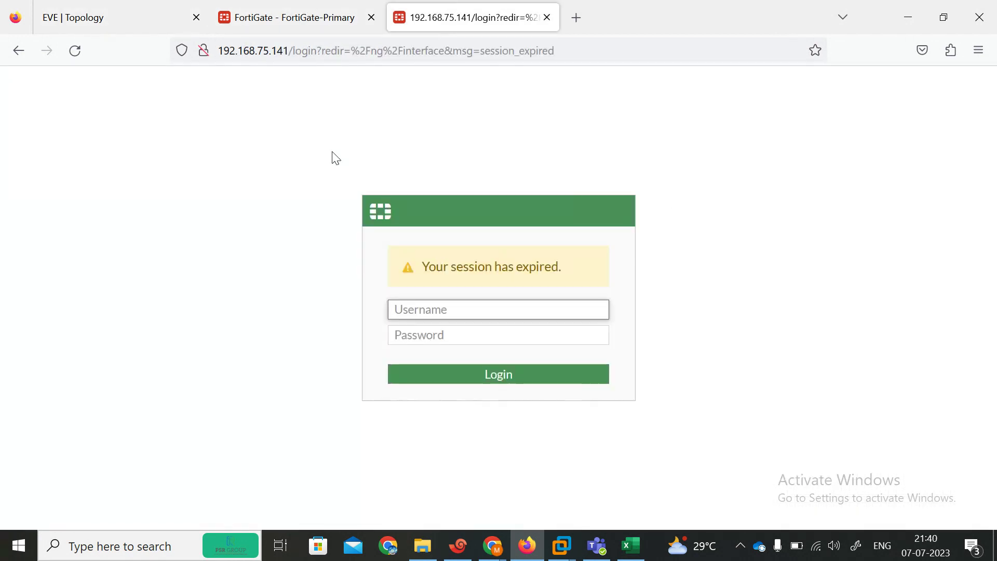
{"action": "type", "text": "admin"}
{"action": "key", "text": "Tab"}
{"action": "type", "text": "admin"}
{"action": "key", "text": "Return"}
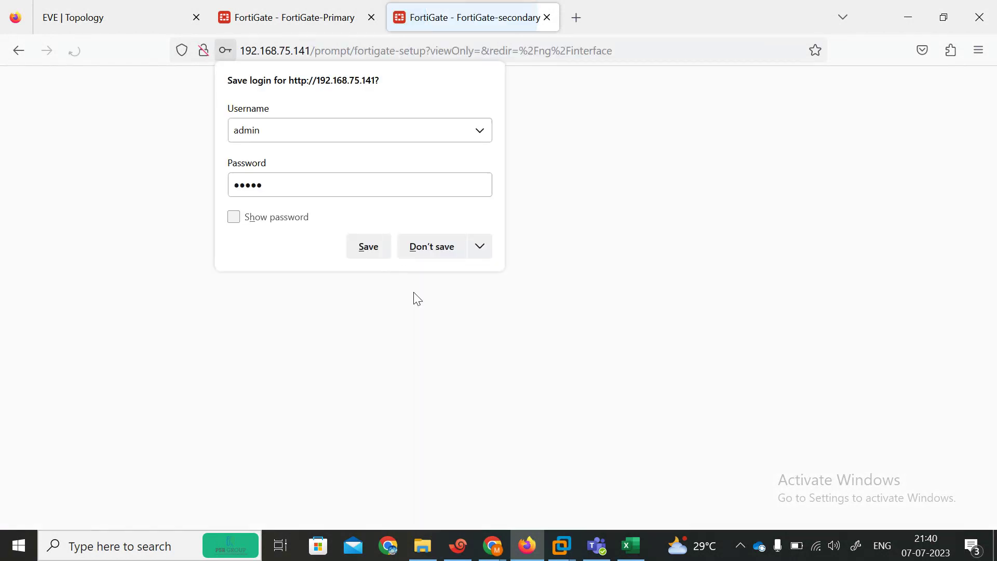
{"action": "left_click", "coordinate": [423, 249]}
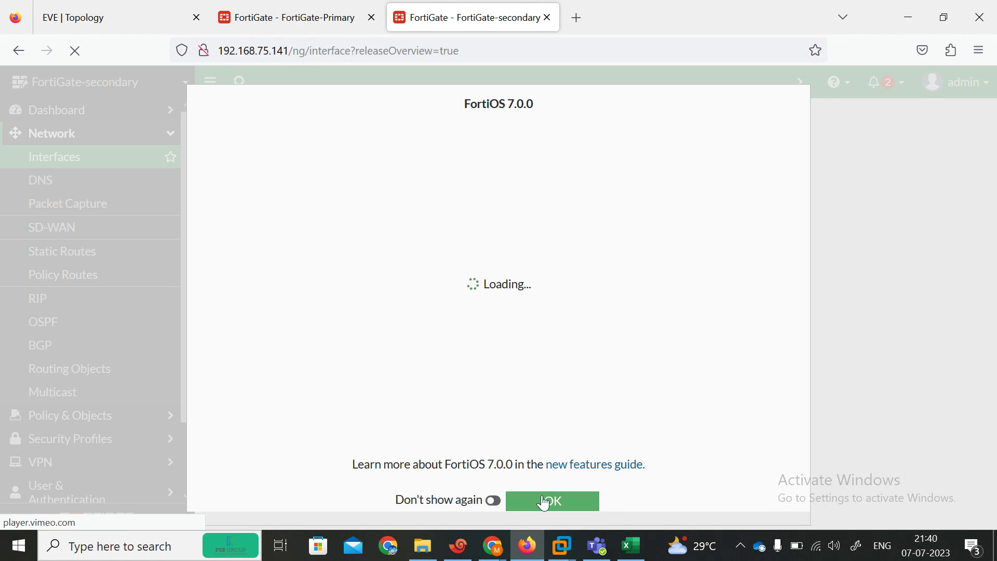
{"action": "left_click", "coordinate": [553, 500]}
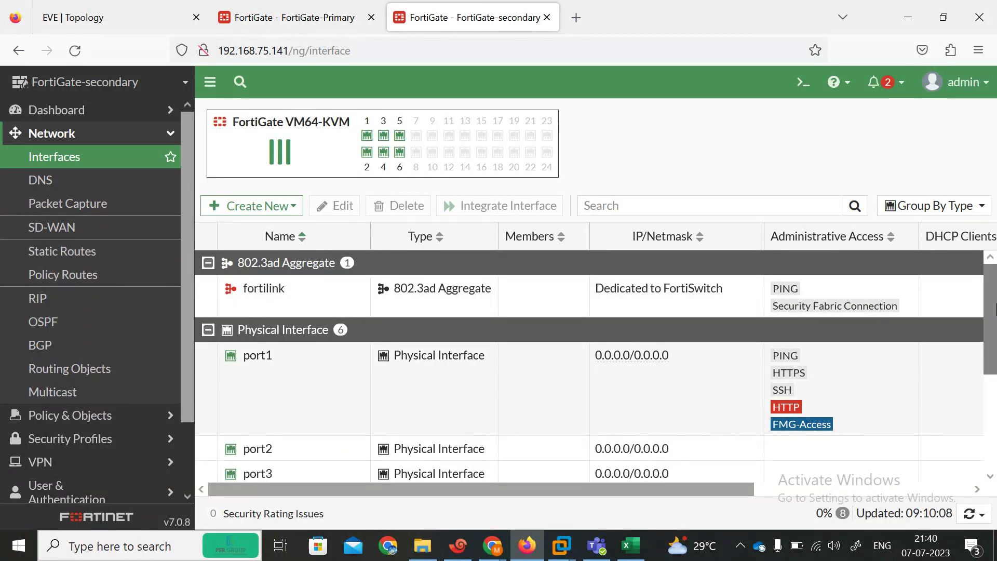
Step: Scroll the secondary's sidebar down past Policy & Objects and expand the System menu
{"action": "left_click_drag", "start_coordinate": [990, 322], "coordinate": [994, 396]}
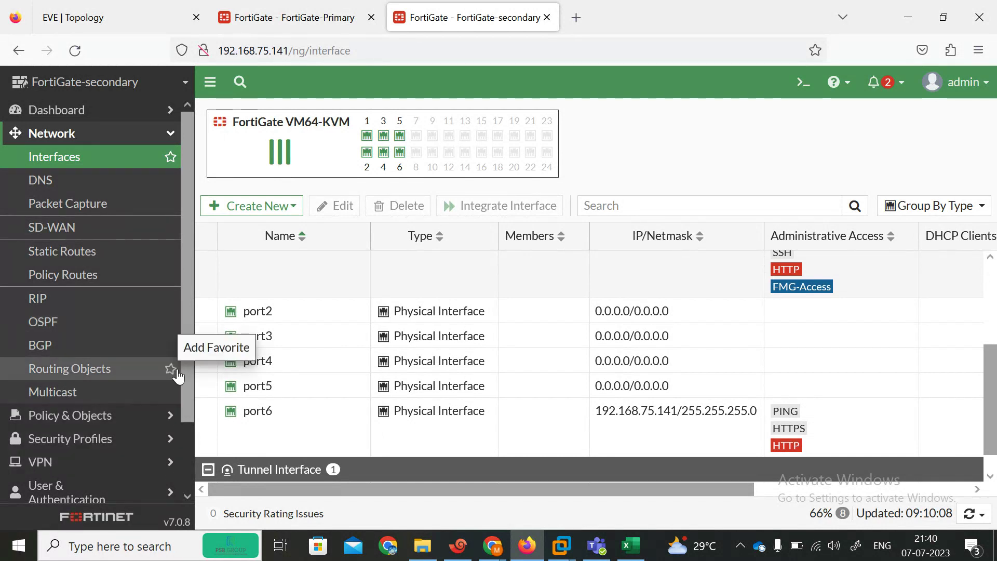
{"action": "scroll", "coordinate": [189, 377], "scroll_direction": "down", "scroll_amount": 3}
{"action": "left_click", "coordinate": [75, 339]}
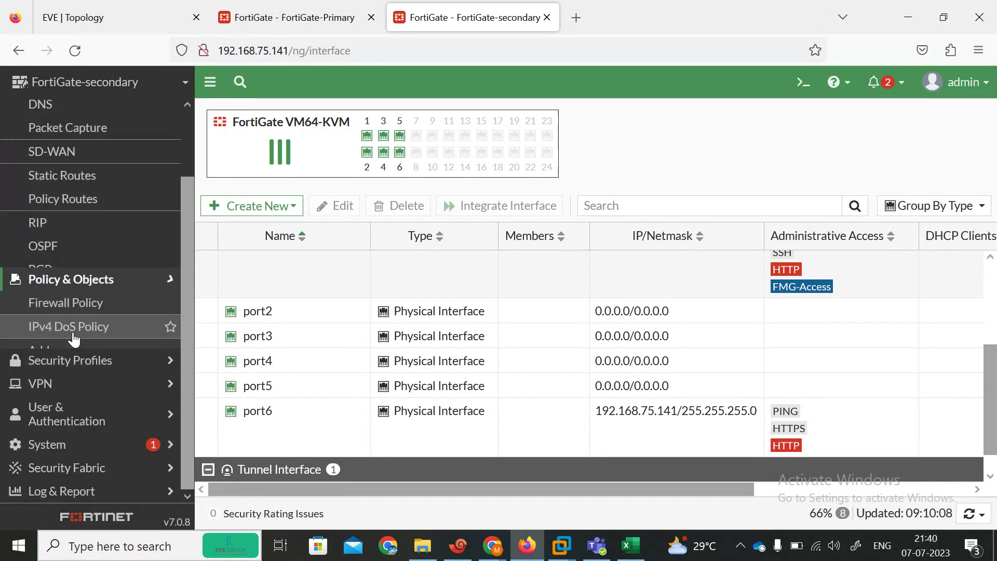
{"action": "left_click_drag", "start_coordinate": [190, 244], "coordinate": [186, 330]}
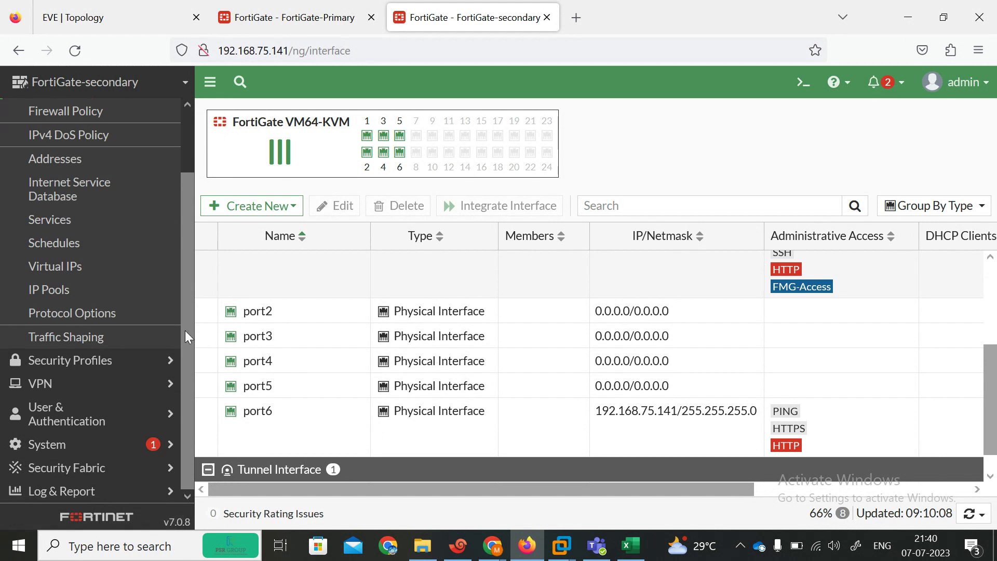
{"action": "left_click", "coordinate": [78, 445]}
Step: On the secondary's System > HA page, choose Active-Passive mode and enter group name 'fortinet'
{"action": "left_click", "coordinate": [44, 347]}
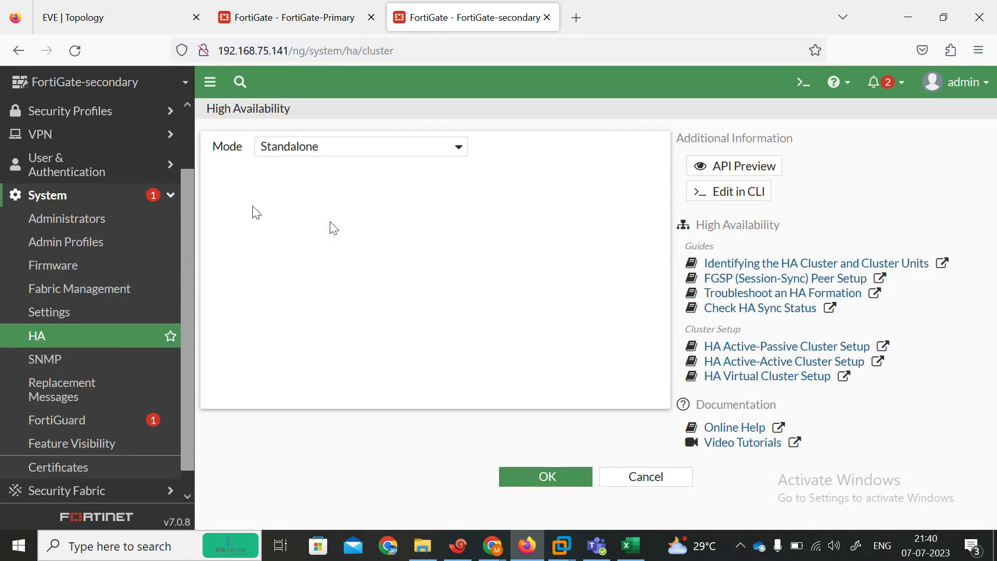
{"action": "left_click", "coordinate": [398, 148]}
{"action": "left_click", "coordinate": [332, 214]}
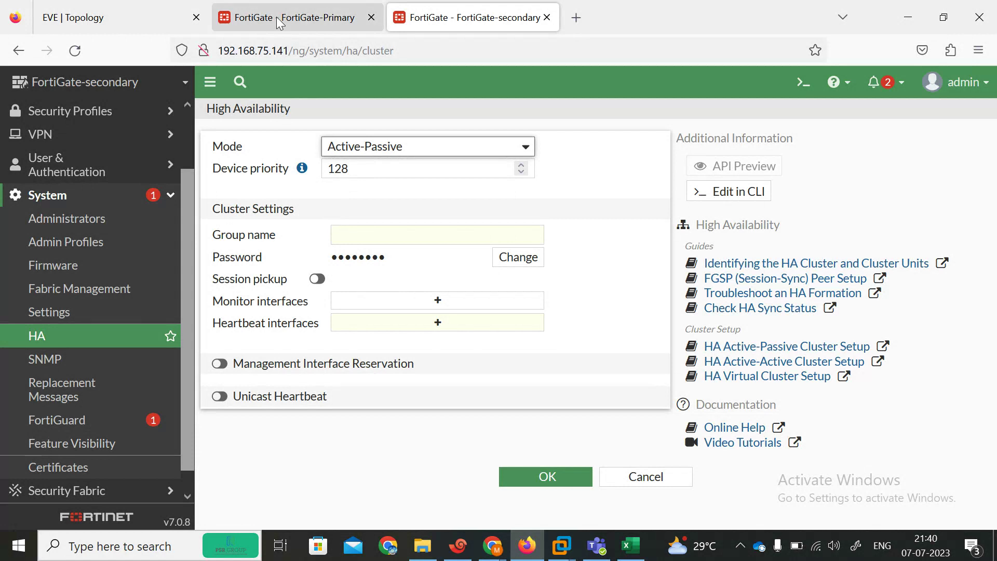
{"action": "left_click", "coordinate": [364, 235]}
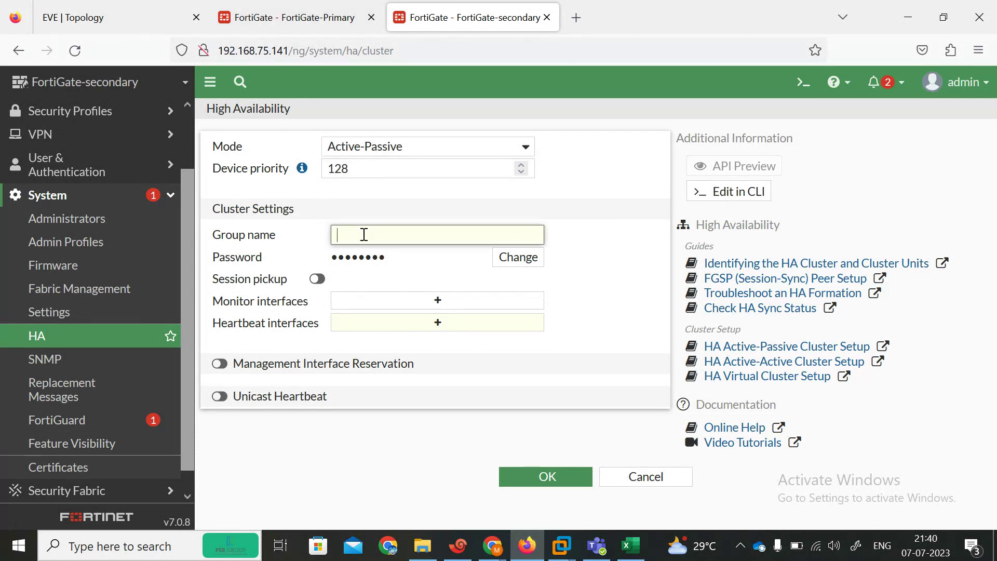
{"action": "type", "text": "fortinet"}
{"action": "key", "text": "Tab"}
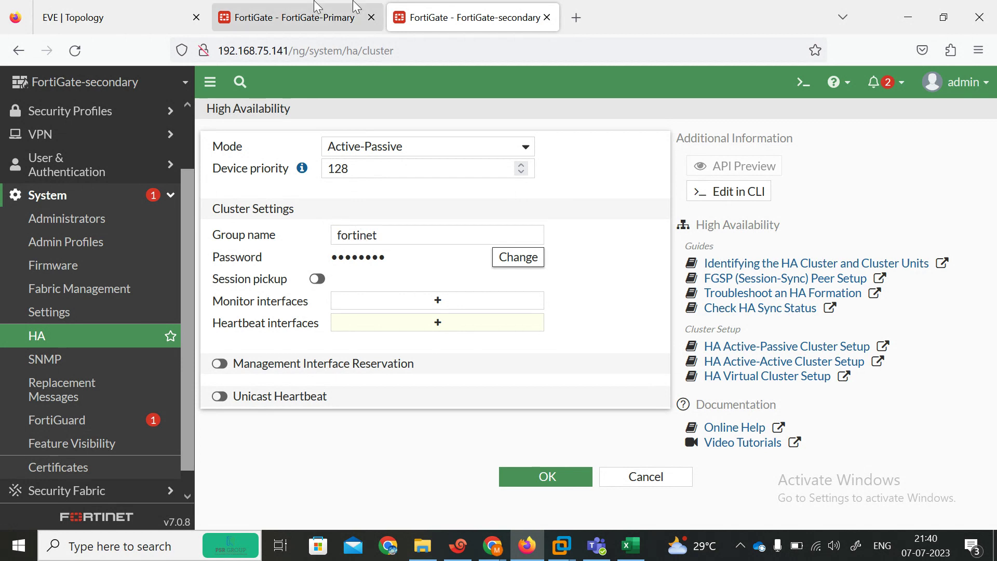
{"action": "left_click", "coordinate": [291, 17]}
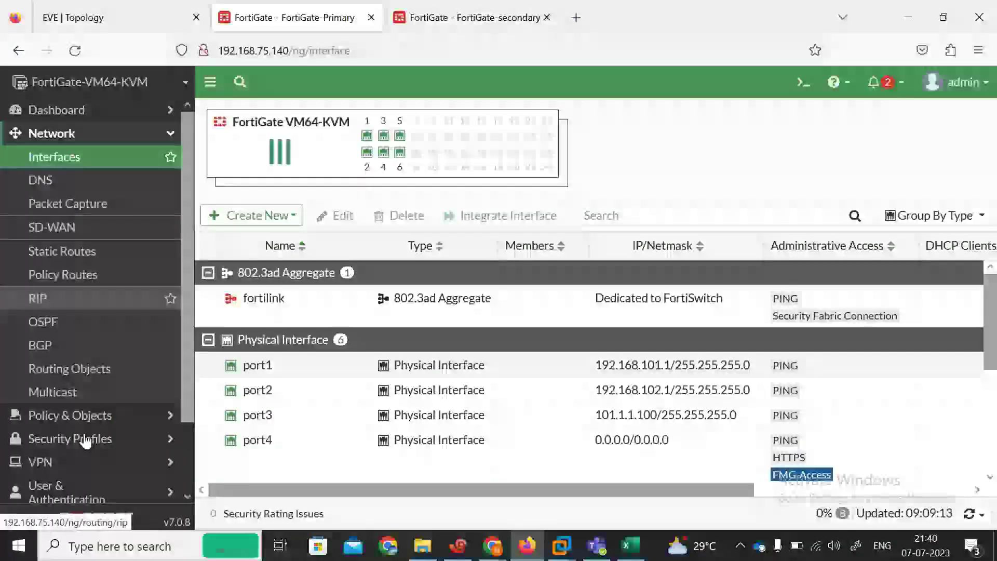
Step: Open the primary's System > HA page and edit the primary cluster member's settings
{"action": "scroll", "coordinate": [183, 417], "scroll_direction": "down", "scroll_amount": 3}
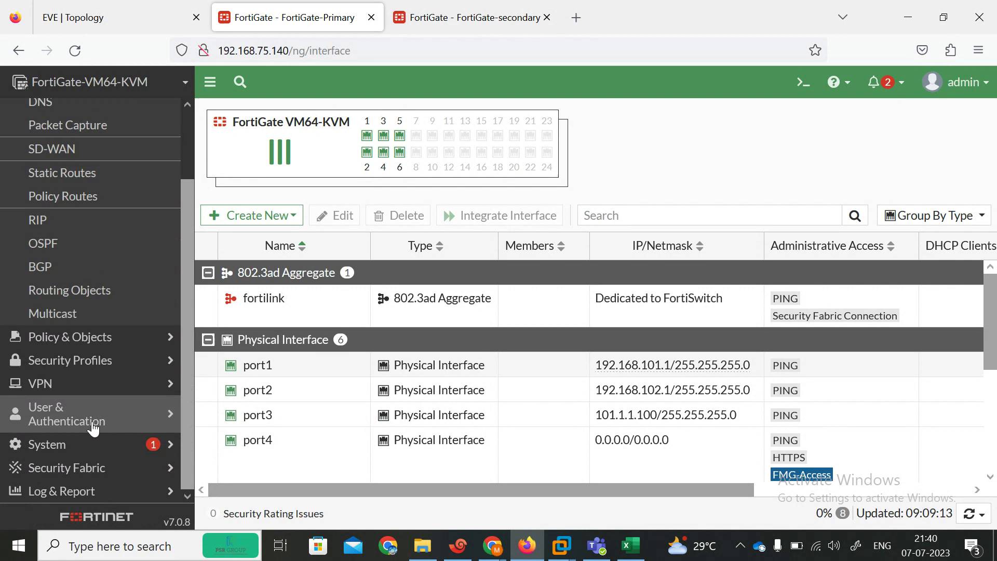
{"action": "left_click", "coordinate": [85, 444]}
{"action": "left_click", "coordinate": [85, 337]}
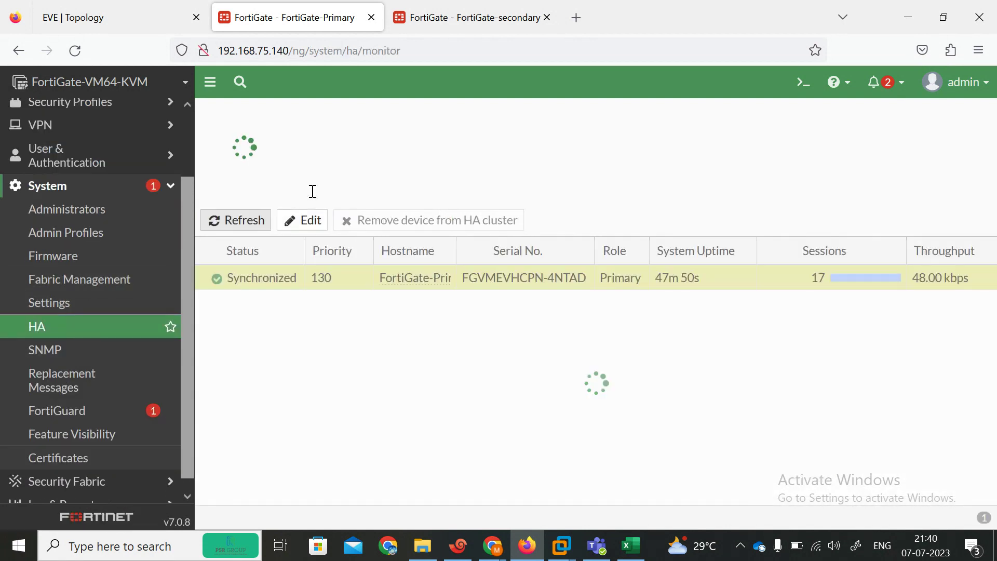
{"action": "double_click", "coordinate": [312, 288]}
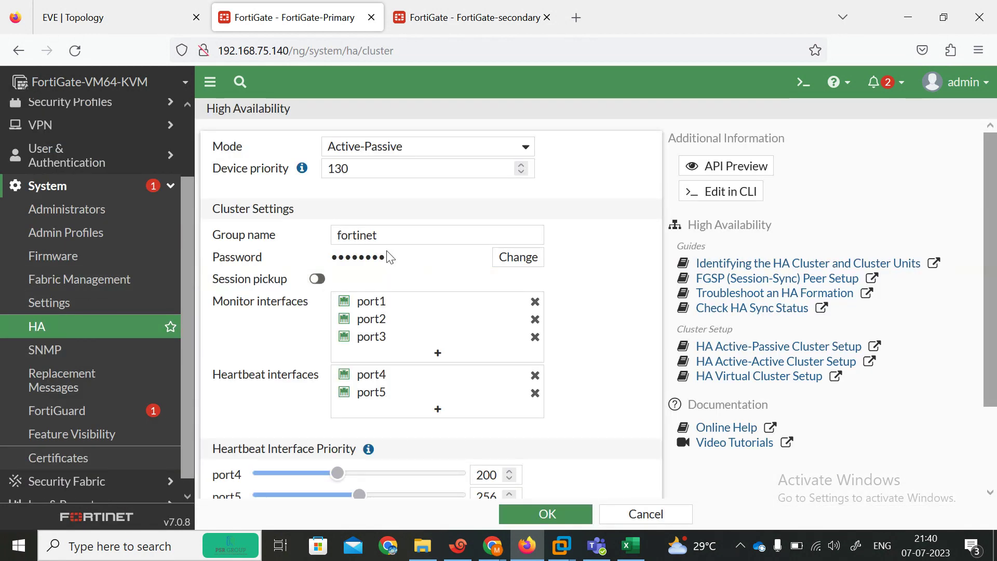
Step: Make the primary's cluster password editable, show it in plain text and select it
{"action": "double_click", "coordinate": [404, 263]}
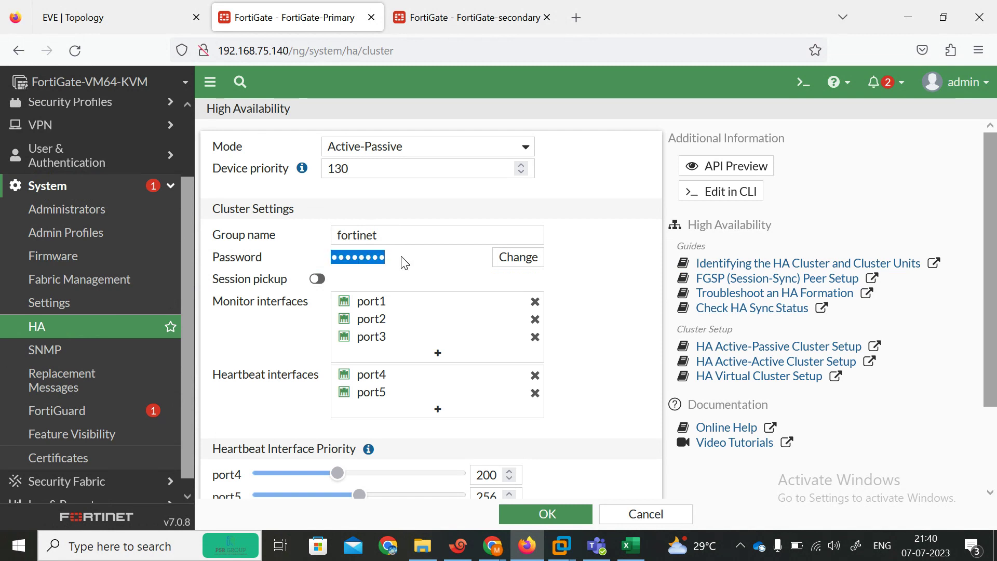
{"action": "left_click", "coordinate": [518, 257]}
{"action": "type", "text": "for"}
{"action": "left_click", "coordinate": [478, 235]}
{"action": "left_click", "coordinate": [581, 269]}
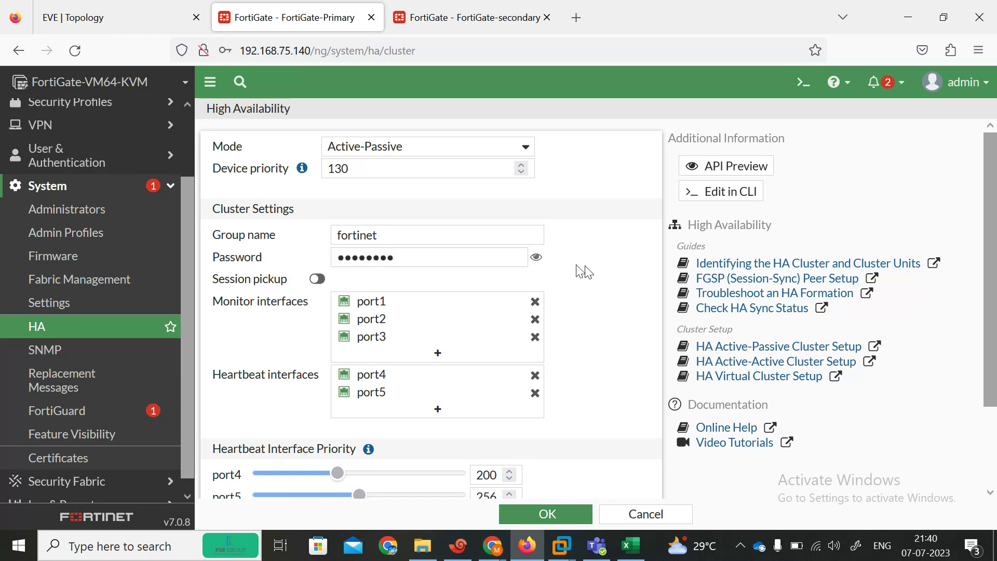
{"action": "left_click", "coordinate": [540, 263]}
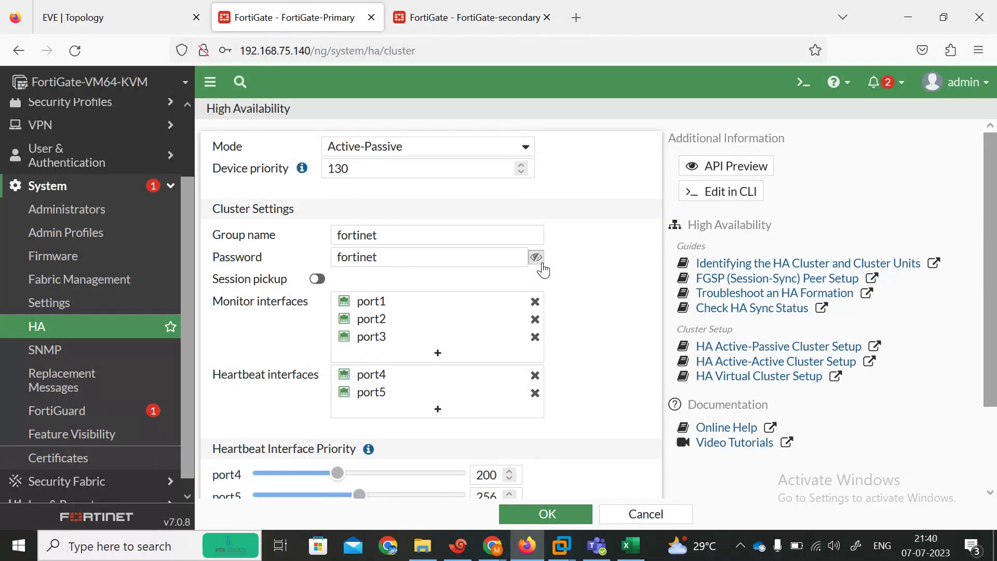
{"action": "double_click", "coordinate": [406, 264]}
Step: Paste the cluster password on the secondary and monitor port1, port2 and port3
{"action": "left_click", "coordinate": [416, 13]}
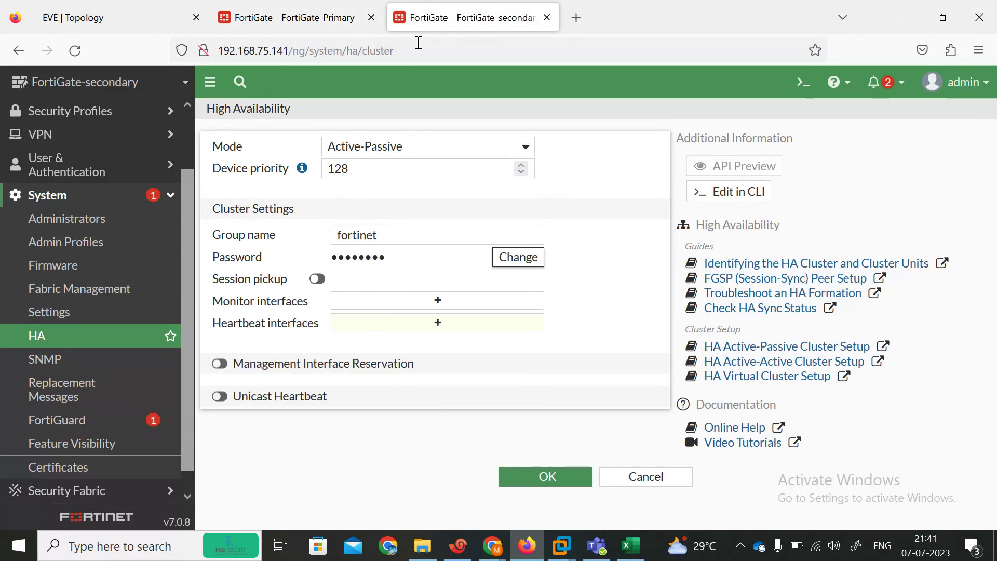
{"action": "left_click", "coordinate": [520, 258]}
{"action": "key", "text": "ctrl+v"}
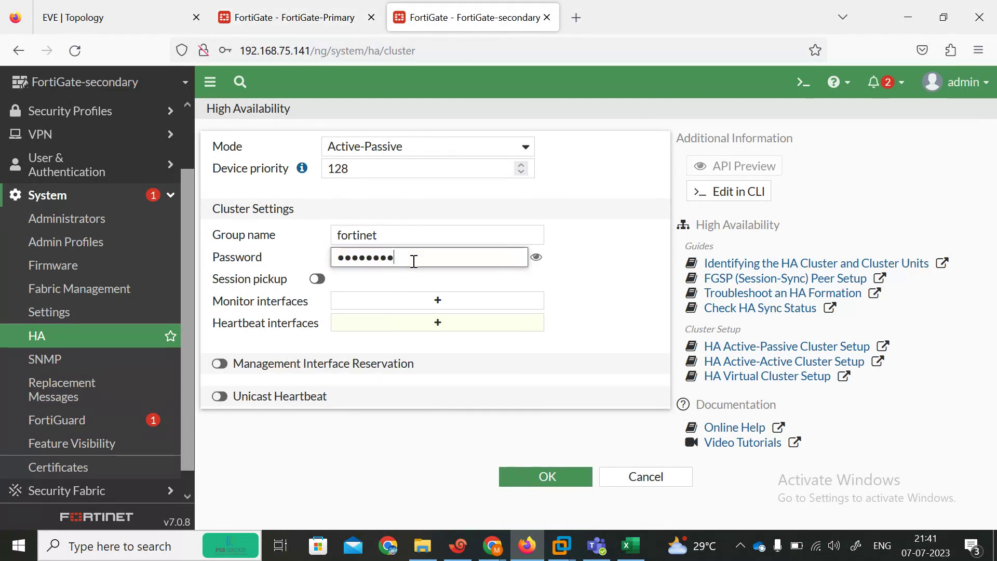
{"action": "left_click", "coordinate": [422, 300]}
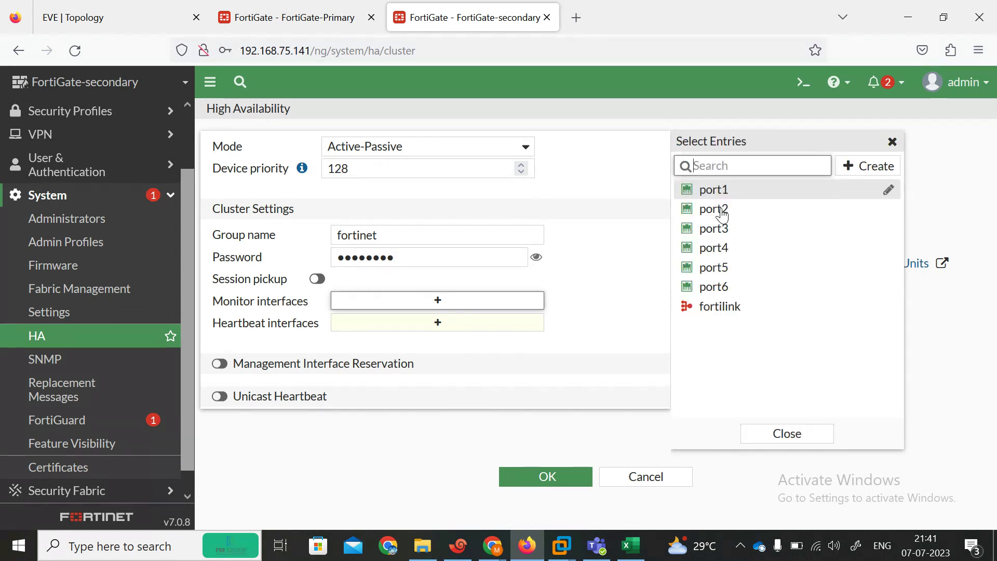
{"action": "left_click", "coordinate": [714, 189]}
{"action": "left_click", "coordinate": [714, 209]}
{"action": "left_click", "coordinate": [724, 231]}
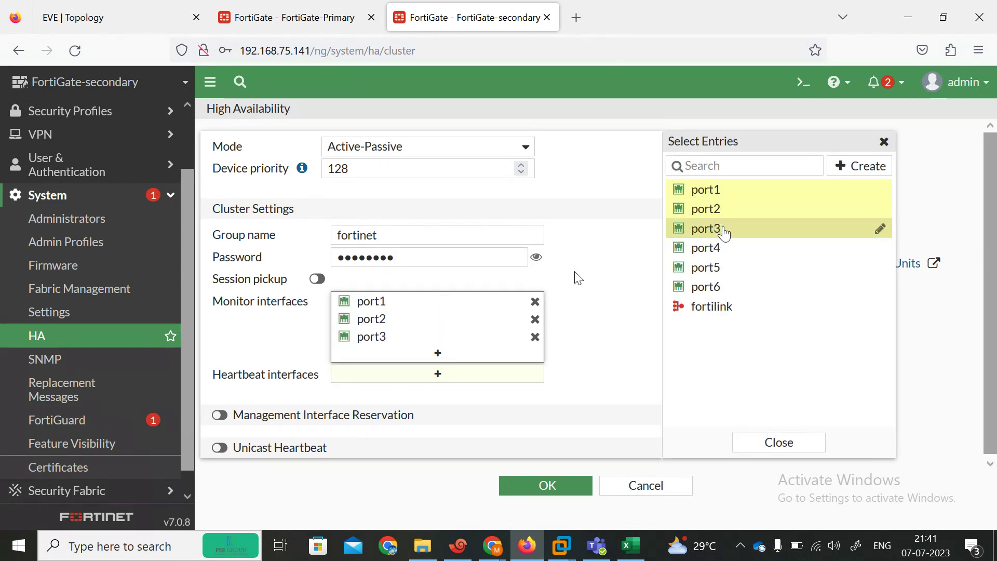
Step: Add port4 and port5 as the secondary's heartbeat interfaces with priority 200
{"action": "left_click", "coordinate": [443, 382]}
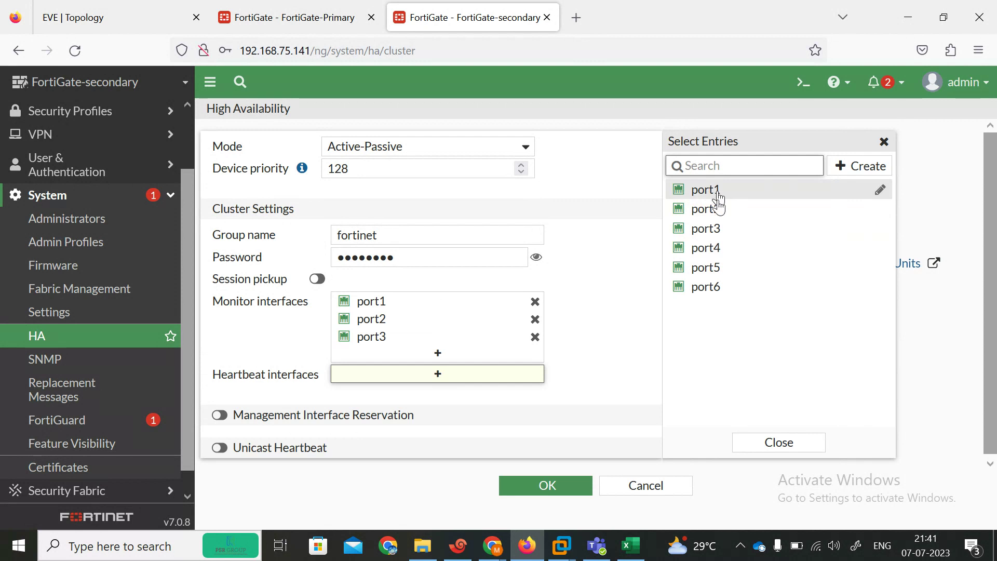
{"action": "left_click", "coordinate": [710, 249]}
{"action": "left_click", "coordinate": [717, 268]}
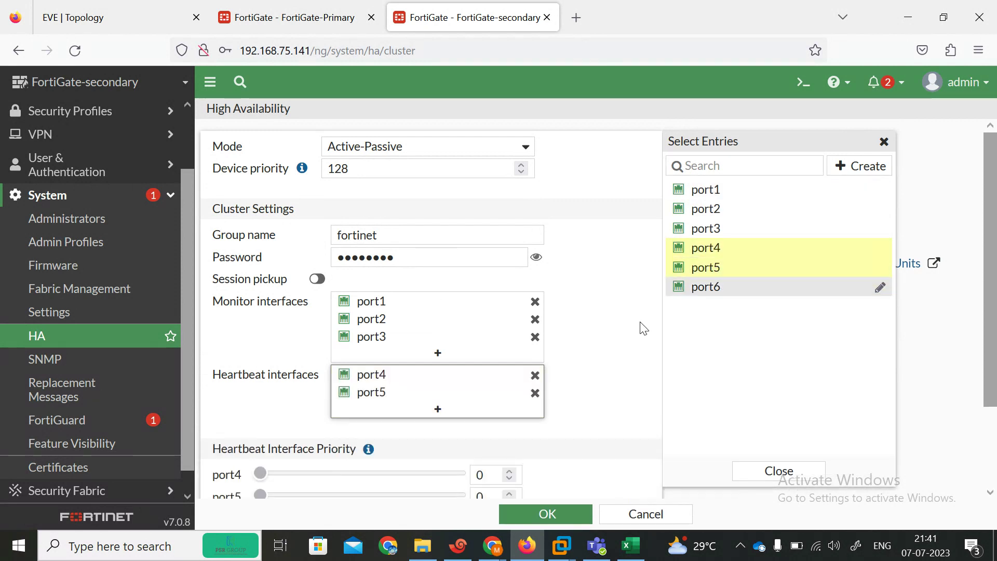
{"action": "scroll", "coordinate": [431, 312], "scroll_direction": "down", "scroll_amount": 3}
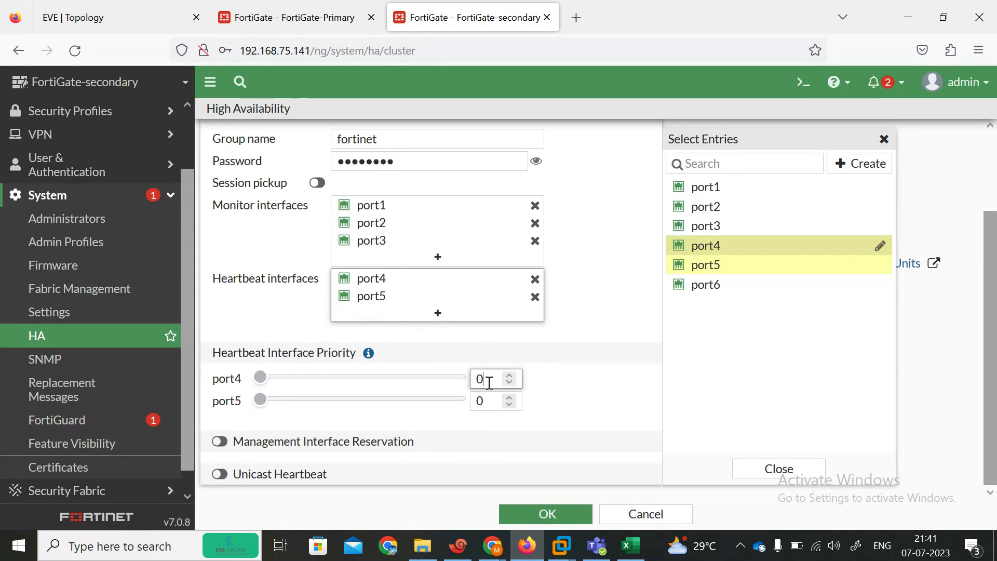
{"action": "type", "text": "256"}
{"action": "key", "text": "Tab"}
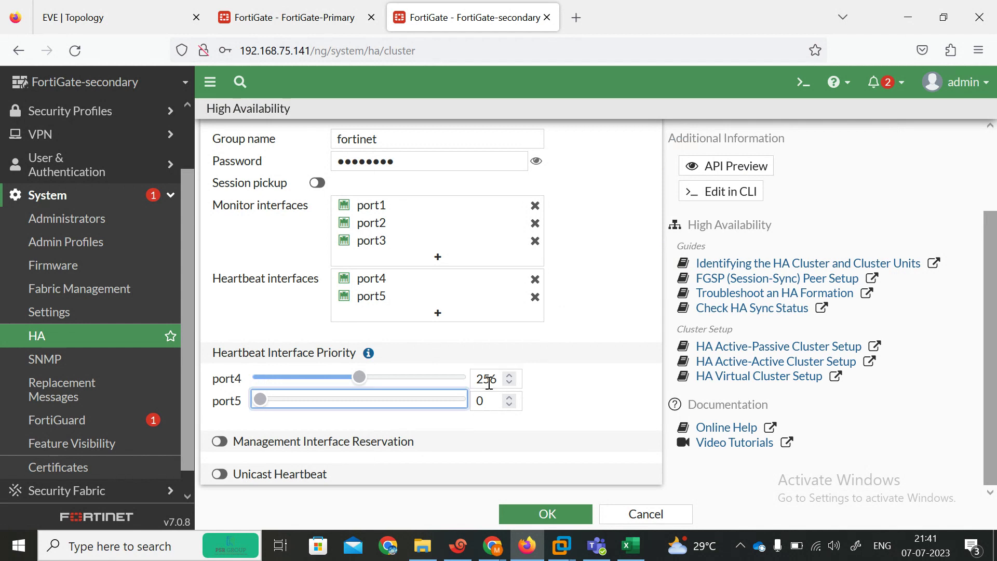
{"action": "left_click", "coordinate": [495, 381]}
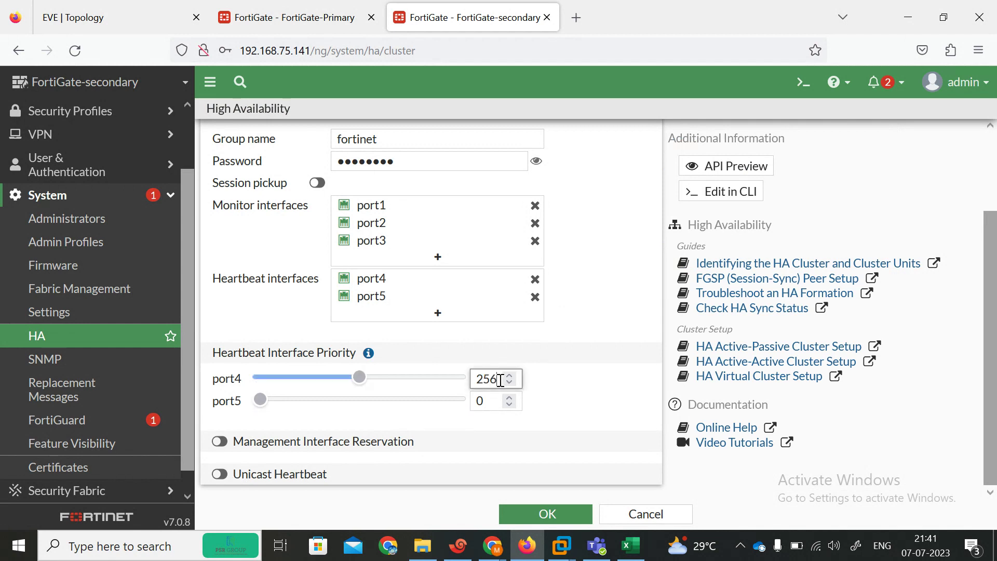
{"action": "key", "text": "Tab"}
{"action": "left_click", "coordinate": [500, 380]}
{"action": "key", "text": "BackSpace"}
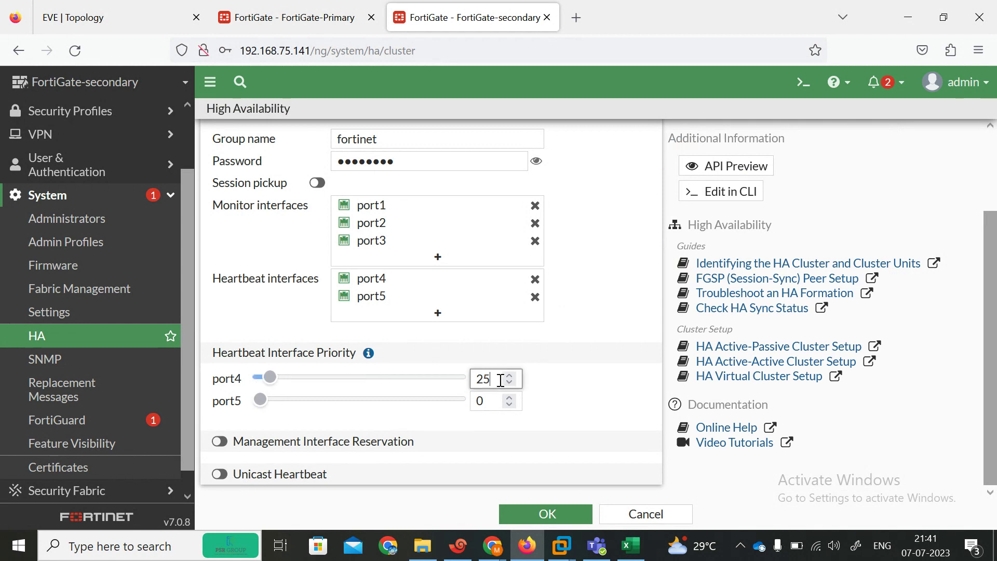
{"action": "type", "text": "00"}
{"action": "left_click", "coordinate": [494, 402]}
{"action": "type", "text": "250"}
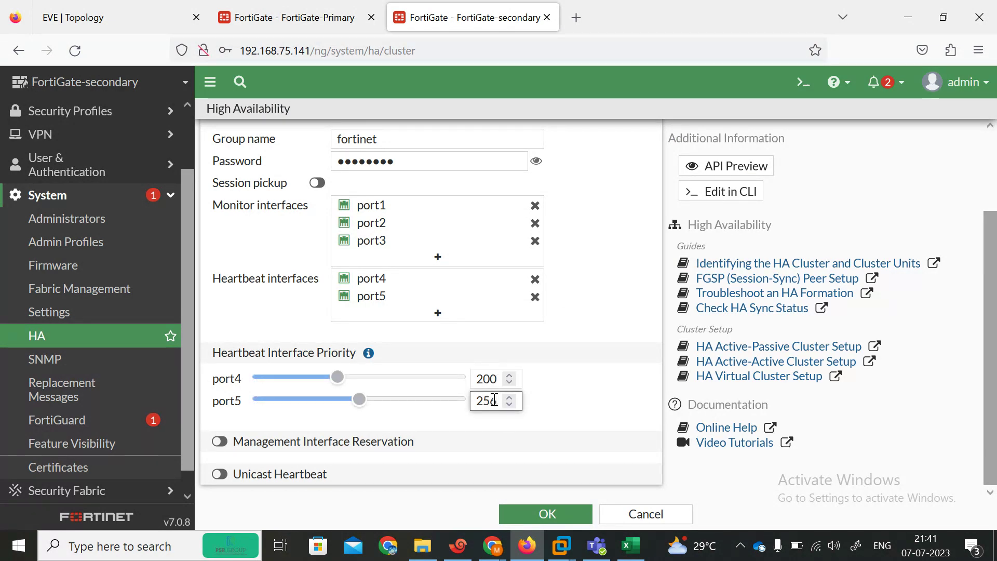
Step: Set the primary's port5 heartbeat priority to 200 and save its HA settings
{"action": "left_click", "coordinate": [291, 17]}
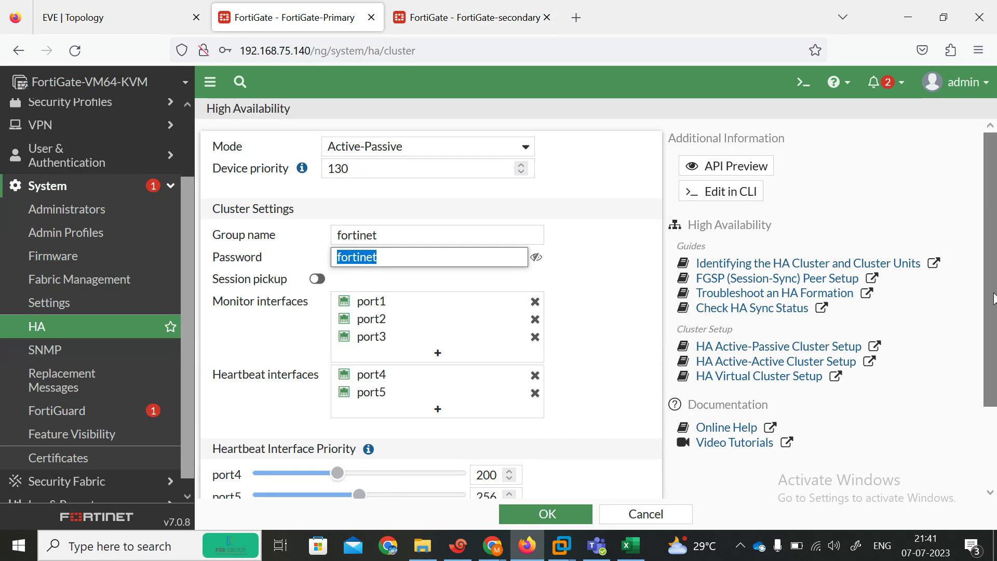
{"action": "scroll", "coordinate": [996, 314], "scroll_direction": "down", "scroll_amount": 3}
{"action": "left_click", "coordinate": [492, 403]}
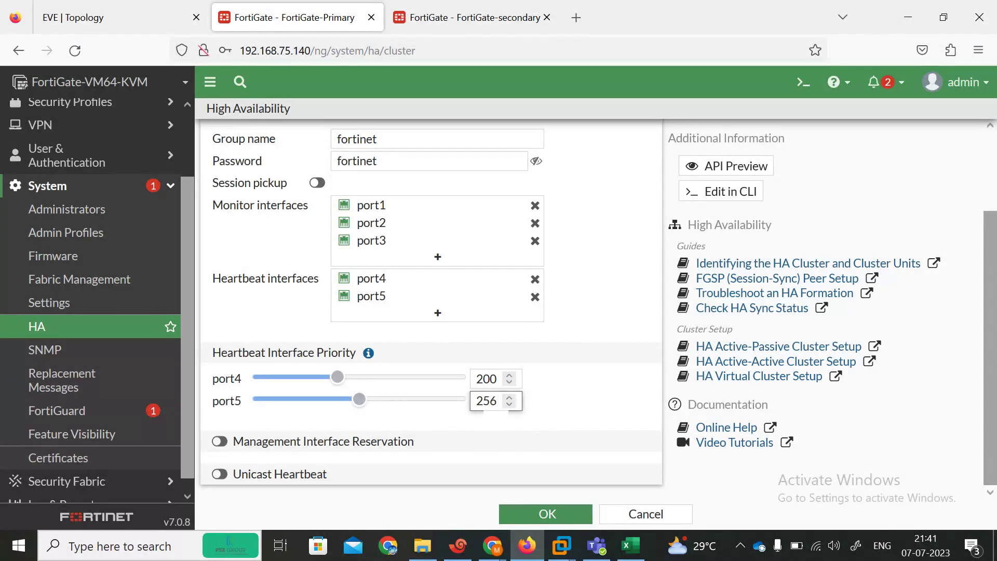
{"action": "key", "text": "BackSpace"}
{"action": "type", "text": "00"}
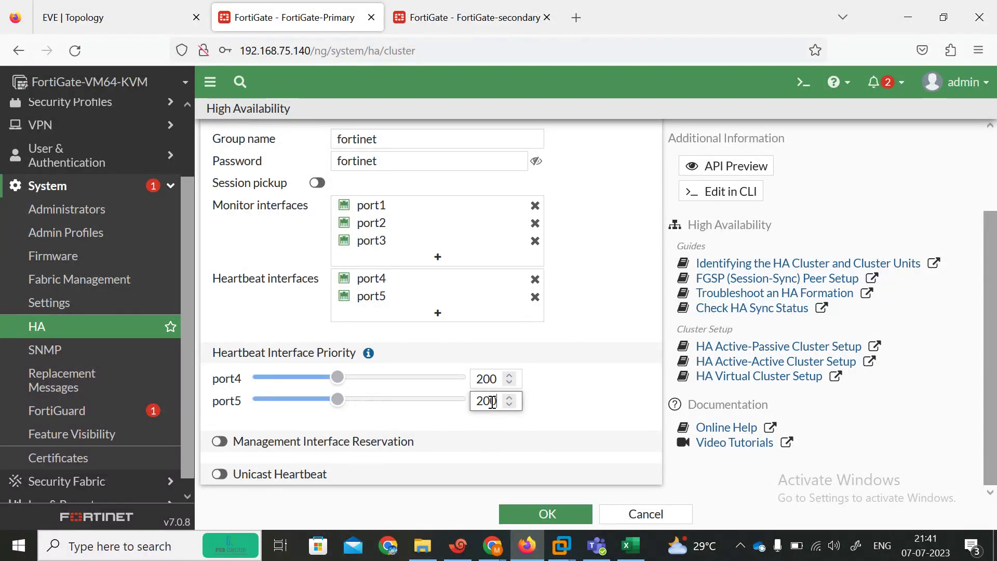
{"action": "key", "text": "Return"}
{"action": "left_click", "coordinate": [441, 7]}
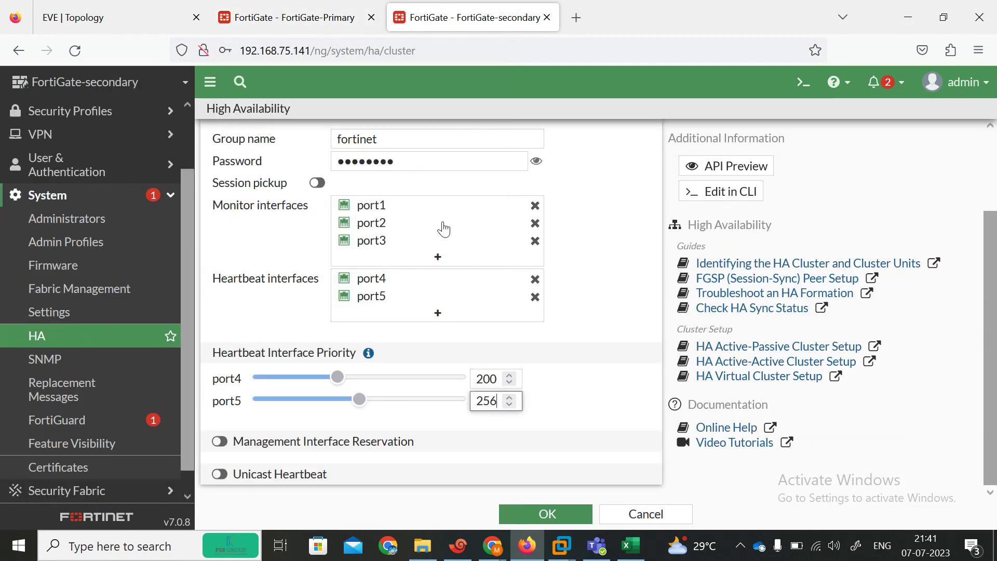
{"action": "key", "text": "BackSpace"}
{"action": "key", "text": "BackSpace"}
Step: Finish port5's priority at 200, save the secondary's HA settings, and compare both units' HA status
{"action": "type", "text": "00"}
{"action": "left_click", "coordinate": [550, 521]}
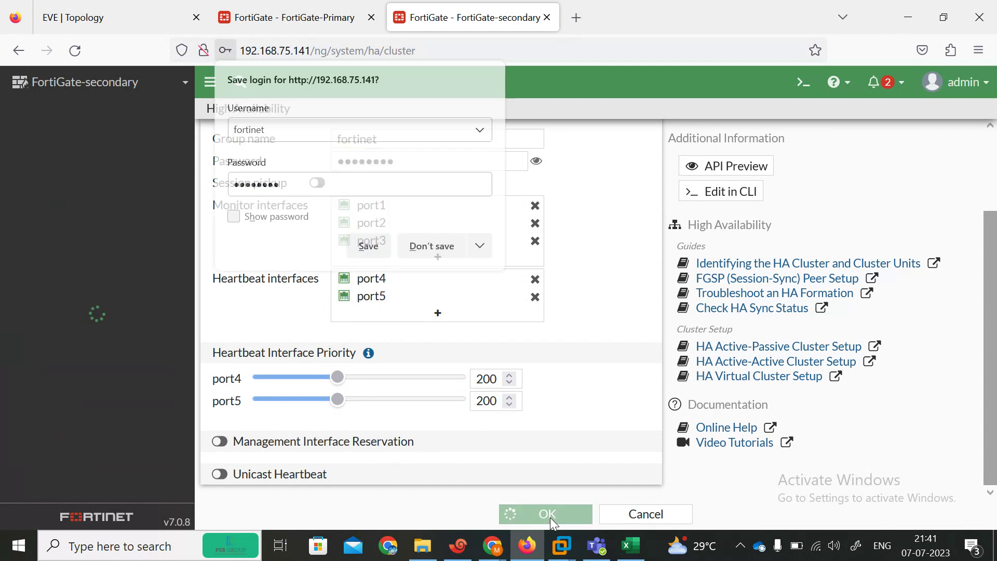
{"action": "left_click", "coordinate": [429, 248]}
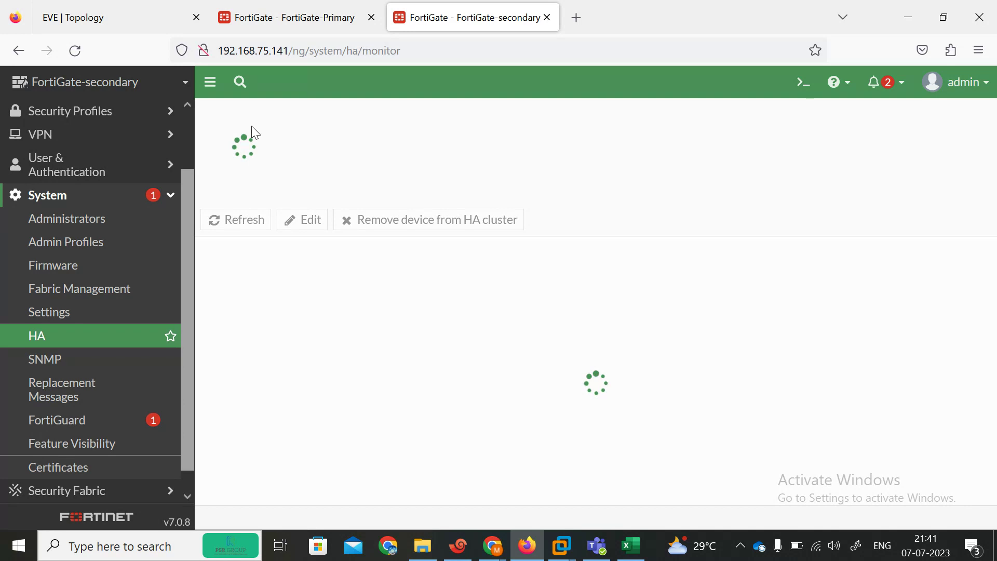
{"action": "left_click", "coordinate": [273, 7]}
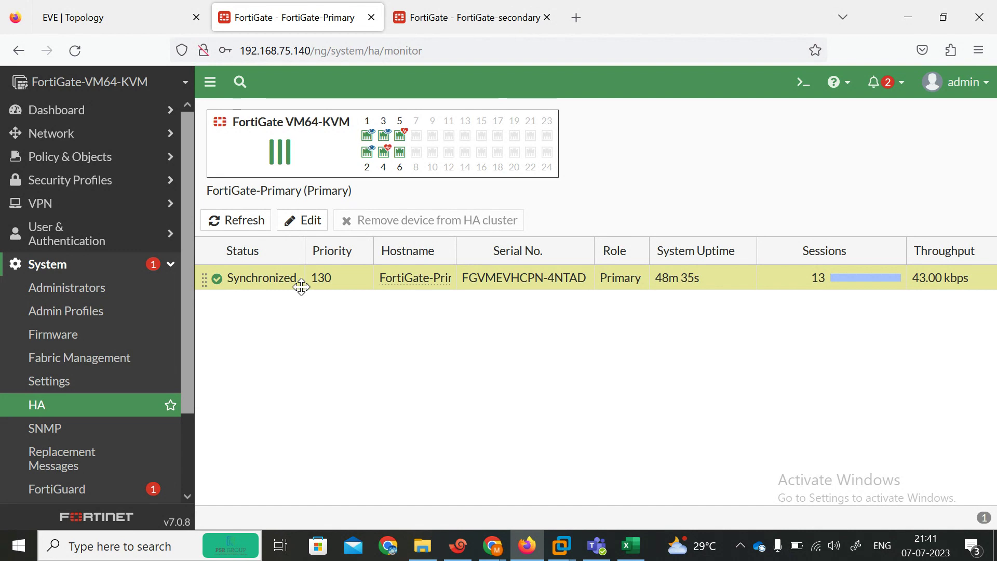
{"action": "left_click", "coordinate": [425, 27]}
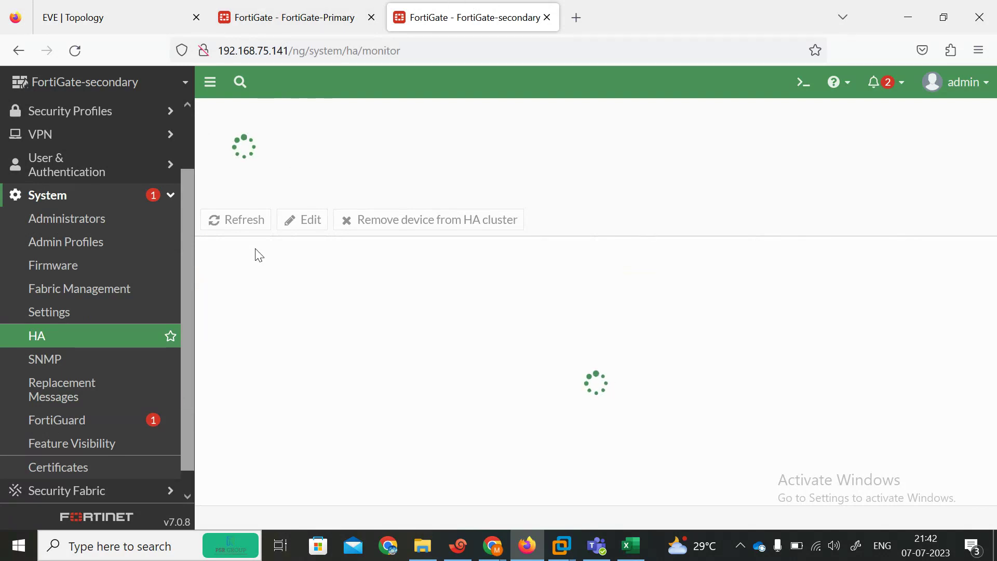
{"action": "left_click", "coordinate": [284, 7]}
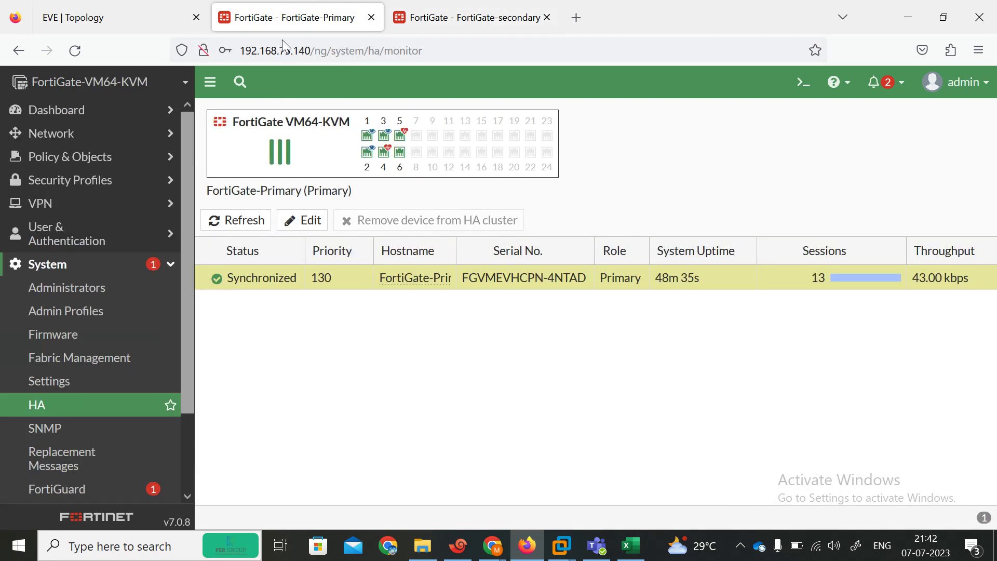
{"action": "left_click", "coordinate": [473, 17]}
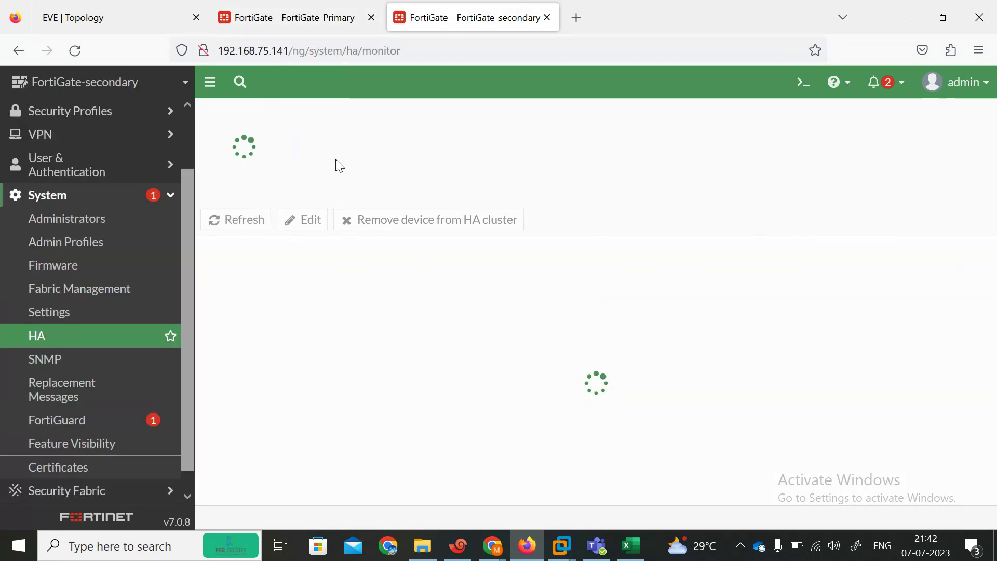
{"action": "left_click", "coordinate": [279, 27]}
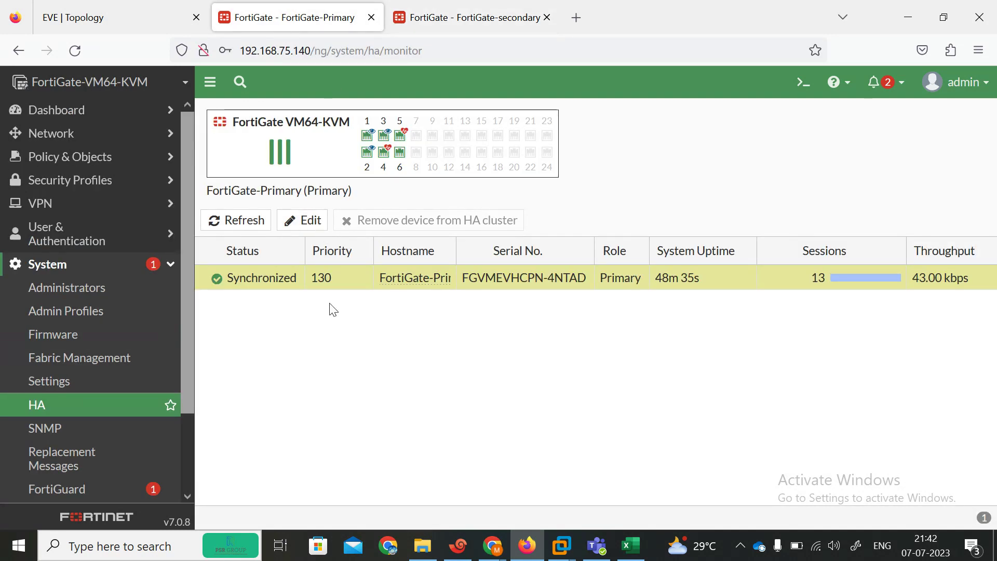
Step: Refresh the primary's HA monitor repeatedly and widen the Hostname column; the secondary stays Not Synchronized
{"action": "left_click", "coordinate": [232, 220]}
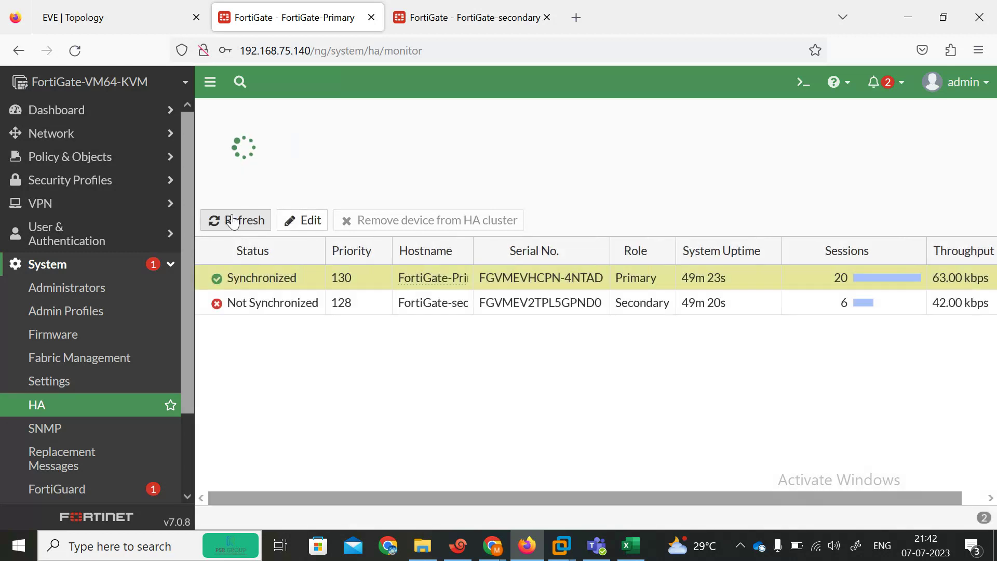
{"action": "left_click", "coordinate": [270, 307]}
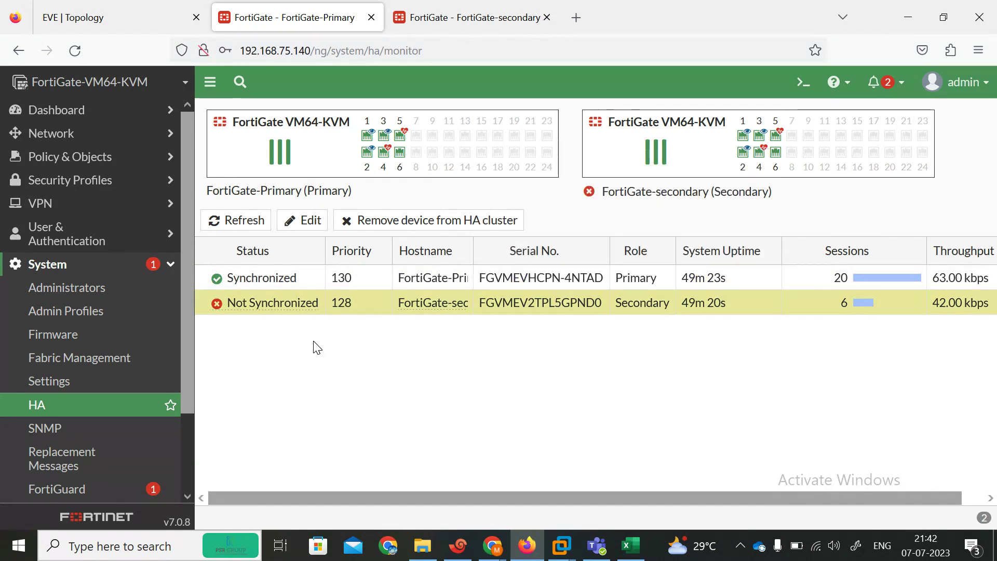
{"action": "left_click", "coordinate": [226, 227]}
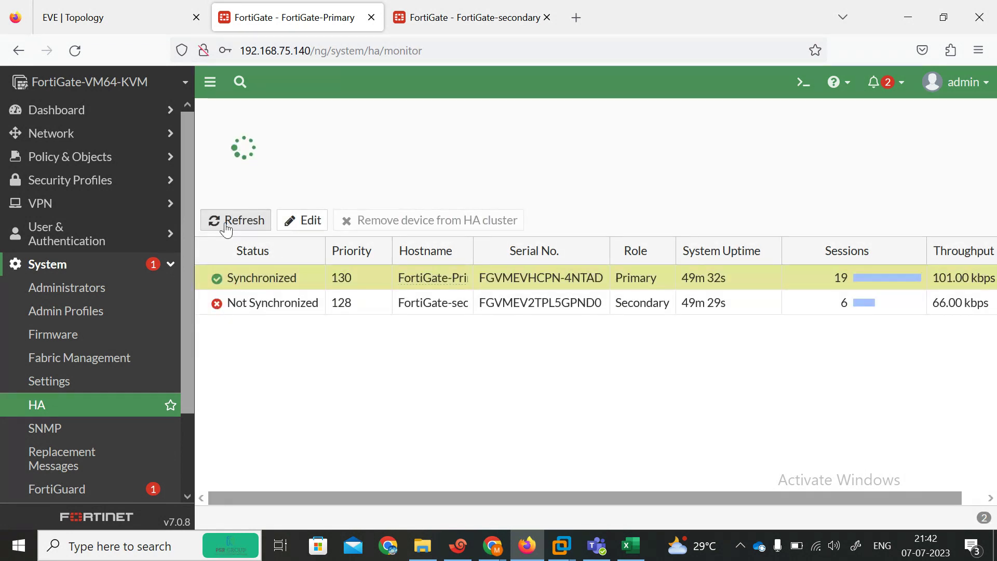
{"action": "left_click", "coordinate": [226, 223]}
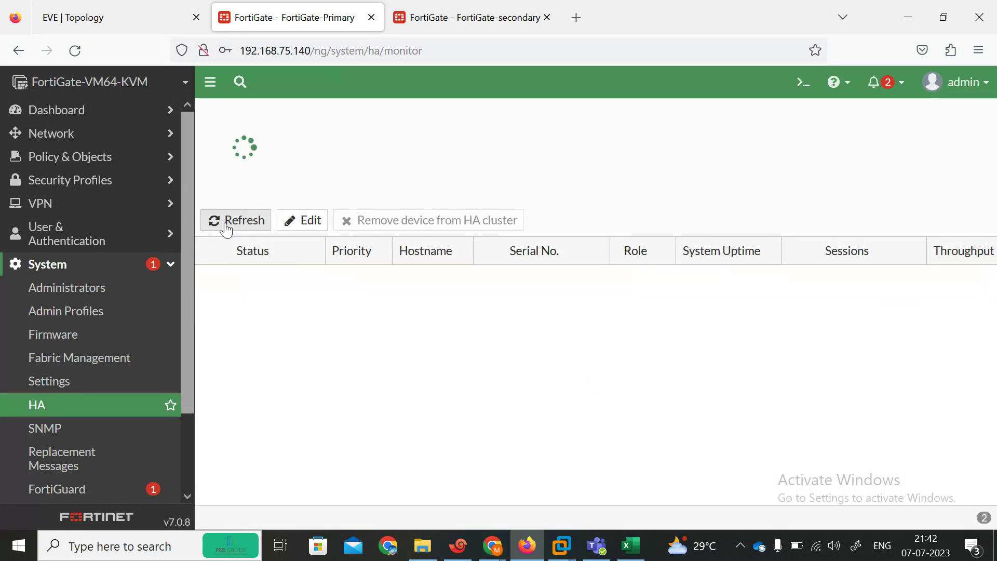
{"action": "left_click", "coordinate": [227, 224]}
{"action": "left_click", "coordinate": [226, 224]}
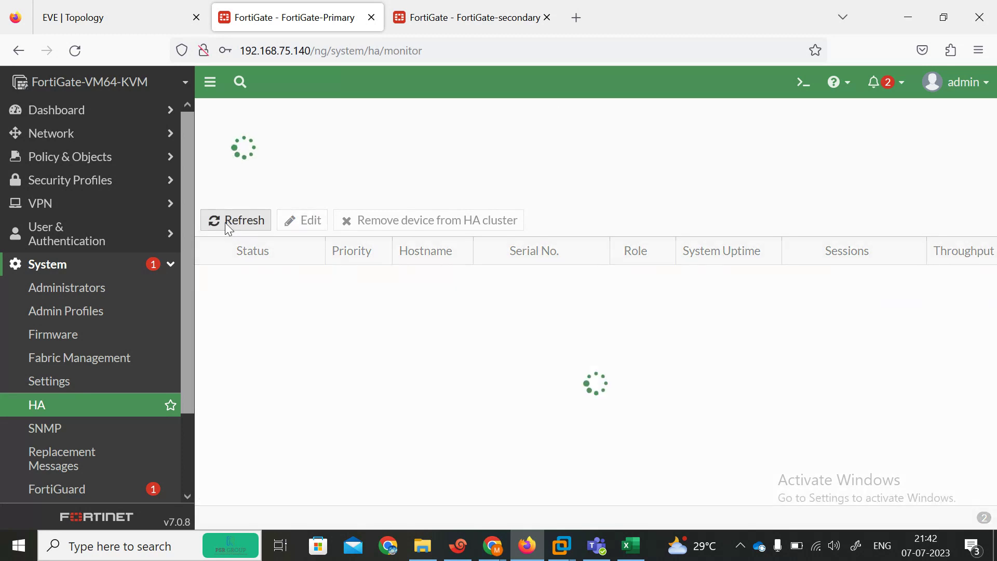
{"action": "left_click", "coordinate": [226, 223]}
{"action": "left_click", "coordinate": [226, 223]}
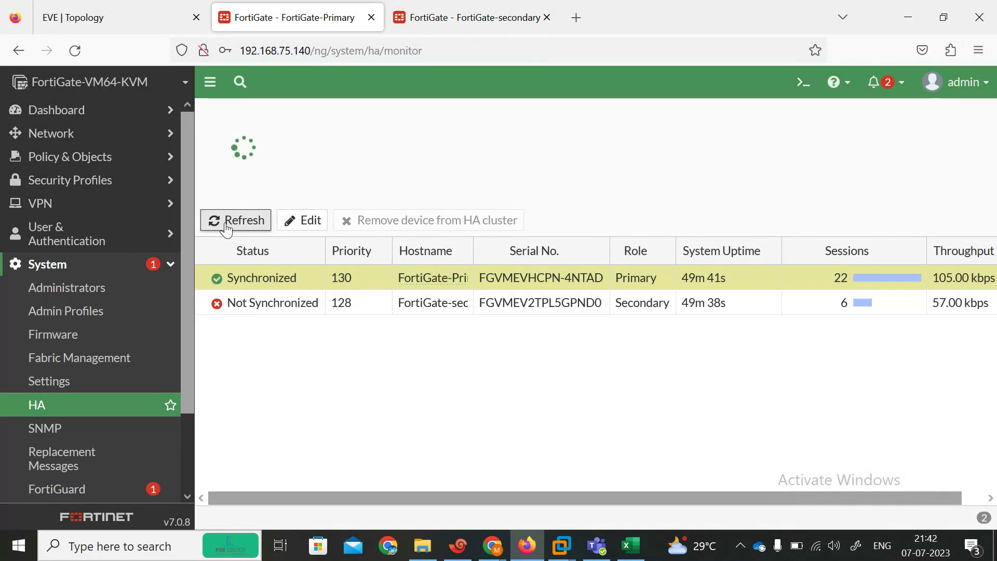
{"action": "left_click", "coordinate": [226, 222]}
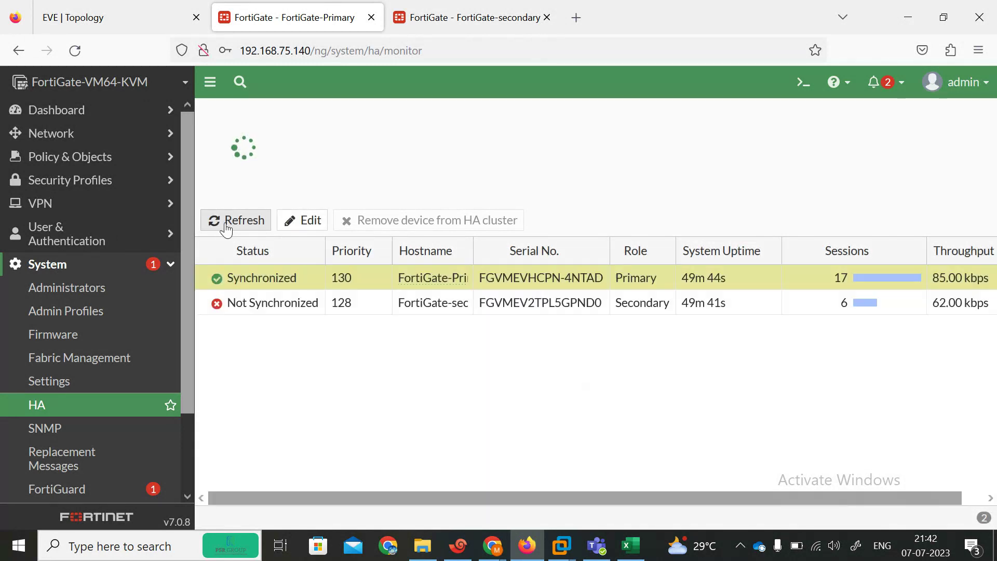
{"action": "left_click", "coordinate": [225, 224]}
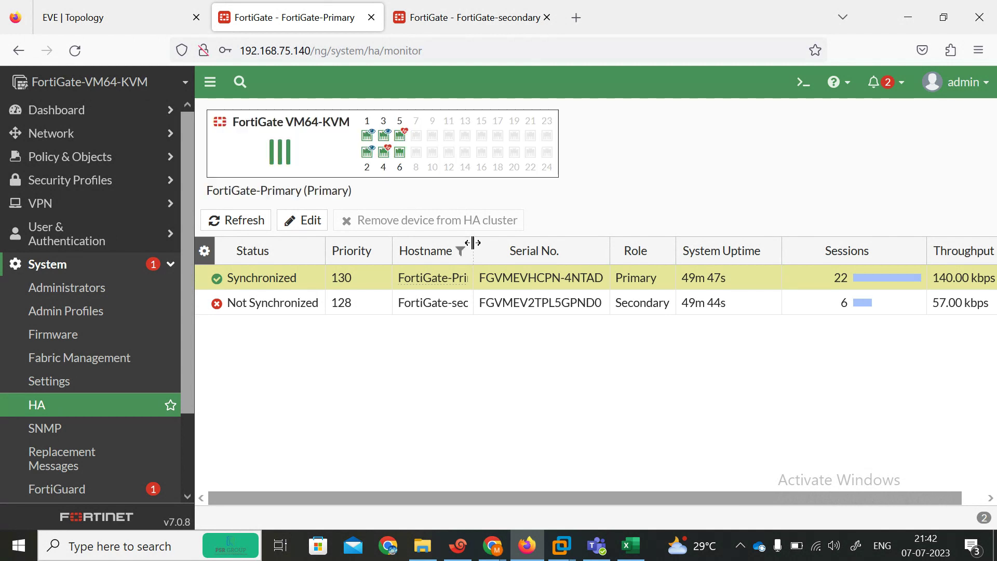
{"action": "left_click_drag", "start_coordinate": [472, 246], "coordinate": [523, 239]}
{"action": "left_click", "coordinate": [225, 223]}
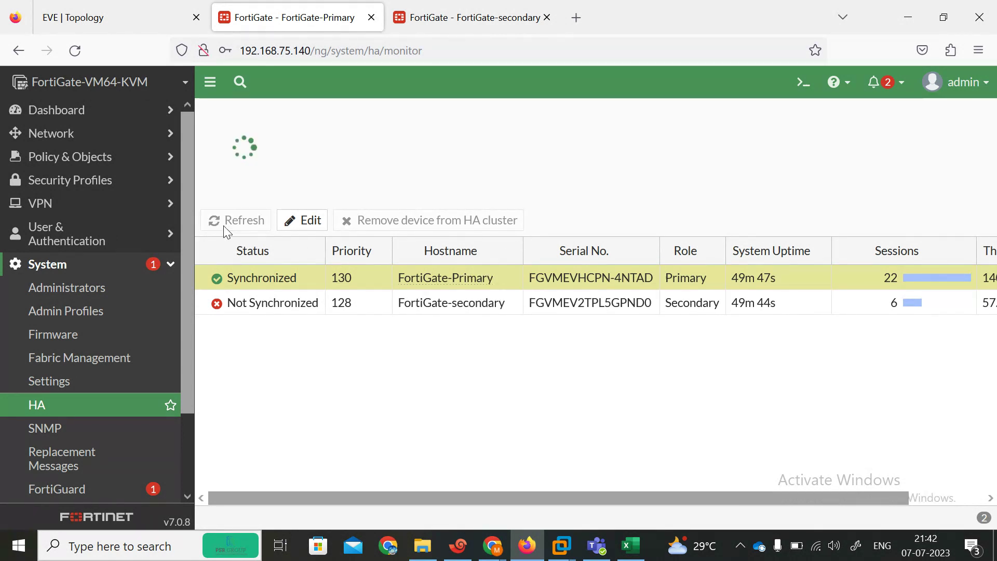
{"action": "left_click", "coordinate": [226, 224]}
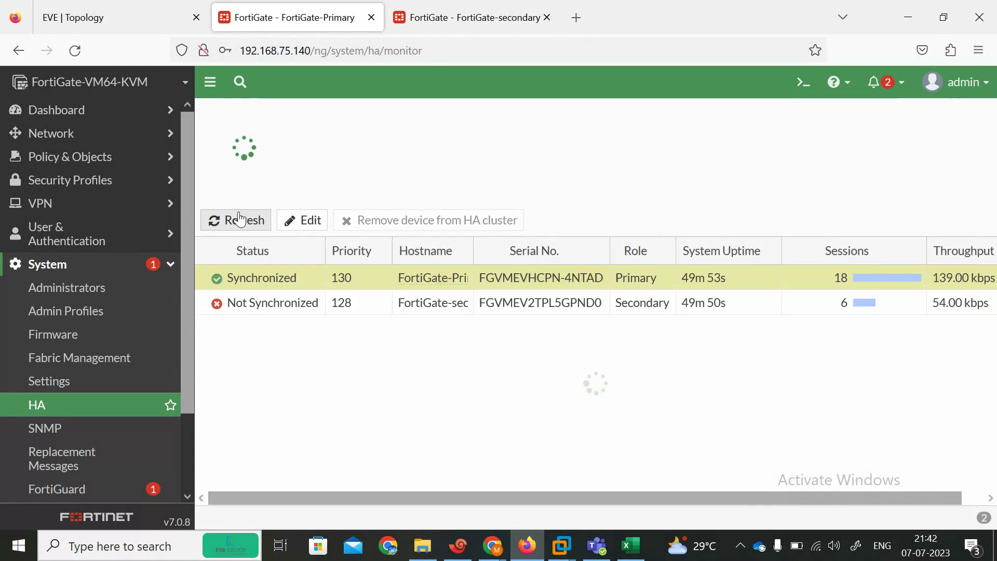
{"action": "left_click", "coordinate": [445, 13]}
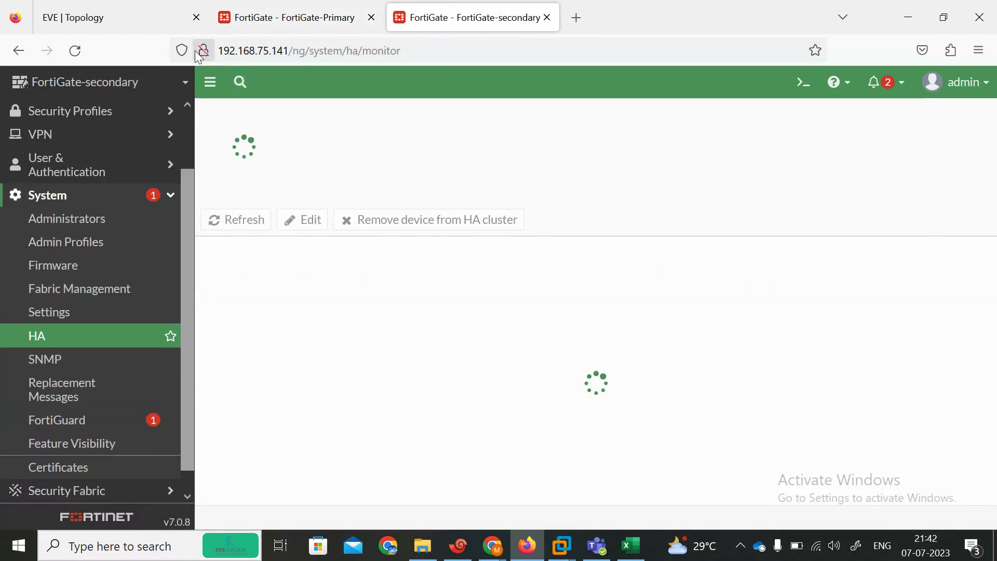
Step: Reload the secondary's page, then refresh the primary's HA monitor repeatedly to recheck synchronization
{"action": "left_click", "coordinate": [82, 50]}
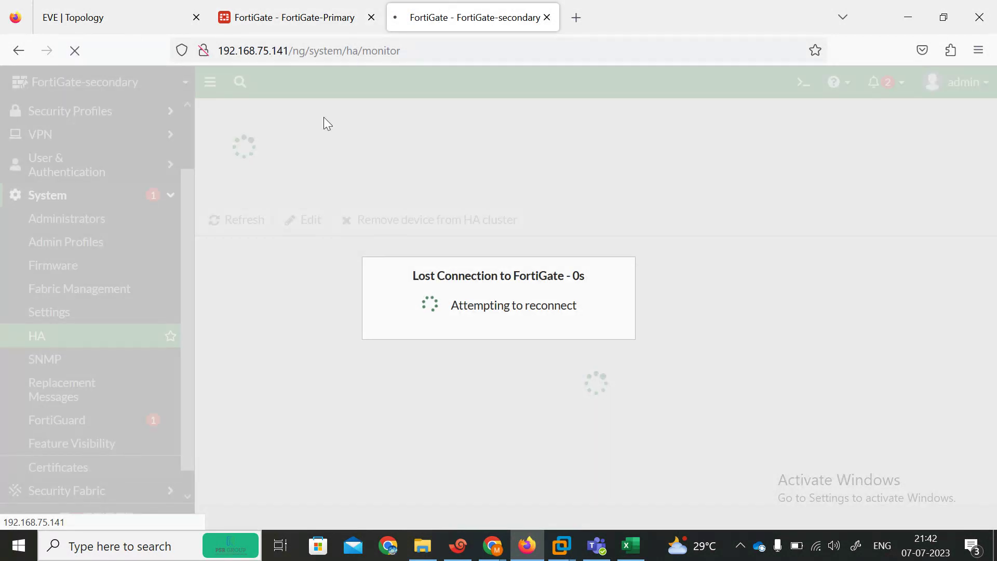
{"action": "left_click", "coordinate": [307, 14]}
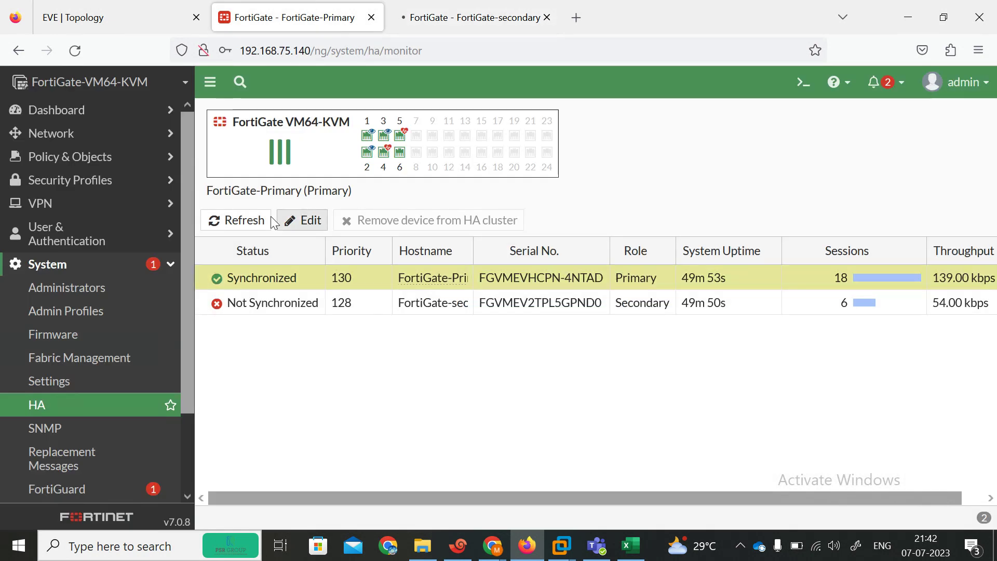
{"action": "left_click", "coordinate": [243, 221]}
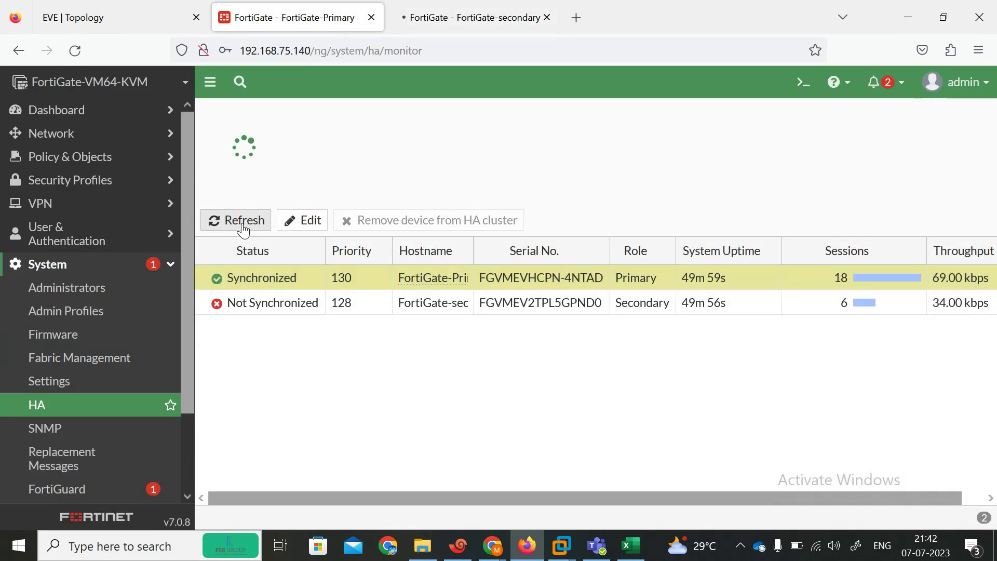
{"action": "left_click", "coordinate": [239, 227]}
{"action": "left_click", "coordinate": [233, 227]}
{"action": "left_click", "coordinate": [233, 227]}
{"action": "left_click", "coordinate": [234, 227]}
{"action": "left_click", "coordinate": [235, 228]}
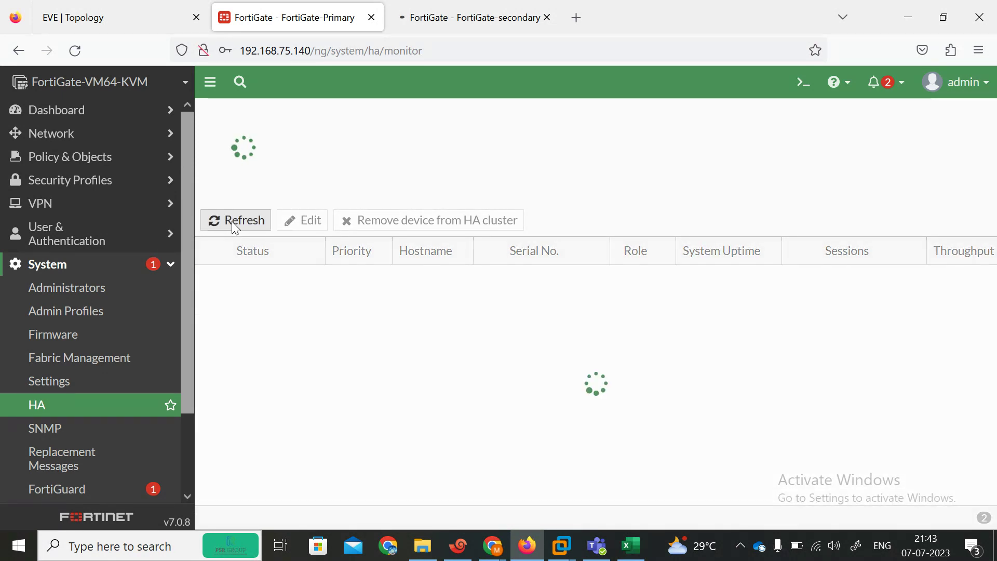
{"action": "left_click", "coordinate": [234, 228]}
{"action": "left_click", "coordinate": [233, 228]}
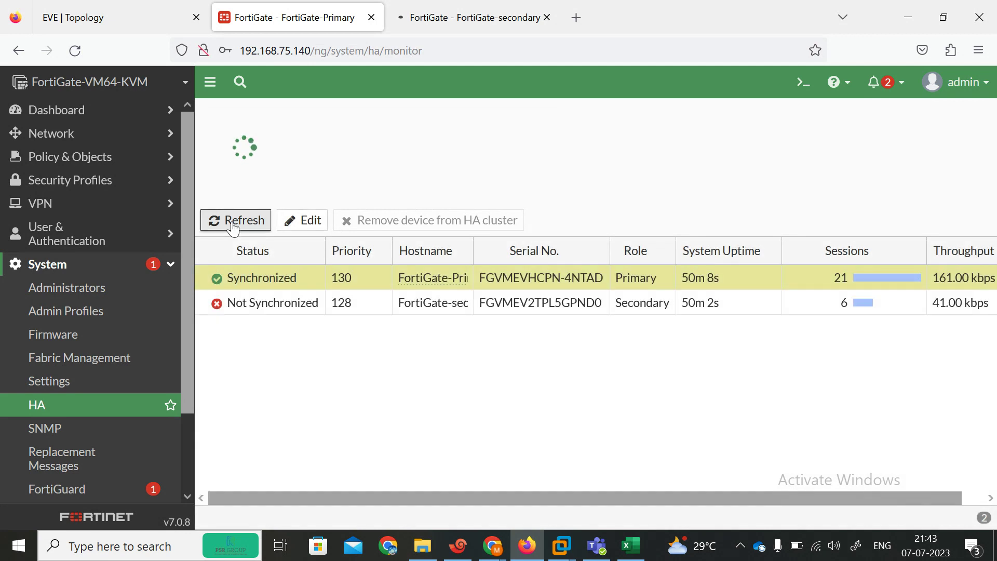
{"action": "left_click", "coordinate": [233, 228]}
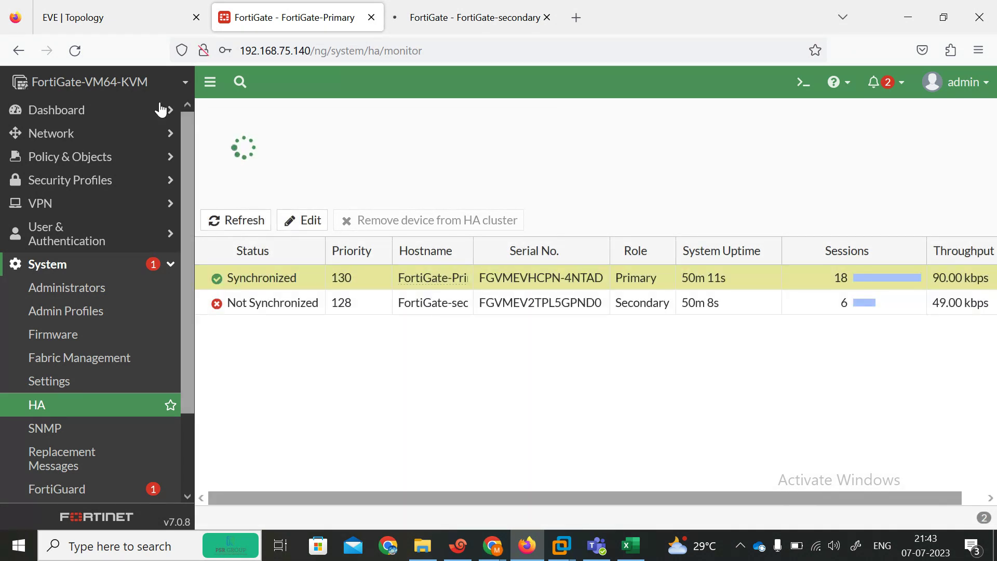
{"action": "left_click", "coordinate": [92, 111]}
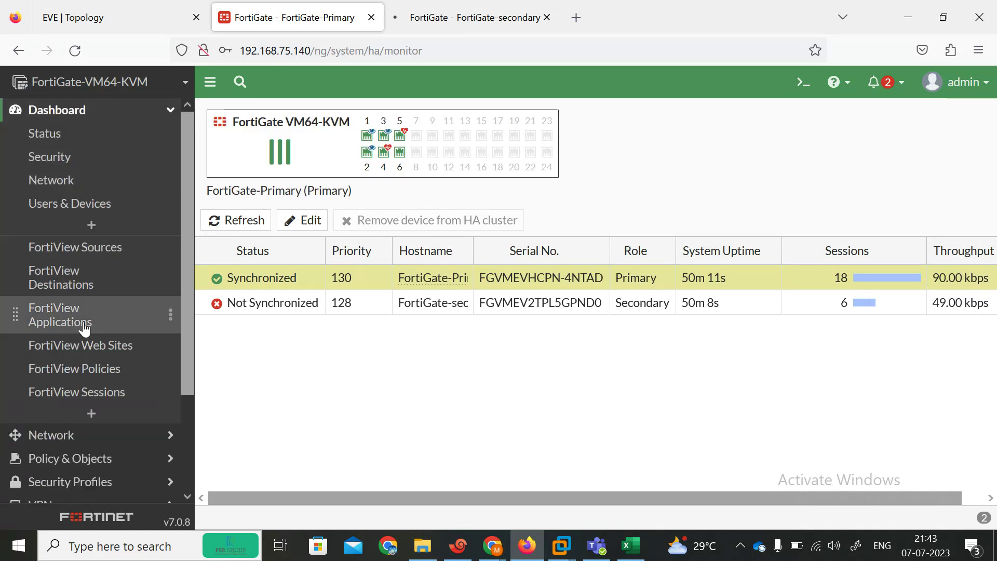
{"action": "left_click", "coordinate": [61, 249]}
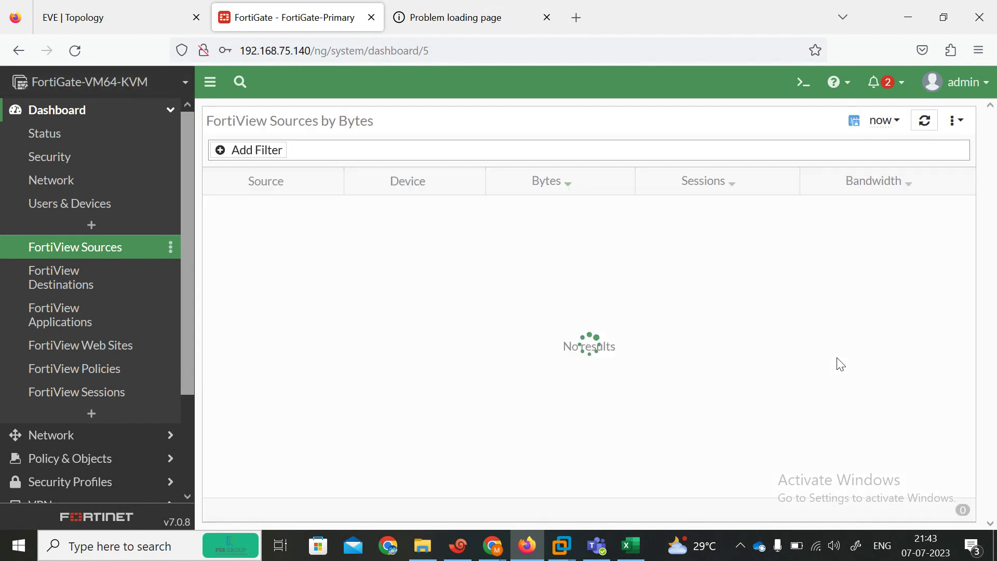
{"action": "left_click", "coordinate": [75, 51]}
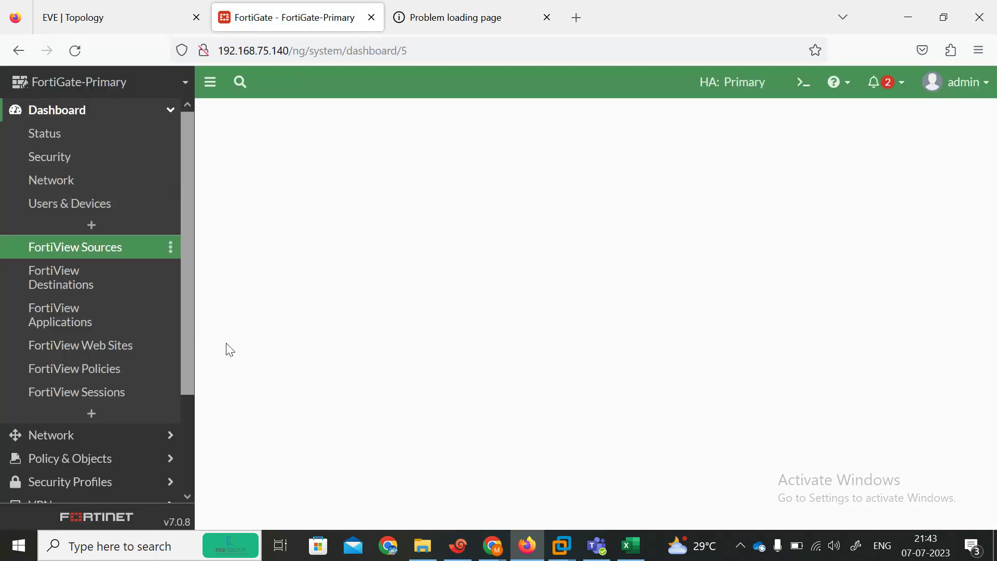
{"action": "left_click", "coordinate": [79, 285]}
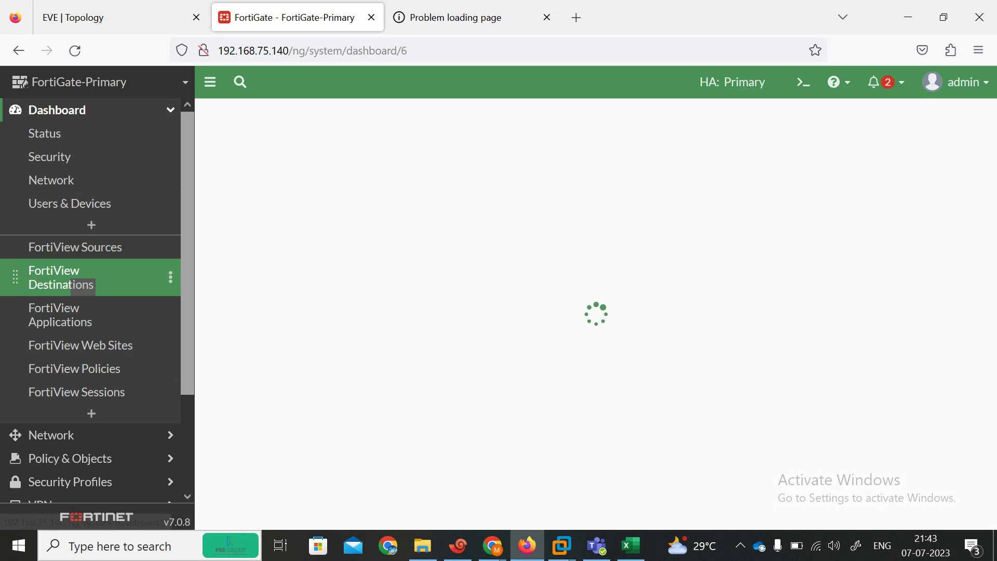
{"action": "left_click", "coordinate": [59, 329]}
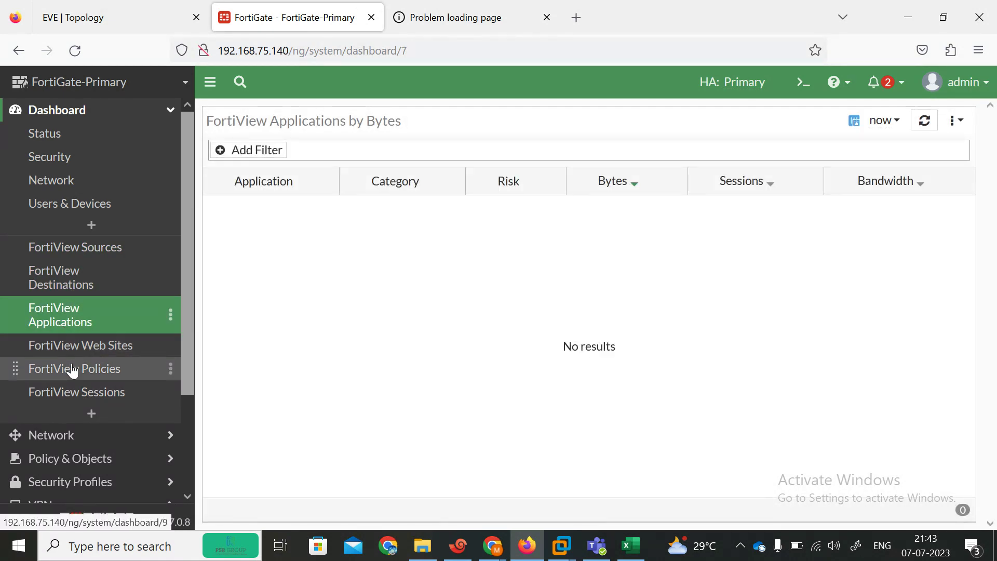
{"action": "left_click", "coordinate": [56, 356]}
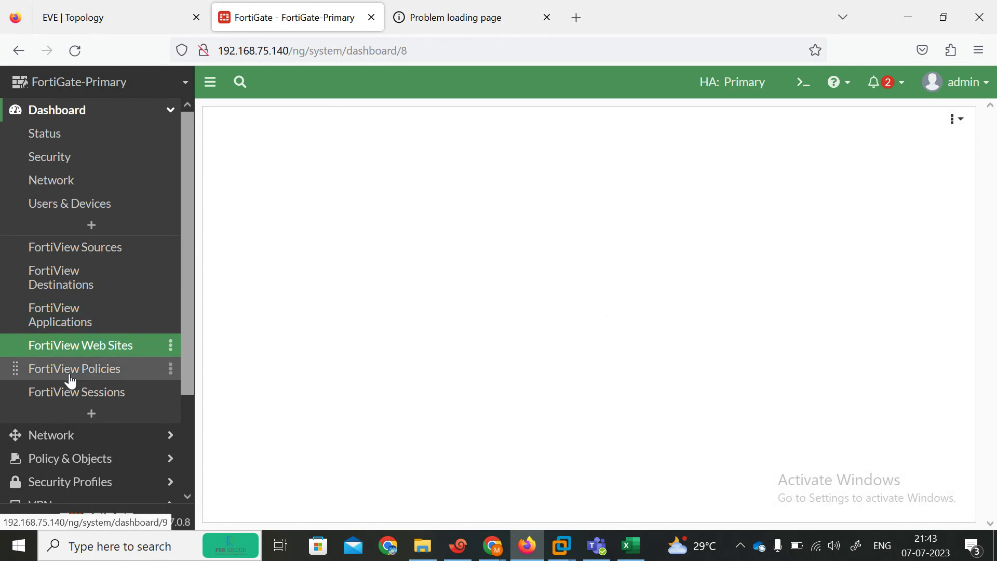
{"action": "left_click", "coordinate": [57, 374]}
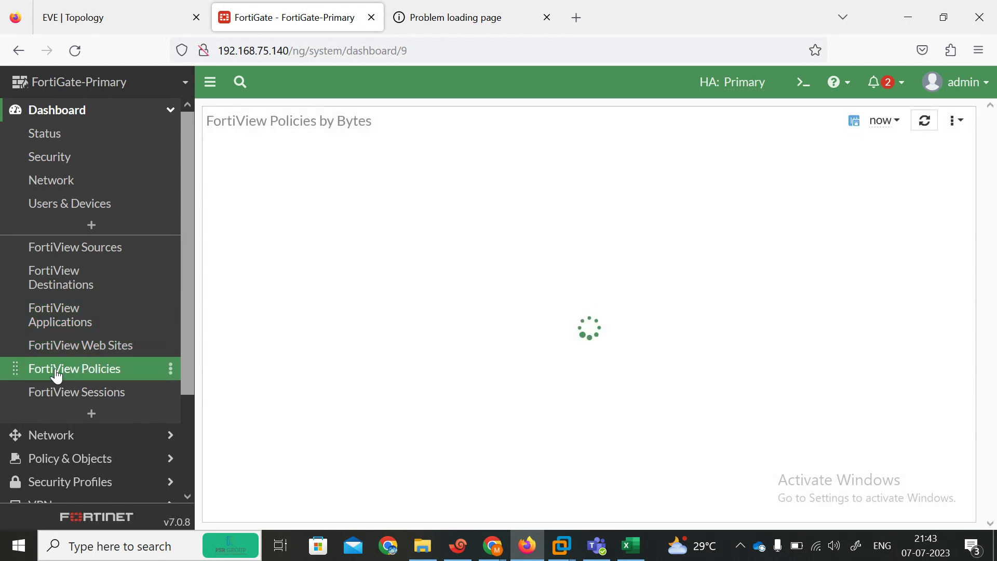
{"action": "left_click", "coordinate": [76, 395]}
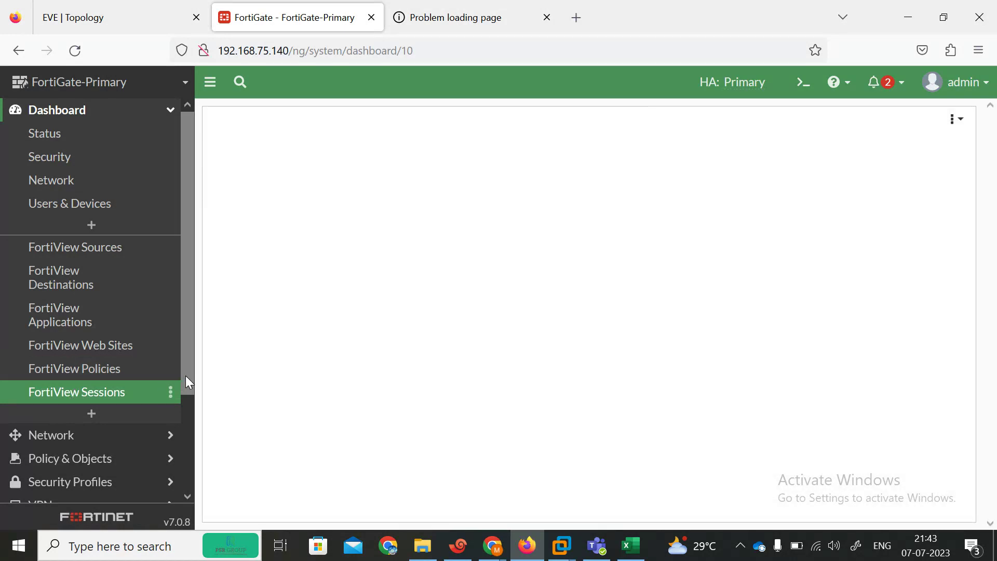
{"action": "left_click_drag", "start_coordinate": [186, 375], "coordinate": [182, 483]}
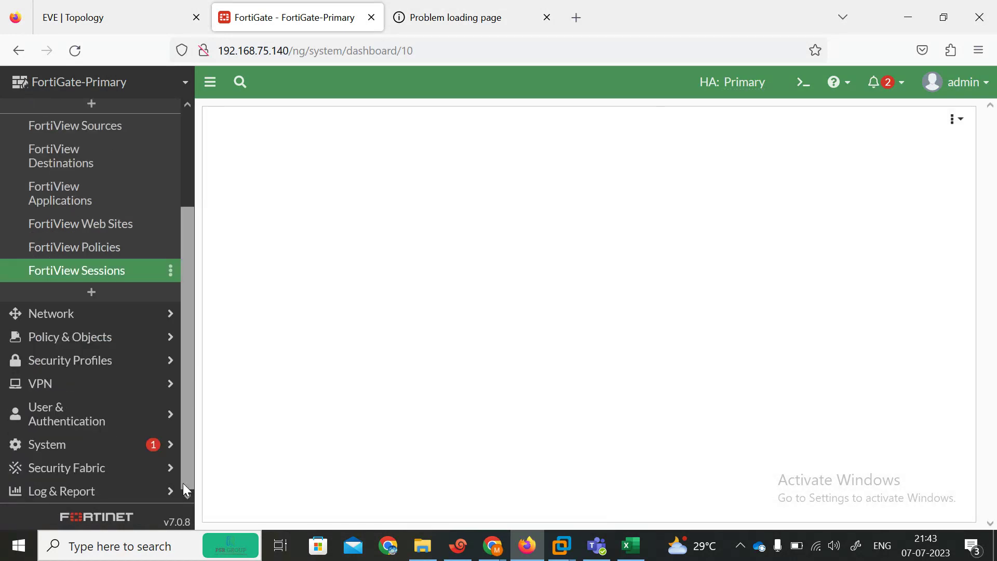
{"action": "left_click", "coordinate": [86, 444]}
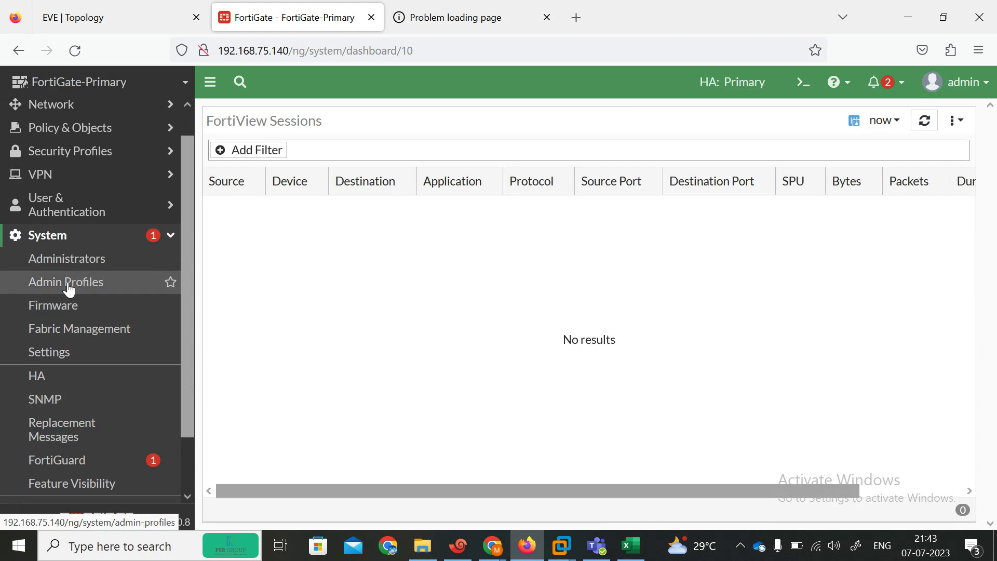
{"action": "left_click", "coordinate": [67, 378]}
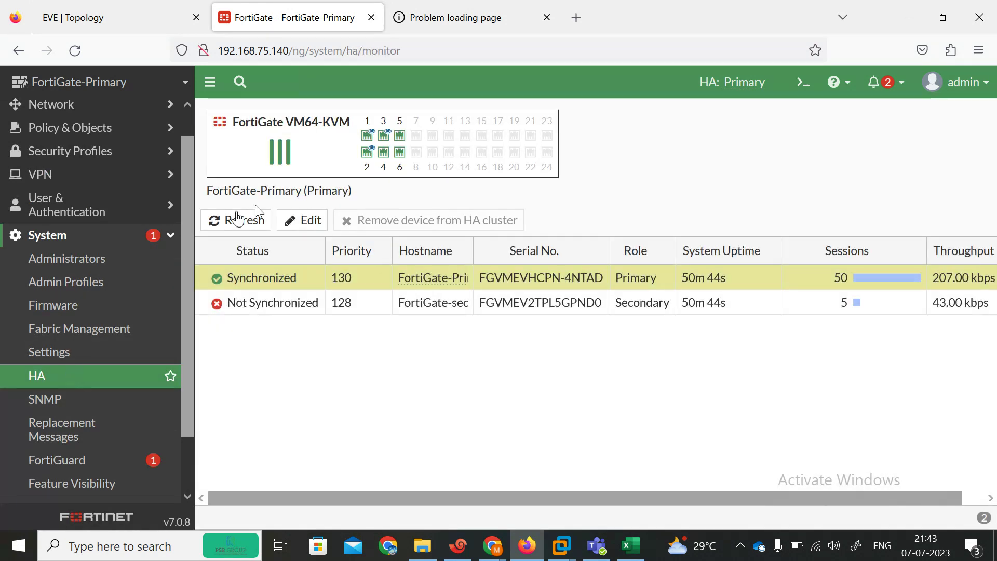
Step: Refresh the HA monitor several times and check the system alerts in the notification bell
{"action": "left_click", "coordinate": [235, 219]}
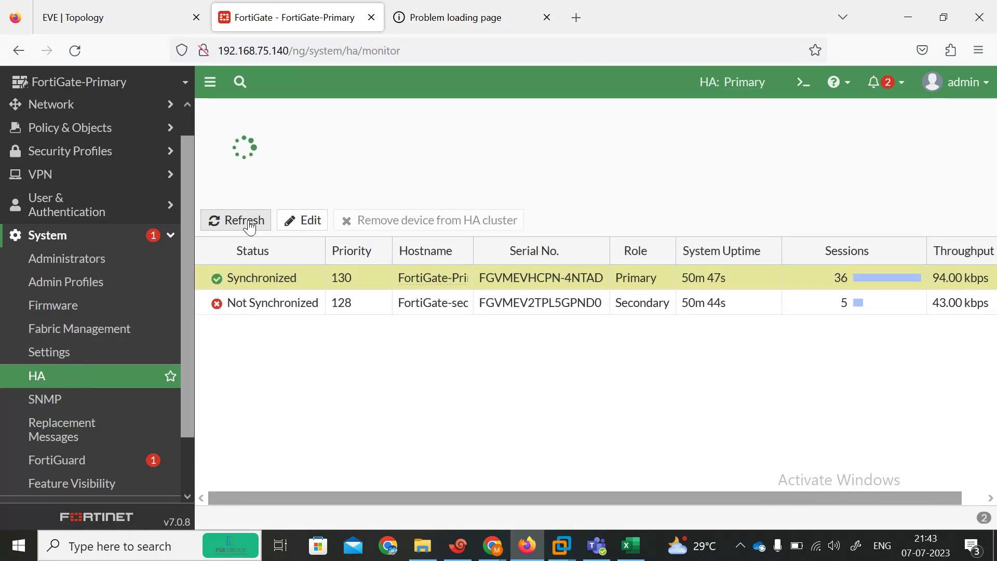
{"action": "left_click", "coordinate": [236, 221]}
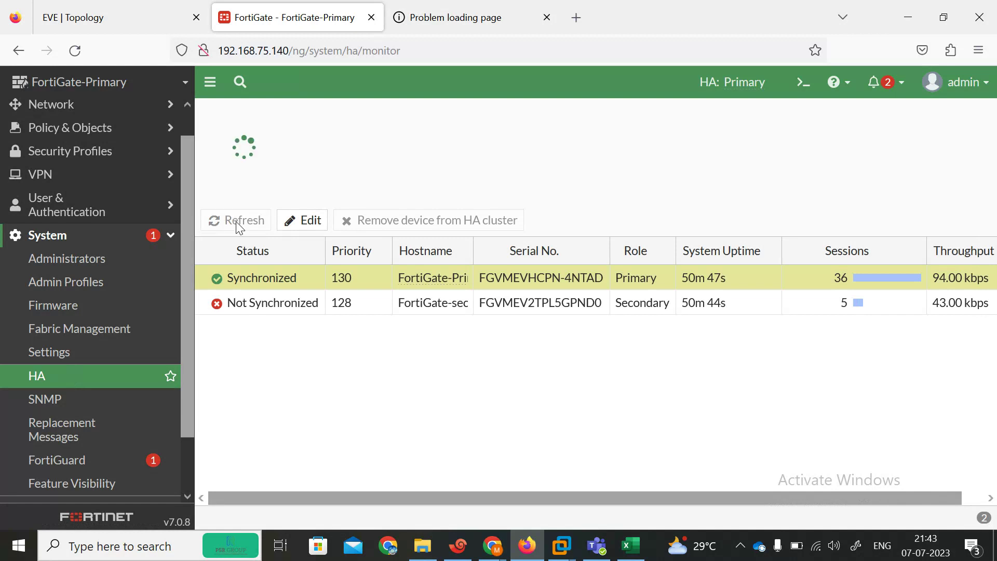
{"action": "left_click", "coordinate": [237, 222]}
{"action": "left_click", "coordinate": [237, 222]}
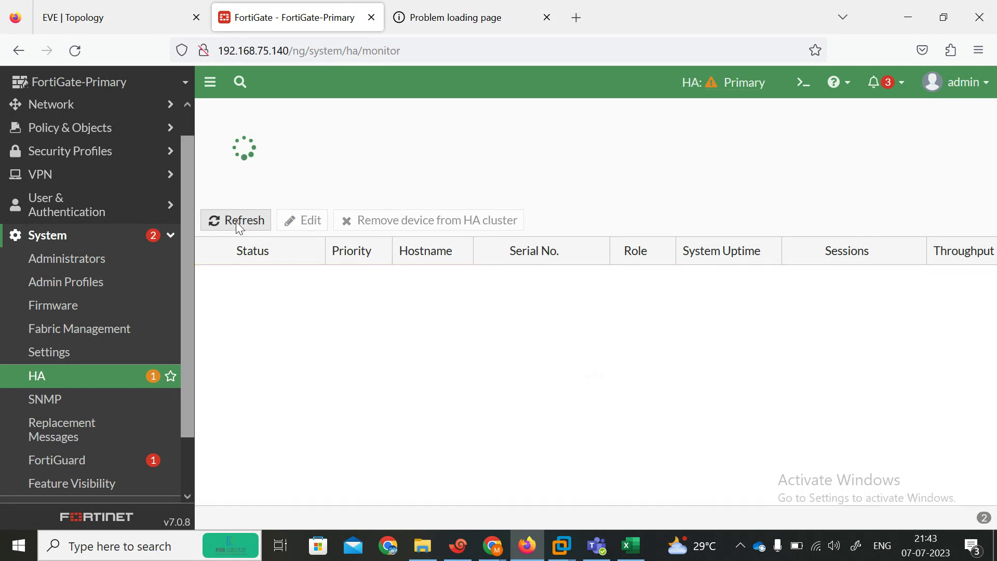
{"action": "left_click", "coordinate": [237, 222]}
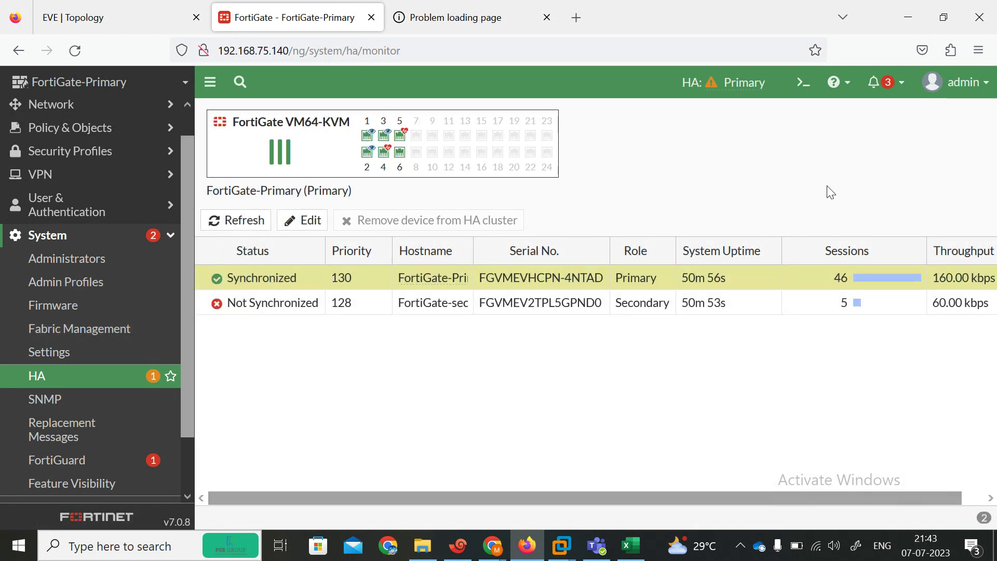
{"action": "left_click", "coordinate": [890, 86]}
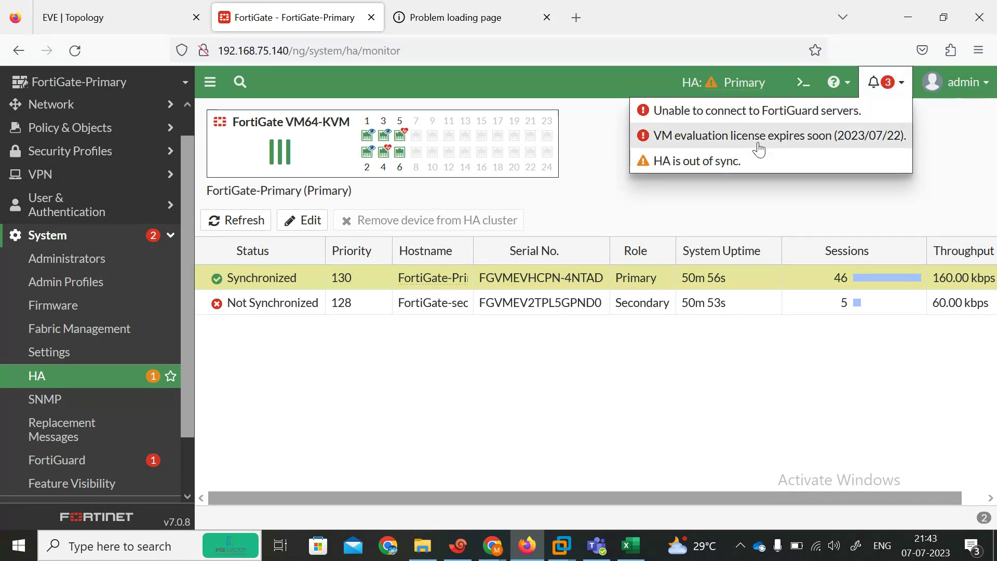
{"action": "left_click", "coordinate": [715, 164]}
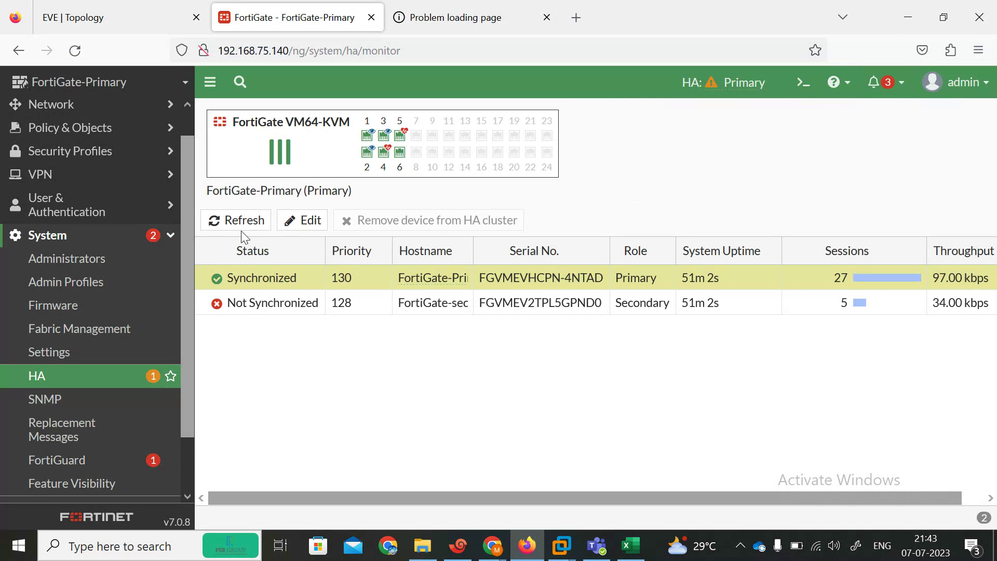
{"action": "left_click", "coordinate": [232, 224]}
{"action": "left_click", "coordinate": [233, 225]}
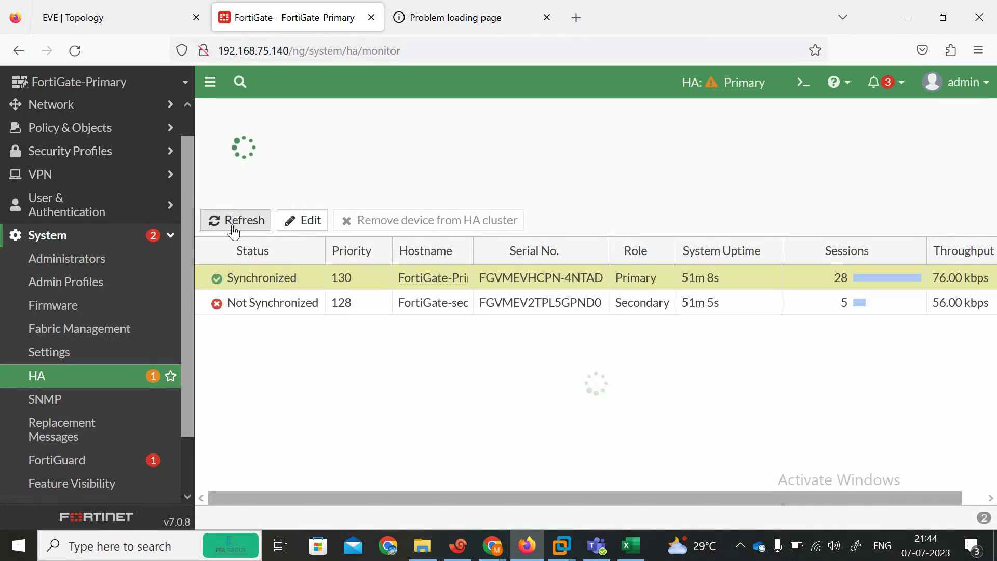
{"action": "left_click", "coordinate": [232, 224]}
{"action": "left_click", "coordinate": [233, 224]}
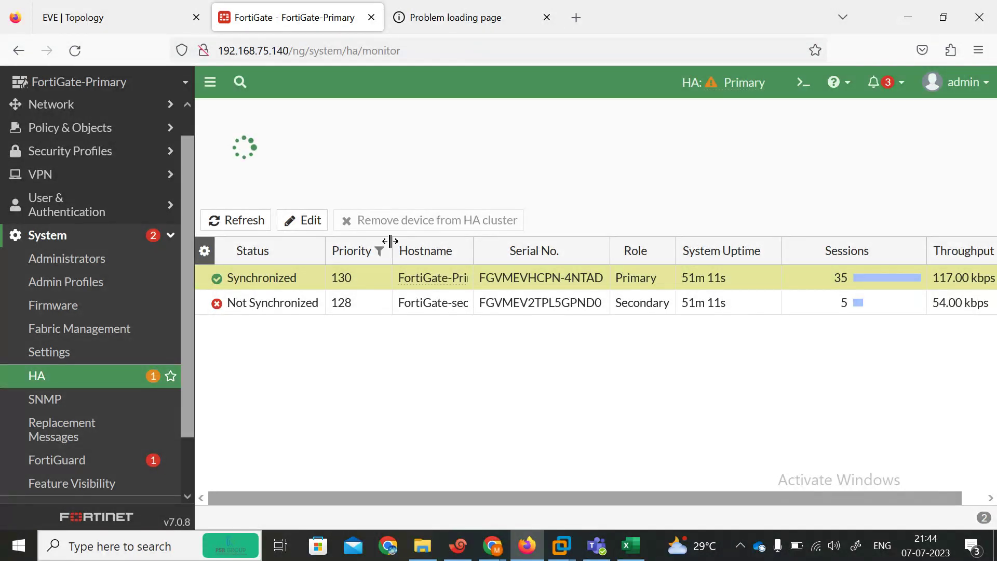
Step: Widen the Priority, Hostname and Serial No. columns so full hostnames are readable
{"action": "left_click_drag", "start_coordinate": [390, 241], "coordinate": [424, 242]}
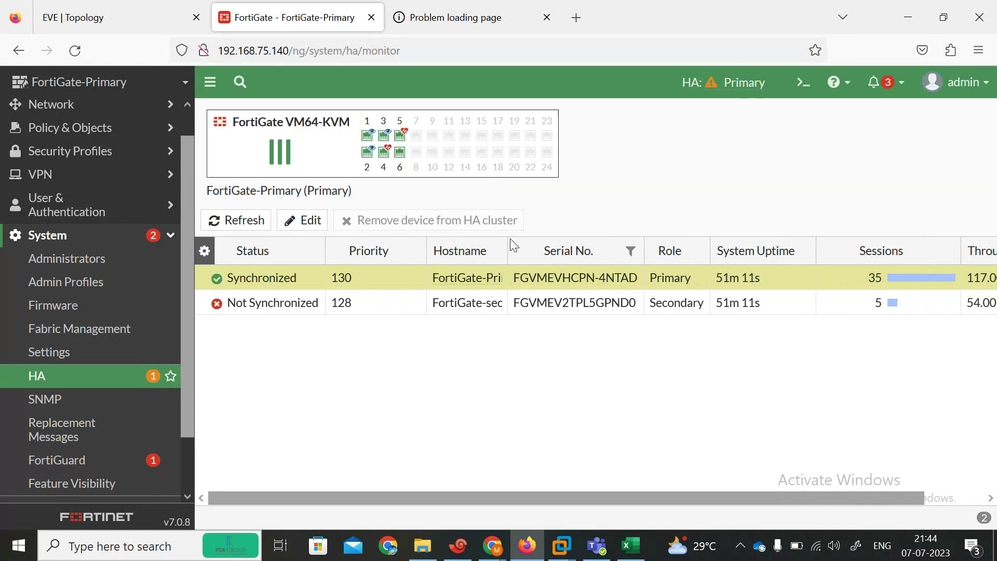
{"action": "left_click_drag", "start_coordinate": [505, 239], "coordinate": [565, 243]}
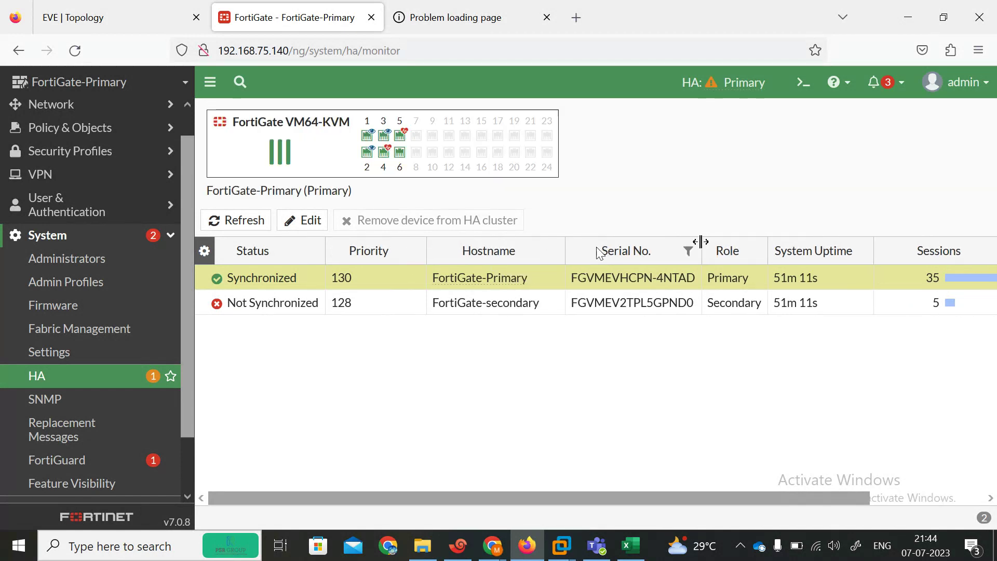
{"action": "left_click_drag", "start_coordinate": [701, 242], "coordinate": [735, 242]}
{"action": "left_click", "coordinate": [493, 551]}
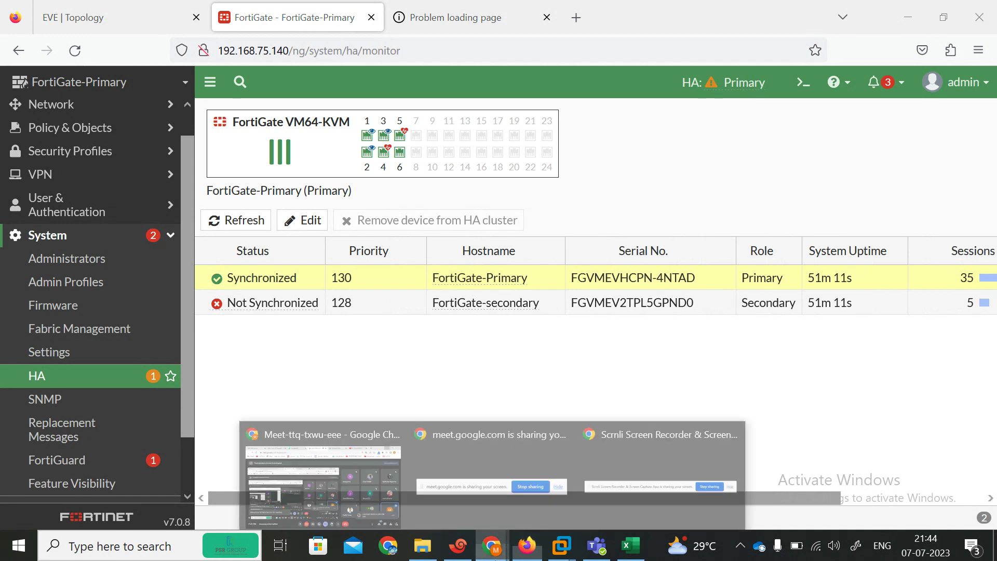
{"action": "left_click", "coordinate": [363, 487]}
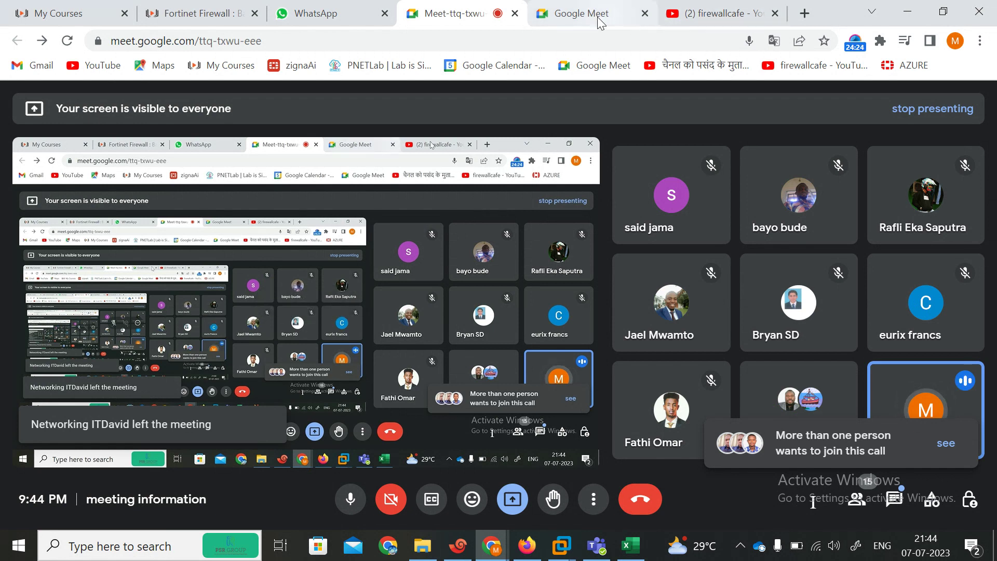
{"action": "left_click", "coordinate": [702, 12]}
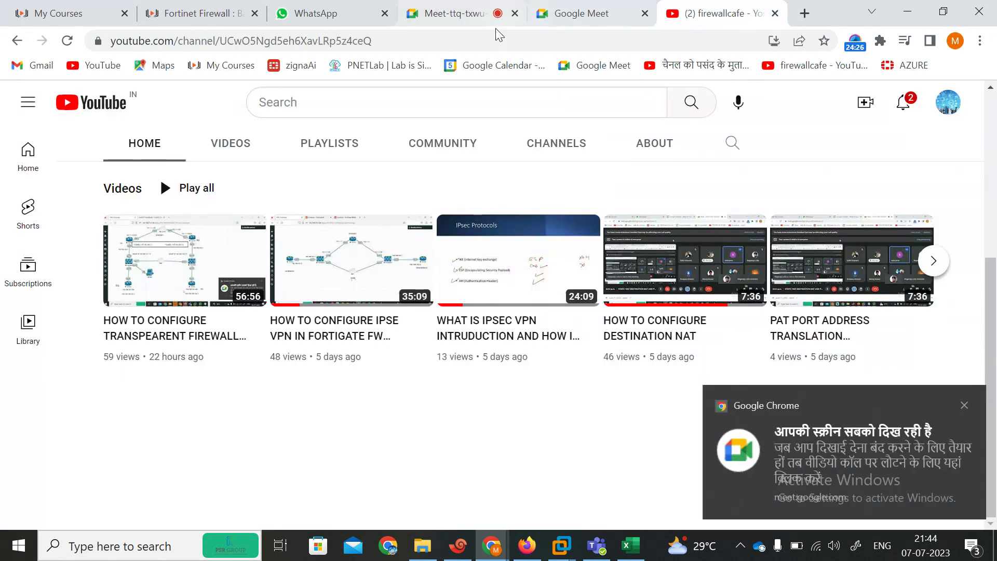
{"action": "left_click", "coordinate": [486, 38]}
{"action": "key", "text": "Return"}
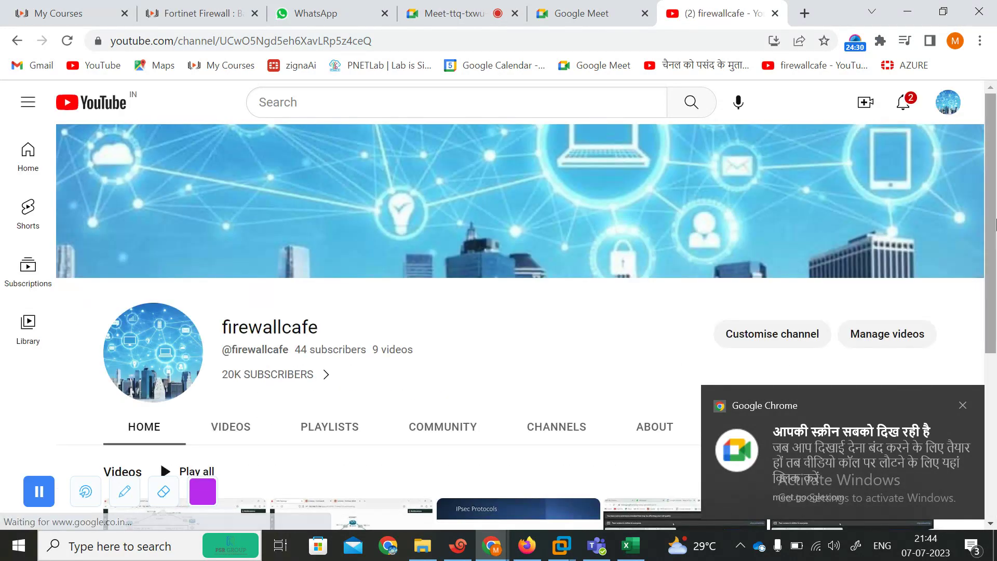
{"action": "left_click_drag", "start_coordinate": [996, 225], "coordinate": [995, 376]}
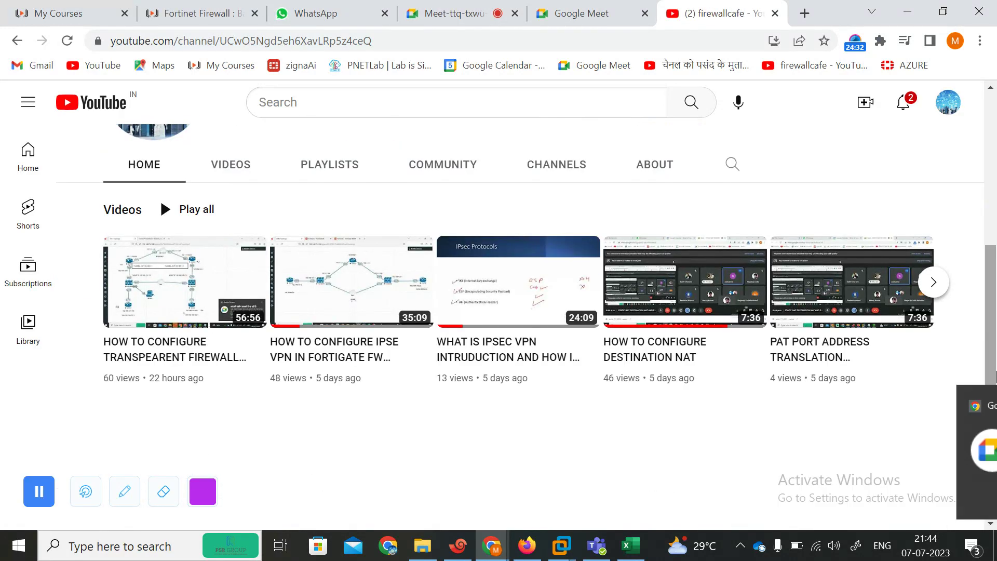
{"action": "left_click", "coordinate": [460, 12]}
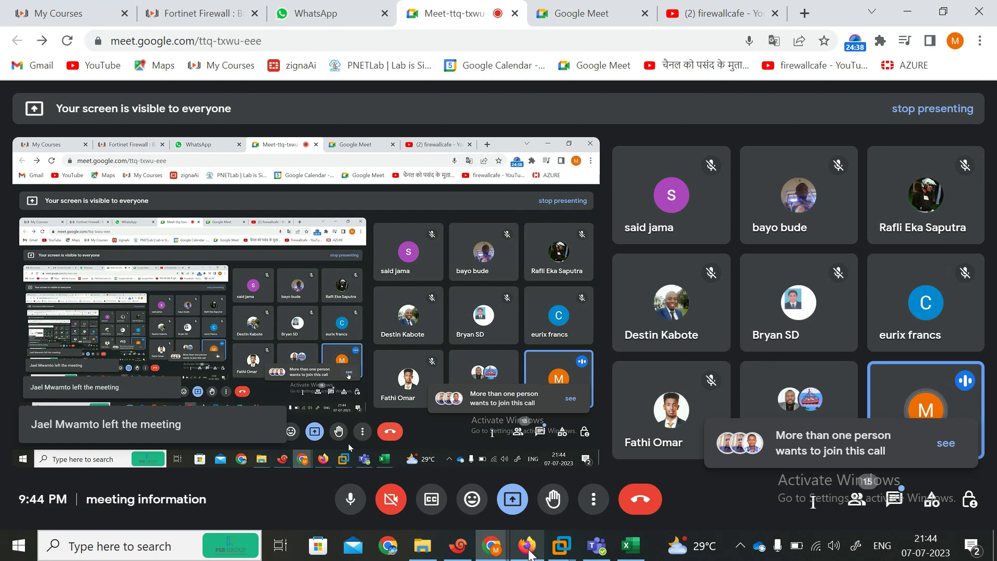
{"action": "left_click", "coordinate": [527, 545]}
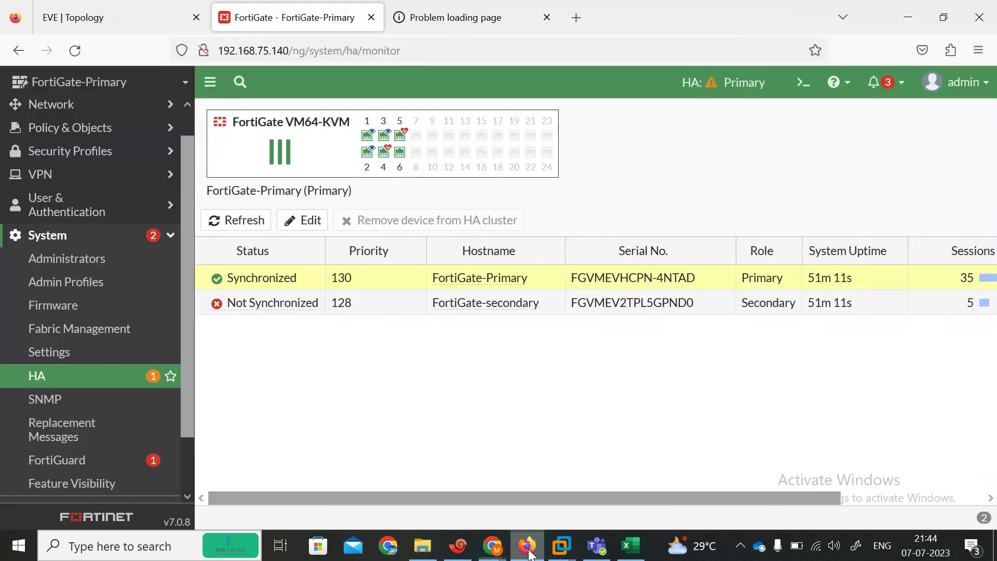
Step: Refresh the HA status, open the HA synchronization details and select the unsynchronized secondary
{"action": "left_click", "coordinate": [245, 226]}
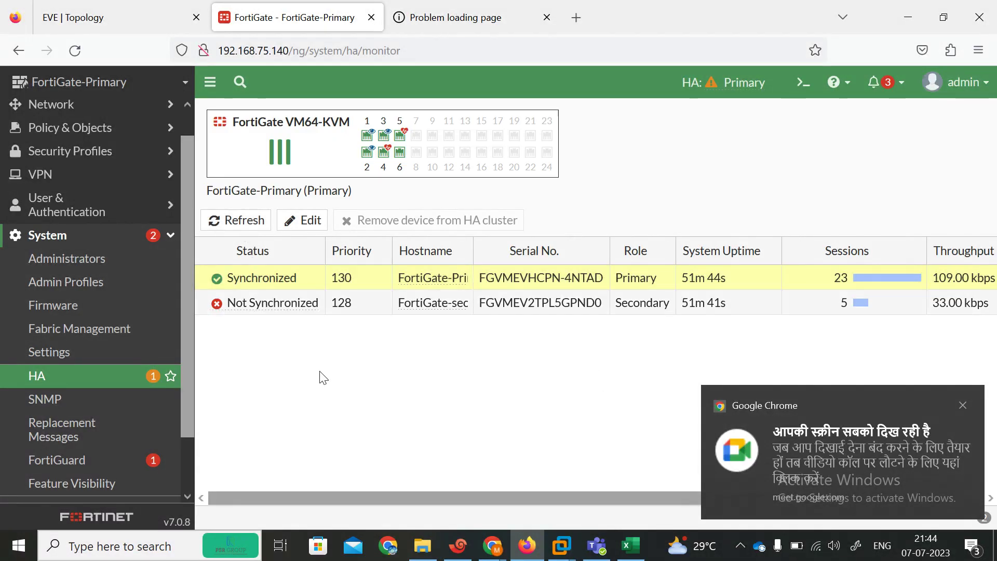
{"action": "left_click", "coordinate": [961, 406]}
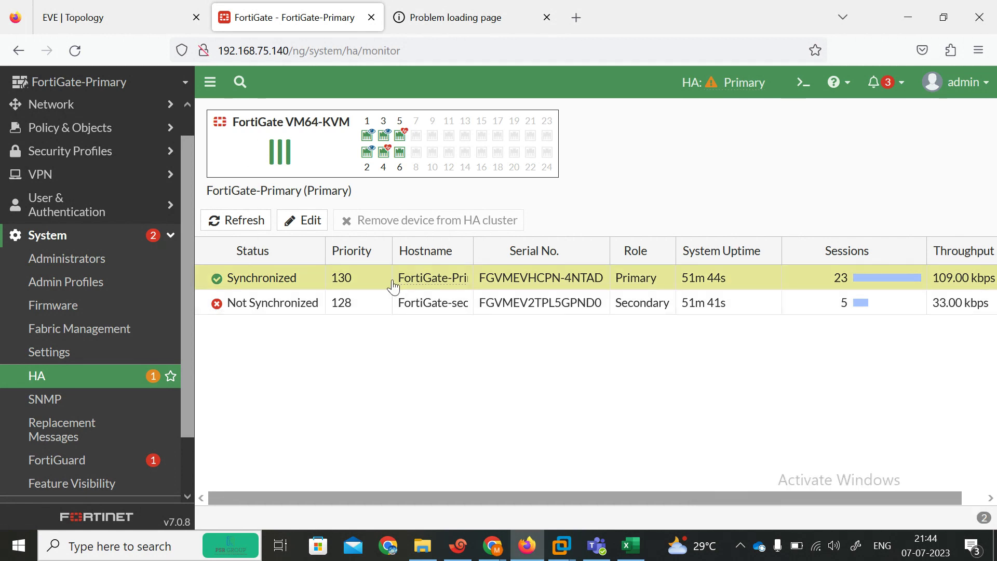
{"action": "left_click", "coordinate": [226, 230]}
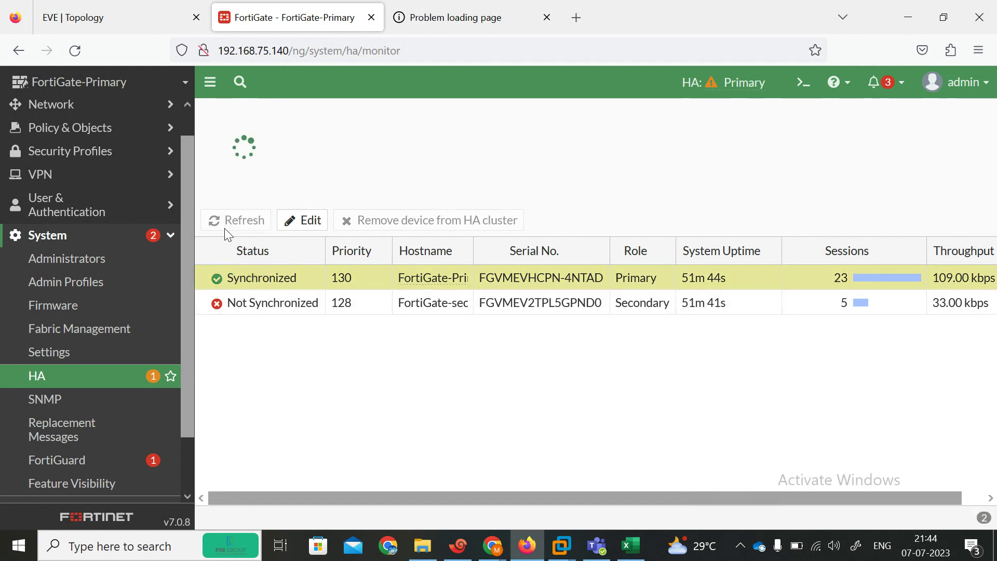
{"action": "left_click", "coordinate": [225, 231]}
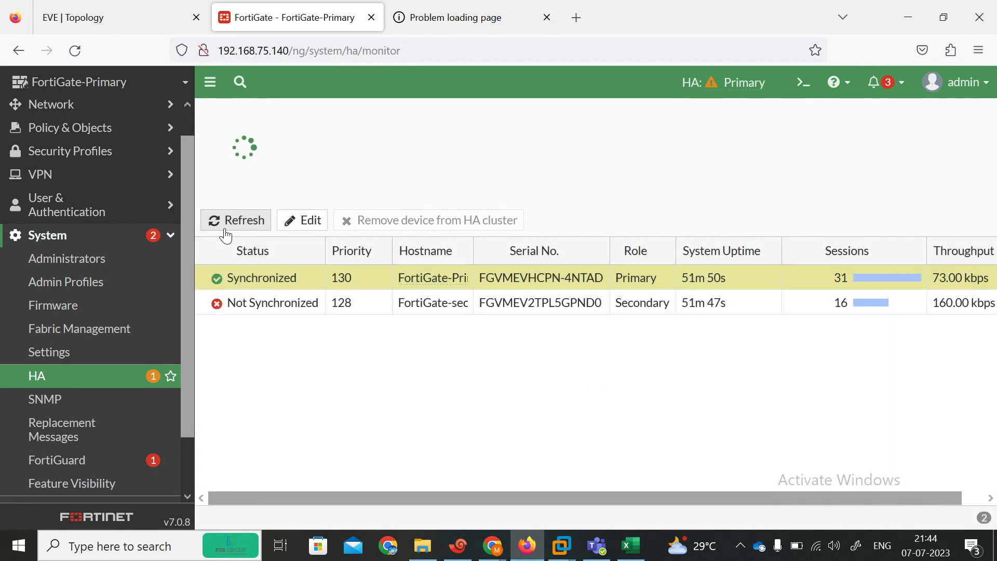
{"action": "mouse_move", "coordinate": [729, 83]}
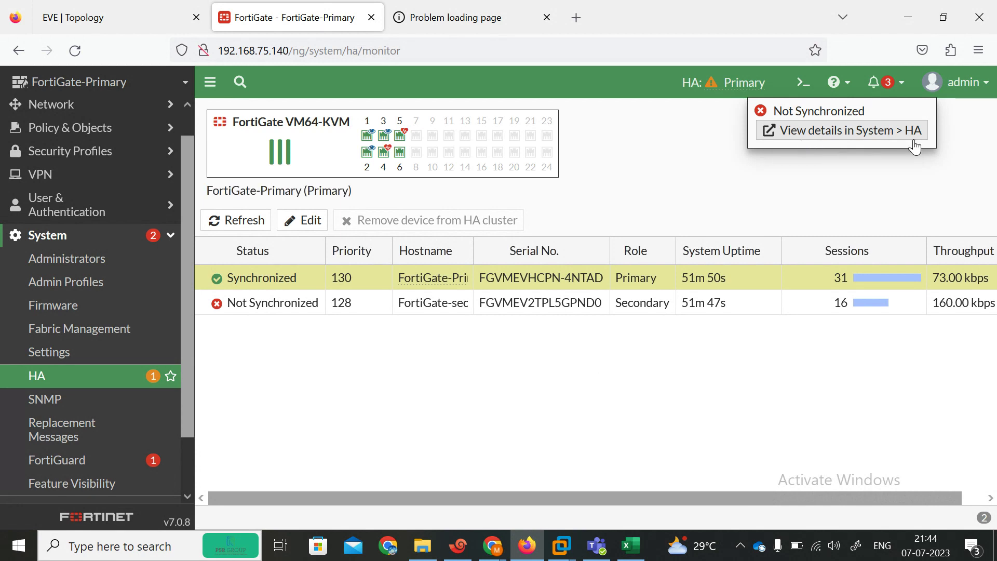
{"action": "left_click", "coordinate": [823, 131]}
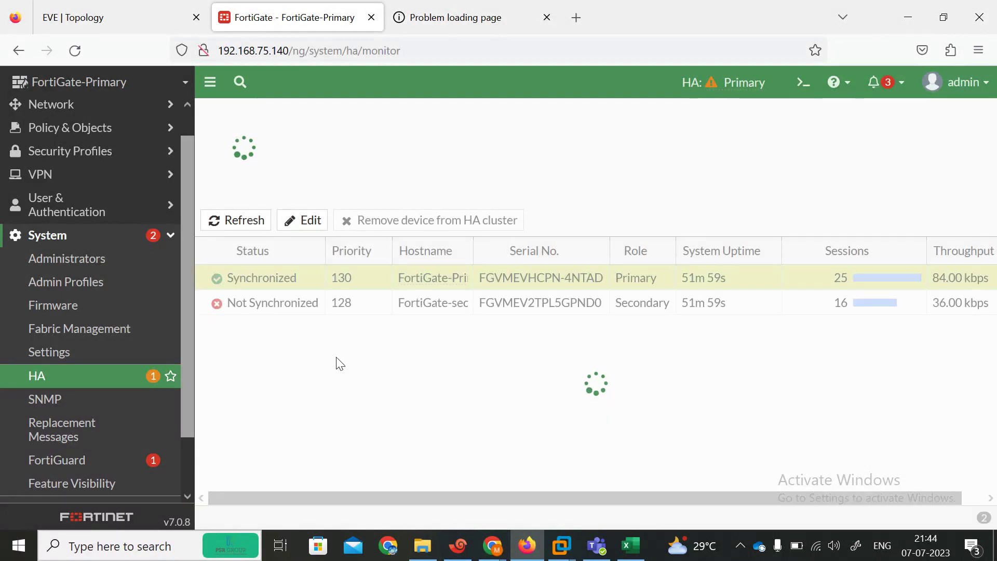
{"action": "left_click", "coordinate": [278, 299]}
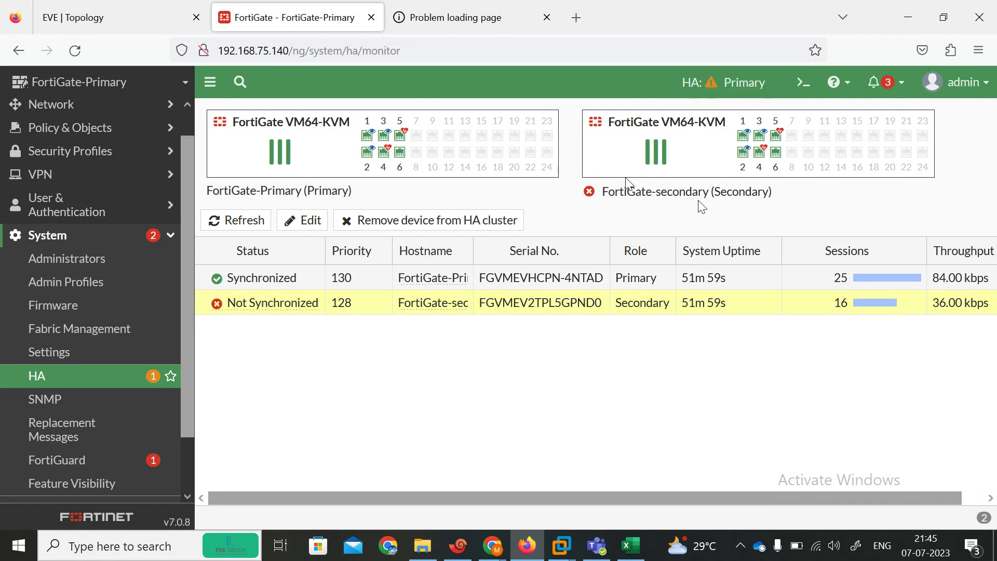
Step: Refresh the HA member table repeatedly; the secondary remains Not Synchronized, 16 sessions versus 32
{"action": "left_click", "coordinate": [226, 220]}
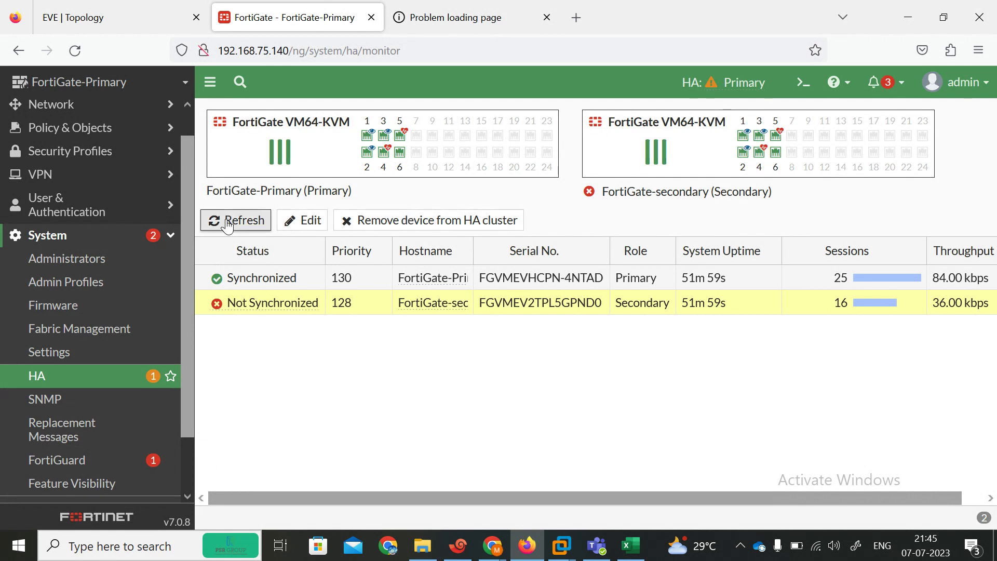
{"action": "left_click", "coordinate": [227, 222]}
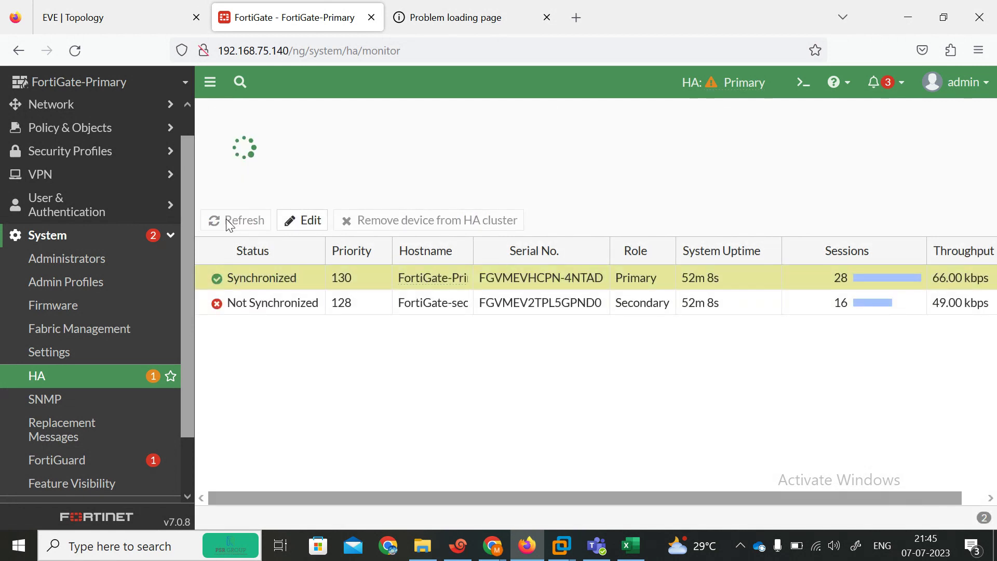
{"action": "left_click", "coordinate": [227, 221]}
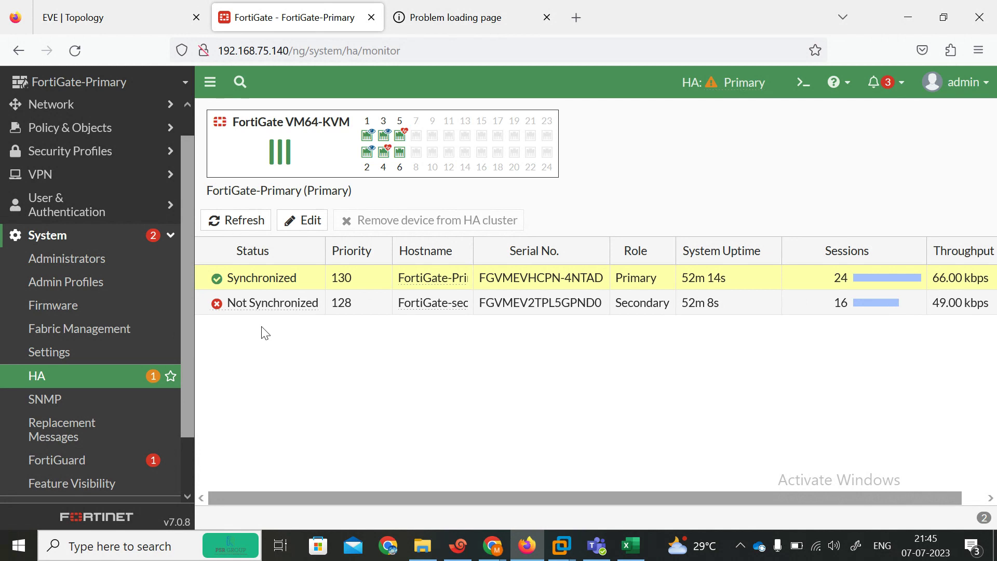
{"action": "left_click", "coordinate": [234, 223]}
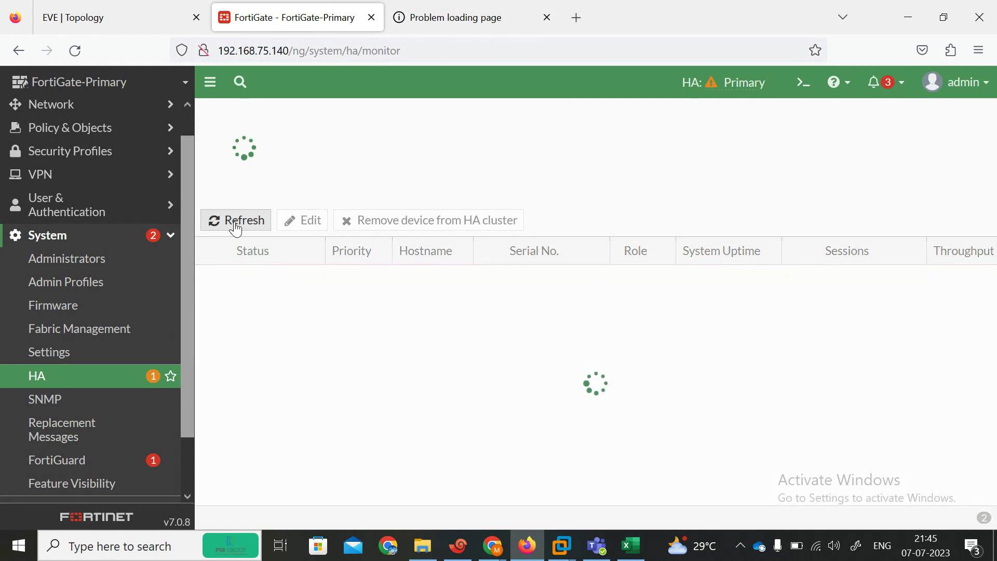
{"action": "left_click", "coordinate": [235, 223]}
{"action": "left_click", "coordinate": [235, 223]}
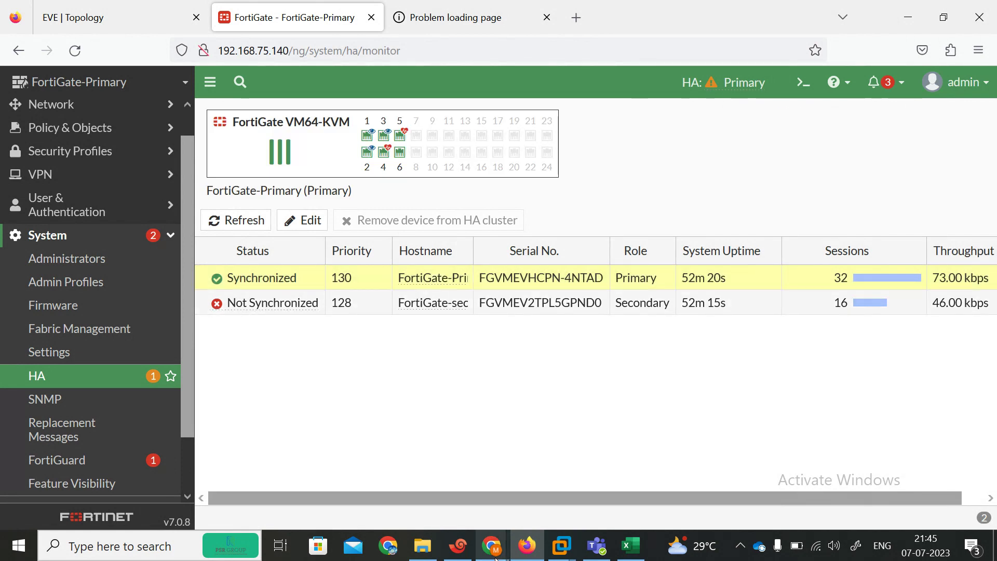
Step: Select the firewallcafe YouTube channel page address so its link can be shared
{"action": "mouse_move", "coordinate": [492, 546]}
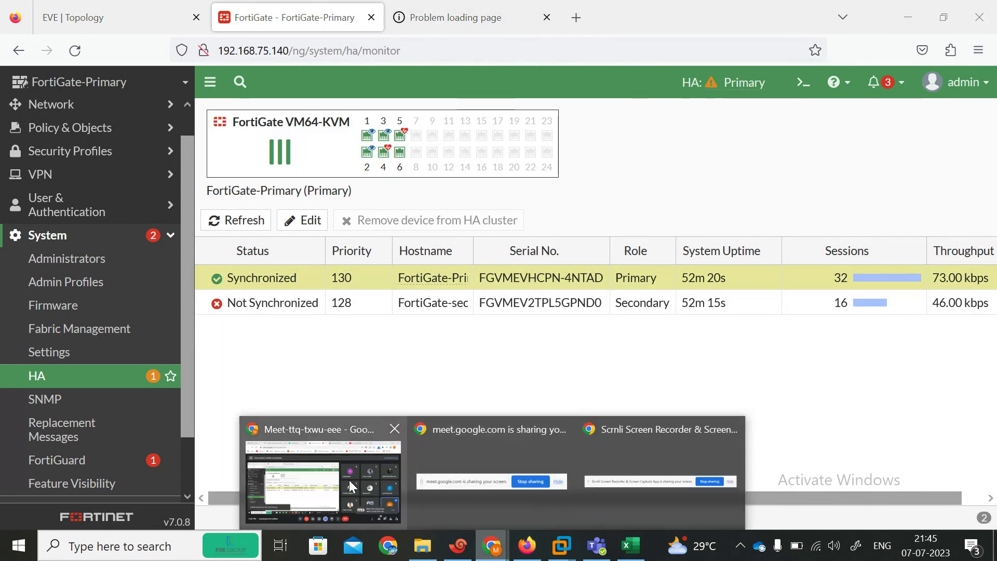
{"action": "left_click", "coordinate": [348, 480]}
{"action": "left_click", "coordinate": [725, 8]}
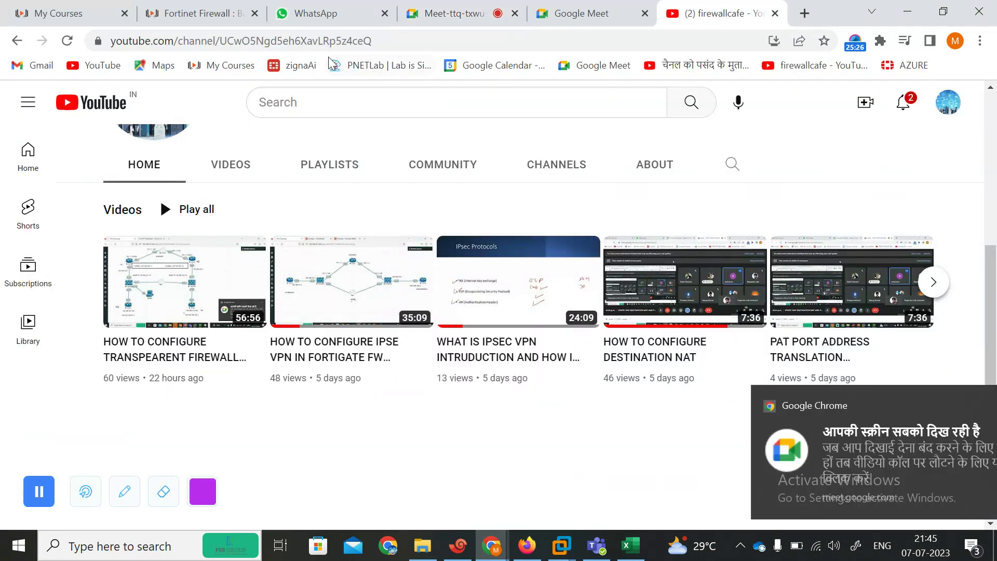
{"action": "left_click", "coordinate": [371, 44]}
{"action": "key", "text": "ctrl+c"}
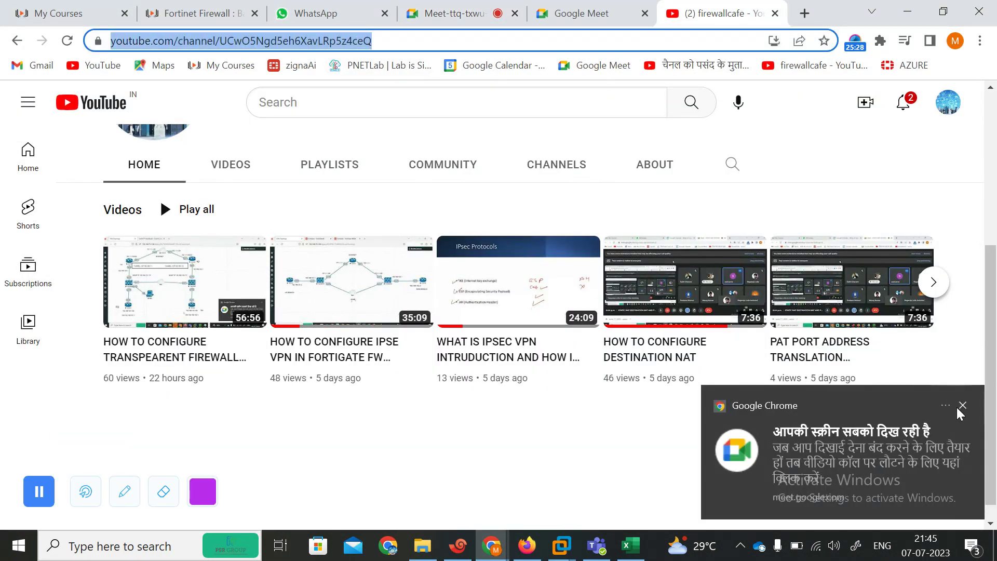
{"action": "left_click", "coordinate": [961, 406]}
{"action": "scroll", "coordinate": [995, 320], "scroll_direction": "down", "scroll_amount": 1}
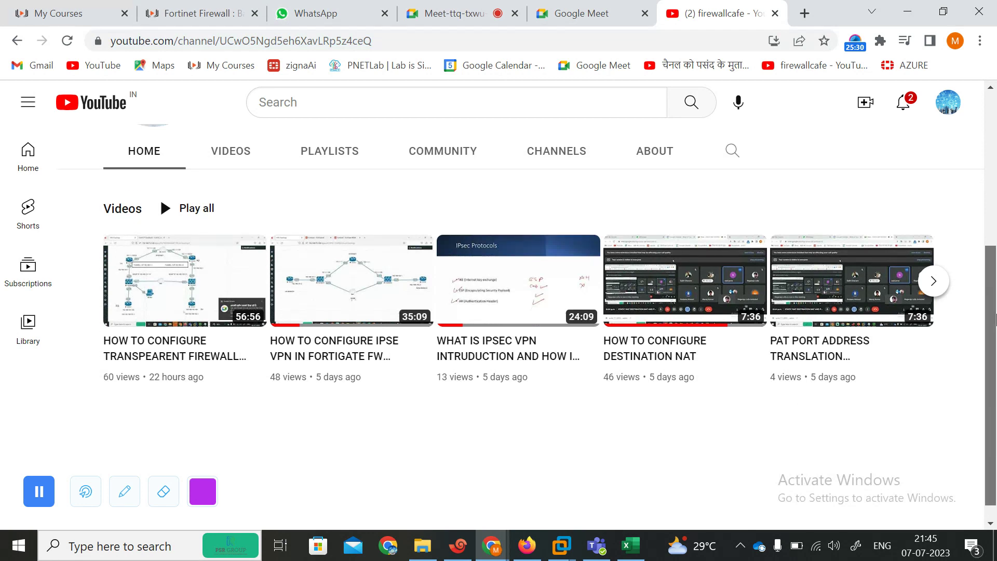
{"action": "scroll", "coordinate": [995, 319], "scroll_direction": "up", "scroll_amount": 2}
Step: Return to the Google Meet call and admit everyone waiting to join
{"action": "left_click", "coordinate": [526, 545]}
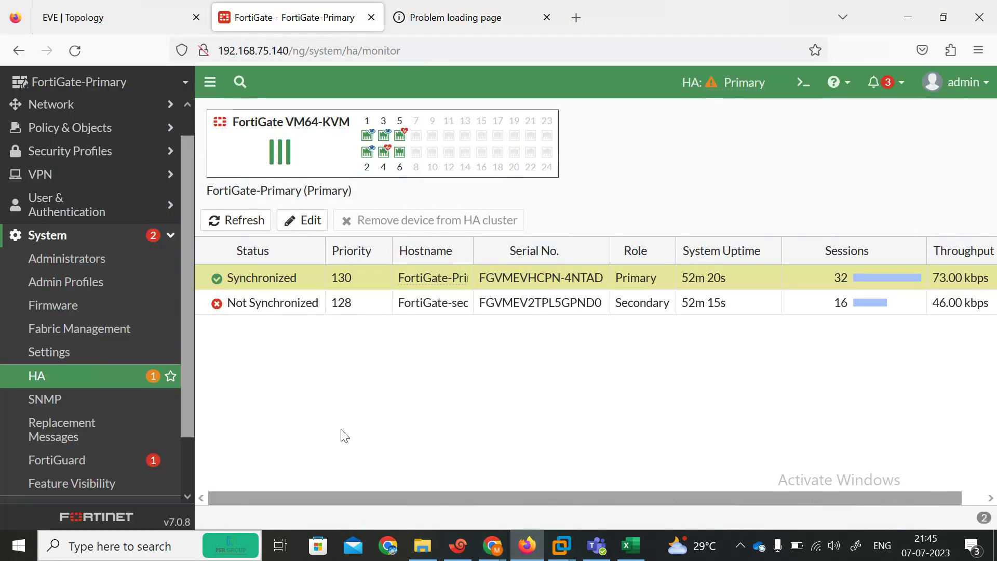
{"action": "mouse_move", "coordinate": [490, 545]}
{"action": "left_click", "coordinate": [349, 507]}
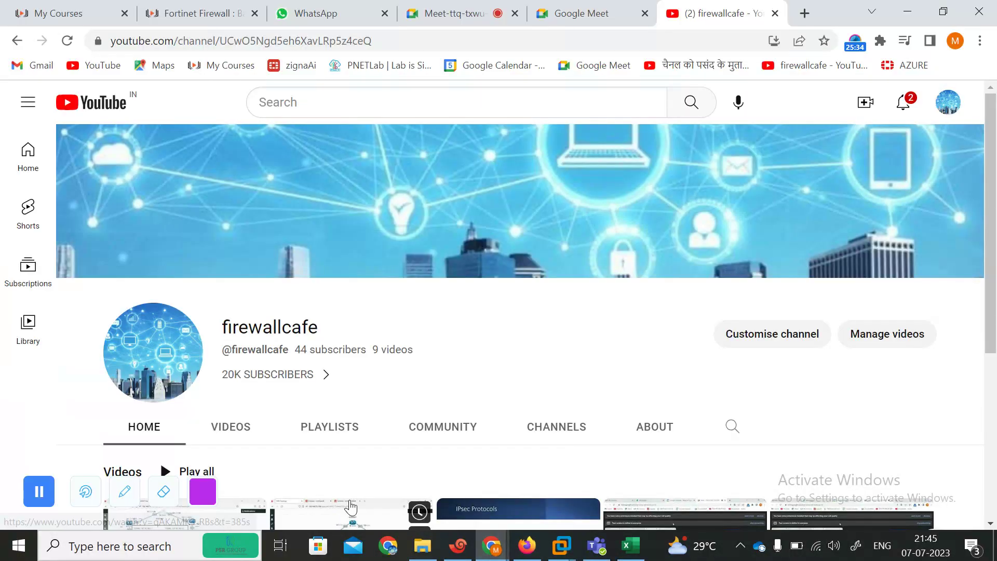
{"action": "left_click", "coordinate": [441, 13]}
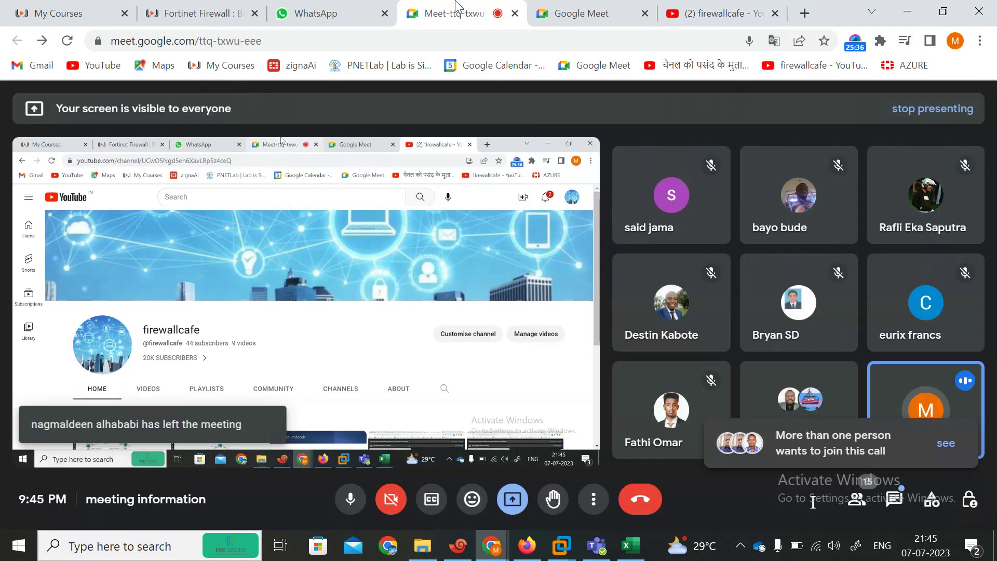
{"action": "left_click", "coordinate": [945, 443]}
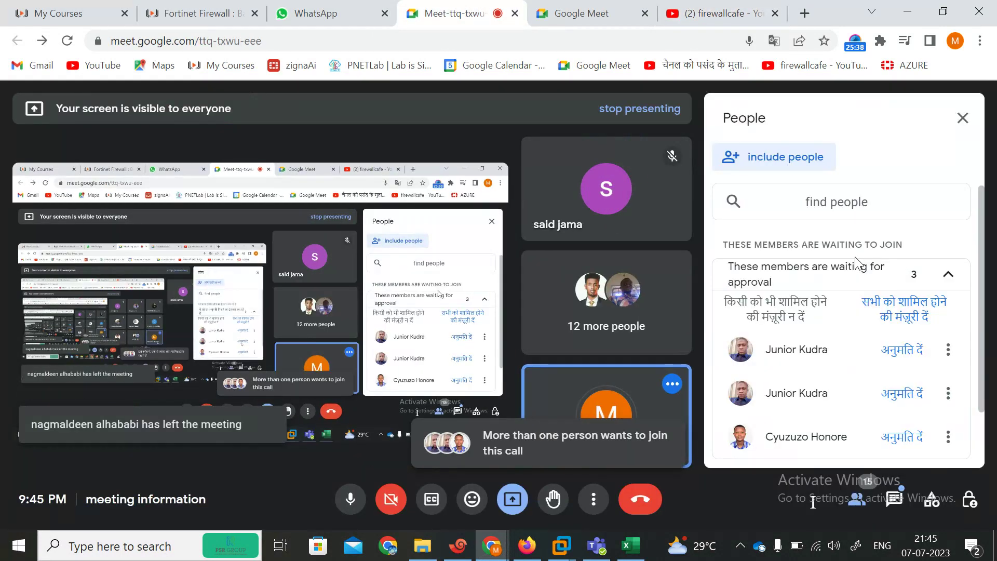
{"action": "left_click", "coordinate": [904, 309]}
{"action": "left_click", "coordinate": [617, 348]}
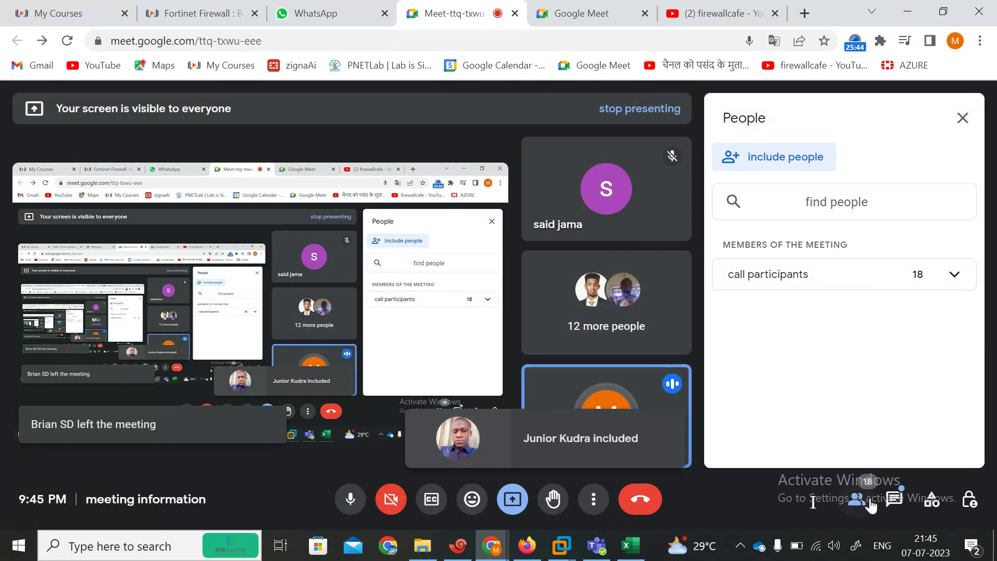
Step: Paste the firewallcafe YouTube channel link into the call chat and send it
{"action": "left_click", "coordinate": [893, 501]}
{"action": "key", "text": "ctrl+v"}
{"action": "key", "text": "Return"}
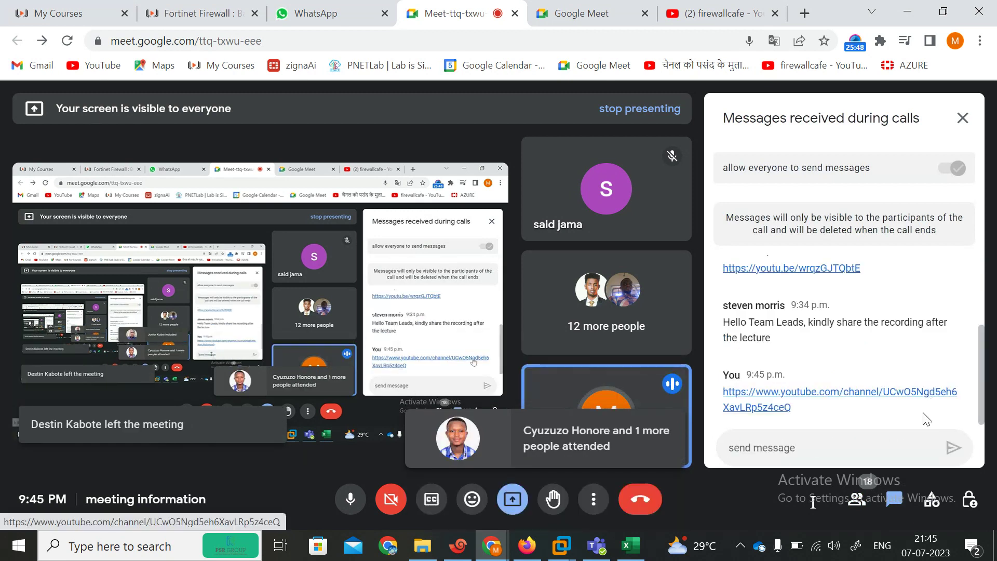
{"action": "scroll", "coordinate": [983, 408], "scroll_direction": "up", "scroll_amount": 1}
{"action": "scroll", "coordinate": [983, 407], "scroll_direction": "down", "scroll_amount": 1}
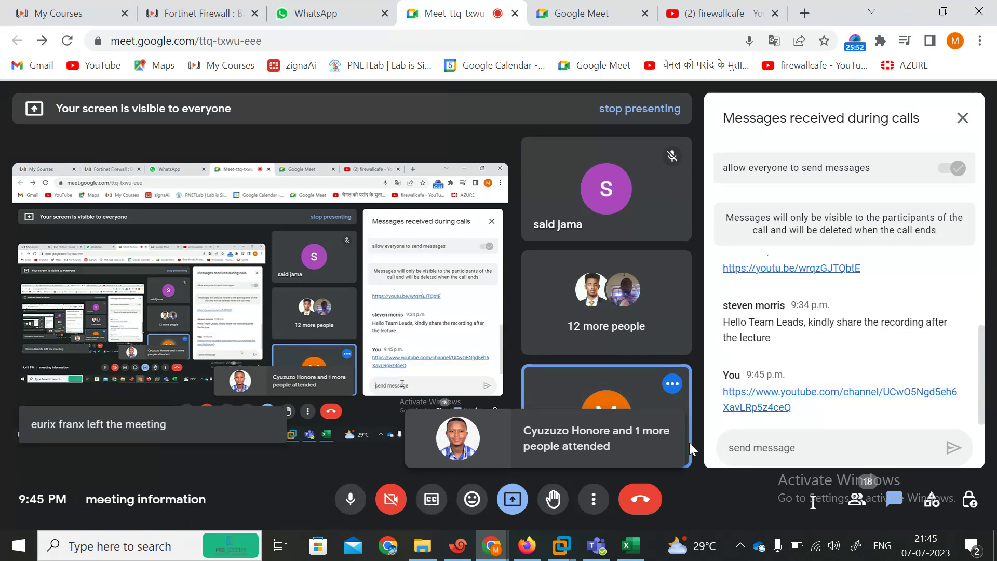
{"action": "mouse_move", "coordinate": [581, 418]}
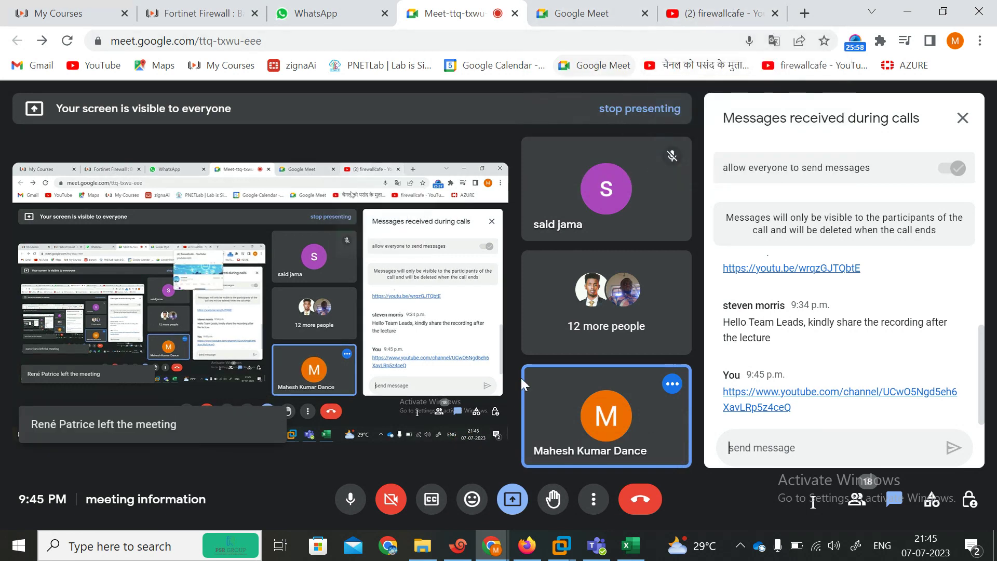
{"action": "left_click", "coordinate": [535, 554]}
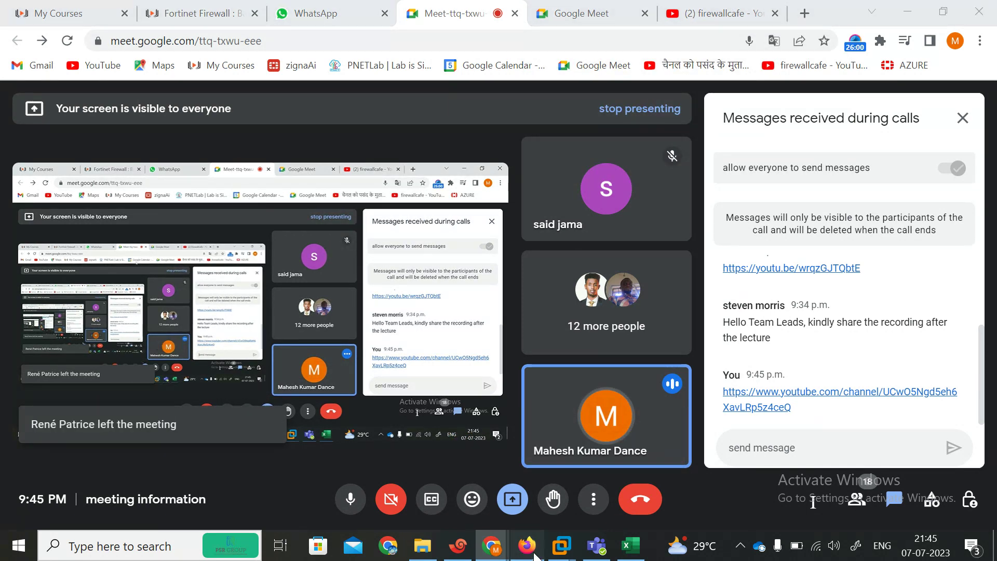
Step: Refresh the HA status, review the secondary peer's settings (priority 128), and refresh again
{"action": "left_click", "coordinate": [241, 222]}
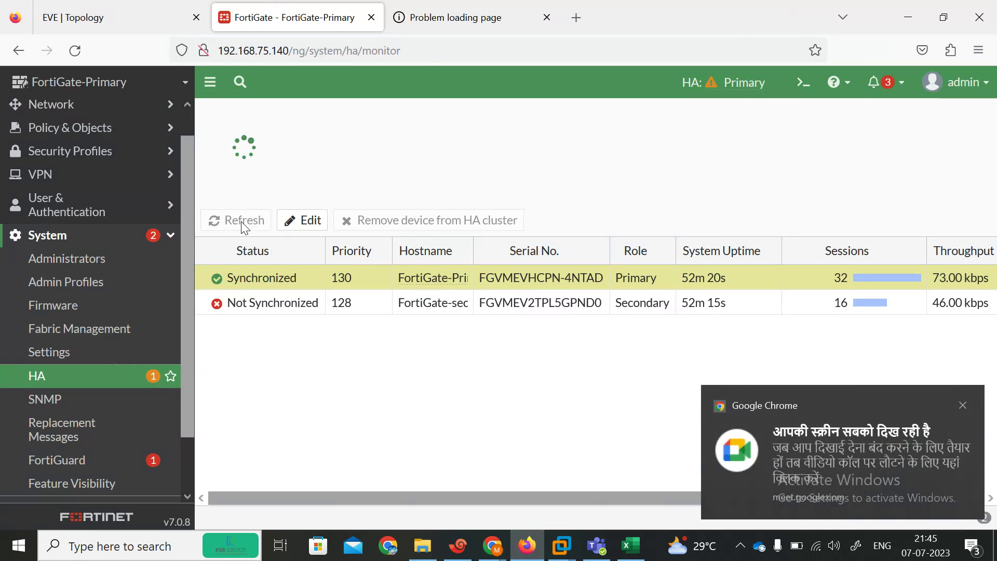
{"action": "left_click", "coordinate": [242, 222]}
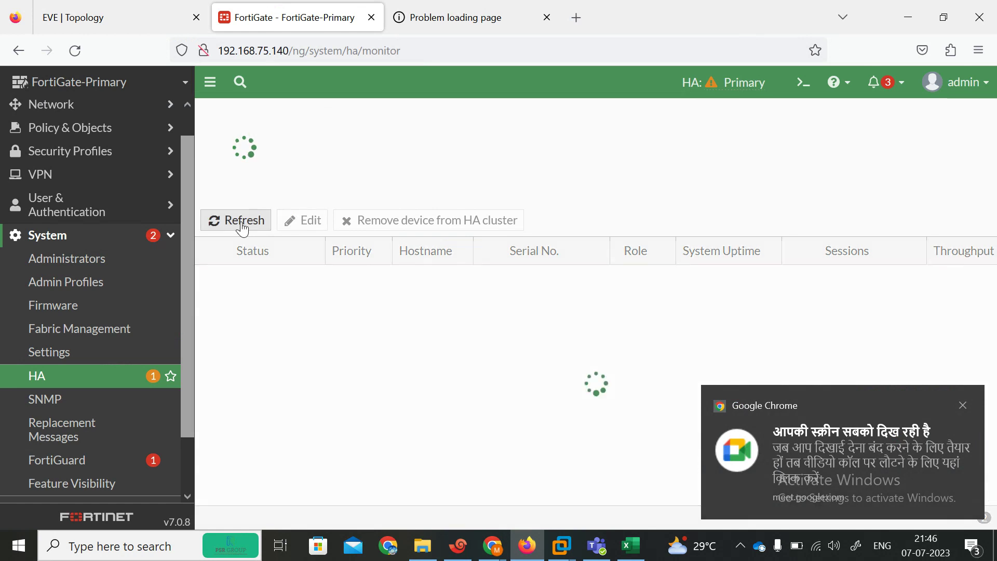
{"action": "left_click", "coordinate": [242, 223]}
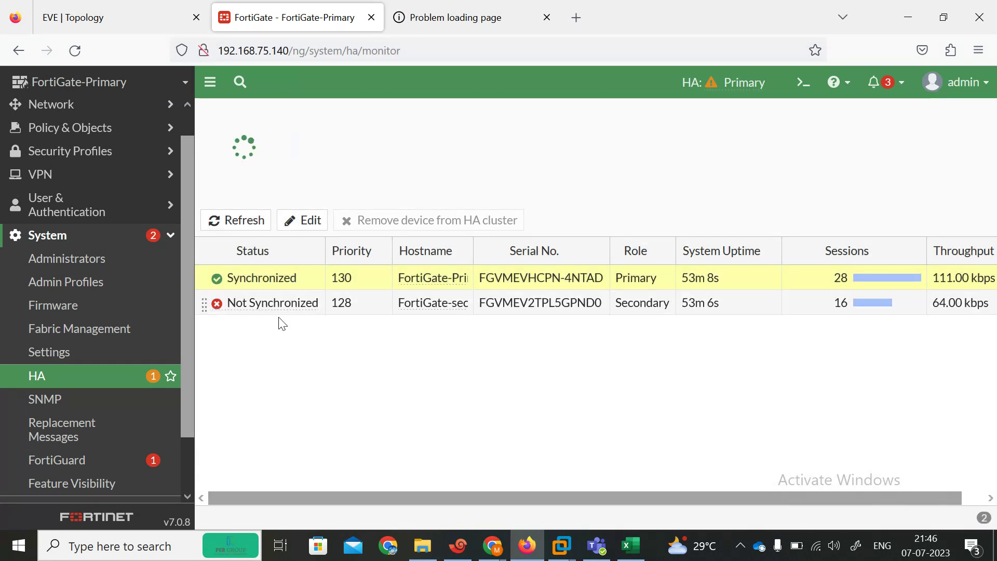
{"action": "double_click", "coordinate": [254, 303]}
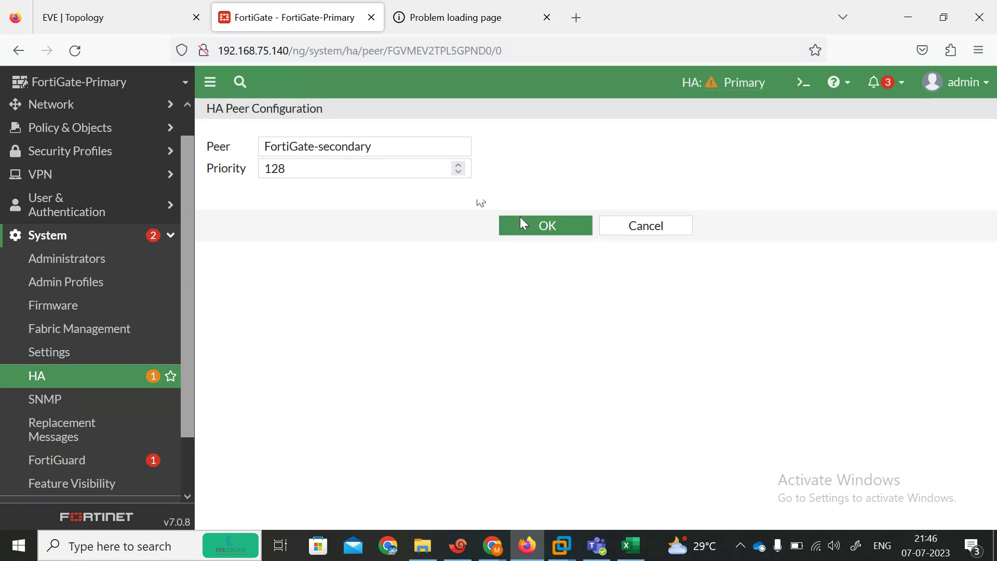
{"action": "left_click", "coordinate": [527, 231]}
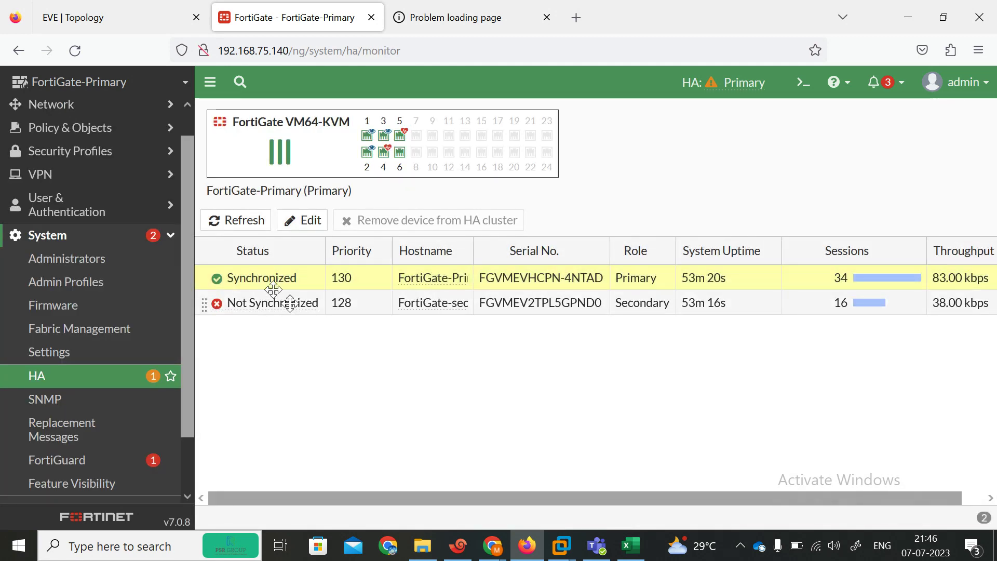
{"action": "left_click", "coordinate": [236, 221]}
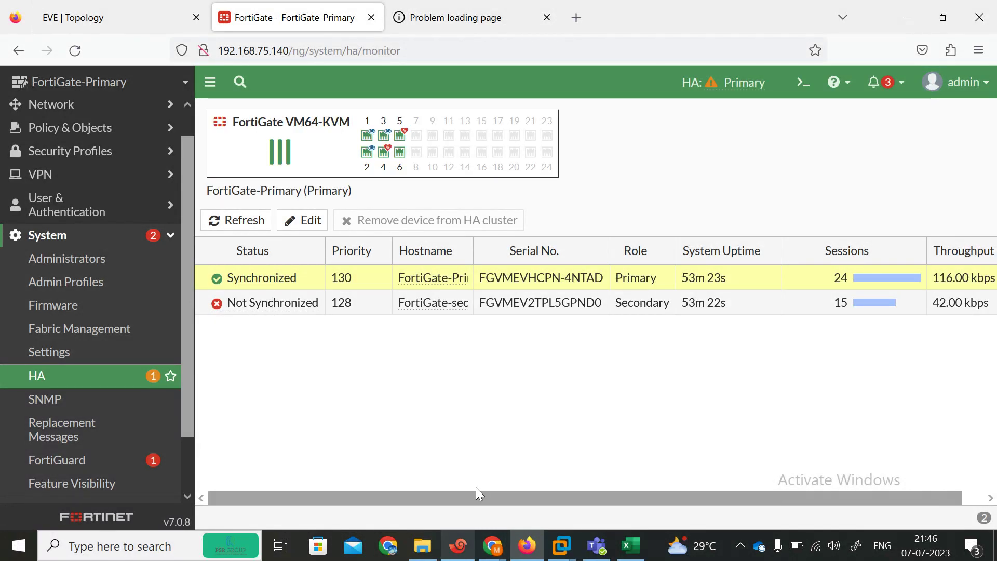
Step: Reload the firewallcafe YouTube channel page in Chrome, then minimize Chrome
{"action": "mouse_move", "coordinate": [496, 555]}
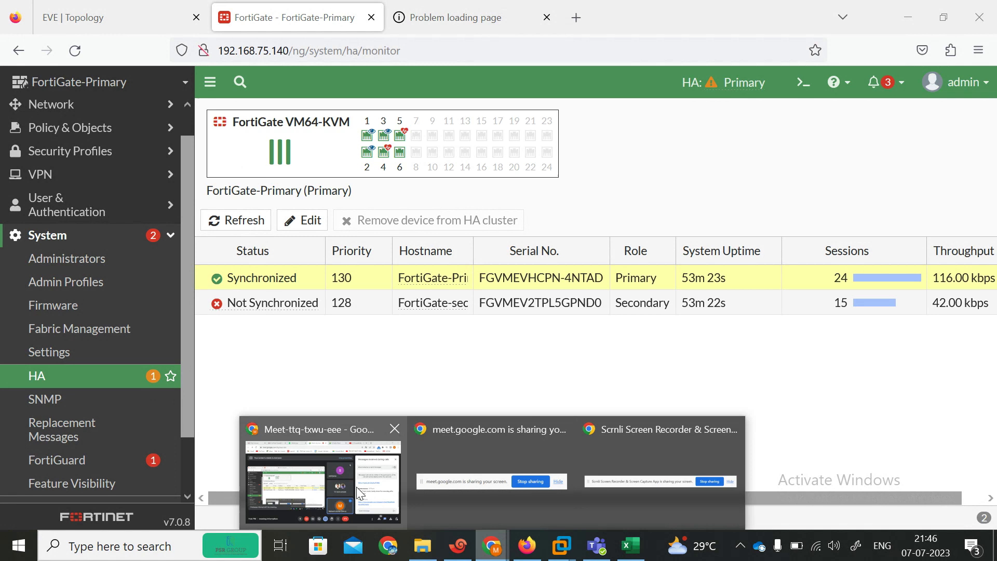
{"action": "left_click", "coordinate": [357, 492]}
{"action": "left_click", "coordinate": [712, 14]}
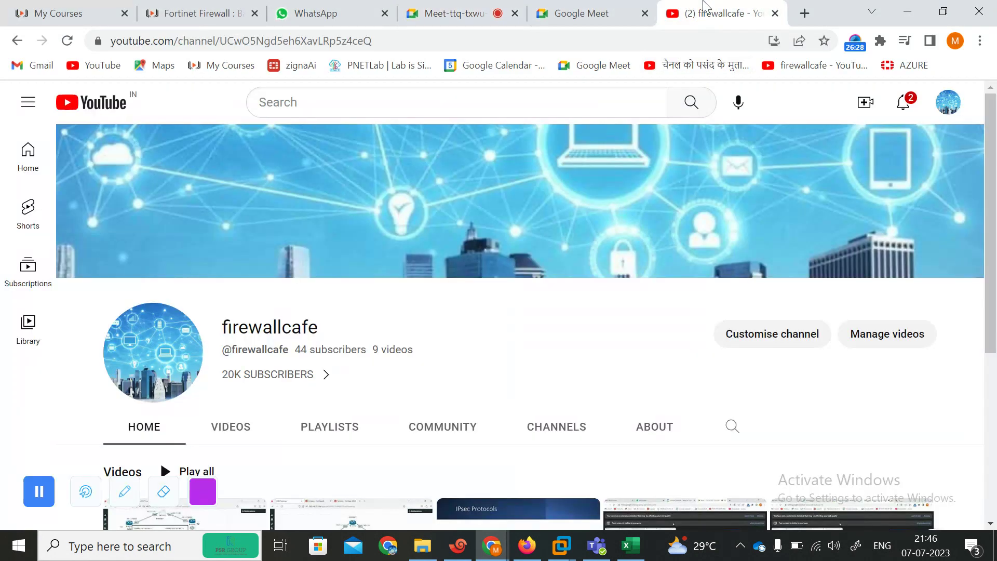
{"action": "left_click", "coordinate": [470, 38]}
{"action": "key", "text": "Return"}
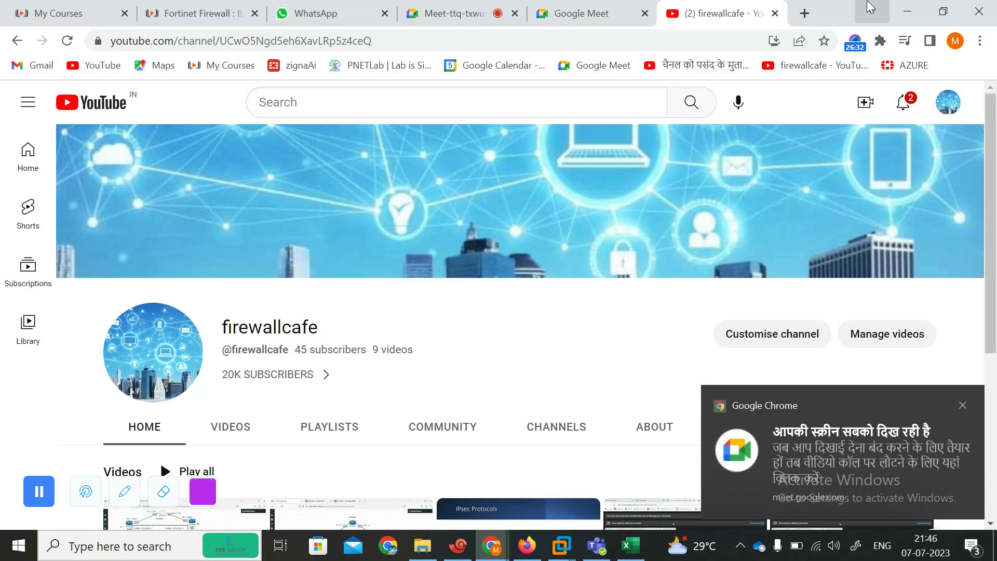
{"action": "left_click", "coordinate": [917, 6]}
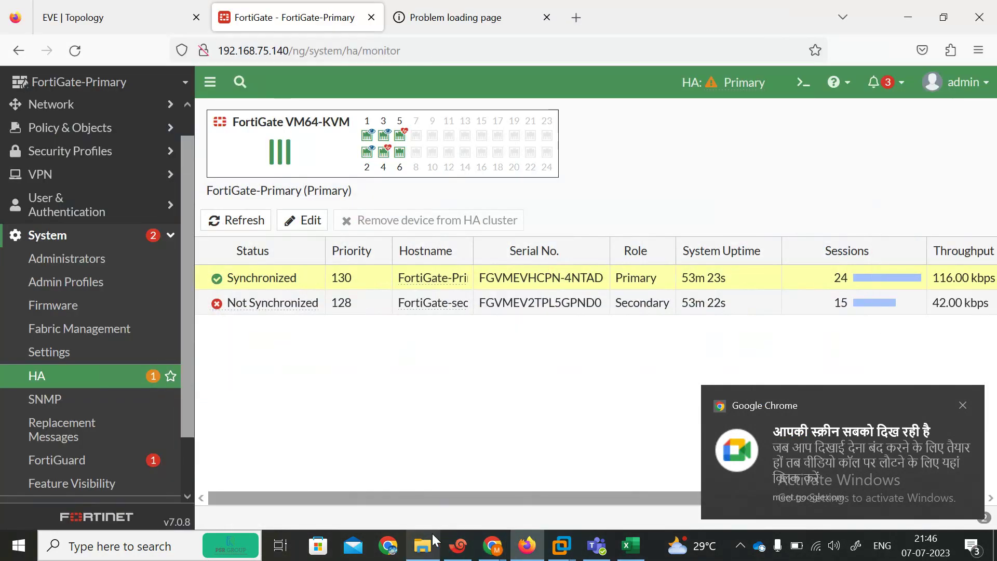
Step: Browse D: to FORTINET setup > FORTIVDO > SLIDES > FORTINET FIREWALL SLIDES and open Active-Passive Lab.pdf
{"action": "left_click", "coordinate": [423, 545]}
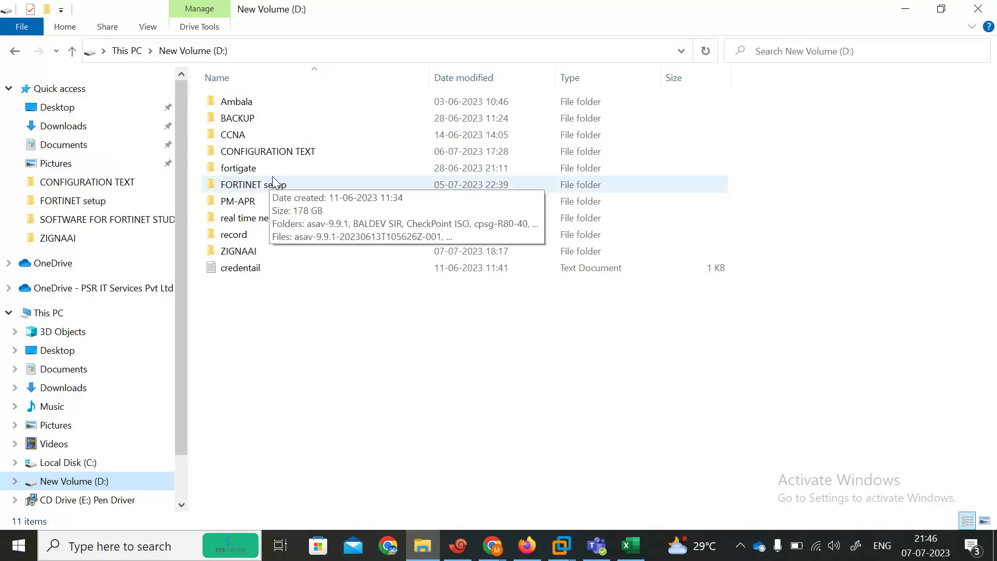
{"action": "double_click", "coordinate": [238, 186]}
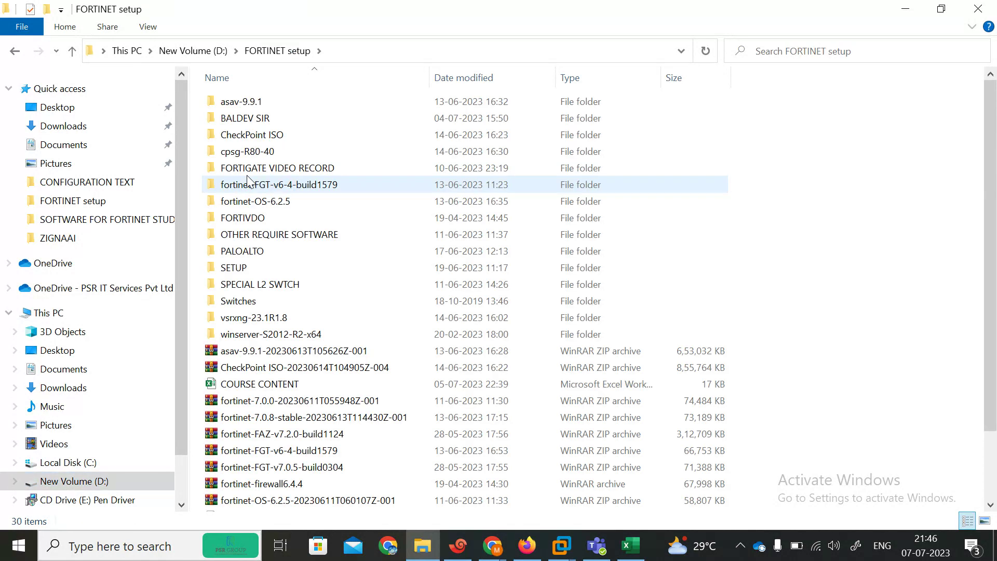
{"action": "double_click", "coordinate": [256, 218]}
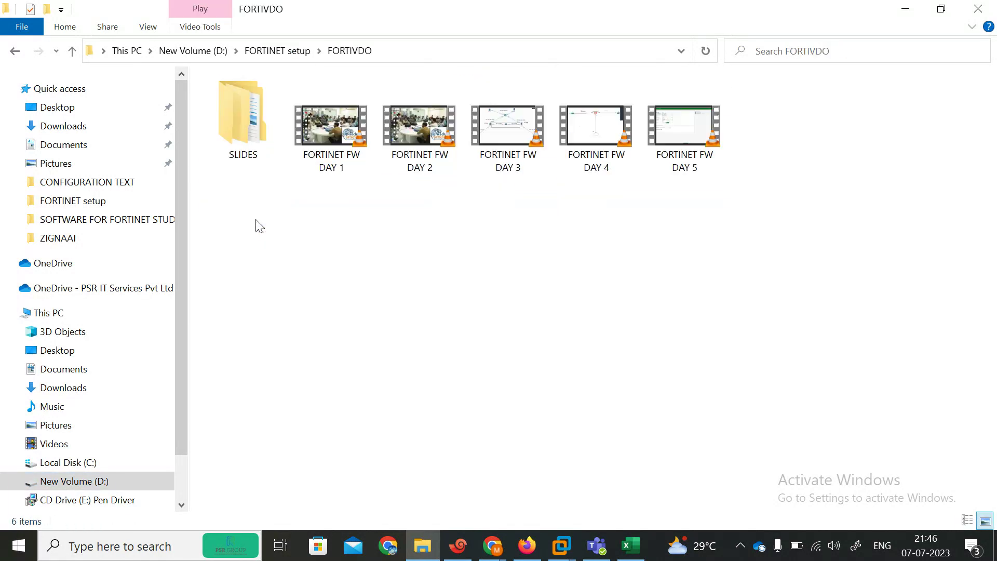
{"action": "double_click", "coordinate": [248, 148]}
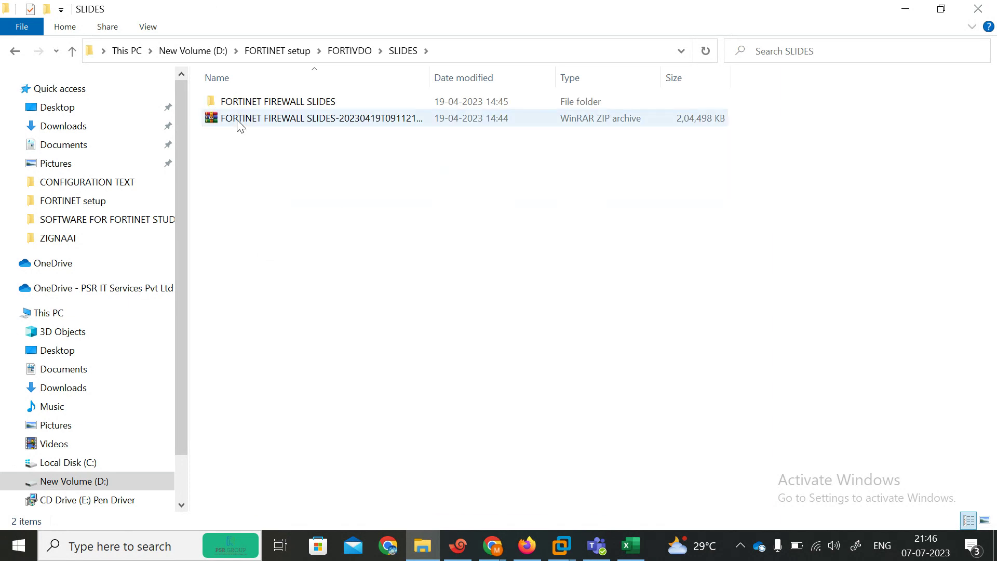
{"action": "double_click", "coordinate": [217, 103]}
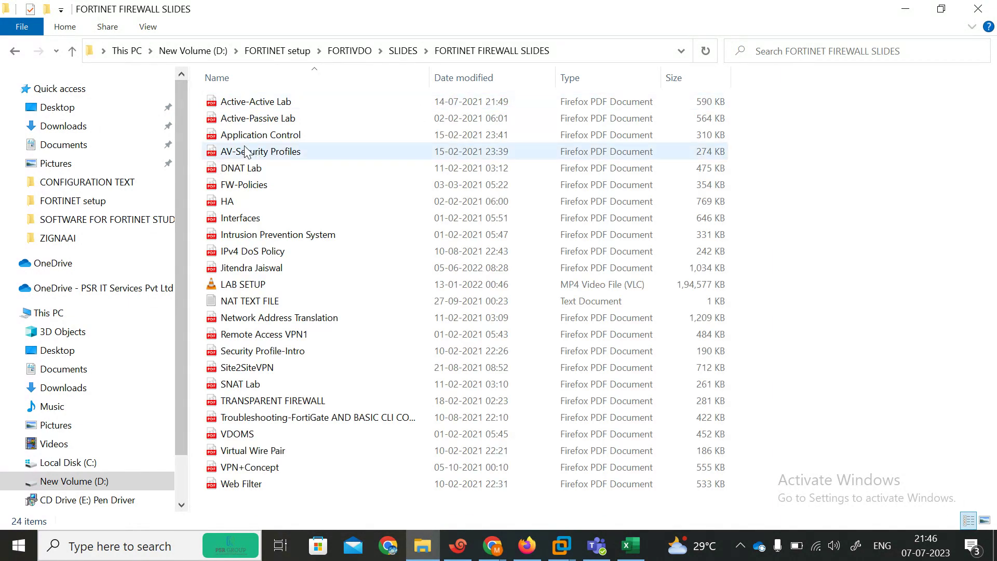
{"action": "double_click", "coordinate": [227, 118]}
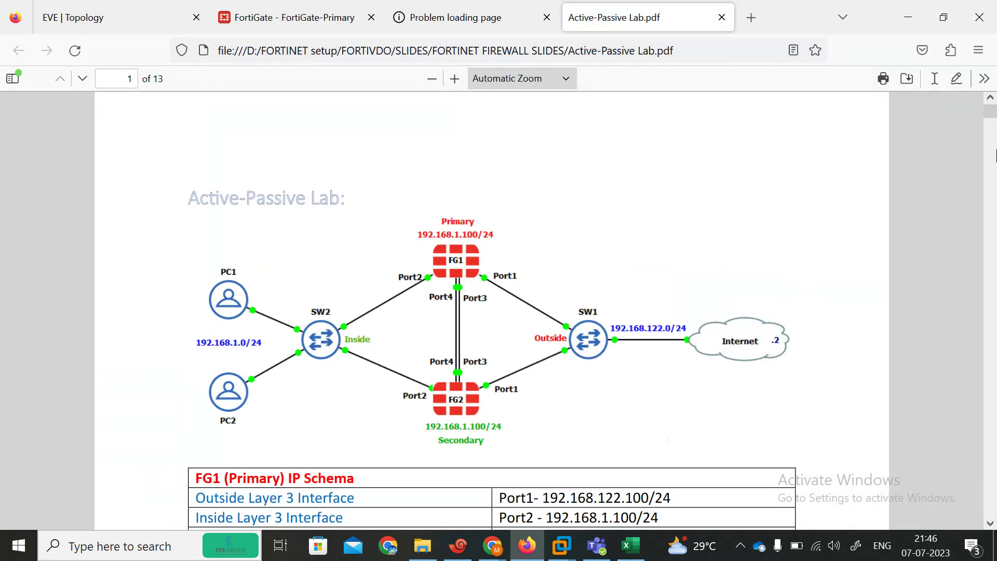
Step: Scroll through page 1's topology diagram, IP schema and HA Details tables, ending on page 2
{"action": "scroll", "coordinate": [712, 308], "scroll_direction": "down", "scroll_amount": 7}
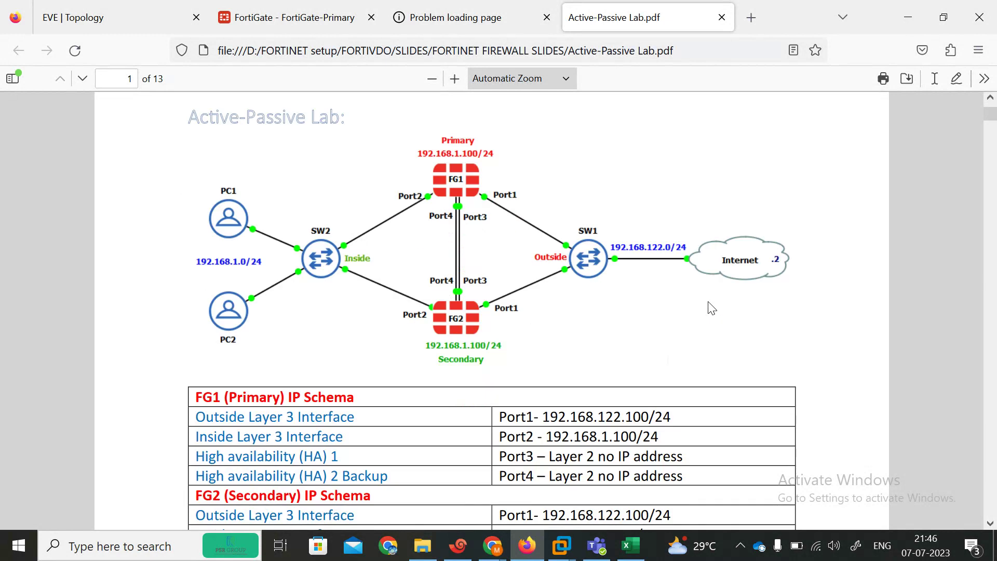
{"action": "scroll", "coordinate": [712, 308], "scroll_direction": "up", "scroll_amount": 4}
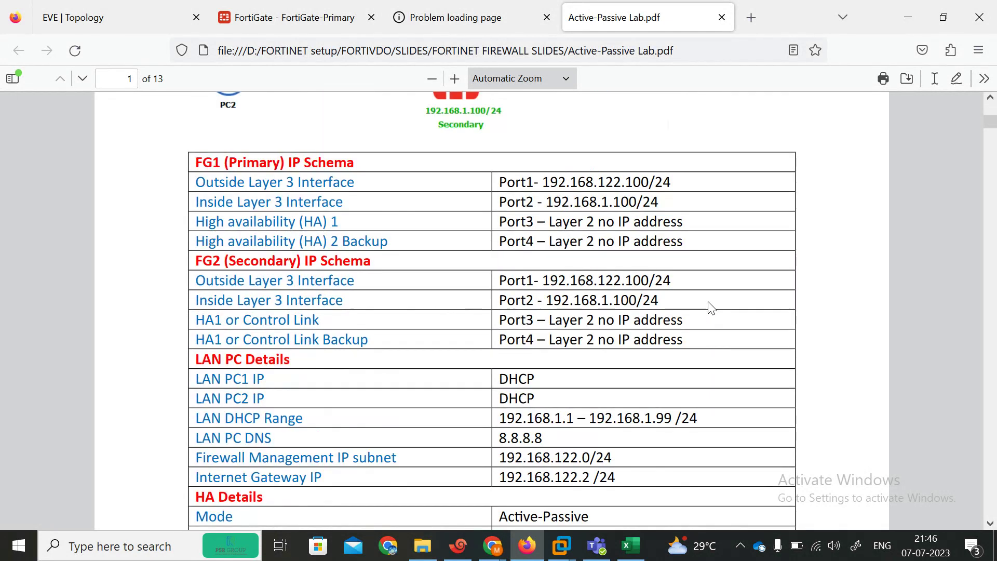
{"action": "scroll", "coordinate": [784, 243], "scroll_direction": "up", "scroll_amount": 1}
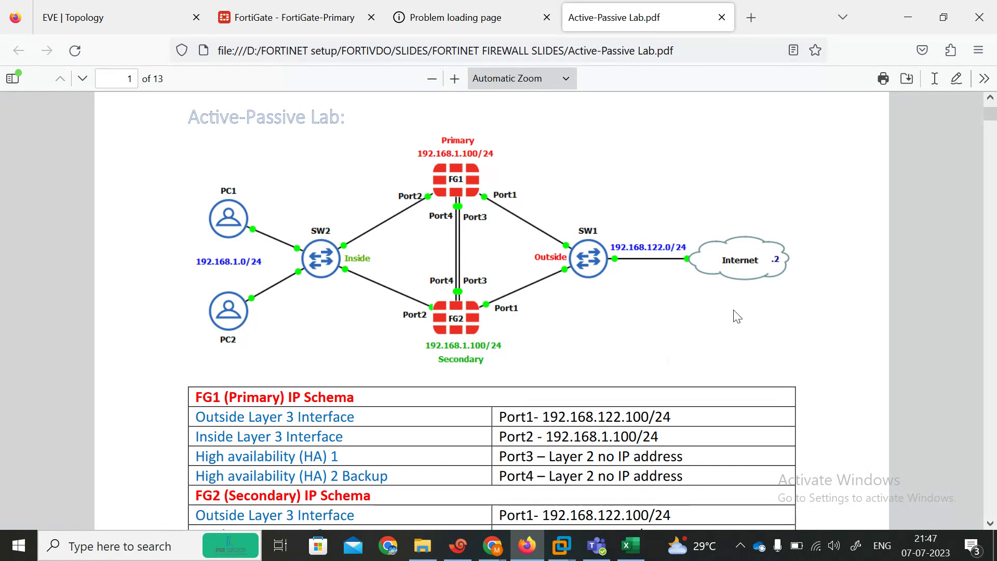
{"action": "scroll", "coordinate": [737, 317], "scroll_direction": "down", "scroll_amount": 6}
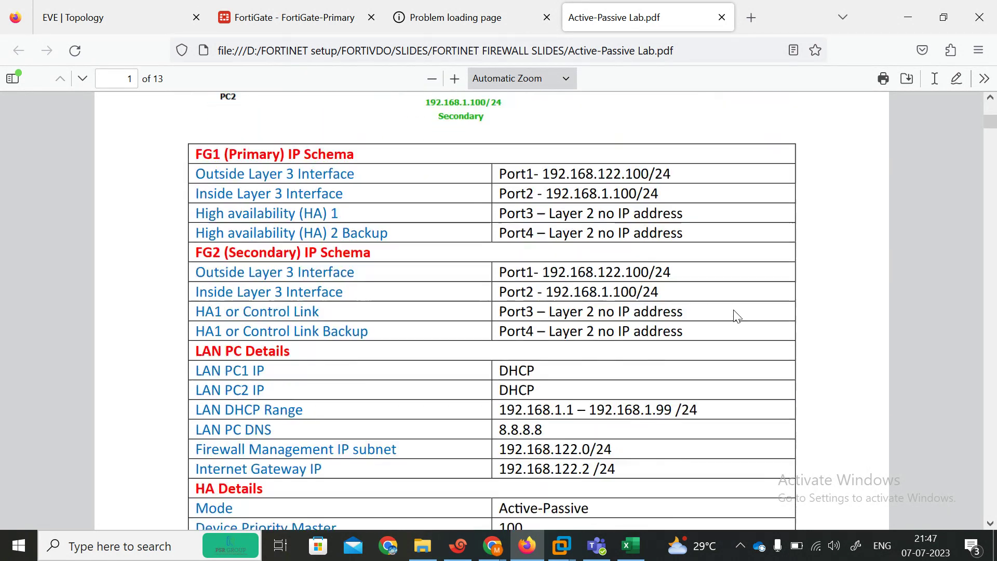
{"action": "scroll", "coordinate": [736, 316], "scroll_direction": "down", "scroll_amount": 2}
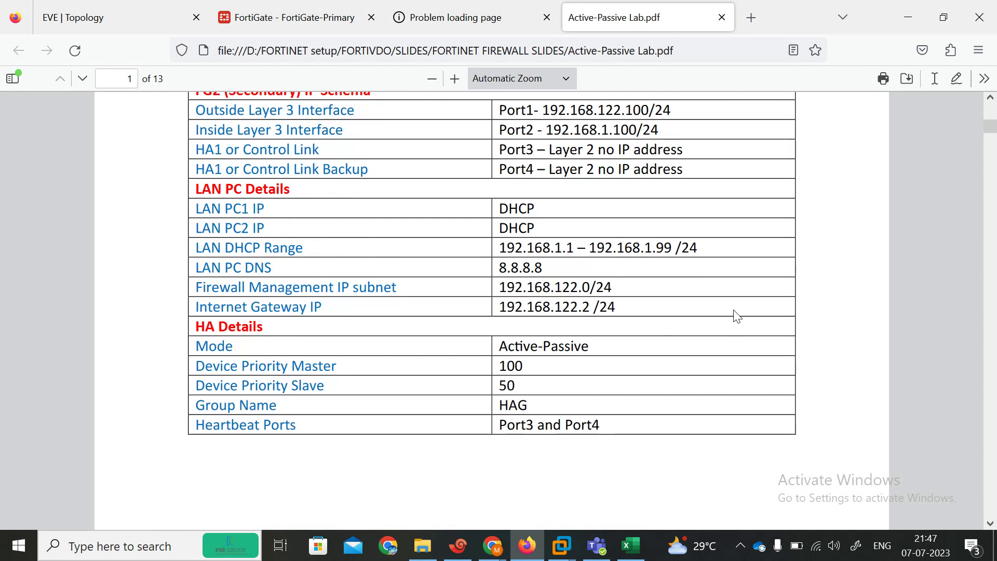
{"action": "scroll", "coordinate": [737, 316], "scroll_direction": "up", "scroll_amount": 10}
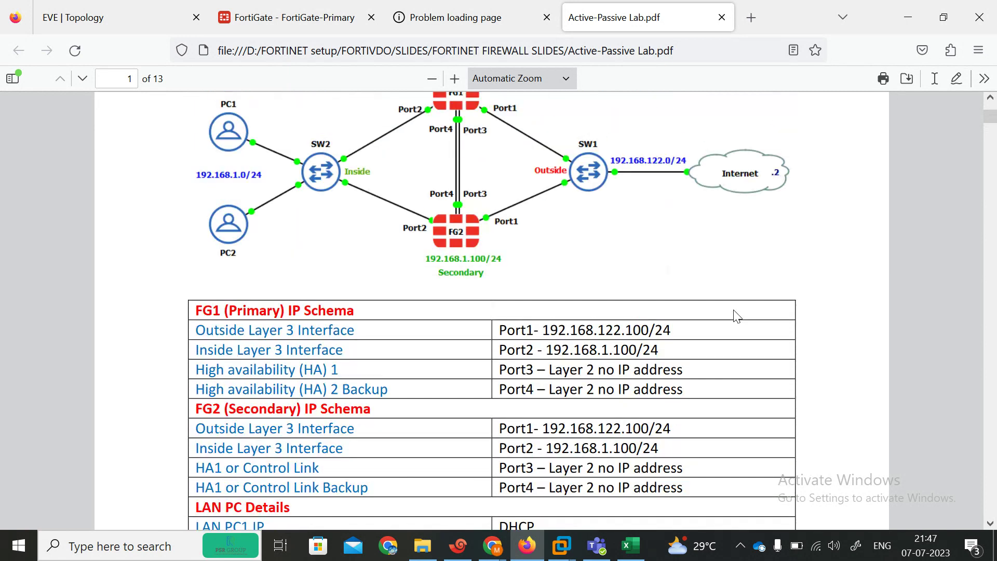
{"action": "scroll", "coordinate": [736, 316], "scroll_direction": "down", "scroll_amount": 8}
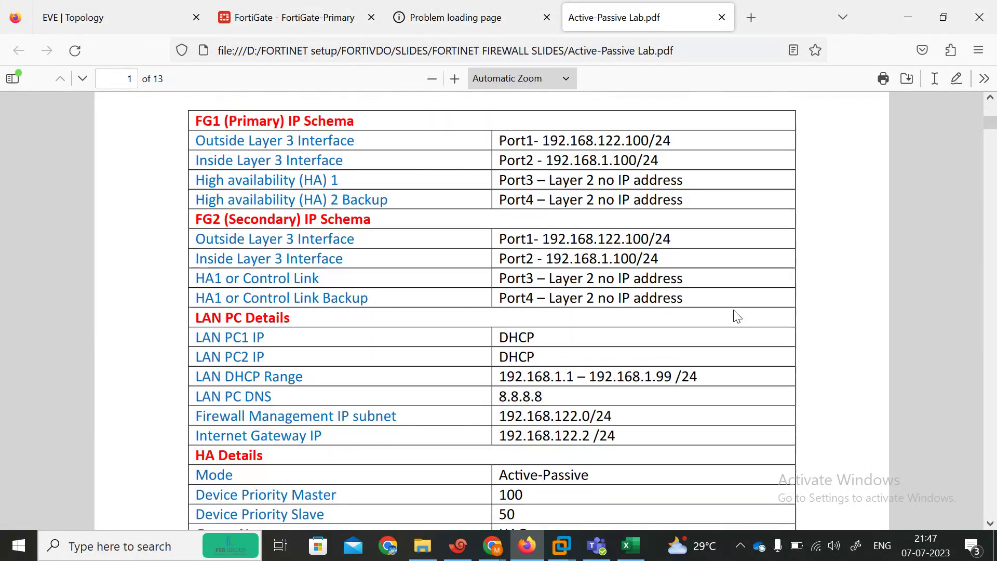
{"action": "scroll", "coordinate": [736, 317], "scroll_direction": "down", "scroll_amount": 3}
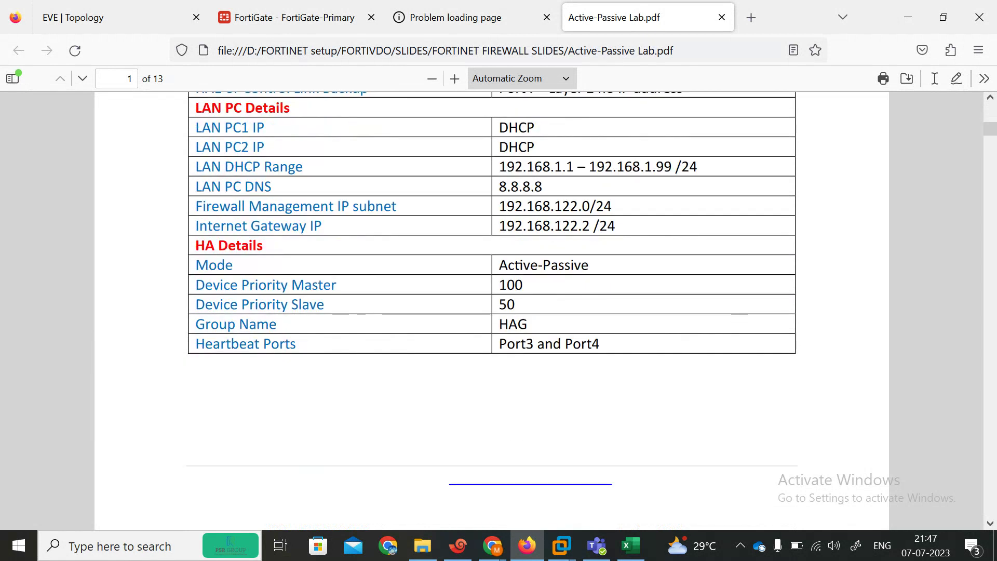
{"action": "scroll", "coordinate": [736, 317], "scroll_direction": "up", "scroll_amount": 10}
{"action": "scroll", "coordinate": [737, 316], "scroll_direction": "up", "scroll_amount": 2}
{"action": "scroll", "coordinate": [737, 317], "scroll_direction": "down", "scroll_amount": 12}
Step: Scroll the Active-Passive lab guide down from page 2 through its setup pages
{"action": "scroll", "coordinate": [737, 316], "scroll_direction": "down", "scroll_amount": 10}
{"action": "scroll", "coordinate": [733, 311], "scroll_direction": "down", "scroll_amount": 5}
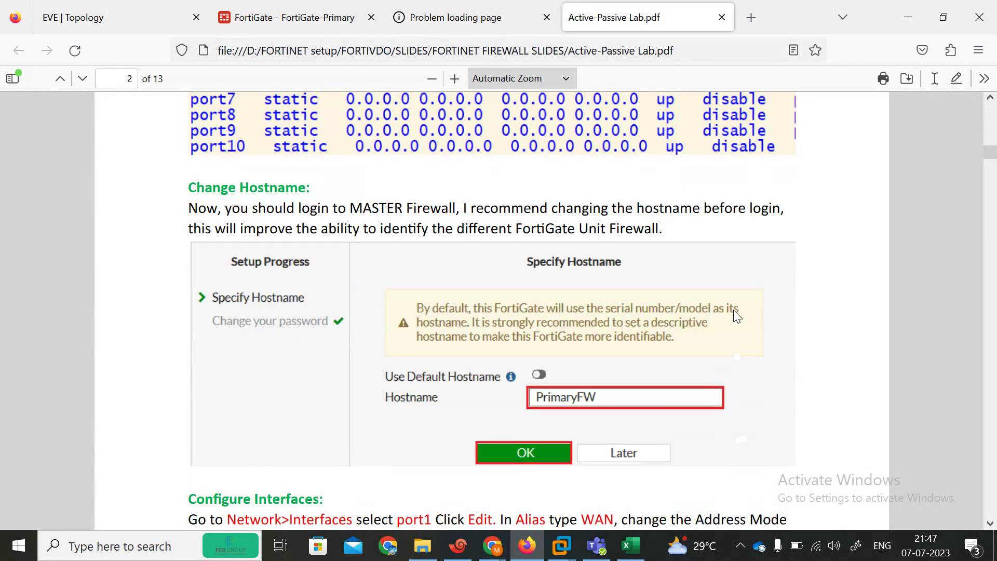
{"action": "scroll", "coordinate": [734, 311], "scroll_direction": "down", "scroll_amount": 2}
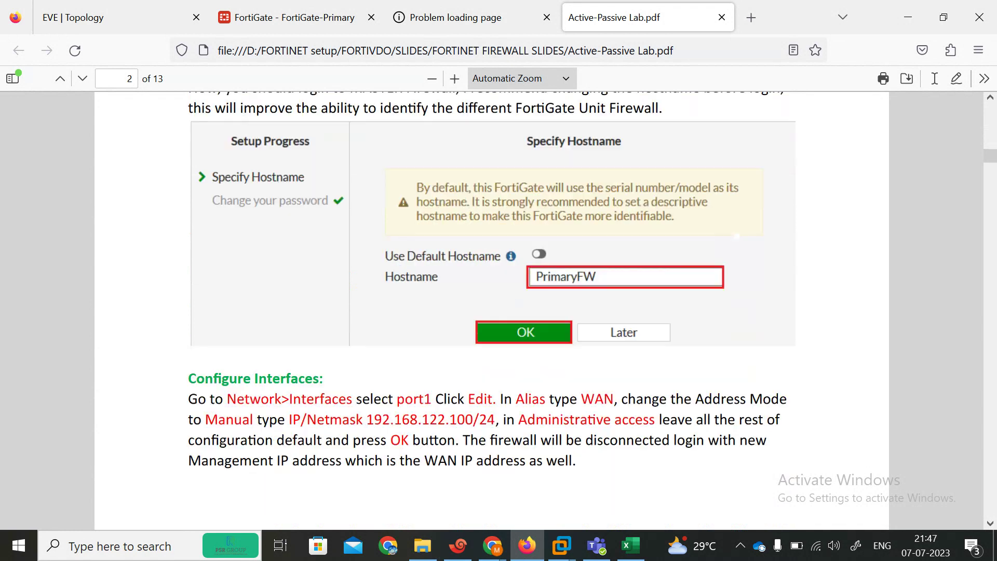
{"action": "scroll", "coordinate": [734, 312], "scroll_direction": "up", "scroll_amount": 3}
{"action": "scroll", "coordinate": [733, 310], "scroll_direction": "down", "scroll_amount": 15}
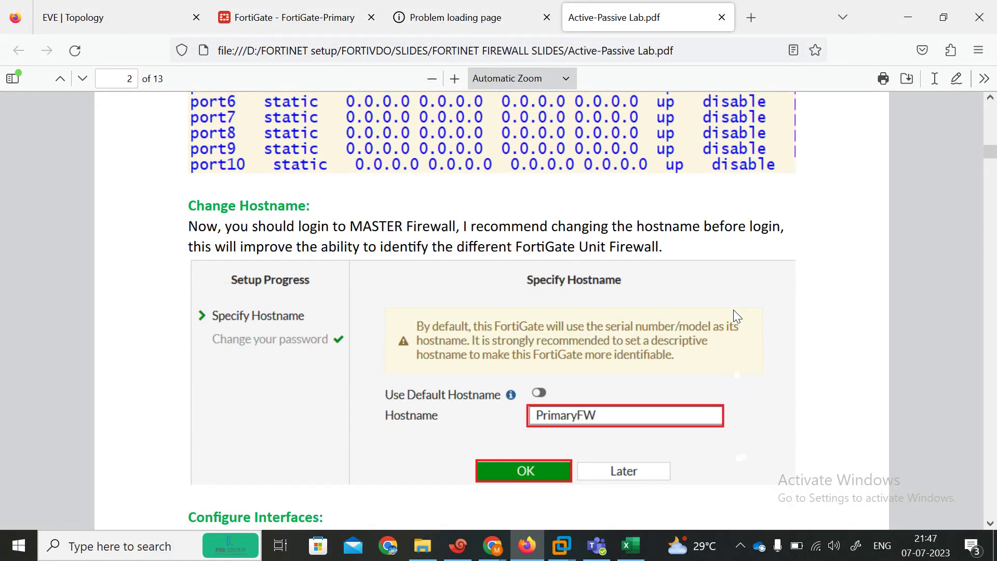
{"action": "scroll", "coordinate": [734, 315], "scroll_direction": "down", "scroll_amount": 2}
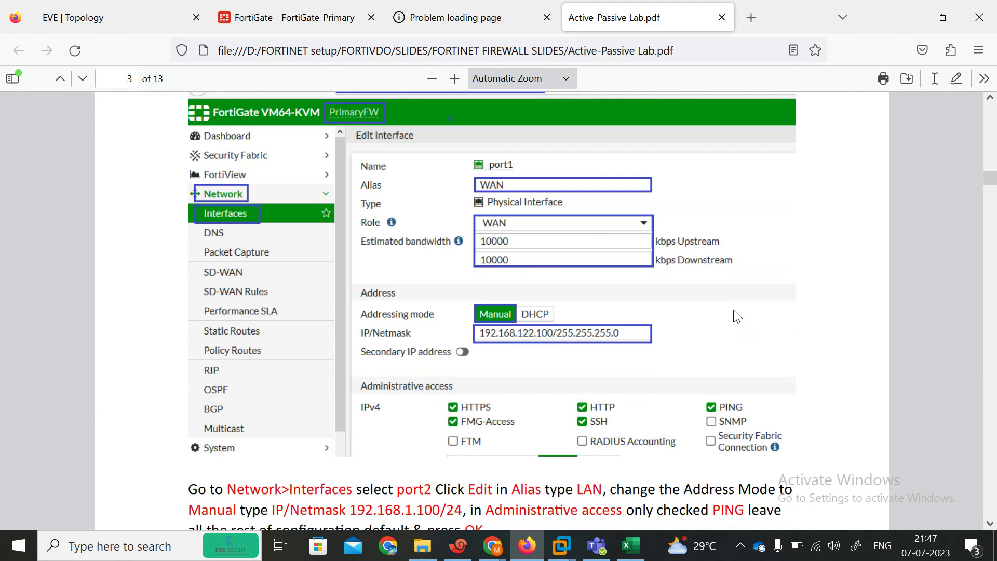
{"action": "scroll", "coordinate": [737, 317], "scroll_direction": "down", "scroll_amount": 7}
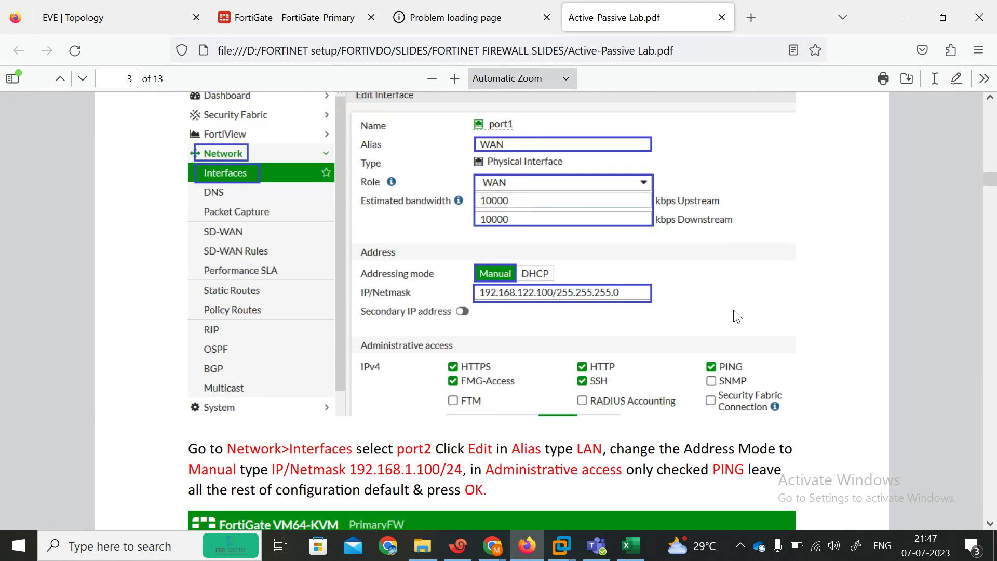
{"action": "scroll", "coordinate": [735, 310], "scroll_direction": "down", "scroll_amount": 9}
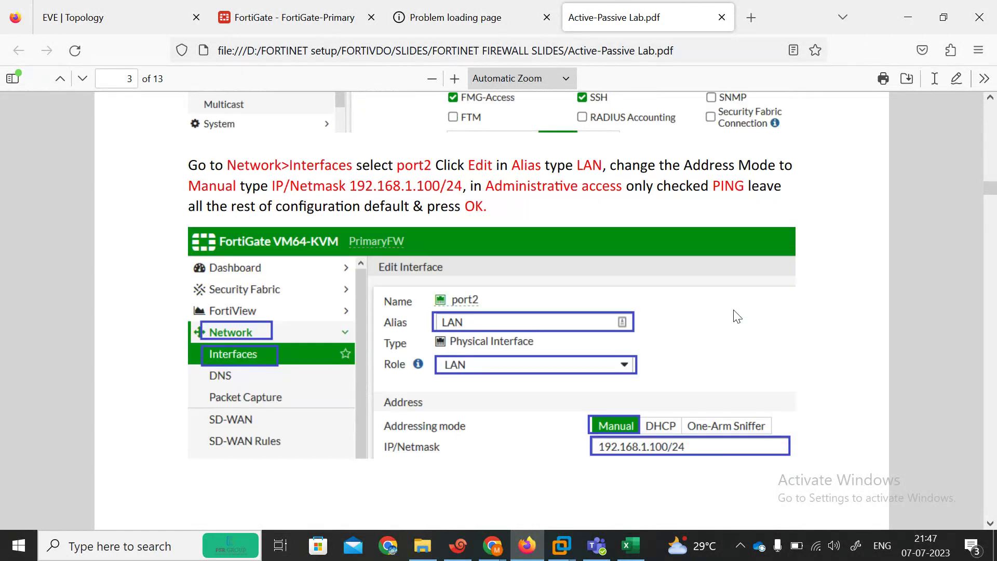
{"action": "scroll", "coordinate": [737, 317], "scroll_direction": "down", "scroll_amount": 12}
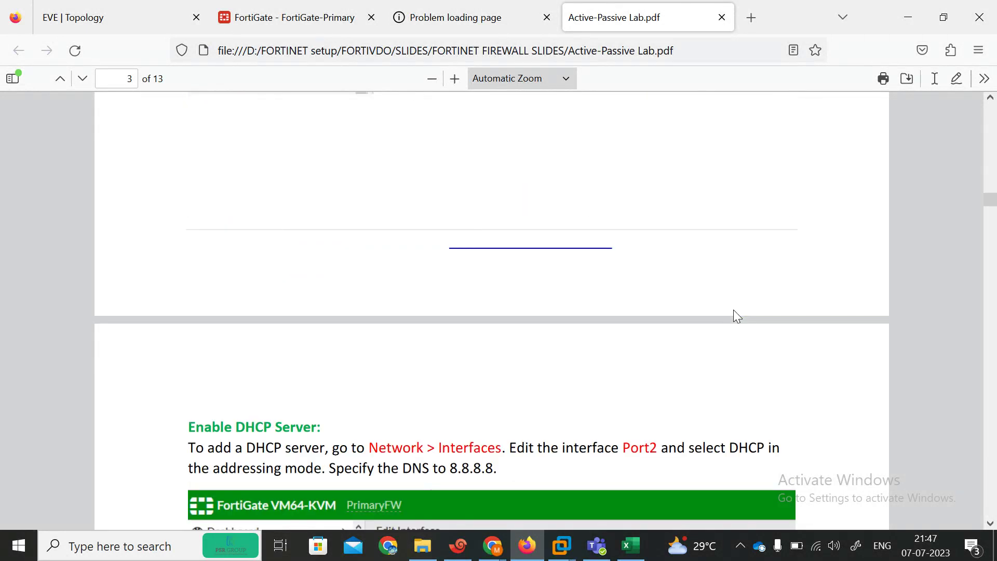
{"action": "scroll", "coordinate": [738, 317], "scroll_direction": "down", "scroll_amount": 3}
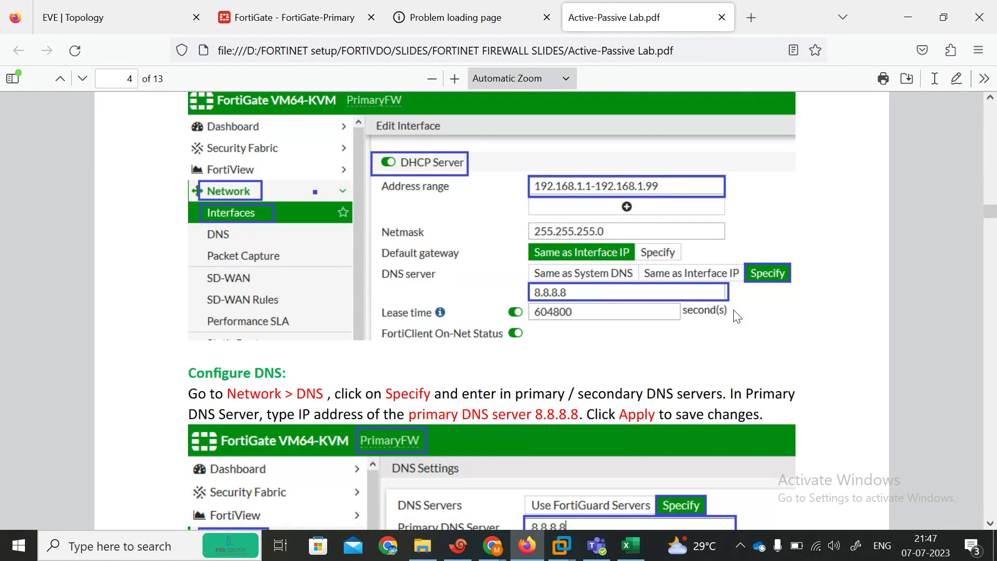
{"action": "scroll", "coordinate": [736, 315], "scroll_direction": "down", "scroll_amount": 9}
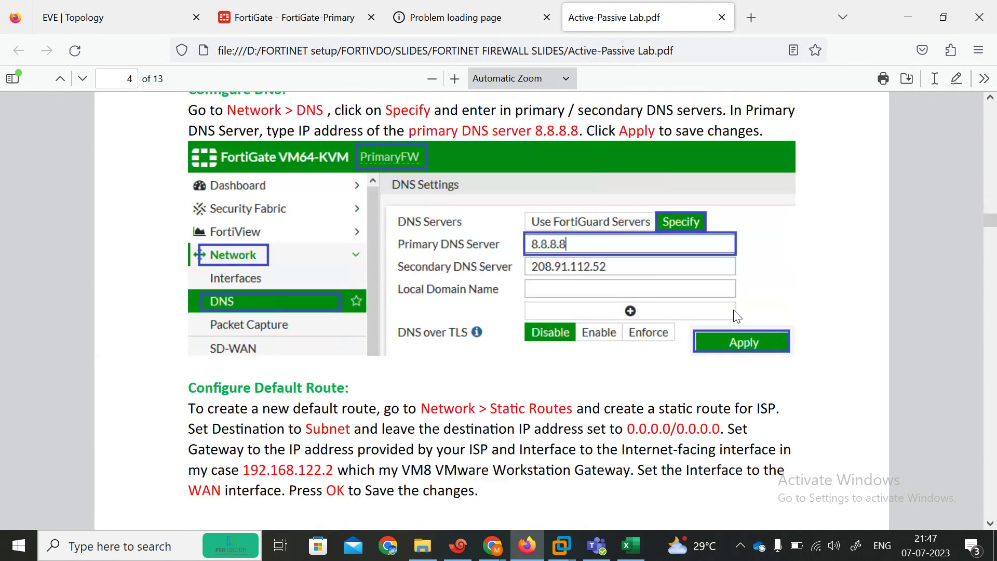
{"action": "scroll", "coordinate": [737, 315], "scroll_direction": "down", "scroll_amount": 7}
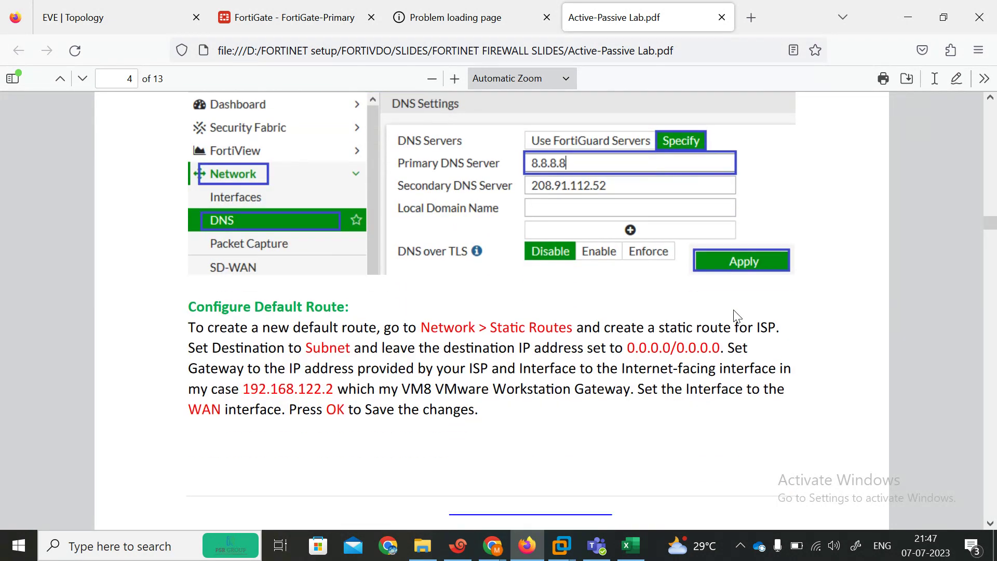
{"action": "scroll", "coordinate": [737, 317], "scroll_direction": "down", "scroll_amount": 20}
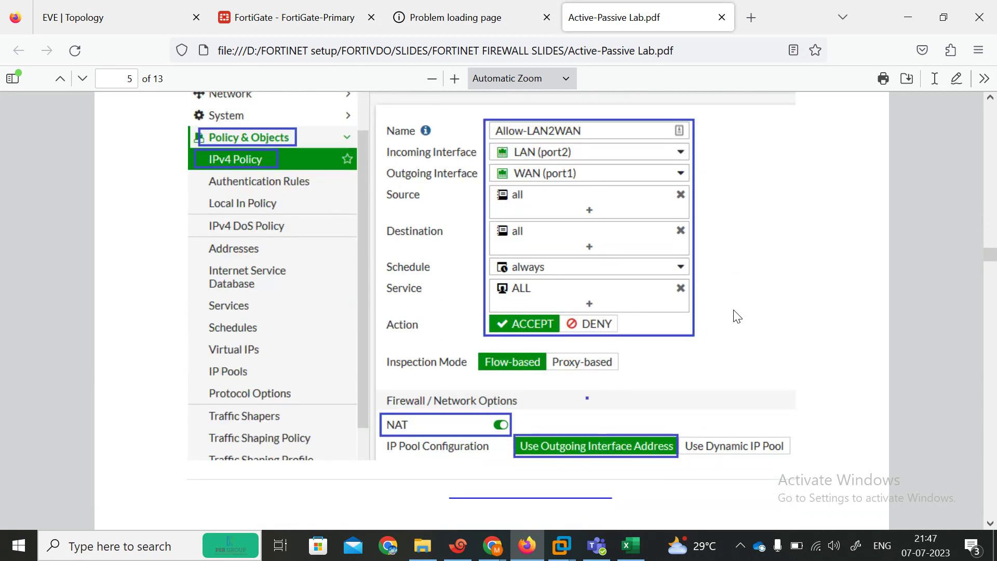
Step: Continue scrolling to page 11's Security Fabric topology and failover verification section
{"action": "scroll", "coordinate": [738, 316], "scroll_direction": "down", "scroll_amount": 14}
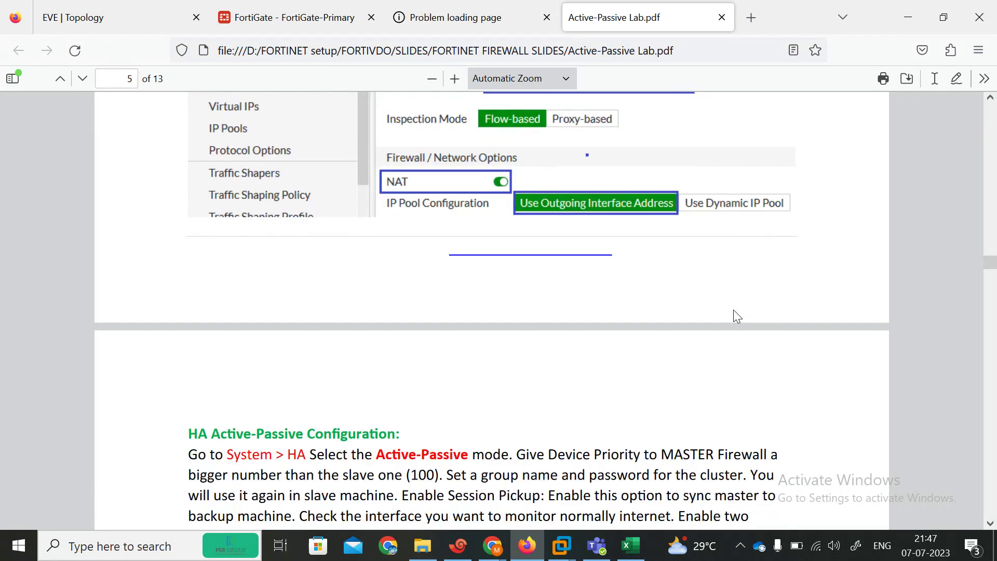
{"action": "scroll", "coordinate": [734, 314], "scroll_direction": "down", "scroll_amount": 8}
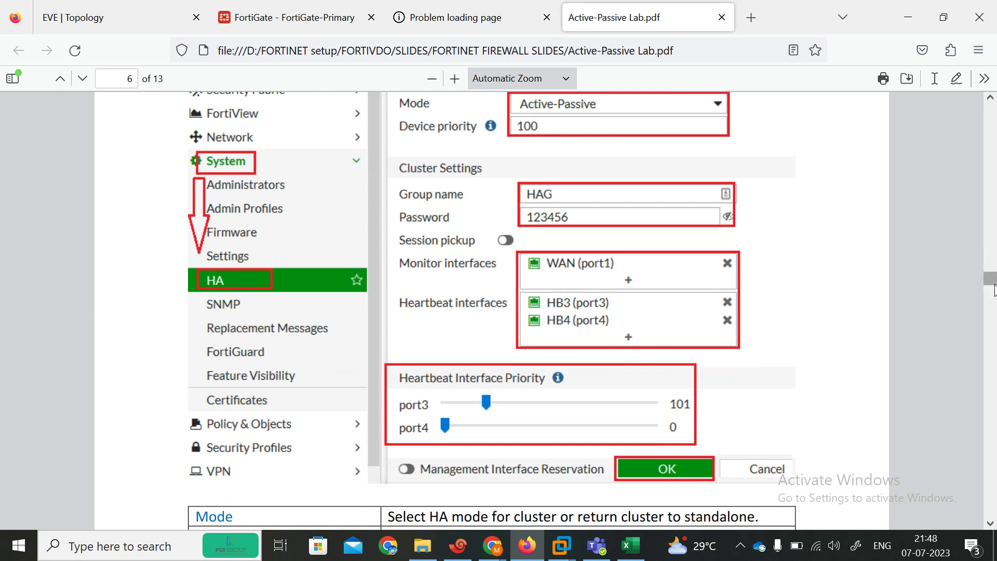
{"action": "scroll", "coordinate": [987, 289], "scroll_direction": "up", "scroll_amount": 3}
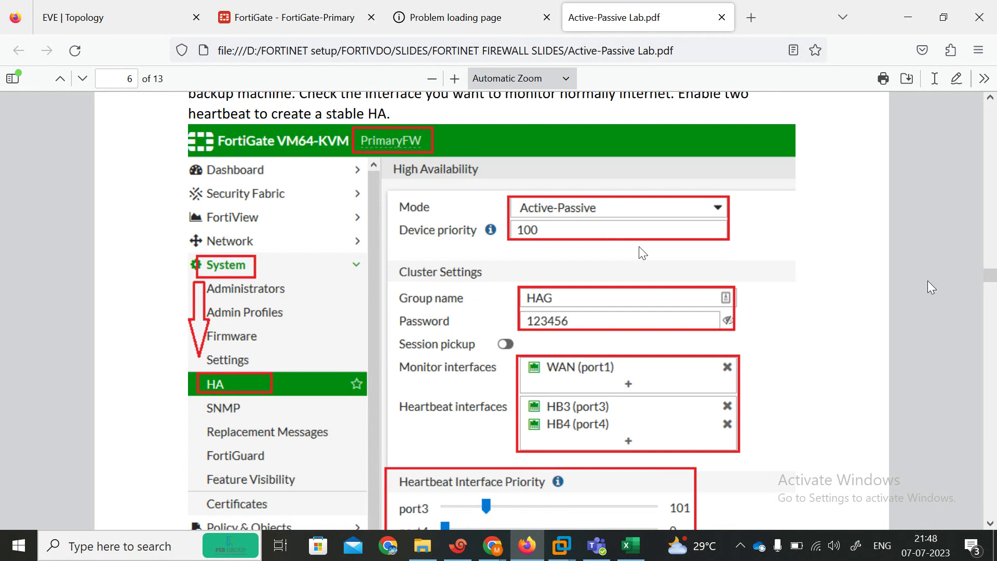
{"action": "scroll", "coordinate": [643, 253], "scroll_direction": "down", "scroll_amount": 10}
{"action": "scroll", "coordinate": [641, 250], "scroll_direction": "down", "scroll_amount": 15}
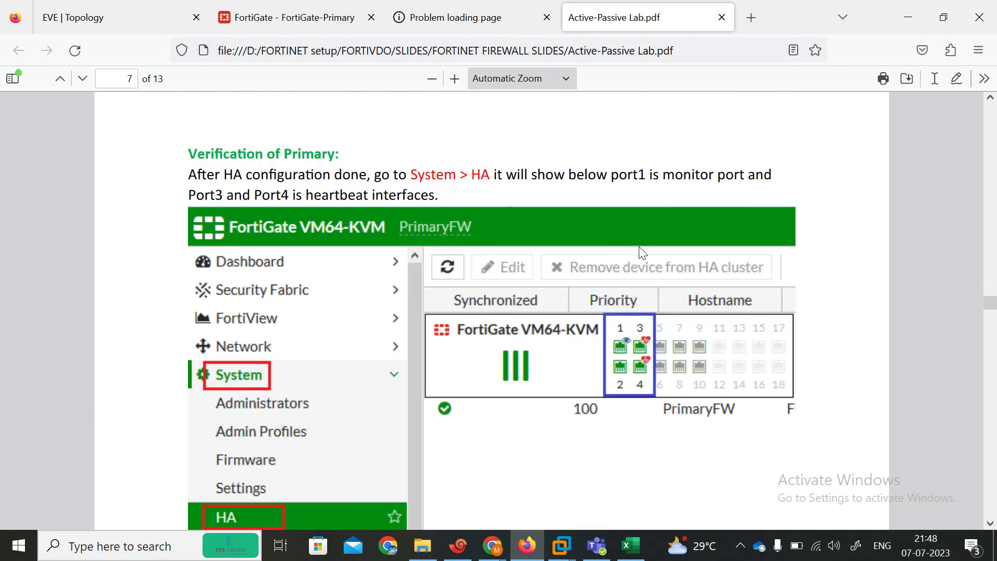
{"action": "scroll", "coordinate": [643, 253], "scroll_direction": "down", "scroll_amount": 15}
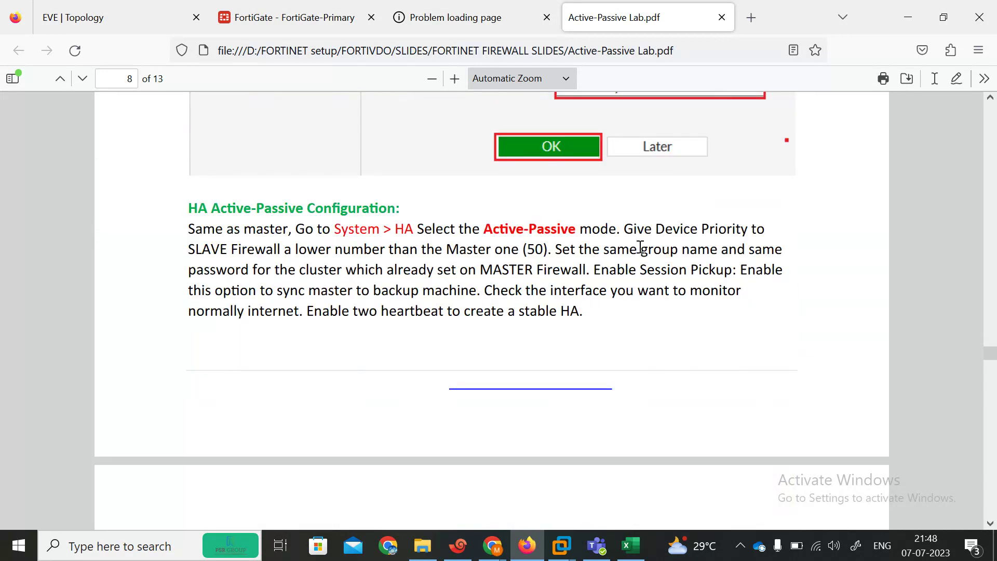
{"action": "scroll", "coordinate": [643, 249], "scroll_direction": "down", "scroll_amount": 15}
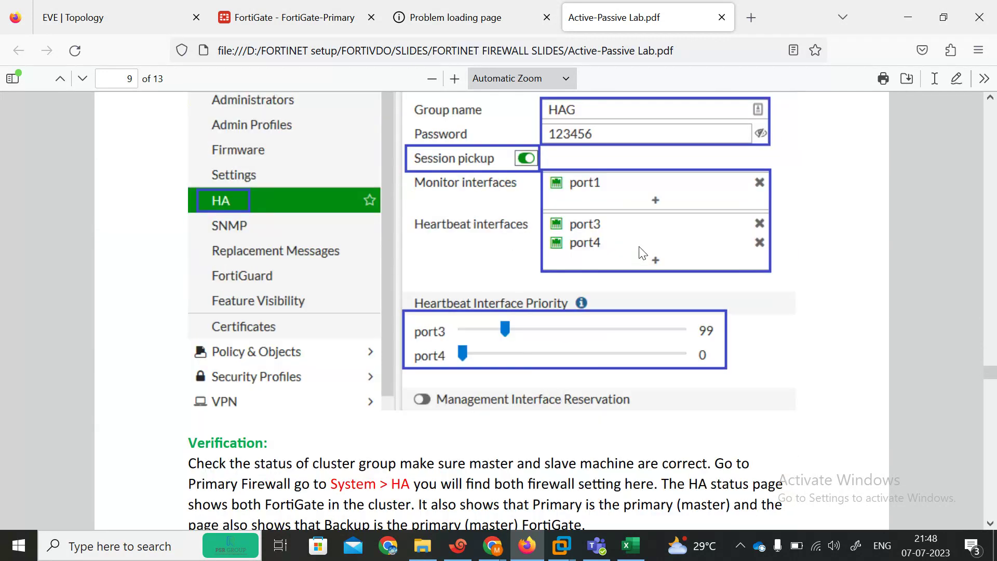
{"action": "scroll", "coordinate": [642, 253], "scroll_direction": "down", "scroll_amount": 15}
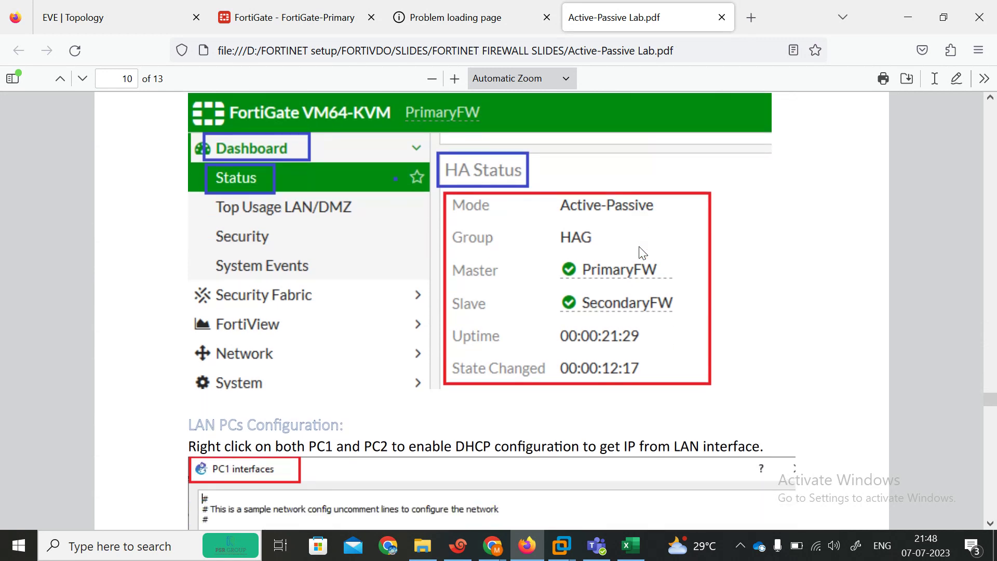
{"action": "scroll", "coordinate": [642, 253], "scroll_direction": "down", "scroll_amount": 15}
{"action": "scroll", "coordinate": [643, 253], "scroll_direction": "down", "scroll_amount": 15}
{"action": "scroll", "coordinate": [637, 247], "scroll_direction": "down", "scroll_amount": 15}
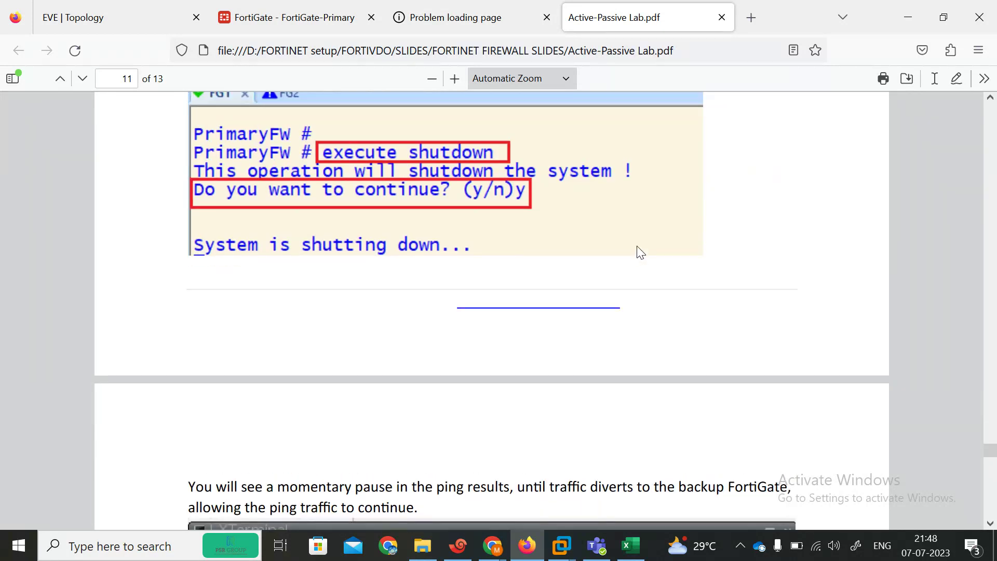
{"action": "scroll", "coordinate": [639, 249], "scroll_direction": "up", "scroll_amount": 10}
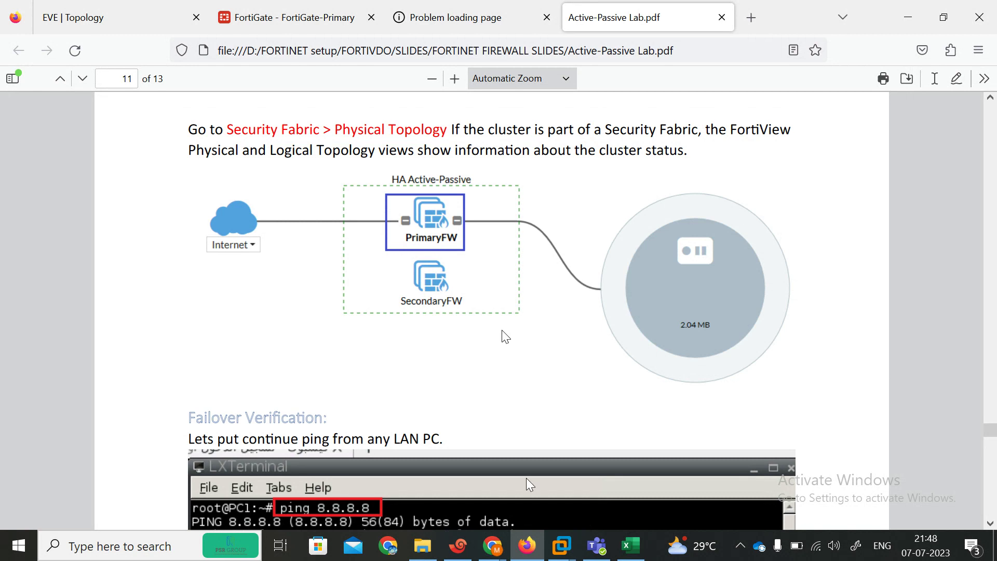
Step: Briefly check the YouTube channel and Google Meet windows, then return to the Firefox guide
{"action": "mouse_move", "coordinate": [491, 545]}
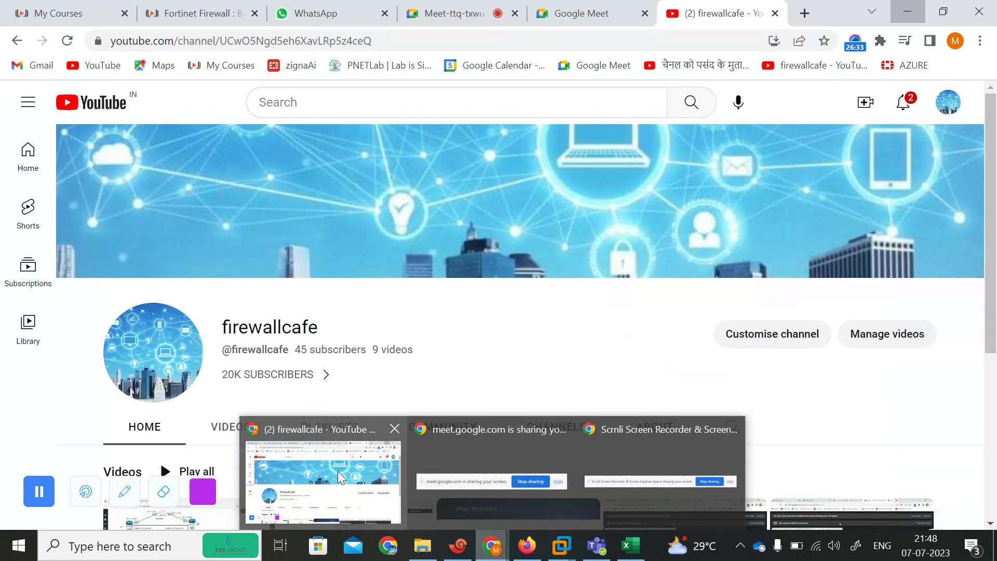
{"action": "left_click", "coordinate": [330, 465]}
{"action": "left_click", "coordinate": [444, 9]}
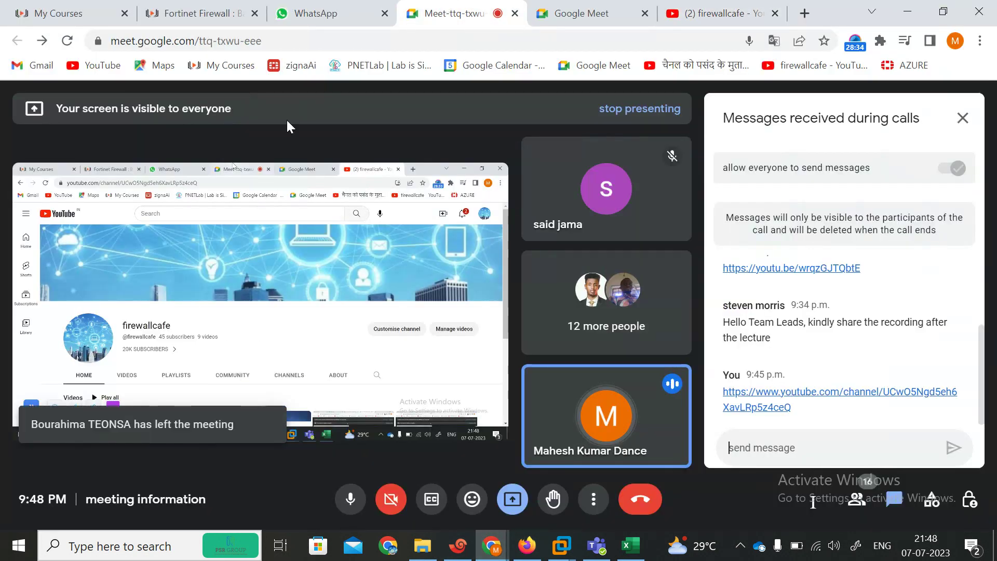
{"action": "left_click", "coordinate": [534, 547]}
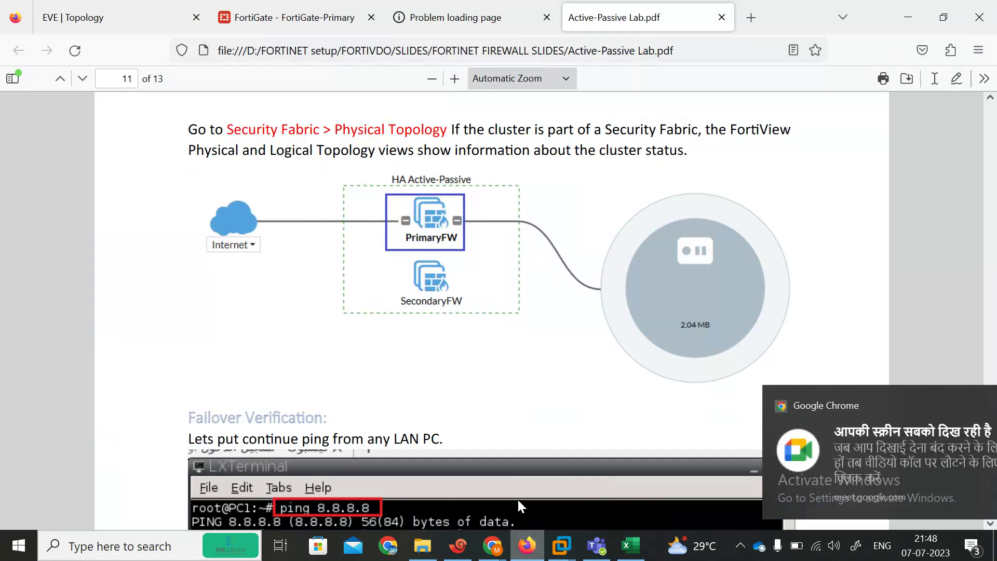
Step: On the primary FortiGate's HA monitor, reload repeatedly and inspect the Not Synchronized secondary's details
{"action": "left_click", "coordinate": [299, 23]}
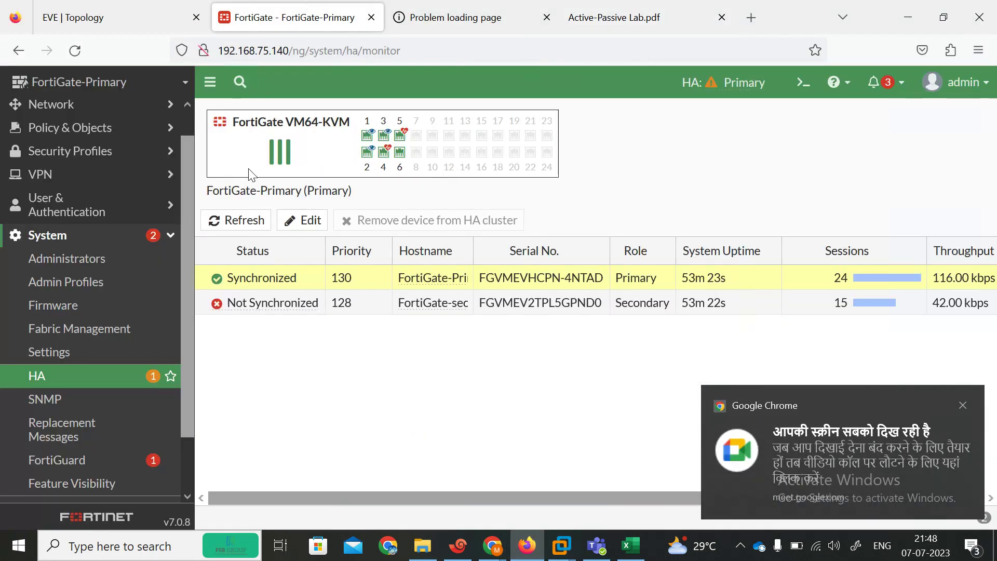
{"action": "left_click", "coordinate": [79, 55]}
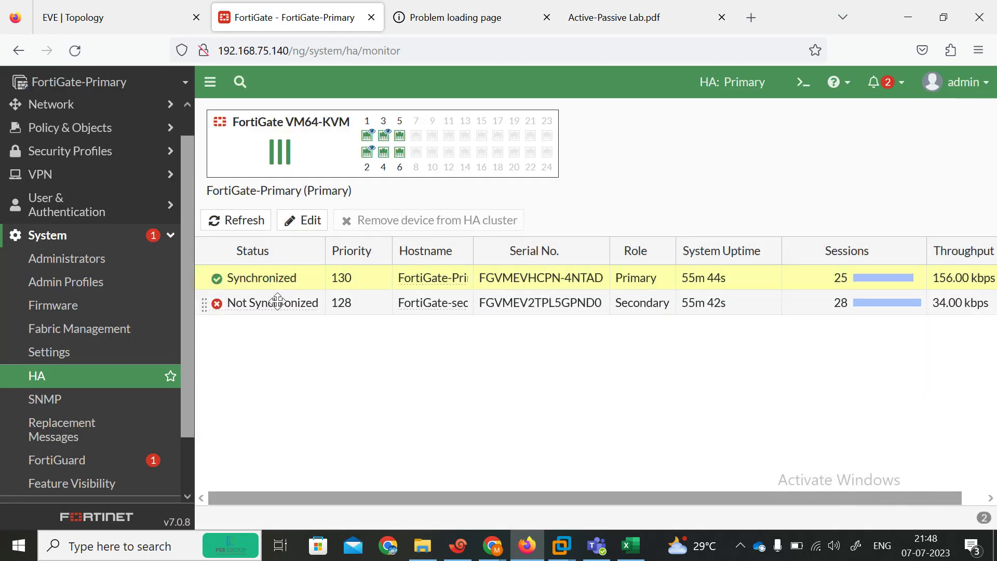
{"action": "mouse_move", "coordinate": [231, 308]}
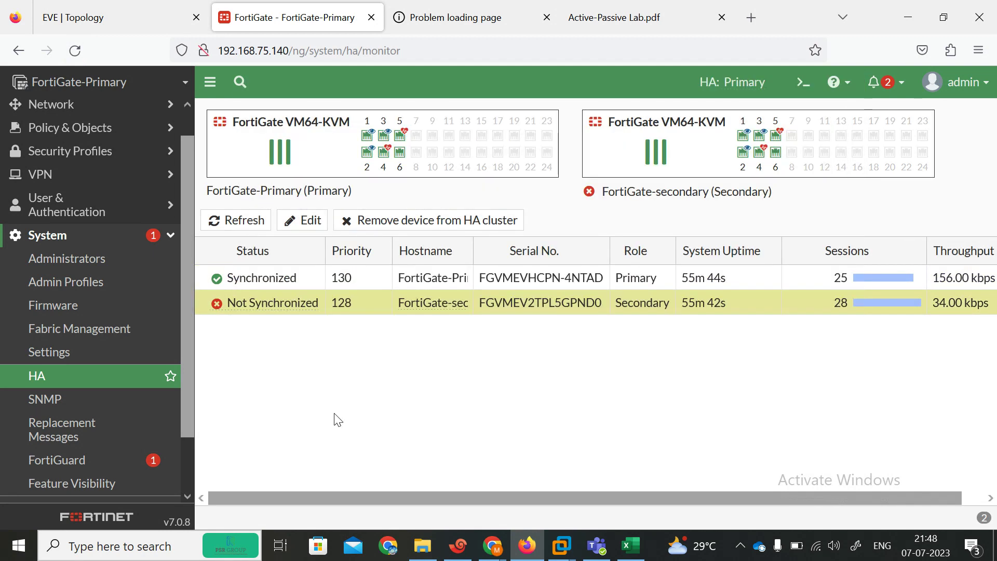
{"action": "left_click", "coordinate": [73, 46]}
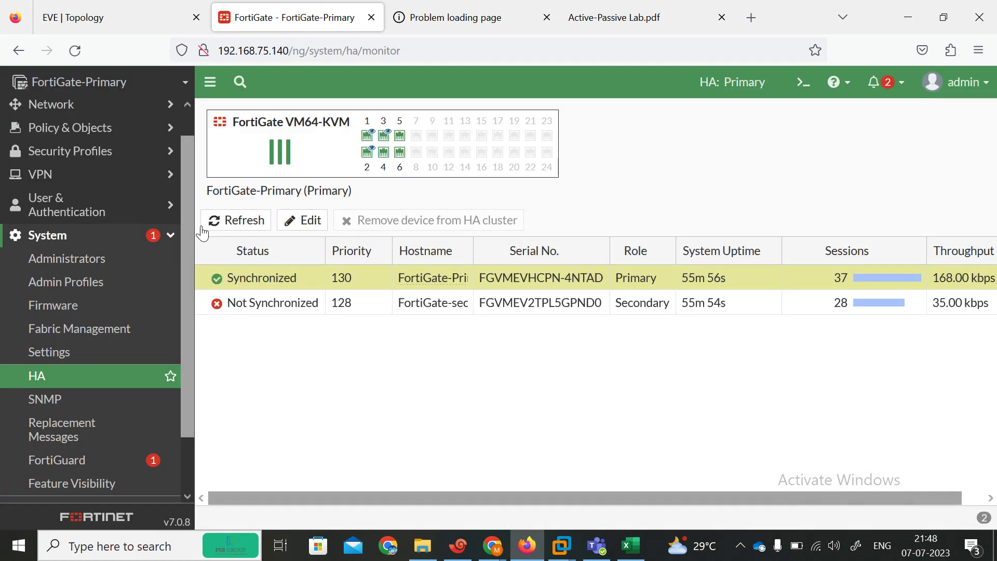
{"action": "left_click", "coordinate": [232, 308]}
{"action": "left_click", "coordinate": [74, 52]}
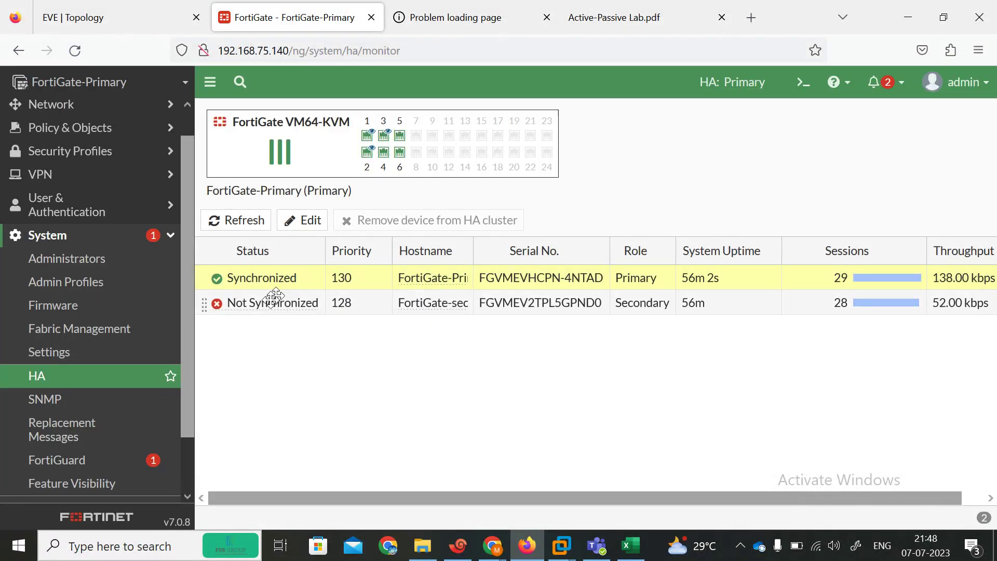
{"action": "left_click", "coordinate": [77, 49]}
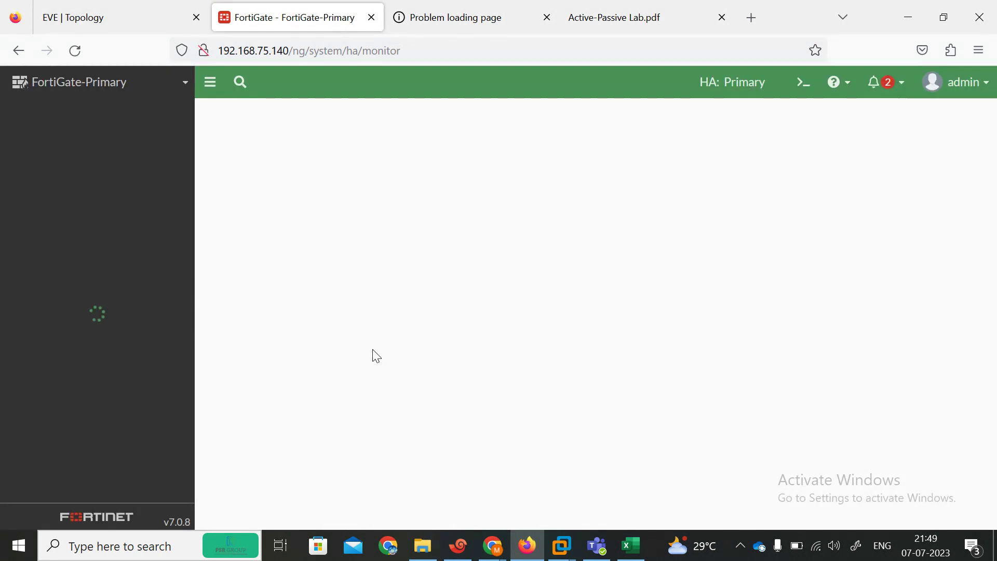
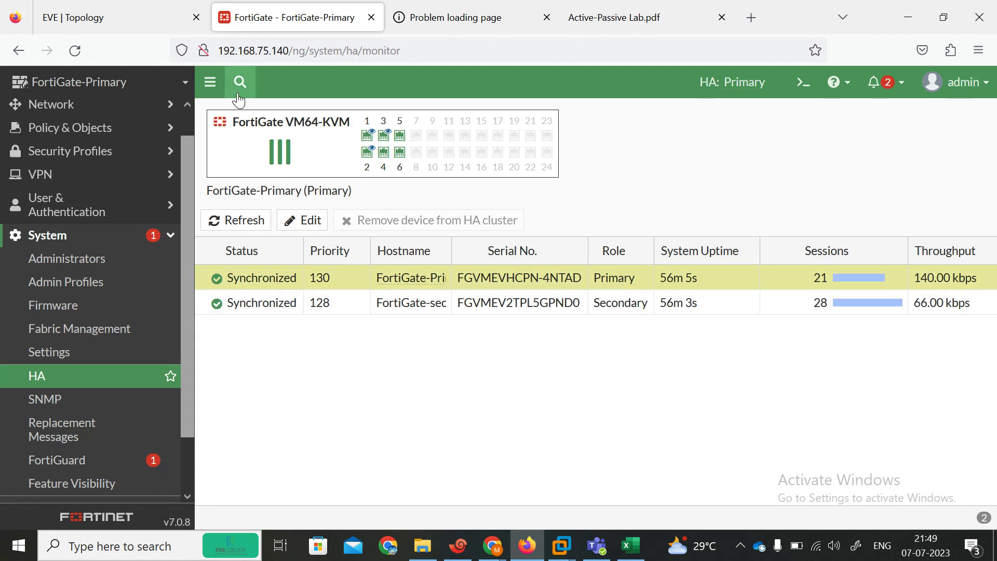
Step: Look over the EVE-NG HA lab topology, then bring the slides folder window forward
{"action": "left_click", "coordinate": [111, 21]}
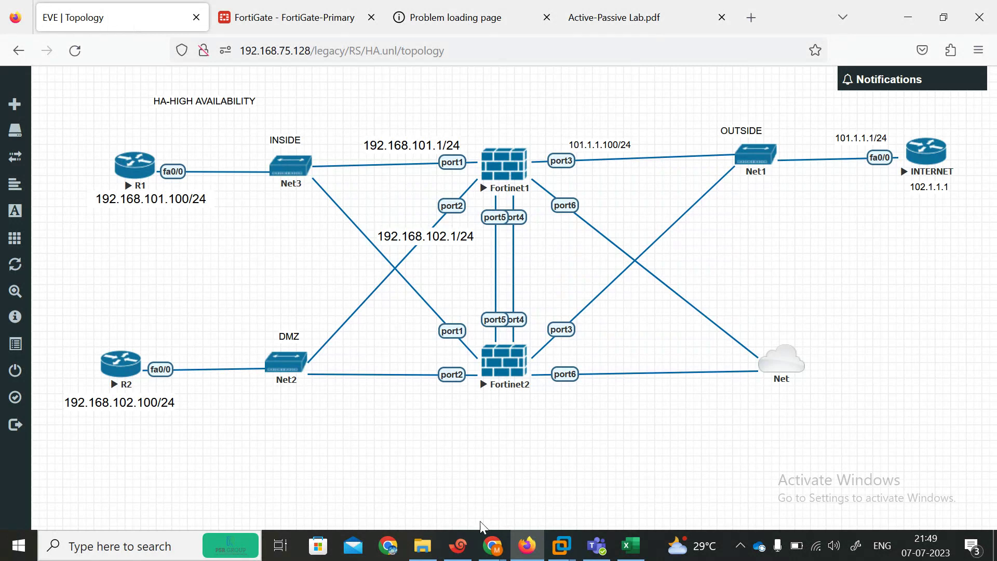
{"action": "left_click", "coordinate": [424, 557]}
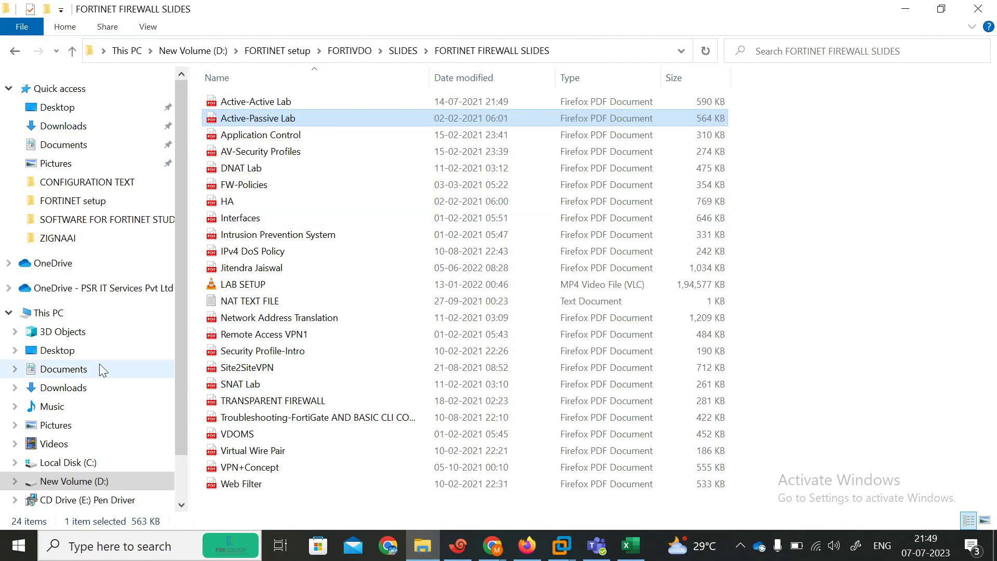
Step: Browse to the CONFIGURATION TEXT folder on New Volume (D:)
{"action": "left_click", "coordinate": [48, 313]}
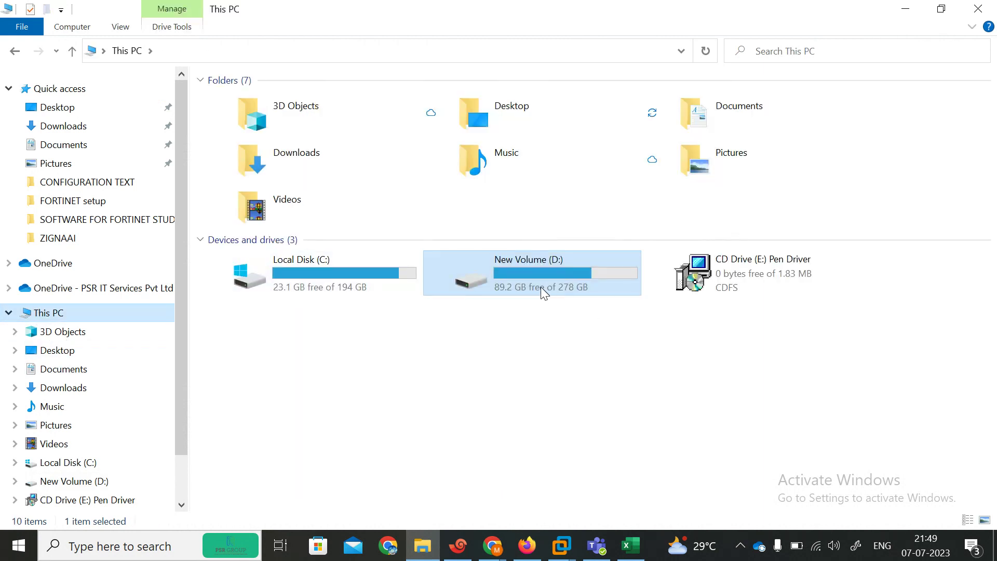
{"action": "double_click", "coordinate": [540, 287]}
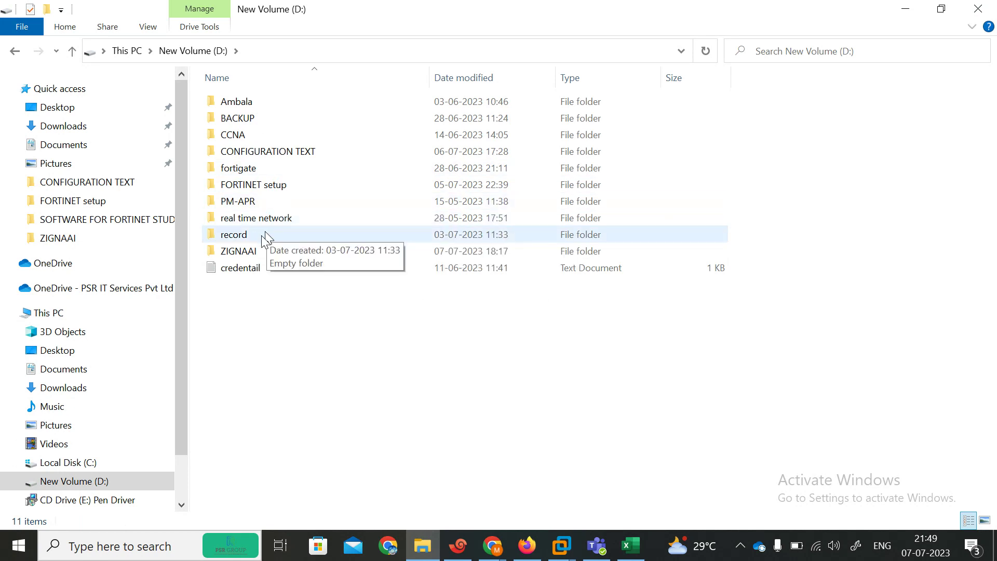
{"action": "double_click", "coordinate": [280, 151]}
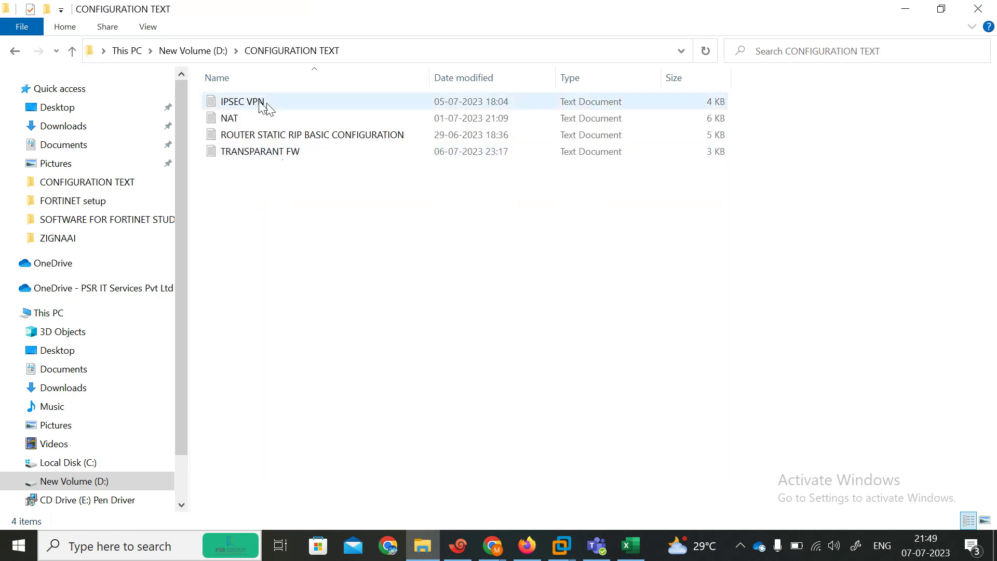
Step: Skim the IPSEC VPN notes full screen, close them, and open ROUTER STATIC RIP BASIC CONFIGURATION
{"action": "left_click", "coordinate": [274, 109]}
{"action": "double_click", "coordinate": [273, 105]}
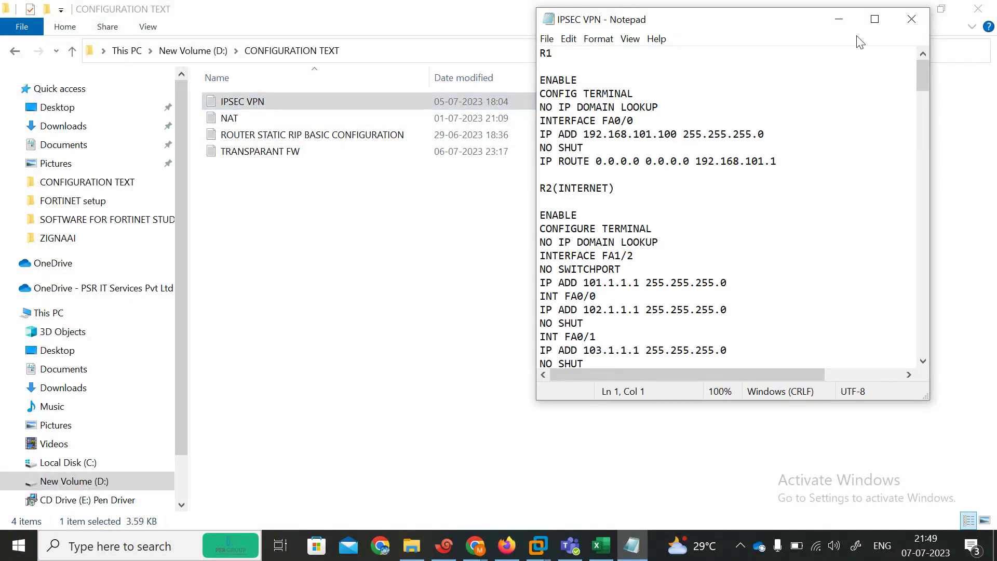
{"action": "left_click", "coordinate": [874, 18]}
{"action": "left_click_drag", "start_coordinate": [994, 94], "coordinate": [989, 306]}
{"action": "left_click_drag", "start_coordinate": [984, 299], "coordinate": [983, 342]}
{"action": "left_click_drag", "start_coordinate": [992, 308], "coordinate": [981, 506]}
{"action": "left_click_drag", "start_coordinate": [983, 398], "coordinate": [986, 296]}
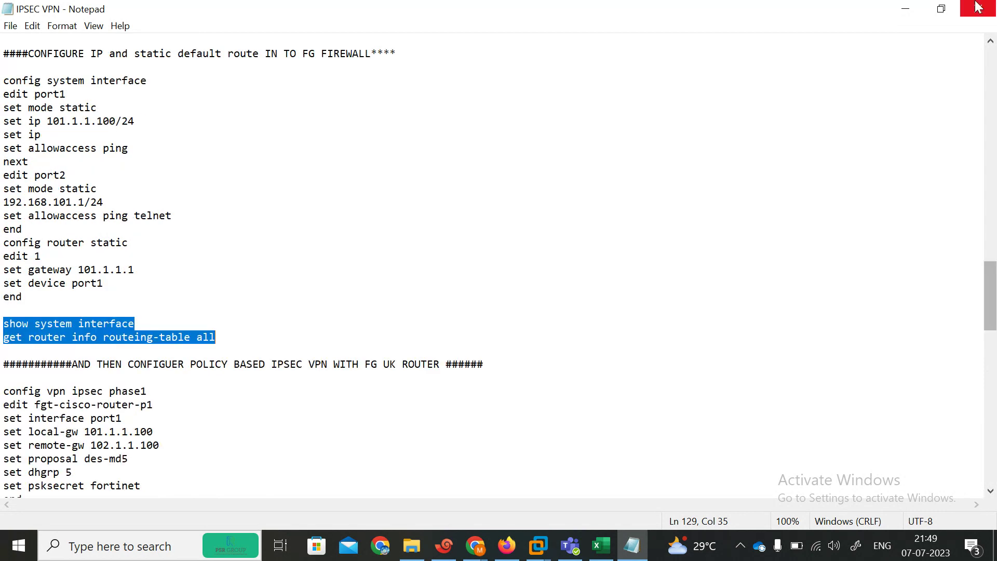
{"action": "left_click", "coordinate": [978, 8]}
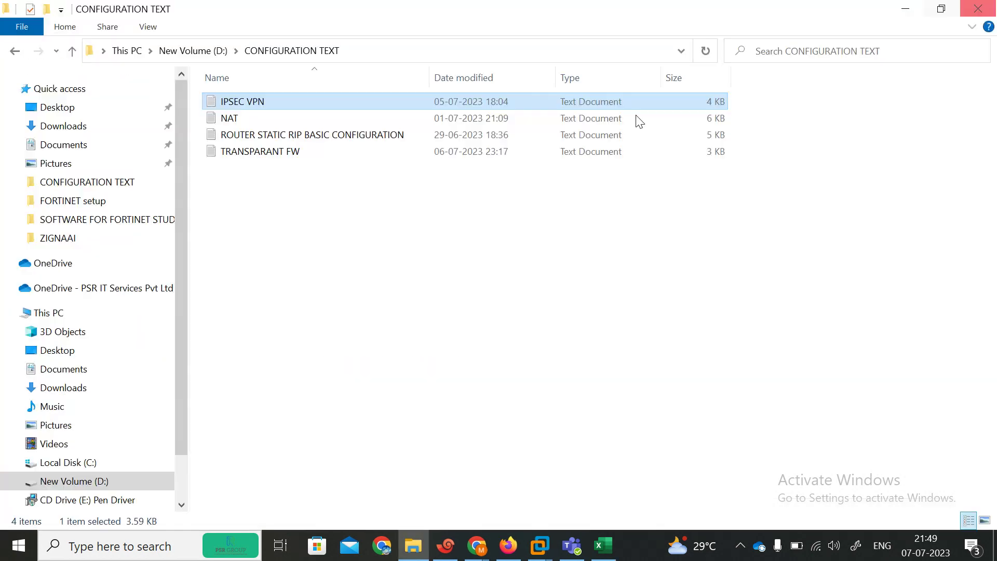
{"action": "double_click", "coordinate": [275, 136]}
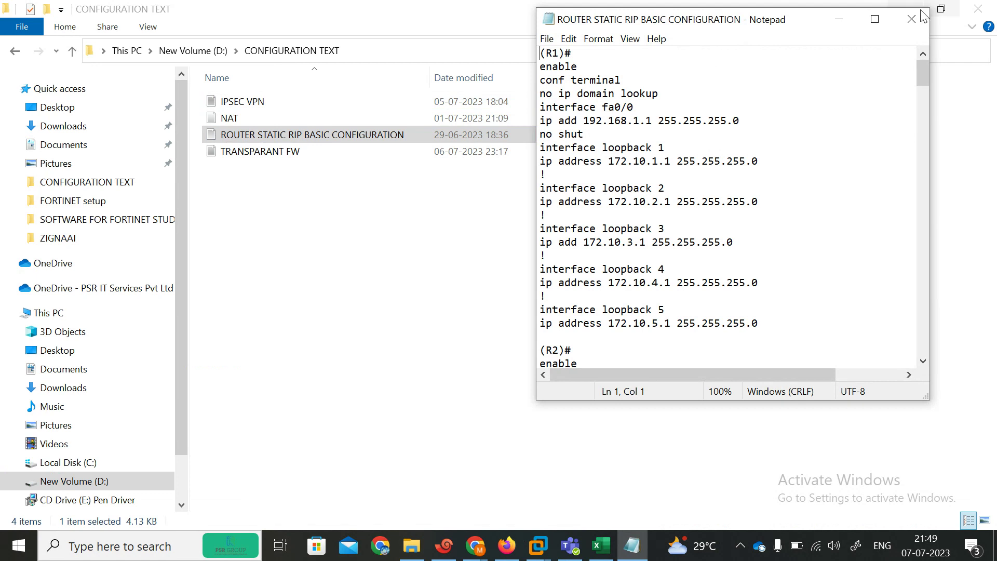
Step: Select the ####telnet ssh#### command block in the maximized Notepad notes, then return to Xshell
{"action": "left_click", "coordinate": [875, 19]}
{"action": "left_click_drag", "start_coordinate": [996, 77], "coordinate": [991, 474]}
{"action": "key", "text": "ctrl+Home"}
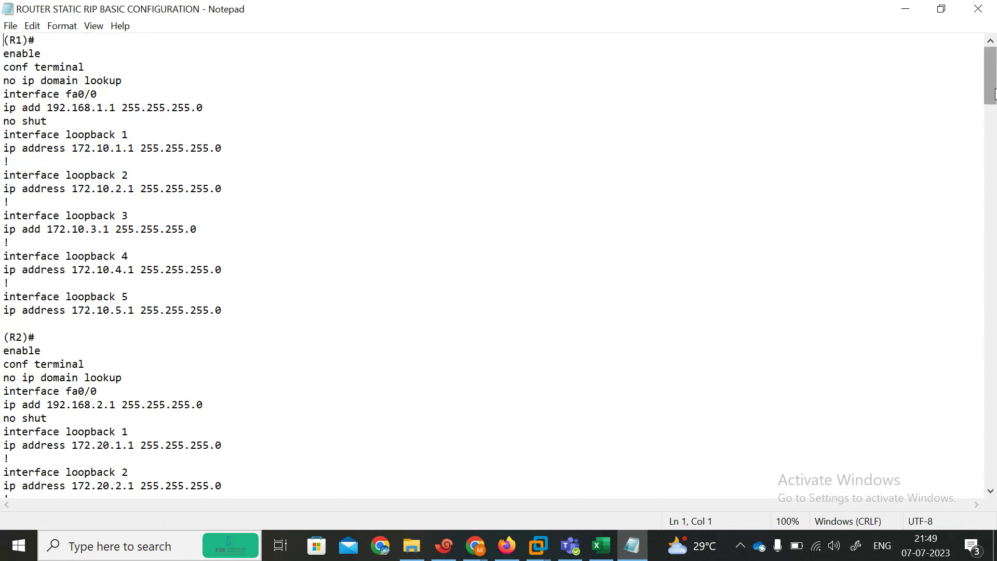
{"action": "left_click_drag", "start_coordinate": [994, 94], "coordinate": [991, 429]}
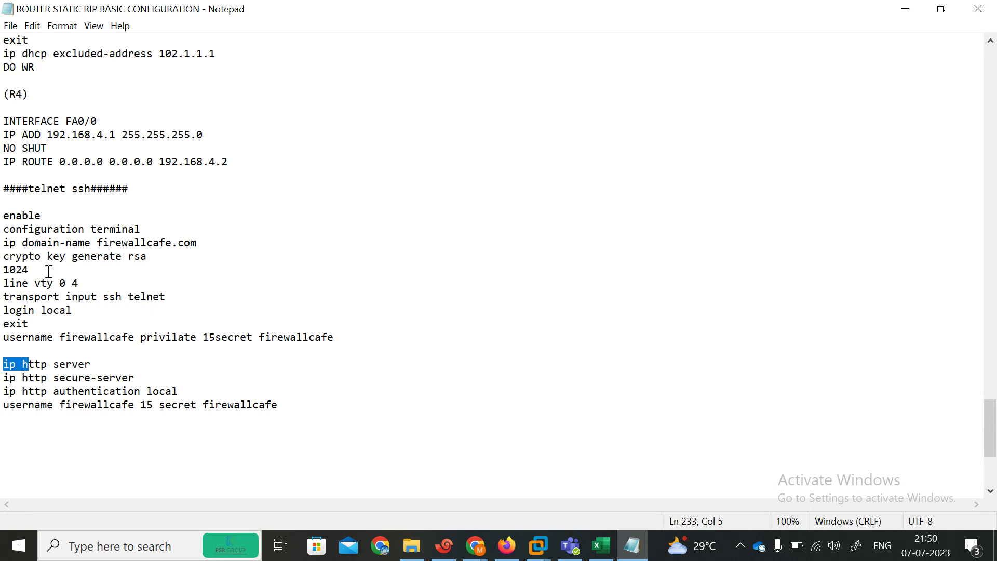
{"action": "left_click_drag", "start_coordinate": [3, 215], "coordinate": [353, 413]}
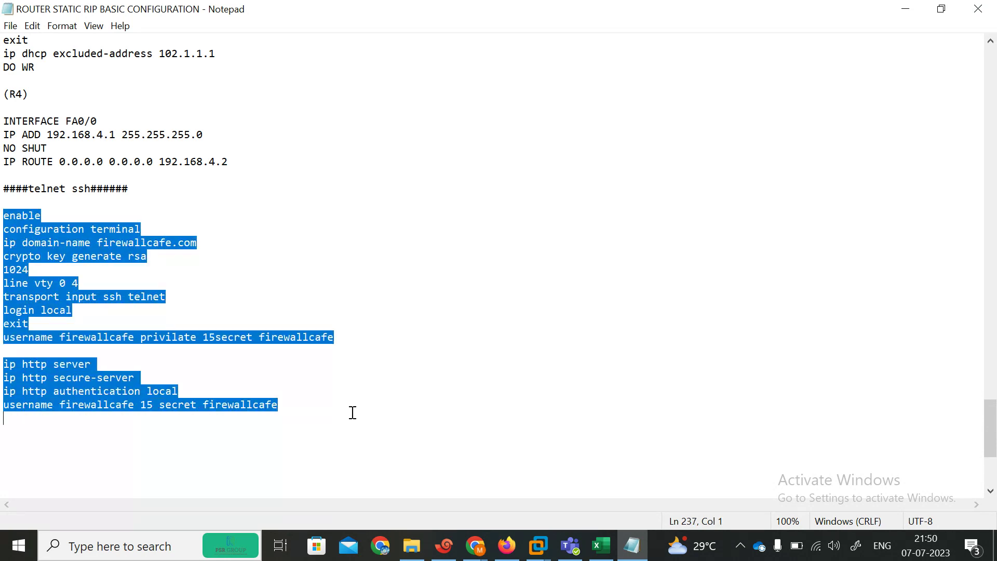
{"action": "left_click", "coordinate": [907, 9]}
{"action": "left_click", "coordinate": [444, 545]}
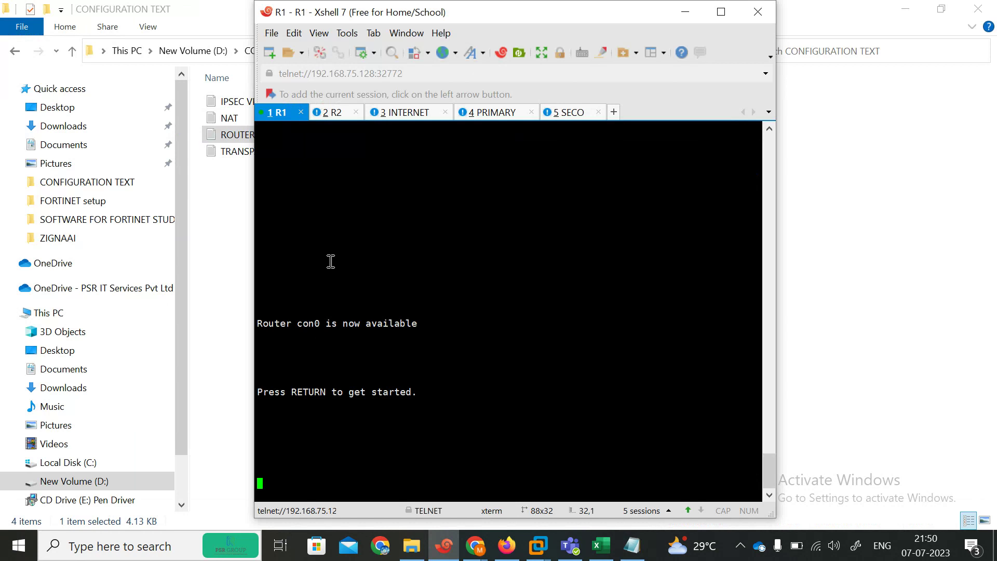
Step: Enter configuration mode on the first router and paste the copied telnet/SSH commands
{"action": "key", "text": "Return"}
{"action": "key", "text": "Return"}
{"action": "key", "text": "Return"}
{"action": "key", "text": "Return"}
{"action": "key", "text": "Return"}
{"action": "key", "text": "Return"}
{"action": "key", "text": "Return"}
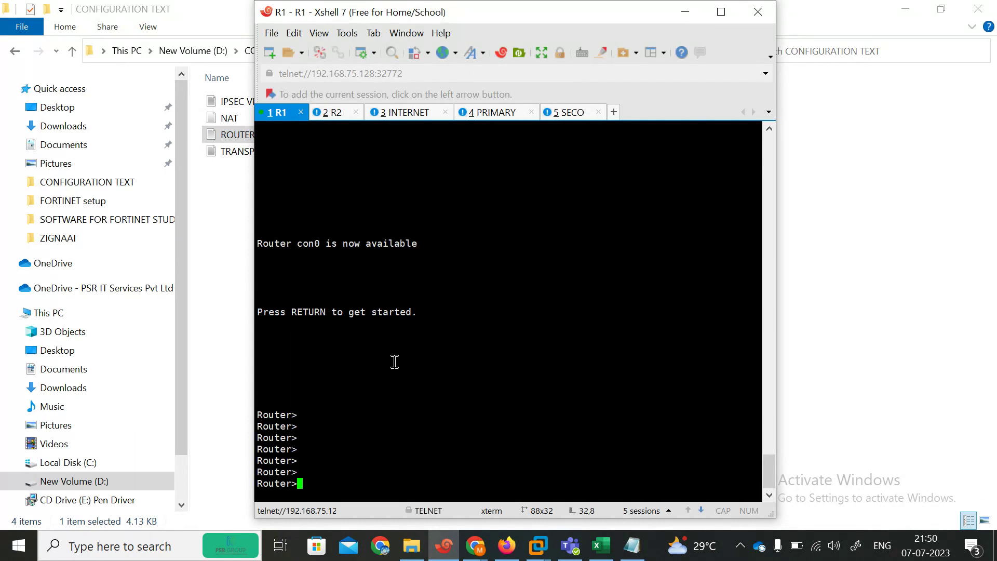
{"action": "type", "text": "en"}
{"action": "key", "text": "Return"}
{"action": "type", "text": "con"}
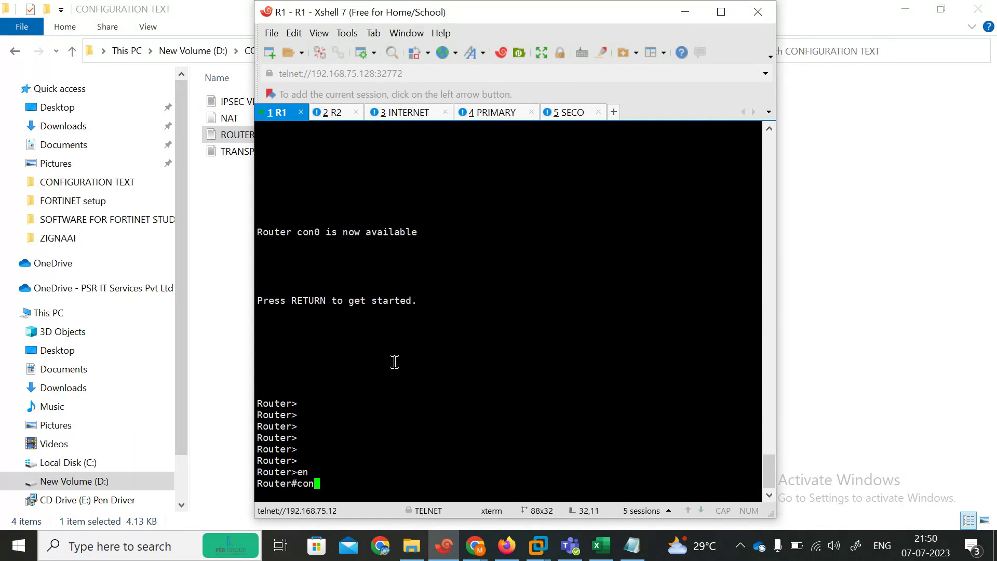
{"action": "key", "text": "Return"}
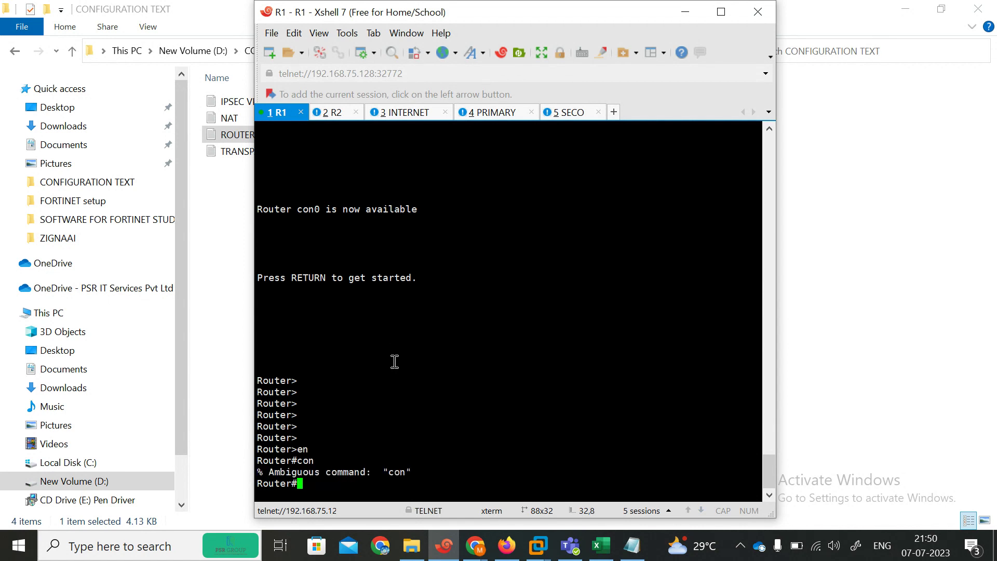
{"action": "key", "text": "Return"}
{"action": "key", "text": "Return"}
{"action": "key", "text": "Return"}
{"action": "key", "text": "Return"}
{"action": "key", "text": "Return"}
{"action": "key", "text": "Return"}
{"action": "key", "text": "Return"}
{"action": "key", "text": "Return"}
{"action": "key", "text": "Return"}
{"action": "key", "text": "Return"}
{"action": "key", "text": "Return"}
{"action": "key", "text": "Return"}
{"action": "key", "text": "Return"}
{"action": "key", "text": "Return"}
{"action": "key", "text": "Return"}
{"action": "key", "text": "Return"}
{"action": "key", "text": "Return"}
{"action": "key", "text": "Return"}
{"action": "key", "text": "Return"}
{"action": "key", "text": "Return"}
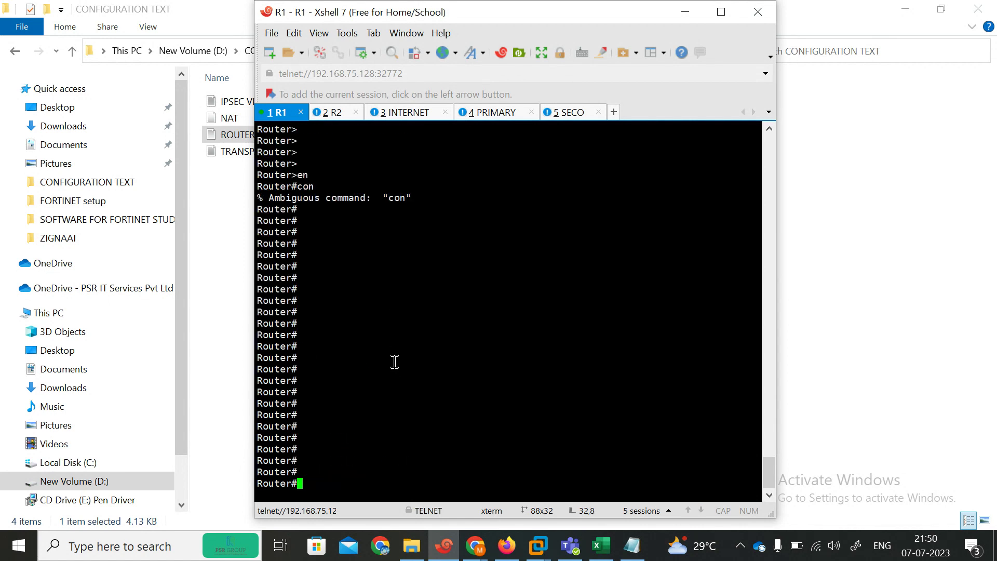
{"action": "right_click", "coordinate": [395, 362]}
{"action": "left_click", "coordinate": [431, 274]}
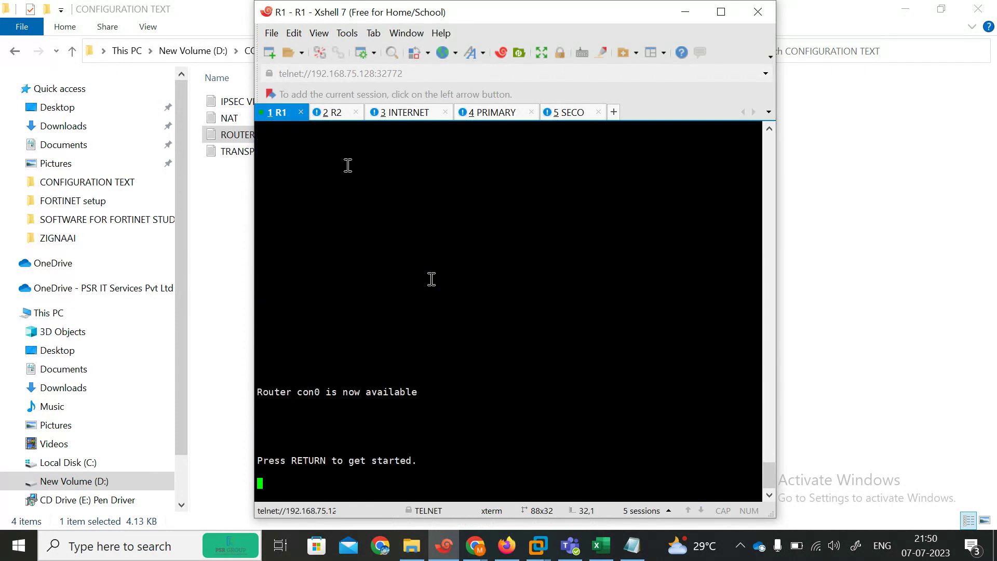
Step: Reselect the RSA key and VTY command lines in the Notepad configuration notes
{"action": "left_click", "coordinate": [327, 113]}
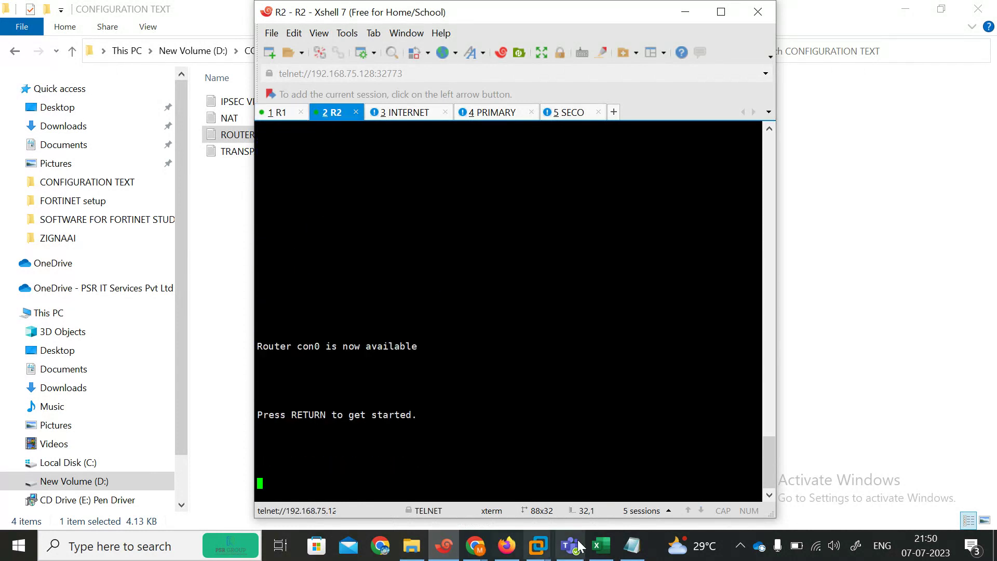
{"action": "left_click", "coordinate": [632, 545]}
{"action": "left_click", "coordinate": [108, 272]}
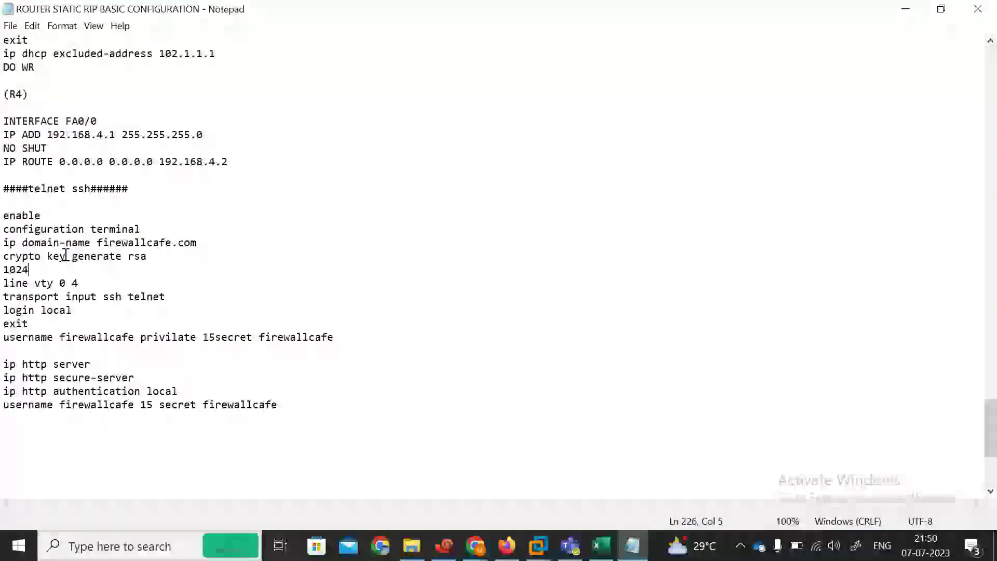
{"action": "left_click_drag", "start_coordinate": [3, 256], "coordinate": [147, 283]}
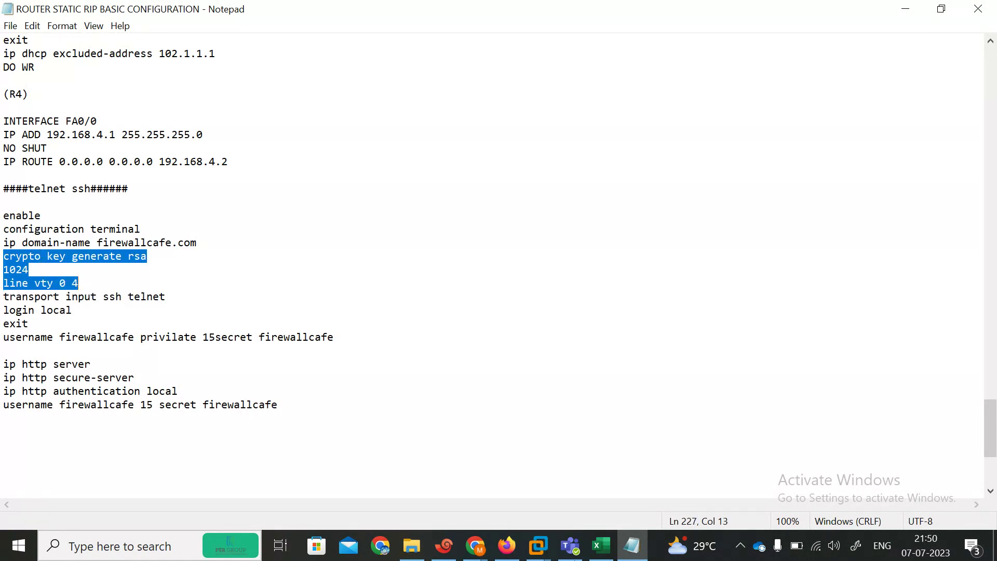
Step: In the R1 session, enter global configuration mode and set the hostname to R1
{"action": "left_click", "coordinate": [446, 549]}
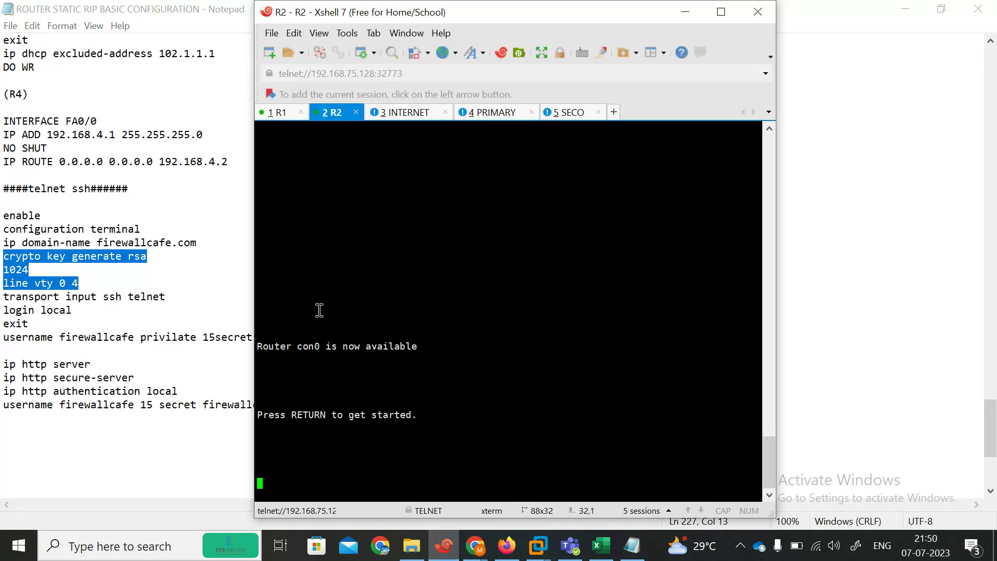
{"action": "left_click", "coordinate": [278, 116]}
{"action": "key", "text": "Return"}
{"action": "key", "text": "Return"}
{"action": "key", "text": "Return"}
{"action": "key", "text": "Return"}
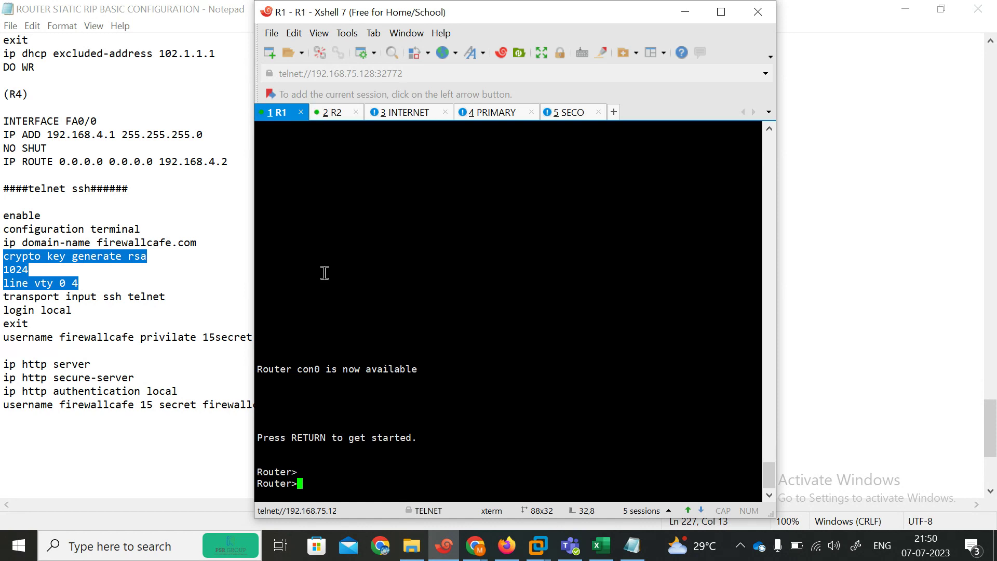
{"action": "type", "text": "en"}
{"action": "key", "text": "Return"}
{"action": "type", "text": "conf ter"}
{"action": "key", "text": "Return"}
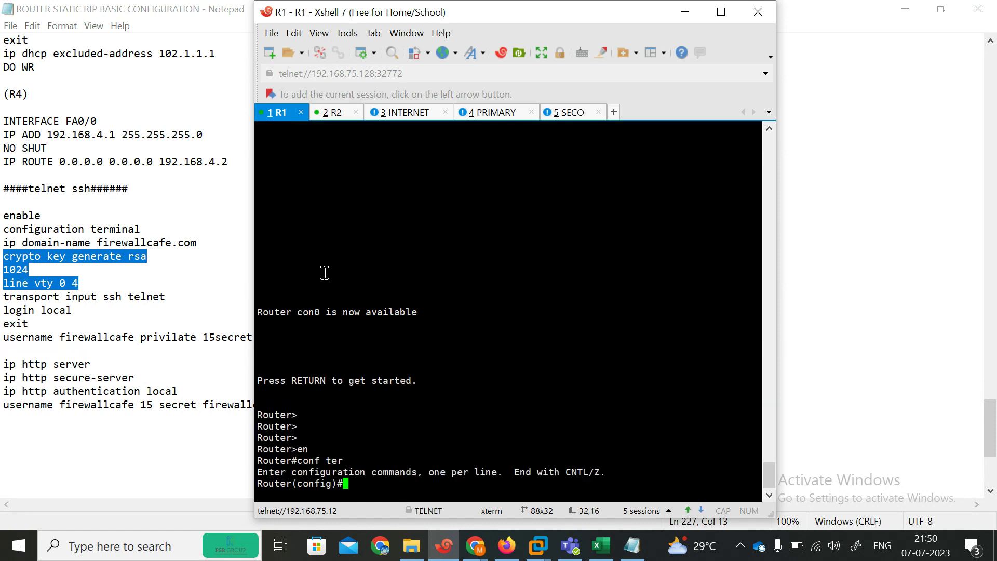
{"action": "type", "text": "n"}
{"action": "key", "text": "BackSpace"}
{"action": "type", "text": "ho"}
{"action": "key", "text": "Tab"}
{"action": "type", "text": "R1"}
{"action": "key", "text": "Return"}
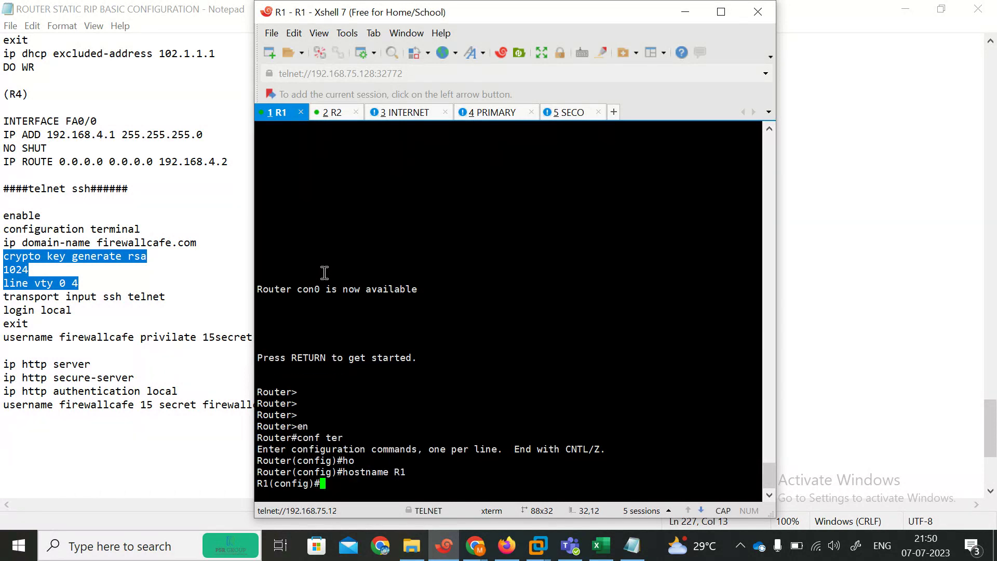
Step: Paste the 1024-bit RSA key, VTY login and HTTP server commands into R1
{"action": "key", "text": "Return"}
{"action": "key", "text": "Return"}
{"action": "key", "text": "Return"}
{"action": "key", "text": "Return"}
{"action": "key", "text": "Return"}
{"action": "key", "text": "Return"}
{"action": "key", "text": "Return"}
{"action": "key", "text": "Return"}
{"action": "key", "text": "Return"}
{"action": "key", "text": "Return"}
{"action": "key", "text": "Return"}
{"action": "key", "text": "Return"}
{"action": "key", "text": "Return"}
{"action": "key", "text": "Return"}
{"action": "key", "text": "Return"}
{"action": "key", "text": "Return"}
{"action": "key", "text": "Return"}
{"action": "key", "text": "Return"}
{"action": "key", "text": "Return"}
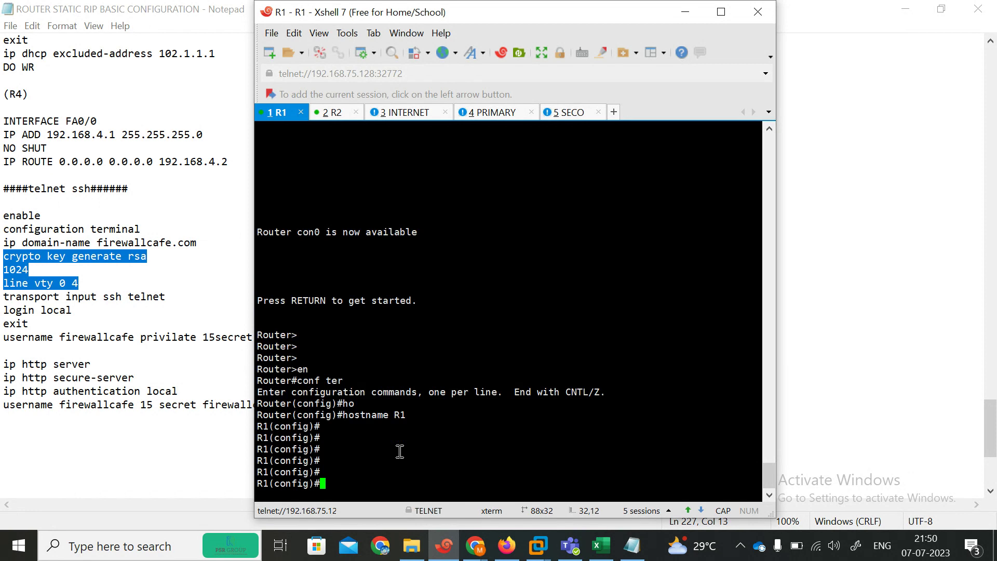
{"action": "right_click", "coordinate": [400, 451]}
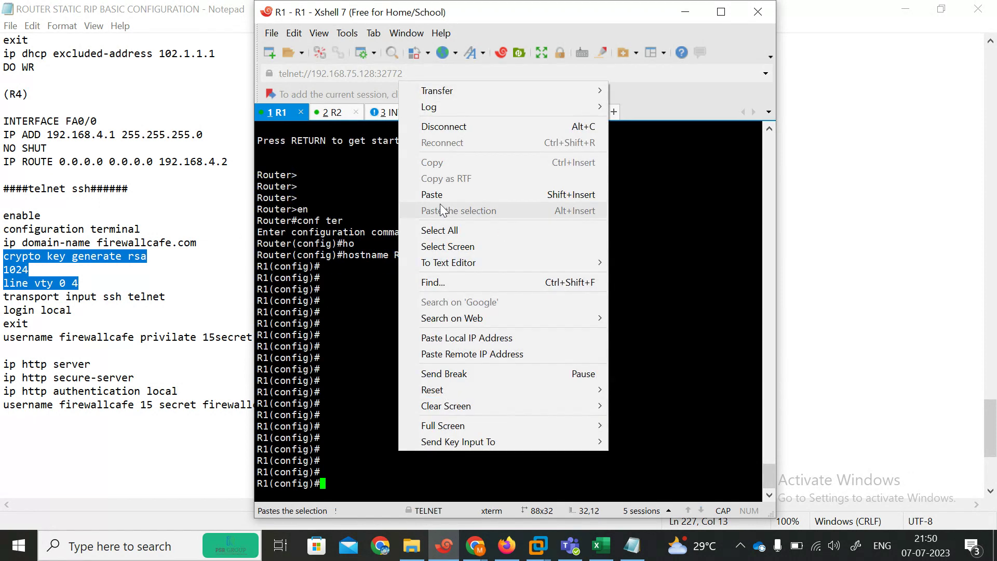
{"action": "left_click", "coordinate": [435, 196]}
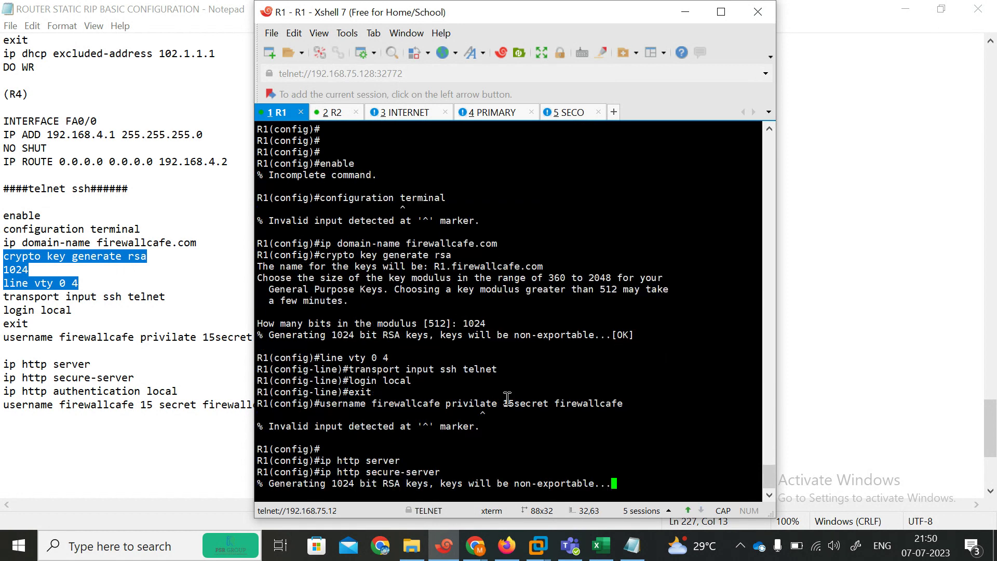
{"action": "left_click", "coordinate": [334, 106]}
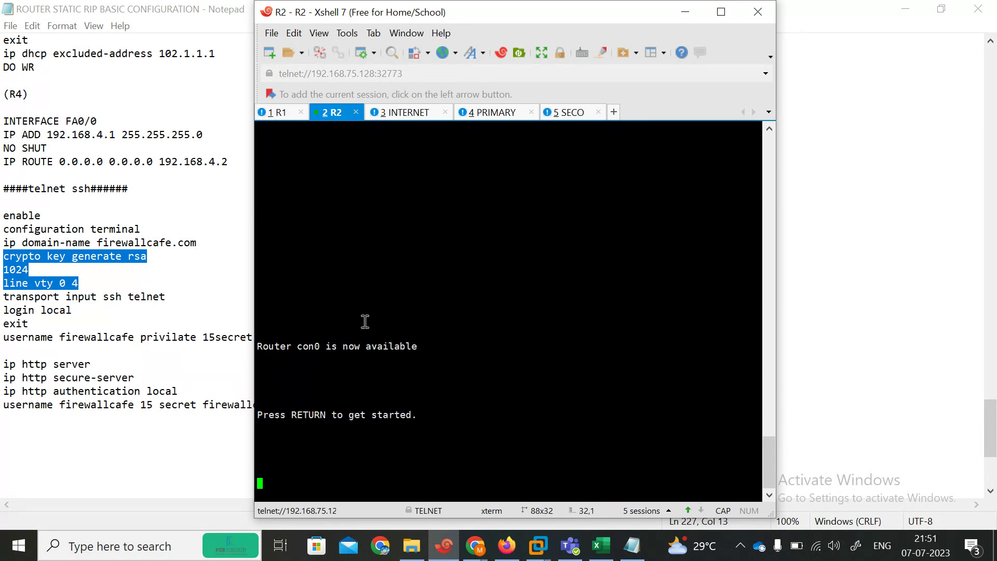
Step: On the R2 console, enter configuration mode and set the hostname to R2
{"action": "key", "text": "Return"}
{"action": "key", "text": "Return"}
{"action": "key", "text": "Return"}
{"action": "key", "text": "Return"}
{"action": "key", "text": "Return"}
{"action": "key", "text": "Return"}
{"action": "key", "text": "Return"}
{"action": "key", "text": "Return"}
{"action": "key", "text": "Return"}
{"action": "key", "text": "Return"}
{"action": "type", "text": "EN"}
{"action": "key", "text": "Return"}
{"action": "type", "text": "H"}
{"action": "key", "text": "BackSpace"}
{"action": "type", "text": "CONF"}
{"action": "key", "text": "Tab"}
{"action": "type", "text": "TER"}
{"action": "key", "text": "Return"}
{"action": "key", "text": "Return"}
{"action": "type", "text": "HO"}
{"action": "key", "text": "Tab"}
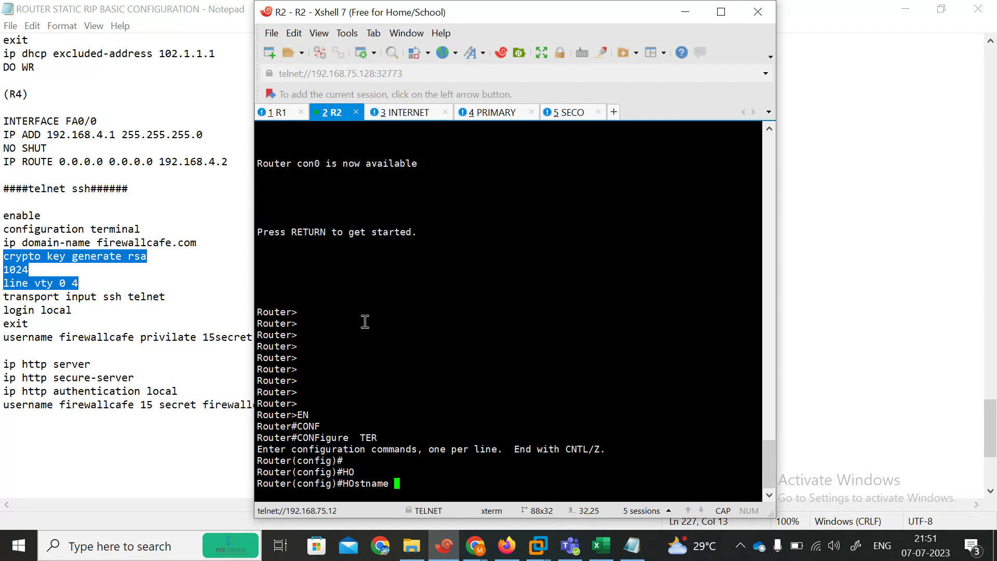
{"action": "type", "text": "R2"}
{"action": "key", "text": "Return"}
{"action": "key", "text": "Return"}
{"action": "key", "text": "Return"}
{"action": "key", "text": "Return"}
{"action": "key", "text": "Return"}
{"action": "key", "text": "Return"}
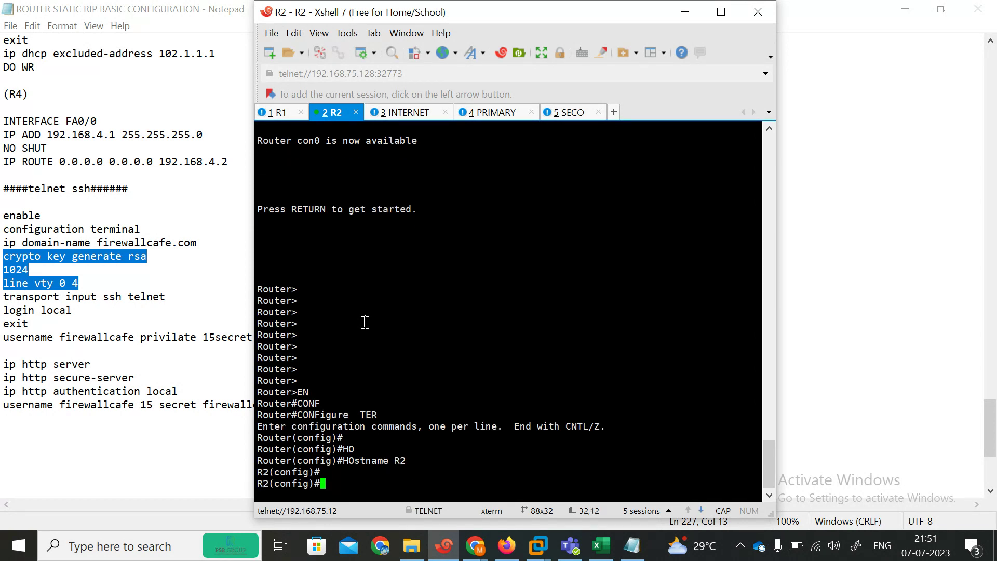
Step: Paste the SSH, telnet and HTTP setup commands into R2
{"action": "key", "text": "Return"}
{"action": "key", "text": "Return"}
{"action": "key", "text": "Return"}
{"action": "key", "text": "Return"}
{"action": "key", "text": "Return"}
{"action": "key", "text": "Return"}
{"action": "key", "text": "Return"}
{"action": "key", "text": "Return"}
{"action": "key", "text": "Return"}
{"action": "key", "text": "Return"}
{"action": "key", "text": "Return"}
{"action": "key", "text": "Return"}
{"action": "key", "text": "Return"}
{"action": "right_click", "coordinate": [365, 322]}
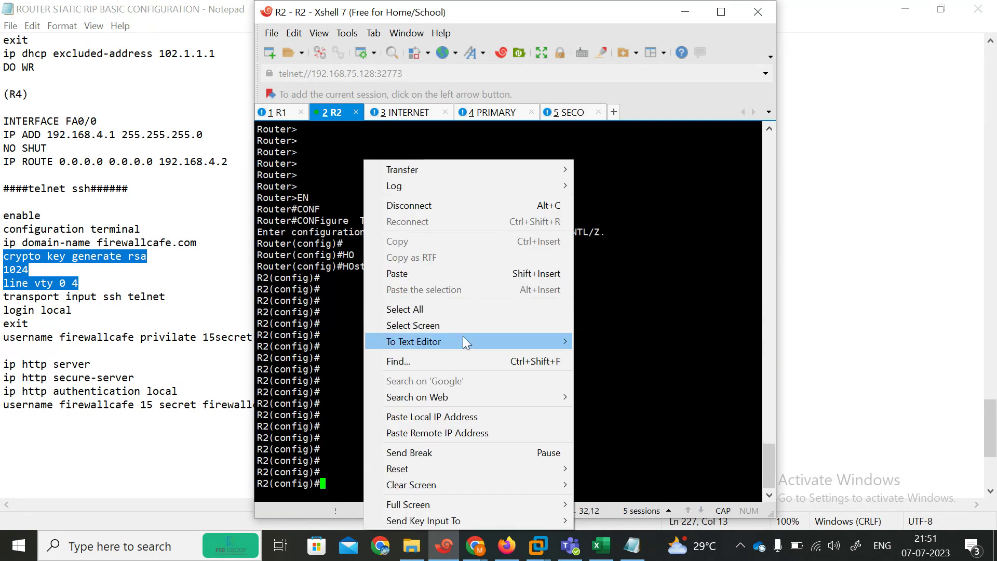
{"action": "left_click", "coordinate": [382, 274]}
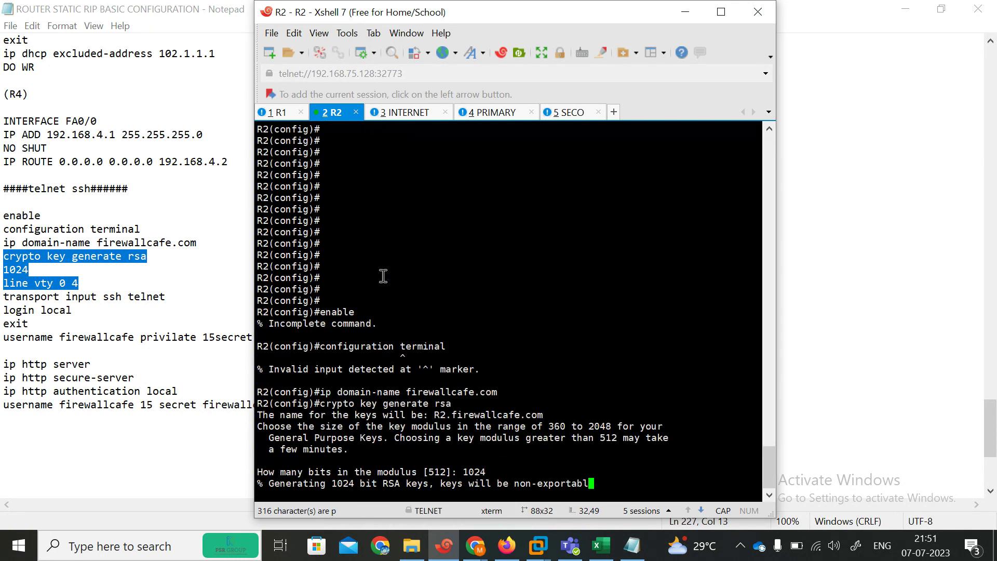
Step: On the INTERNET router, enter configuration mode and set the hostname to INTER
{"action": "left_click", "coordinate": [396, 114]}
{"action": "key", "text": "Return"}
{"action": "key", "text": "Return"}
{"action": "key", "text": "Return"}
{"action": "key", "text": "Return"}
{"action": "key", "text": "Return"}
{"action": "type", "text": "EN"}
{"action": "key", "text": "Return"}
{"action": "type", "text": "CONF"}
{"action": "key", "text": "Tab"}
{"action": "type", "text": "TER"}
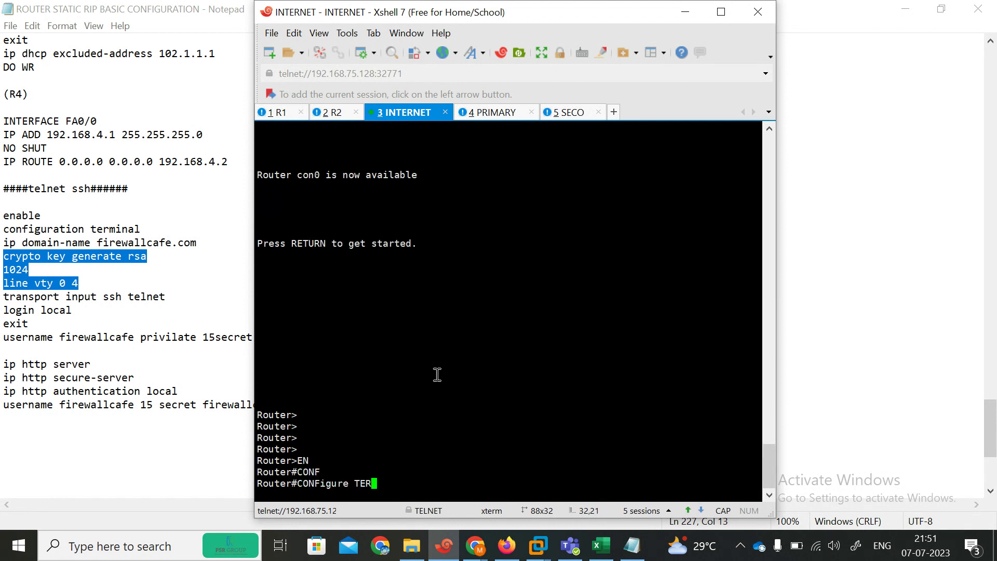
{"action": "key", "text": "Tab"}
{"action": "key", "text": "Return"}
{"action": "type", "text": "HO"}
{"action": "key", "text": "Tab"}
{"action": "type", "text": "INTER"}
{"action": "key", "text": "Return"}
{"action": "key", "text": "Return"}
{"action": "key", "text": "Return"}
{"action": "key", "text": "Return"}
{"action": "key", "text": "Return"}
{"action": "key", "text": "Return"}
{"action": "key", "text": "Return"}
{"action": "key", "text": "Return"}
{"action": "key", "text": "Return"}
{"action": "key", "text": "Return"}
{"action": "key", "text": "Return"}
{"action": "key", "text": "Return"}
{"action": "key", "text": "Return"}
{"action": "key", "text": "Return"}
{"action": "key", "text": "Return"}
{"action": "key", "text": "Return"}
{"action": "key", "text": "Return"}
{"action": "key", "text": "Return"}
{"action": "key", "text": "Return"}
{"action": "key", "text": "Return"}
{"action": "key", "text": "Return"}
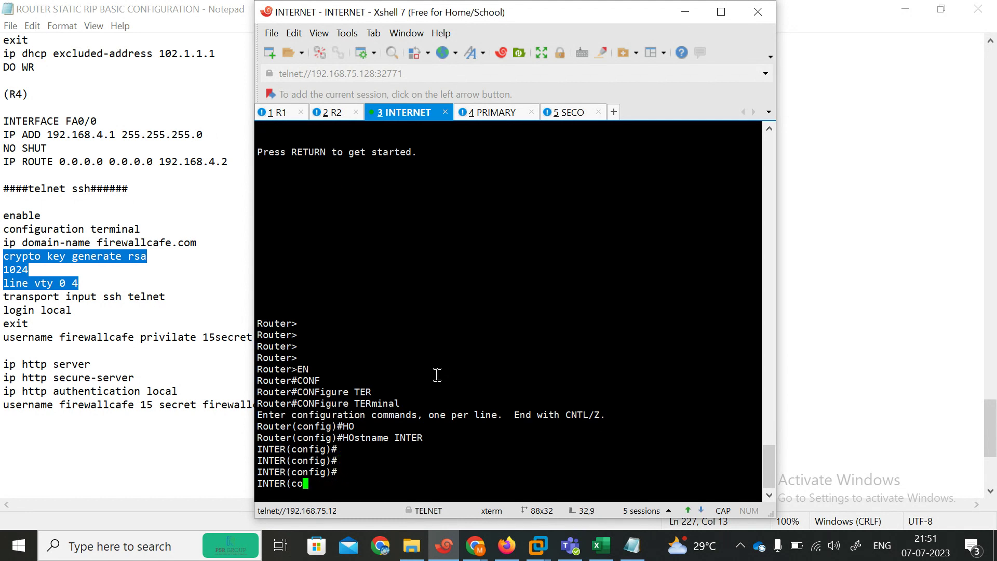
Step: Paste and run the RSA key, SSH 1.99, telnet and HTTP setup on INTER
{"action": "right_click", "coordinate": [437, 374]}
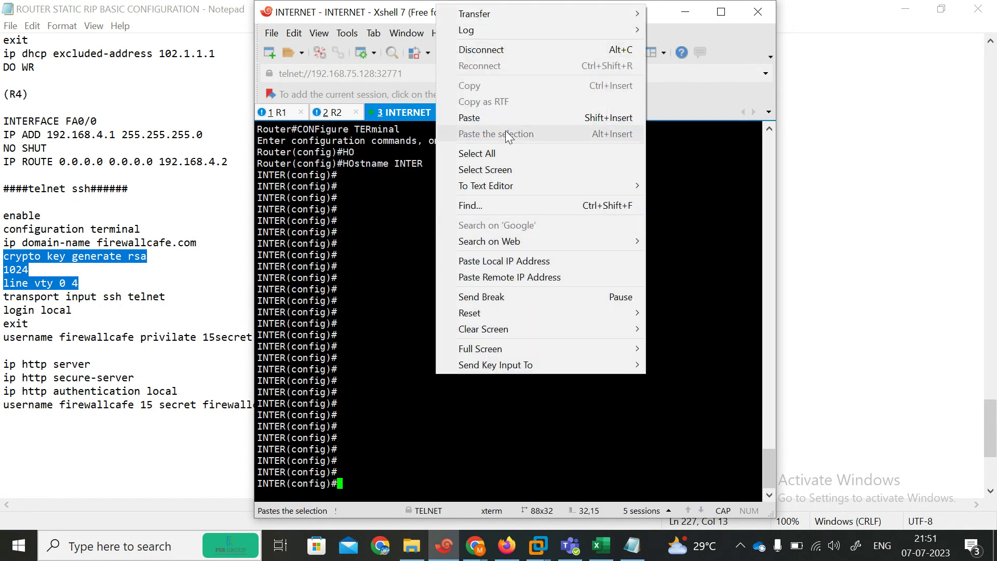
{"action": "left_click", "coordinate": [481, 118]}
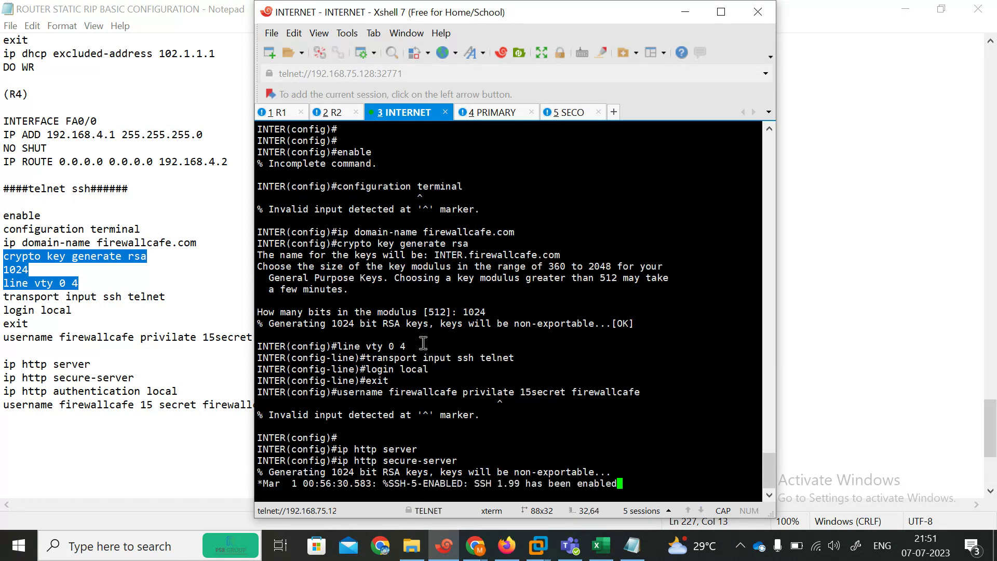
{"action": "key", "text": "Return"}
{"action": "key", "text": "Return"}
{"action": "key", "text": "Return"}
{"action": "key", "text": "Return"}
{"action": "key", "text": "Return"}
{"action": "key", "text": "Return"}
{"action": "key", "text": "Return"}
{"action": "key", "text": "Return"}
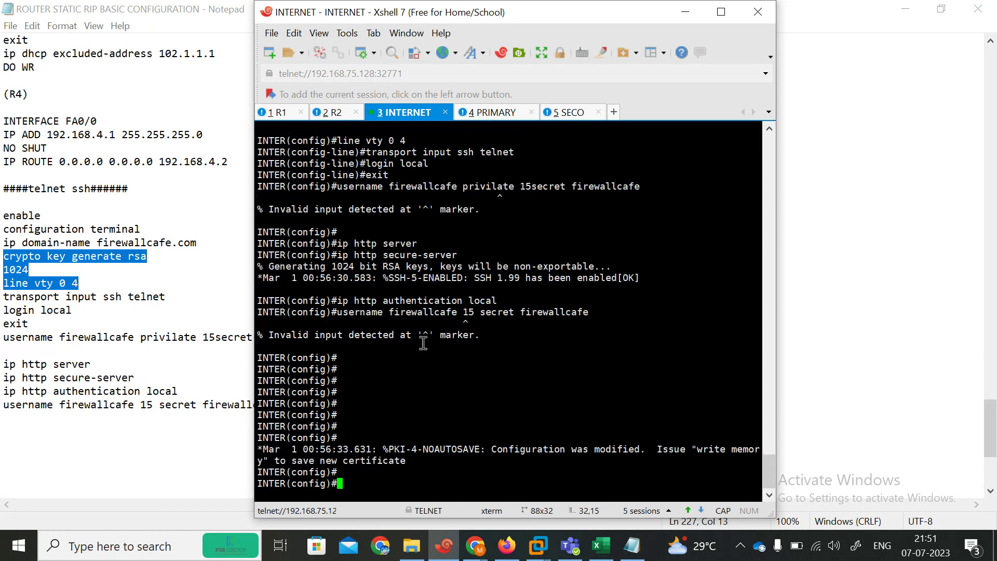
Step: On R1, leave configuration mode with exit
{"action": "left_click", "coordinate": [275, 113]}
{"action": "key", "text": "Return"}
{"action": "key", "text": "Return"}
{"action": "key", "text": "Return"}
{"action": "key", "text": "Return"}
{"action": "key", "text": "Return"}
{"action": "type", "text": "TE"}
{"action": "key", "text": "Tab"}
{"action": "key", "text": "BackSpace"}
{"action": "key", "text": "BackSpace"}
{"action": "type", "text": "te"}
{"action": "key", "text": "Tab"}
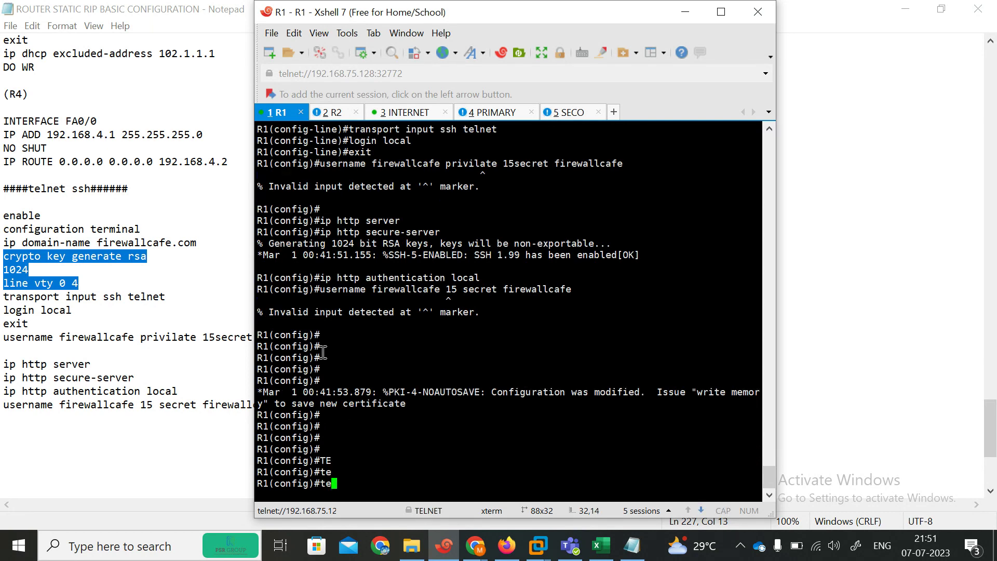
{"action": "key", "text": "BackSpace"}
{"action": "key", "text": "BackSpace"}
{"action": "type", "text": "exit"}
{"action": "key", "text": "Return"}
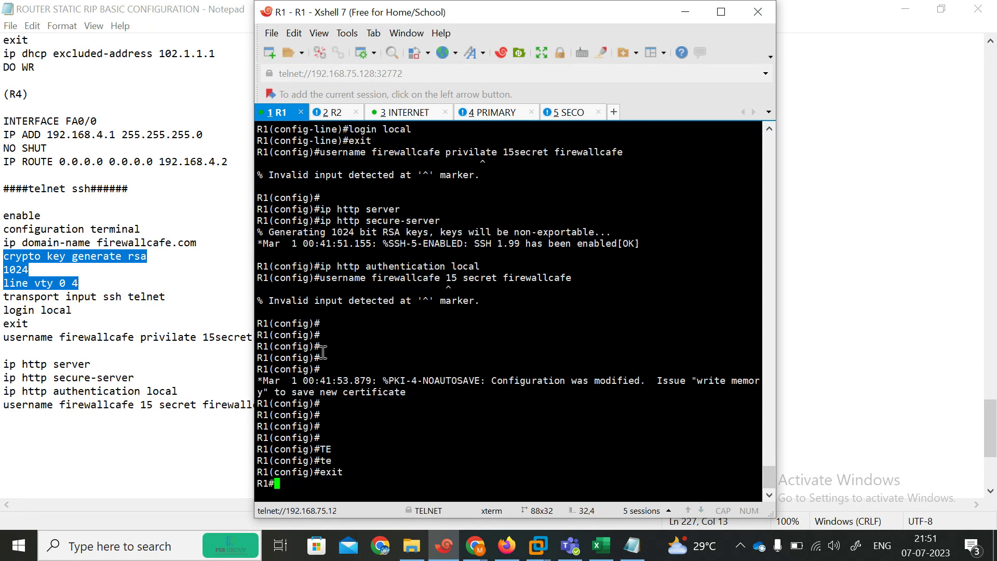
Step: Start a telnet session from R1 to 102.1.1.1
{"action": "type", "text": "te"}
{"action": "key", "text": "Tab"}
{"action": "type", "text": "l"}
{"action": "key", "text": "Tab"}
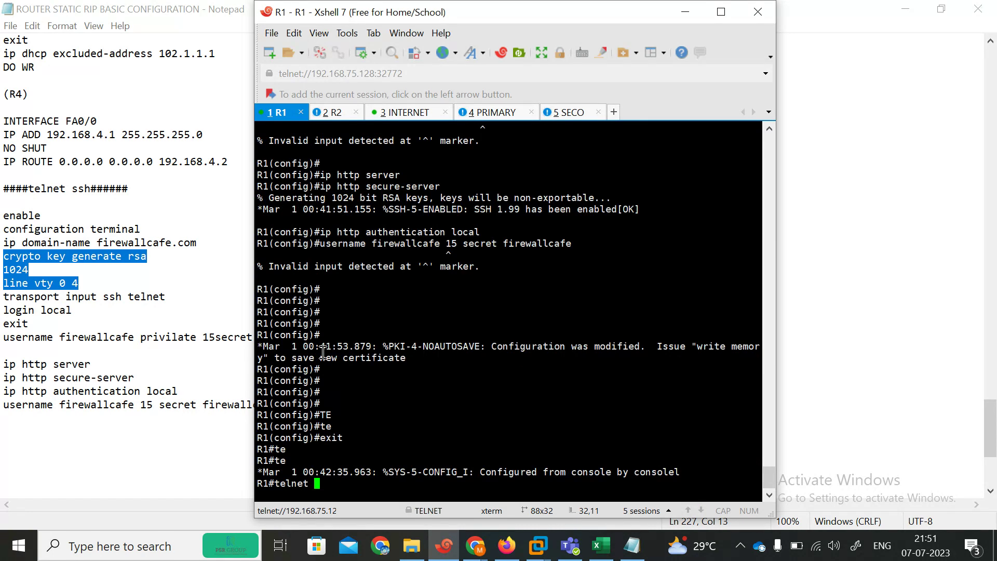
{"action": "type", "text": "102.1.1.1"}
{"action": "left_click", "coordinate": [499, 549]}
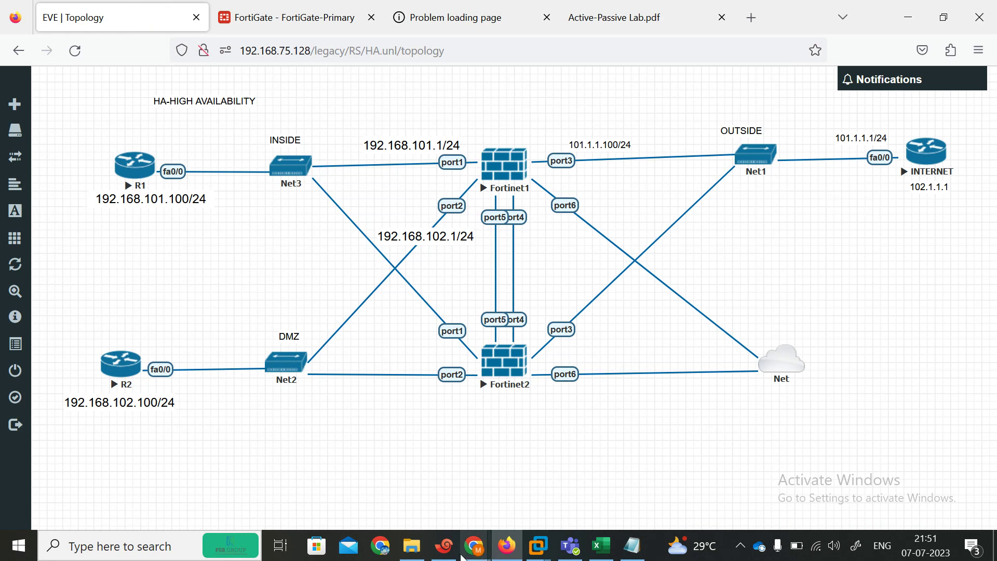
{"action": "left_click", "coordinate": [444, 546]}
{"action": "key", "text": "Return"}
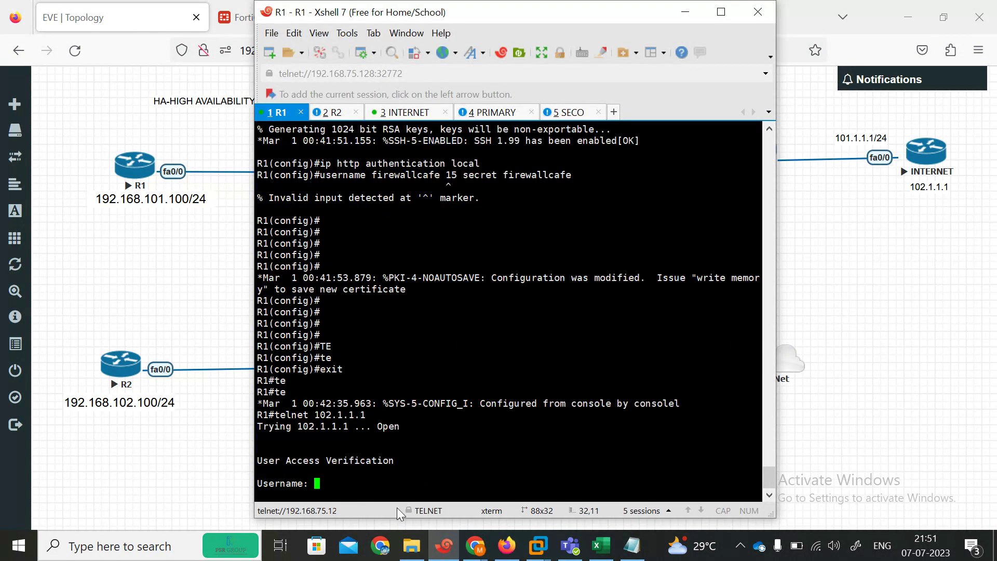
Step: Attempt the telnet login with username firewallca and the password; it is rejected
{"action": "type", "text": "firewallcafe"}
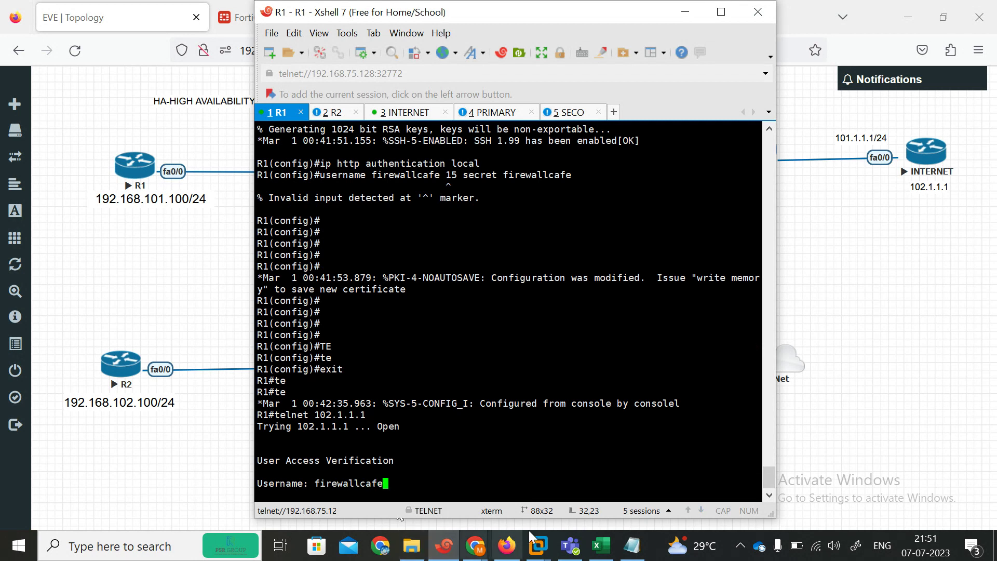
{"action": "left_click", "coordinate": [632, 545]}
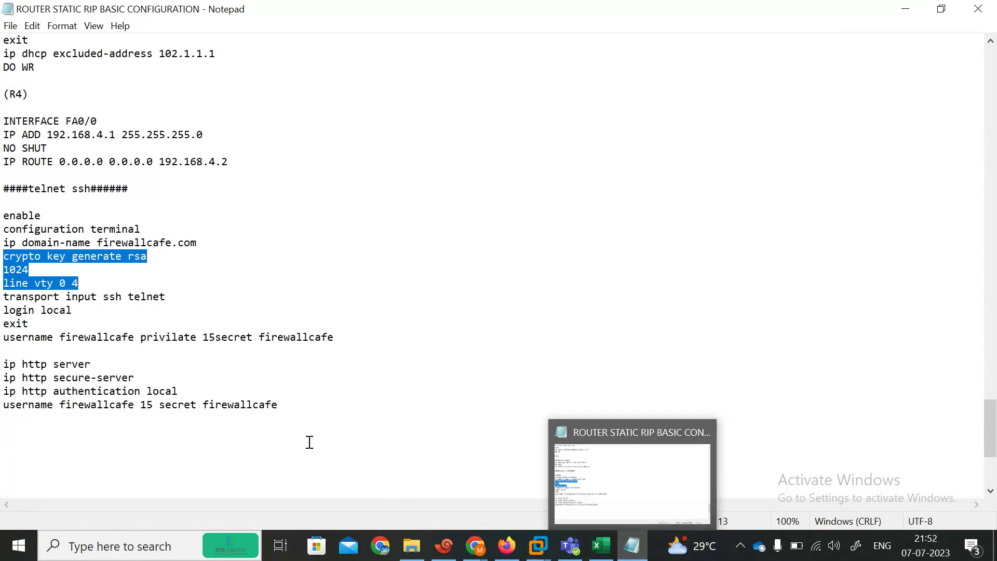
{"action": "left_click", "coordinate": [629, 555]}
{"action": "key", "text": "Return"}
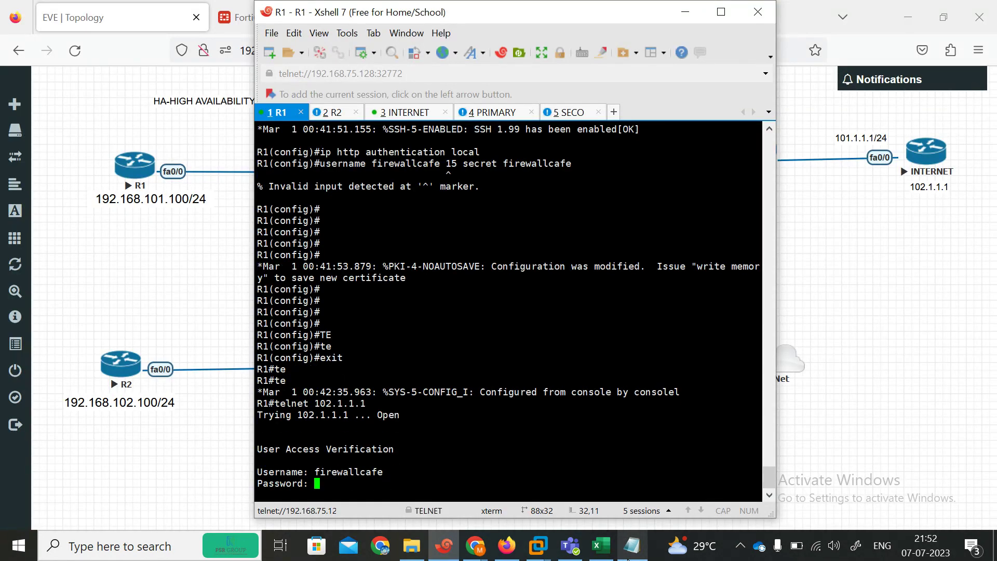
{"action": "key", "text": "Return"}
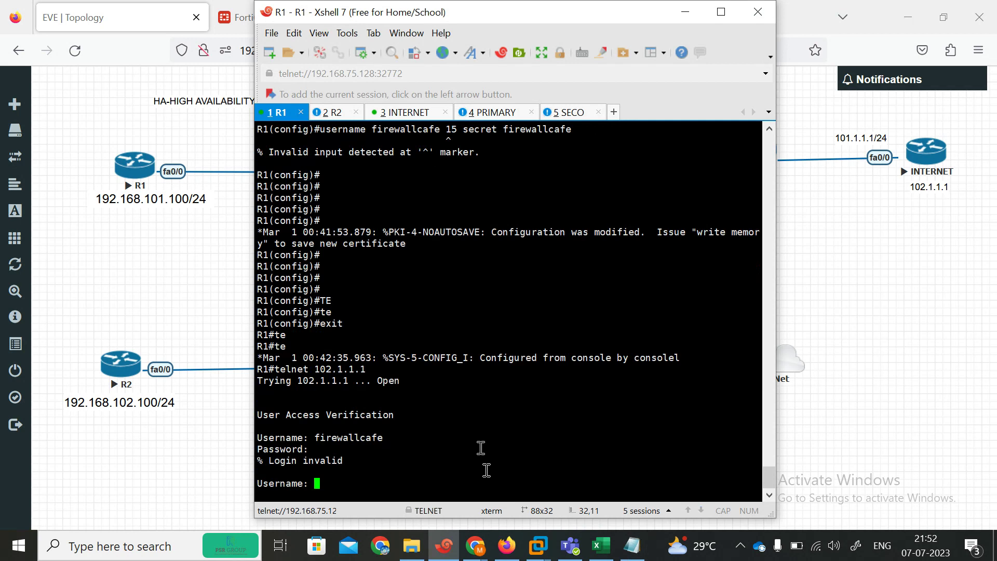
{"action": "key", "text": "Return"}
{"action": "key", "text": "Return"}
{"action": "key", "text": "Return"}
{"action": "key", "text": "Return"}
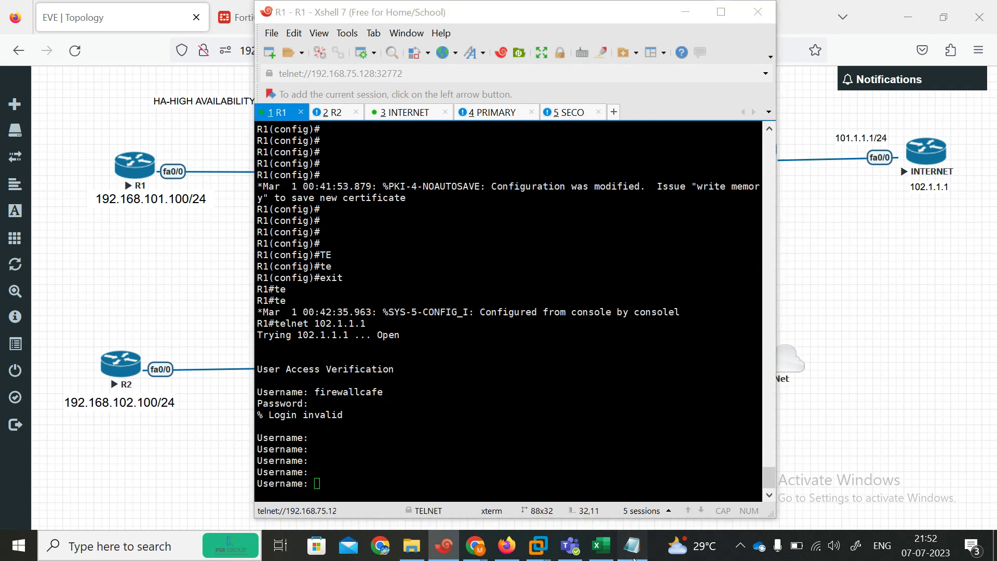
Step: Retry the telnet login as firewallcafe with the password; it is rejected again
{"action": "left_click", "coordinate": [632, 546]}
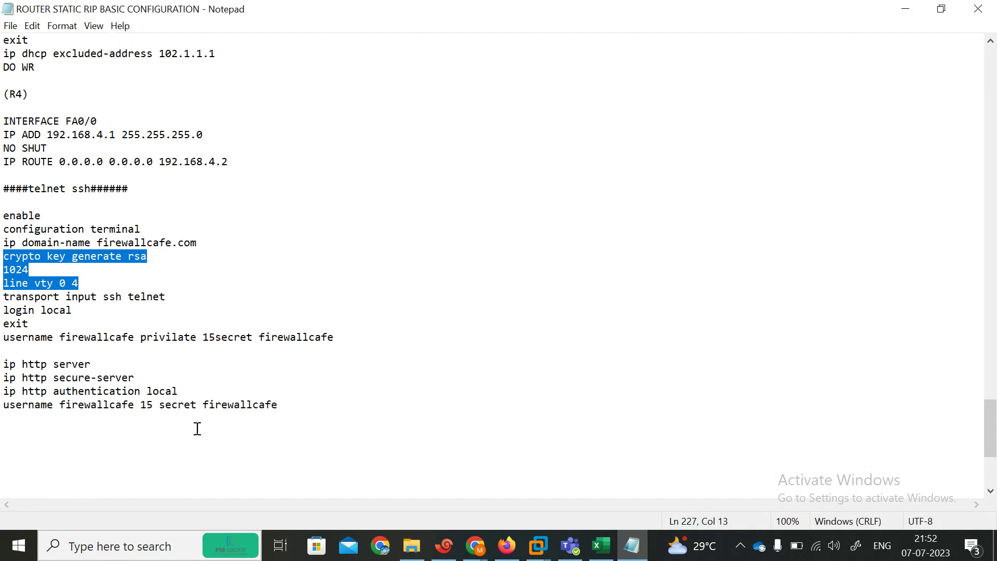
{"action": "left_click", "coordinate": [628, 558]}
{"action": "type", "text": "fir"}
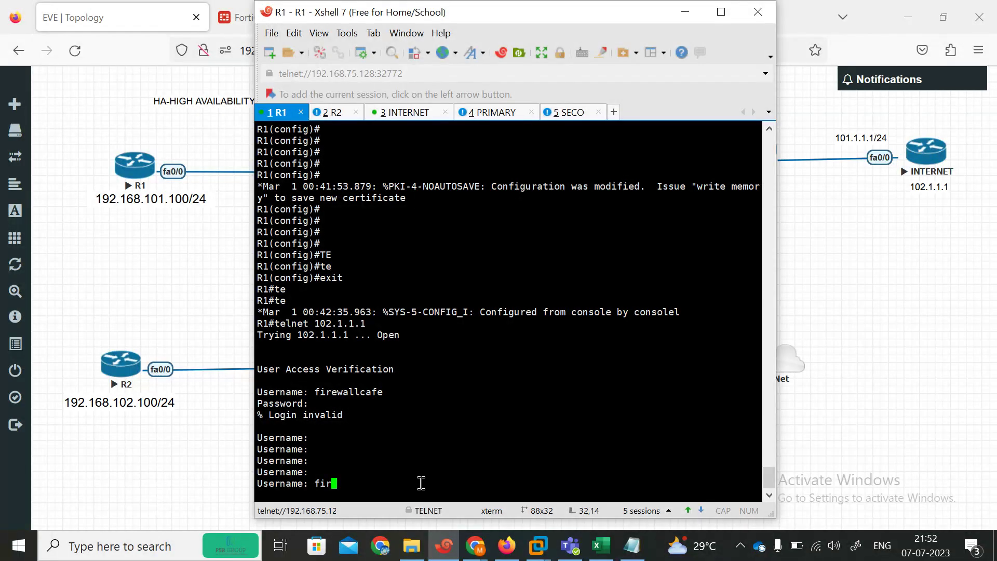
{"action": "type", "text": "ewallcafe"}
{"action": "key", "text": "Return"}
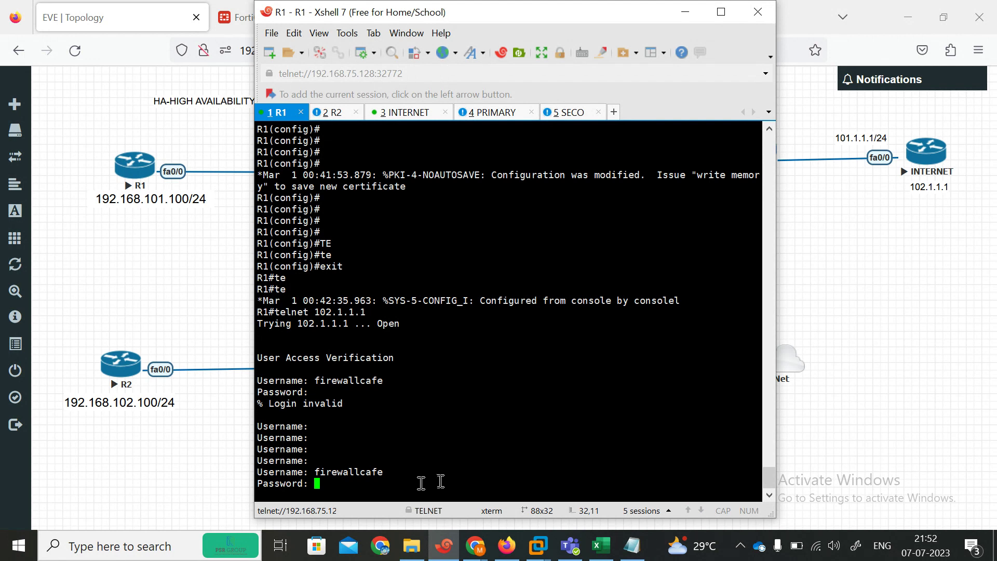
{"action": "key", "text": "Return"}
{"action": "key", "text": "Return"}
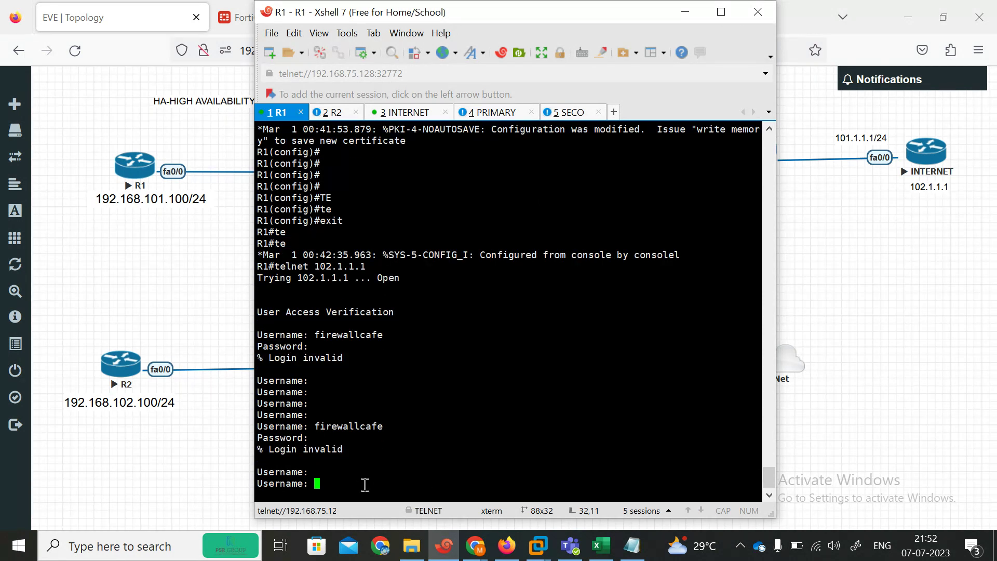
{"action": "type", "text": "firewallcafe"}
{"action": "key", "text": "Return"}
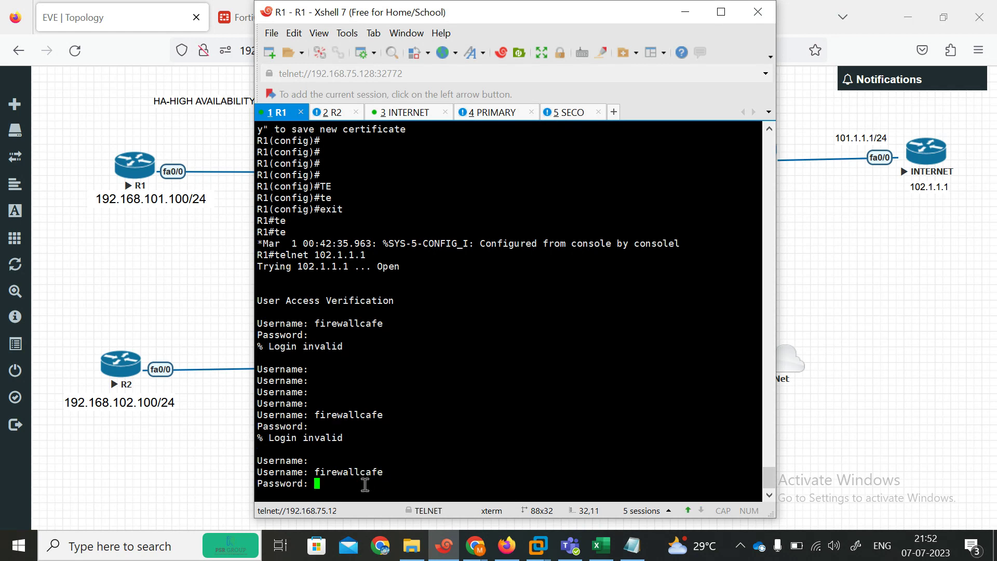
Step: Select the domain name firewallcafe.com in the Notepad configuration notes
{"action": "left_click", "coordinate": [632, 546]}
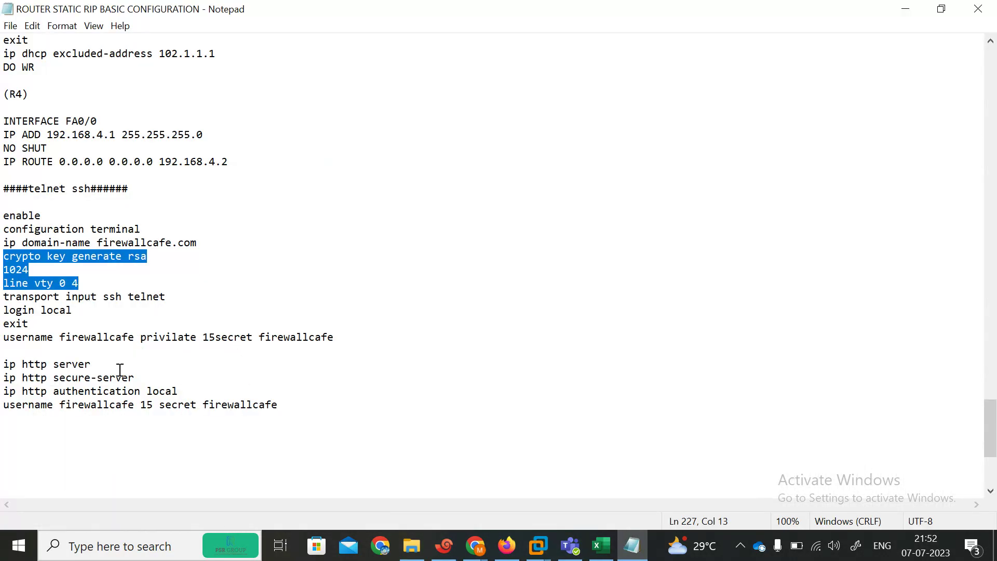
{"action": "left_click", "coordinate": [66, 297]}
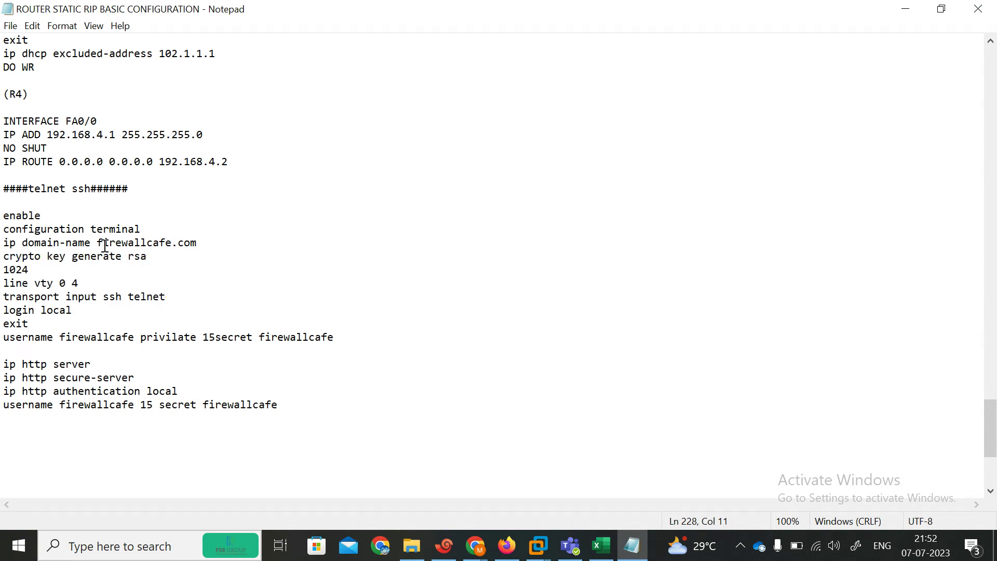
{"action": "left_click_drag", "start_coordinate": [93, 242], "coordinate": [203, 244]}
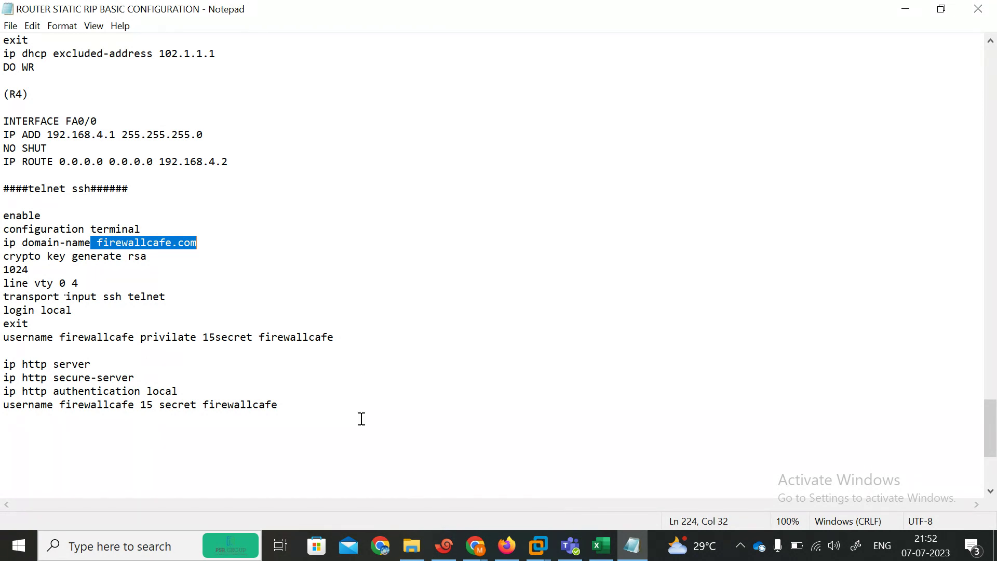
Step: Rerun telnet 102.1.1.1 from R1 and log in as firewallcafe.com with the password
{"action": "left_click", "coordinate": [444, 546]}
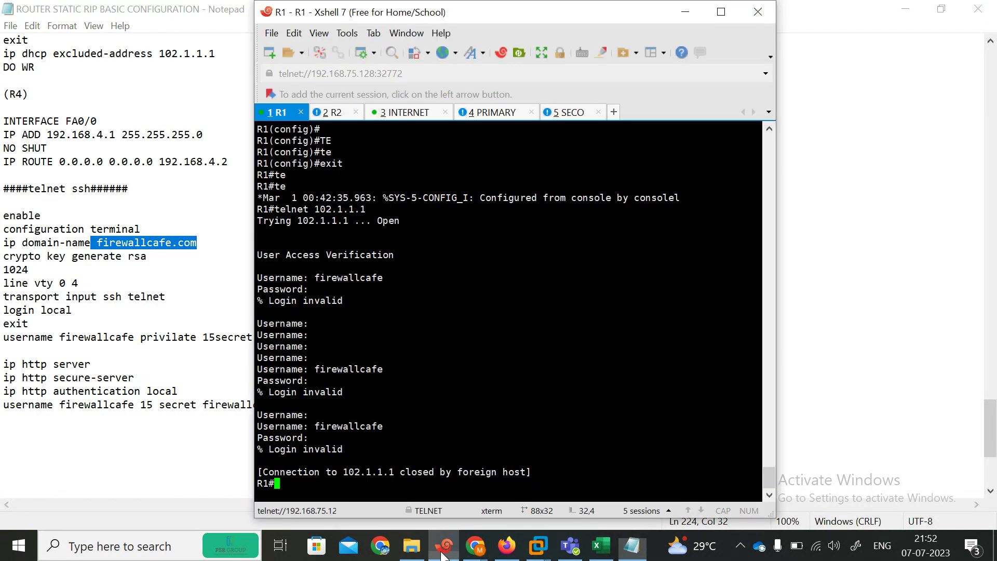
{"action": "key", "text": "Return"}
{"action": "key", "text": "Return"}
{"action": "key", "text": "Return"}
{"action": "key", "text": "Return"}
{"action": "key", "text": "Return"}
{"action": "key", "text": "Return"}
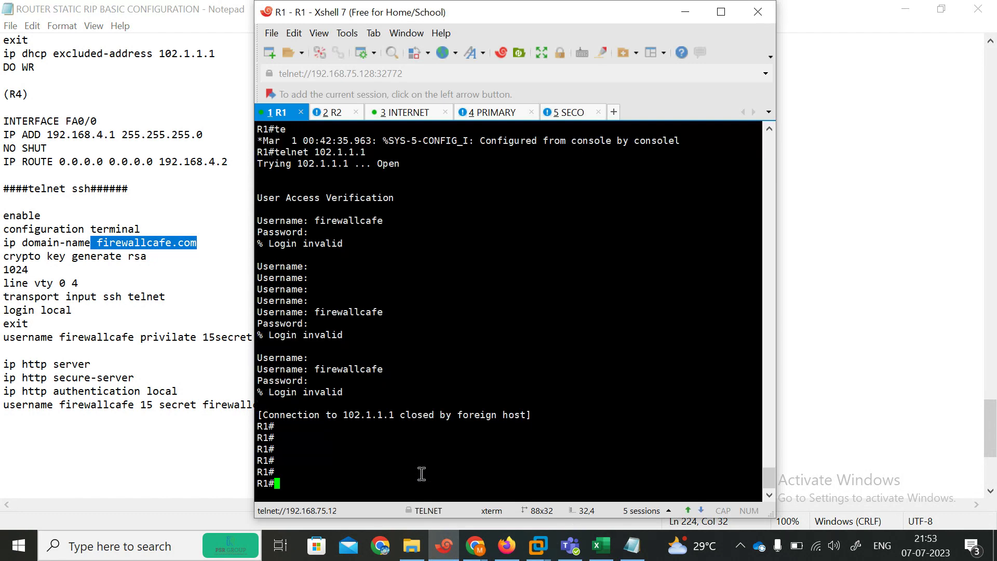
{"action": "type", "text": "fi"}
{"action": "key", "text": "BackSpace"}
{"action": "key", "text": "BackSpace"}
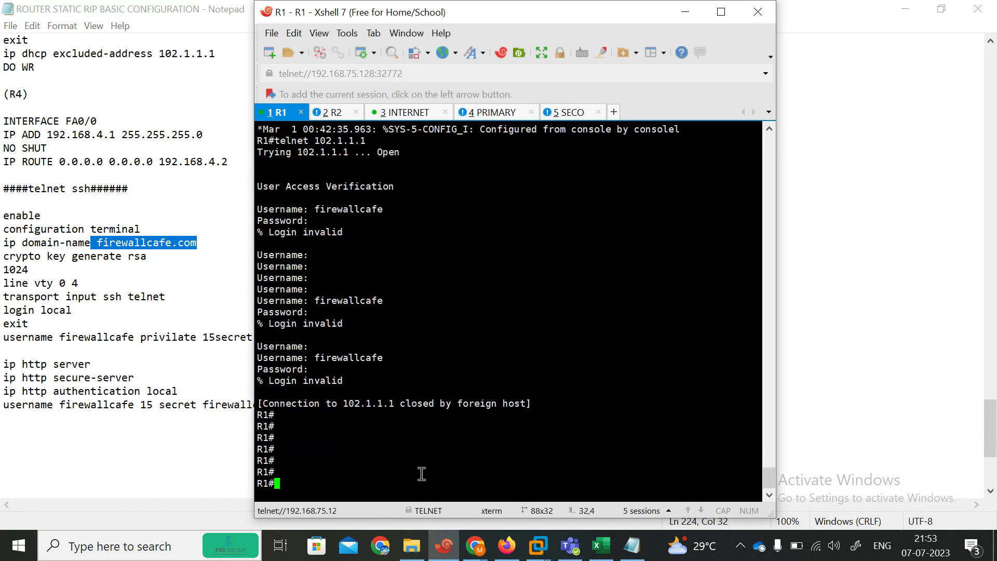
{"action": "key", "text": "Up"}
{"action": "key", "text": "Return"}
{"action": "type", "text": "firewa"}
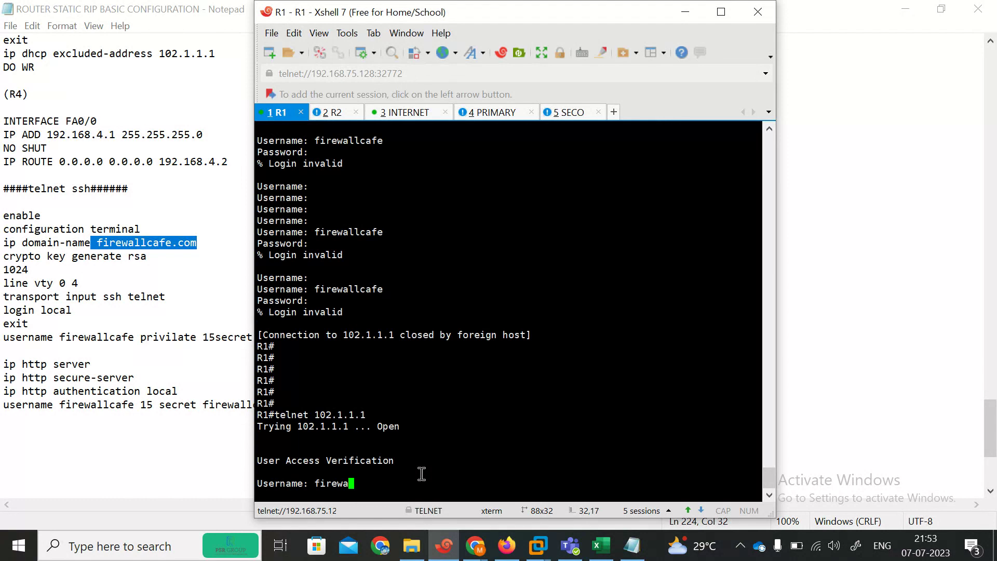
{"action": "type", "text": "llcafe.com"}
{"action": "key", "text": "Return"}
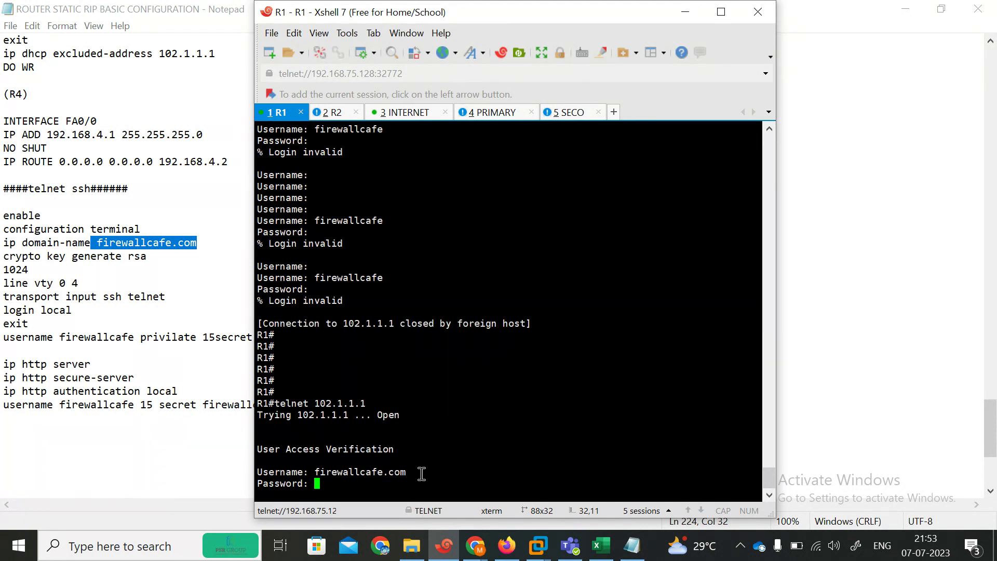
{"action": "key", "text": "Return"}
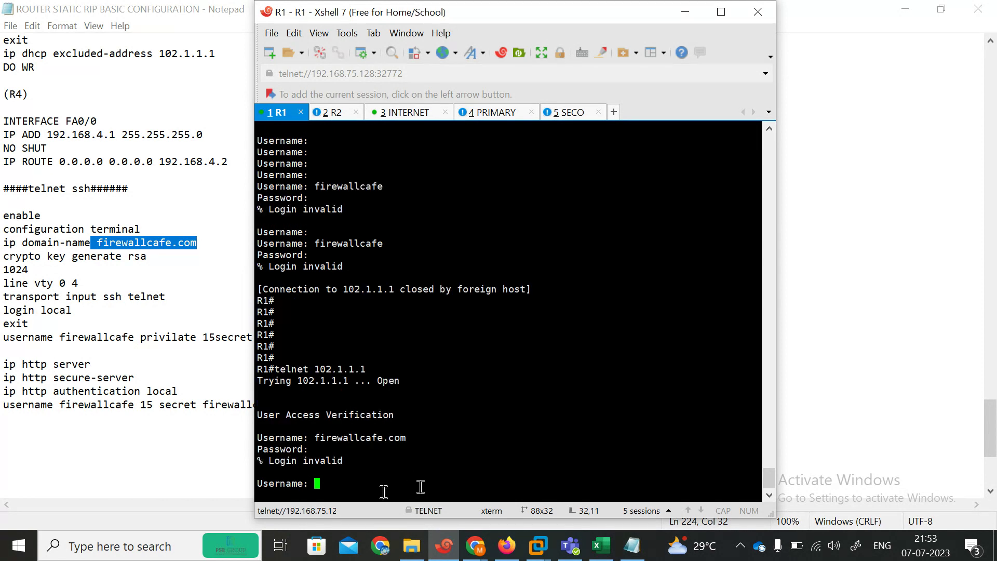
Step: Clear the partly typed username and submit empty entries at the username prompt
{"action": "type", "text": "firewallcafe"}
{"action": "key", "text": "BackSpace"}
{"action": "key", "text": "BackSpace"}
{"action": "key", "text": "BackSpace"}
{"action": "key", "text": "BackSpace"}
{"action": "key", "text": "BackSpace"}
{"action": "key", "text": "BackSpace"}
{"action": "key", "text": "BackSpace"}
{"action": "key", "text": "BackSpace"}
{"action": "key", "text": "BackSpace"}
{"action": "key", "text": "BackSpace"}
{"action": "key", "text": "BackSpace"}
{"action": "key", "text": "BackSpace"}
{"action": "key", "text": "Return"}
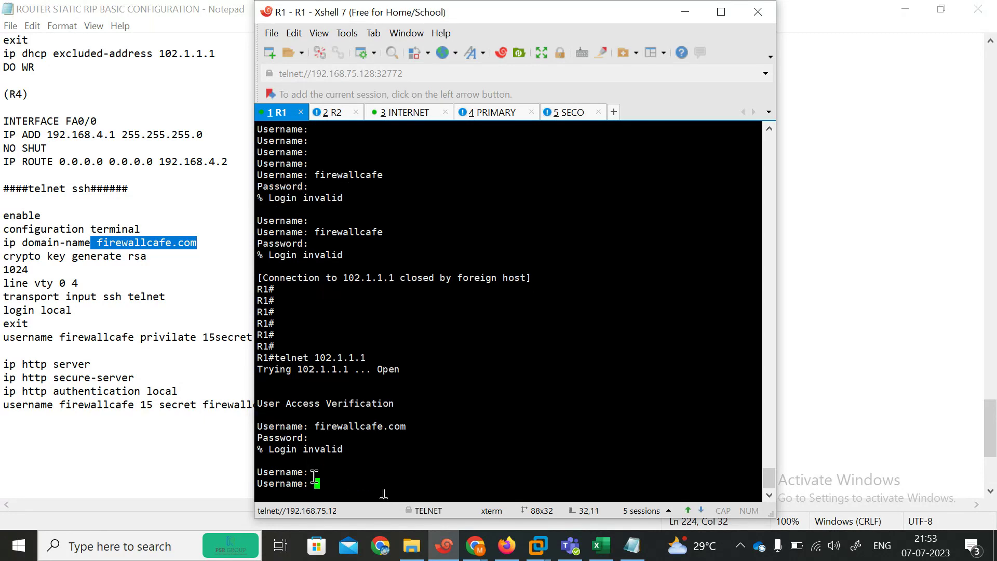
{"action": "key", "text": "Return"}
{"action": "key", "text": "Return"}
{"action": "key", "text": "Return"}
{"action": "key", "text": "Return"}
{"action": "key", "text": "Return"}
{"action": "key", "text": "Return"}
{"action": "key", "text": "Return"}
{"action": "key", "text": "Return"}
{"action": "key", "text": "Return"}
{"action": "key", "text": "Return"}
{"action": "key", "text": "Return"}
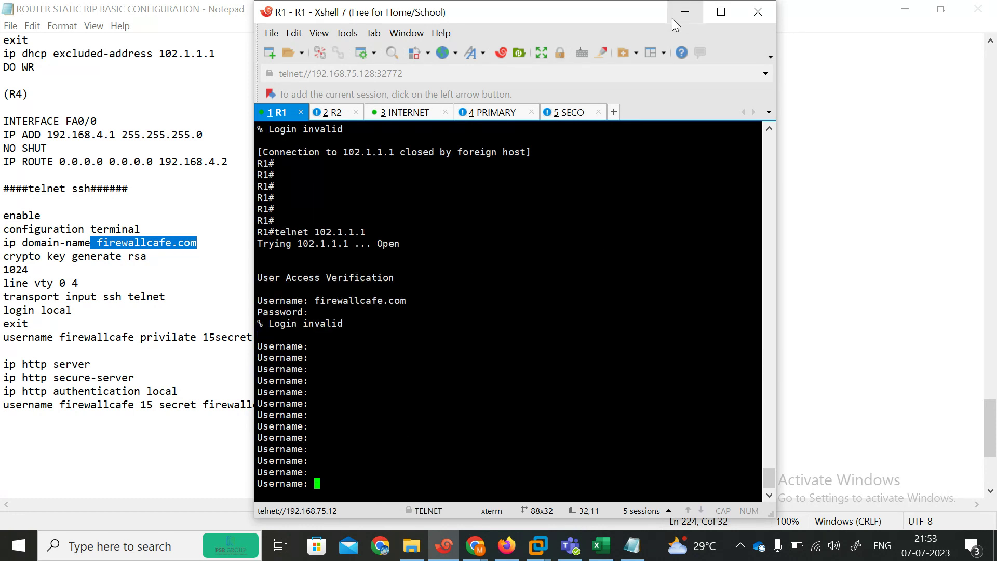
Step: Hide Xshell and Notepad to reveal the EVE-NG topology, then reopen the console from it
{"action": "left_click", "coordinate": [684, 13]}
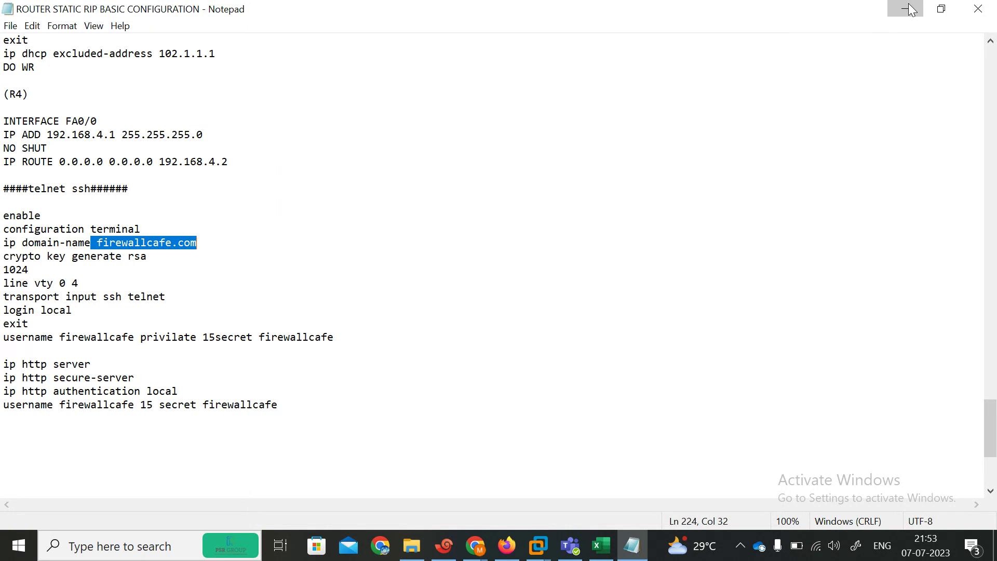
{"action": "left_click", "coordinate": [909, 9]}
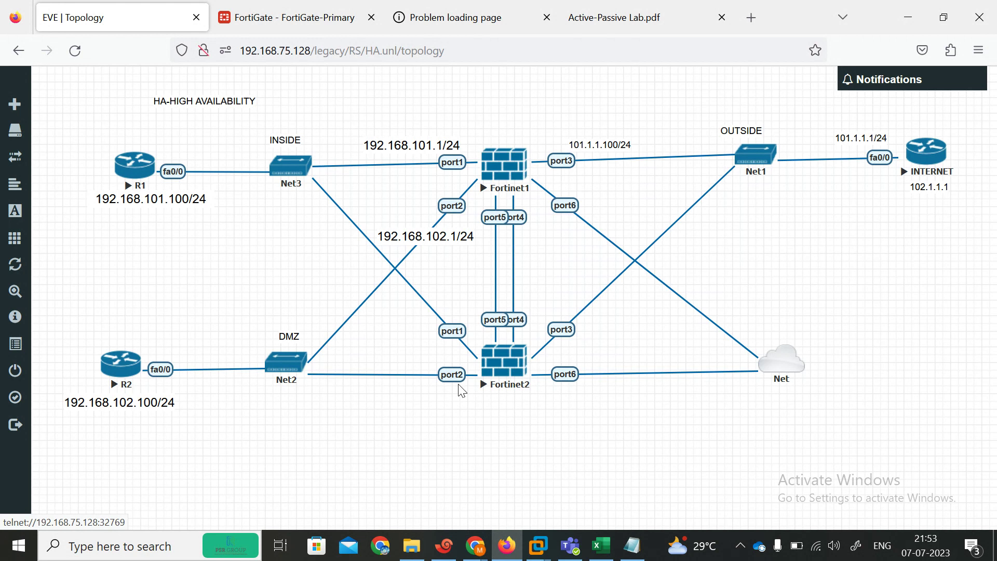
{"action": "left_click", "coordinate": [526, 363]}
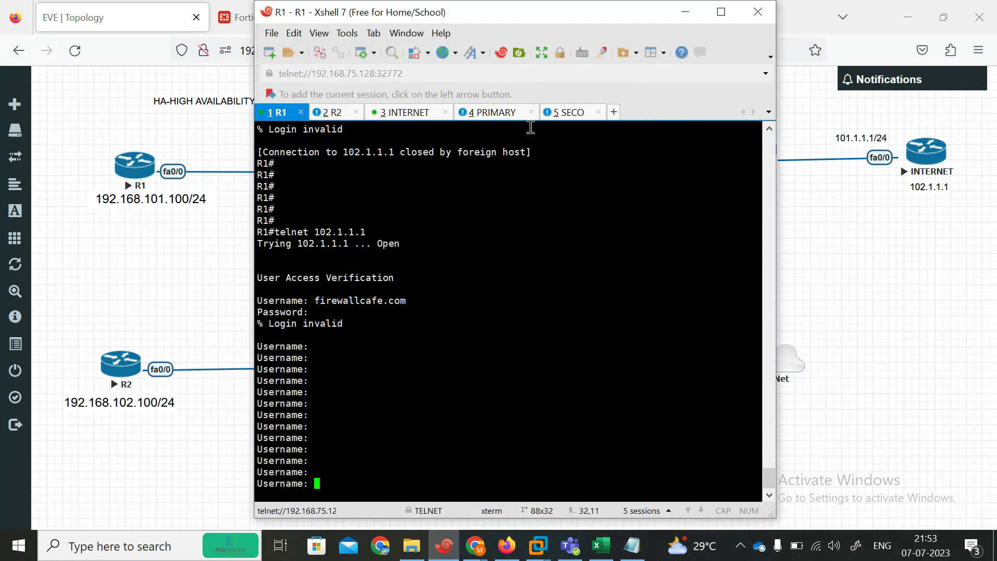
Step: Log into the secondary FortiGate console as admin, clearing the configuration-not-in-sync messages
{"action": "left_click", "coordinate": [492, 113]}
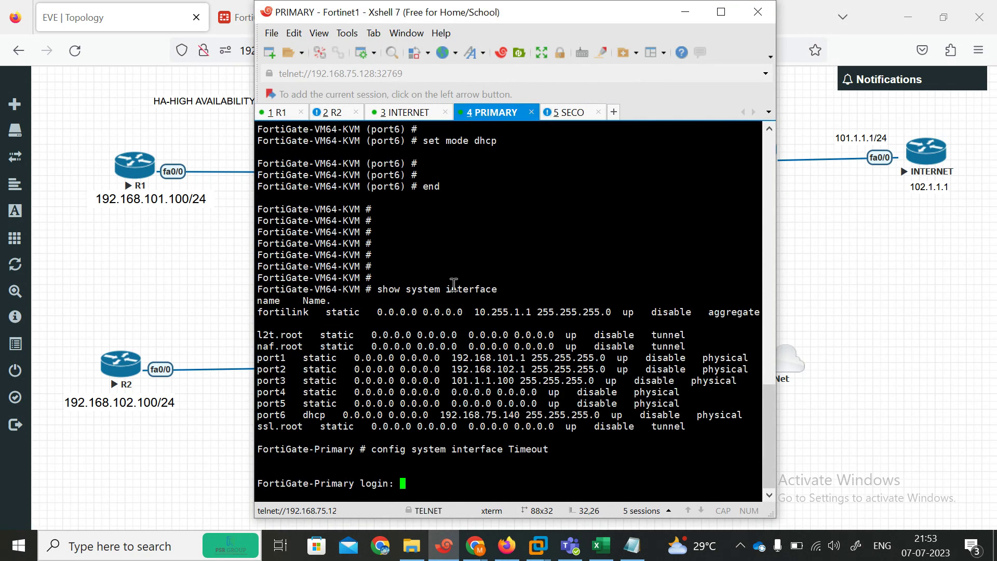
{"action": "left_click", "coordinate": [573, 117]}
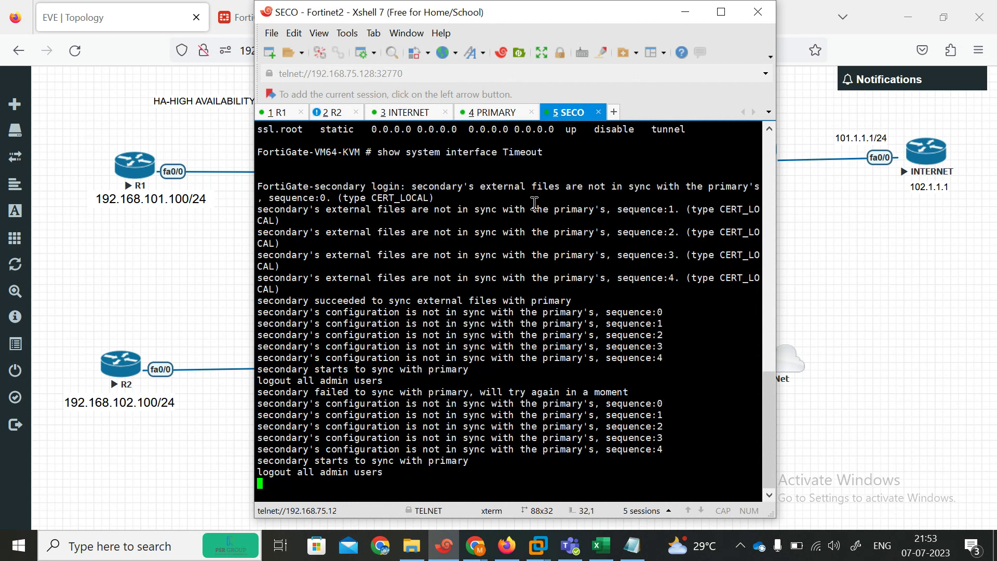
{"action": "key", "text": "Return"}
{"action": "key", "text": "Return"}
{"action": "key", "text": "Return"}
{"action": "key", "text": "Return"}
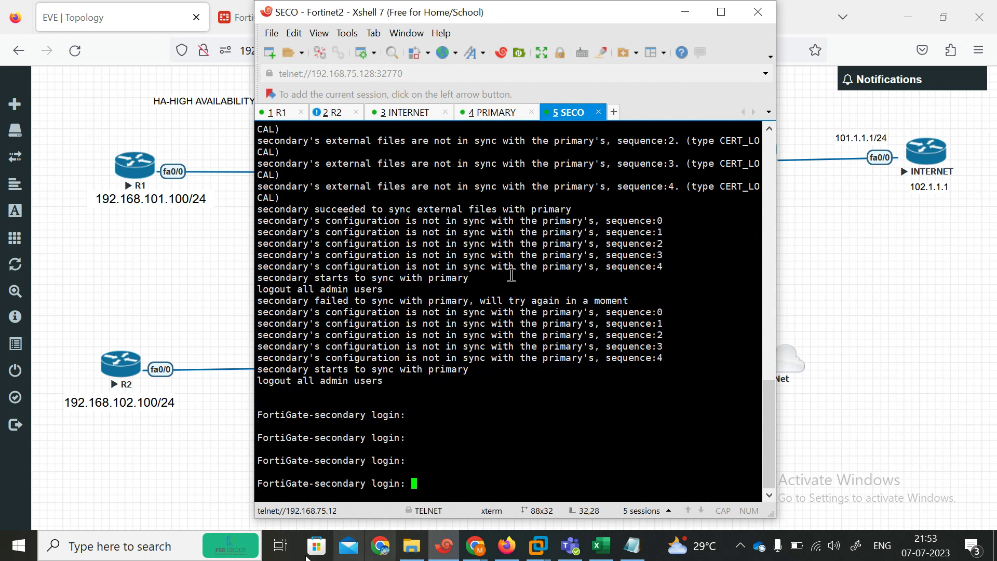
{"action": "left_click_drag", "start_coordinate": [331, 221], "coordinate": [560, 376]}
{"action": "left_click", "coordinate": [489, 429]}
{"action": "key", "text": "Return"}
{"action": "key", "text": "Return"}
{"action": "key", "text": "Return"}
{"action": "key", "text": "Return"}
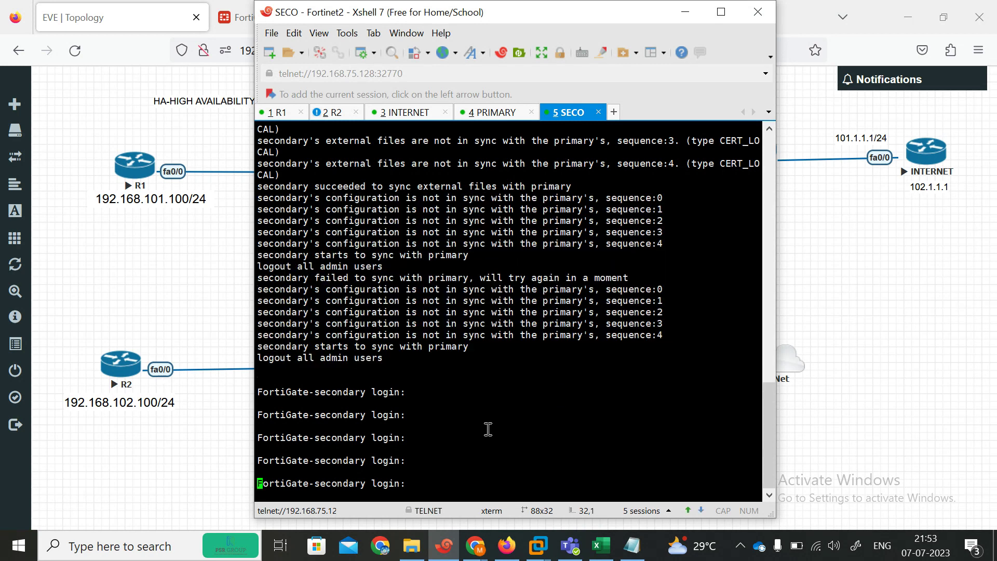
{"action": "type", "text": "admin"}
{"action": "key", "text": "Return"}
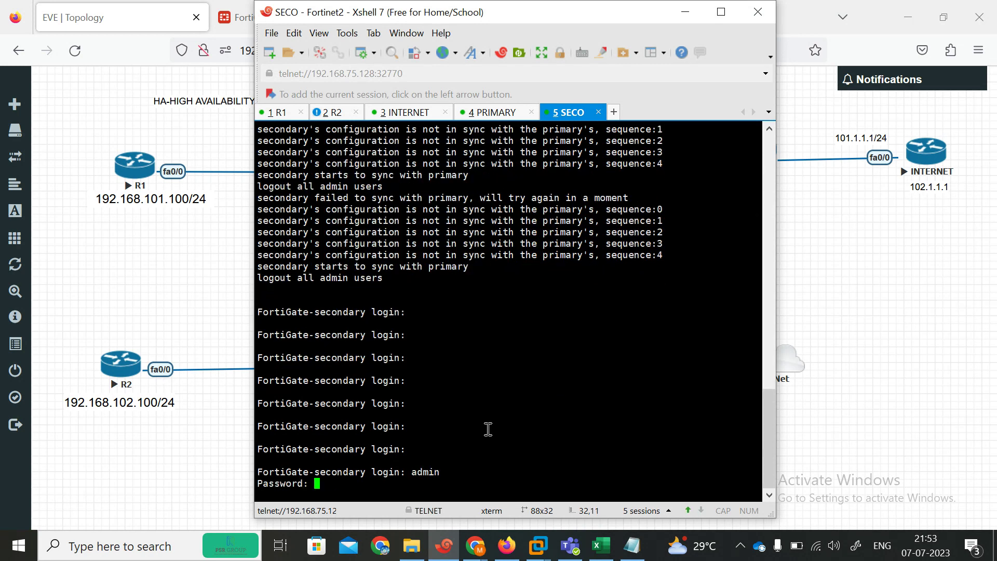
{"action": "key", "text": "Return"}
{"action": "key", "text": "Return"}
Step: List the secondary's interfaces: port1 192.168.101.1, port2 192.168.102.1, port3 101.1.1.100
{"action": "type", "text": "show system interface "}
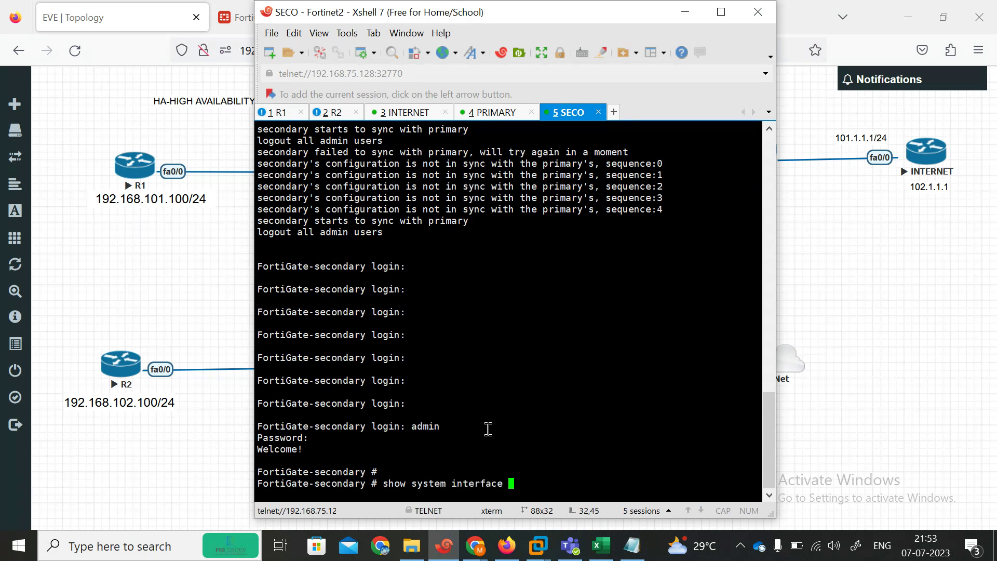
{"action": "type", "text": "?"}
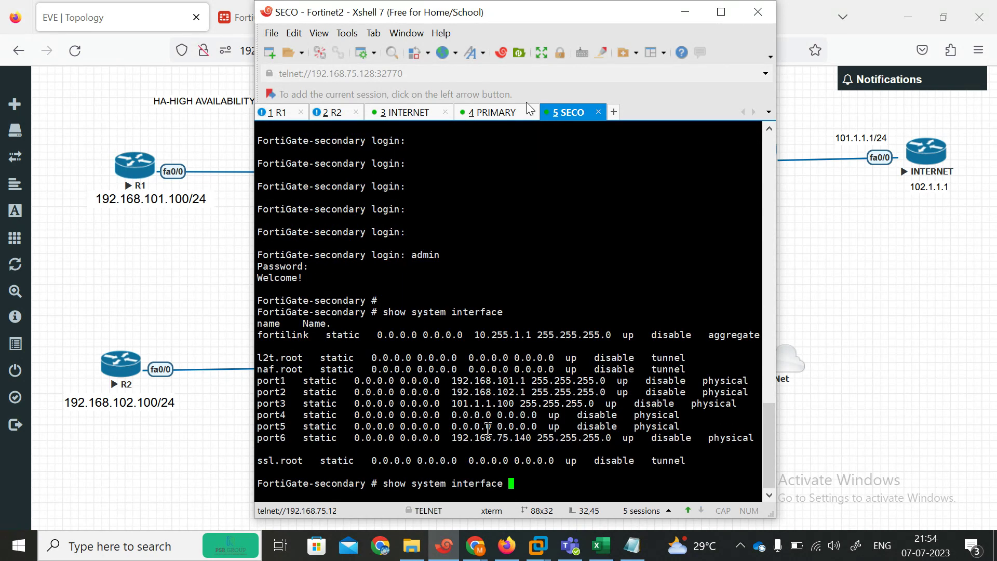
{"action": "left_click", "coordinate": [886, 314]}
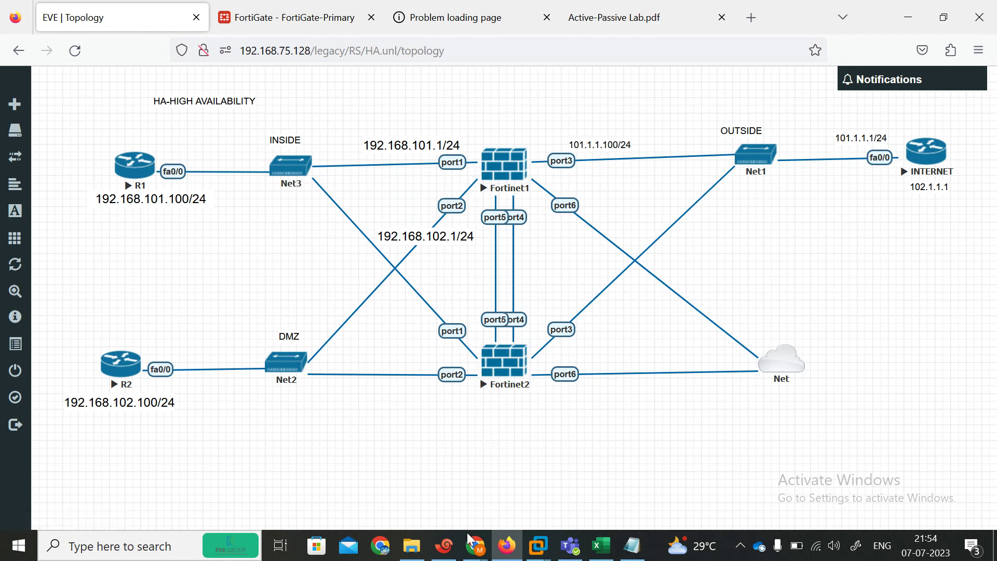
{"action": "left_click", "coordinate": [444, 546]}
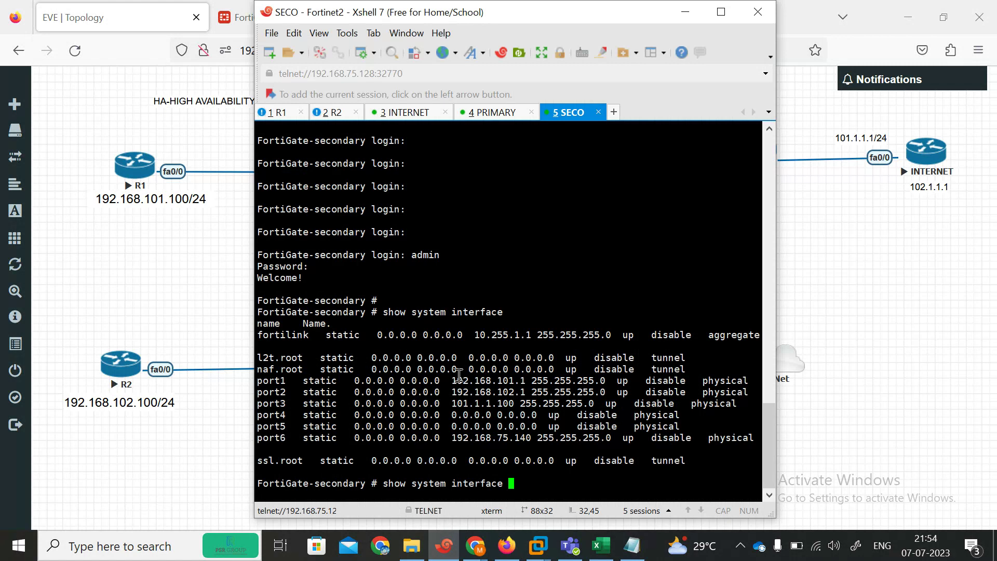
{"action": "left_click_drag", "start_coordinate": [453, 384], "coordinate": [626, 447]}
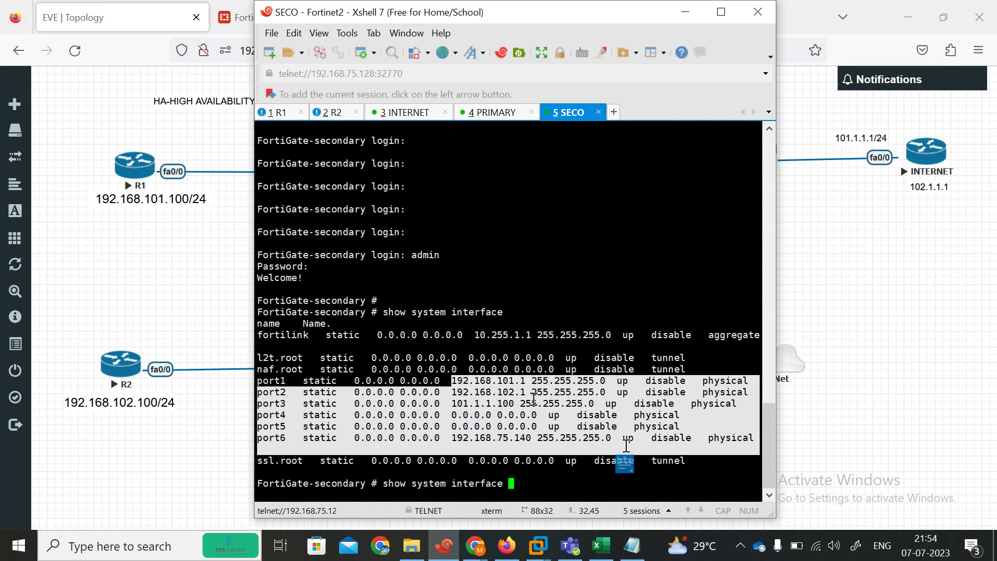
{"action": "left_click_drag", "start_coordinate": [260, 381], "coordinate": [621, 443]}
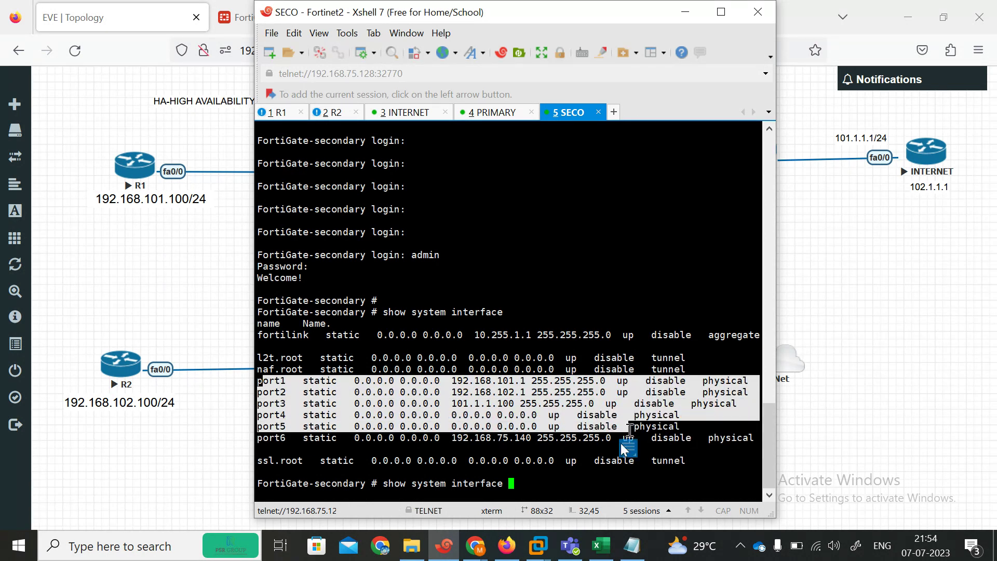
{"action": "left_click", "coordinate": [583, 486]}
{"action": "key", "text": "BackSpace"}
{"action": "key", "text": "BackSpace"}
{"action": "key", "text": "BackSpace"}
{"action": "key", "text": "BackSpace"}
{"action": "key", "text": "BackSpace"}
{"action": "key", "text": "BackSpace"}
{"action": "key", "text": "BackSpace"}
{"action": "key", "text": "BackSpace"}
{"action": "key", "text": "BackSpace"}
{"action": "key", "text": "BackSpace"}
{"action": "key", "text": "BackSpace"}
{"action": "key", "text": "BackSpace"}
{"action": "key", "text": "BackSpace"}
{"action": "key", "text": "BackSpace"}
{"action": "key", "text": "BackSpace"}
{"action": "key", "text": "BackSpace"}
{"action": "key", "text": "BackSpace"}
{"action": "key", "text": "BackSpace"}
{"action": "key", "text": "BackSpace"}
{"action": "key", "text": "BackSpace"}
Step: Run 'show system ha' on the secondary: mode a-p, heartbeat port4/port5, override disabled, monitoring port1–port3
{"action": "type", "text": "show system "}
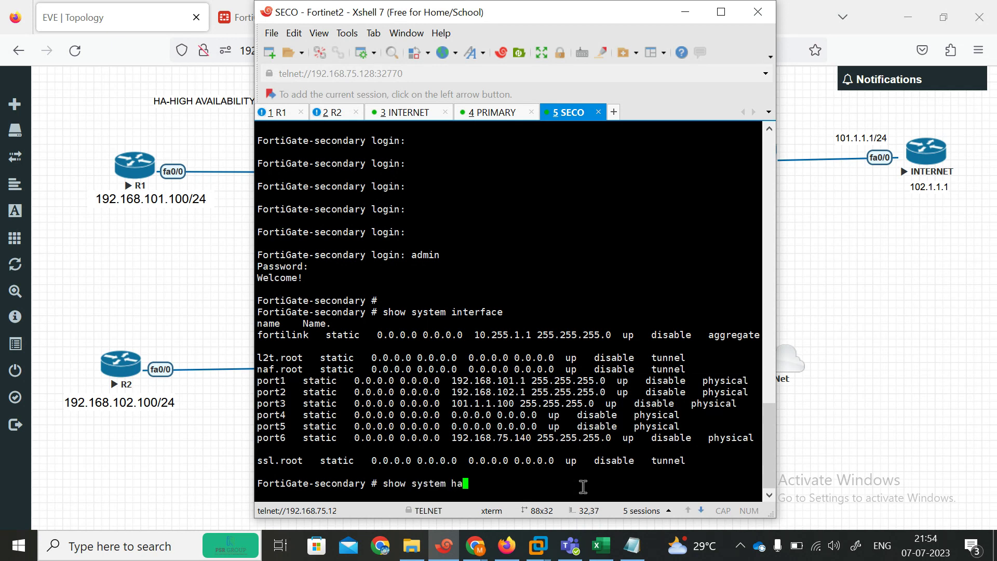
{"action": "type", "text": "ha"}
{"action": "key", "text": "Return"}
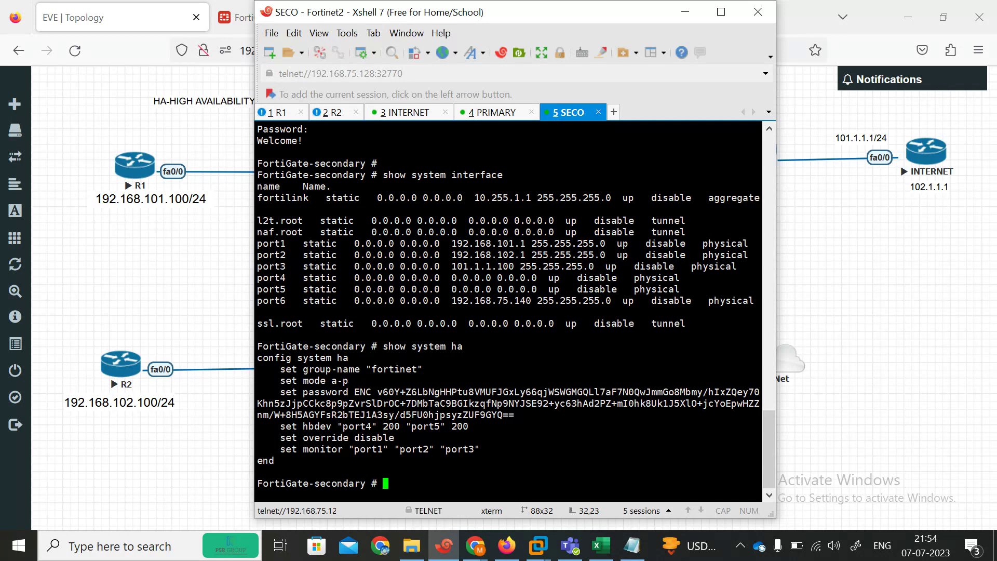
{"action": "left_click_drag", "start_coordinate": [285, 380], "coordinate": [370, 390]}
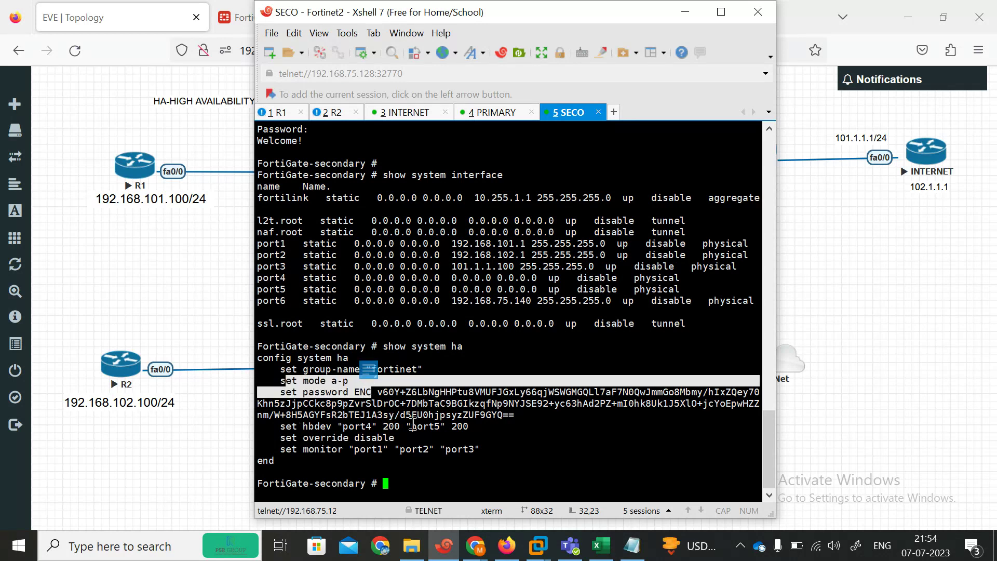
{"action": "left_click_drag", "start_coordinate": [286, 426], "coordinate": [441, 429]}
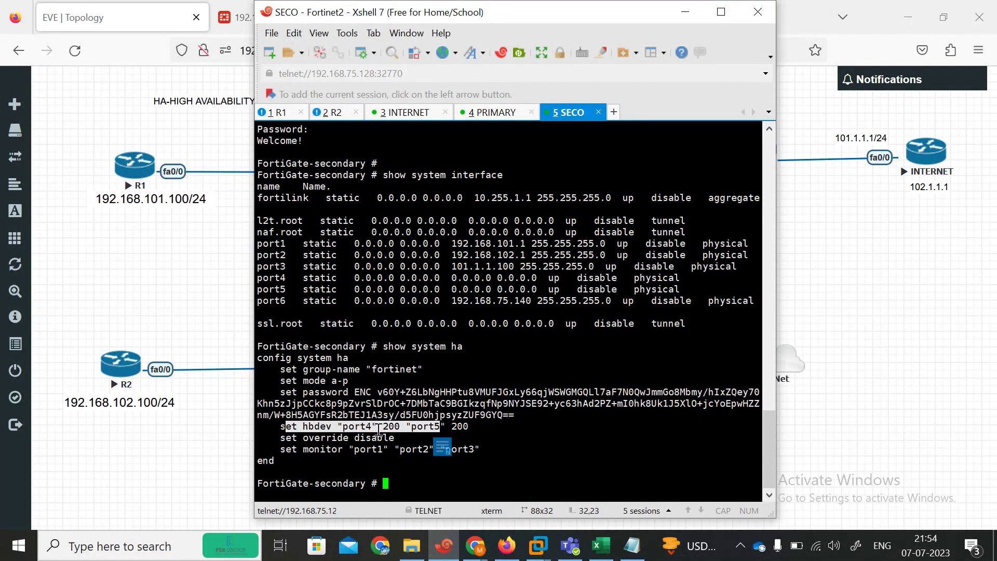
{"action": "left_click_drag", "start_coordinate": [280, 438], "coordinate": [402, 442]}
{"action": "left_click_drag", "start_coordinate": [280, 449], "coordinate": [496, 449]}
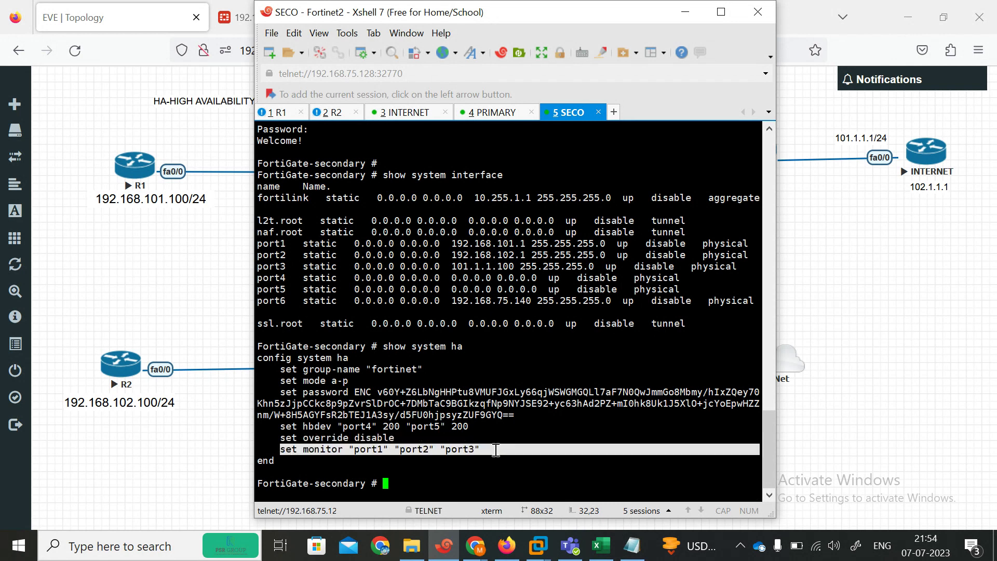
{"action": "left_click", "coordinate": [436, 479]}
{"action": "key", "text": "Return"}
{"action": "key", "text": "Return"}
{"action": "key", "text": "Return"}
{"action": "key", "text": "Return"}
{"action": "key", "text": "Return"}
{"action": "key", "text": "Return"}
{"action": "key", "text": "Return"}
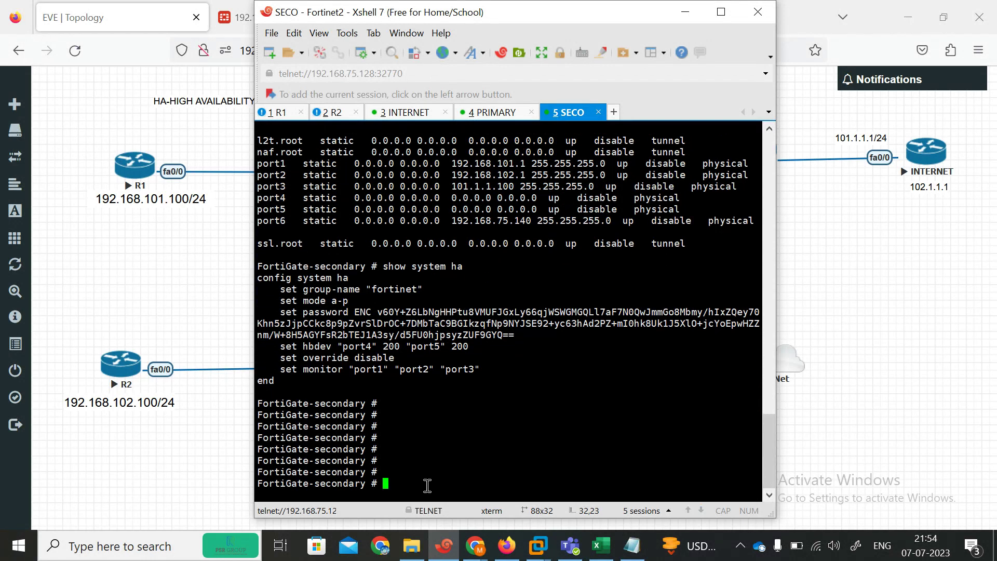
Step: Log into the primary FortiGate as admin and reboot it with 'execute reboot', confirming y
{"action": "left_click", "coordinate": [494, 112]}
{"action": "type", "text": "admin"}
{"action": "key", "text": "Return"}
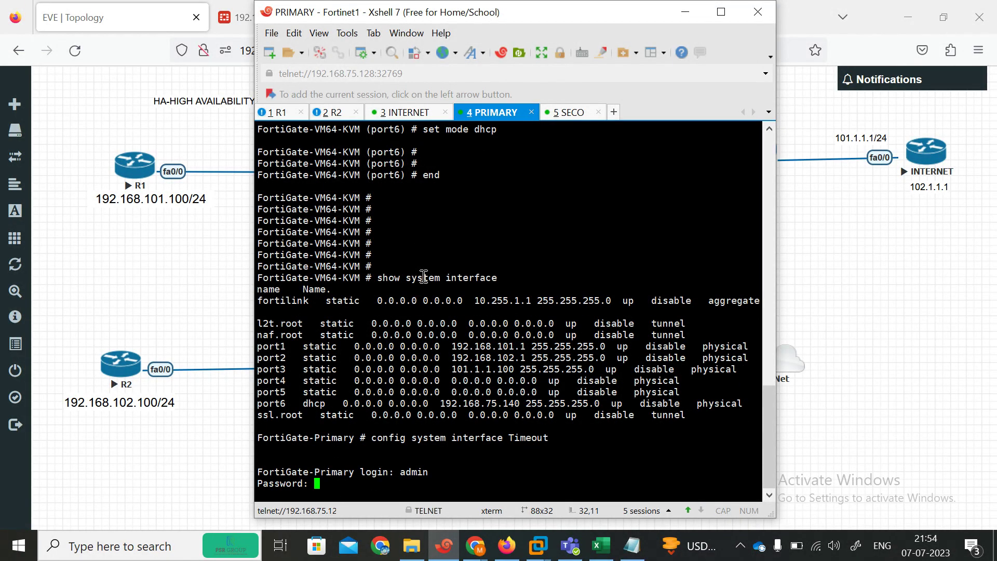
{"action": "key", "text": "Return"}
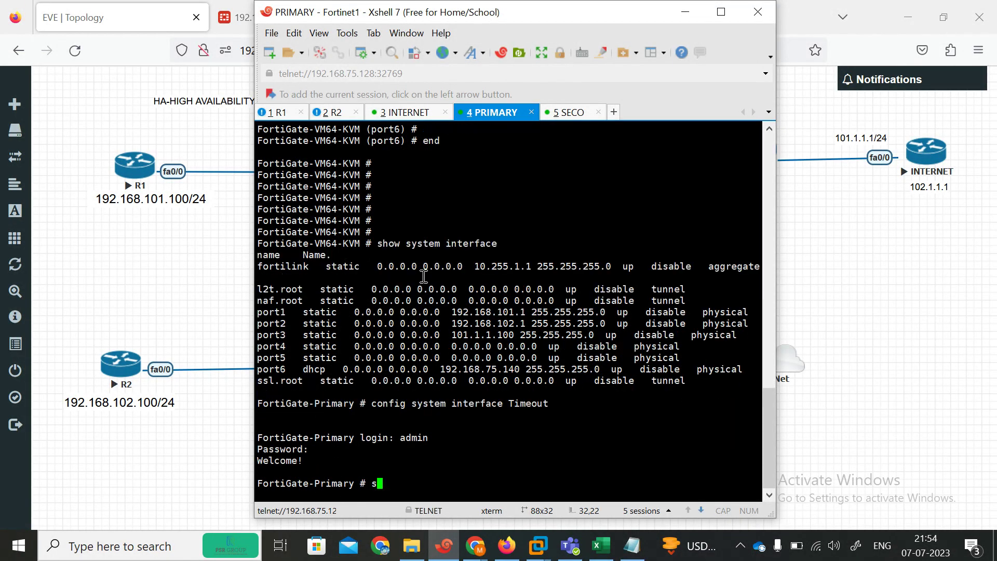
{"action": "type", "text": "execute sdnyystem  re"}
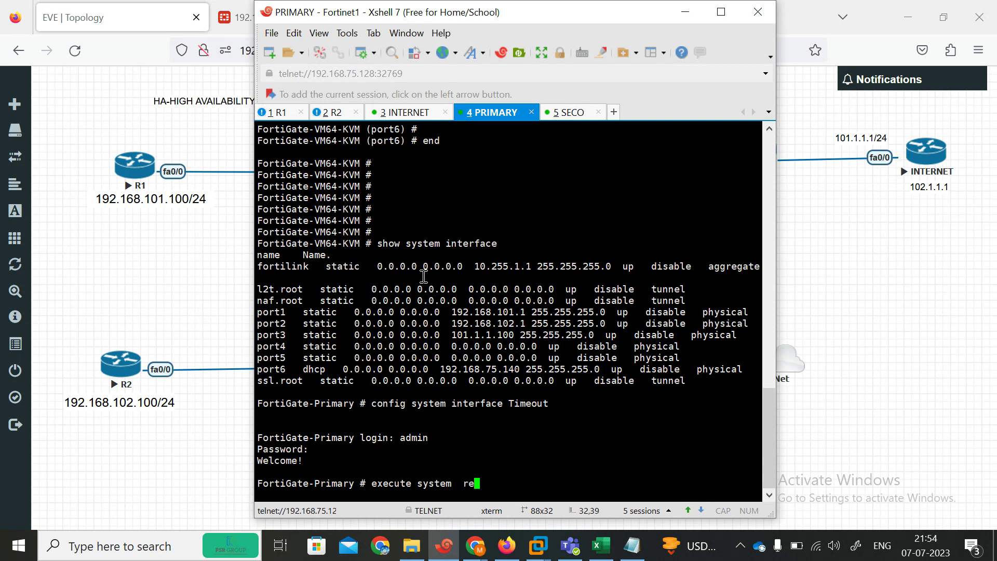
{"action": "key", "text": "BackSpace"}
{"action": "key", "text": "BackSpace"}
{"action": "key", "text": "BackSpace"}
{"action": "key", "text": "BackSpace"}
{"action": "key", "text": "BackSpace"}
{"action": "key", "text": "BackSpace"}
{"action": "key", "text": "BackSpace"}
{"action": "key", "text": "BackSpace"}
{"action": "type", "text": "fa"}
{"action": "key", "text": "Tab"}
{"action": "key", "text": "BackSpace"}
{"action": "key", "text": "BackSpace"}
{"action": "key", "text": "BackSpace"}
{"action": "key", "text": "BackSpace"}
{"action": "key", "text": "BackSpace"}
{"action": "key", "text": "BackSpace"}
{"action": "key", "text": "BackSpace"}
{"action": "key", "text": "BackSpace"}
{"action": "key", "text": "BackSpace"}
{"action": "key", "text": "BackSpace"}
{"action": "key", "text": "BackSpace"}
{"action": "key", "text": "BackSpace"}
{"action": "key", "text": "BackSpace"}
{"action": "key", "text": "BackSpace"}
{"action": "type", "text": "e reboot"}
{"action": "key", "text": "Return"}
{"action": "type", "text": "y"}
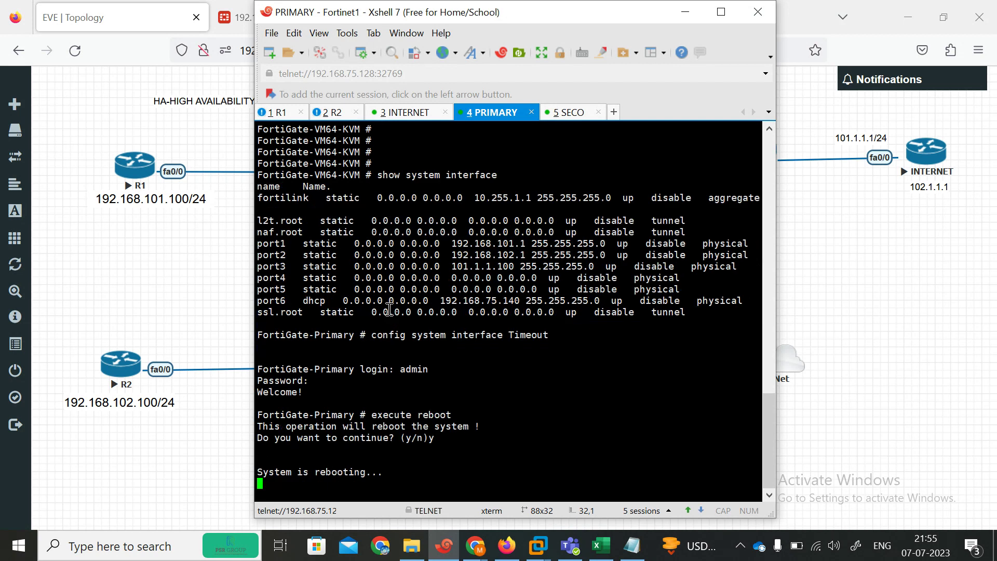
Step: Watch the secondary FortiGate's console as the primary goes down, then open R1's console
{"action": "left_click", "coordinate": [567, 114]}
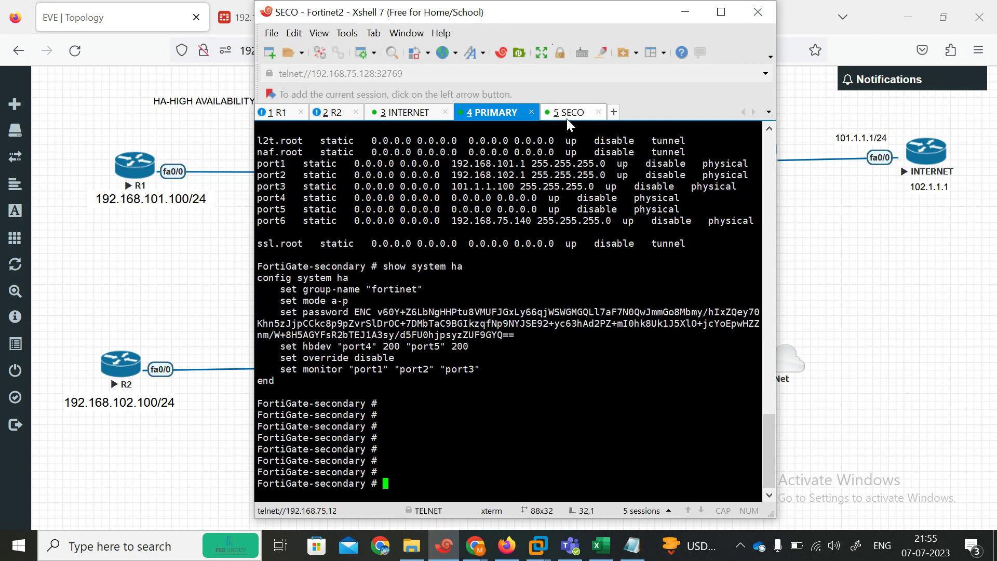
{"action": "key", "text": "Return"}
{"action": "key", "text": "Return"}
{"action": "key", "text": "Return"}
{"action": "key", "text": "Return"}
{"action": "key", "text": "Return"}
{"action": "key", "text": "Return"}
{"action": "key", "text": "Return"}
{"action": "key", "text": "Return"}
{"action": "key", "text": "Return"}
{"action": "key", "text": "Return"}
{"action": "key", "text": "Return"}
{"action": "key", "text": "Return"}
{"action": "key", "text": "Return"}
{"action": "key", "text": "Return"}
{"action": "key", "text": "Return"}
{"action": "key", "text": "Return"}
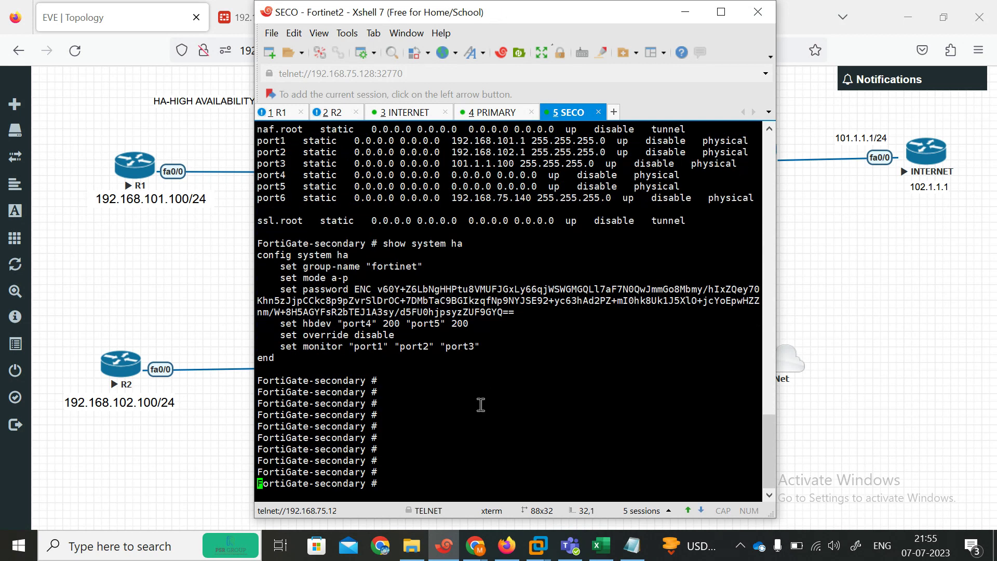
{"action": "key", "text": "Return"}
{"action": "key", "text": "Return"}
{"action": "key", "text": "Return"}
{"action": "key", "text": "Return"}
{"action": "key", "text": "Return"}
{"action": "key", "text": "Return"}
{"action": "key", "text": "Return"}
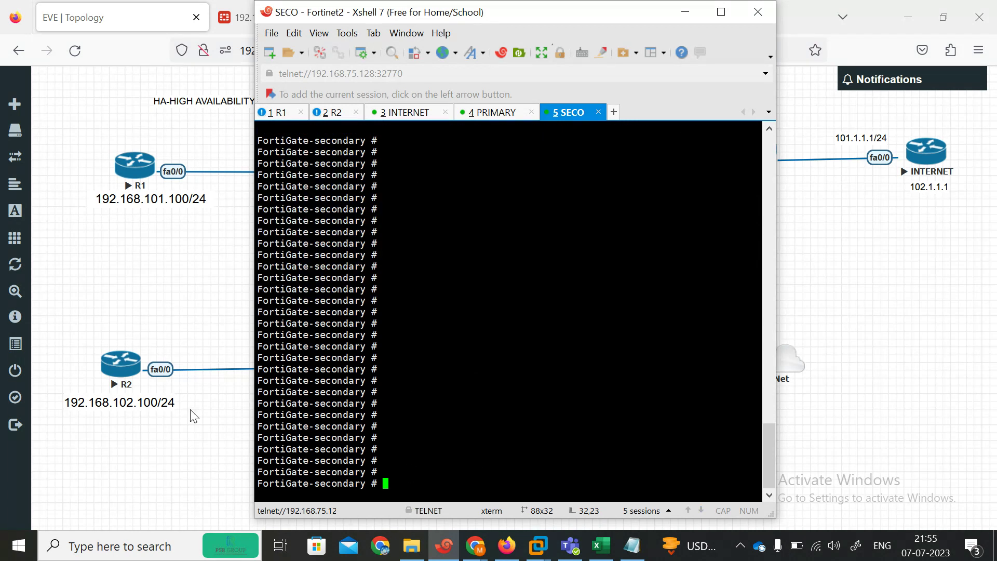
{"action": "left_click", "coordinate": [126, 183]}
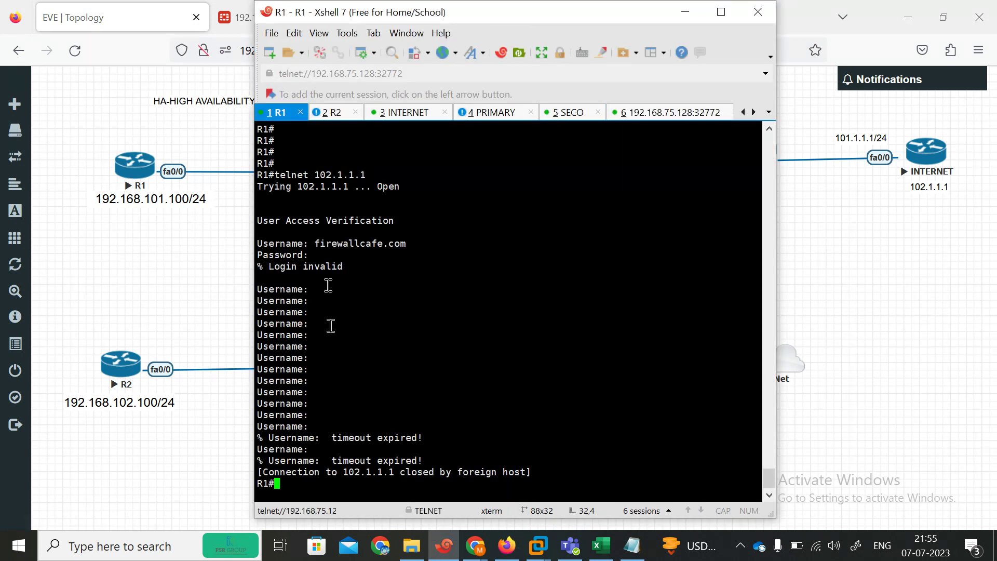
Step: Re-run 'telnet 102.1.1.1' from R1 and try logging in with 'end', both attempts rejected
{"action": "key", "text": "Return"}
{"action": "key", "text": "Return"}
{"action": "key", "text": "Return"}
{"action": "type", "text": "conf ter"}
{"action": "key", "text": "Up"}
{"action": "key", "text": "Return"}
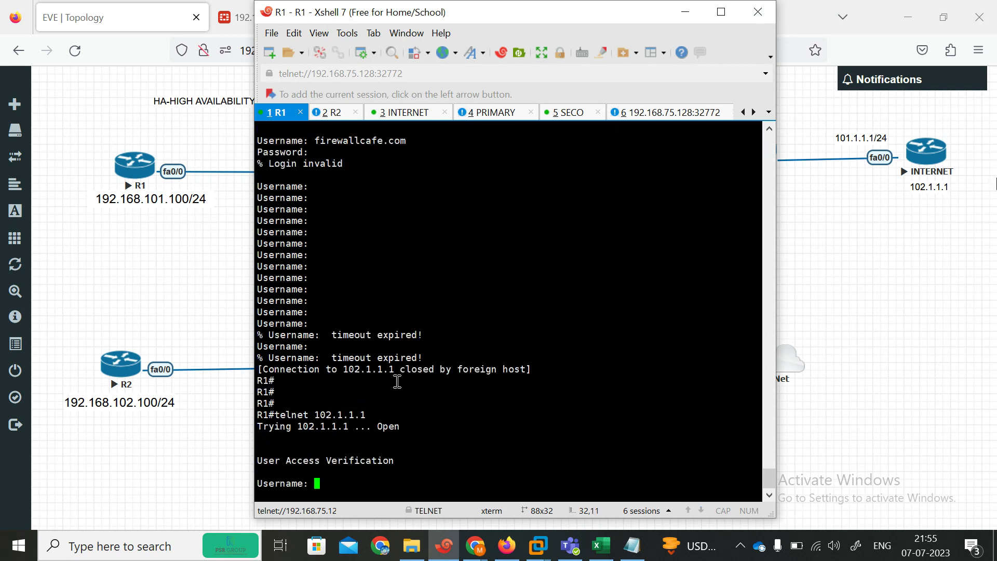
{"action": "key", "text": "Return"}
{"action": "key", "text": "Return"}
{"action": "key", "text": "Return"}
{"action": "key", "text": "Return"}
{"action": "key", "text": "Return"}
{"action": "key", "text": "Return"}
{"action": "key", "text": "Return"}
{"action": "key", "text": "Return"}
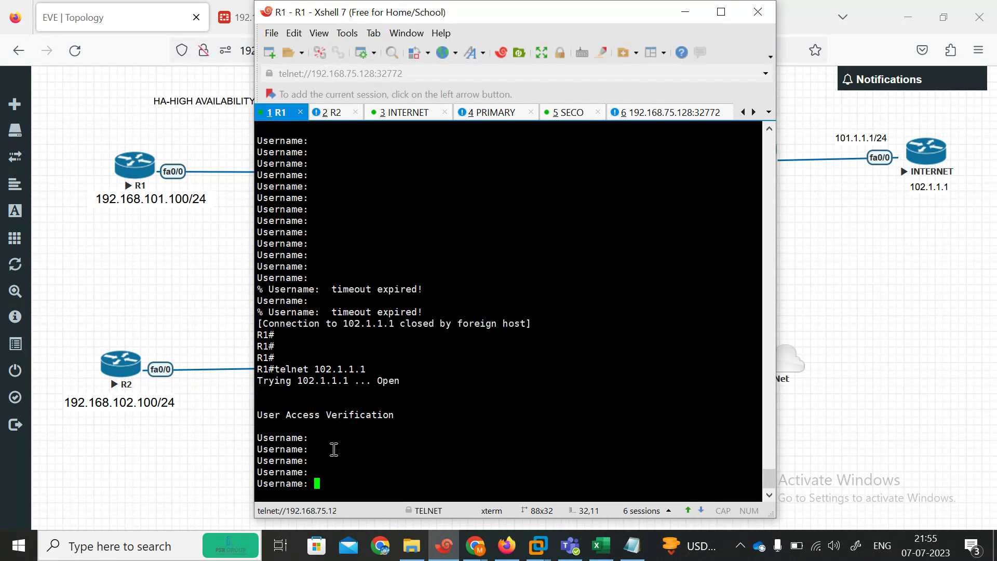
{"action": "type", "text": "end"}
{"action": "key", "text": "Return"}
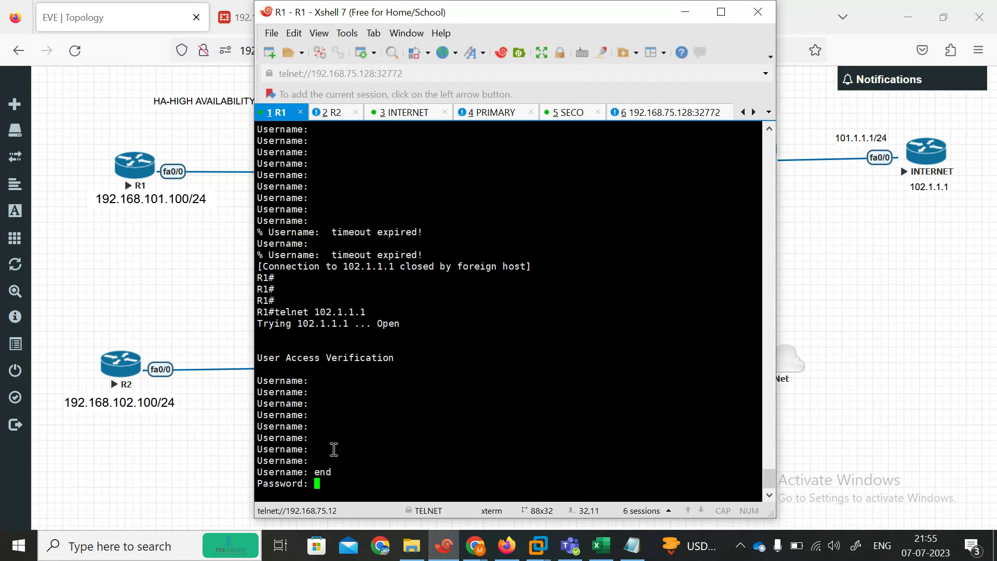
{"action": "key", "text": "Return"}
{"action": "key", "text": "Return"}
{"action": "type", "text": "end"}
{"action": "key", "text": "Return"}
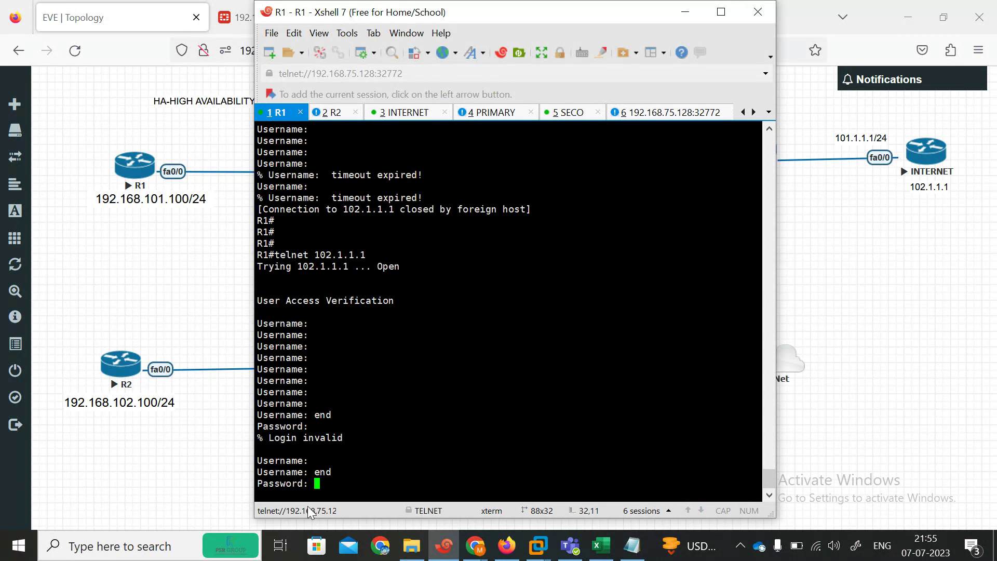
{"action": "key", "text": "Return"}
{"action": "key", "text": "Return"}
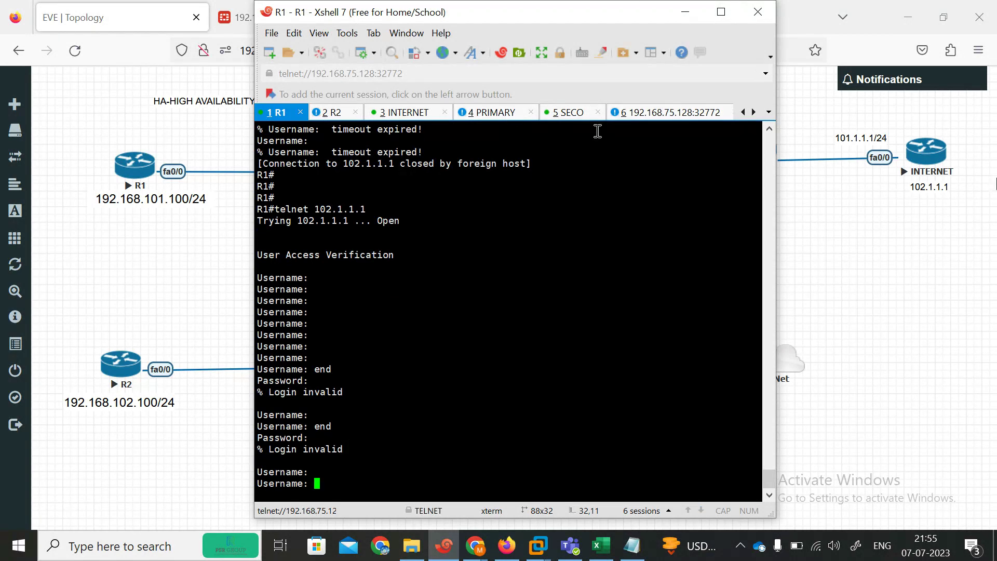
{"action": "left_click", "coordinate": [154, 265]}
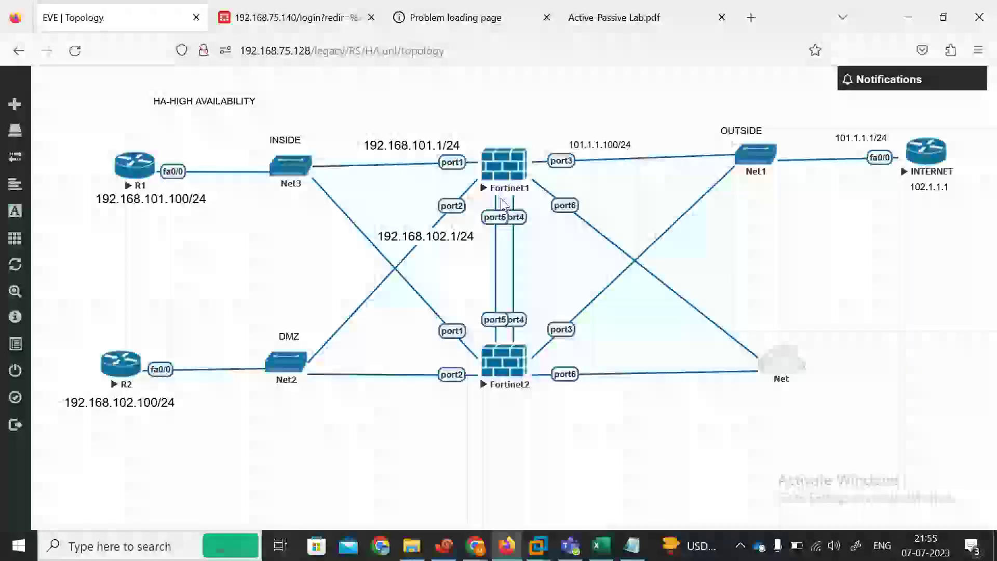
Step: Check the 192.168.75.140 and .141 pages, then close and disconnect Xshell's sixth session
{"action": "left_click", "coordinate": [291, 18]}
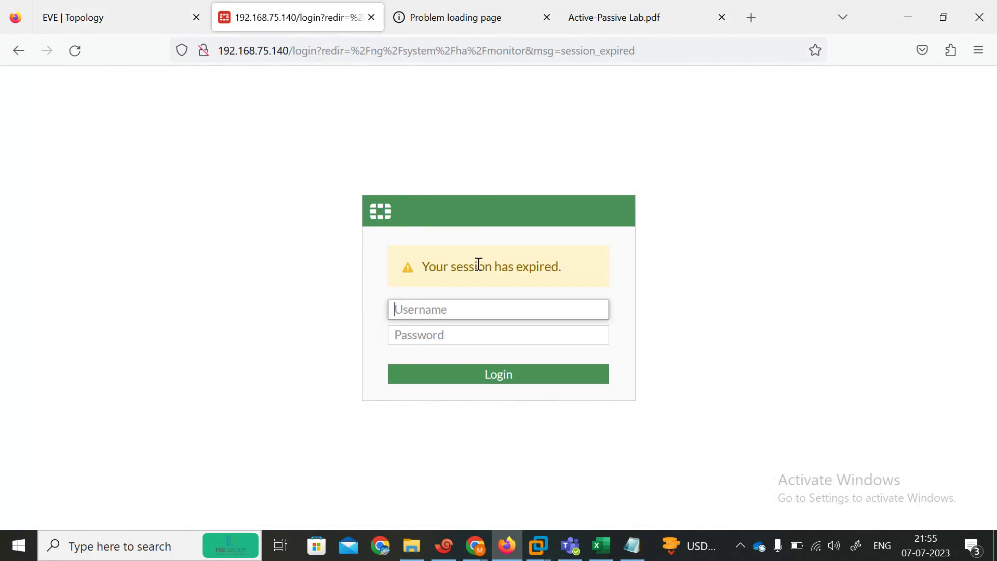
{"action": "left_click", "coordinate": [437, 16]}
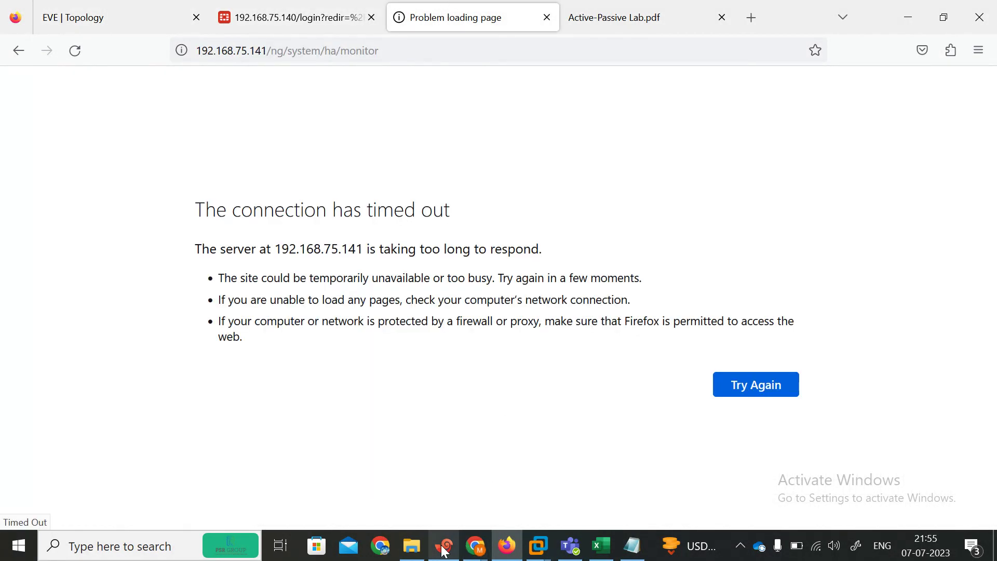
{"action": "left_click", "coordinate": [444, 545]}
{"action": "left_click", "coordinate": [656, 116]}
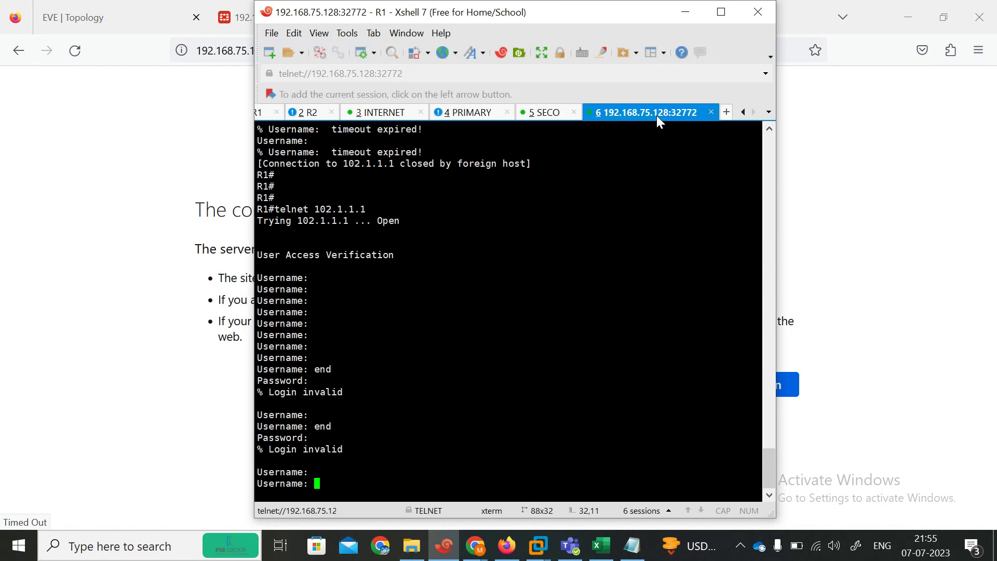
{"action": "left_click", "coordinate": [556, 115]}
{"action": "left_click", "coordinate": [640, 114]}
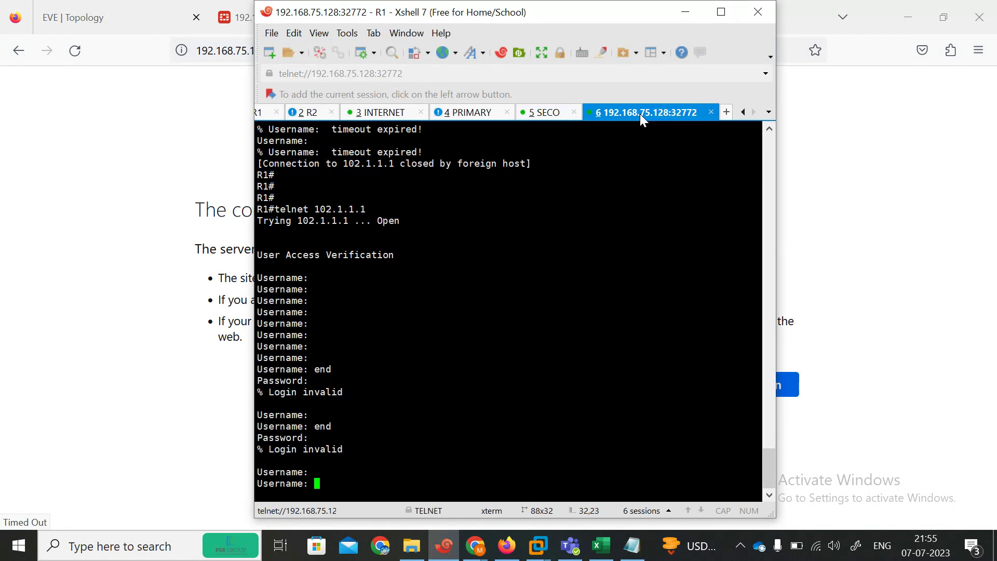
{"action": "left_click", "coordinate": [712, 112]}
{"action": "left_click", "coordinate": [534, 304]}
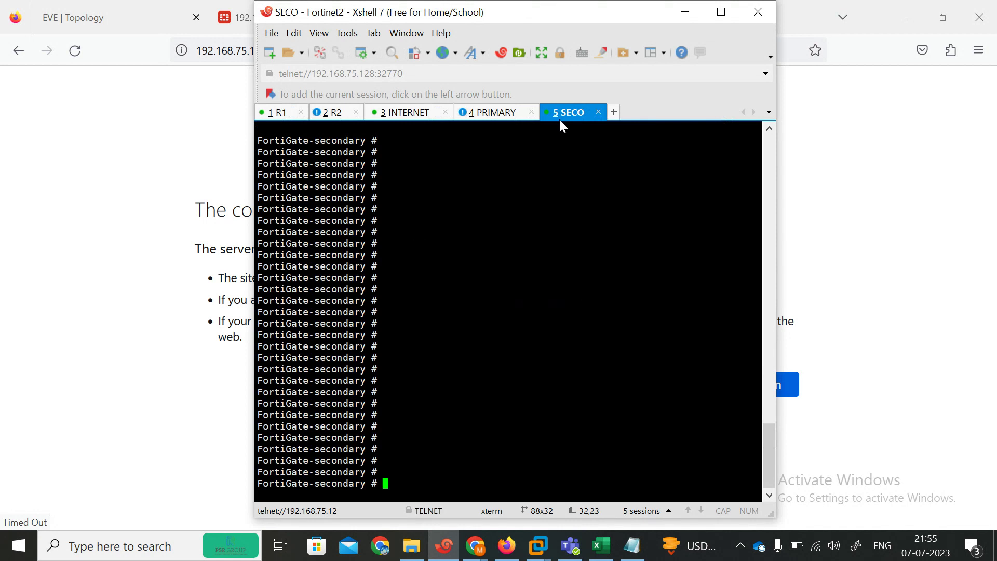
Step: Display the secondary's HA config, reviewing the group name, mode a-p, hbdev and override lines
{"action": "type", "text": "show system in"}
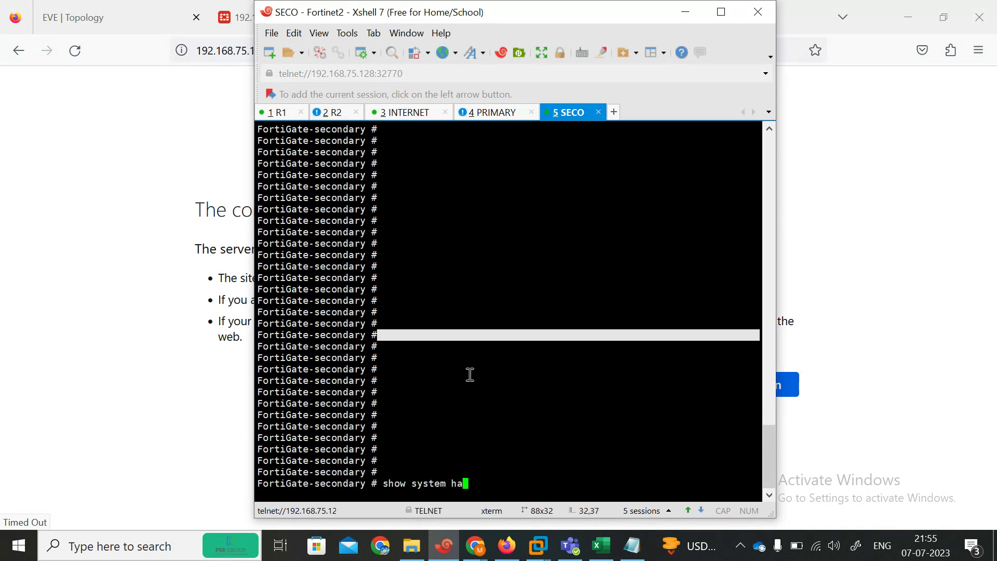
{"action": "key", "text": "Return"}
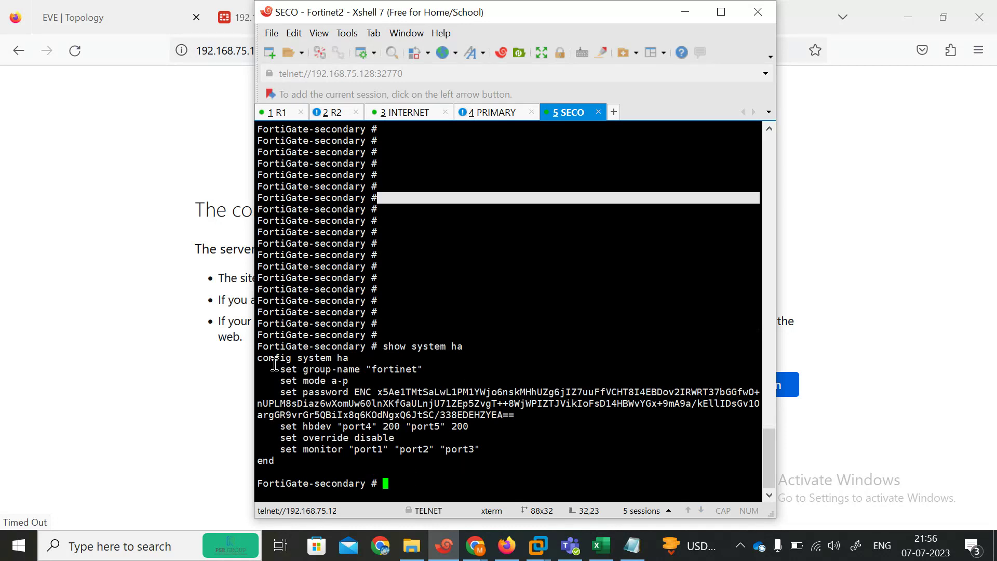
{"action": "left_click_drag", "start_coordinate": [266, 359], "coordinate": [356, 369]}
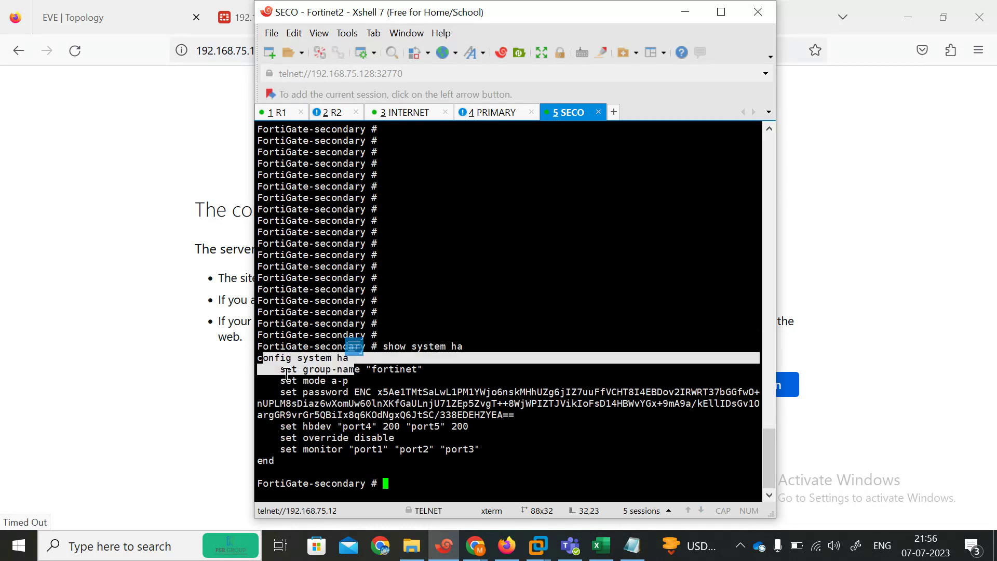
{"action": "left_click_drag", "start_coordinate": [271, 382], "coordinate": [377, 380]}
{"action": "left_click_drag", "start_coordinate": [265, 435], "coordinate": [317, 427]}
{"action": "left_click_drag", "start_coordinate": [260, 438], "coordinate": [407, 433]}
{"action": "left_click", "coordinate": [460, 469]}
{"action": "key", "text": "Return"}
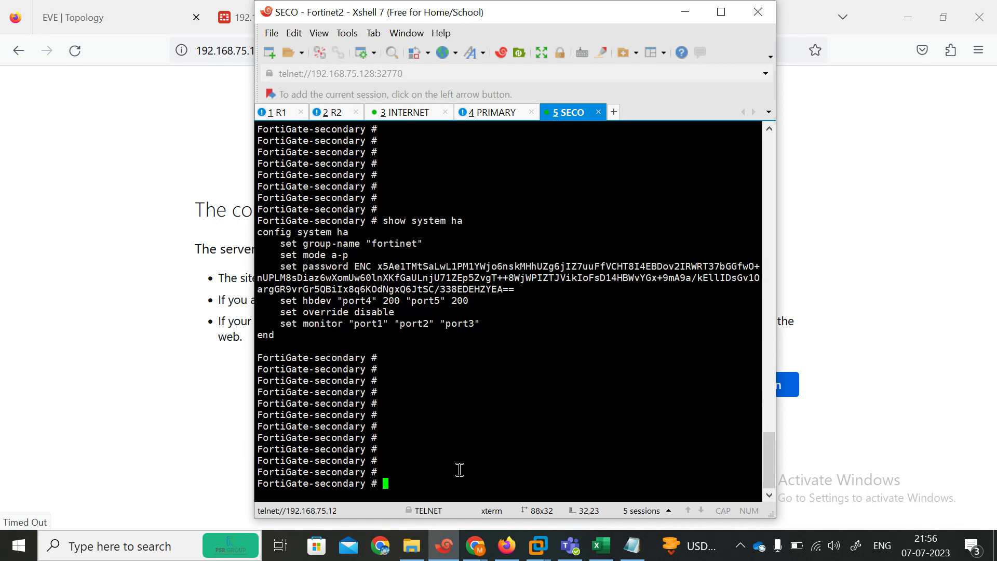
{"action": "left_click", "coordinate": [197, 75]}
Step: Log back into the FortiGate web GUI as admin, declining password saving and dismissing the FortiOS overview
{"action": "left_click", "coordinate": [289, 11]}
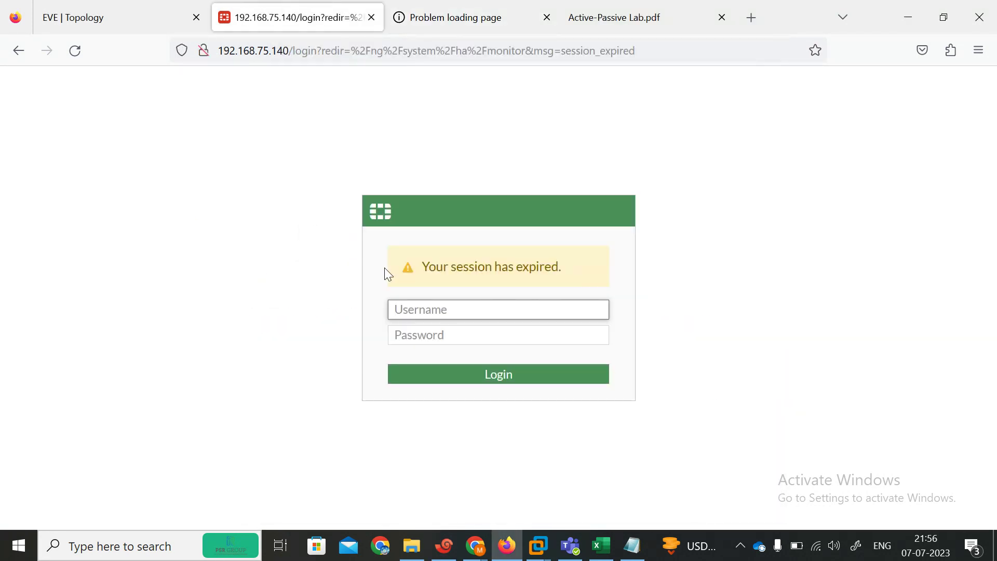
{"action": "type", "text": "admijn"}
{"action": "key", "text": "Tab"}
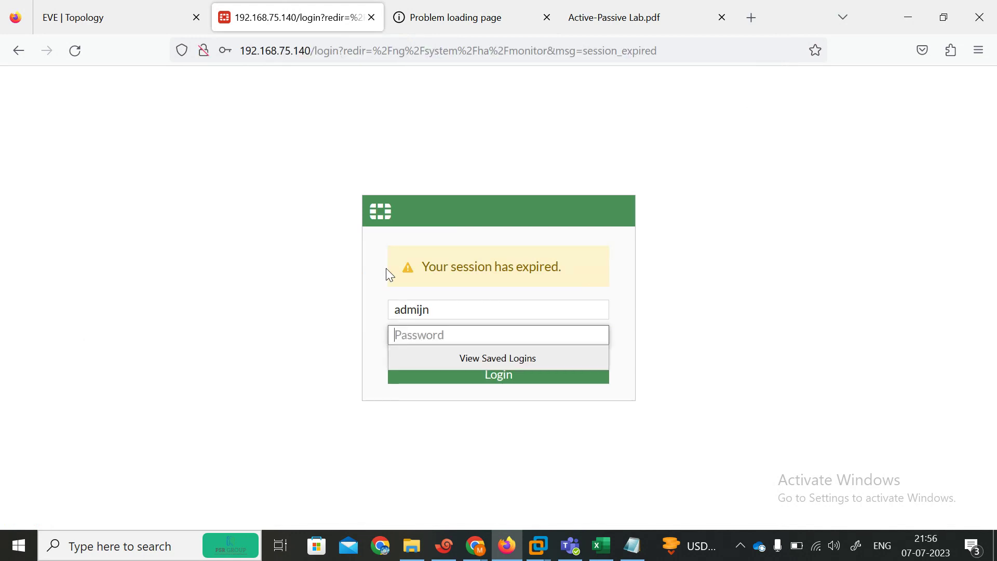
{"action": "left_click", "coordinate": [454, 311]}
{"action": "key", "text": "BackSpace"}
{"action": "type", "text": "n"}
{"action": "key", "text": "Tab"}
{"action": "type", "text": "admin"}
{"action": "key", "text": "Return"}
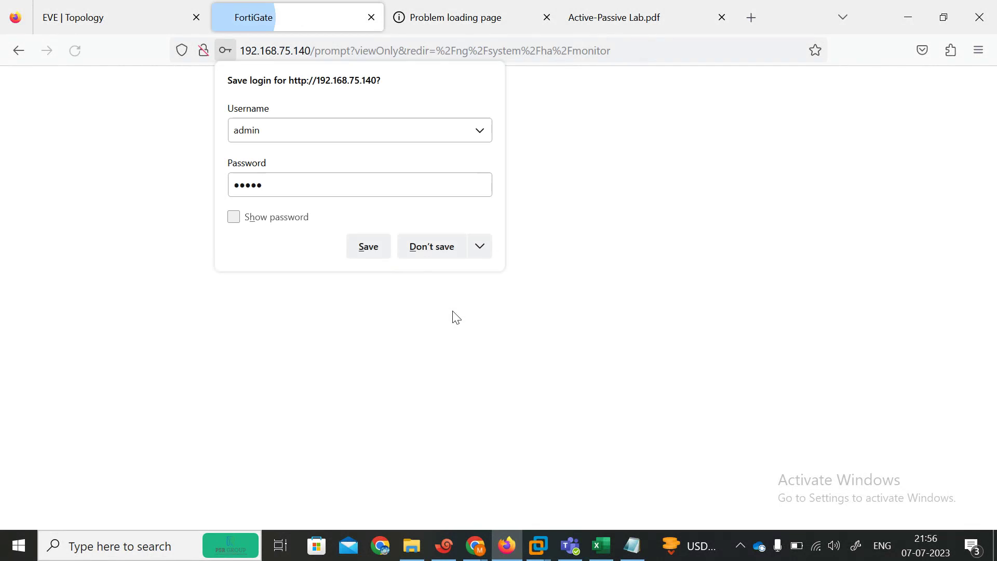
{"action": "left_click", "coordinate": [416, 246]}
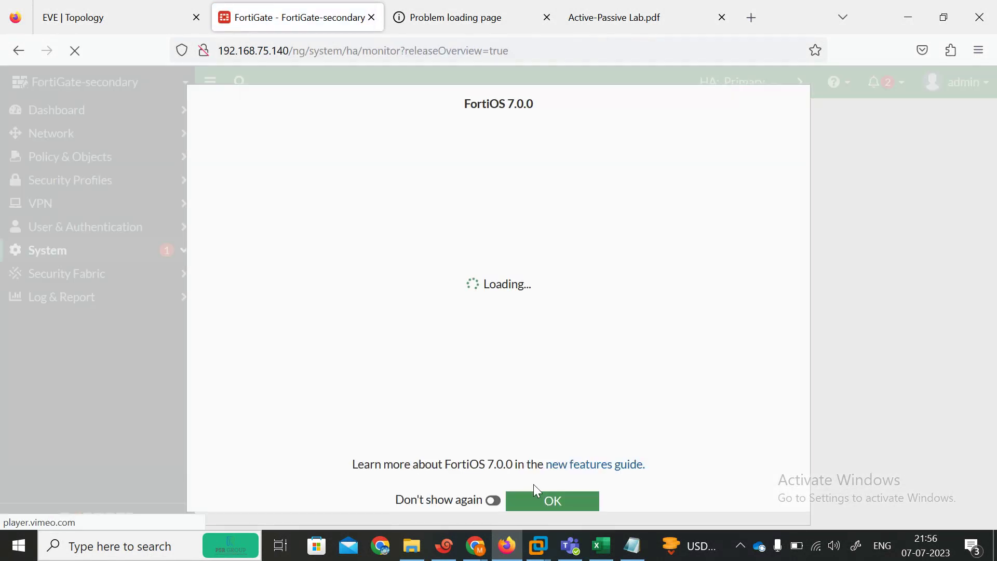
{"action": "left_click", "coordinate": [535, 500]}
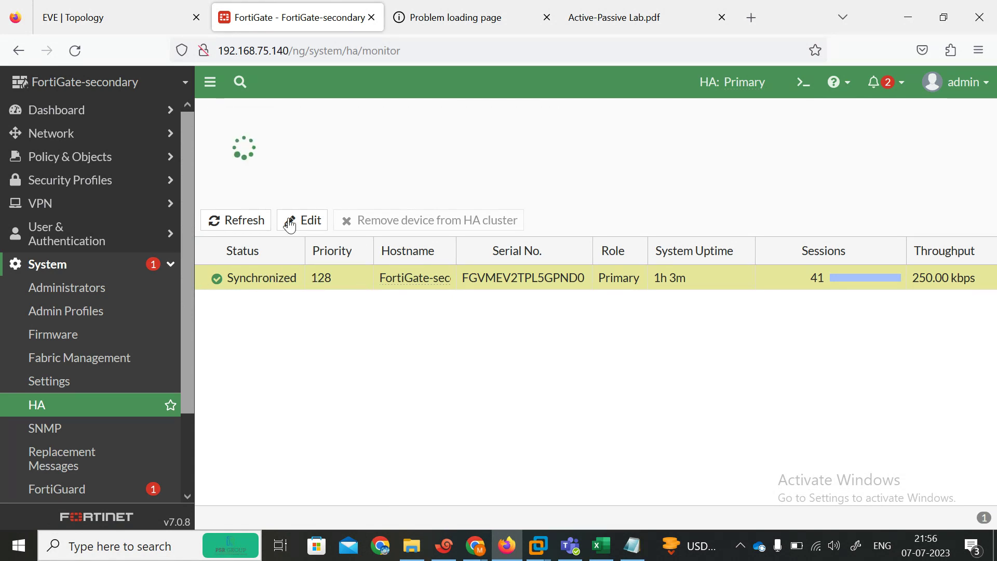
Step: Refresh the HA monitor to see FortiGate-secondary synchronized as Primary
{"action": "left_click", "coordinate": [233, 224]}
{"action": "left_click", "coordinate": [234, 219]}
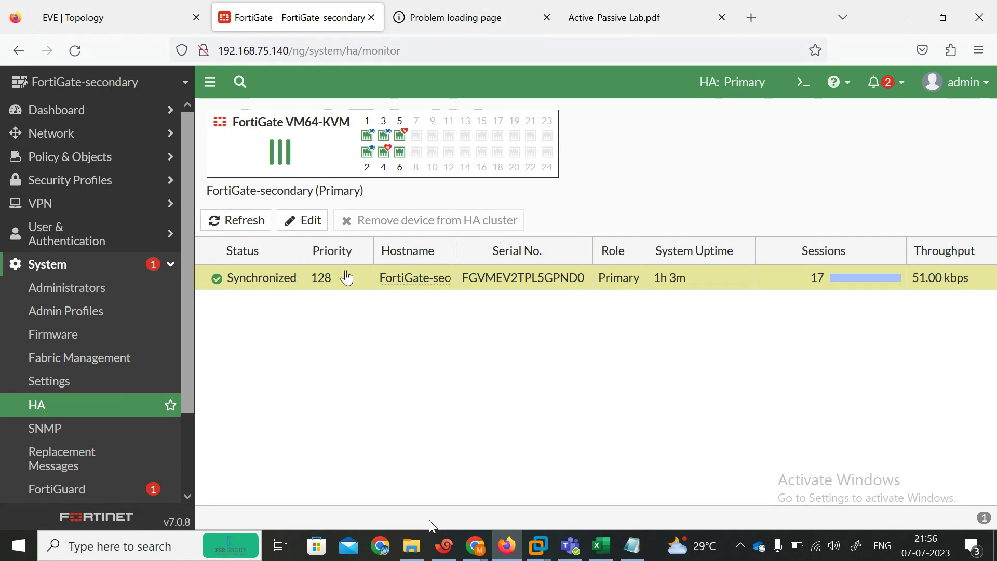
{"action": "left_click", "coordinate": [444, 546]}
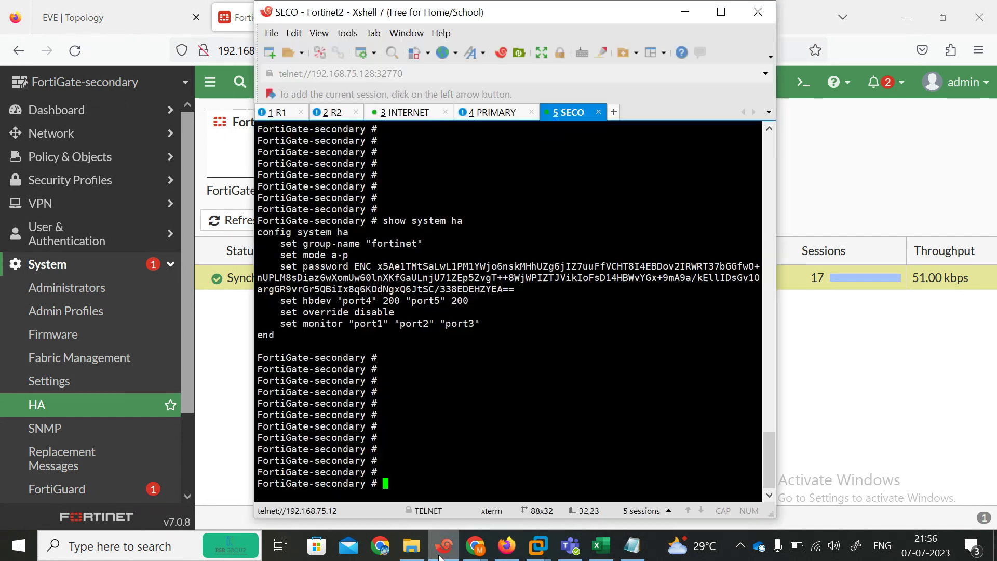
Step: Reposition R1 on the EVE topology and log into the rebooted primary FortiGate as admin
{"action": "left_click", "coordinate": [507, 113]}
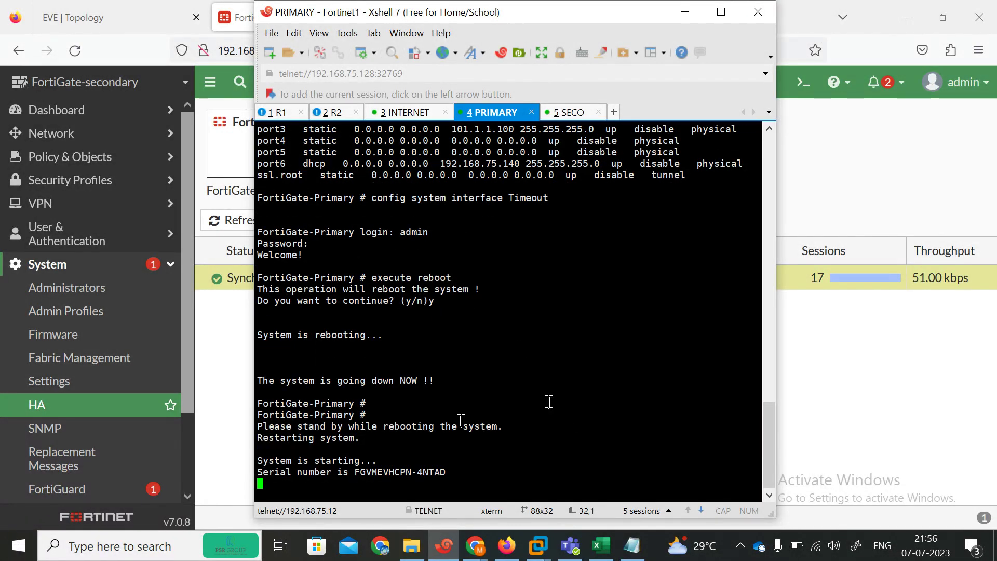
{"action": "left_click", "coordinate": [867, 379]}
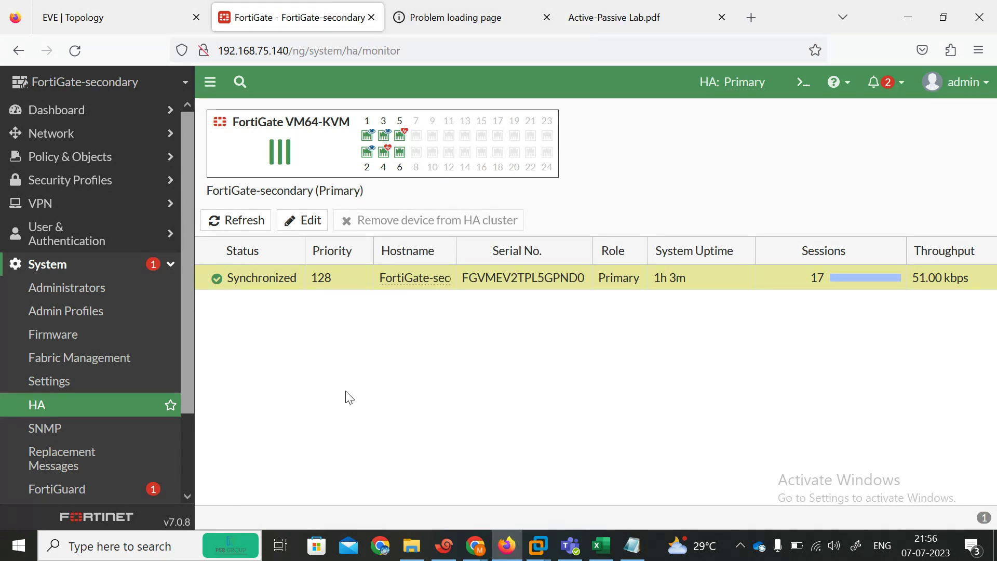
{"action": "left_click", "coordinate": [119, 7]}
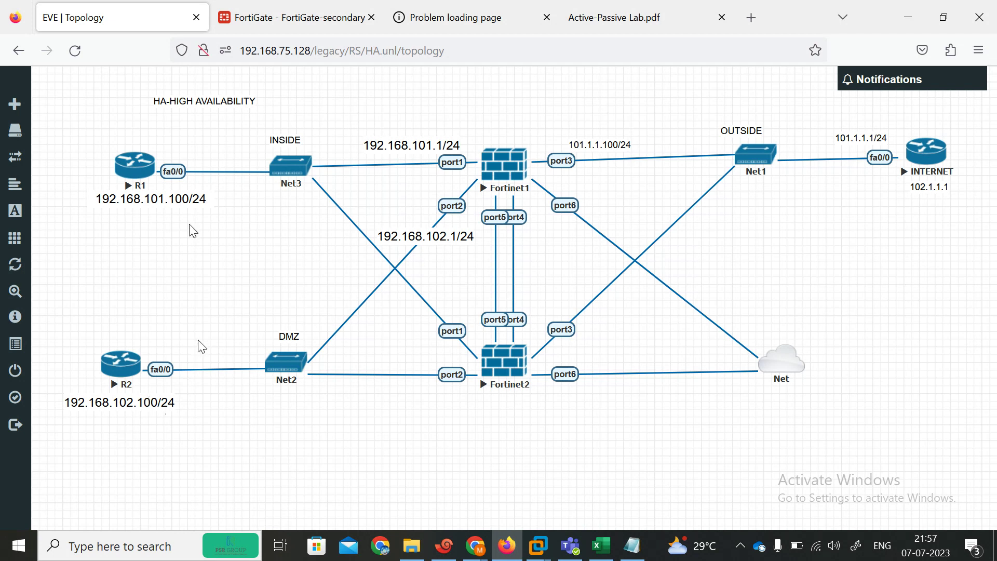
{"action": "left_click_drag", "start_coordinate": [135, 176], "coordinate": [145, 172]}
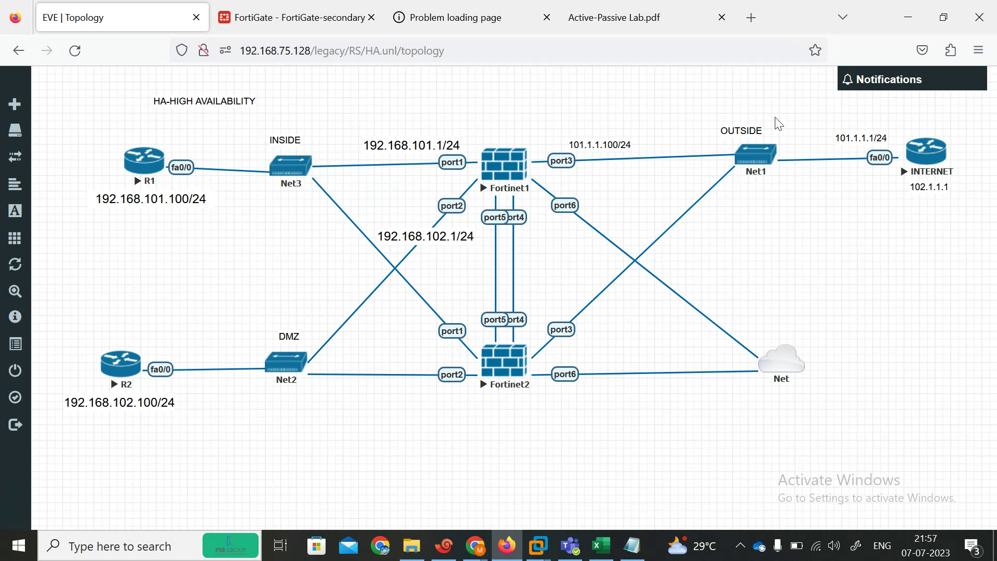
{"action": "left_click", "coordinate": [303, 16]}
{"action": "mouse_move", "coordinate": [352, 163]}
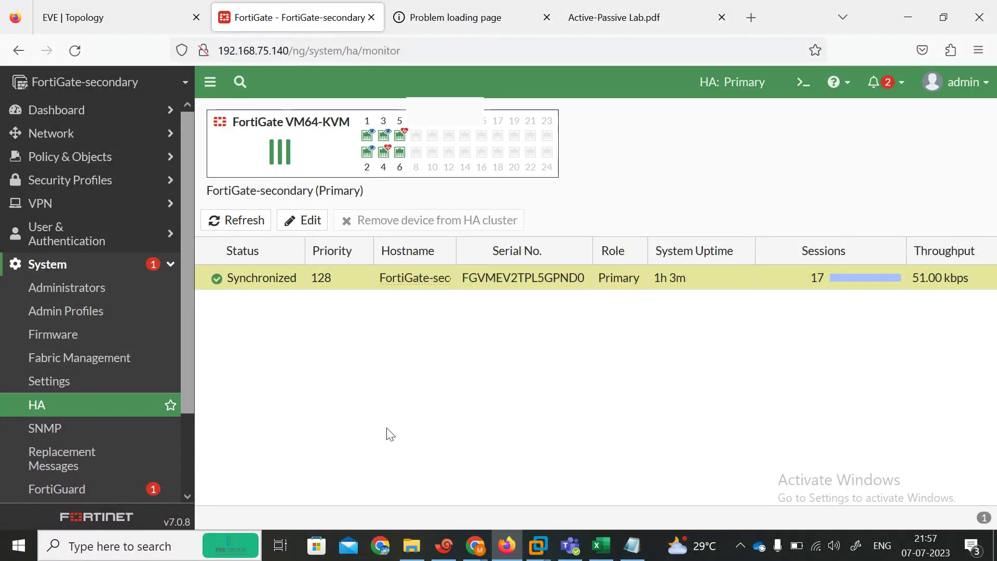
{"action": "left_click", "coordinate": [444, 546]}
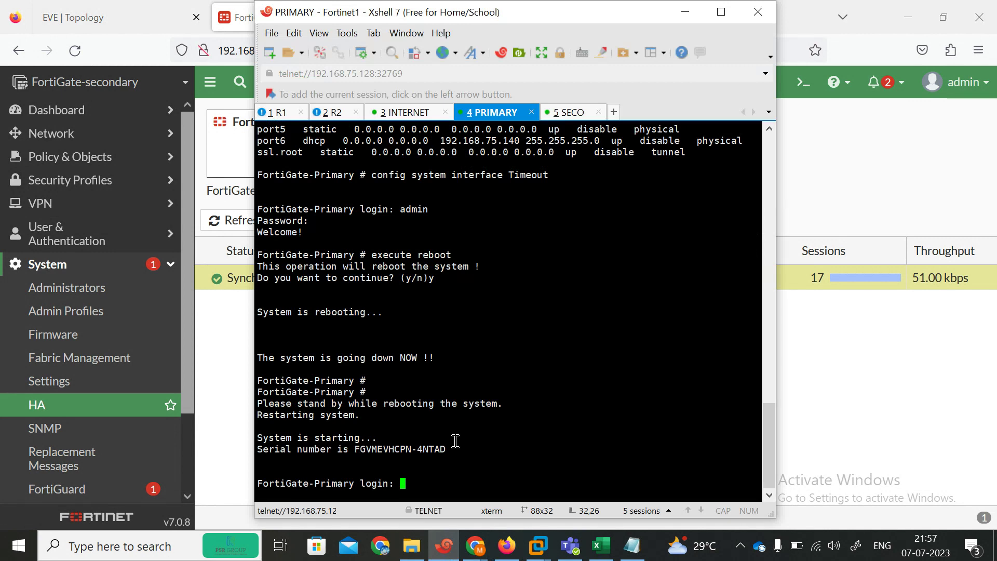
{"action": "type", "text": "admin"}
{"action": "key", "text": "Return"}
{"action": "key", "text": "Return"}
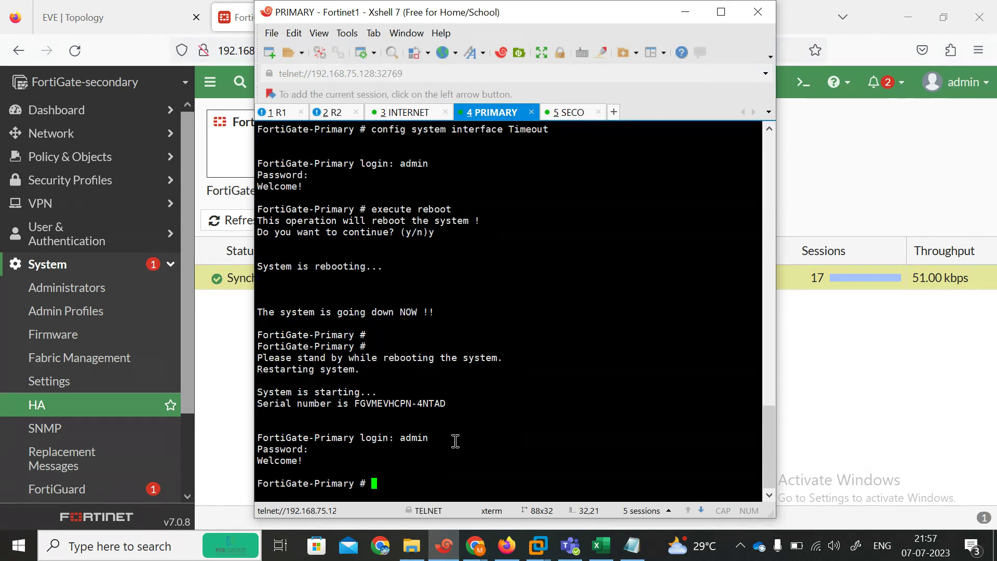
Step: Refresh the HA monitor, showing FortiGate-Primary rejoined as synchronized Secondary with priority 130
{"action": "left_click", "coordinate": [229, 359]}
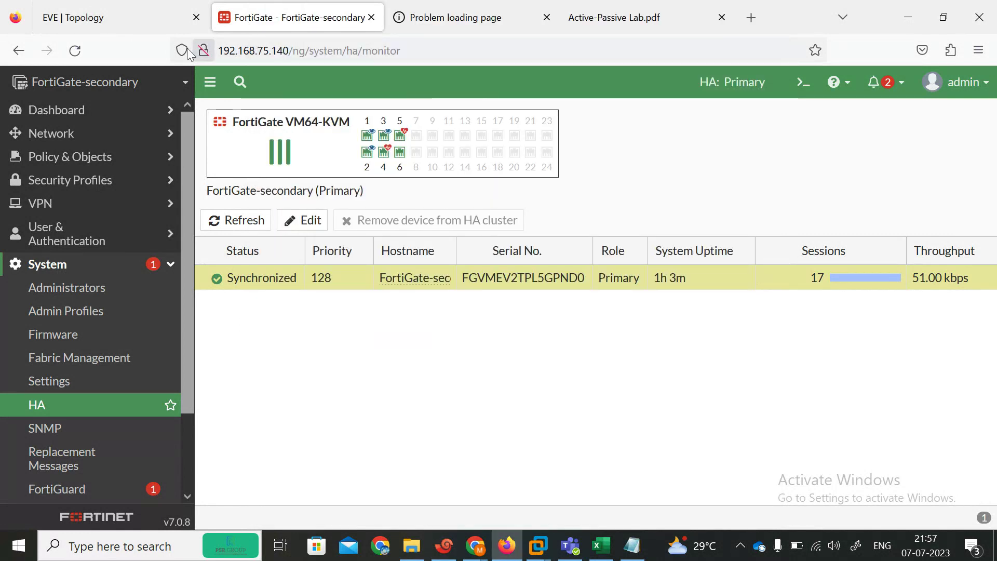
{"action": "left_click", "coordinate": [80, 54]}
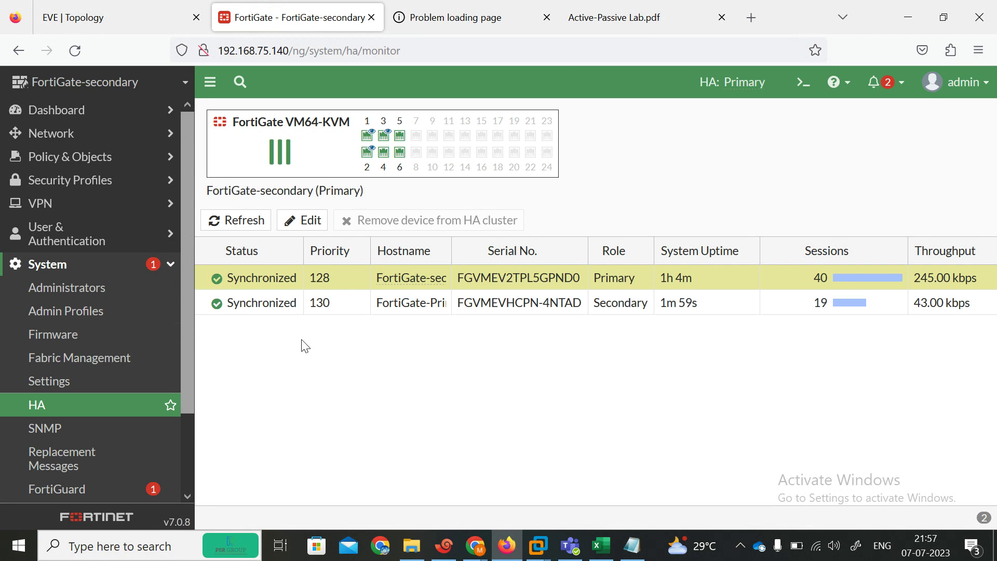
{"action": "left_click", "coordinate": [284, 302]}
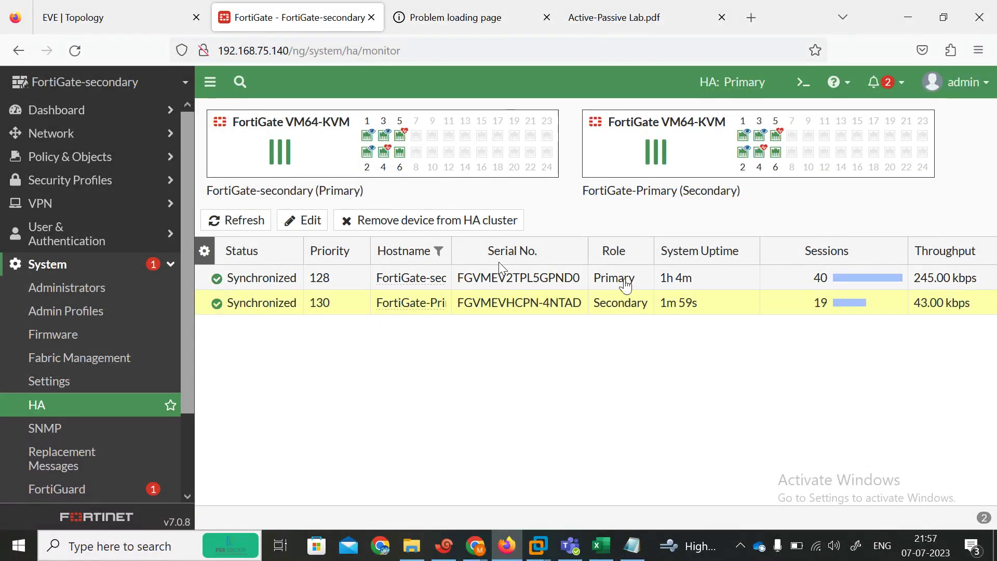
{"action": "left_click", "coordinate": [618, 278]}
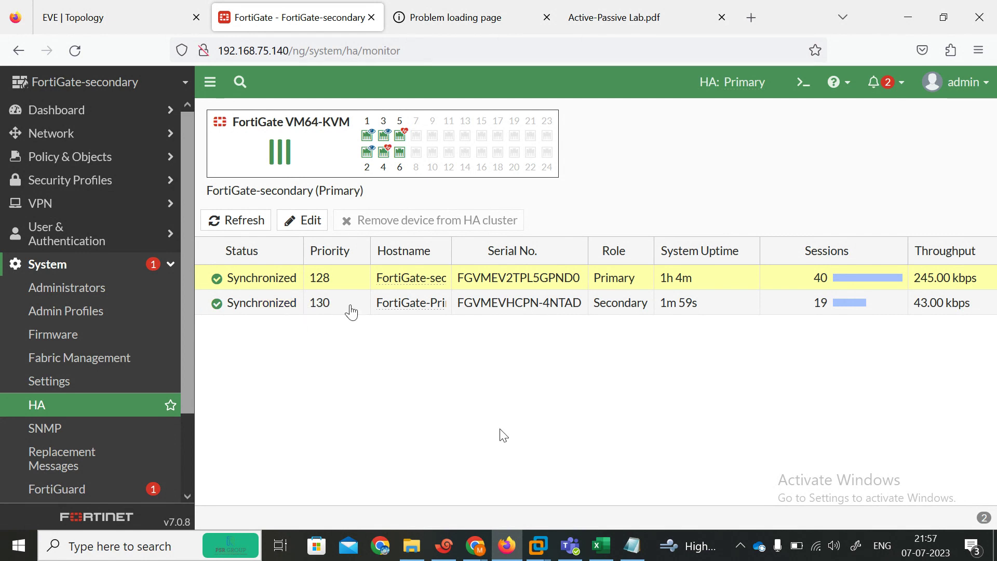
{"action": "left_click", "coordinate": [120, 11]}
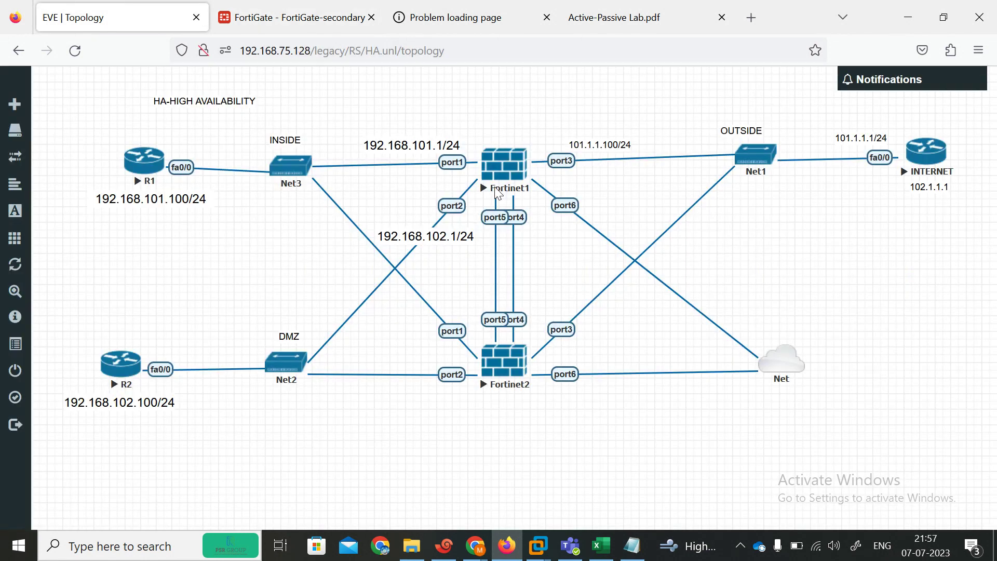
{"action": "left_click", "coordinate": [269, 8]}
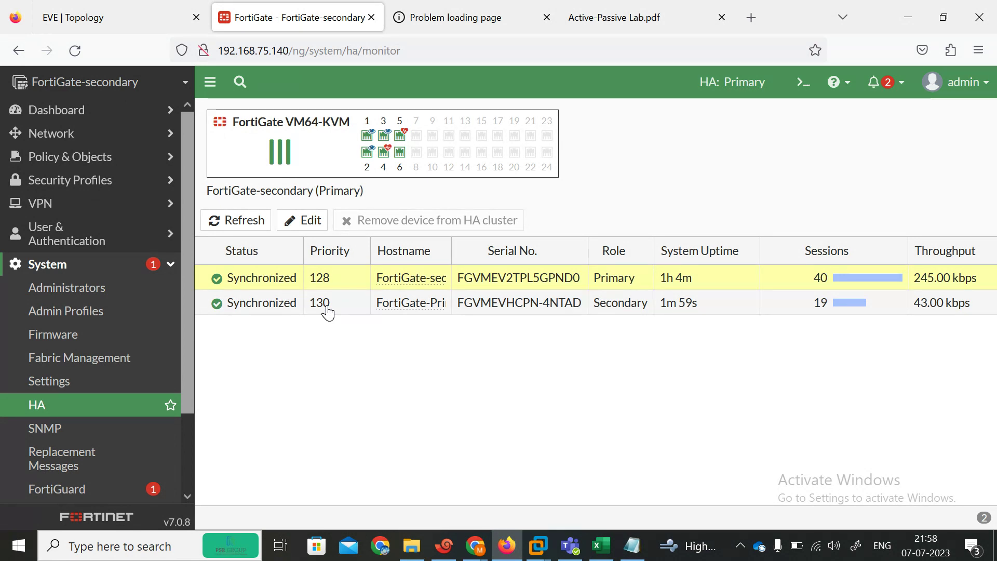
Step: On the primary, enter 'config system ha' and set override enable, using ? help to find the option
{"action": "left_click", "coordinate": [444, 548]}
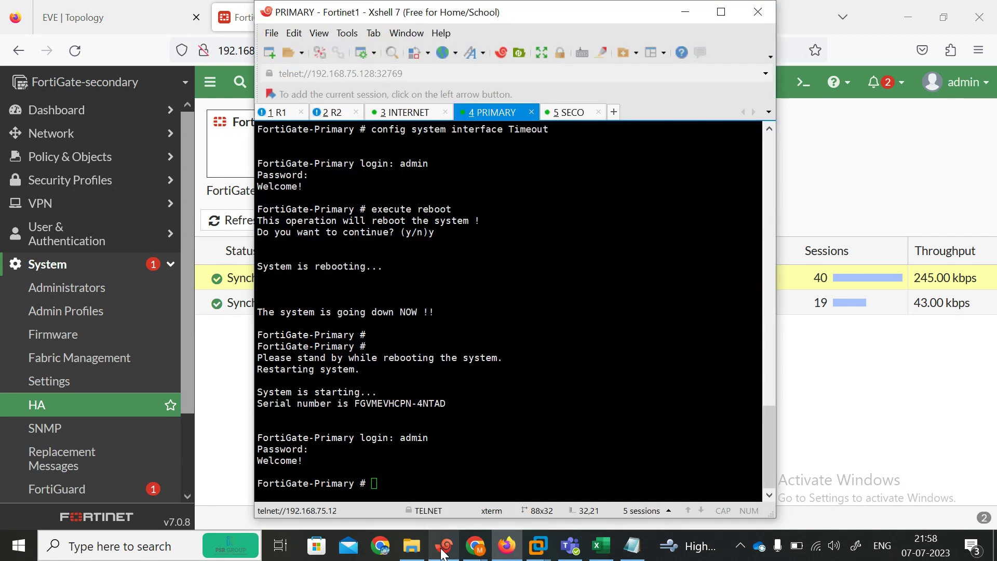
{"action": "key", "text": "Return"}
{"action": "key", "text": "Return"}
{"action": "key", "text": "Return"}
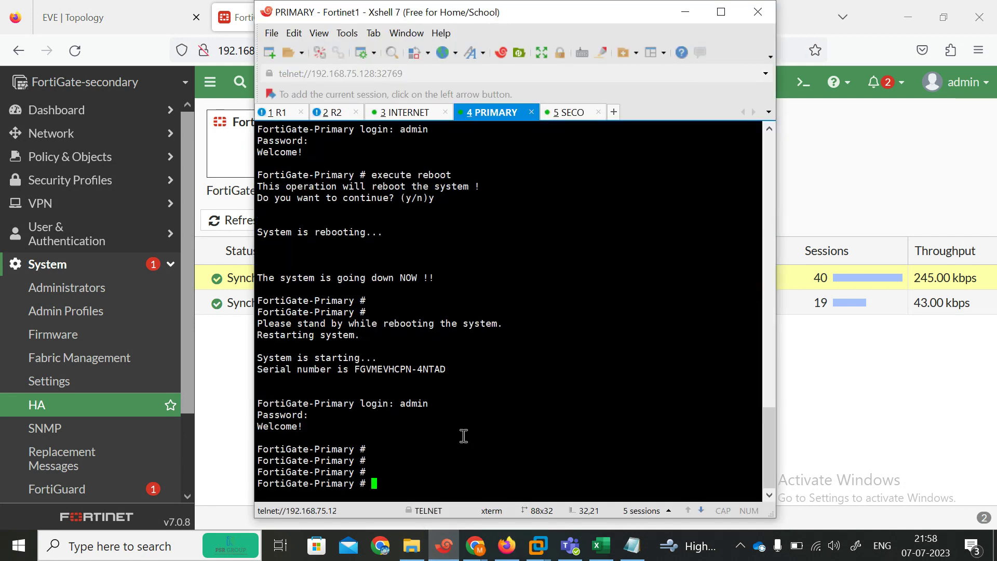
{"action": "type", "text": "config system ha"}
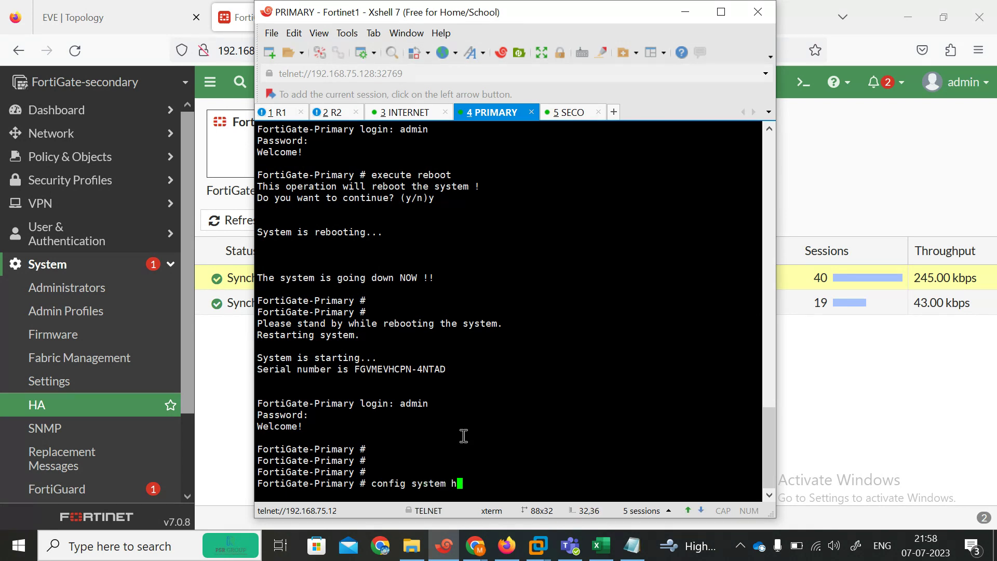
{"action": "key", "text": "Return"}
{"action": "key", "text": "Return"}
{"action": "key", "text": "Return"}
{"action": "key", "text": "Return"}
{"action": "key", "text": "Return"}
{"action": "key", "text": "Return"}
{"action": "type", "text": "set override"}
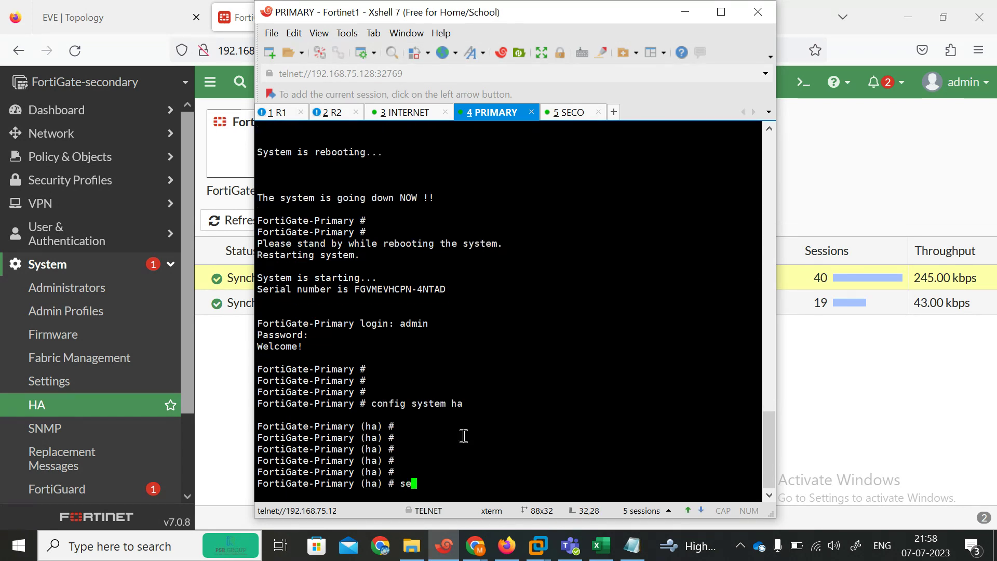
{"action": "key", "text": "BackSpace"}
{"action": "key", "text": "BackSpace"}
{"action": "key", "text": "BackSpace"}
{"action": "key", "text": "BackSpace"}
{"action": "key", "text": "BackSpace"}
{"action": "key", "text": "BackSpace"}
{"action": "key", "text": "BackSpace"}
{"action": "key", "text": "BackSpace"}
{"action": "key", "text": "BackSpace"}
{"action": "key", "text": "BackSpace"}
{"action": "key", "text": "BackSpace"}
{"action": "key", "text": "BackSpace"}
{"action": "key", "text": "BackSpace"}
{"action": "key", "text": "question"}
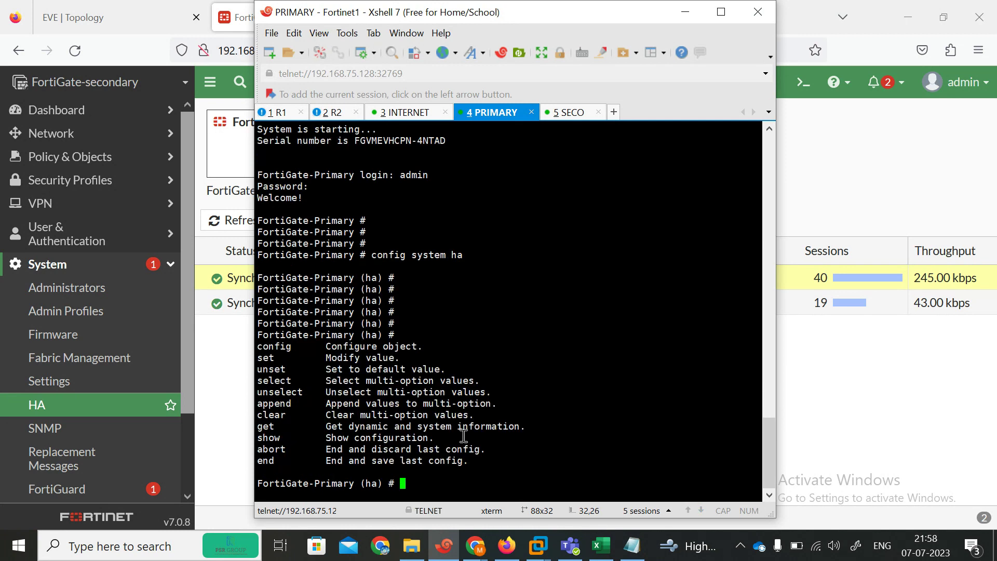
{"action": "type", "text": "set"}
{"action": "key", "text": "question"}
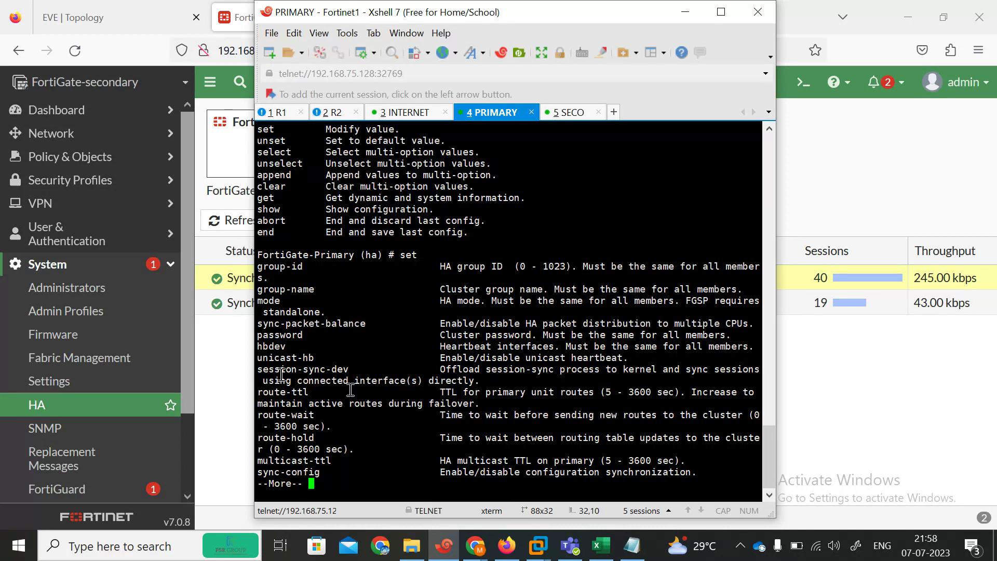
{"action": "key", "text": "space"}
{"action": "key", "text": "space"}
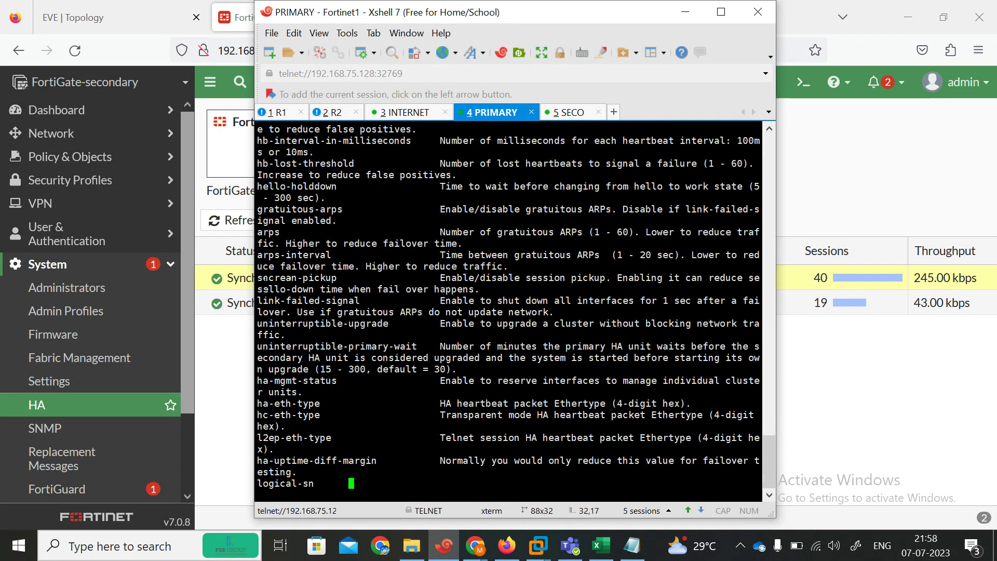
{"action": "mouse_move", "coordinate": [278, 347]}
{"action": "left_mouse_down"}
{"action": "mouse_move", "coordinate": [316, 346]}
{"action": "mouse_move", "coordinate": [262, 347]}
{"action": "left_mouse_up"}
{"action": "key", "text": "space"}
{"action": "type", "text": "ortiGate-Primary (ha) # set o"}
{"action": "key", "text": "Tab"}
{"action": "key", "text": "question"}
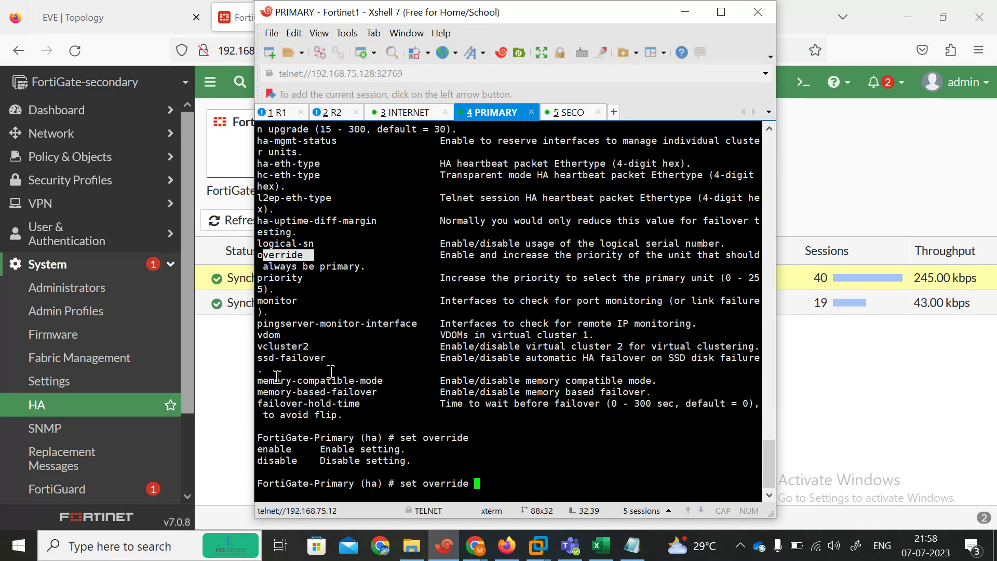
{"action": "type", "text": "enable"}
{"action": "key", "text": "Return"}
{"action": "key", "text": "Return"}
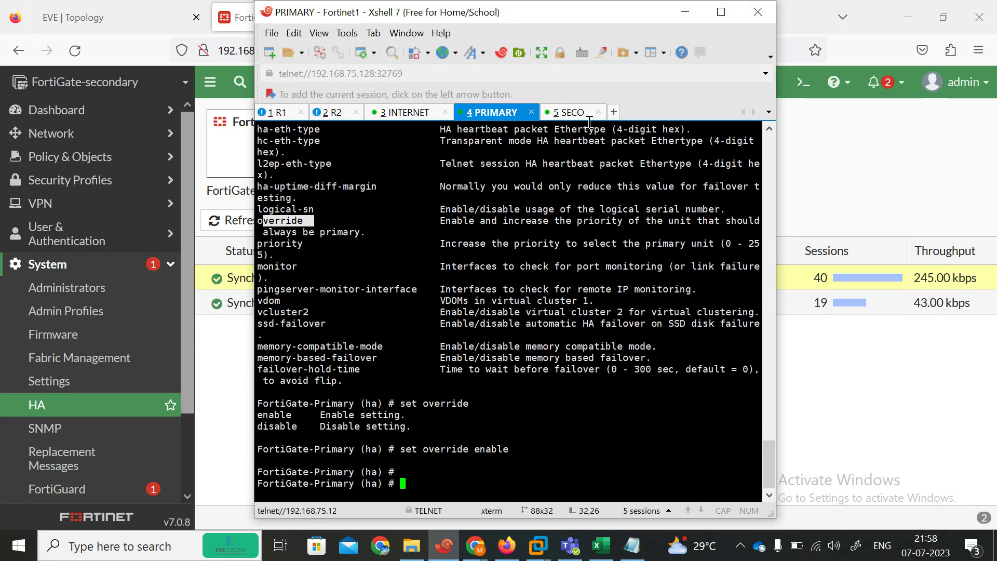
Step: Enable HA override on the secondary with 'set override enable' and save with 'end'
{"action": "left_click", "coordinate": [563, 113]}
{"action": "type", "text": "config system ha"}
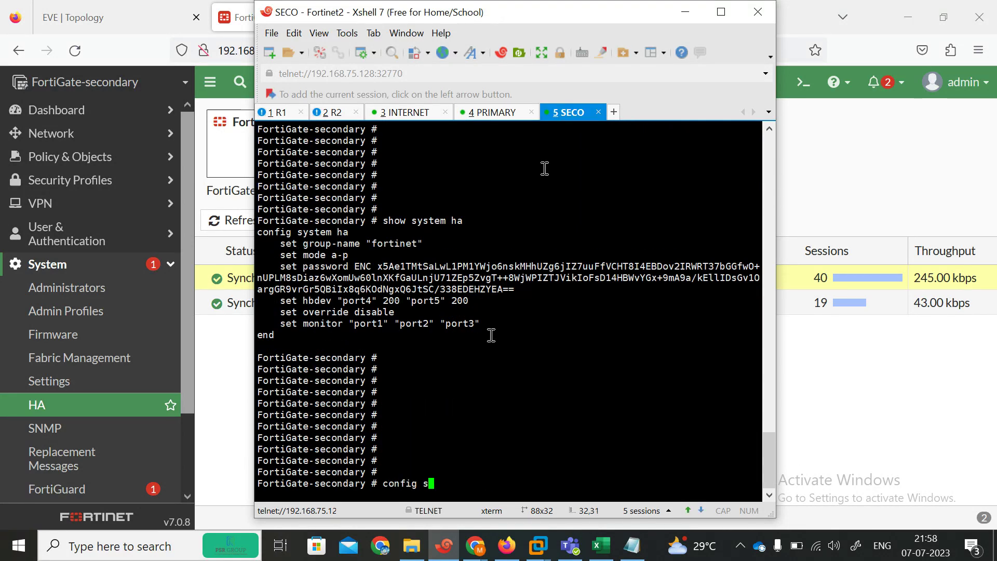
{"action": "key", "text": "Return"}
{"action": "key", "text": "Return"}
{"action": "type", "text": "set "}
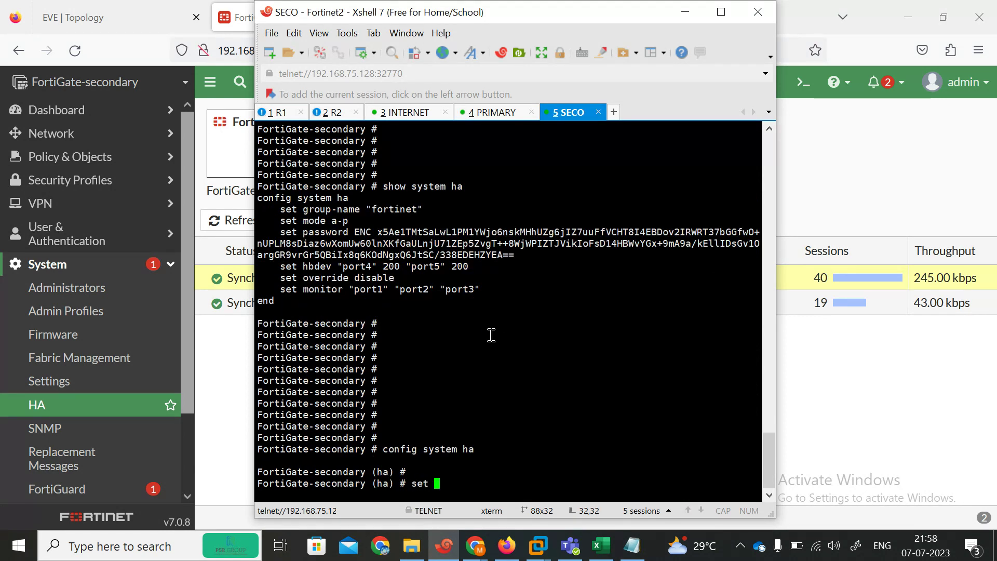
{"action": "type", "text": "override  enable"}
{"action": "key", "text": "Return"}
{"action": "key", "text": "Return"}
{"action": "key", "text": "Return"}
{"action": "key", "text": "Return"}
{"action": "key", "text": "Return"}
{"action": "type", "text": "end"}
{"action": "key", "text": "Return"}
{"action": "key", "text": "Return"}
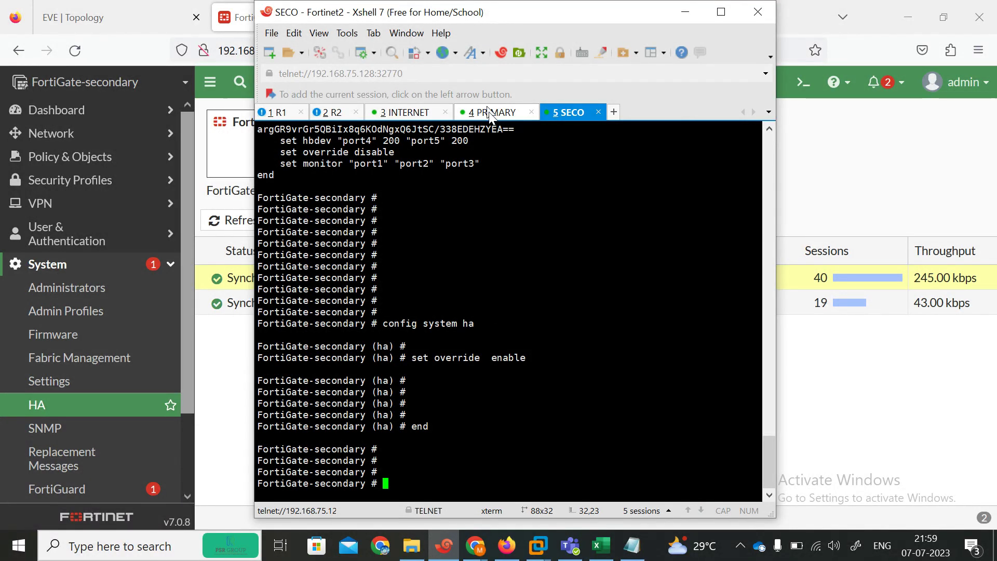
Step: Save the primary's HA override change with 'end'
{"action": "left_click", "coordinate": [491, 112]}
{"action": "type", "text": "end"}
{"action": "key", "text": "Return"}
{"action": "key", "text": "Return"}
{"action": "key", "text": "Return"}
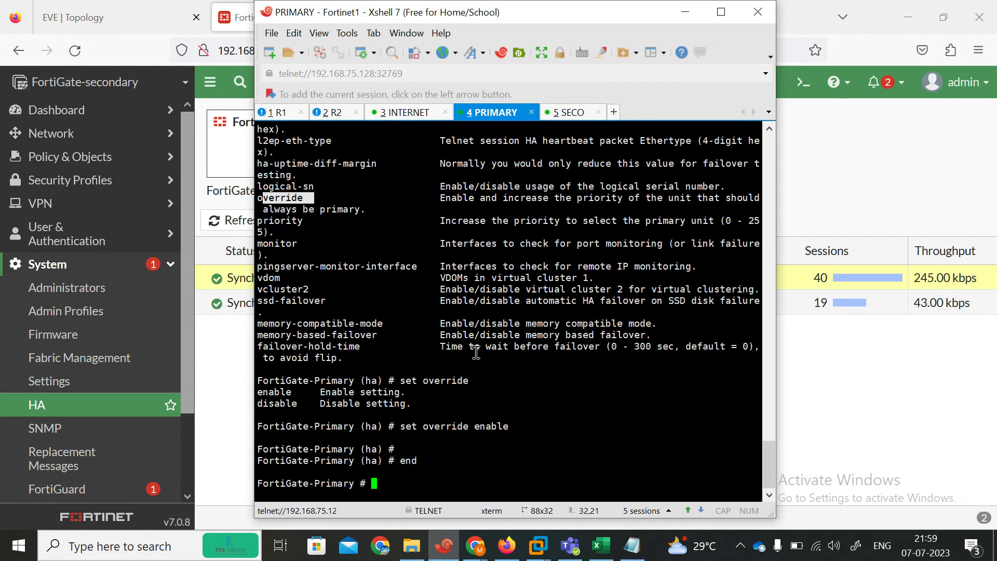
{"action": "left_click", "coordinate": [868, 200]}
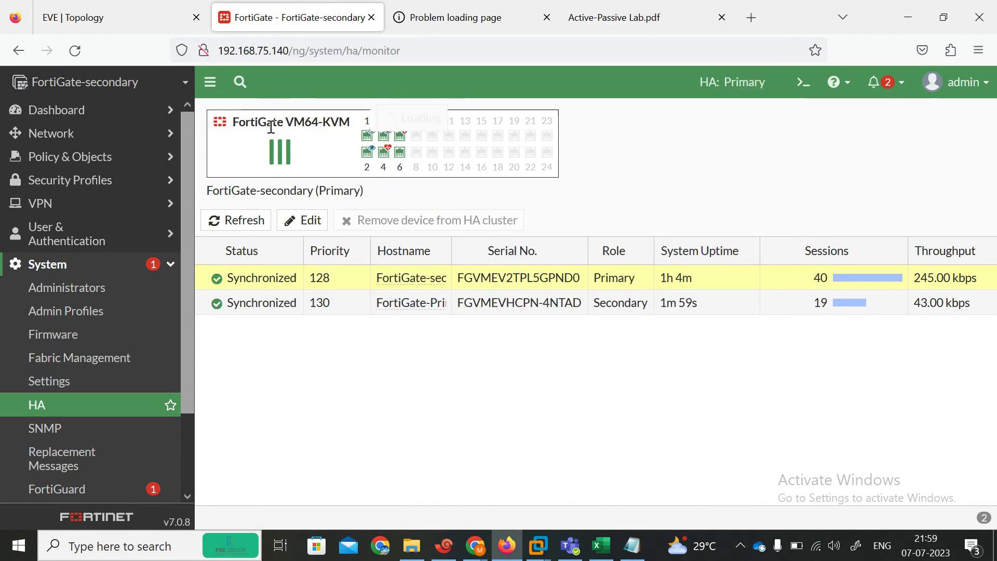
Step: Sign back into the FortiGate web GUI as admin, skipping password saving and the release overview
{"action": "type", "text": "ad"}
{"action": "key", "text": "Tab"}
{"action": "type", "text": "adm"}
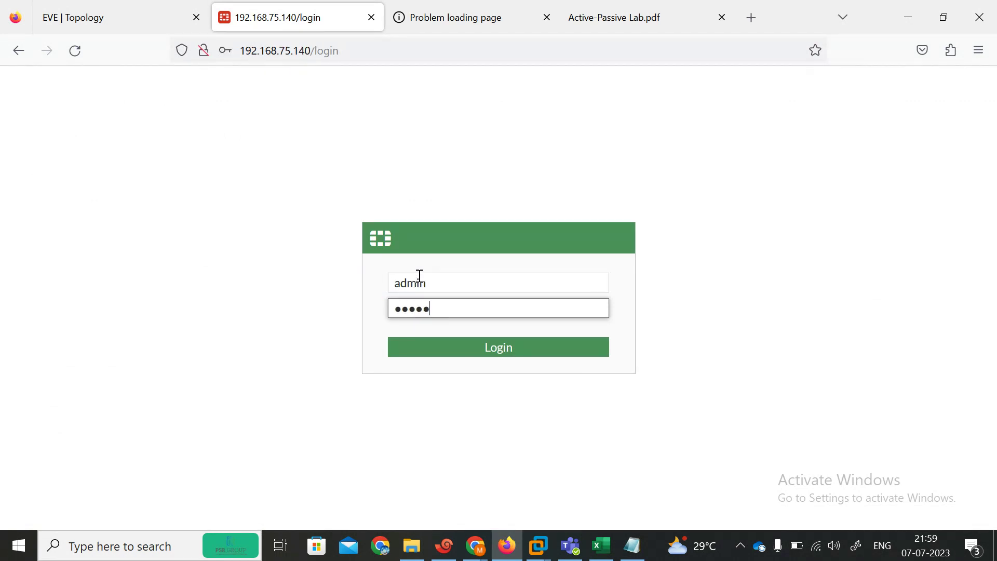
{"action": "type", "text": "in"}
{"action": "key", "text": "Return"}
{"action": "left_click", "coordinate": [444, 243]}
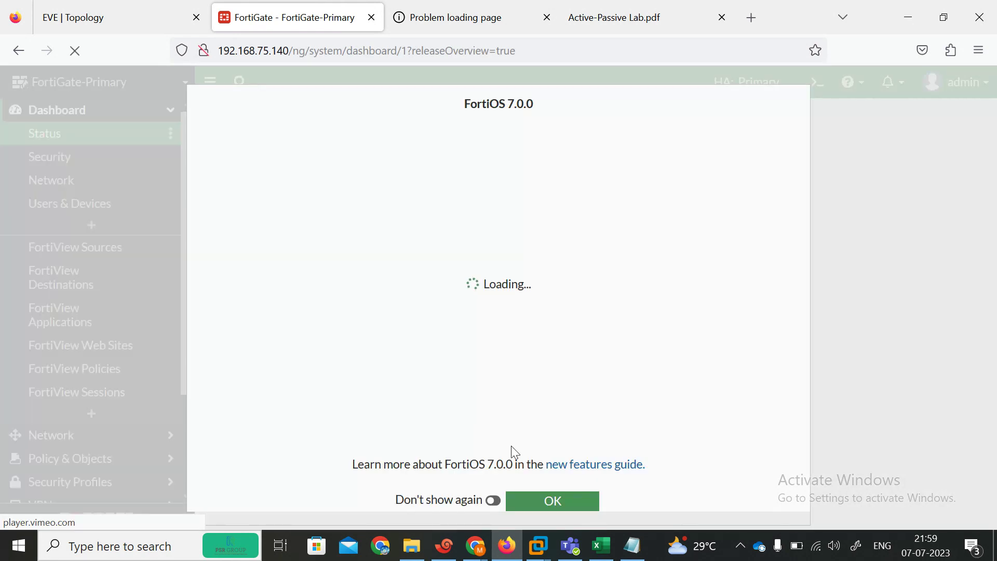
{"action": "left_click", "coordinate": [550, 502]}
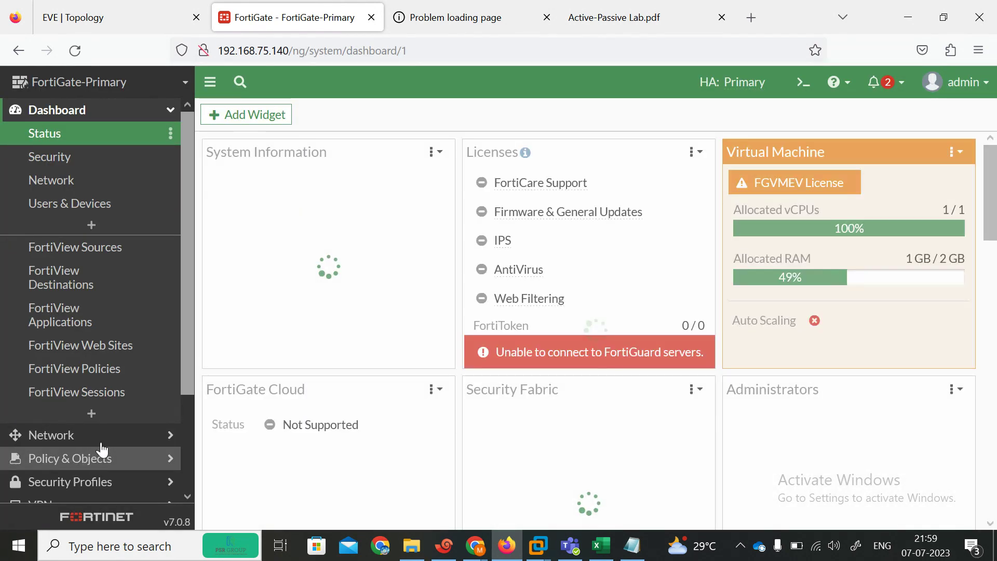
Step: Open System > HA and reload it to confirm both units synchronized, FortiGate-Primary still primary
{"action": "scroll", "coordinate": [192, 375], "scroll_direction": "down", "scroll_amount": 3}
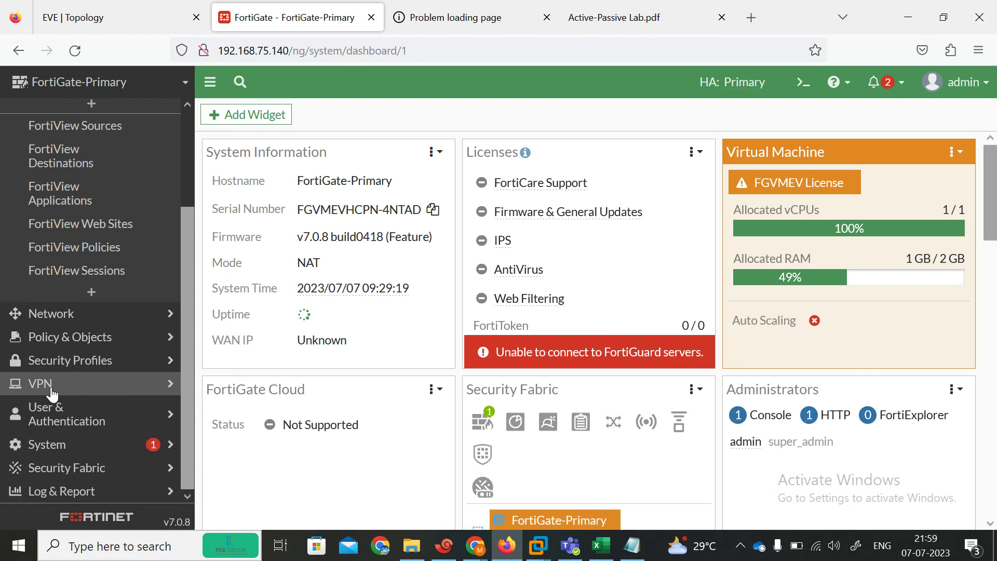
{"action": "left_click", "coordinate": [89, 456]}
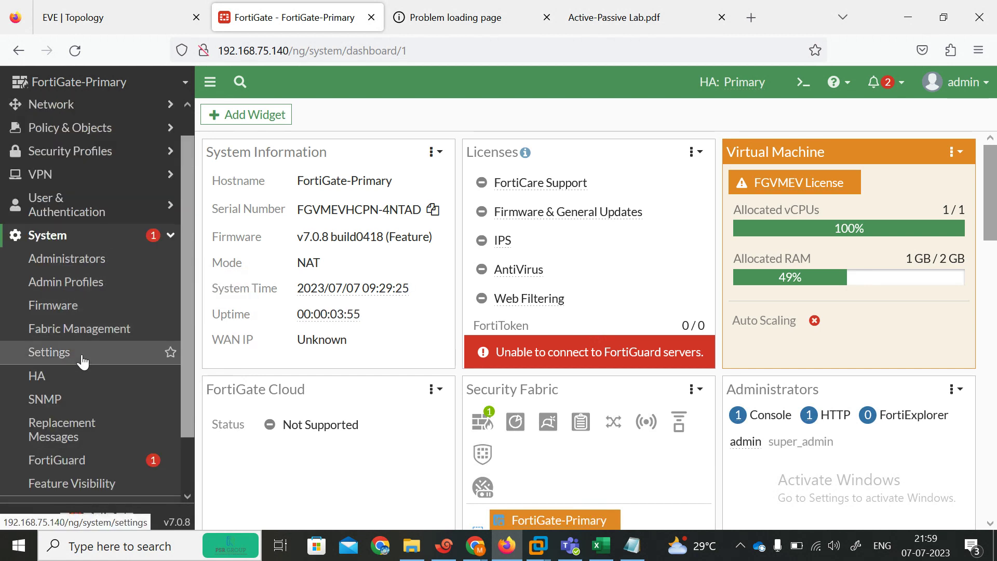
{"action": "left_click", "coordinate": [67, 376]}
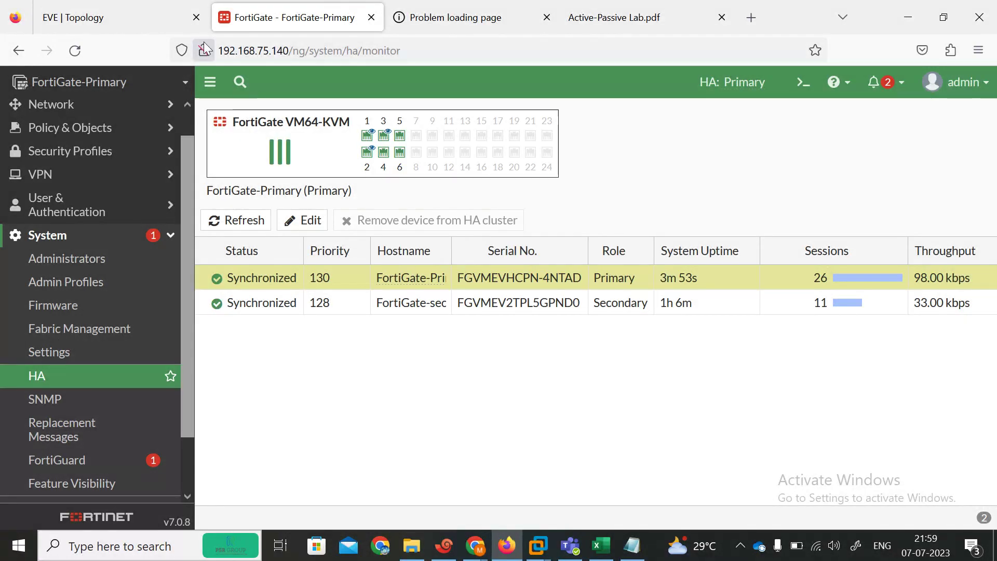
{"action": "left_click", "coordinate": [76, 52]}
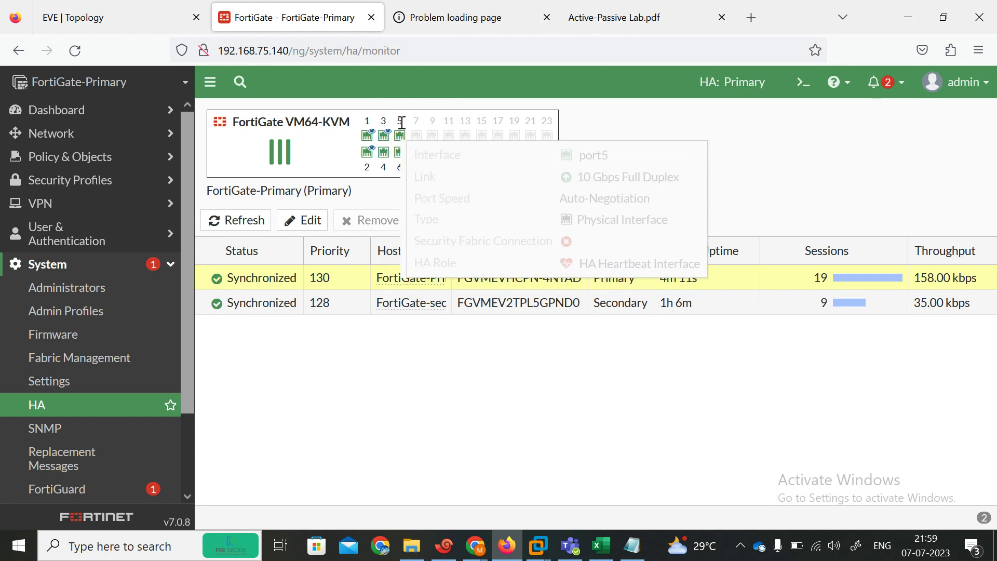
{"action": "mouse_move", "coordinate": [389, 154]}
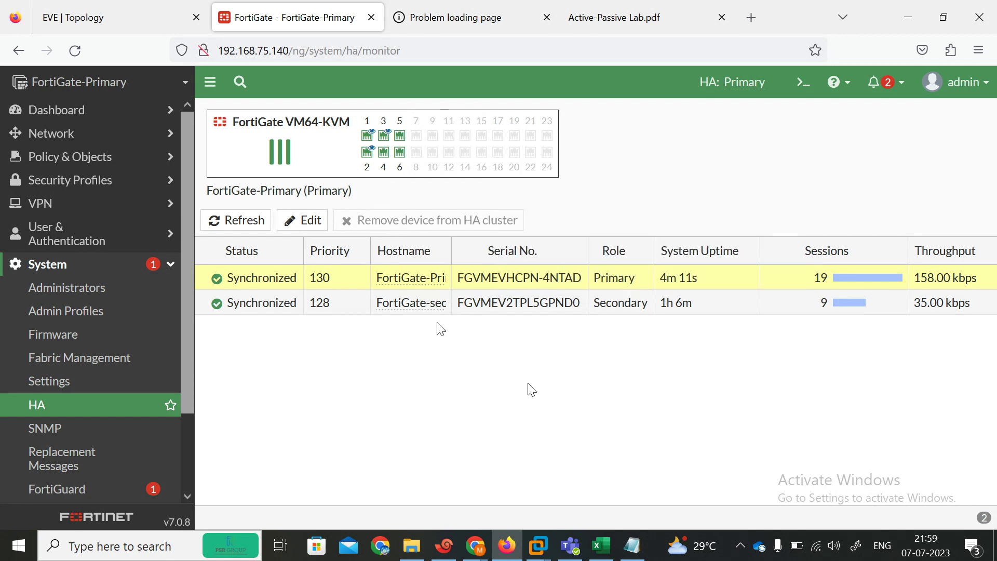
{"action": "left_click", "coordinate": [107, 7]}
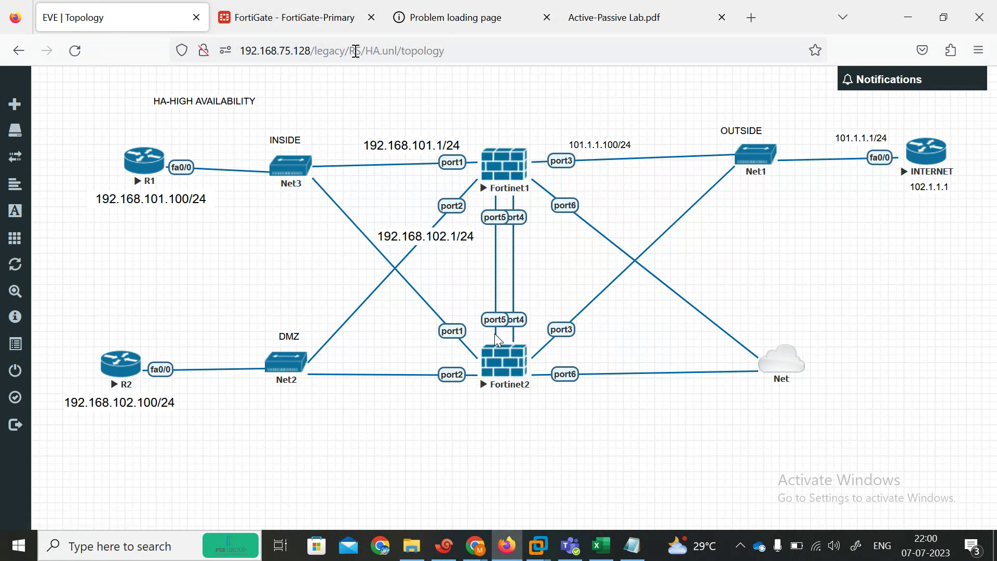
{"action": "left_click", "coordinate": [357, 21]}
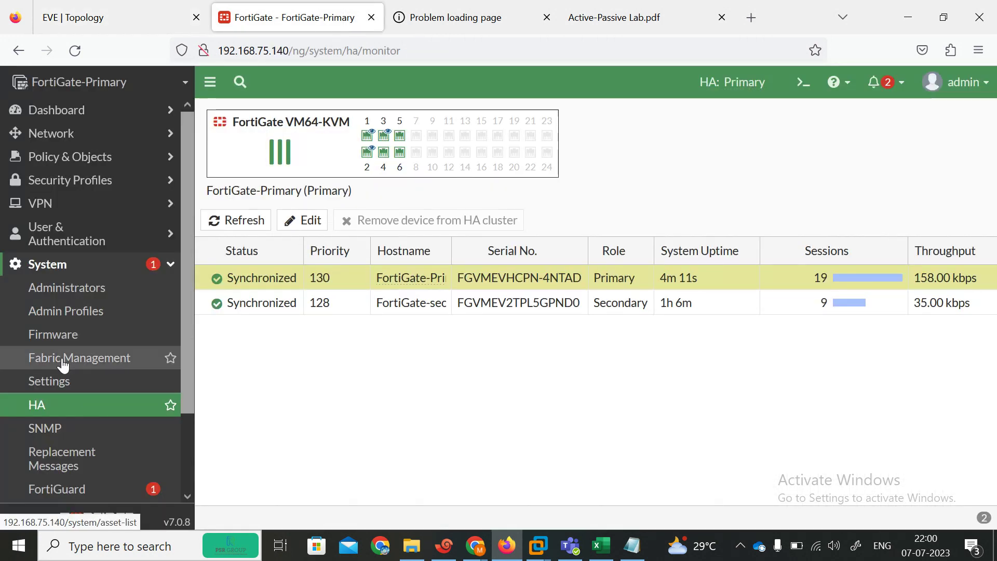
Step: Open Firmware Management, check the upgrade and downgrade lists, then close the upload file picker unused
{"action": "left_click", "coordinate": [55, 335]}
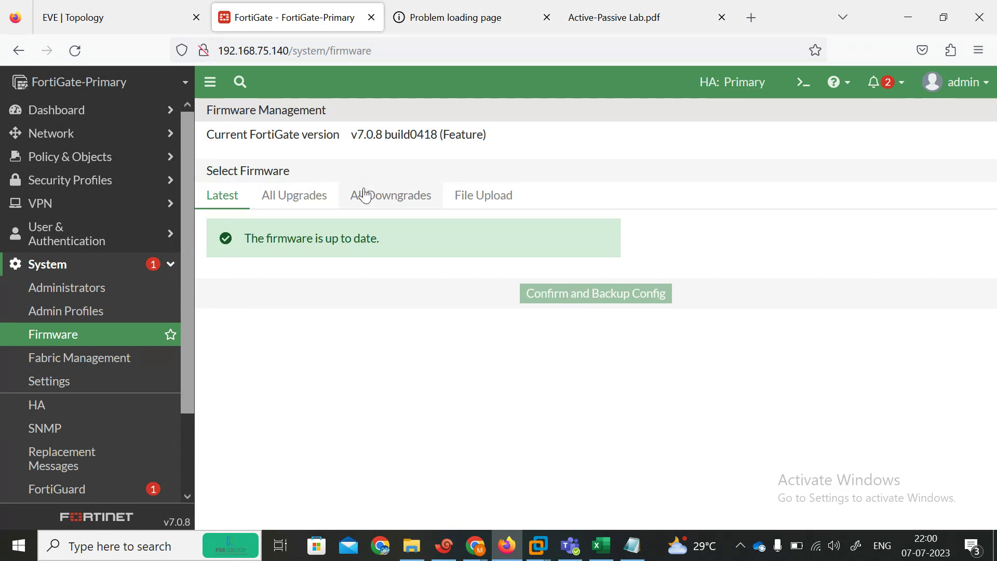
{"action": "left_click", "coordinate": [310, 199]}
{"action": "left_click", "coordinate": [370, 201]}
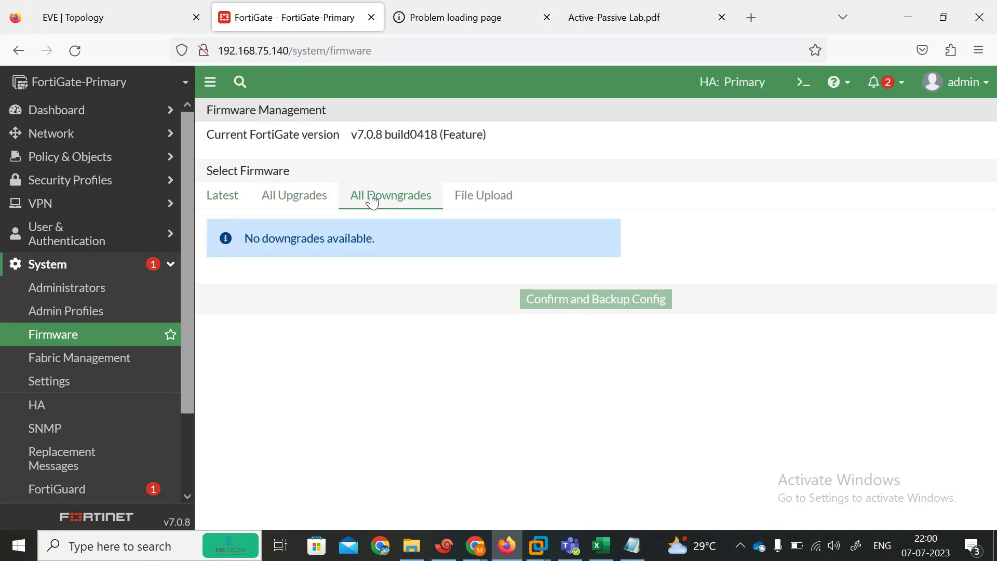
{"action": "left_click", "coordinate": [464, 207]}
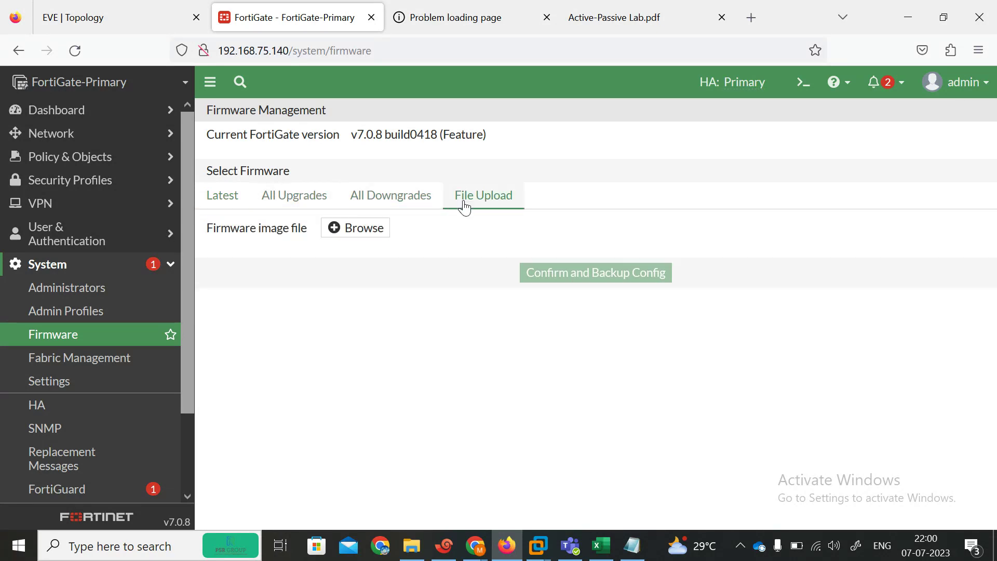
{"action": "left_click", "coordinate": [325, 232]}
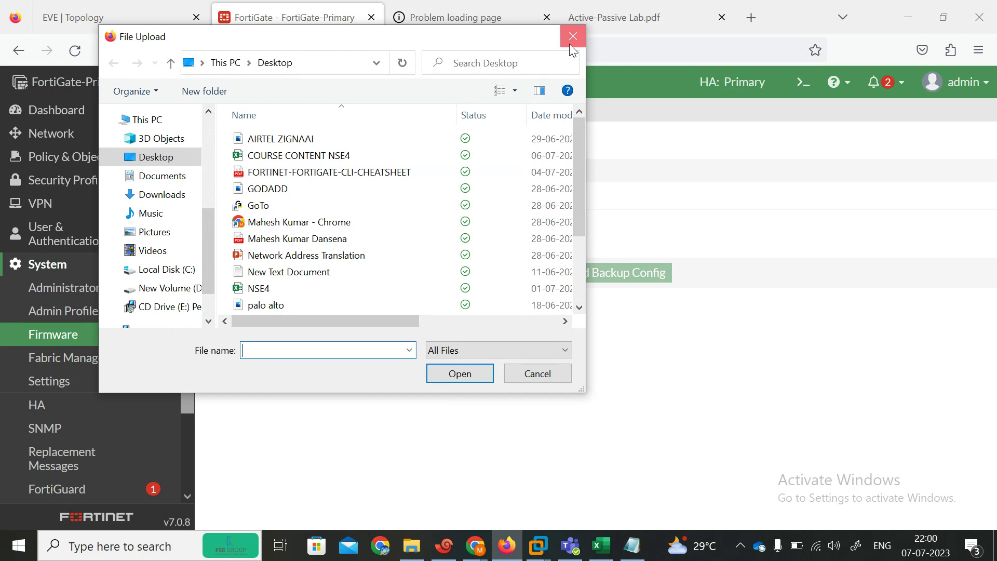
{"action": "left_click", "coordinate": [569, 36]}
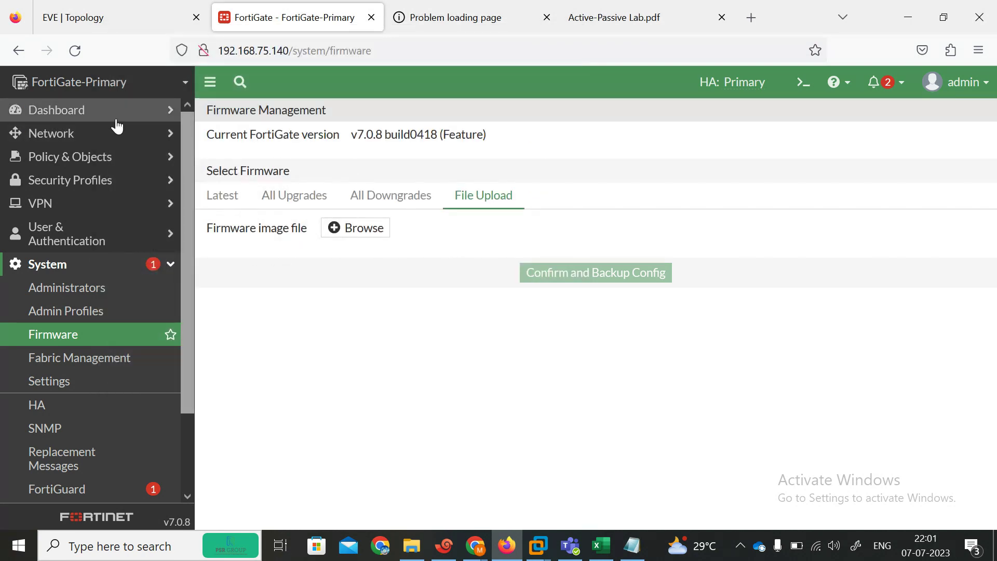
Step: Look over the dashboard status overview and the HA cluster monitor
{"action": "left_click", "coordinate": [75, 115]}
{"action": "left_click", "coordinate": [61, 138]}
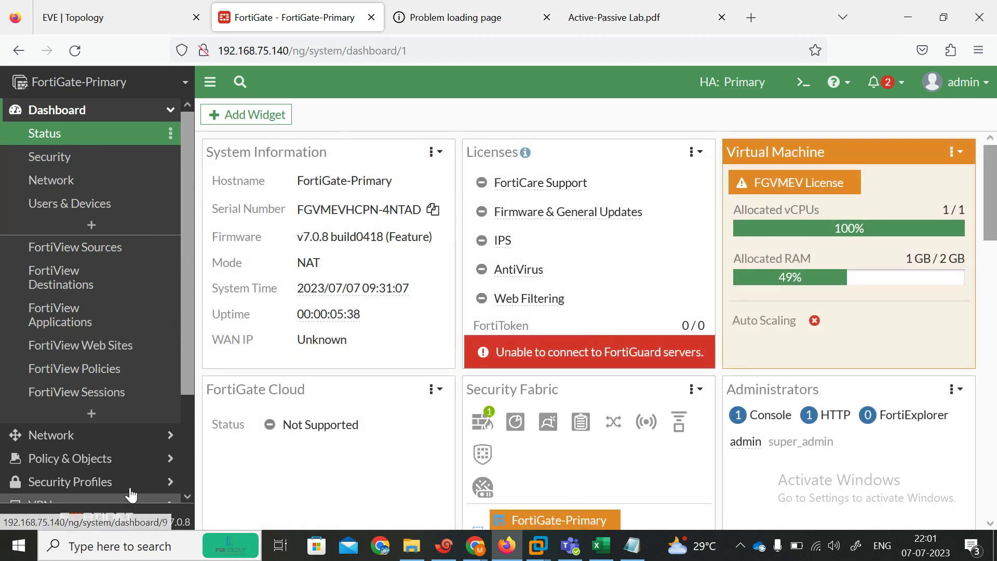
{"action": "left_click_drag", "start_coordinate": [186, 374], "coordinate": [182, 481]}
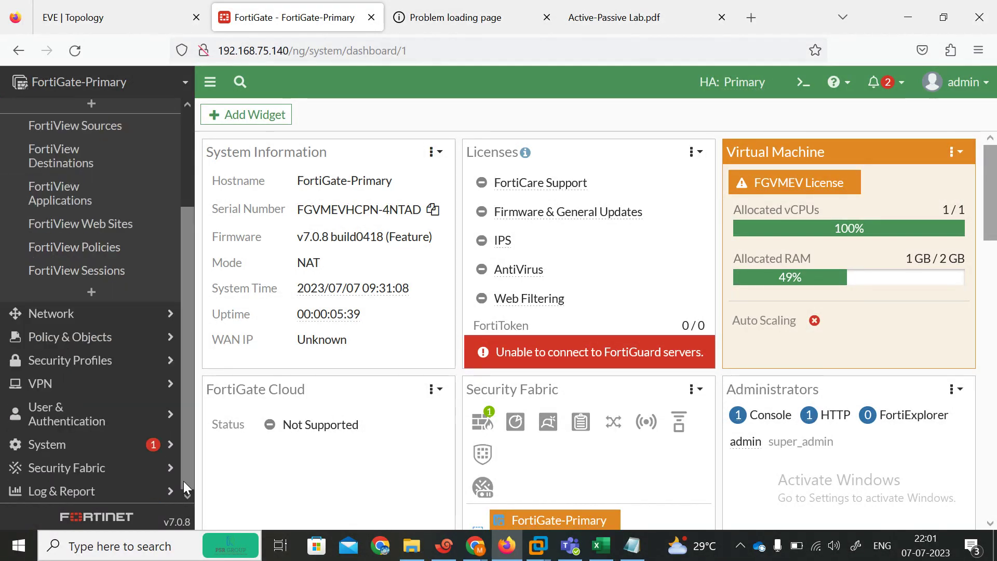
{"action": "left_click", "coordinate": [76, 444]}
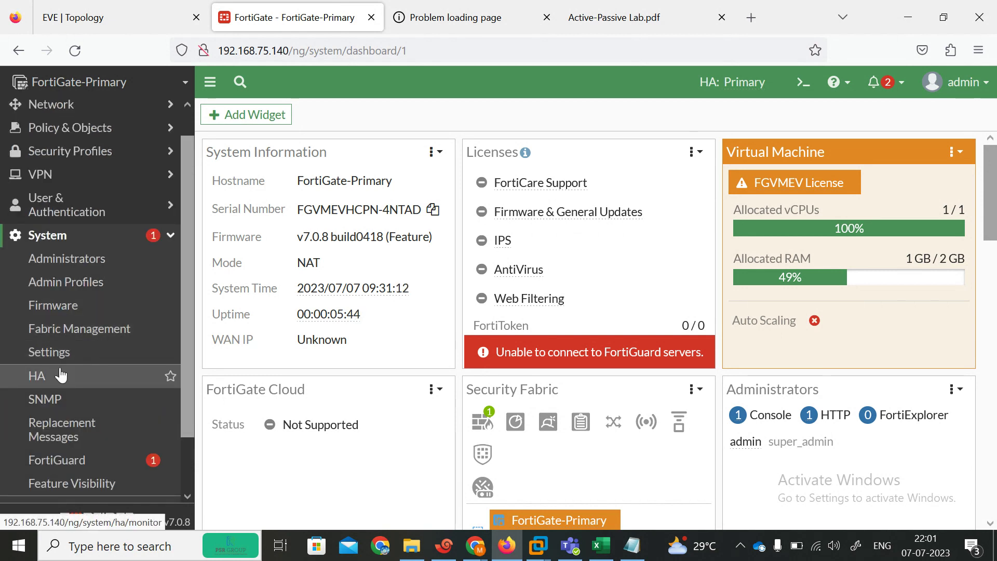
{"action": "left_click", "coordinate": [57, 376]}
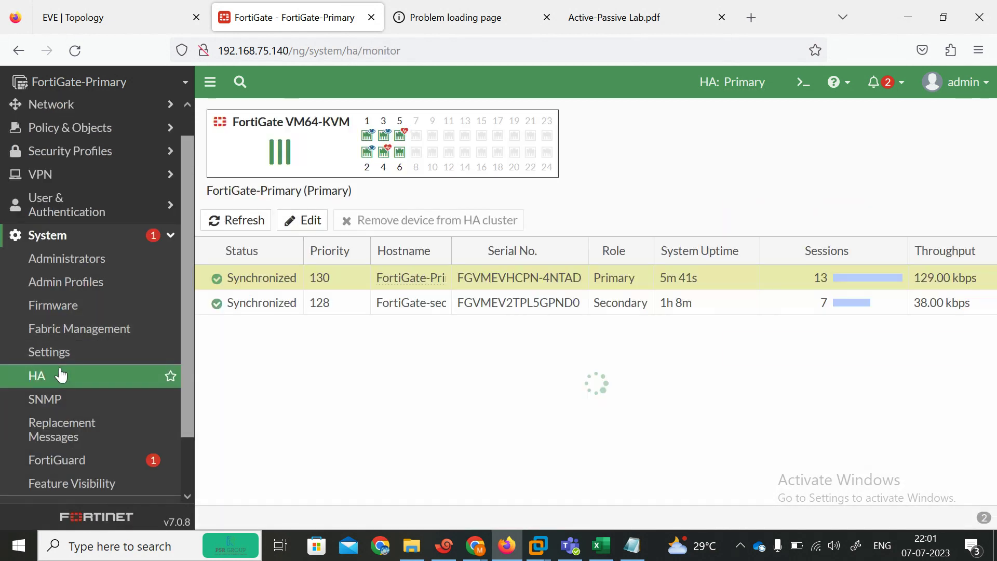
Step: Return to Firmware Management and open the File Upload file picker
{"action": "left_click", "coordinate": [57, 305]}
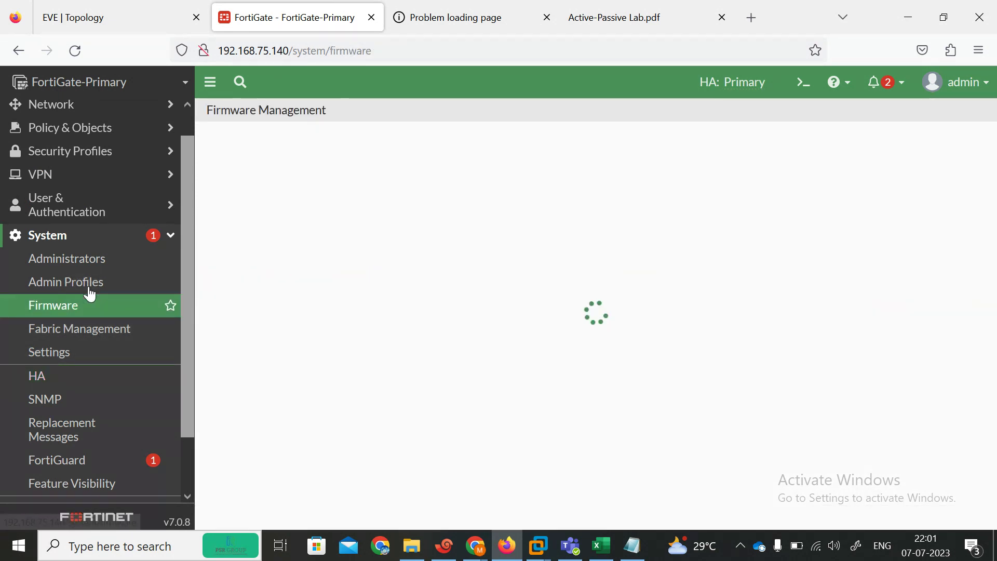
{"action": "left_click", "coordinate": [467, 164]}
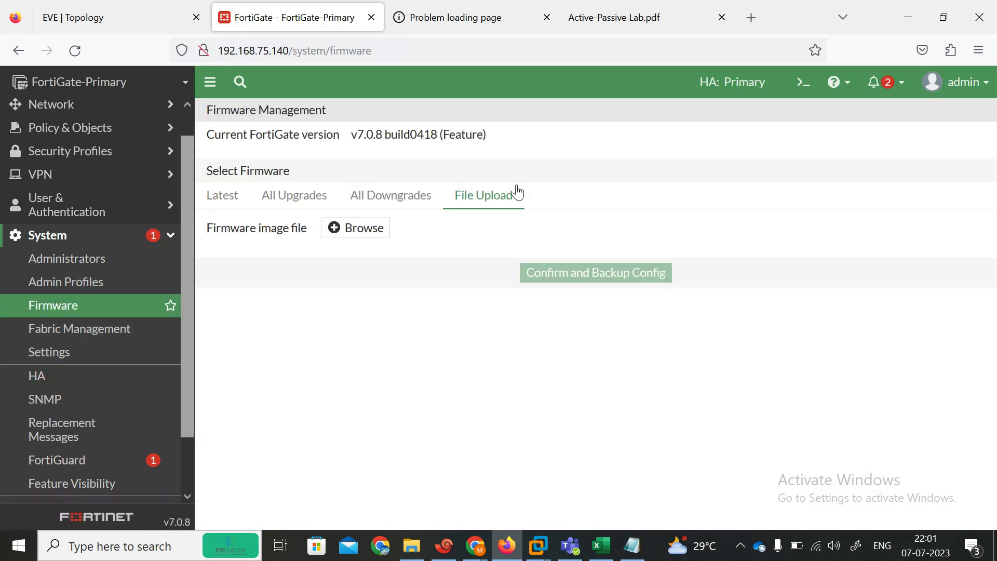
{"action": "left_click", "coordinate": [367, 231]}
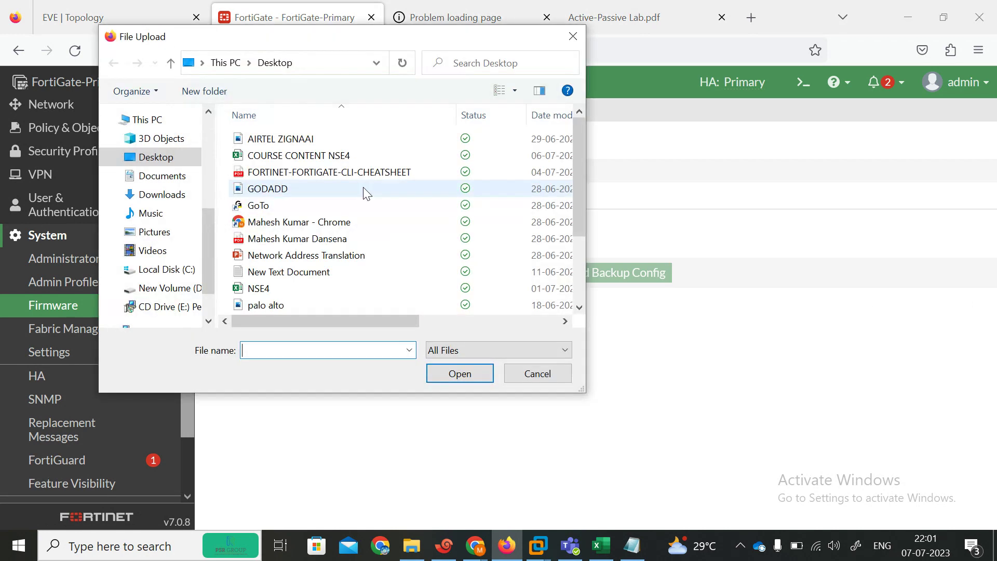
Step: Browse D:\ to the fortinet-7.0.0 folder and submit virtioa.qcow2 as the firmware image
{"action": "left_click", "coordinate": [172, 288]}
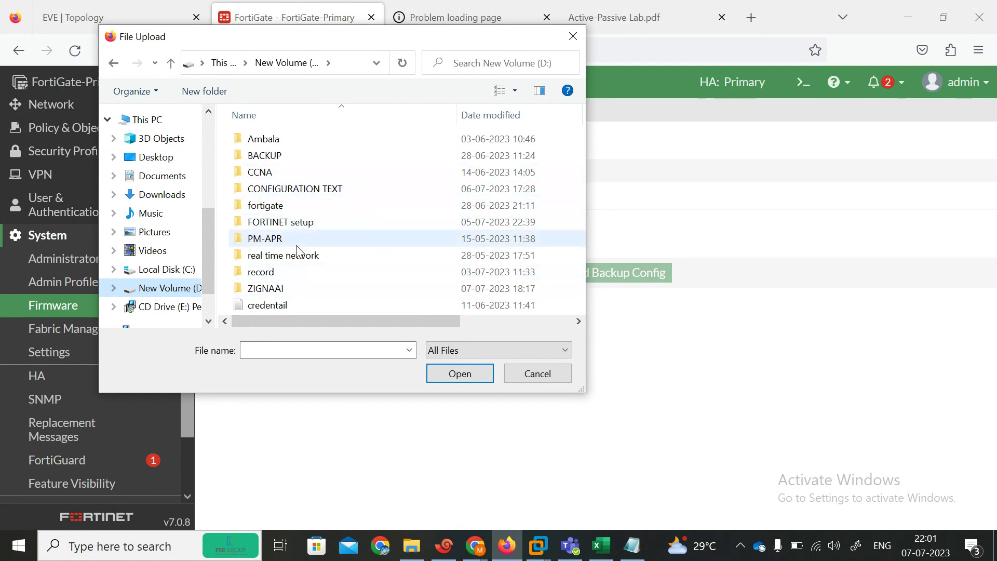
{"action": "left_click", "coordinate": [268, 224]}
{"action": "double_click", "coordinate": [270, 223]}
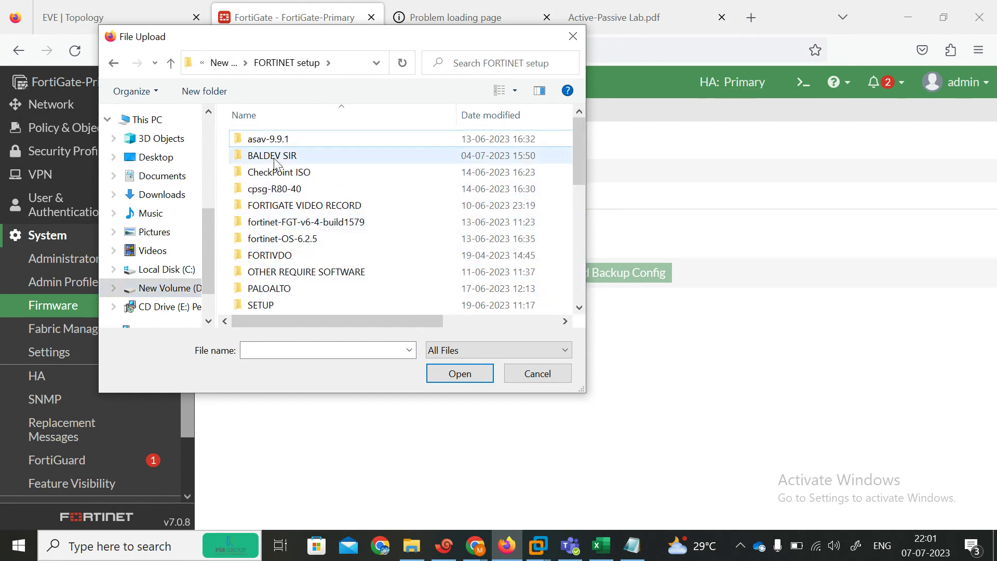
{"action": "double_click", "coordinate": [273, 157]}
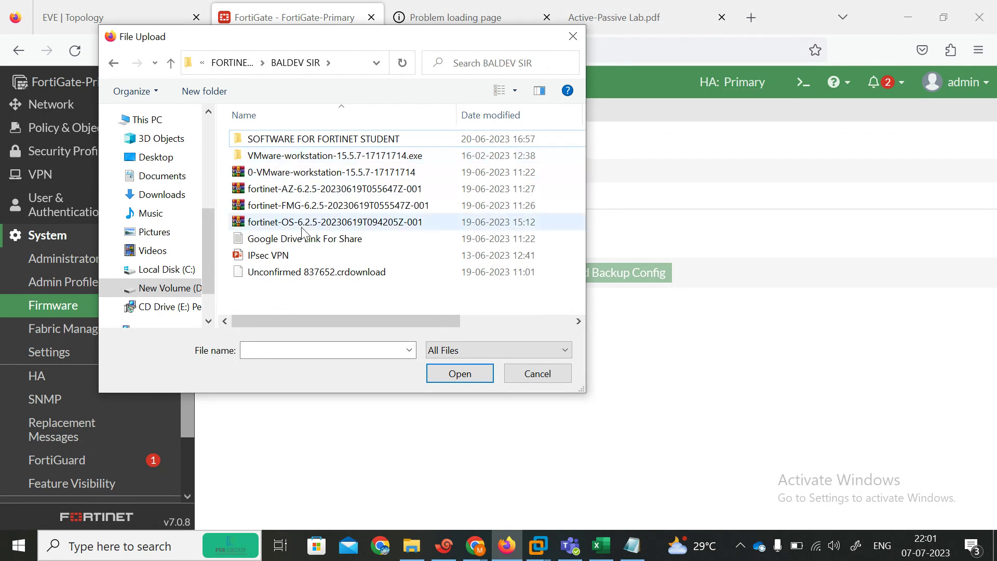
{"action": "double_click", "coordinate": [291, 139]}
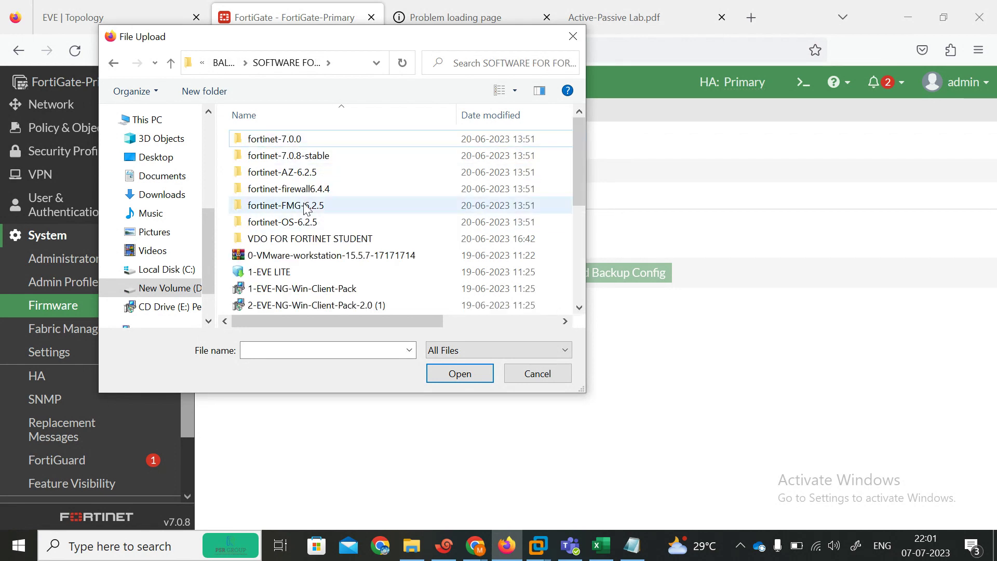
{"action": "double_click", "coordinate": [275, 141]}
{"action": "left_click", "coordinate": [293, 149]}
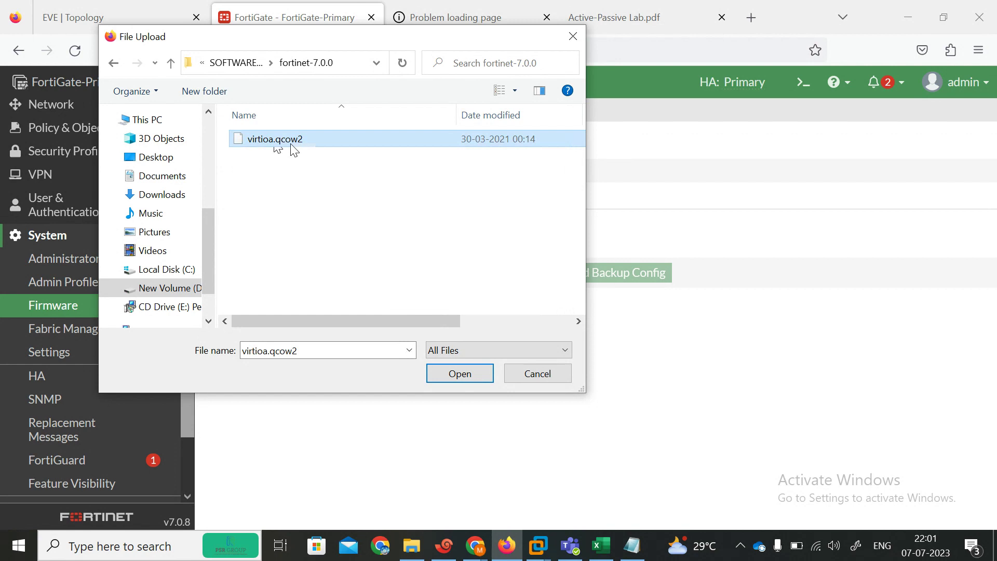
{"action": "left_click", "coordinate": [458, 373]}
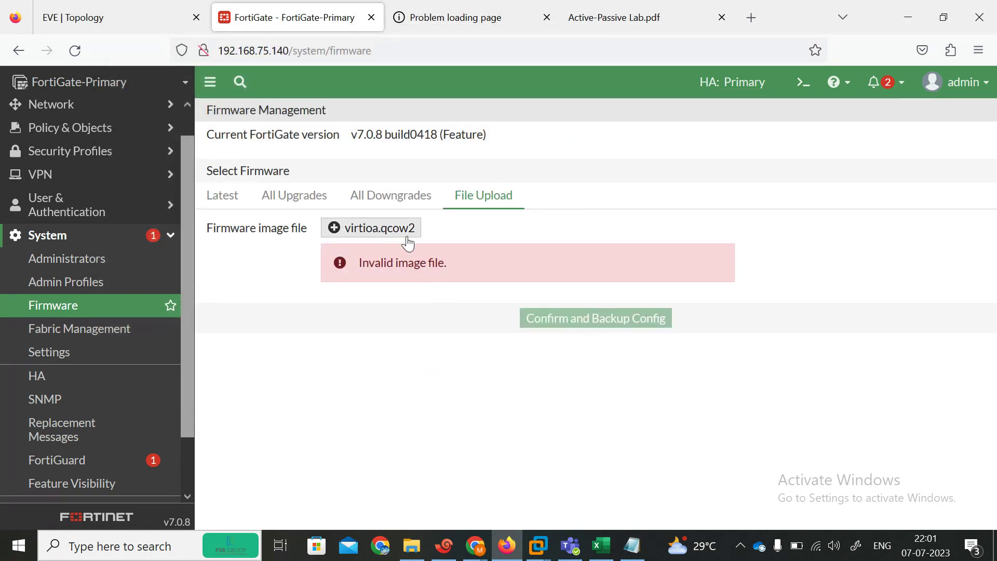
Step: Reselect virtioa.qcow2 for upload, which FortiGate rejects as an invalid image file
{"action": "left_click", "coordinate": [378, 233]}
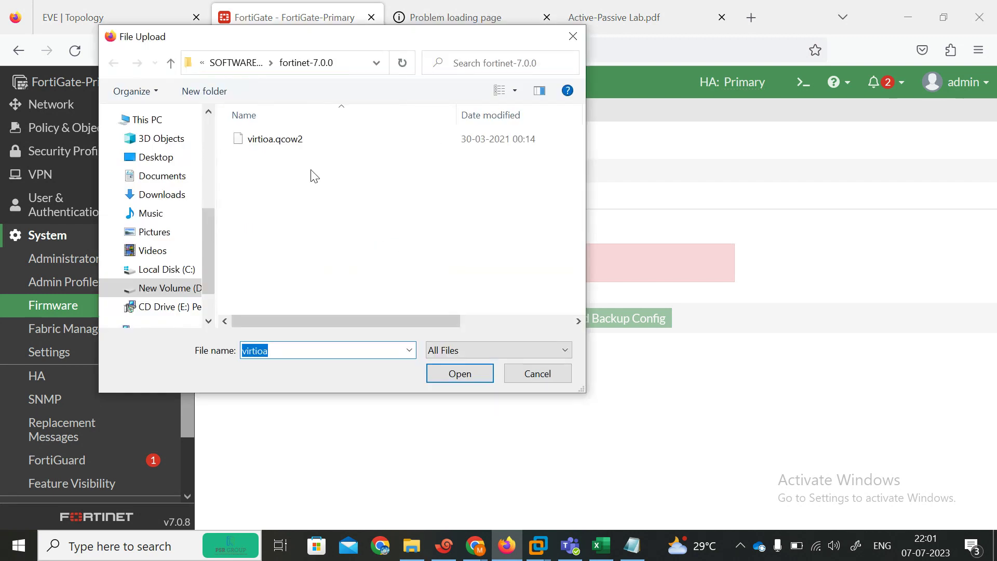
{"action": "left_click", "coordinate": [270, 155]}
{"action": "left_click", "coordinate": [260, 140]}
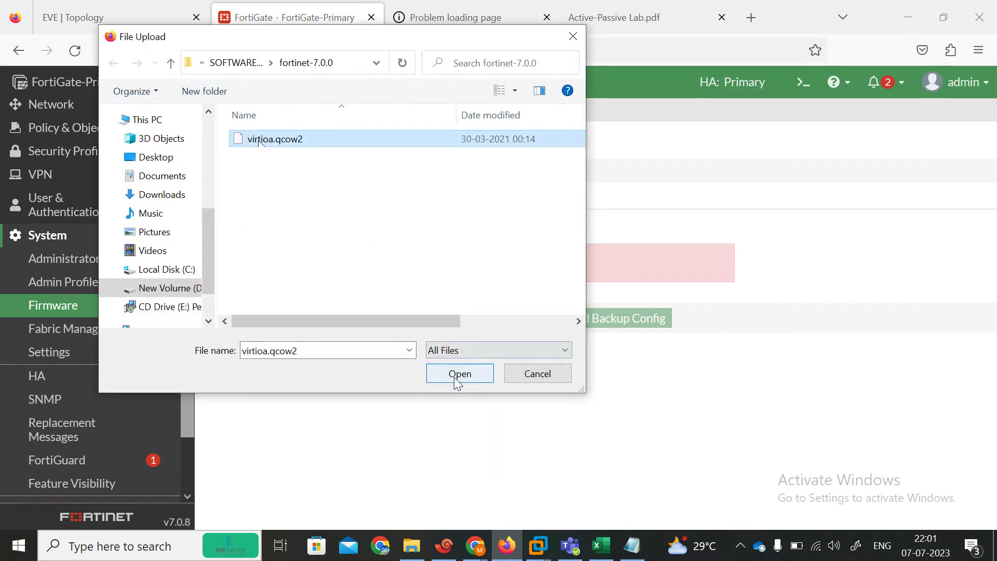
{"action": "left_click", "coordinate": [457, 374]}
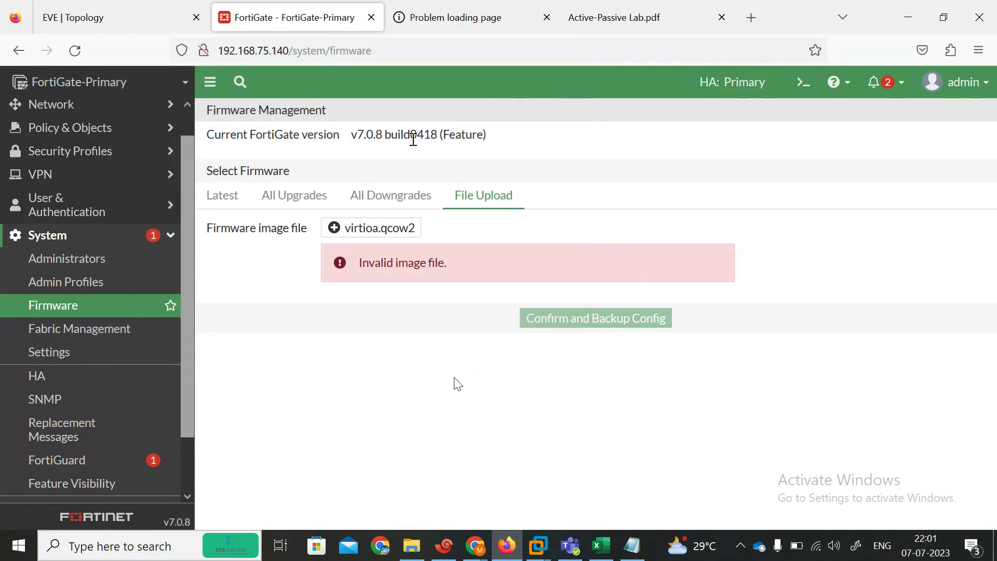
Step: Check the downgrade and upgrade lists, finding no upgrades, then view the EVE topology
{"action": "left_click", "coordinate": [384, 195]}
{"action": "left_click", "coordinate": [474, 202]}
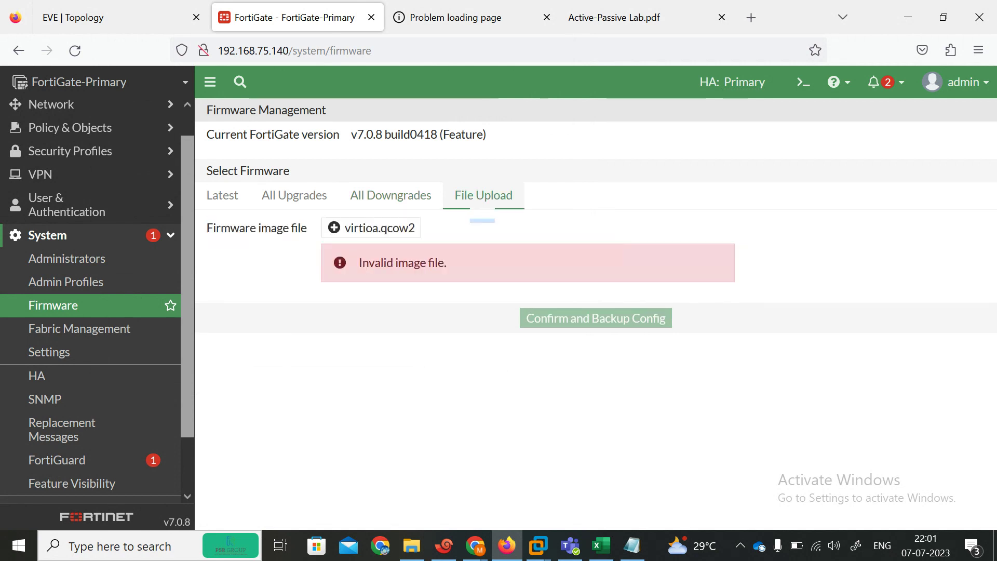
{"action": "left_click", "coordinate": [313, 197]}
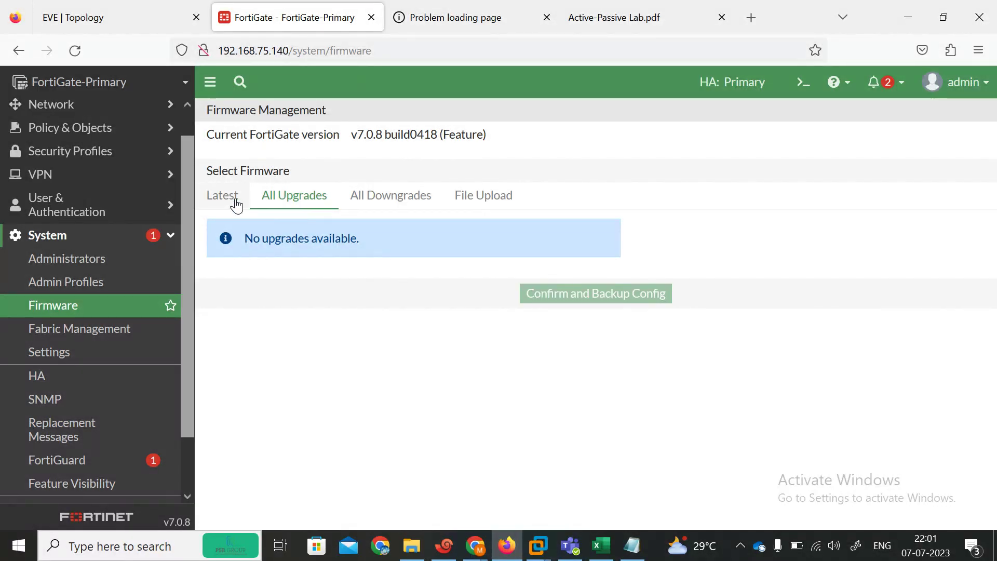
{"action": "left_click", "coordinate": [107, 28]}
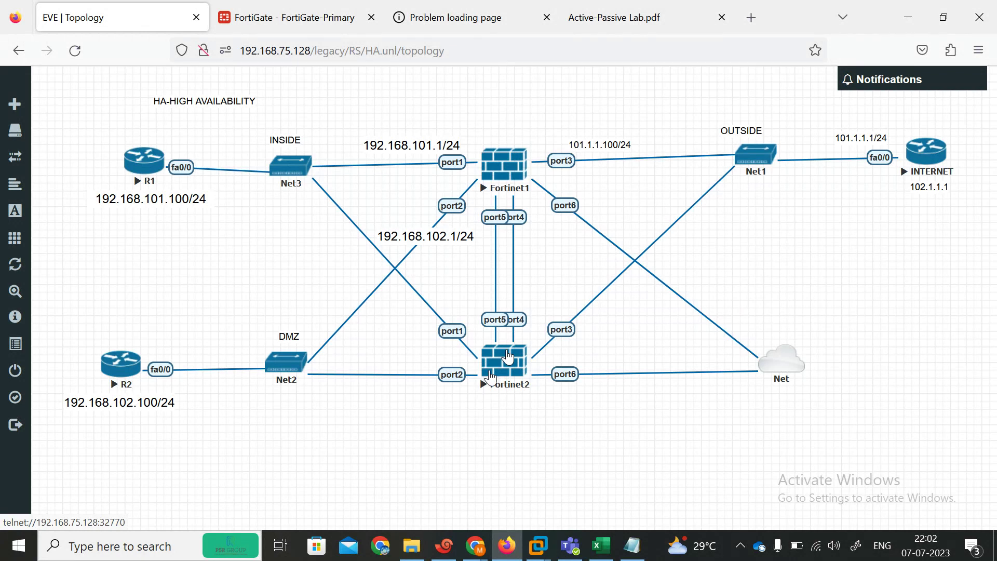
Step: Return to FortiGate-Primary's GUI and open System > HA, showing Primary at 130 and secondary at 128
{"action": "left_click", "coordinate": [508, 373]}
{"action": "left_click", "coordinate": [348, 24]}
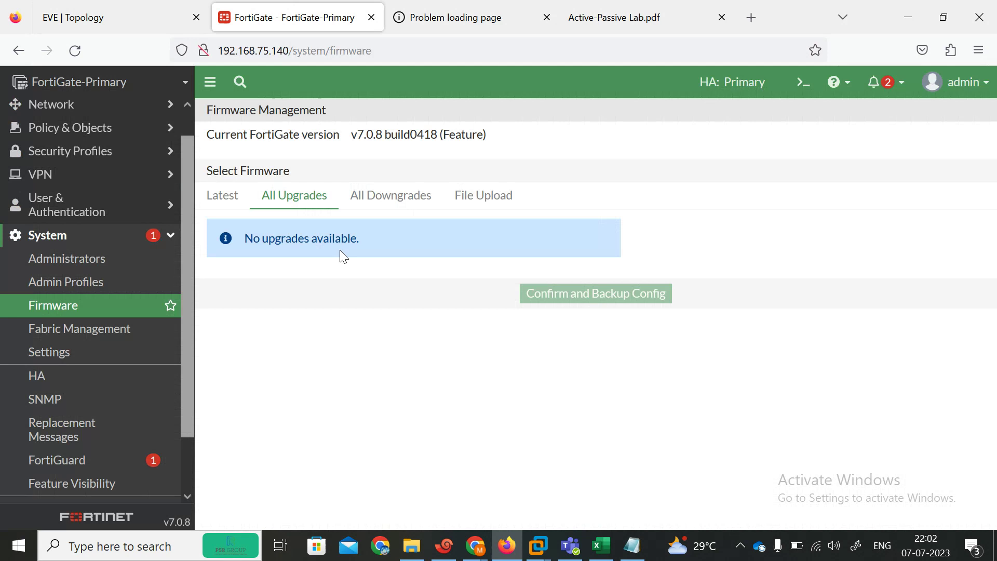
{"action": "left_click", "coordinate": [69, 336]}
{"action": "left_click", "coordinate": [72, 308]}
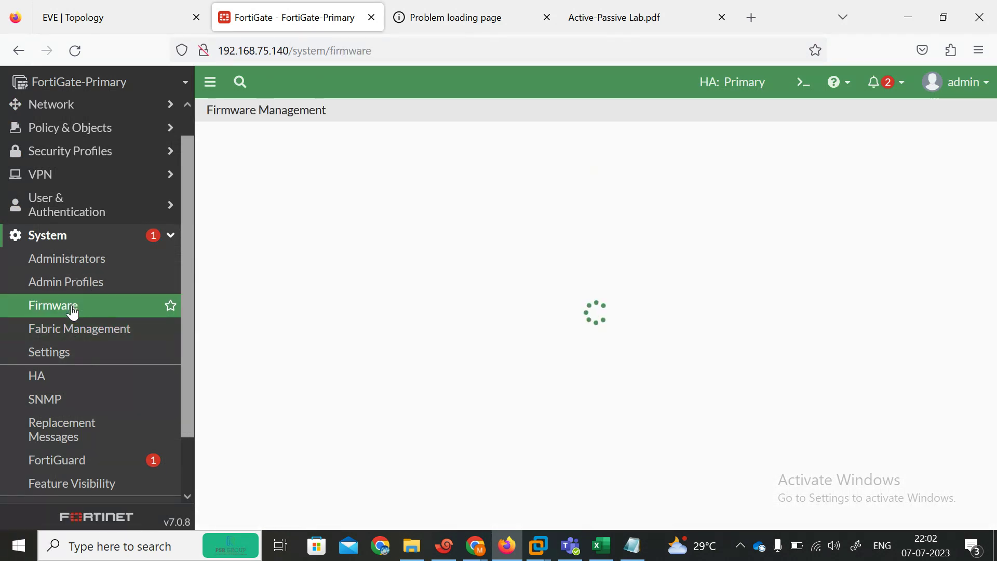
{"action": "left_click", "coordinate": [129, 18]}
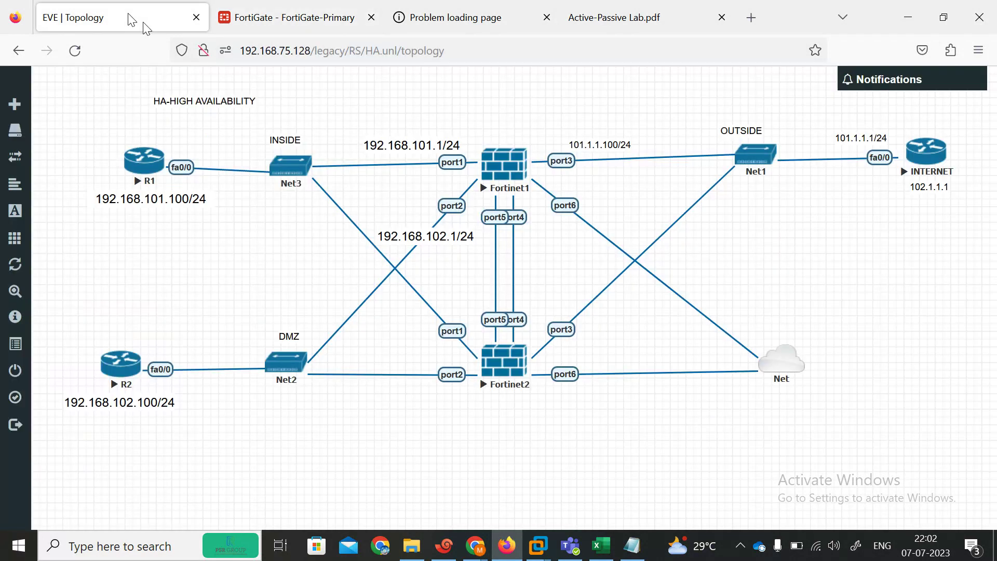
{"action": "left_click", "coordinate": [275, 15]}
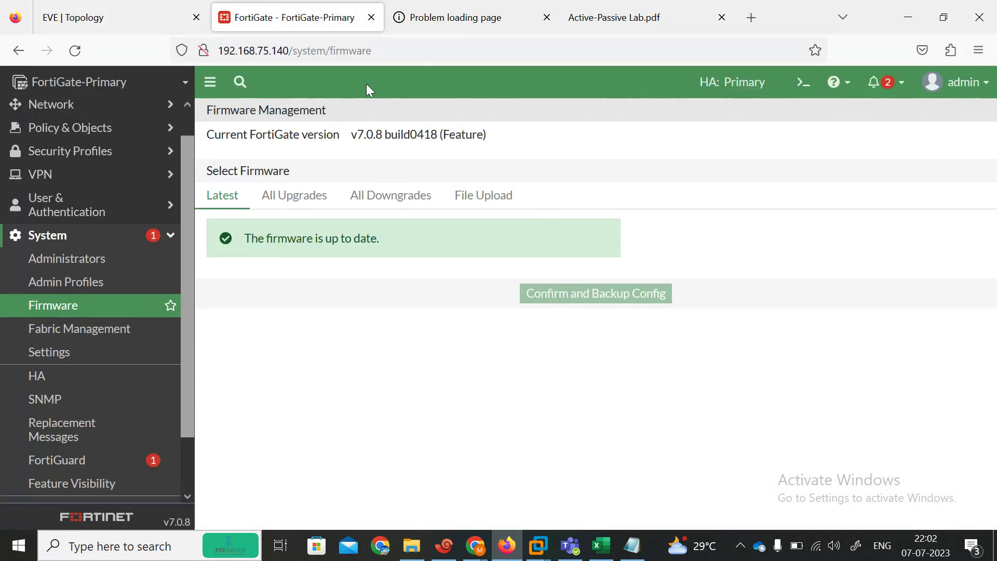
{"action": "left_click", "coordinate": [452, 12]}
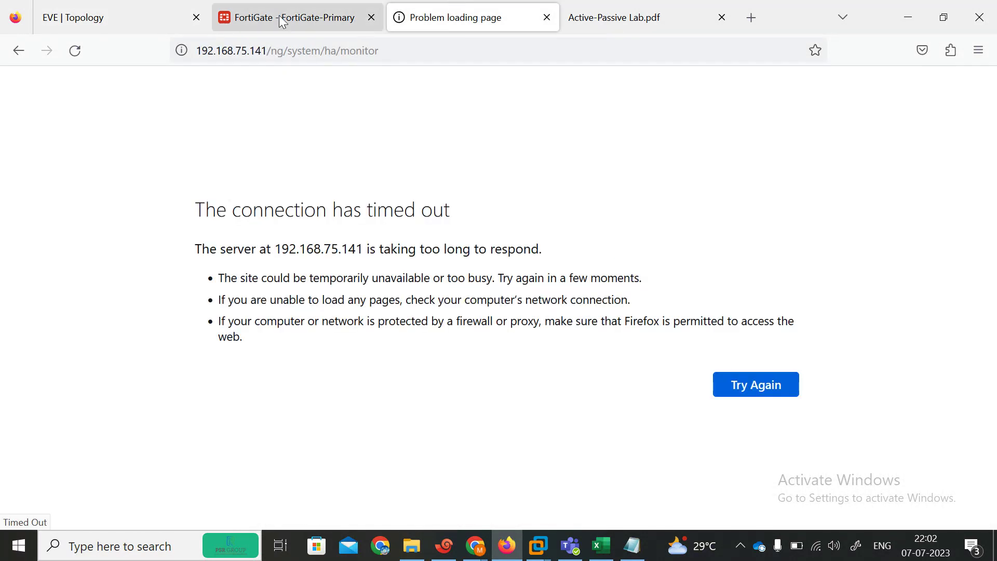
{"action": "left_click", "coordinate": [282, 20]}
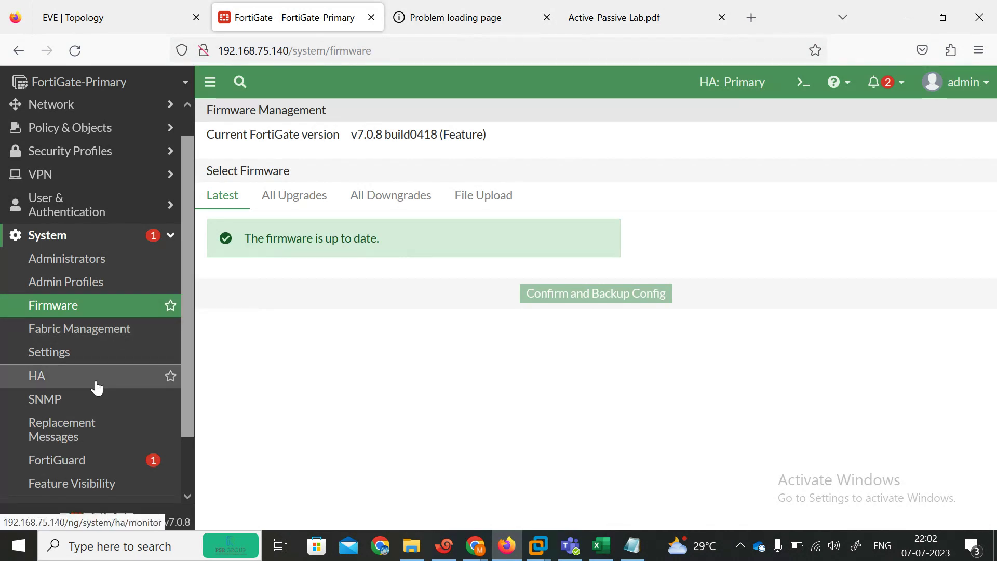
{"action": "left_click", "coordinate": [76, 386]}
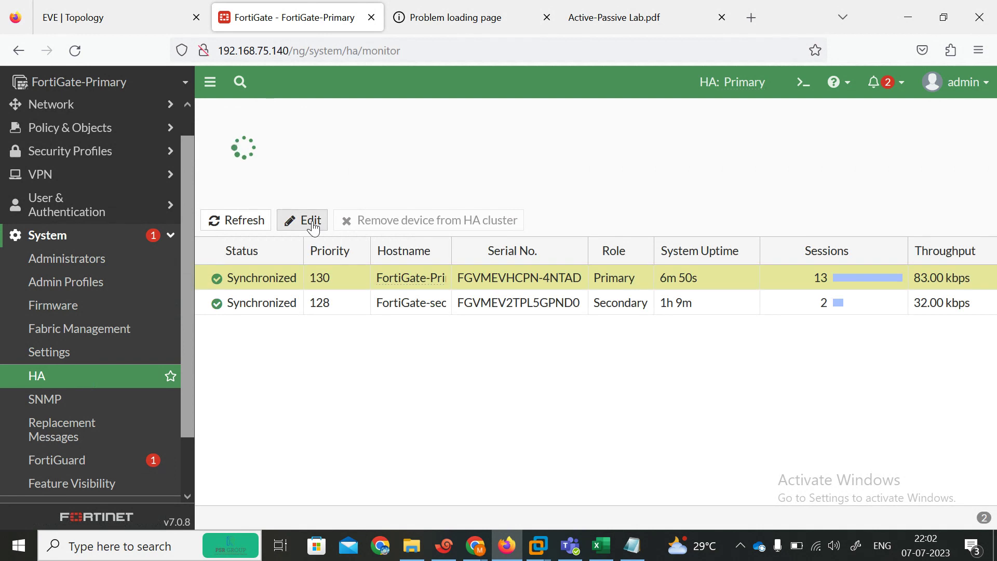
Step: Change the HA mode to Active-Active and save it
{"action": "left_click", "coordinate": [307, 220]}
{"action": "left_click", "coordinate": [478, 150]}
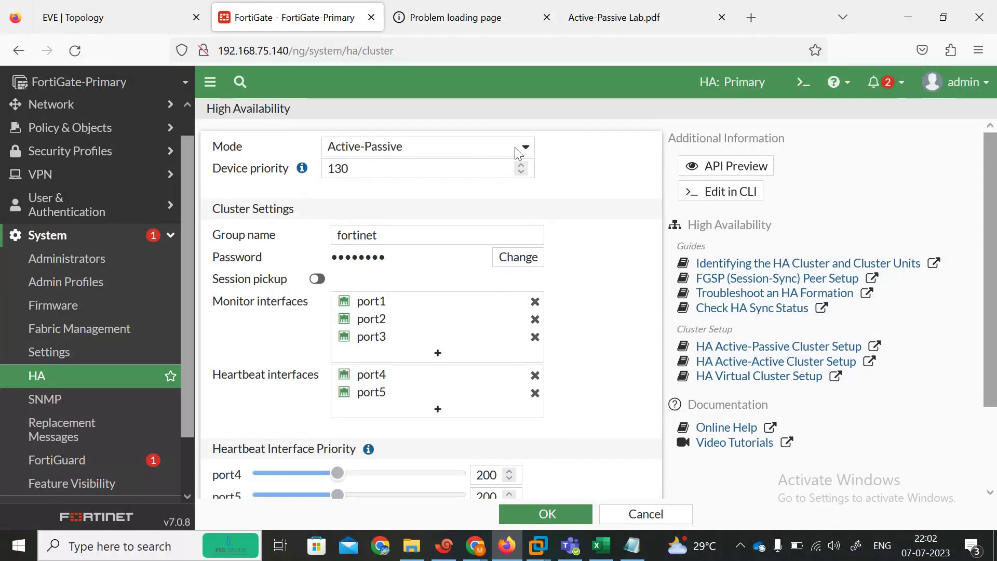
{"action": "left_click", "coordinate": [423, 188]}
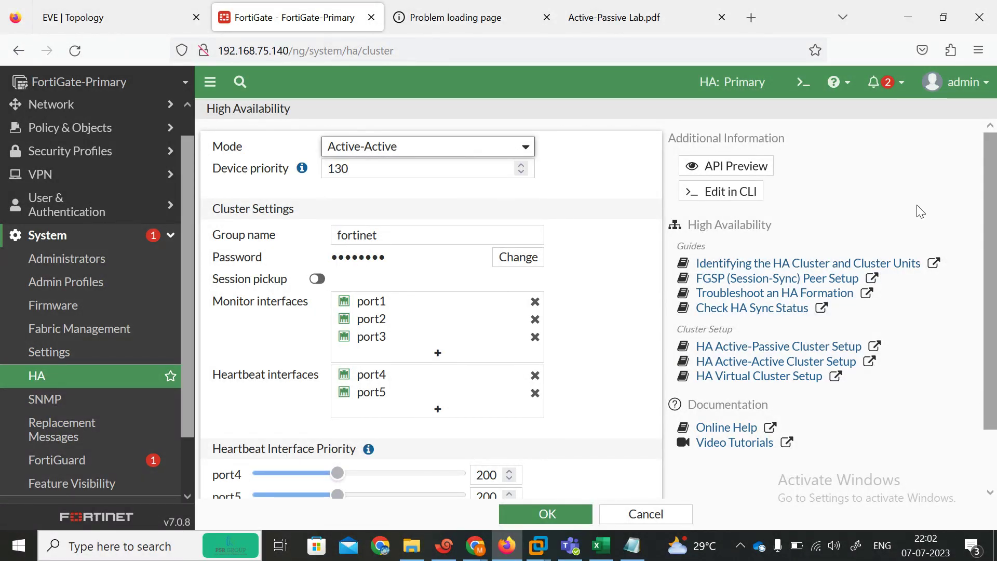
{"action": "scroll", "coordinate": [422, 192], "scroll_direction": "down", "scroll_amount": 2}
{"action": "left_click", "coordinate": [546, 514]}
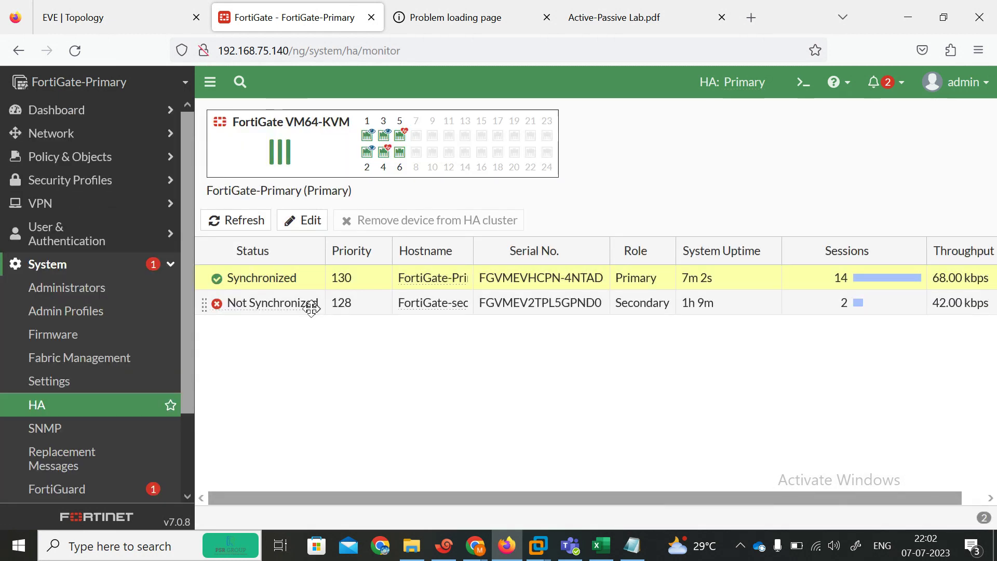
Step: Reopen and save the secondary's peer settings and the primary's HA settings
{"action": "double_click", "coordinate": [311, 306]}
{"action": "left_click", "coordinate": [632, 228]}
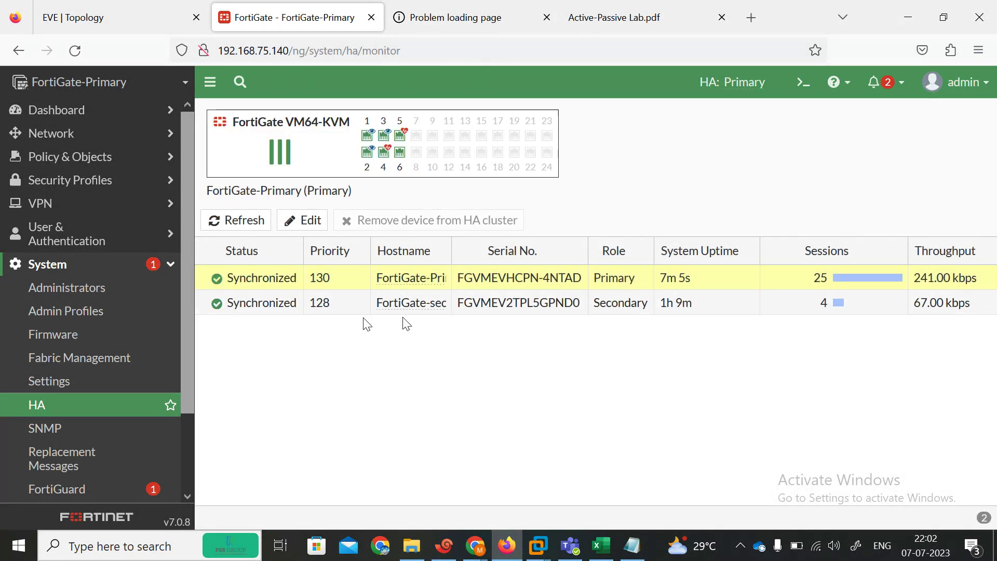
{"action": "left_click", "coordinate": [284, 307]}
{"action": "double_click", "coordinate": [285, 307]}
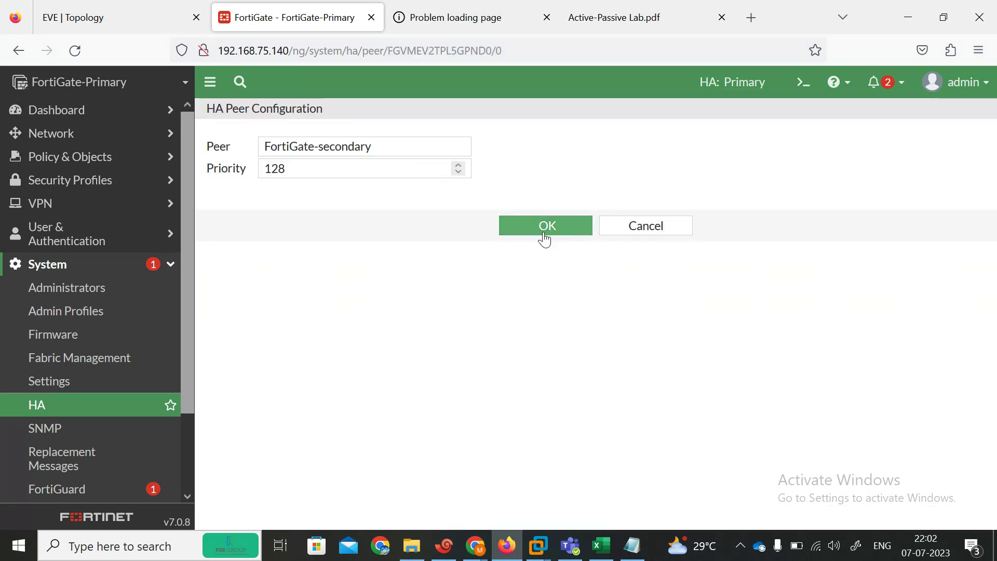
{"action": "left_click", "coordinate": [543, 232]}
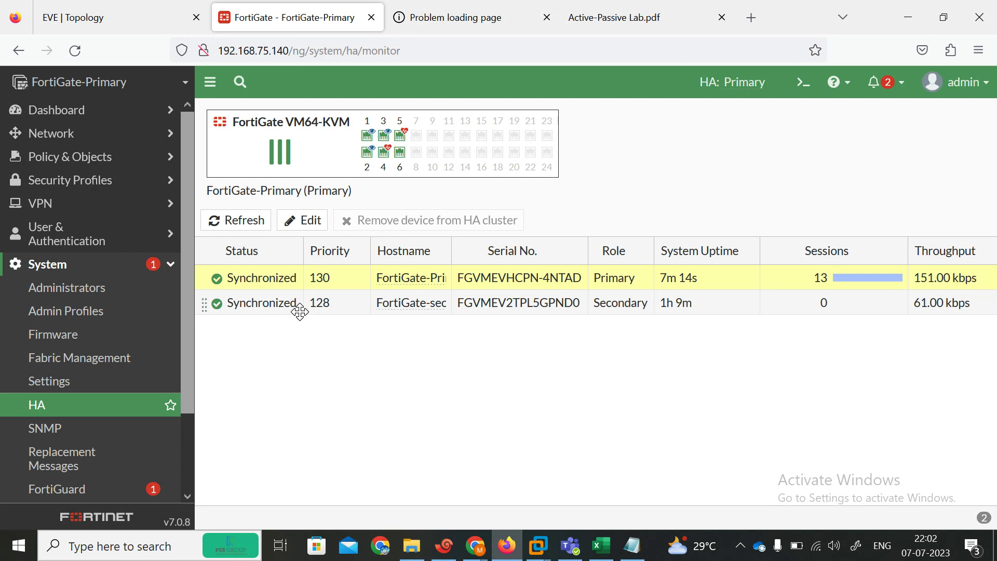
{"action": "double_click", "coordinate": [273, 278]}
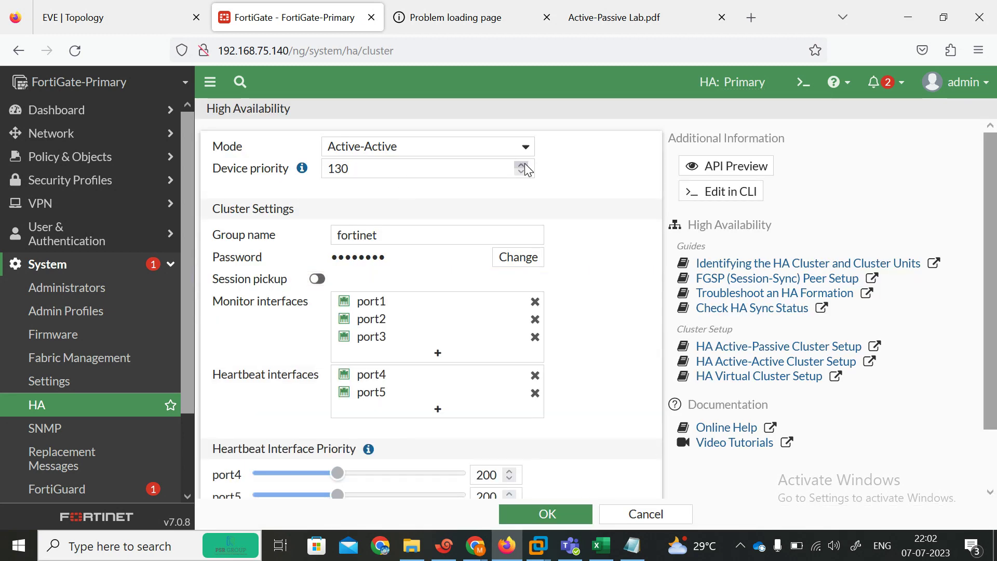
{"action": "left_click", "coordinate": [545, 513]}
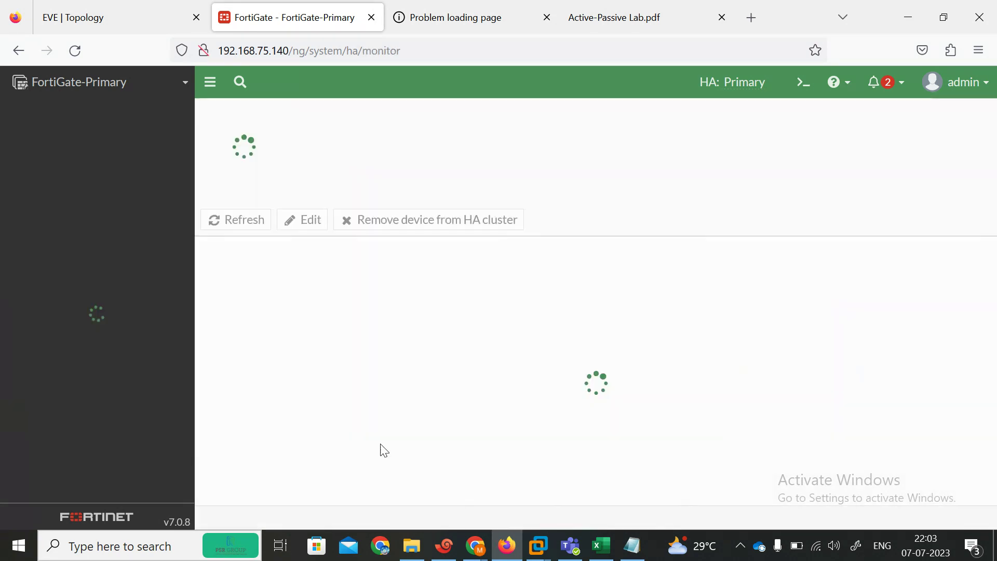
{"action": "double_click", "coordinate": [276, 303]}
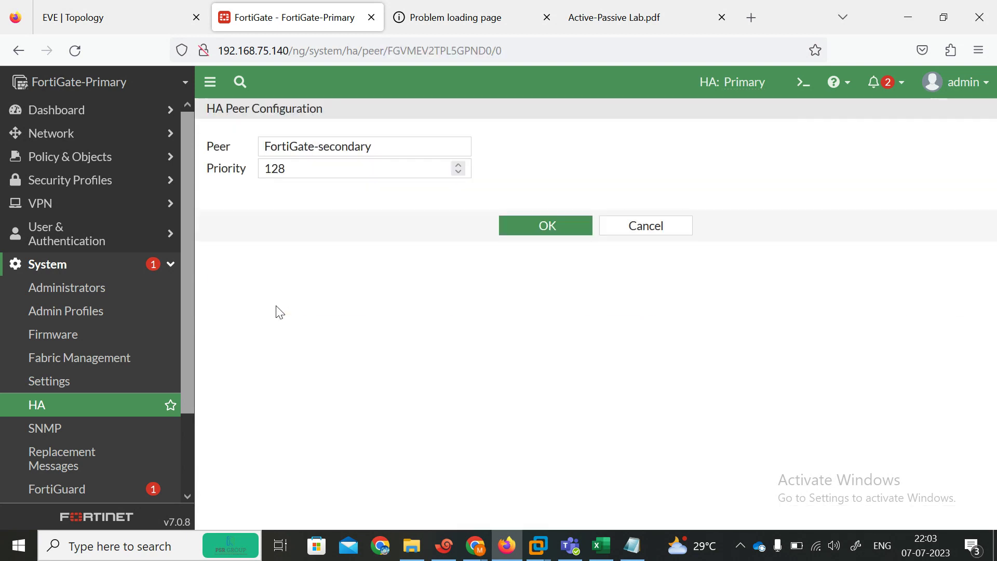
{"action": "left_click", "coordinate": [537, 227]}
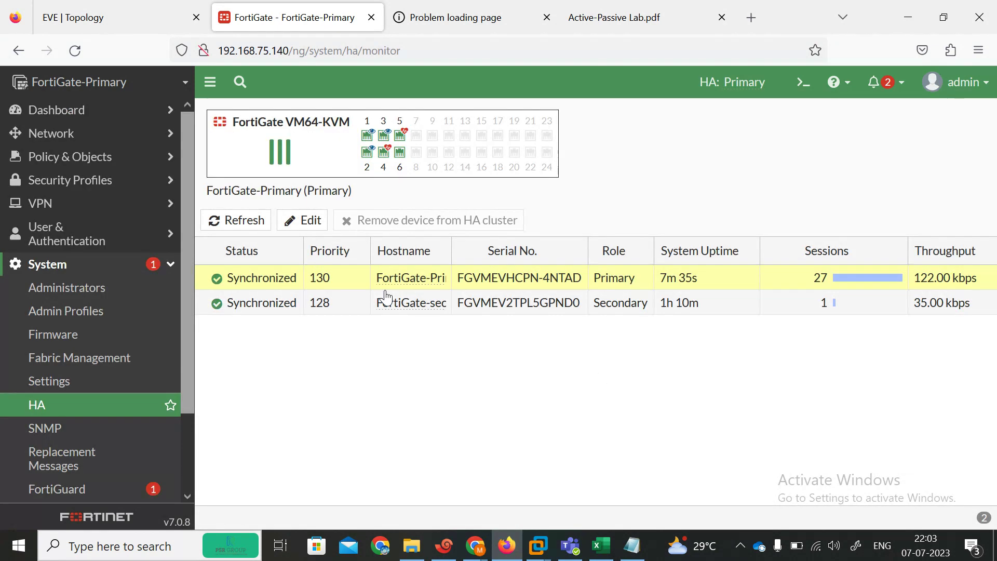
Step: Set the primary's HA mode back to Active-Passive and save
{"action": "double_click", "coordinate": [278, 279]}
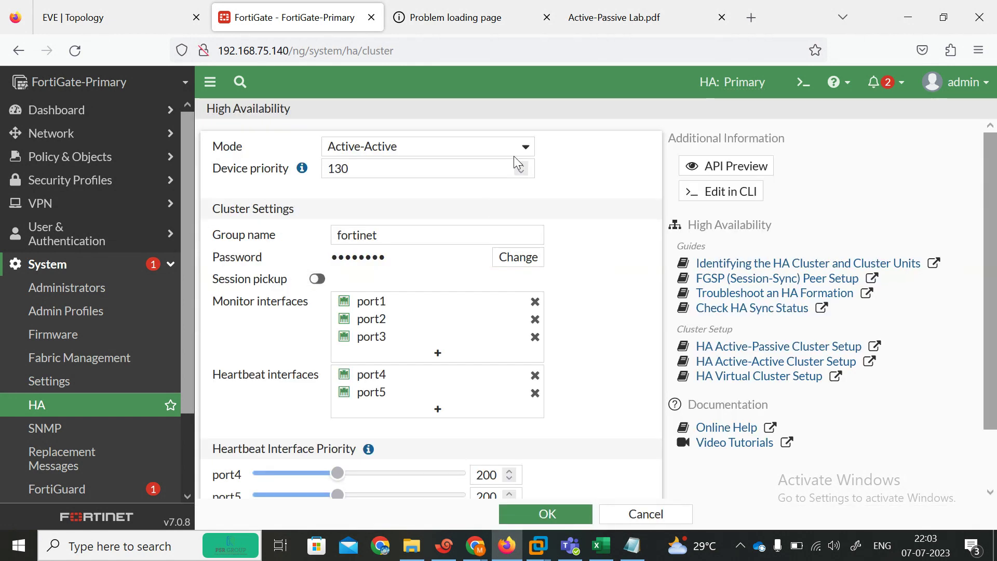
{"action": "left_click", "coordinate": [515, 154]}
{"action": "left_click", "coordinate": [414, 213]}
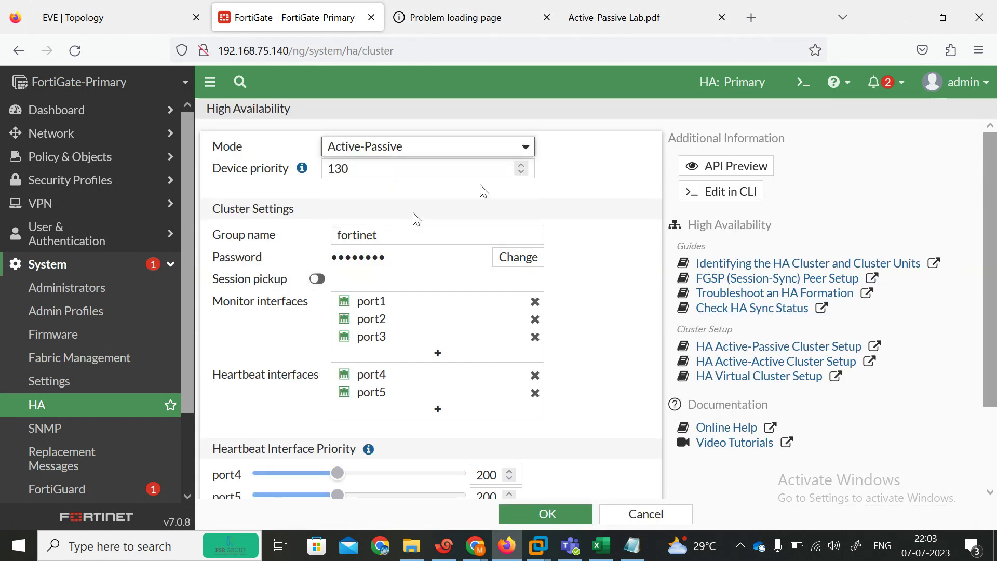
{"action": "left_click", "coordinate": [552, 513]}
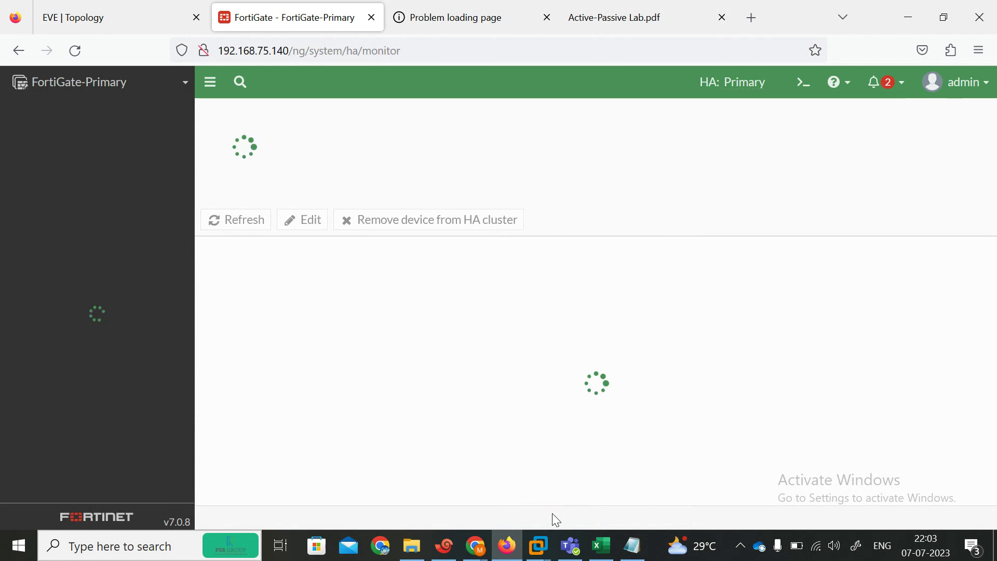
Step: Save the secondary's peer settings, refresh the cluster table, and select the secondary unit
{"action": "double_click", "coordinate": [286, 300]}
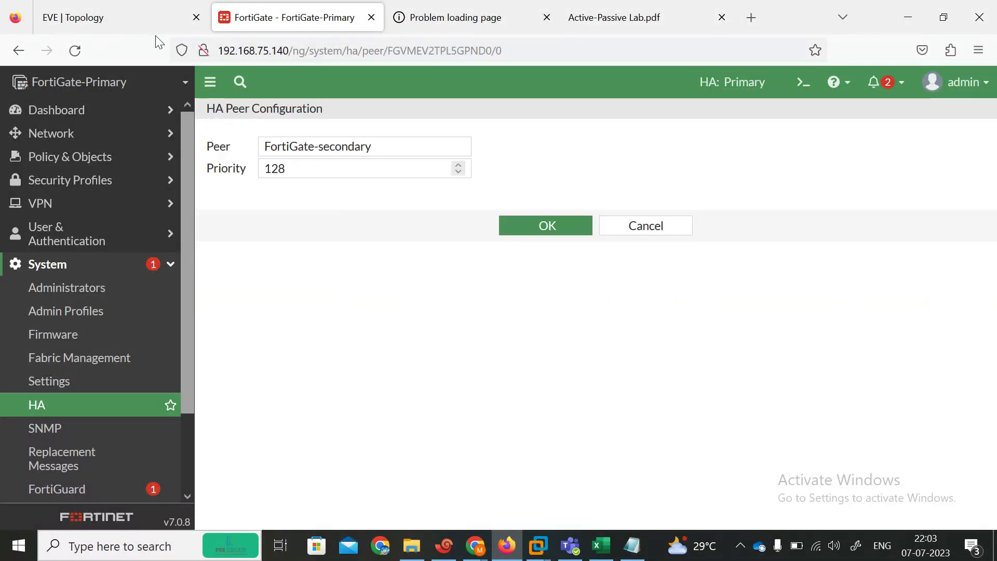
{"action": "left_click", "coordinate": [123, 20]}
{"action": "left_click", "coordinate": [291, 17]}
{"action": "left_click", "coordinate": [525, 234]}
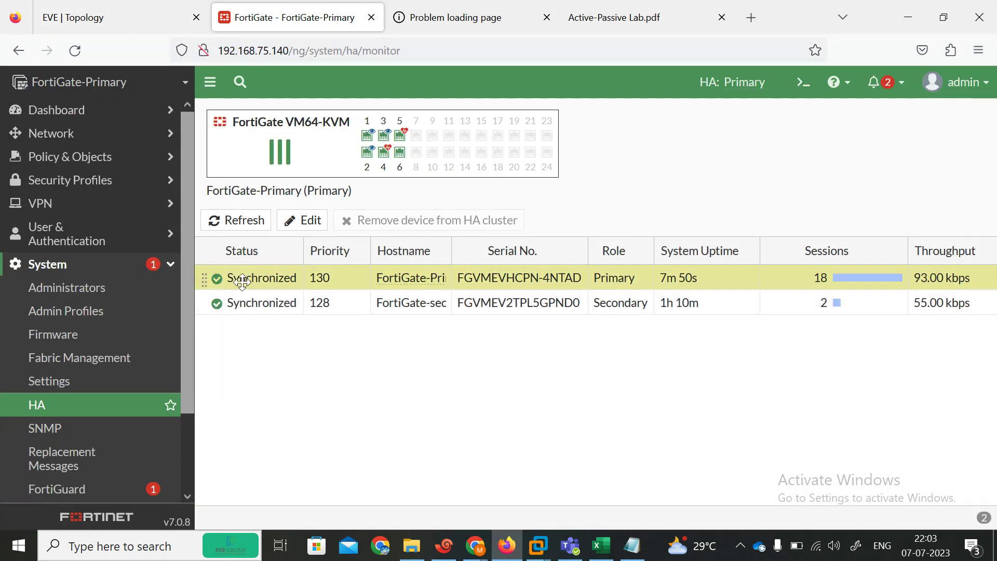
{"action": "left_click", "coordinate": [262, 223]}
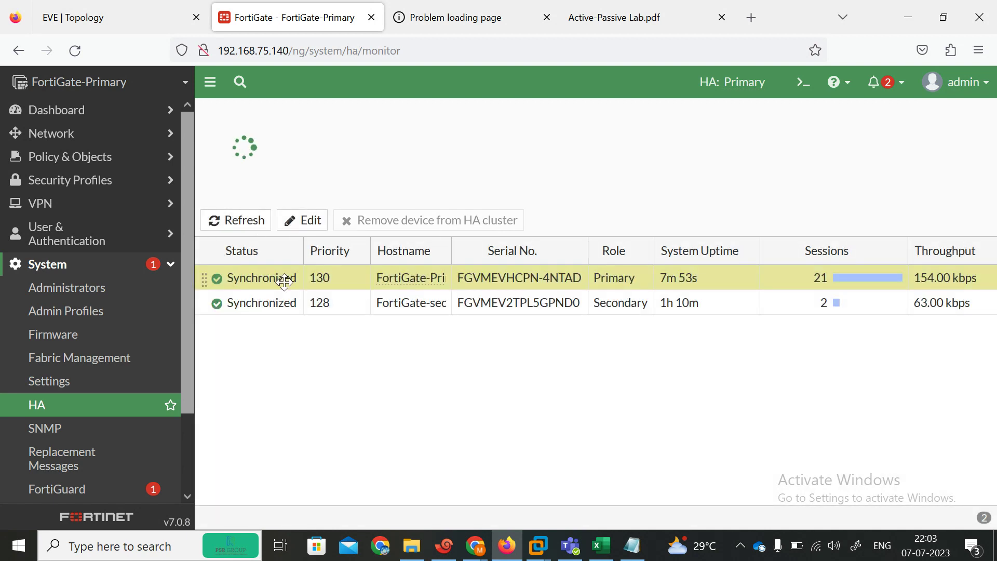
{"action": "left_click", "coordinate": [271, 302]}
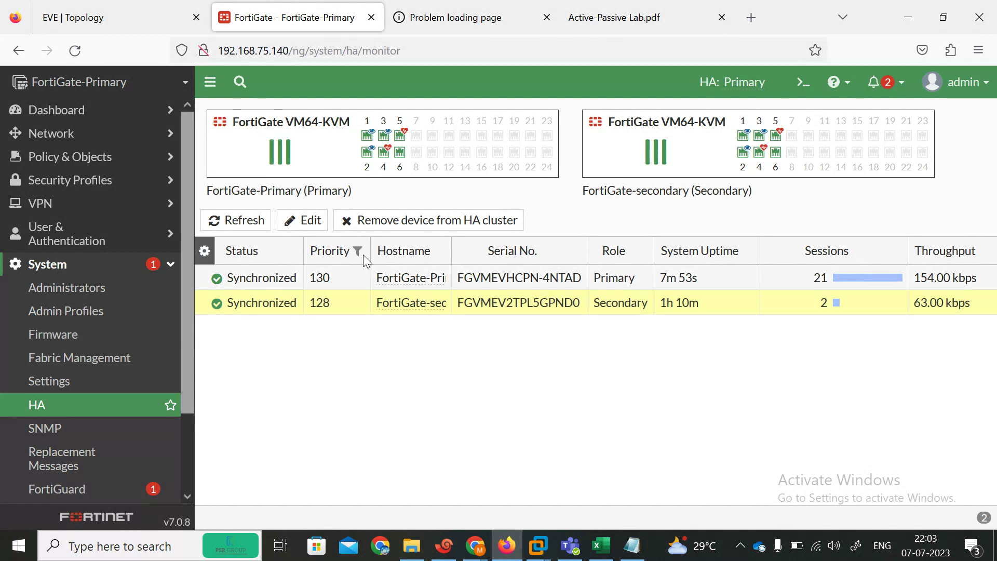
Step: Start disconnecting the secondary with port1, cancel it, then select the FortiGate-Primary row
{"action": "left_click", "coordinate": [405, 224]}
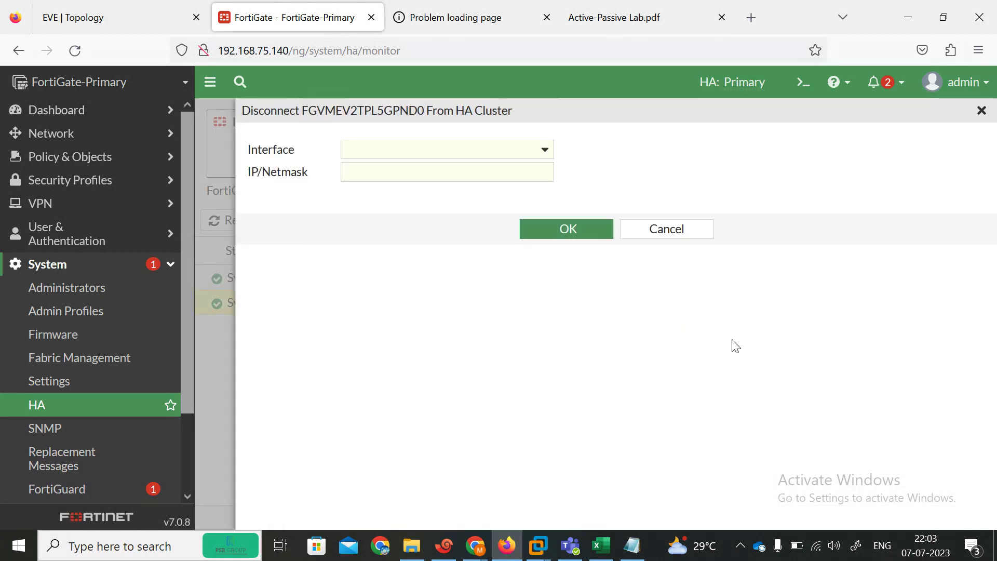
{"action": "left_click", "coordinate": [583, 231]}
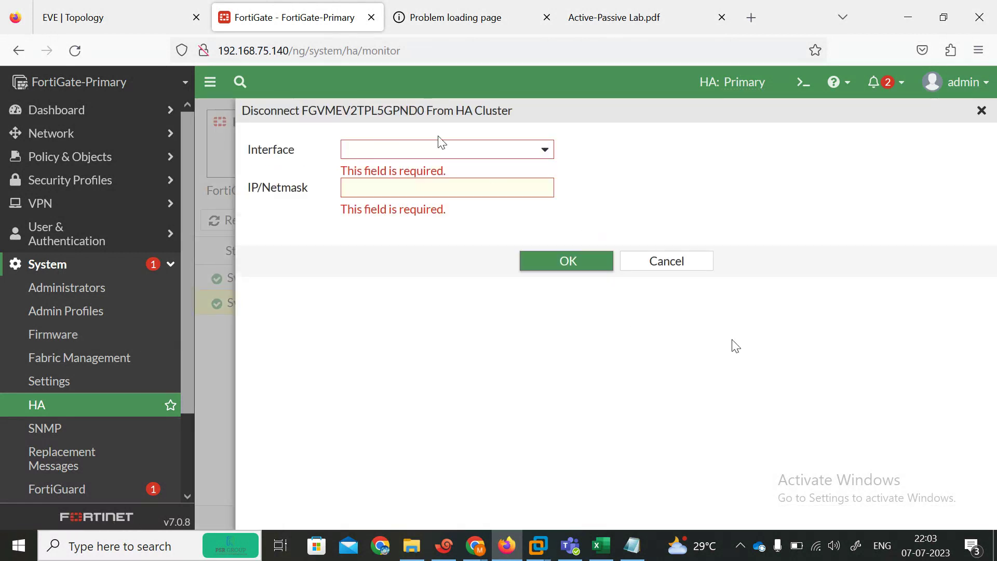
{"action": "left_click", "coordinate": [444, 152]}
{"action": "mouse_move", "coordinate": [408, 213]}
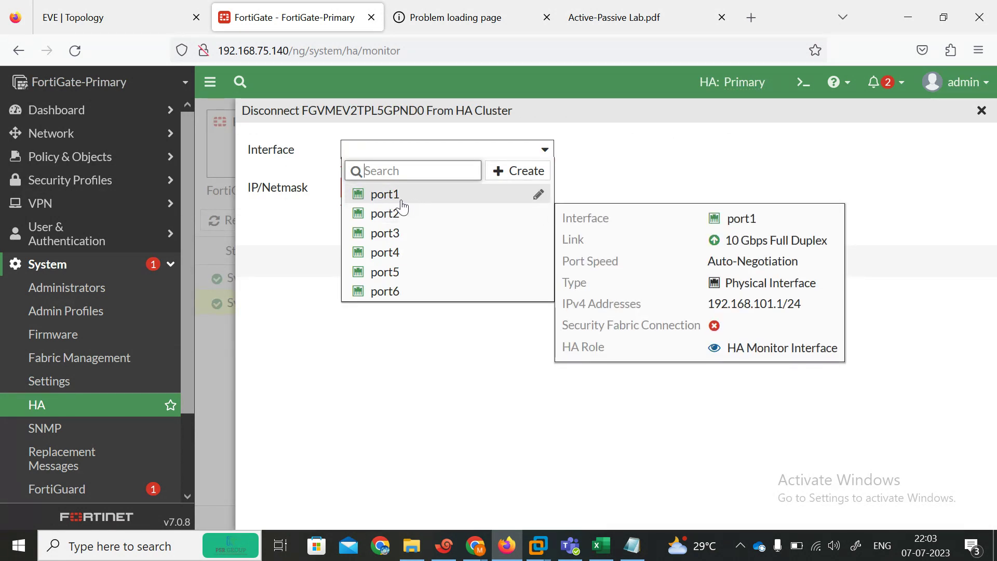
{"action": "left_click", "coordinate": [402, 202]}
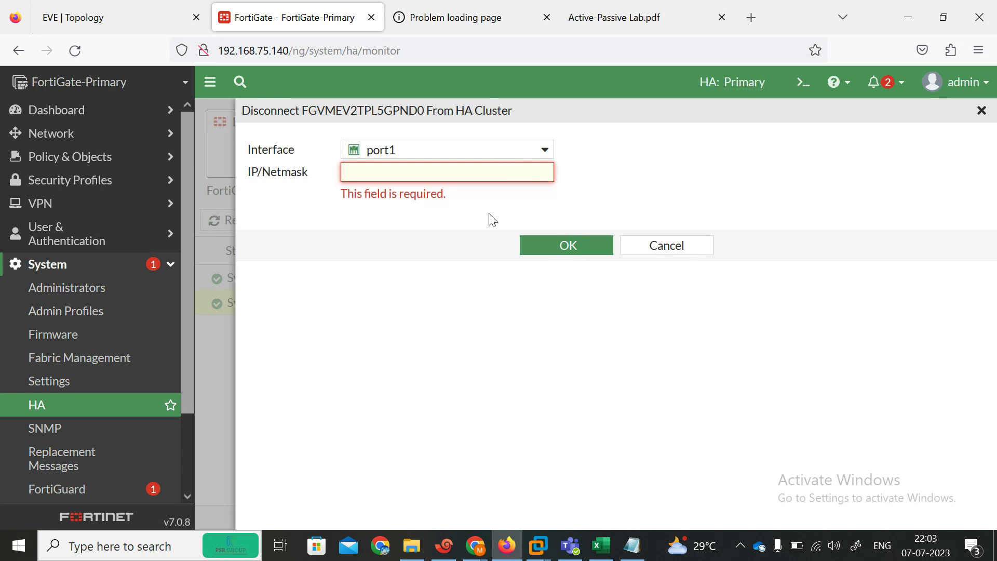
{"action": "left_click", "coordinate": [645, 247]}
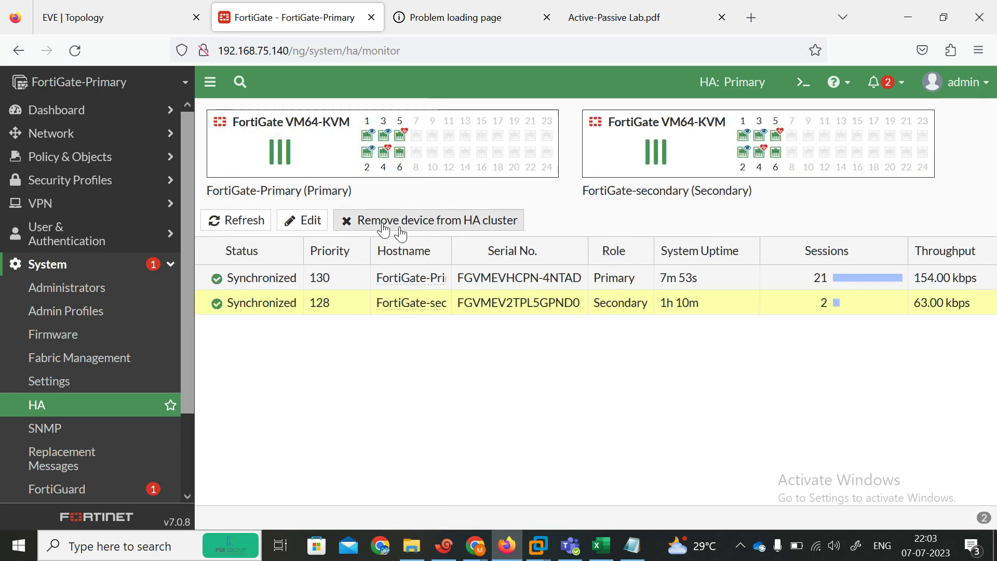
{"action": "left_click", "coordinate": [265, 279]}
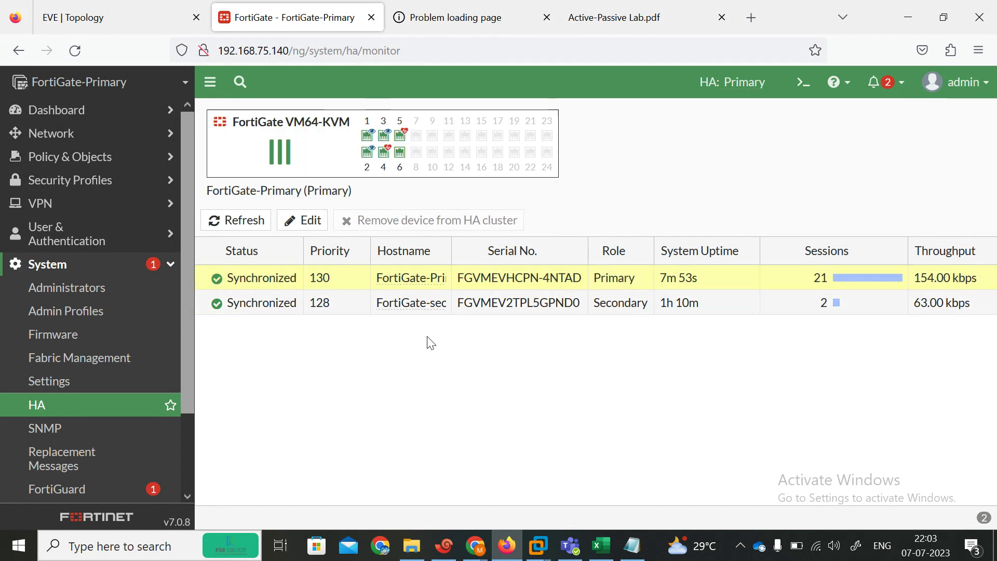
{"action": "left_click", "coordinate": [411, 545]}
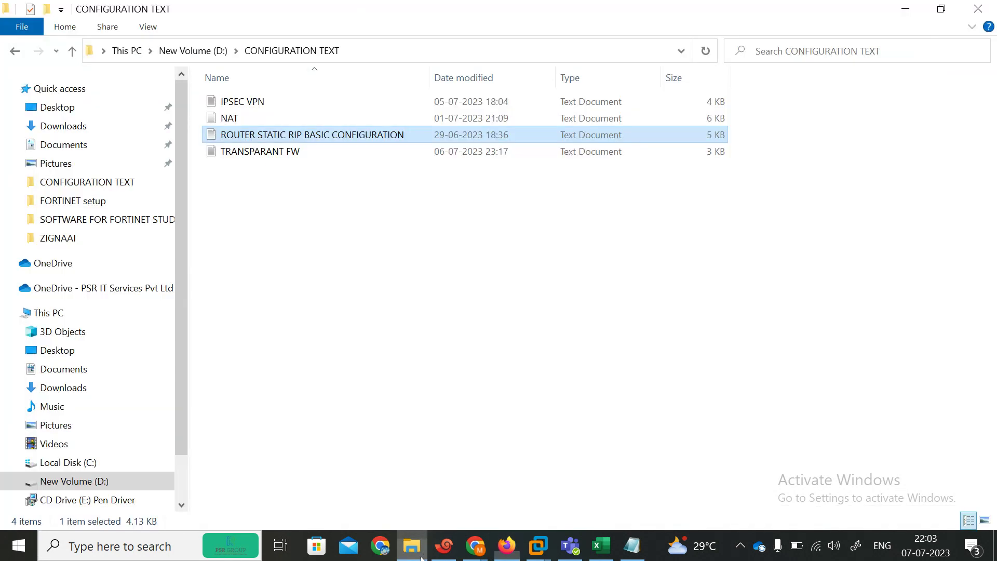
Step: Navigate up from New Volume (D:) to This PC and close the File Explorer window
{"action": "left_click", "coordinate": [71, 50]}
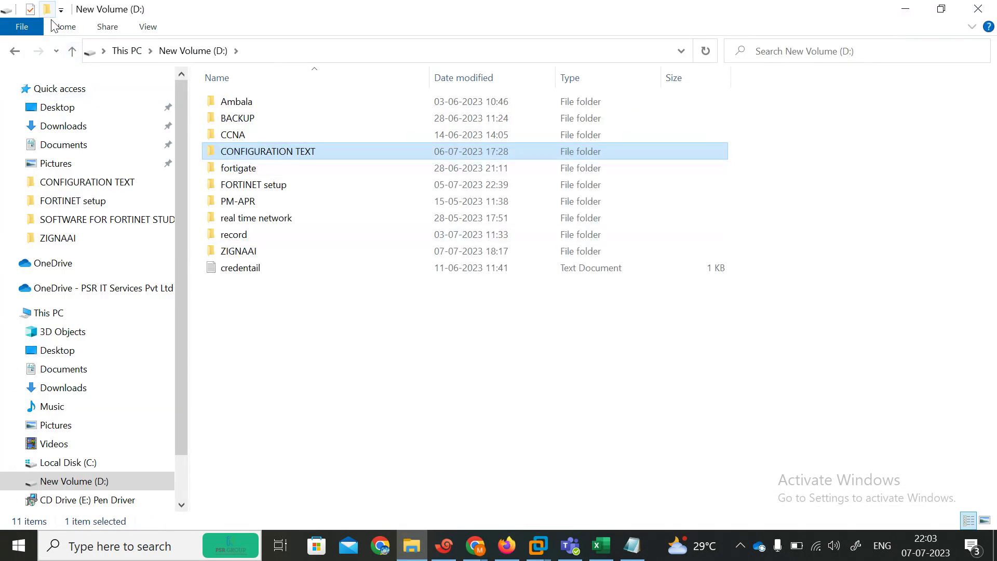
{"action": "left_click", "coordinate": [72, 51]}
{"action": "left_click", "coordinate": [978, 9]}
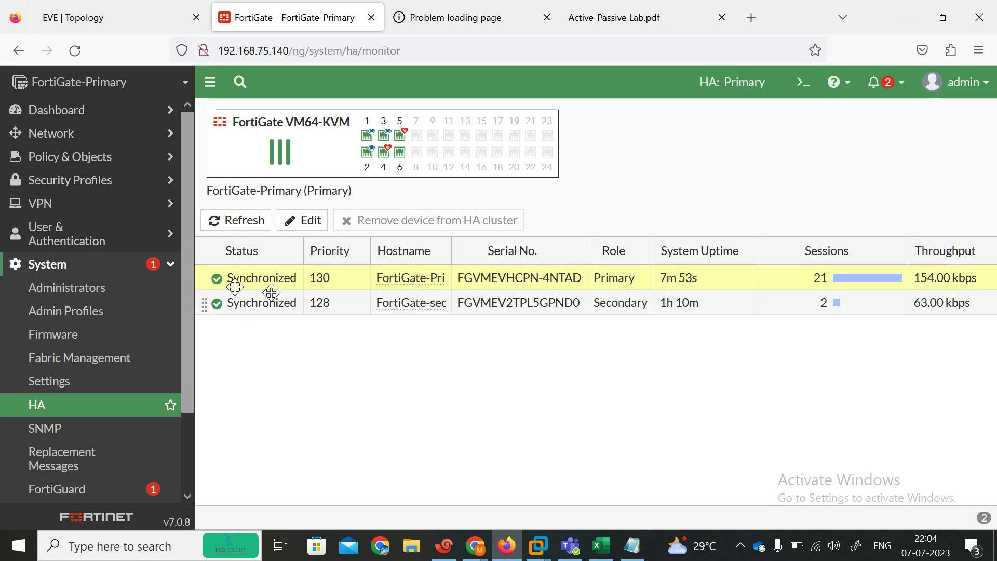
Step: View the EVE HA lab topology, then switch to the Google Meet call in Chrome
{"action": "left_click", "coordinate": [107, 15]}
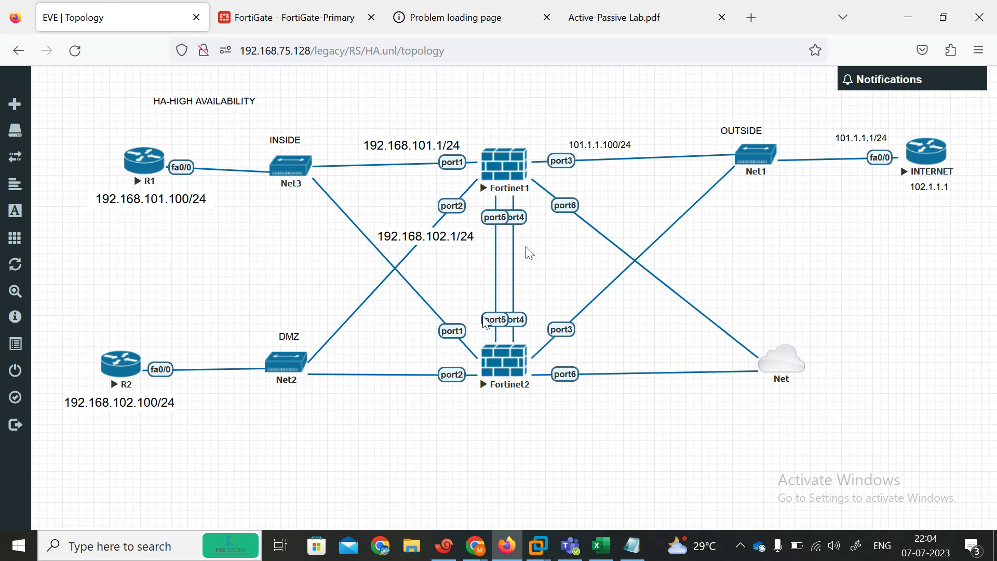
{"action": "mouse_move", "coordinate": [477, 551]}
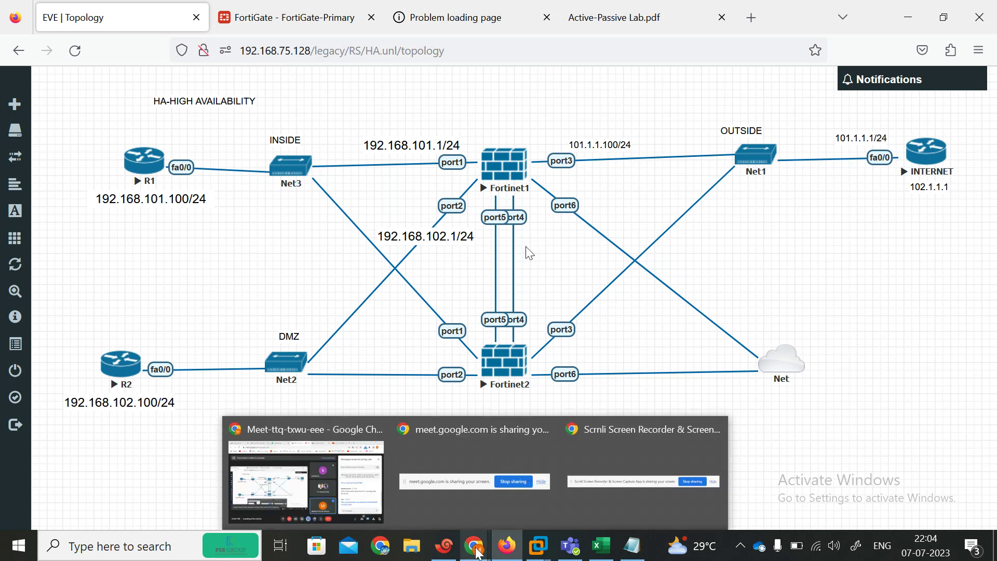
{"action": "left_click", "coordinate": [340, 490]}
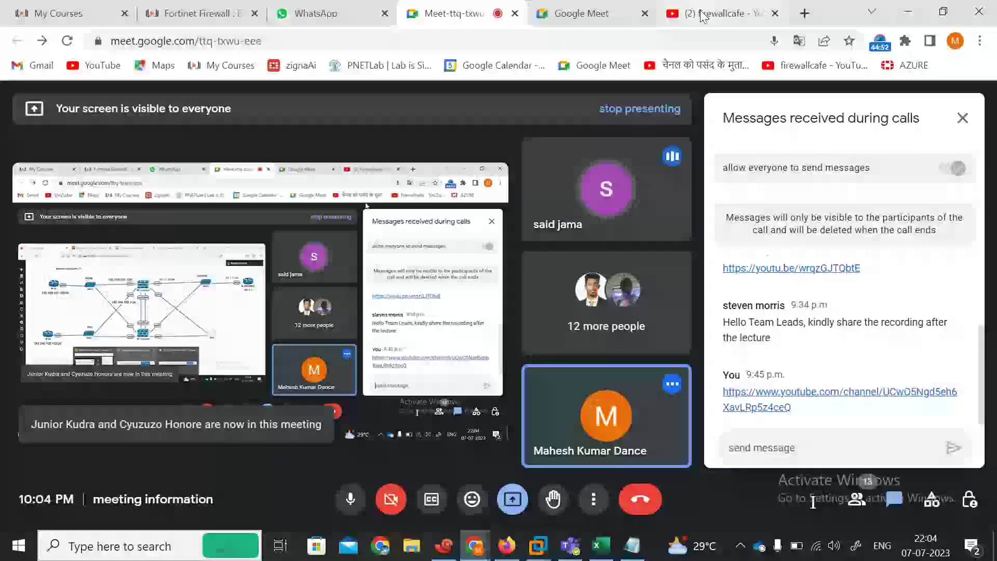
Step: Reload the firewallcafe YouTube channel, scroll to its latest videos, then return to the lab topology
{"action": "left_click", "coordinate": [721, 13]}
{"action": "left_click", "coordinate": [443, 38]}
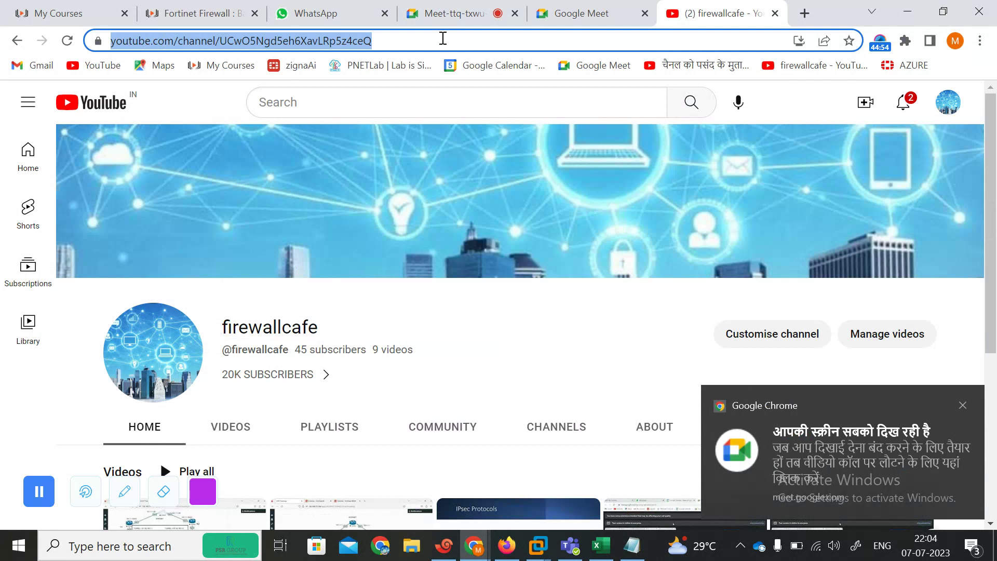
{"action": "key", "text": "Return"}
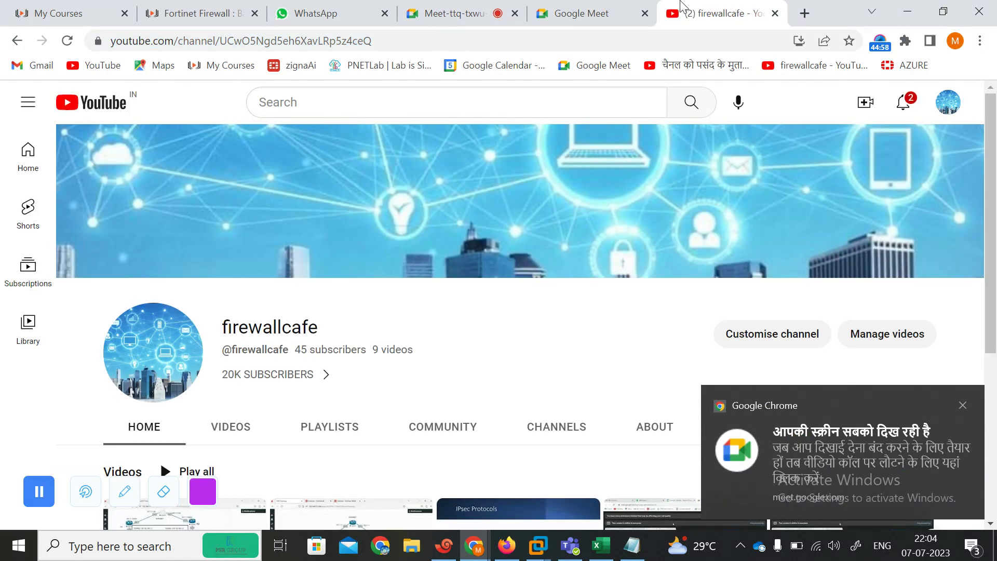
{"action": "scroll", "coordinate": [994, 262], "scroll_direction": "down", "scroll_amount": 3}
{"action": "scroll", "coordinate": [994, 262], "scroll_direction": "down", "scroll_amount": 2}
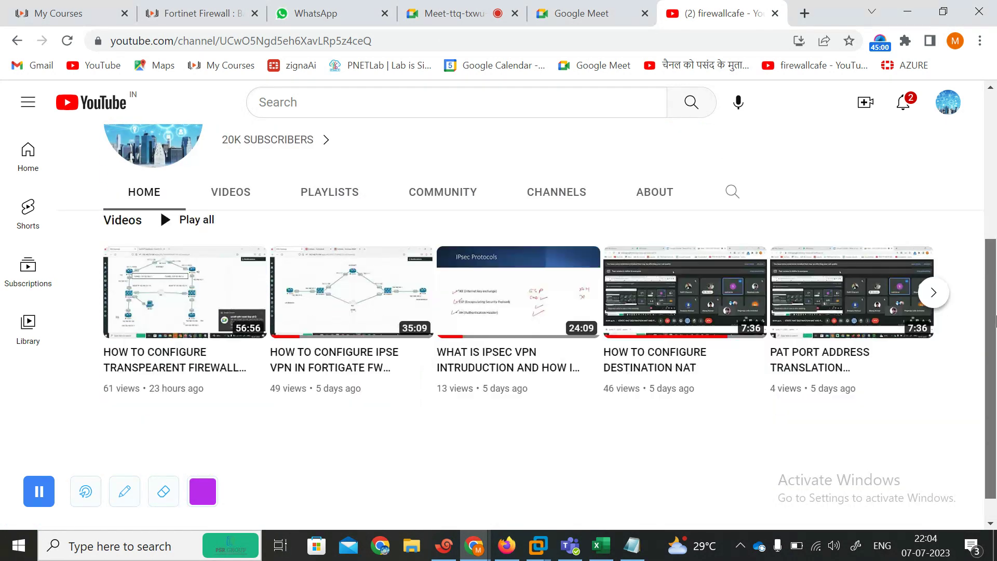
{"action": "left_click", "coordinate": [175, 17]}
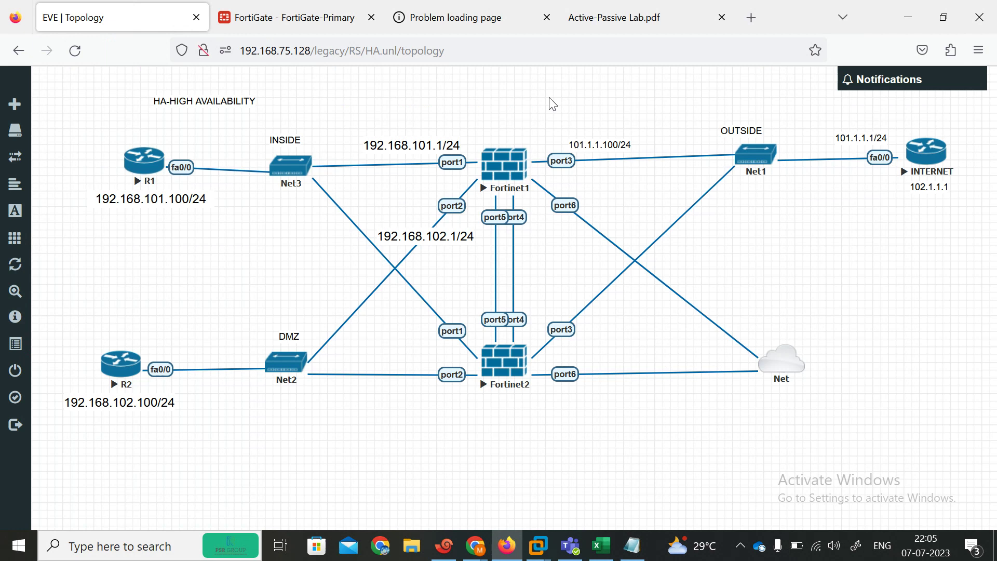
Step: Open FortiGate-Primary's HA edit form, cancel without changes, then bring the Xshell PRIMARY console forward
{"action": "left_click", "coordinate": [275, 15]}
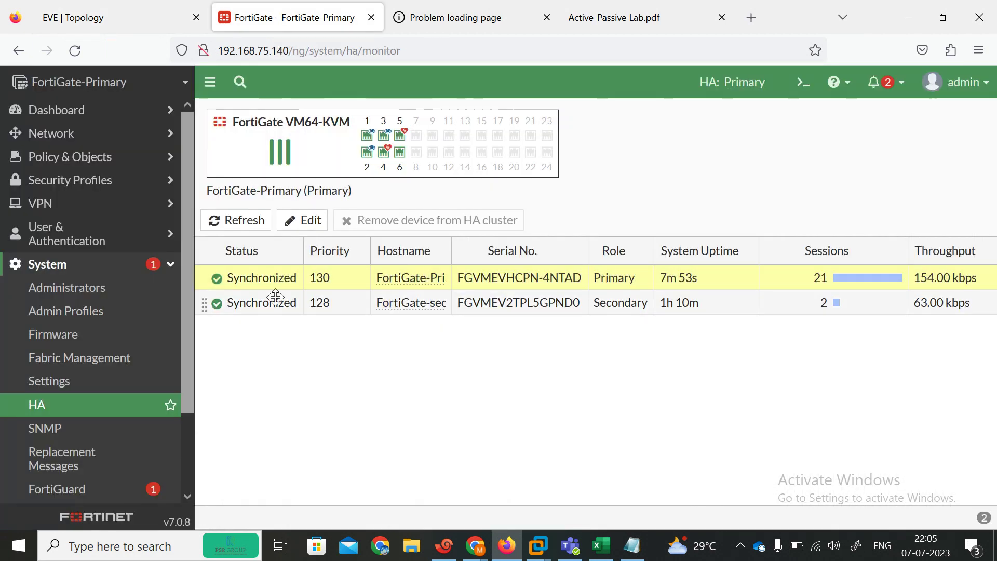
{"action": "double_click", "coordinate": [255, 279]}
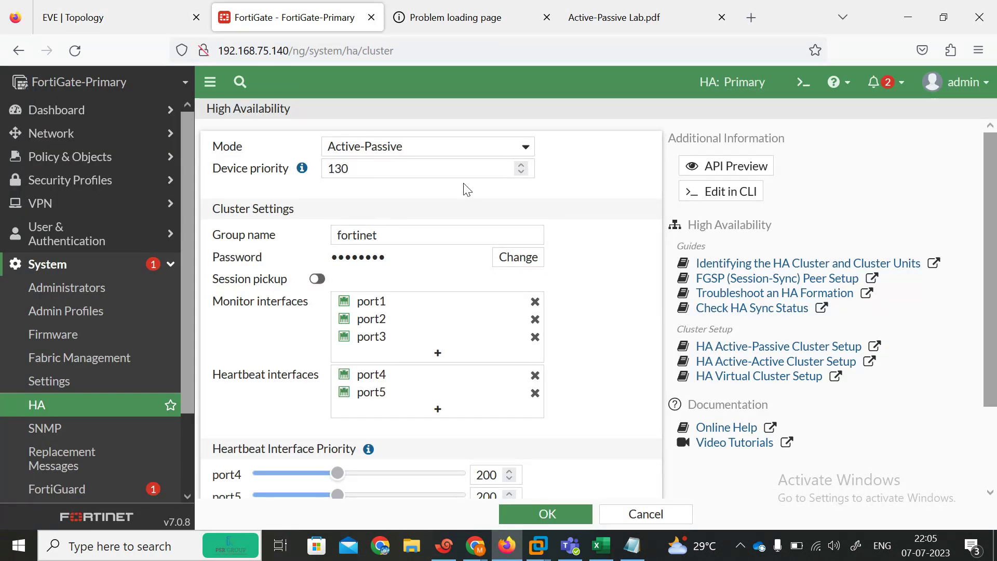
{"action": "left_click", "coordinate": [631, 514]}
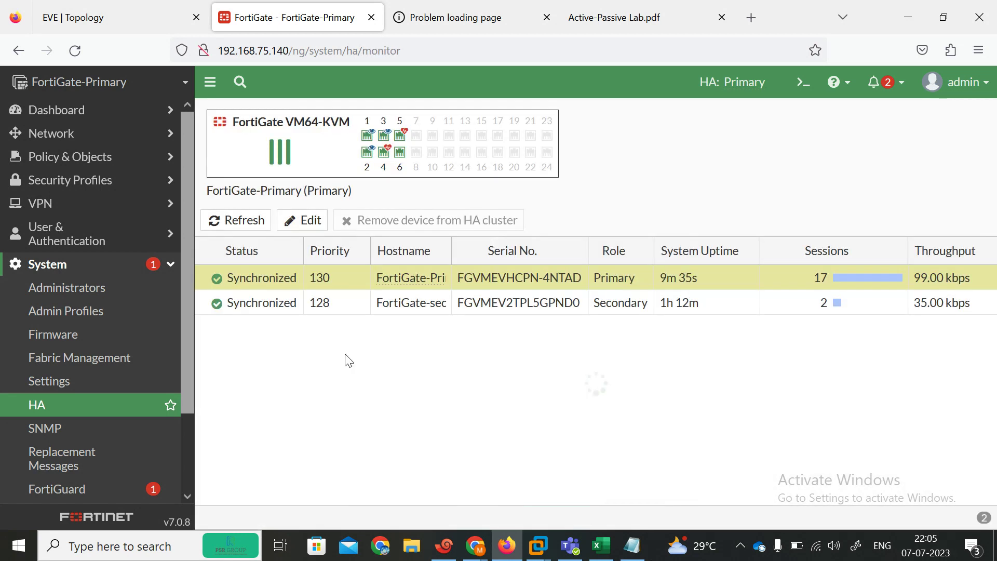
{"action": "left_click", "coordinate": [114, 20]}
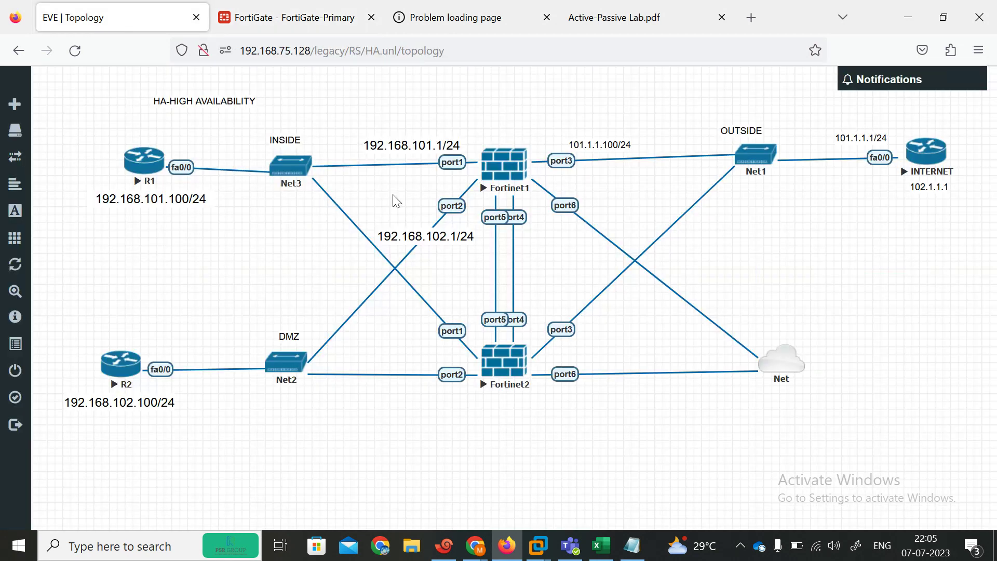
{"action": "left_click", "coordinate": [282, 17]}
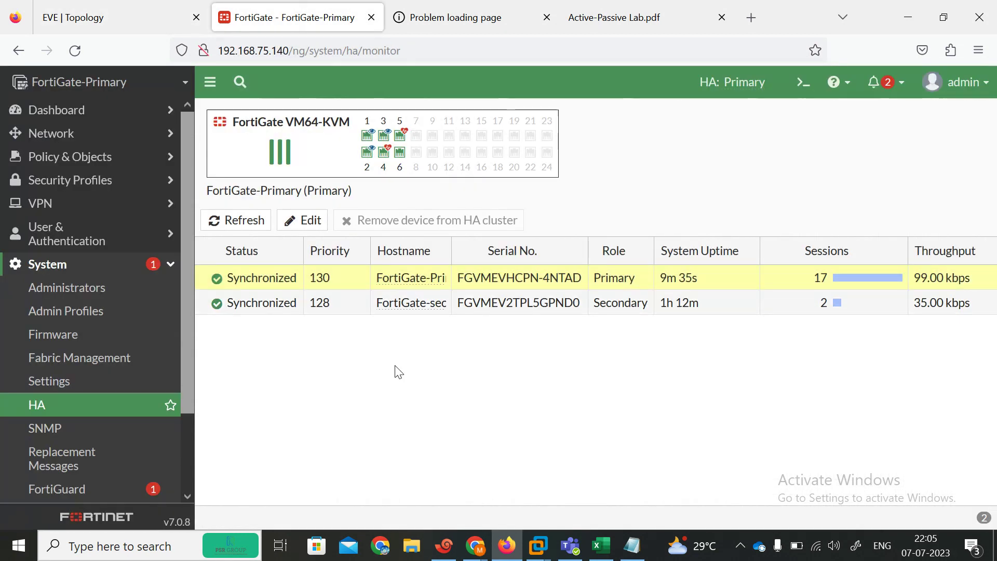
{"action": "left_click", "coordinate": [445, 546]}
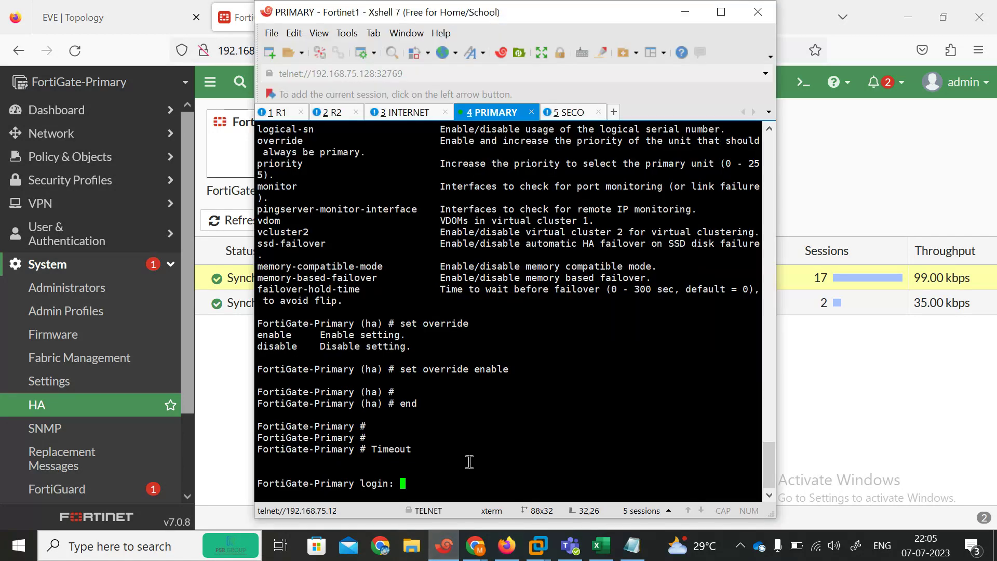
Step: Log into the PRIMARY console as admin, then bring up the Trainonic Fortinet course in Chrome
{"action": "key", "text": "Return"}
{"action": "key", "text": "Return"}
{"action": "key", "text": "Return"}
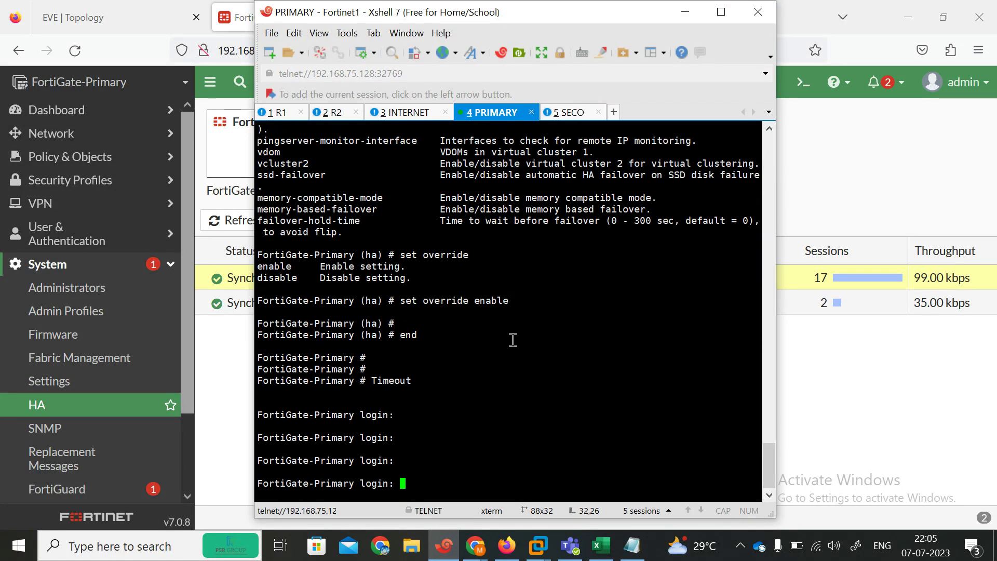
{"action": "type", "text": "admin"}
{"action": "key", "text": "Return"}
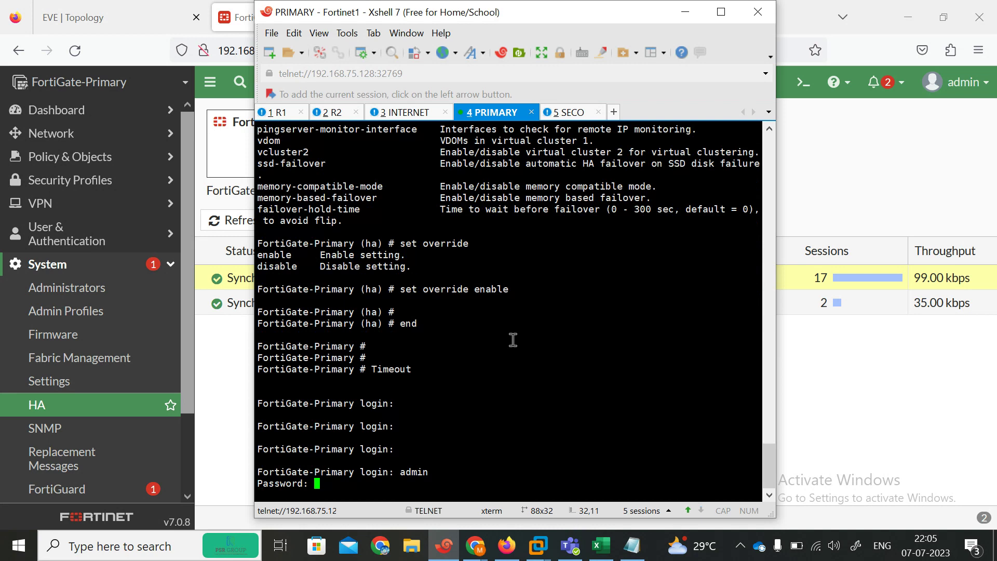
{"action": "key", "text": "Return"}
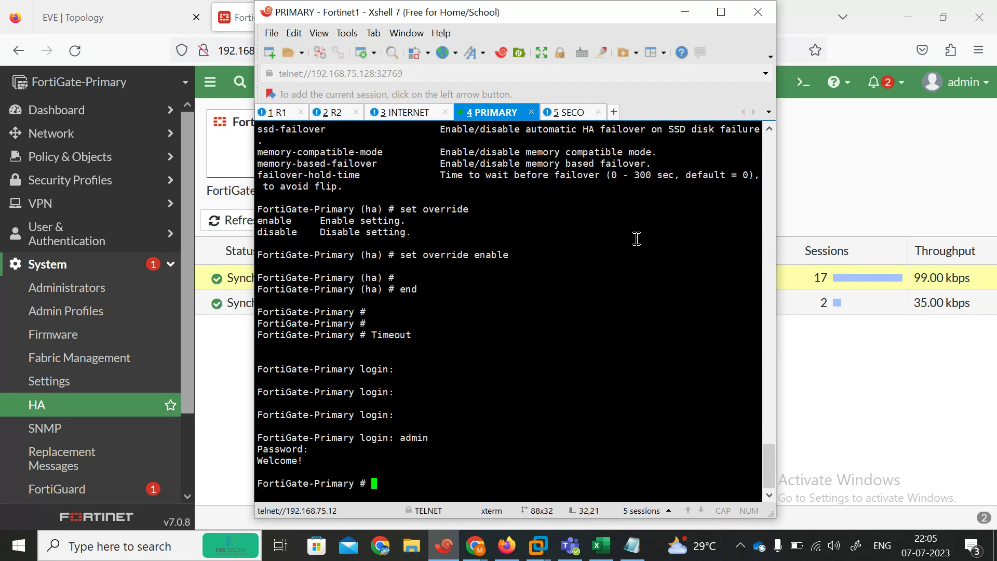
{"action": "left_click", "coordinate": [826, 157]}
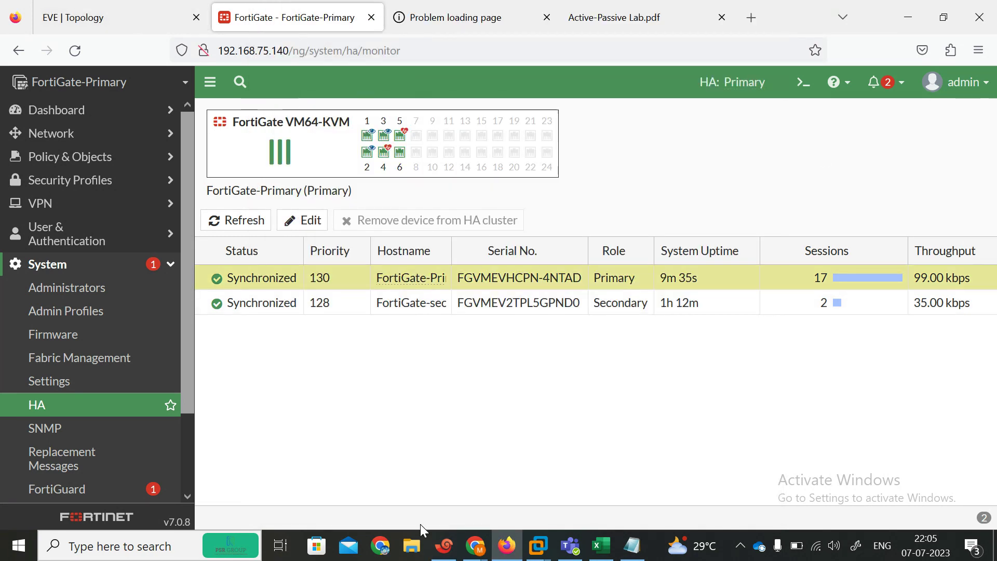
{"action": "mouse_move", "coordinate": [474, 545]}
{"action": "left_click", "coordinate": [336, 487]}
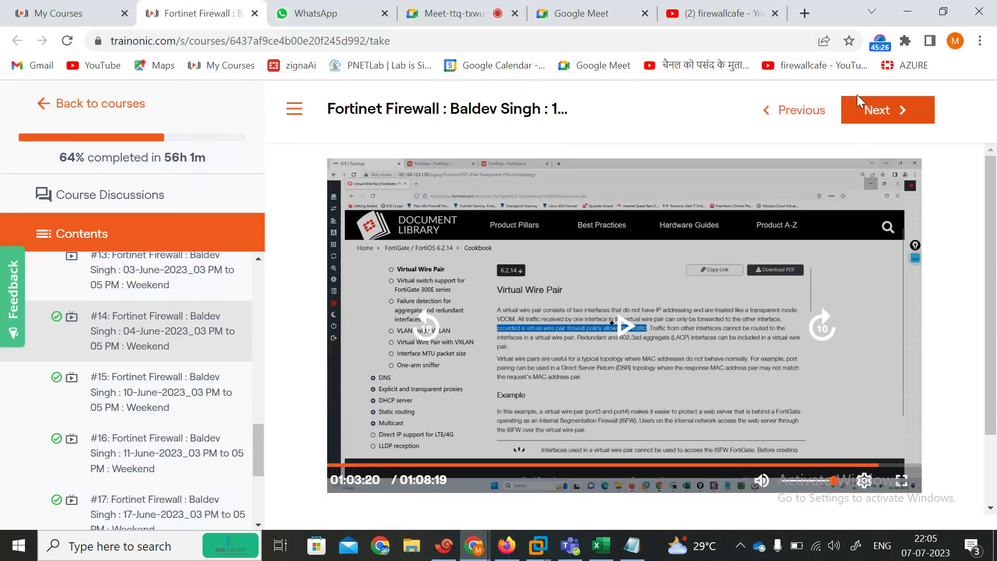